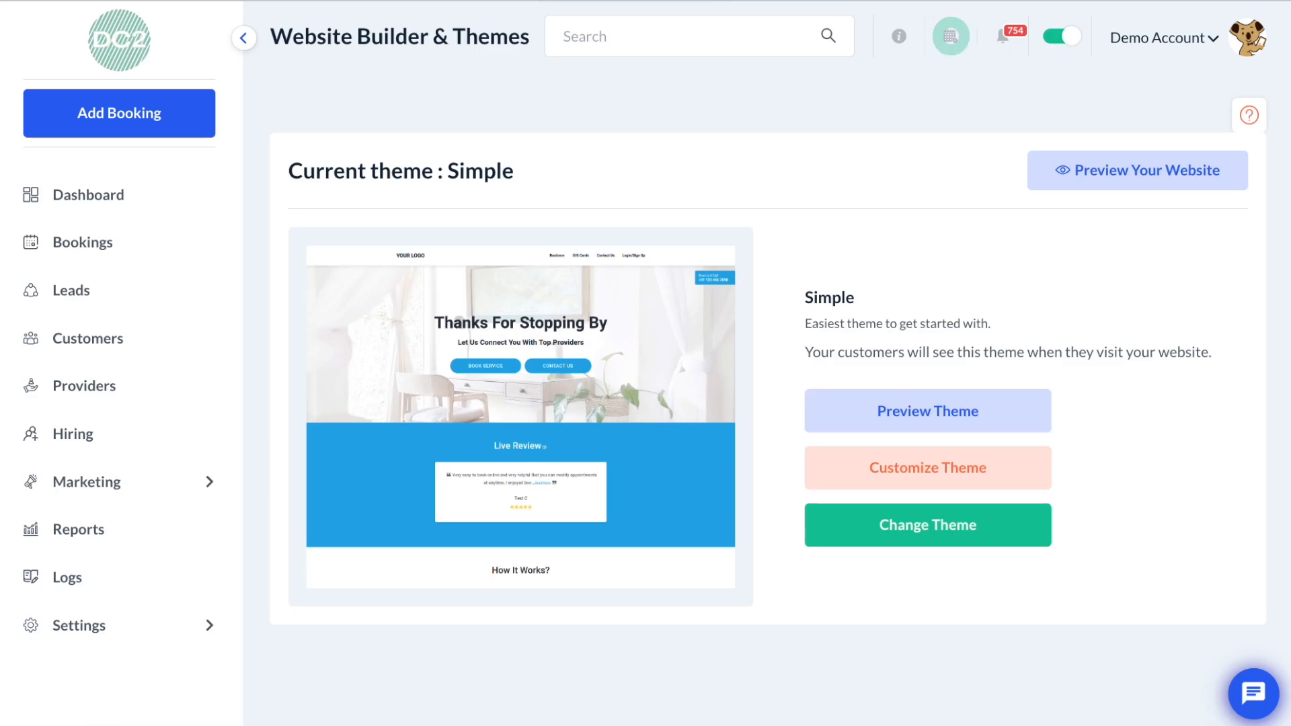
Open the Website Builder & Themes page from the Design Forms & Website settings.
{"action": "left_click", "coordinate": [158, 632]}
{"action": "scroll", "coordinate": [154, 633], "scroll_direction": "down", "scroll_amount": 2}
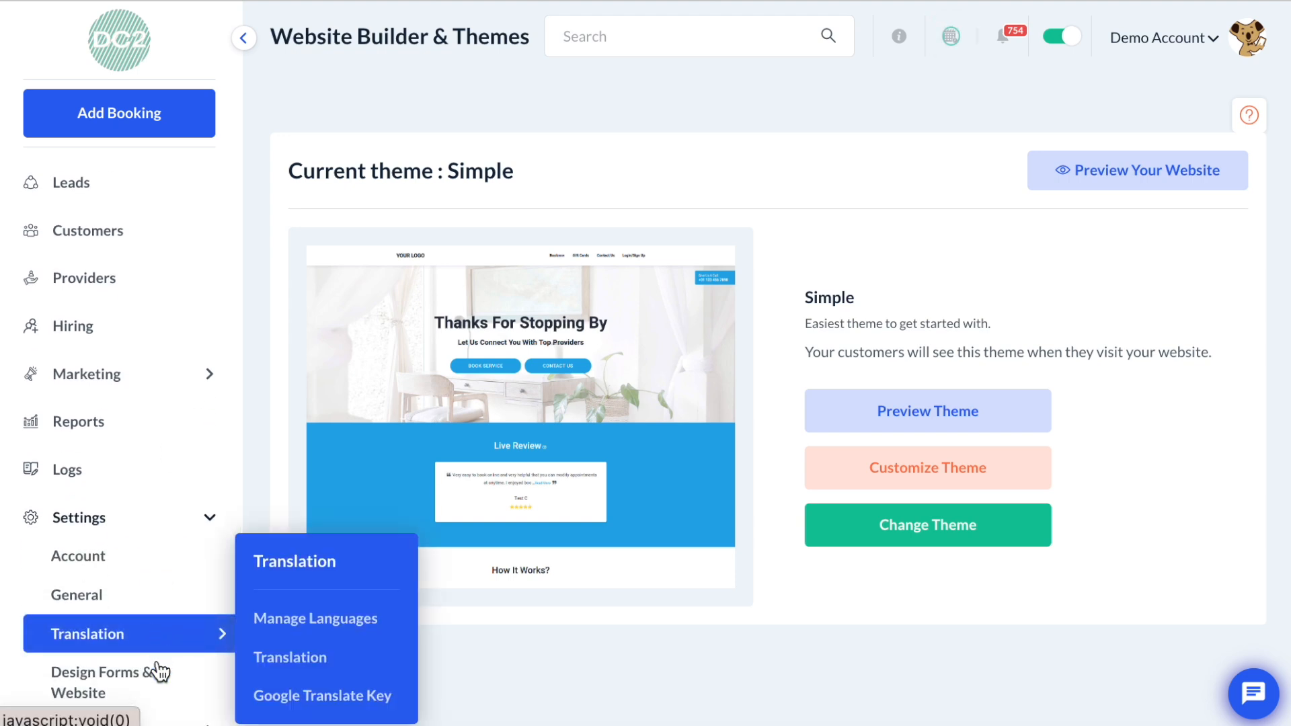
{"action": "mouse_move", "coordinate": [165, 689]}
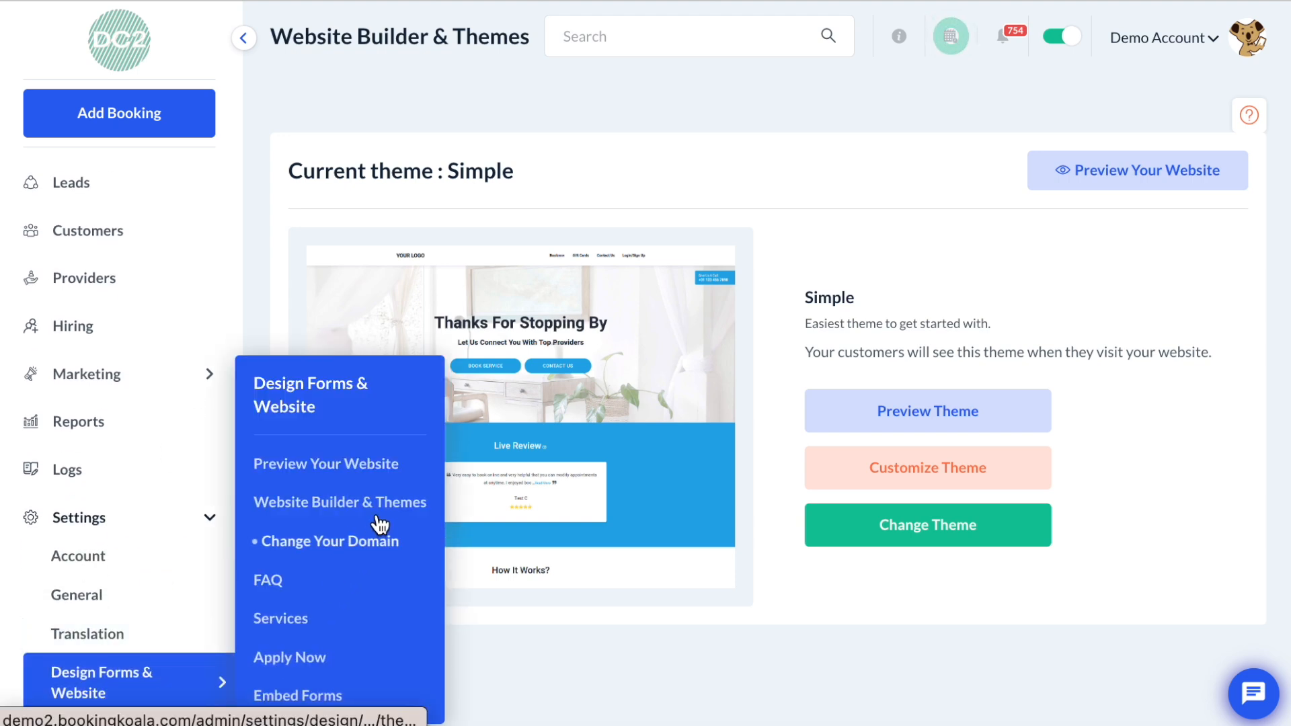
{"action": "left_click", "coordinate": [393, 502]}
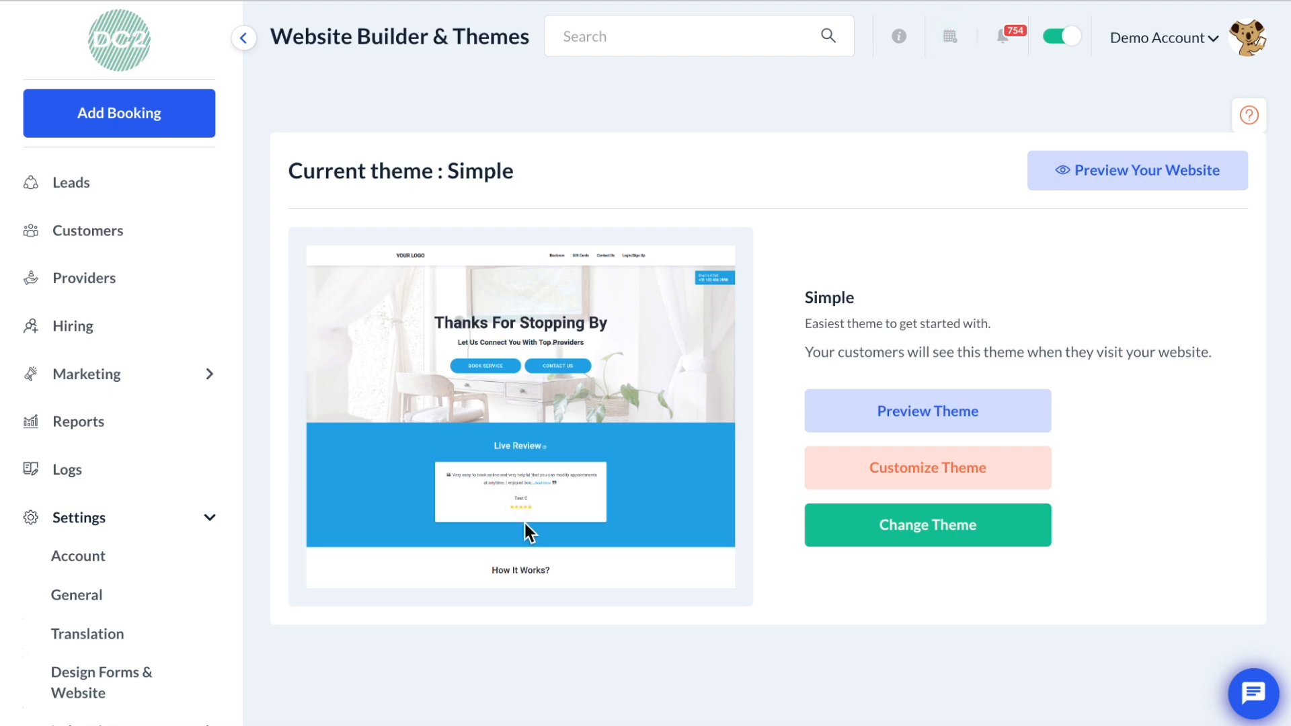
Look through the themes offered as replacements for the current one, then close the selection without changing it.
{"action": "left_click", "coordinate": [842, 534]}
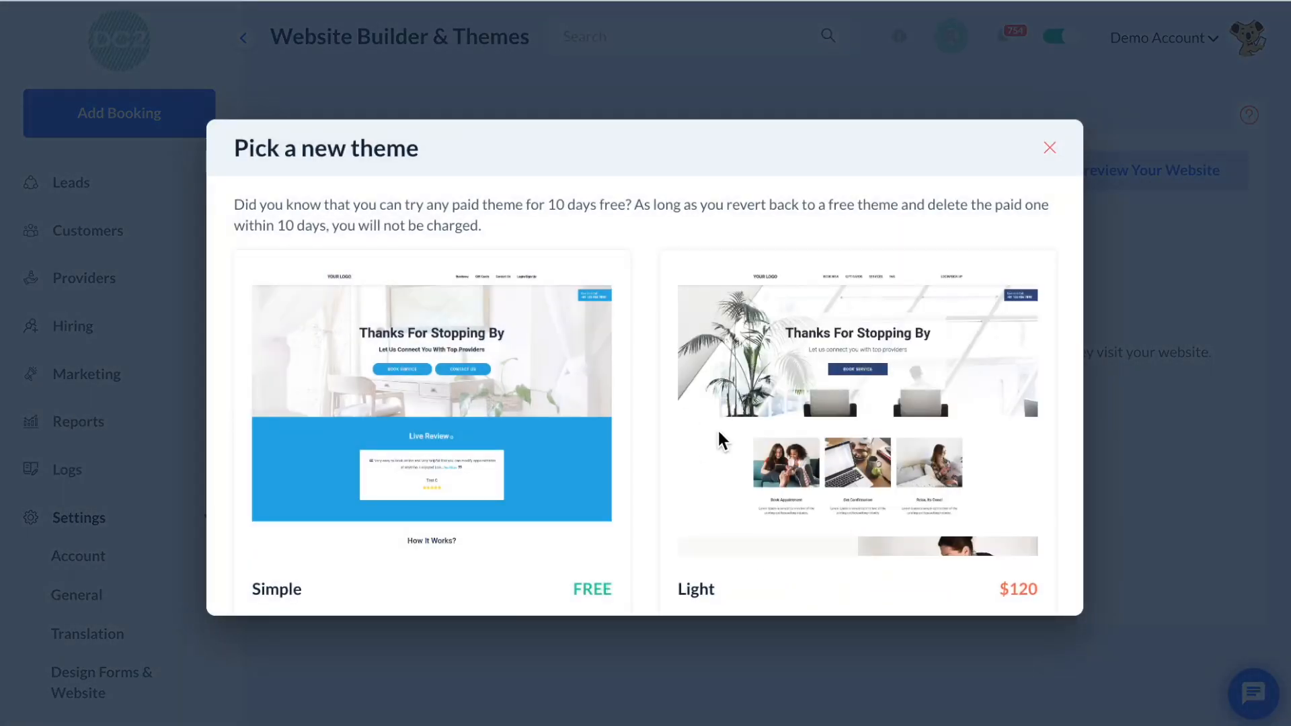
{"action": "scroll", "coordinate": [717, 439], "scroll_direction": "down", "scroll_amount": 1}
{"action": "scroll", "coordinate": [716, 438], "scroll_direction": "down", "scroll_amount": 1}
{"action": "scroll", "coordinate": [718, 442], "scroll_direction": "down", "scroll_amount": 3}
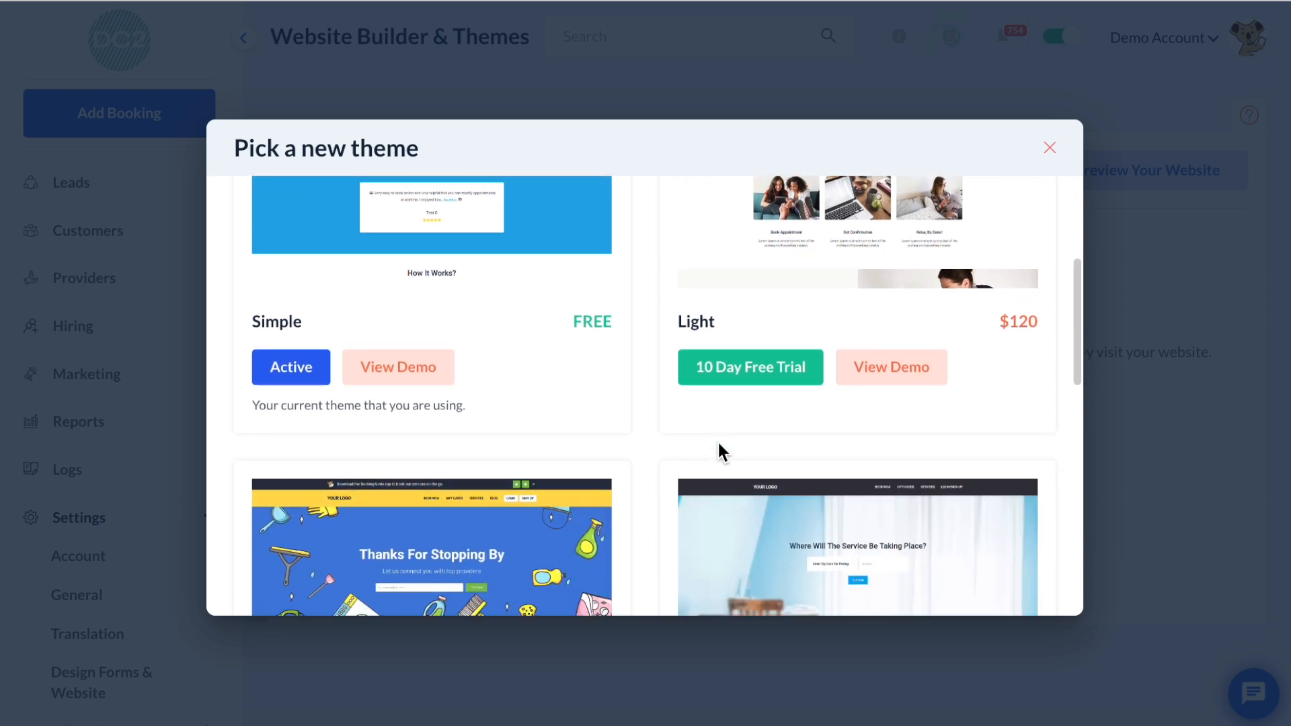
{"action": "scroll", "coordinate": [718, 443], "scroll_direction": "down", "scroll_amount": 1}
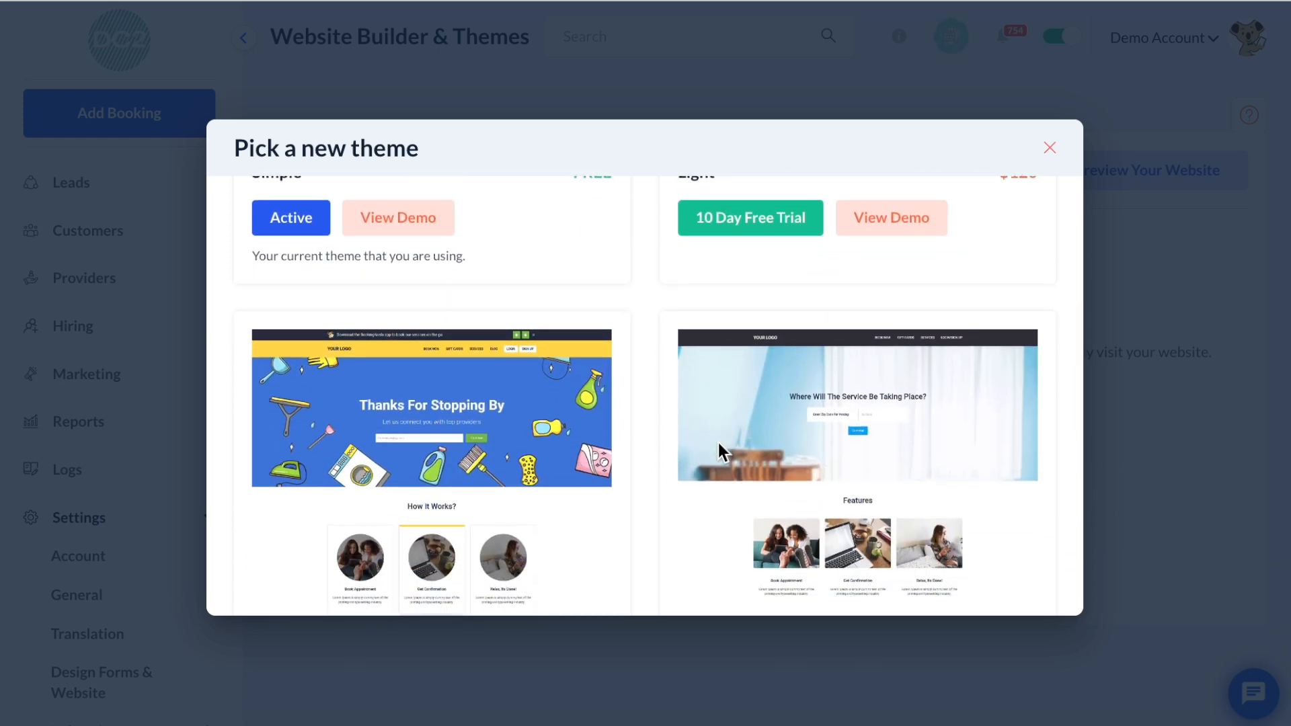
{"action": "scroll", "coordinate": [718, 442], "scroll_direction": "up", "scroll_amount": 3}
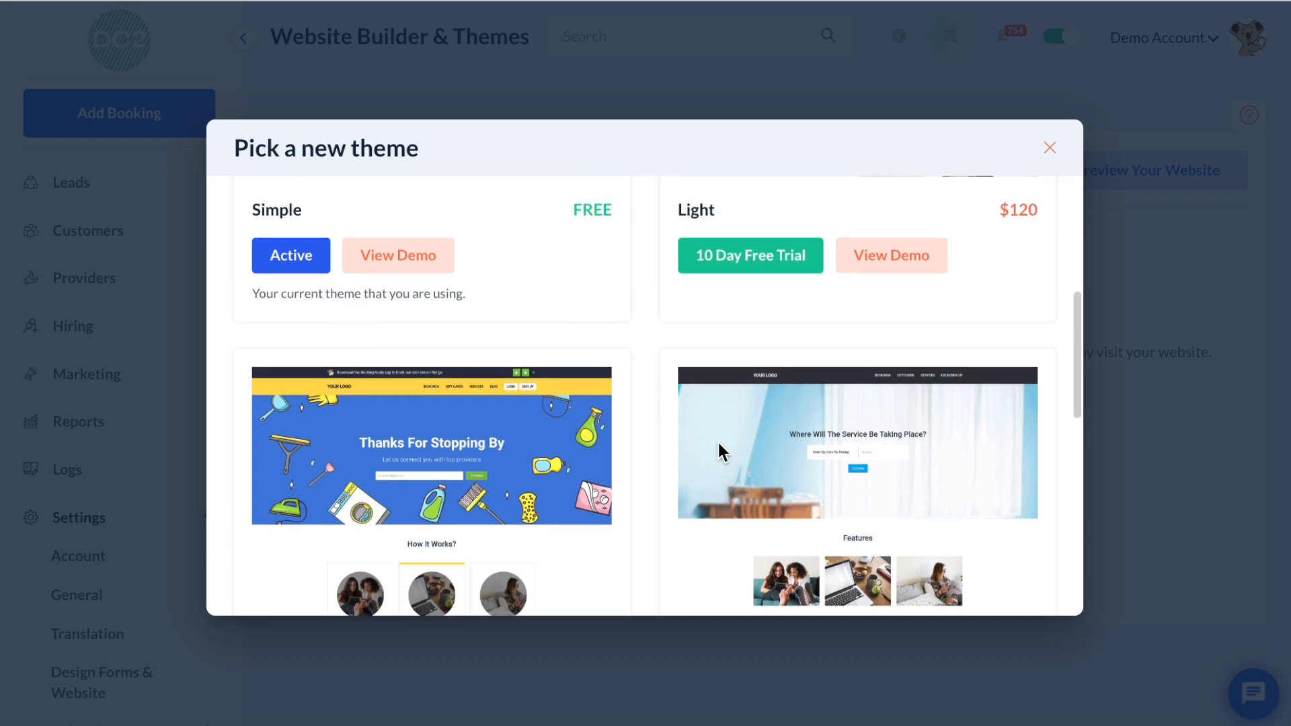
{"action": "scroll", "coordinate": [718, 451], "scroll_direction": "up", "scroll_amount": 3}
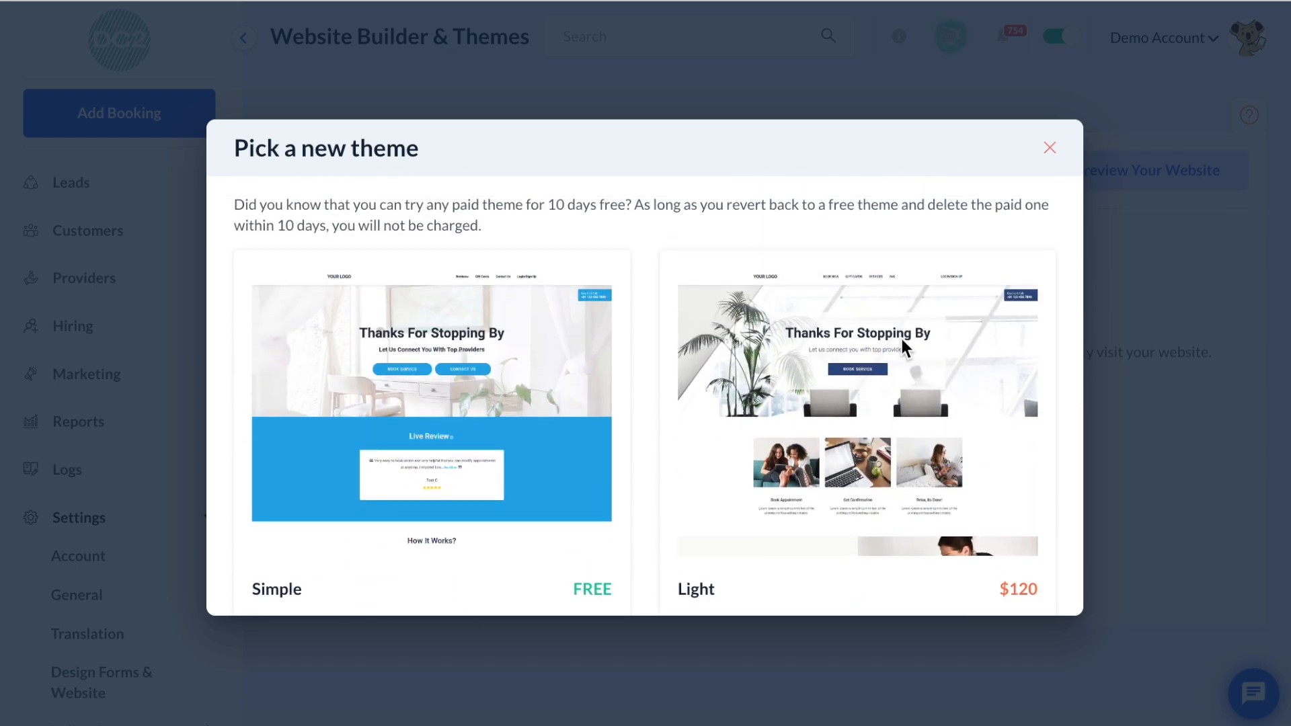
{"action": "left_click", "coordinate": [1050, 149]}
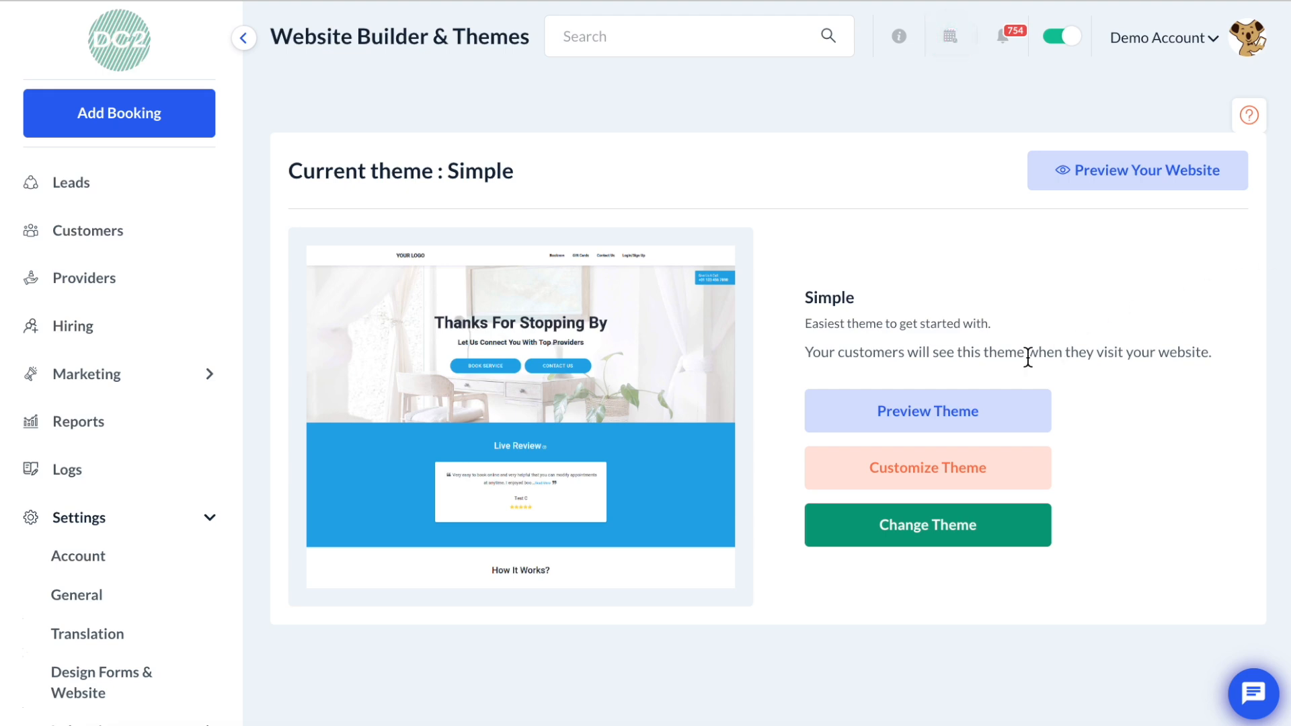
Open the Simple theme for customizing and add a new page titled "New Referrals Page".
{"action": "left_click", "coordinate": [926, 465]}
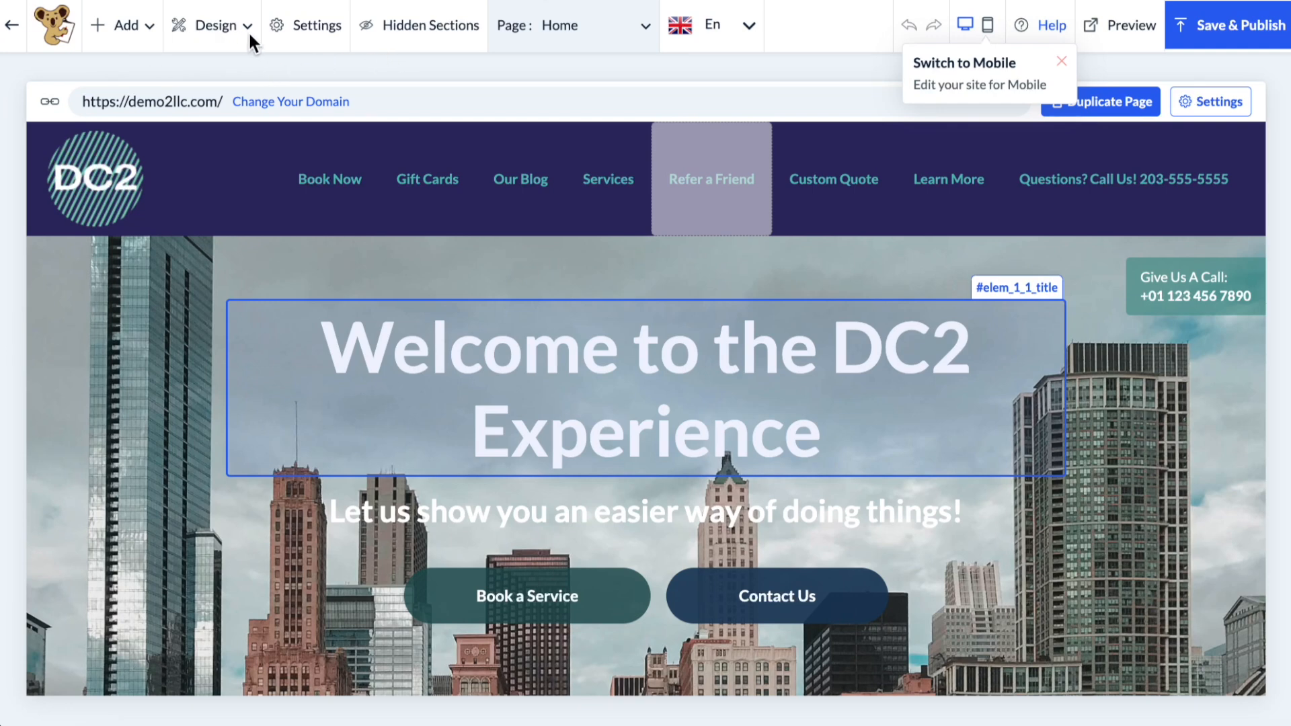
{"action": "left_click", "coordinate": [138, 35]}
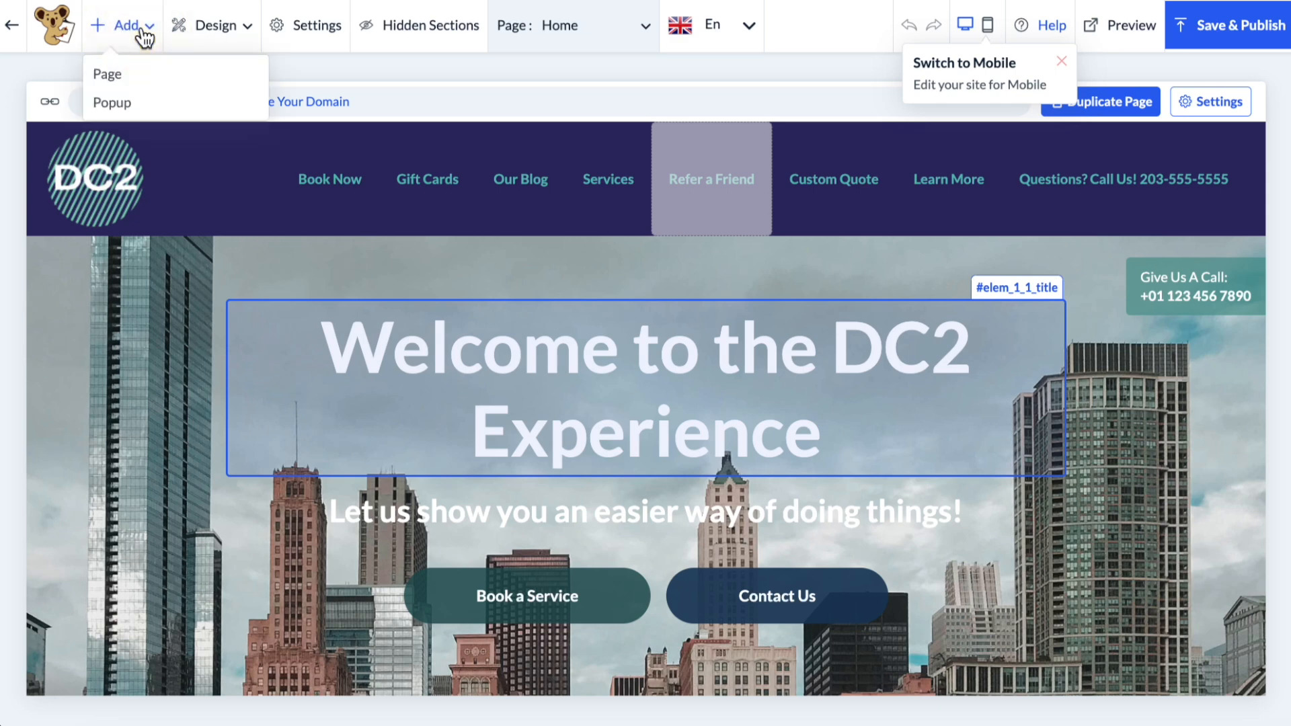
{"action": "left_click", "coordinate": [135, 74]}
{"action": "left_click", "coordinate": [471, 369]}
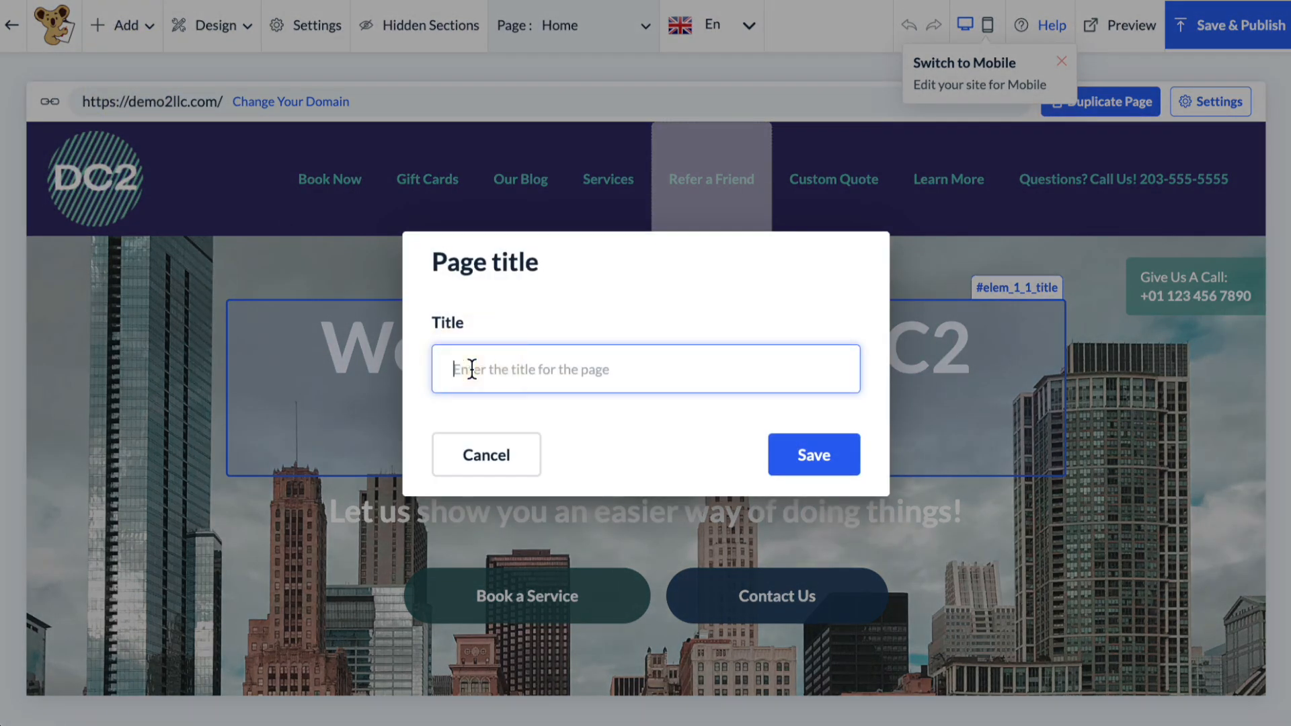
{"action": "type", "text": "New Referrals Page"}
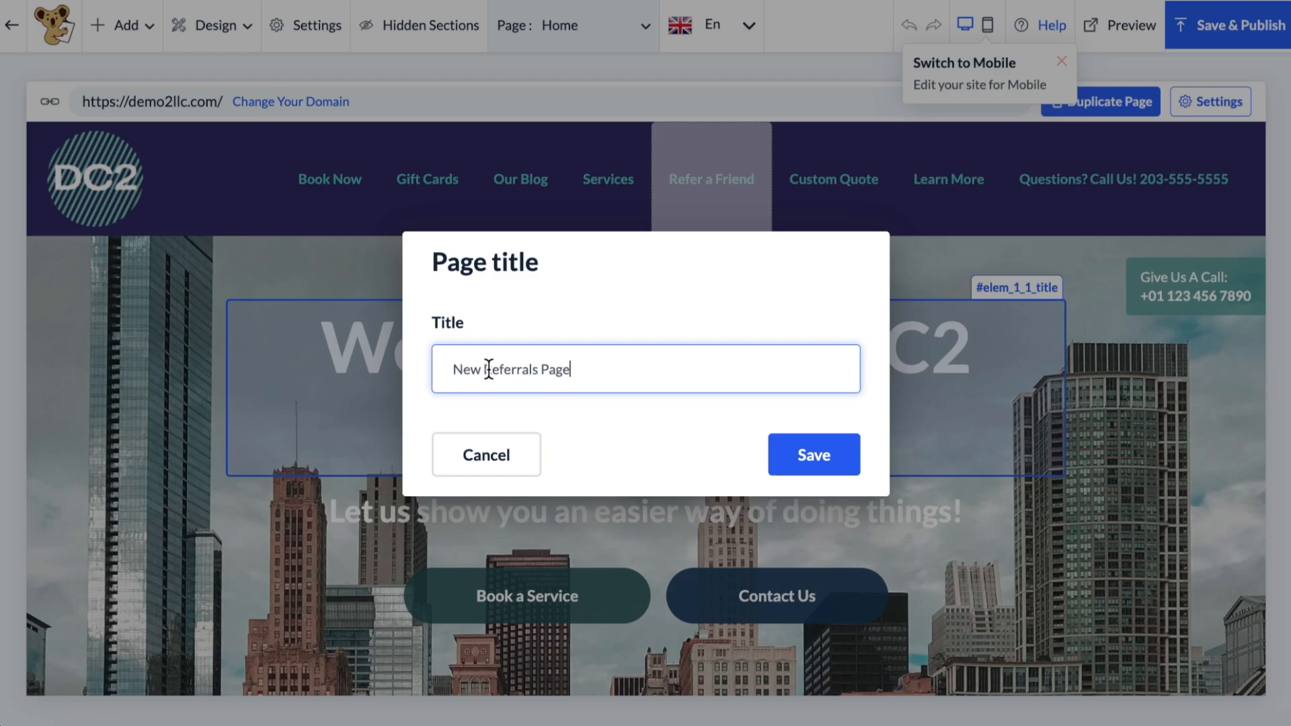
{"action": "left_click", "coordinate": [818, 453]}
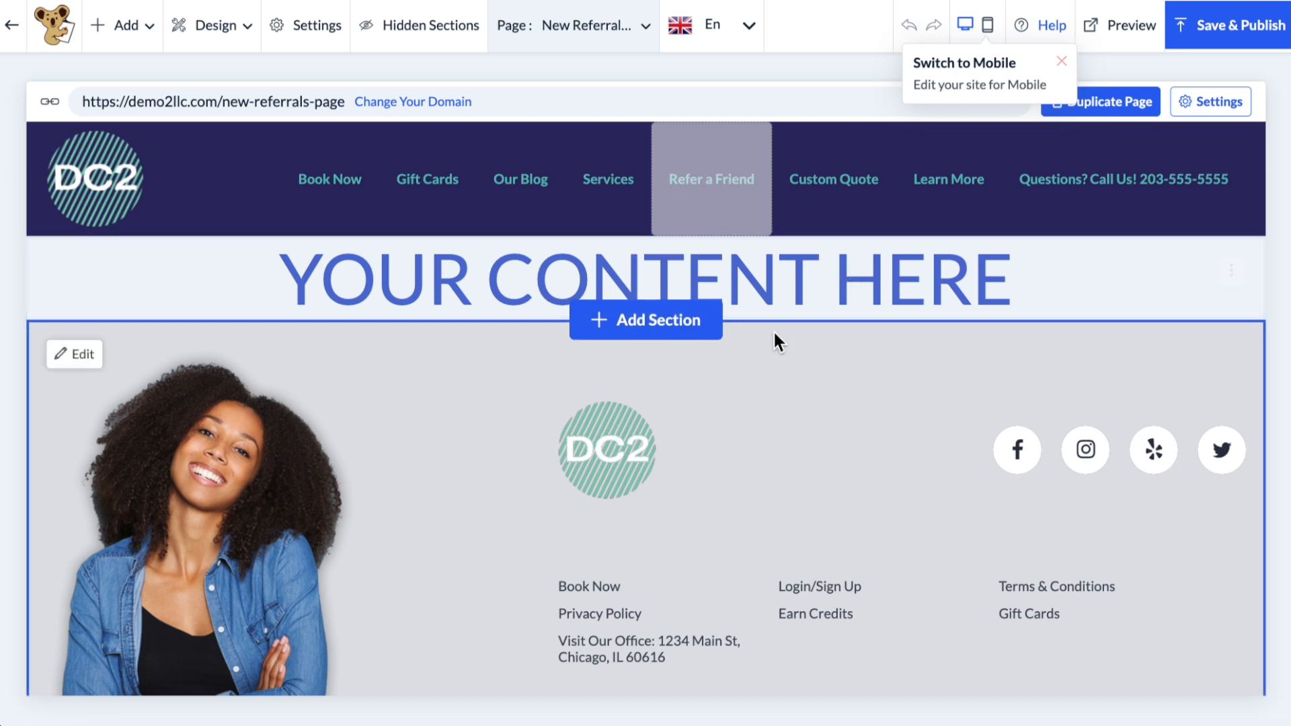
Delete all the placeholder code from the "YOUR CONTENT HERE" section and close its settings.
{"action": "left_click", "coordinate": [825, 272]}
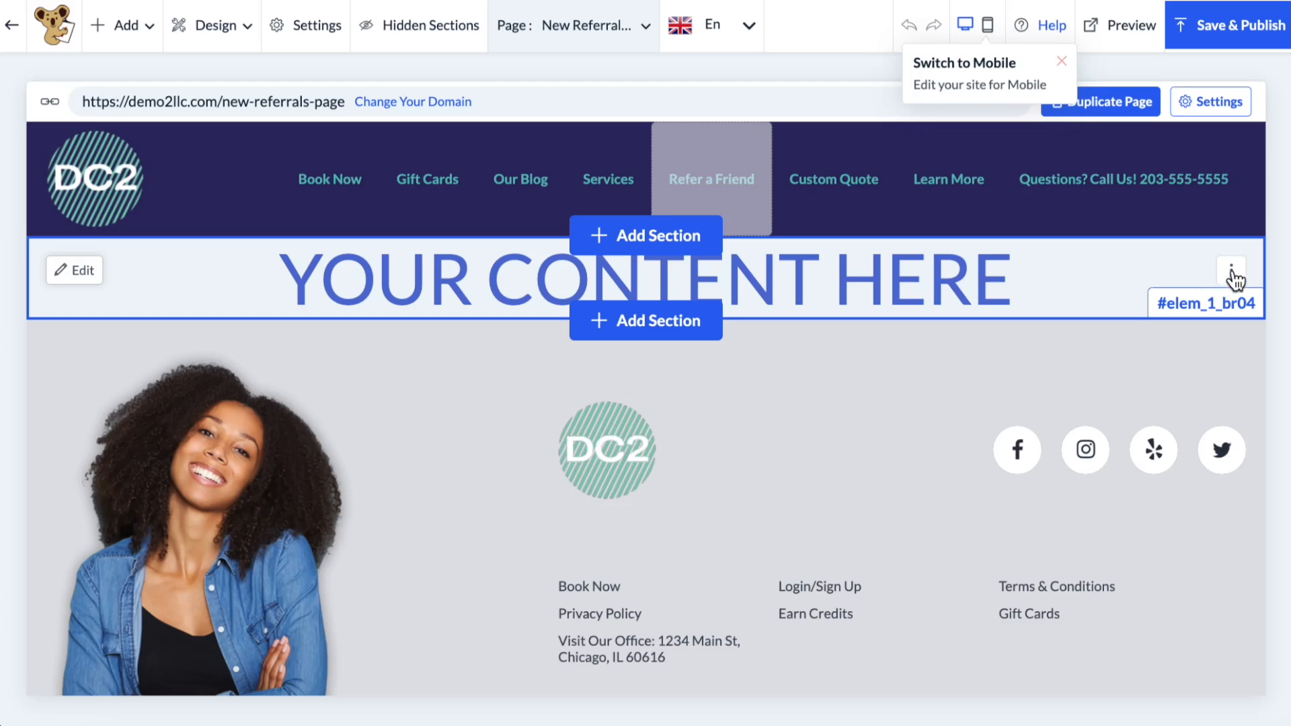
{"action": "left_click", "coordinate": [73, 270]}
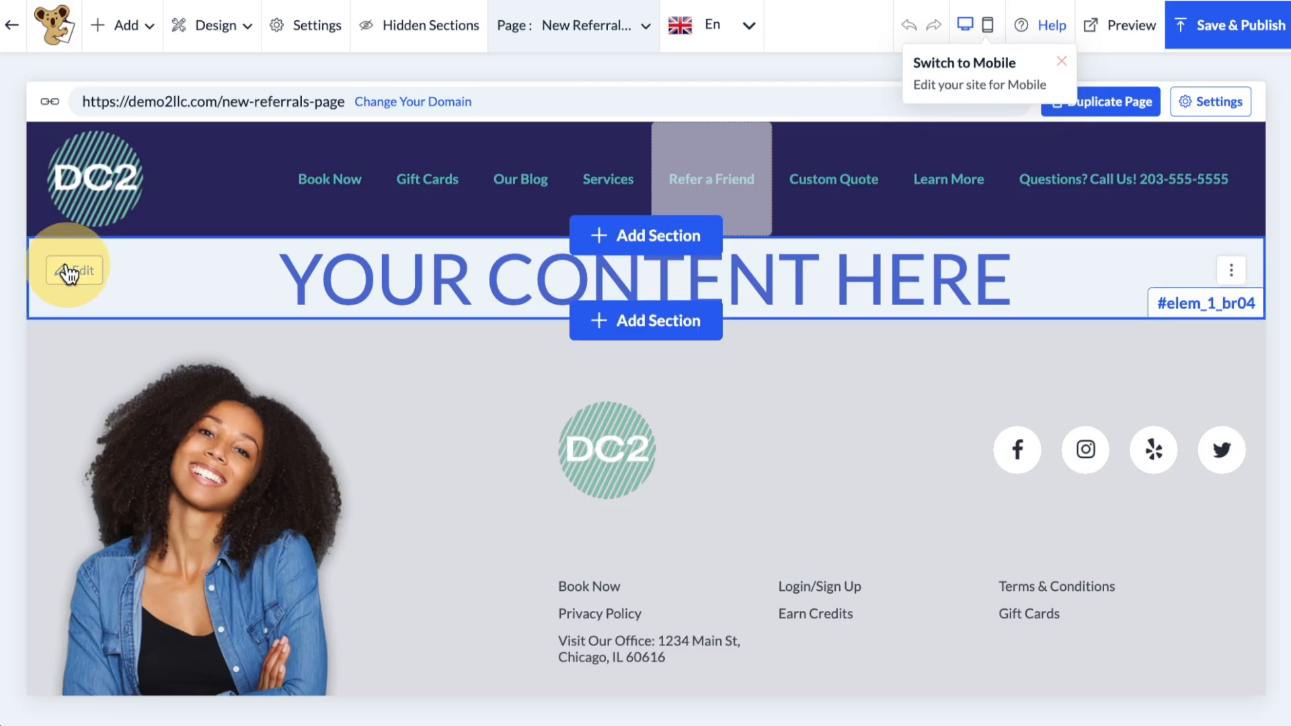
{"action": "left_click_drag", "start_coordinate": [272, 305], "coordinate": [37, 210]}
{"action": "key", "text": "BackSpace"}
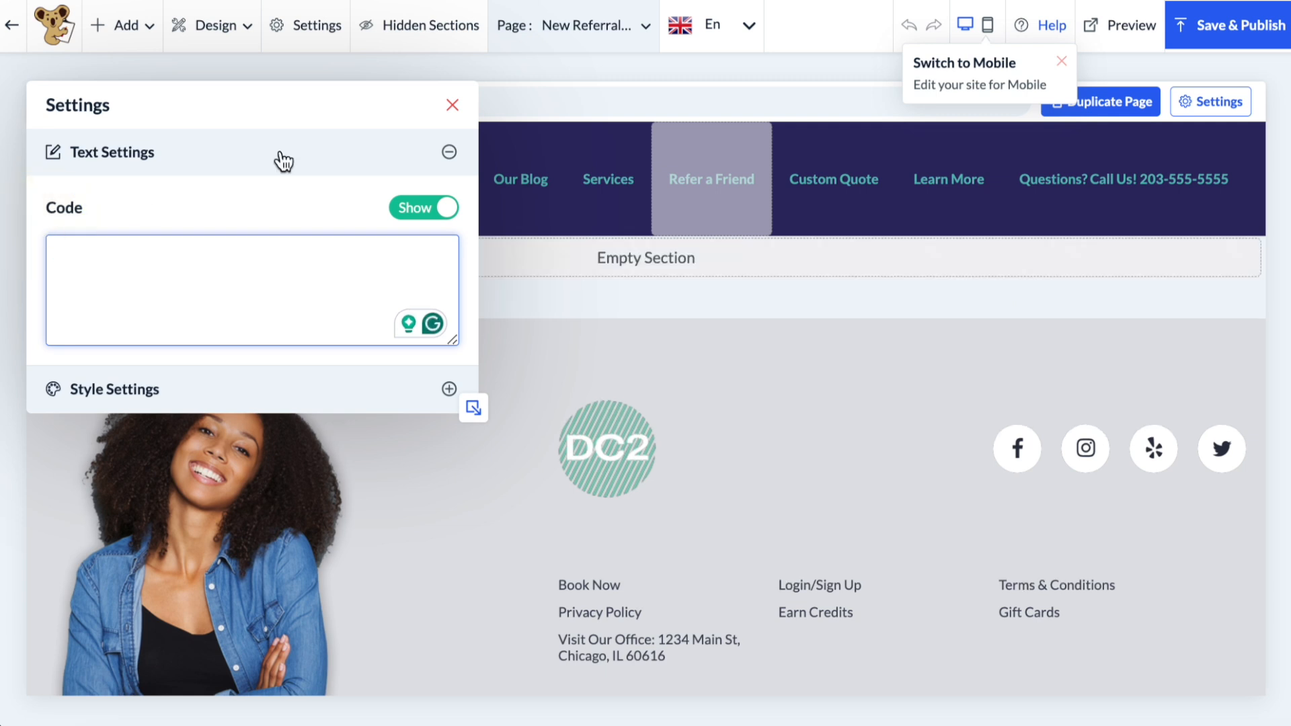
{"action": "left_click", "coordinate": [453, 103]}
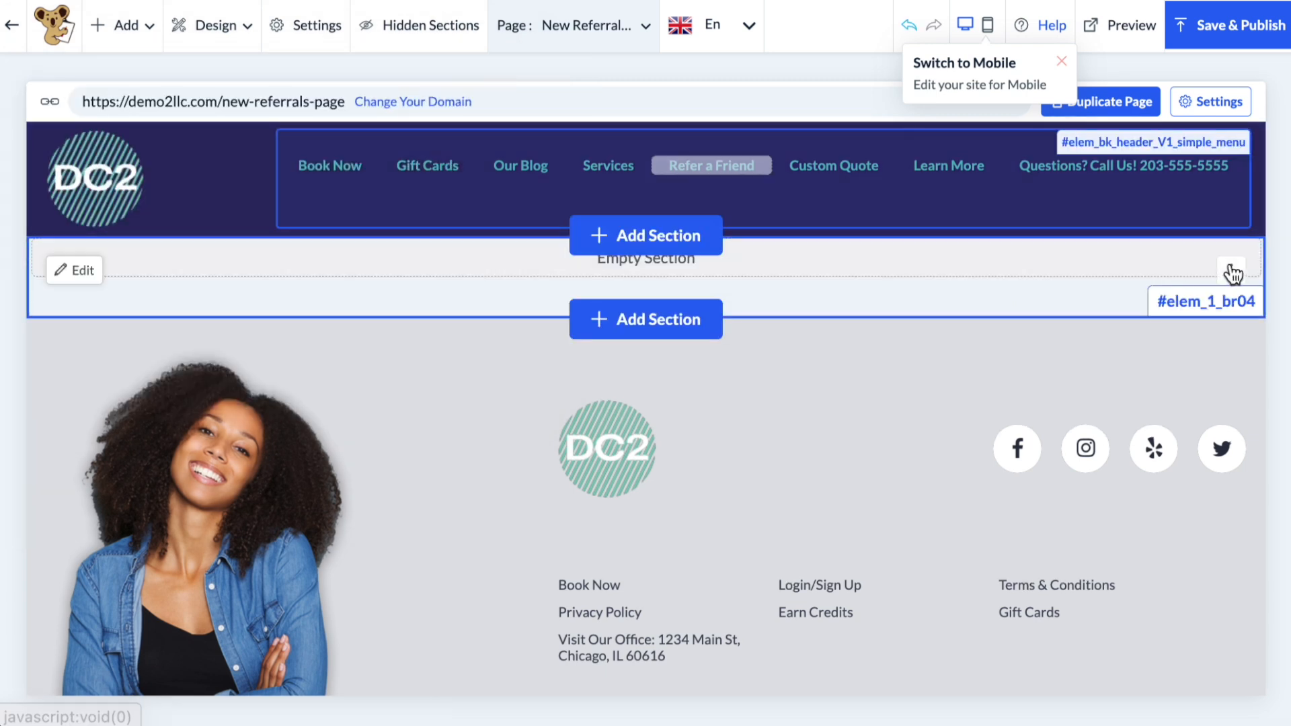
Hide the empty section beneath the page header.
{"action": "left_click", "coordinate": [1231, 271]}
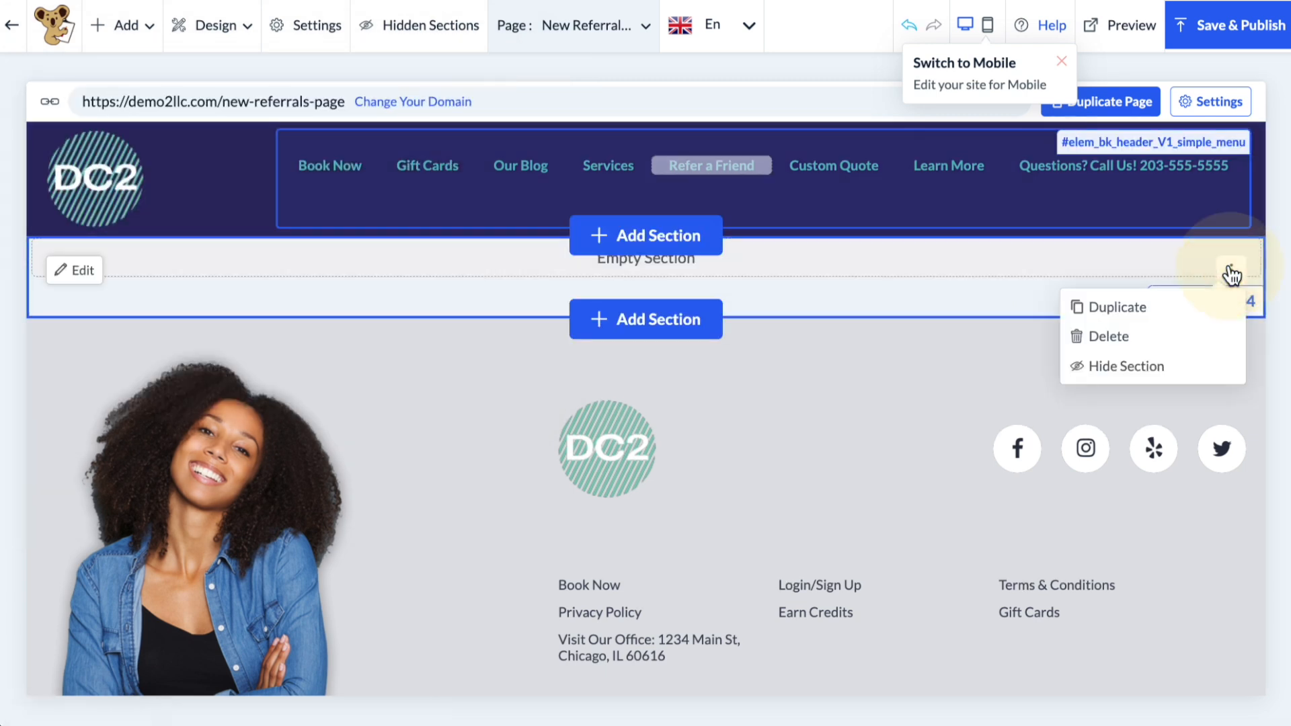
{"action": "left_click", "coordinate": [1142, 367]}
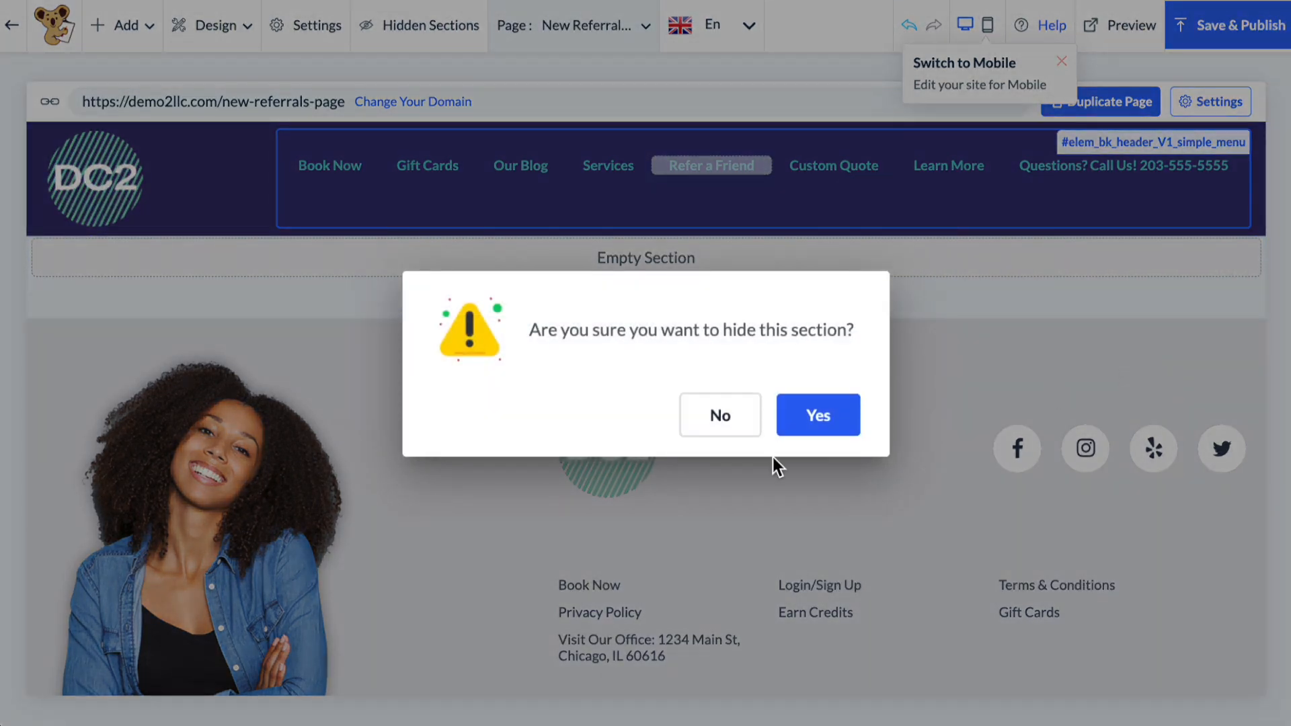
{"action": "left_click", "coordinate": [818, 418]}
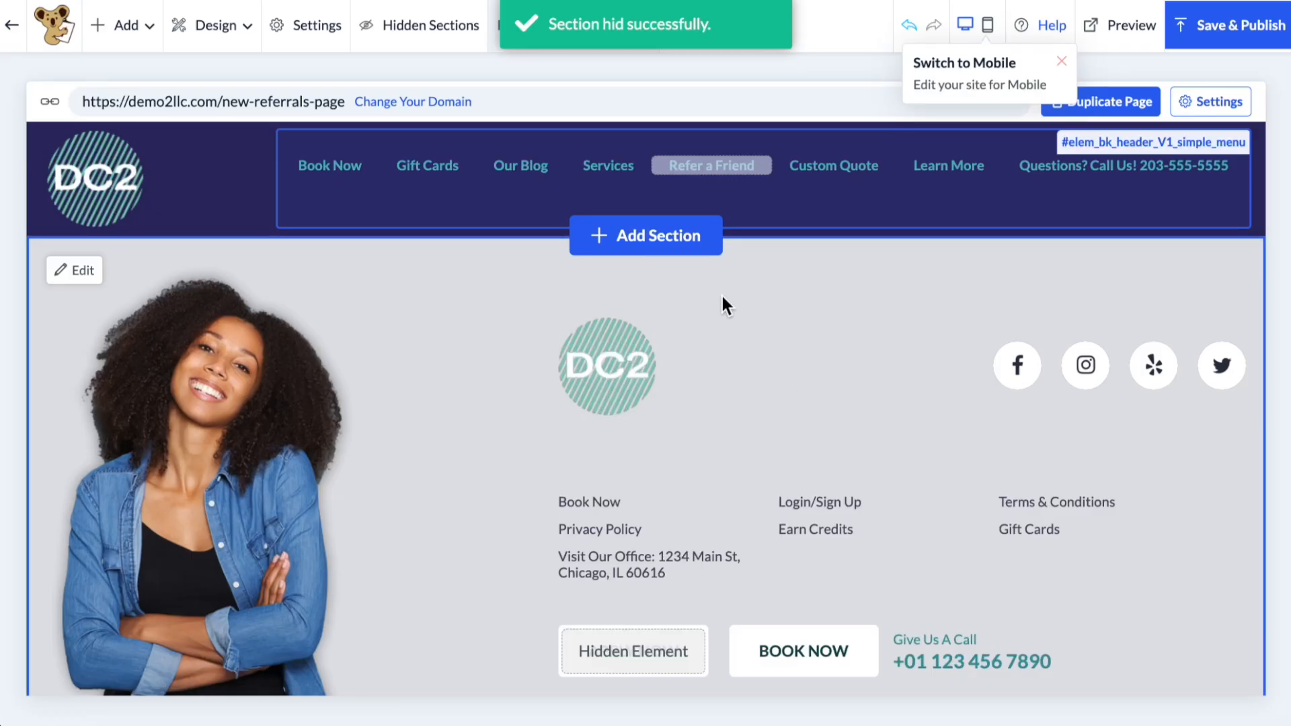
Start adding a section below the header and browse the template categories from Original Forms to About Us.
{"action": "left_click", "coordinate": [666, 242]}
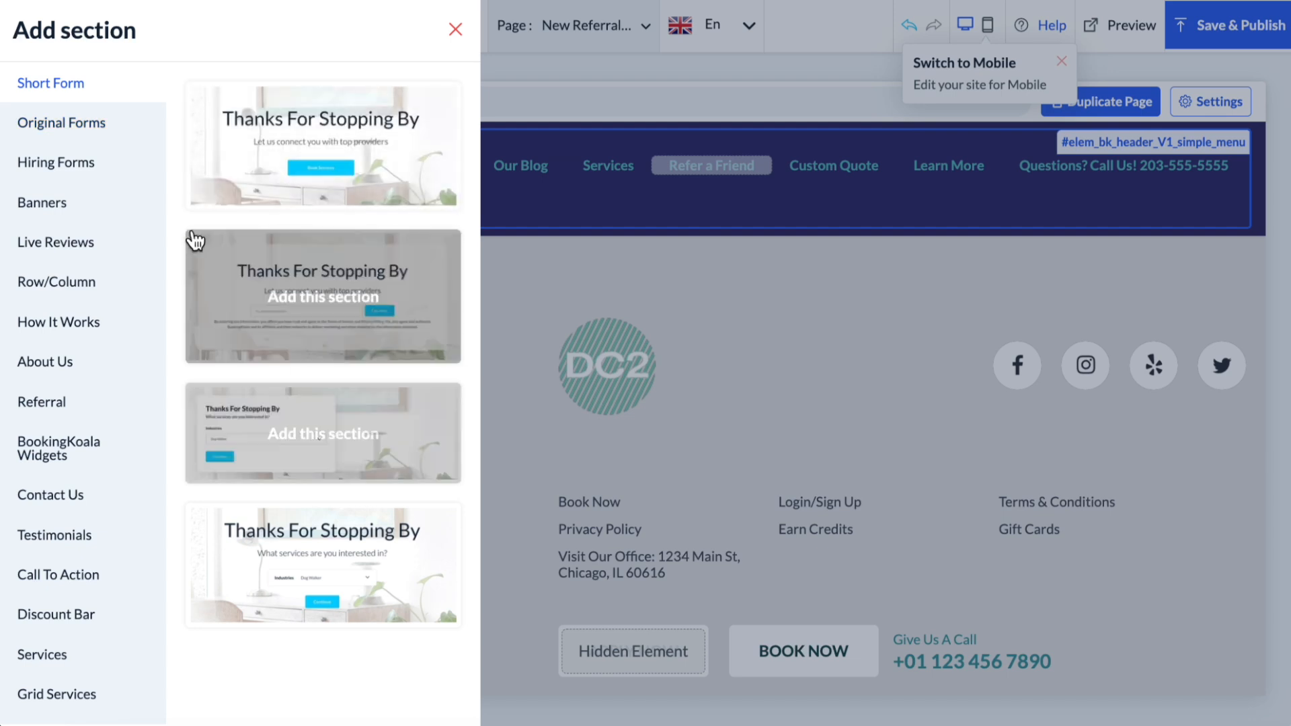
{"action": "left_click", "coordinate": [101, 127]}
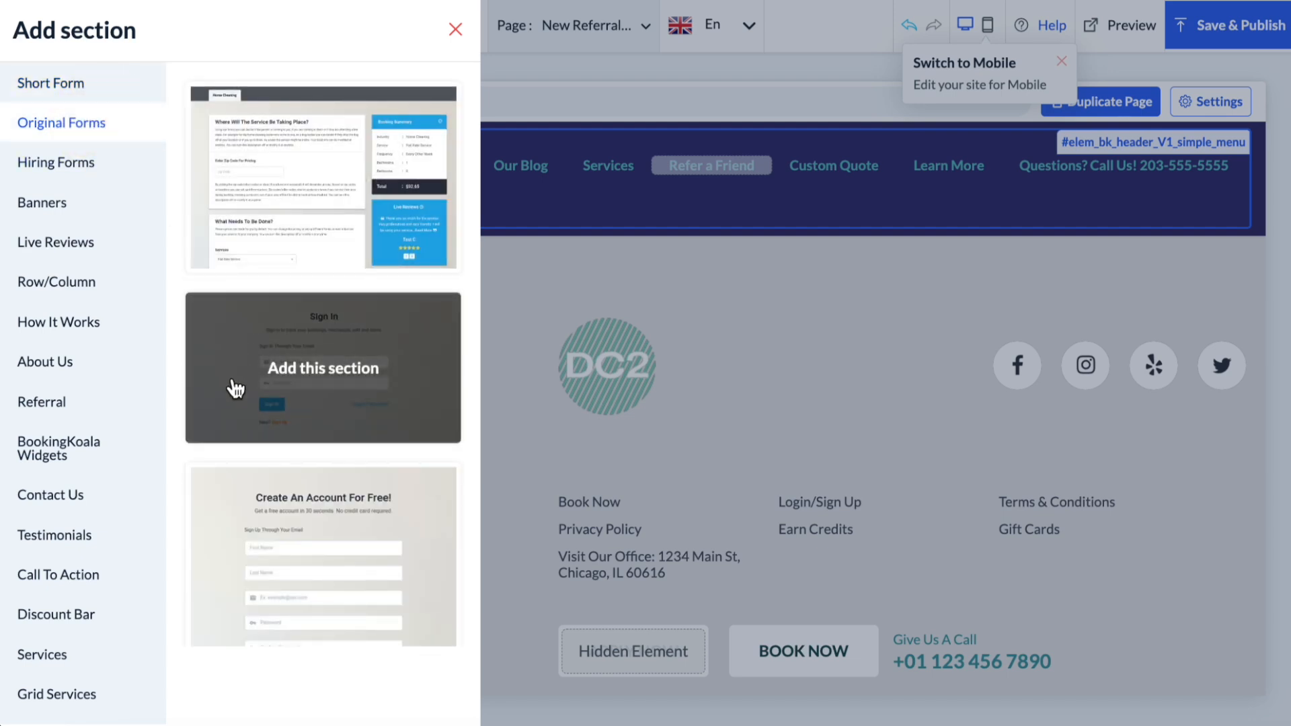
{"action": "scroll", "coordinate": [230, 383], "scroll_direction": "down", "scroll_amount": 9}
{"action": "scroll", "coordinate": [230, 384], "scroll_direction": "down", "scroll_amount": 5}
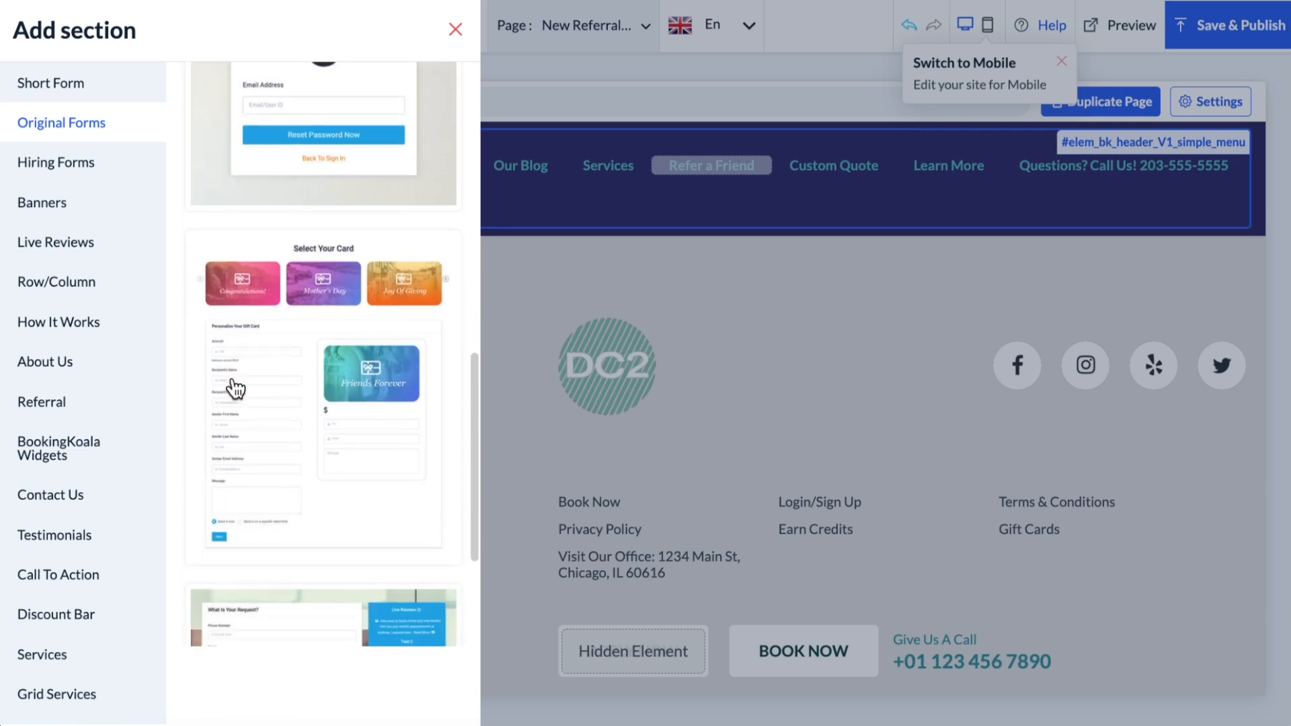
{"action": "left_click", "coordinate": [63, 164]}
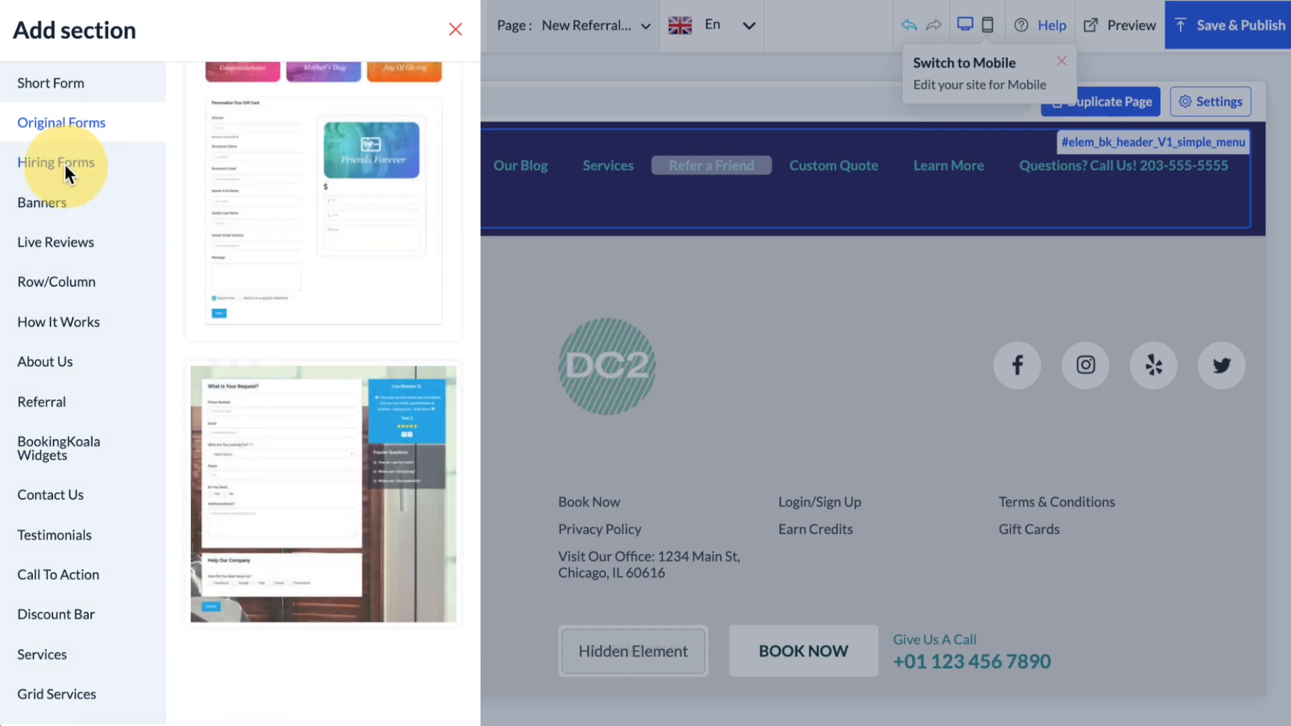
{"action": "left_click", "coordinate": [61, 209]}
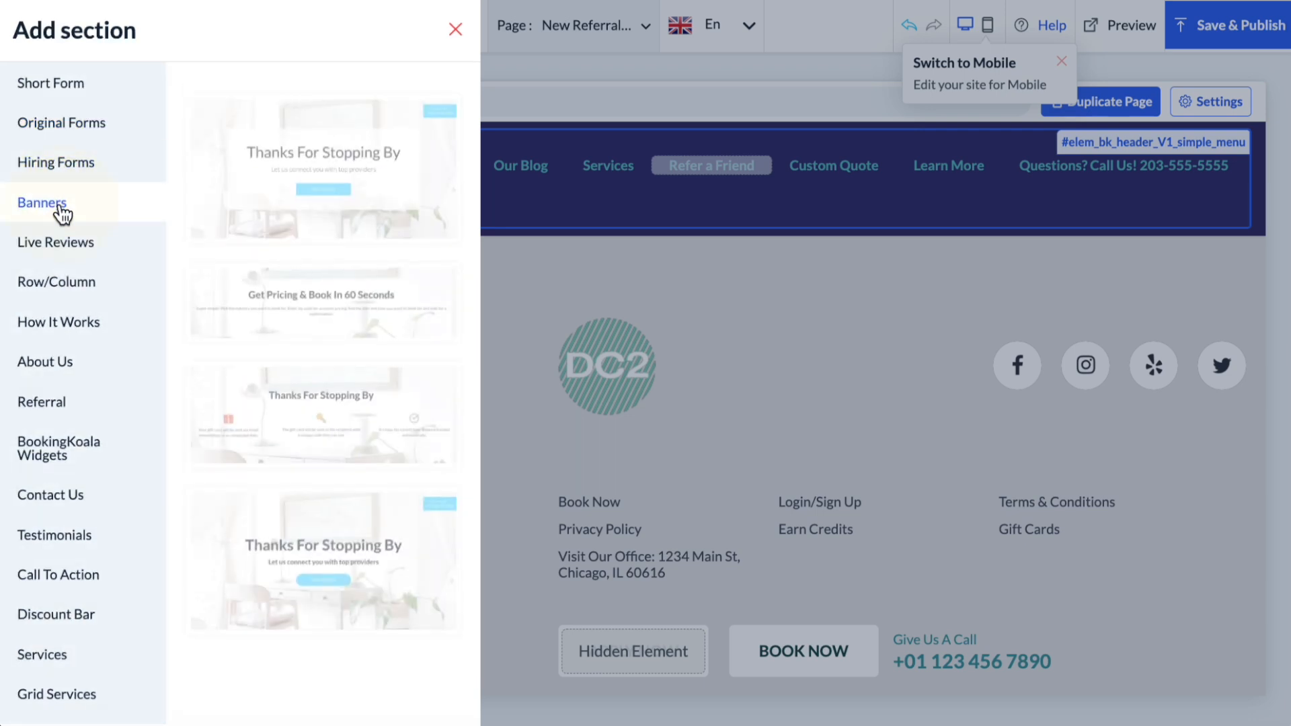
{"action": "left_click", "coordinate": [67, 250]}
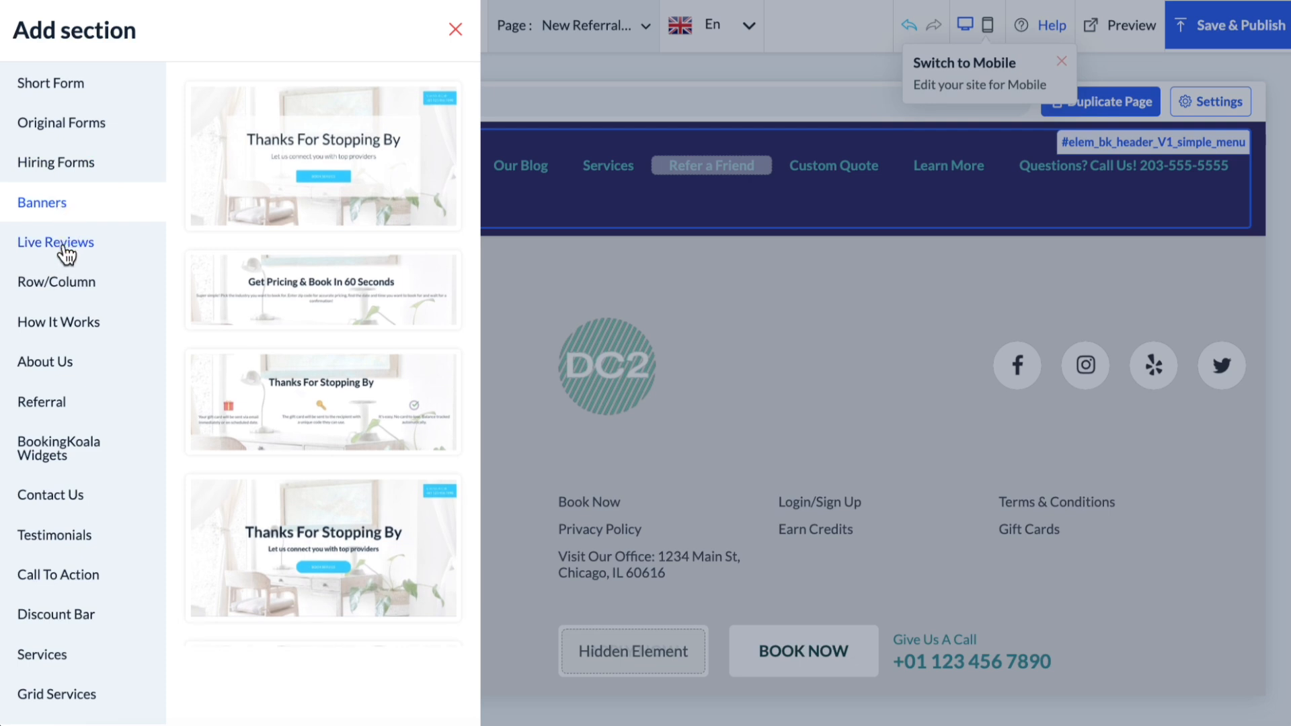
{"action": "mouse_move", "coordinate": [209, 201]}
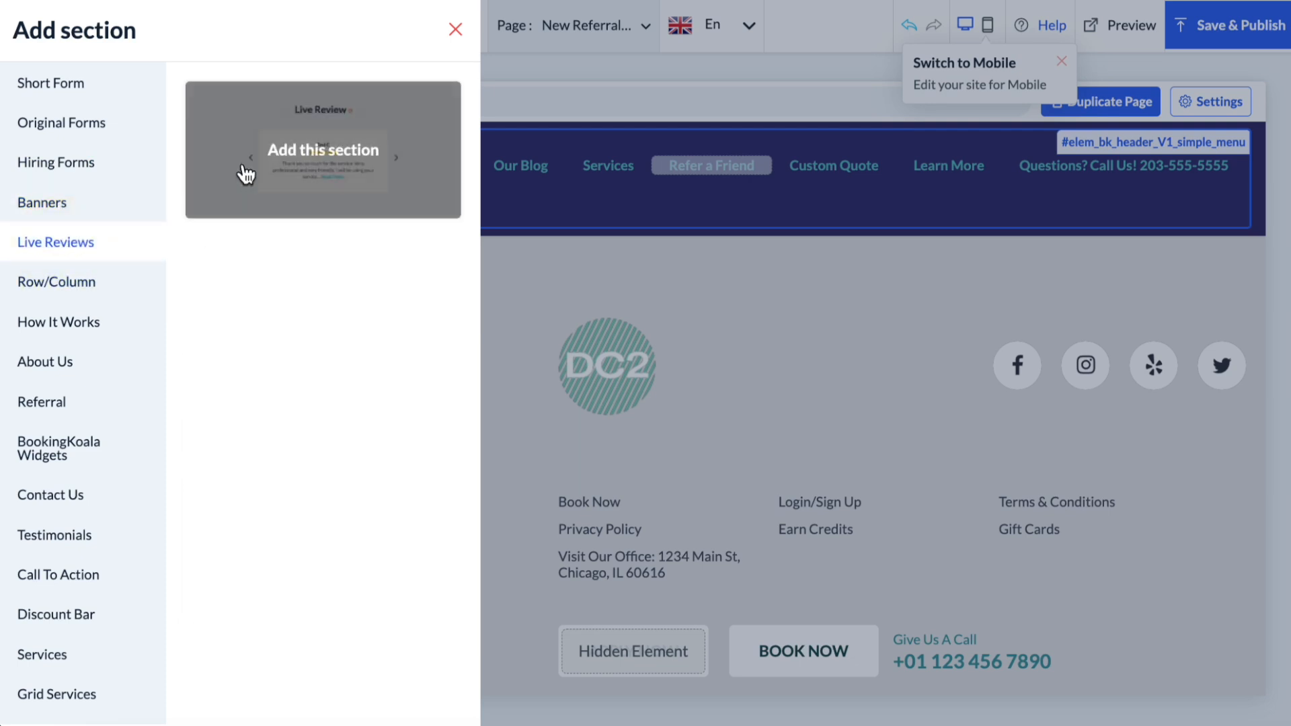
{"action": "left_click", "coordinate": [76, 290]}
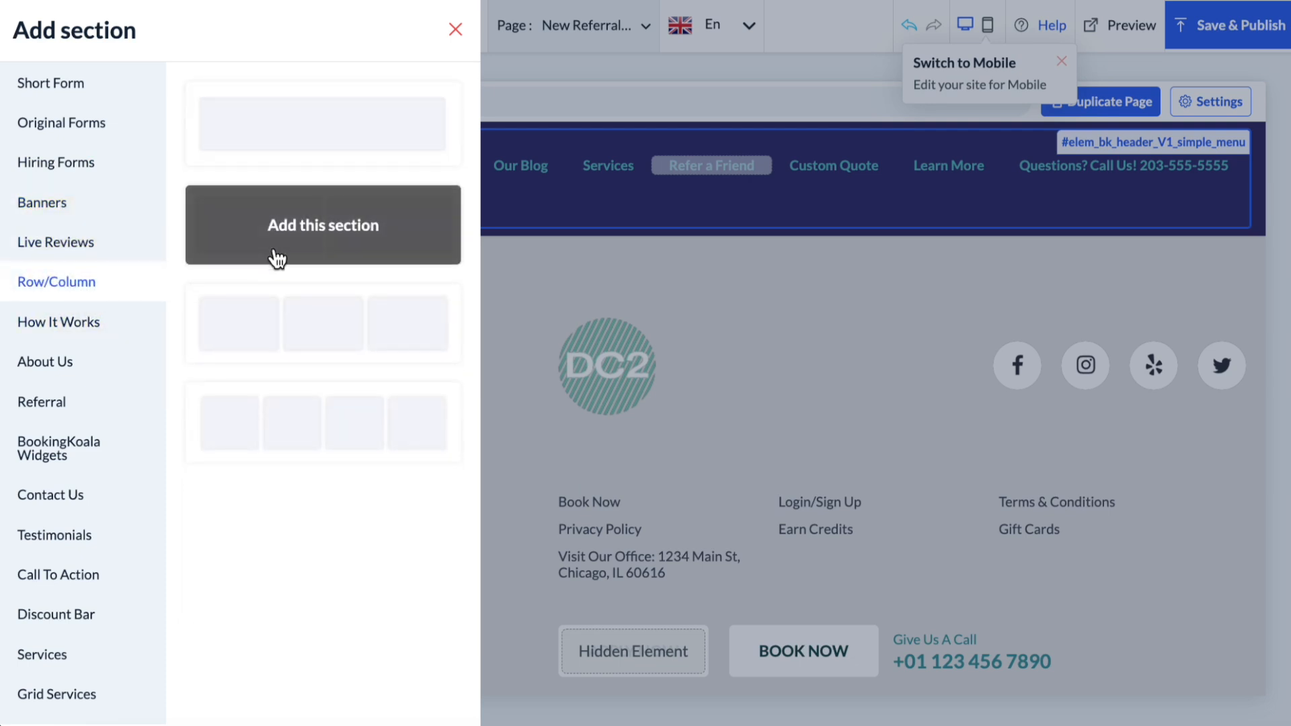
{"action": "left_click", "coordinate": [97, 326]}
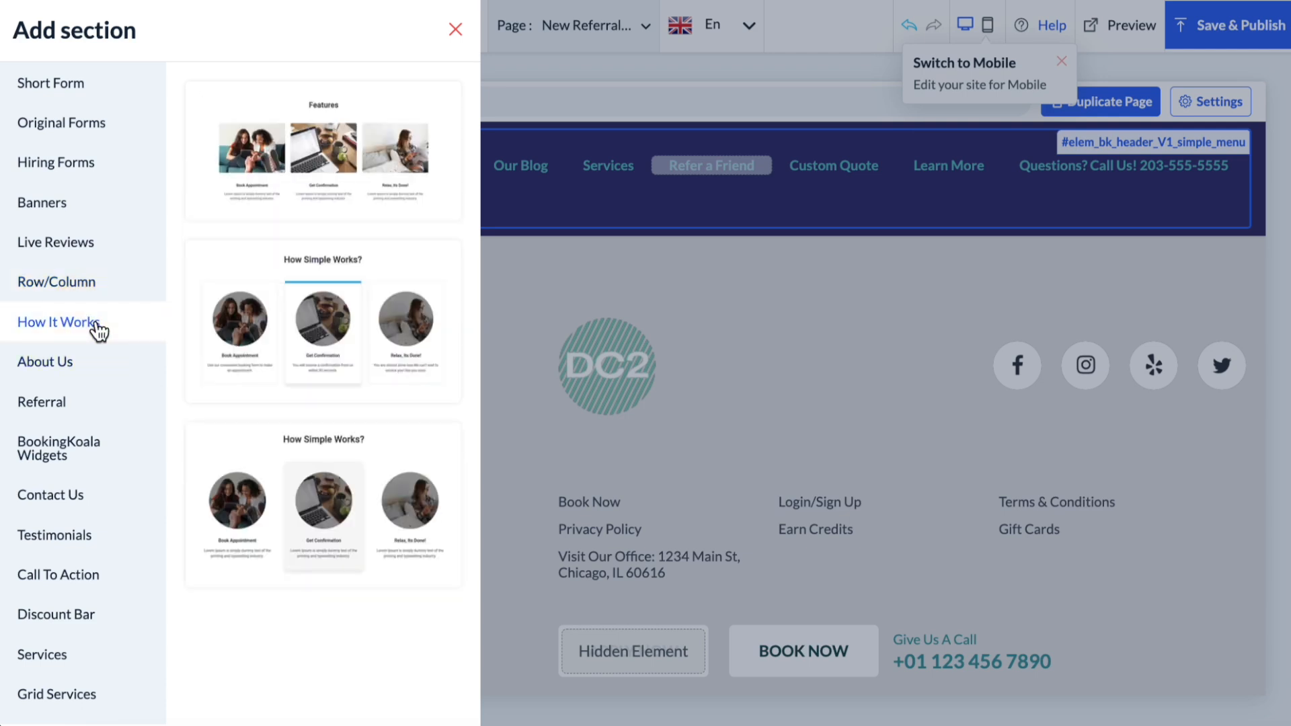
{"action": "left_click", "coordinate": [79, 365]}
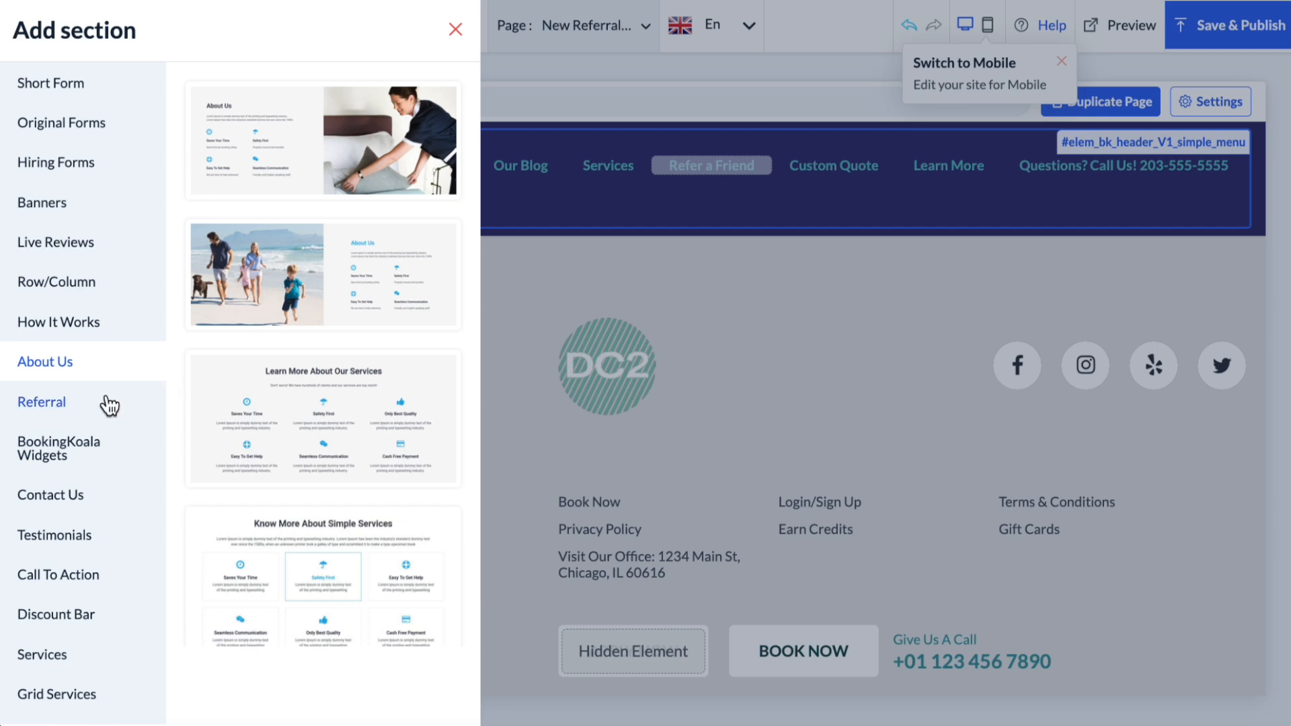
Add the Referral section with the potted-plant background below the header and review it on the page.
{"action": "left_click", "coordinate": [94, 412]}
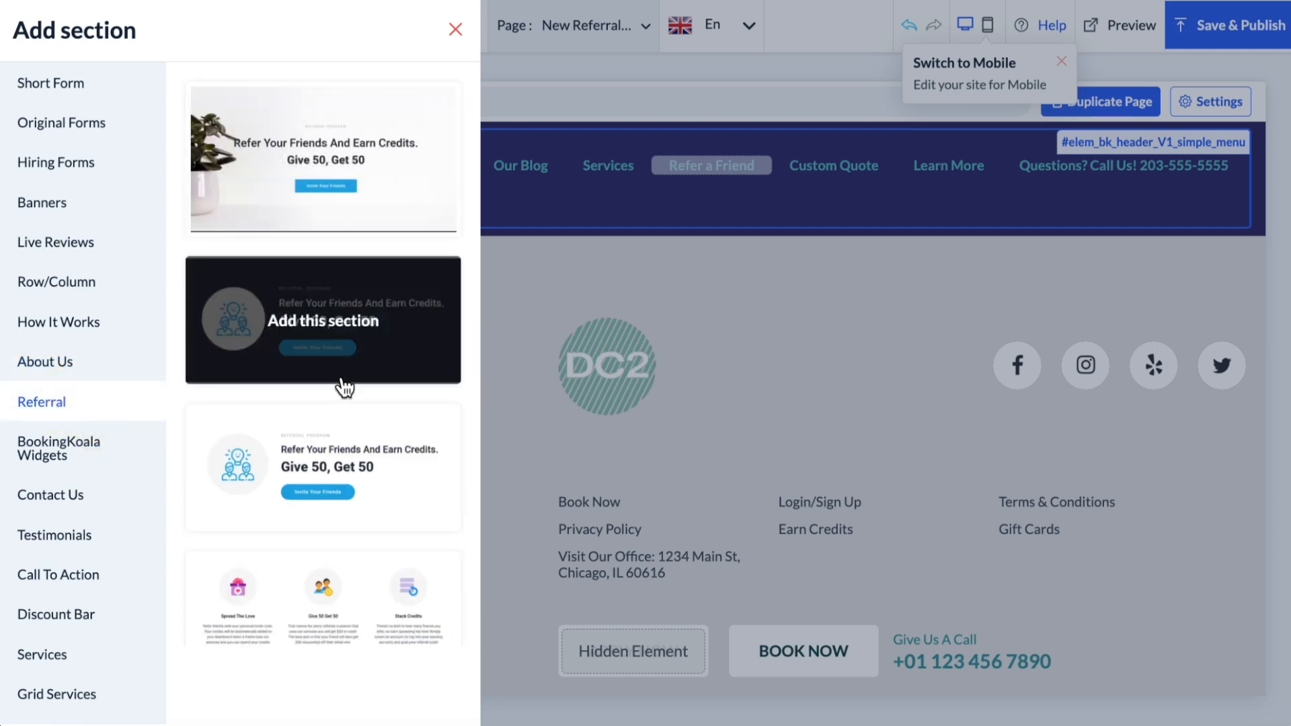
{"action": "left_click", "coordinate": [336, 165]}
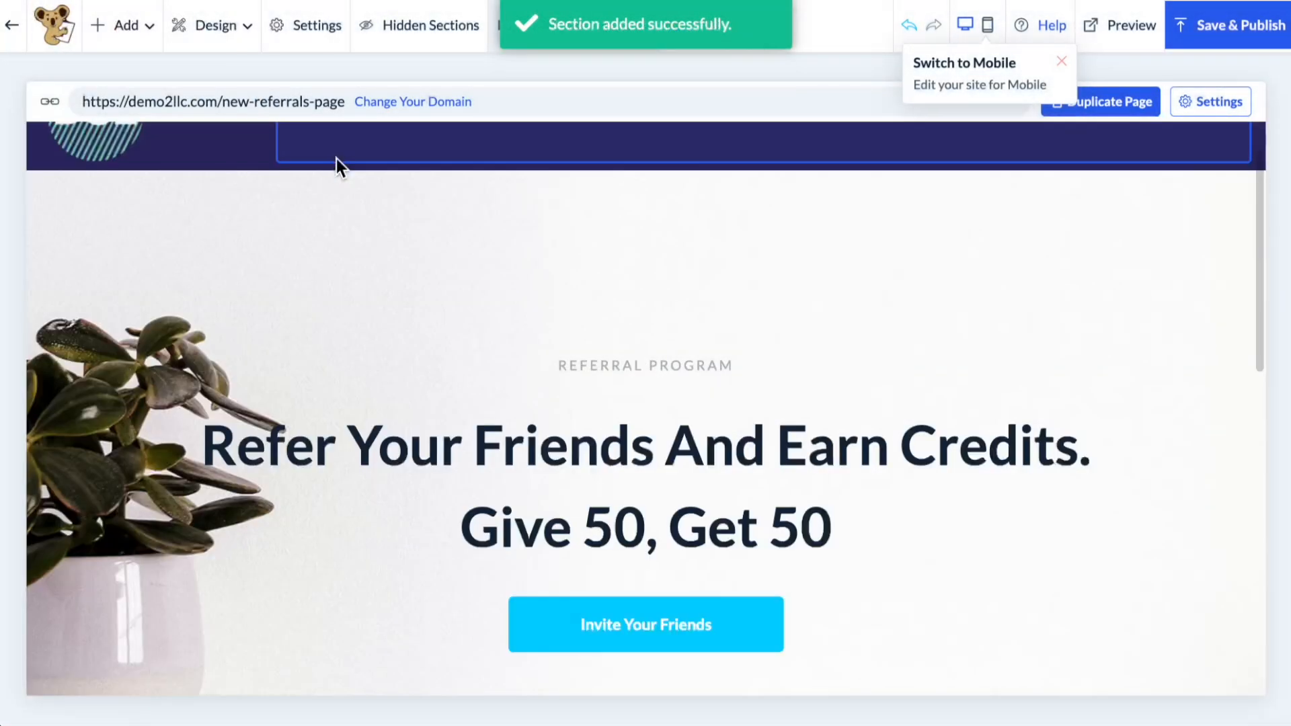
{"action": "scroll", "coordinate": [437, 321], "scroll_direction": "down", "scroll_amount": 5}
{"action": "scroll", "coordinate": [437, 321], "scroll_direction": "down", "scroll_amount": 2}
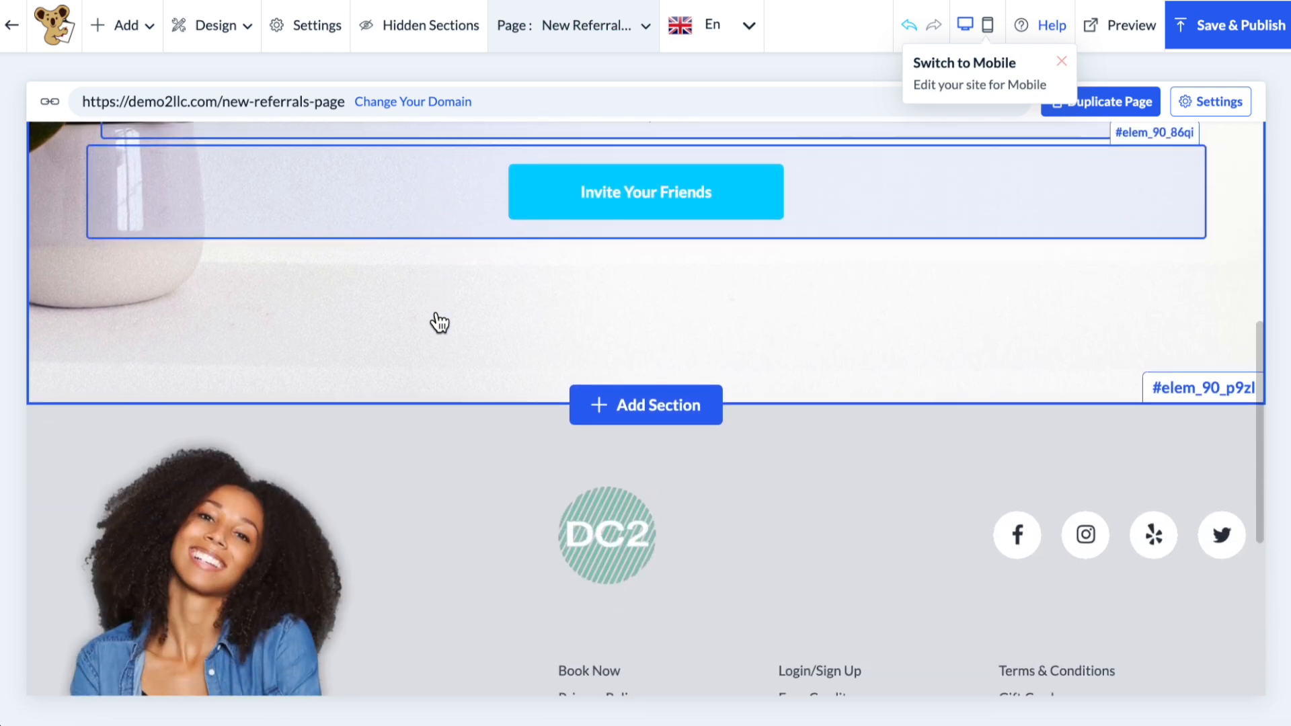
{"action": "scroll", "coordinate": [437, 322], "scroll_direction": "up", "scroll_amount": 7}
{"action": "scroll", "coordinate": [439, 323], "scroll_direction": "up", "scroll_amount": 1}
{"action": "scroll", "coordinate": [438, 321], "scroll_direction": "down", "scroll_amount": 3}
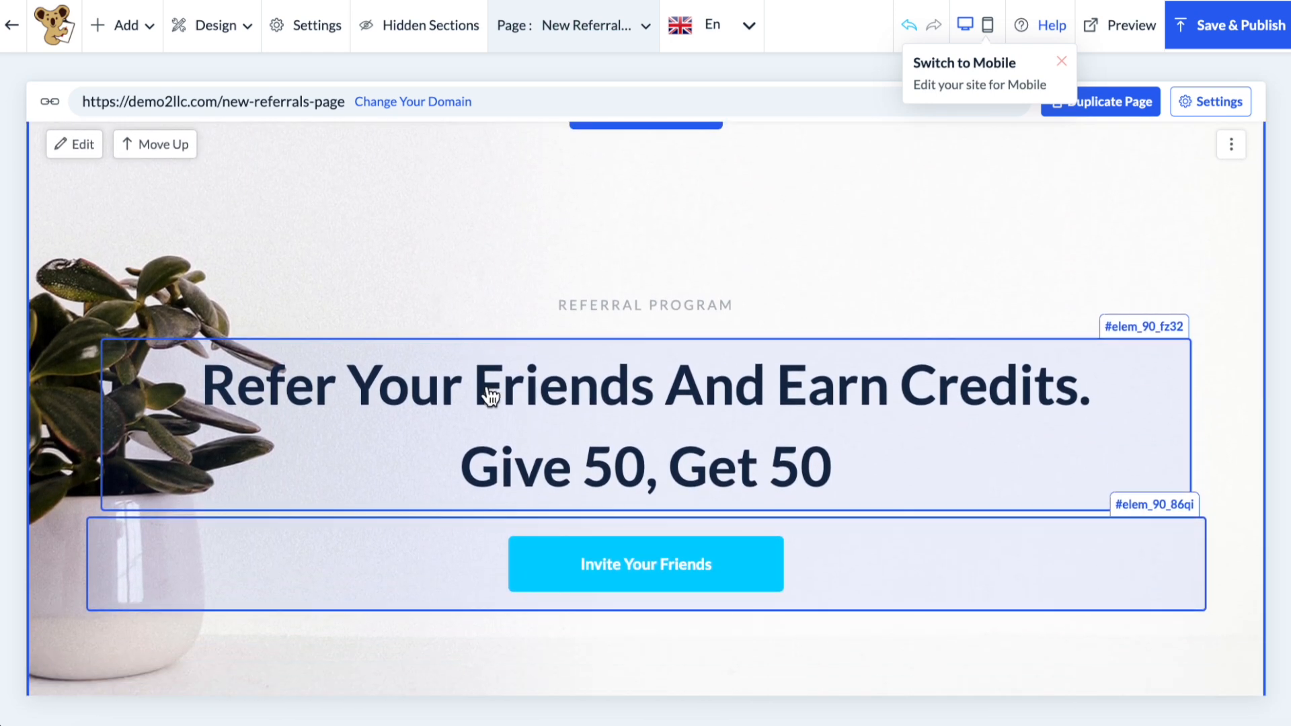
Look over the new referral section and examine its background media, opacity, background color and padding settings.
{"action": "scroll", "coordinate": [489, 404], "scroll_direction": "down", "scroll_amount": 2}
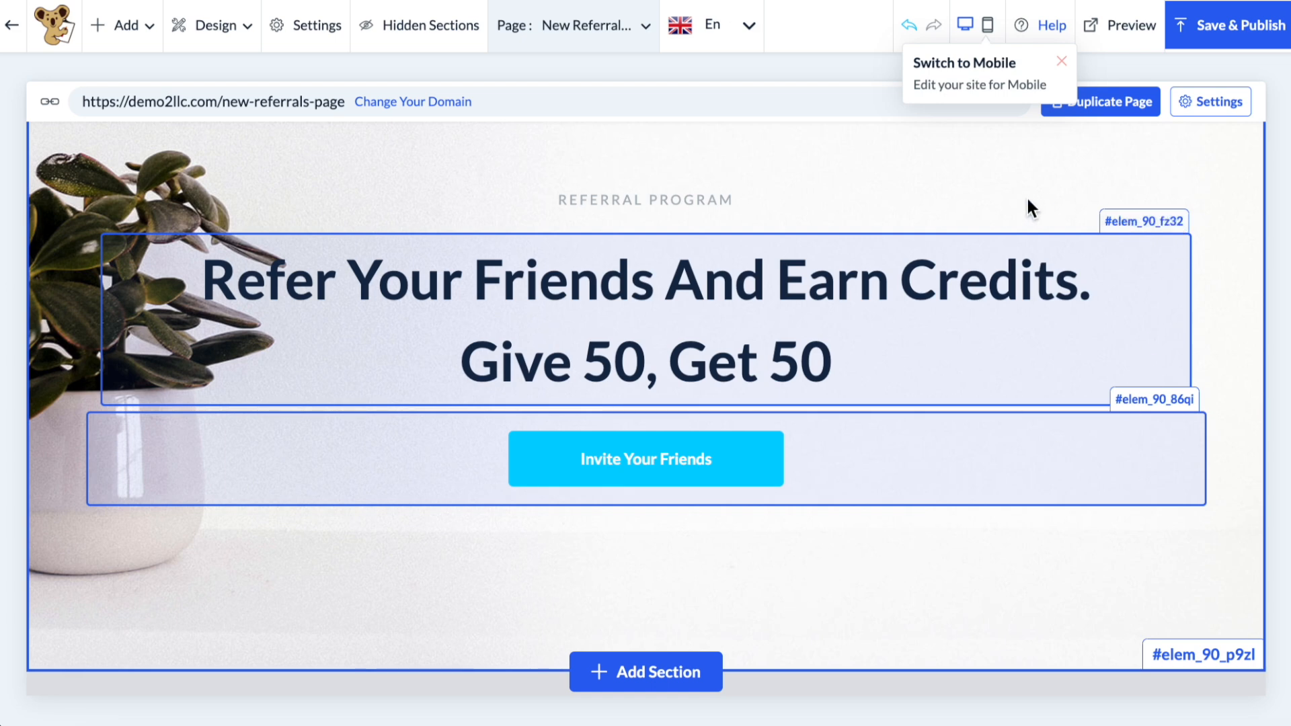
{"action": "scroll", "coordinate": [1031, 205], "scroll_direction": "up", "scroll_amount": 2}
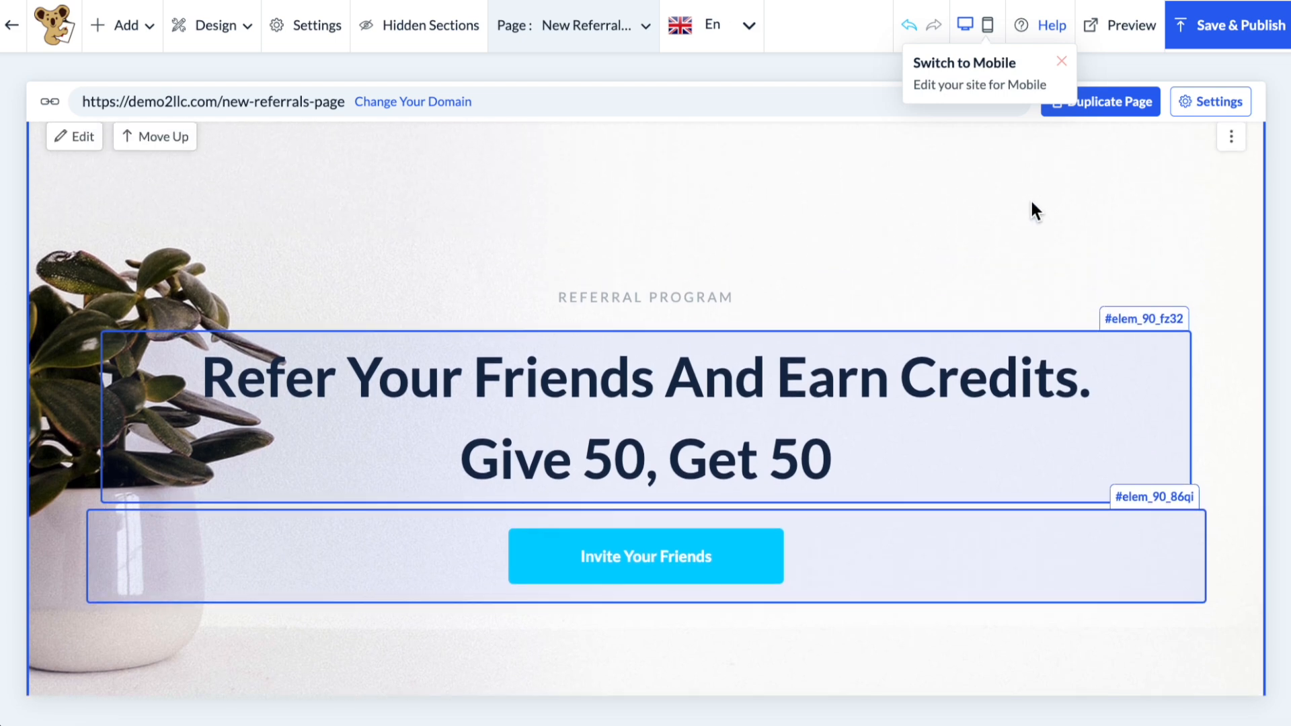
{"action": "scroll", "coordinate": [1031, 200], "scroll_direction": "up", "scroll_amount": 3}
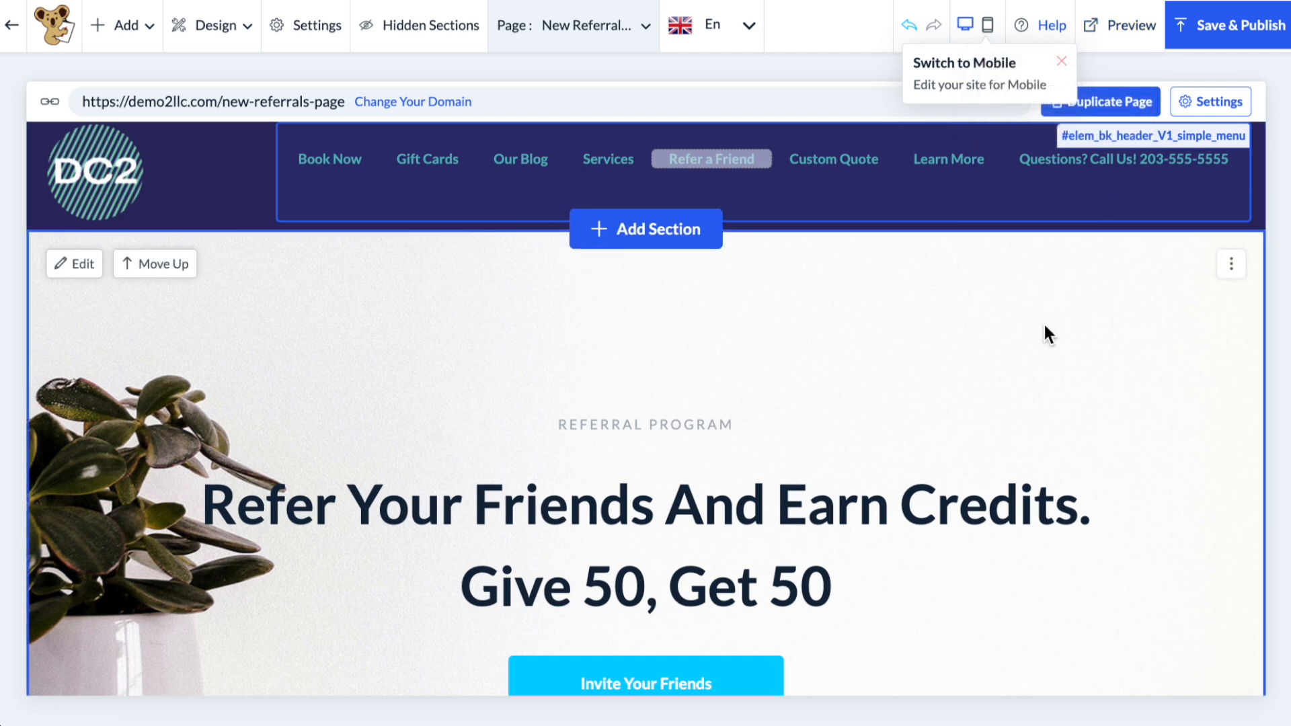
{"action": "scroll", "coordinate": [1044, 326], "scroll_direction": "down", "scroll_amount": 2}
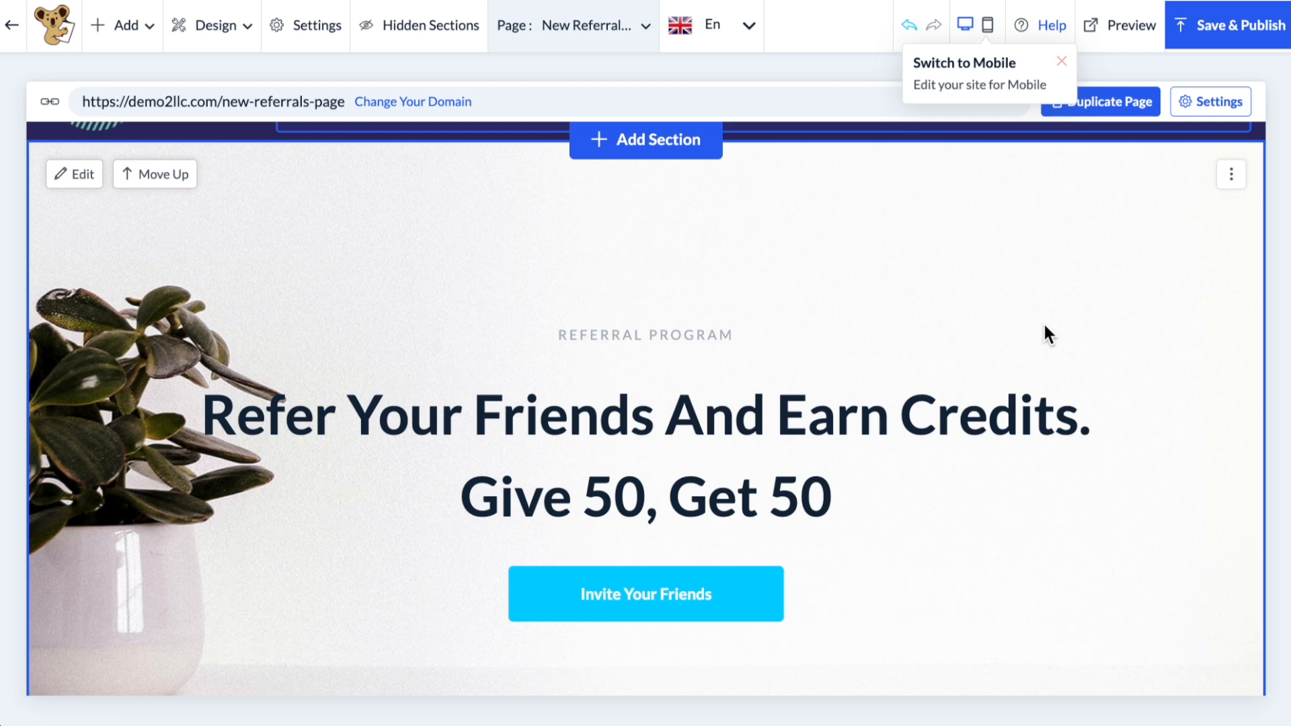
{"action": "left_click", "coordinate": [78, 176]}
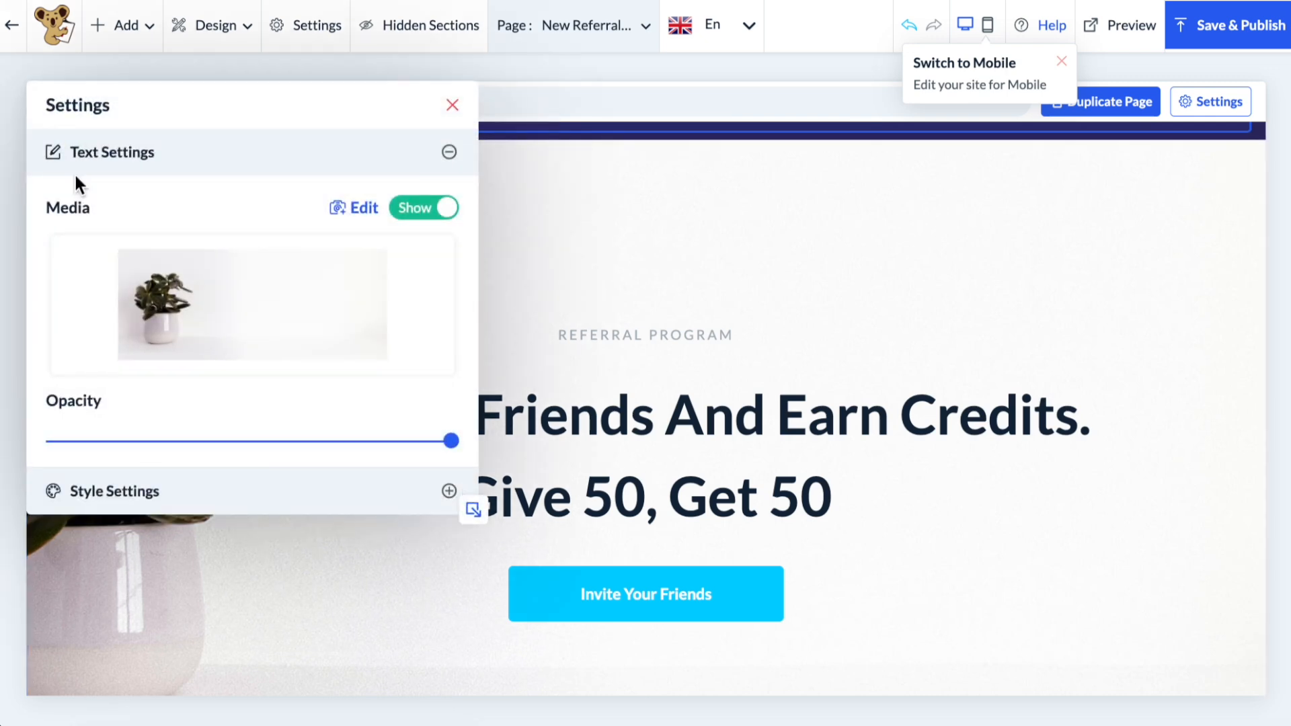
{"action": "mouse_move", "coordinate": [212, 311]}
{"action": "mouse_move", "coordinate": [449, 441]}
{"action": "left_mouse_down"}
{"action": "mouse_move", "coordinate": [299, 444]}
{"action": "mouse_move", "coordinate": [450, 444]}
{"action": "left_mouse_up"}
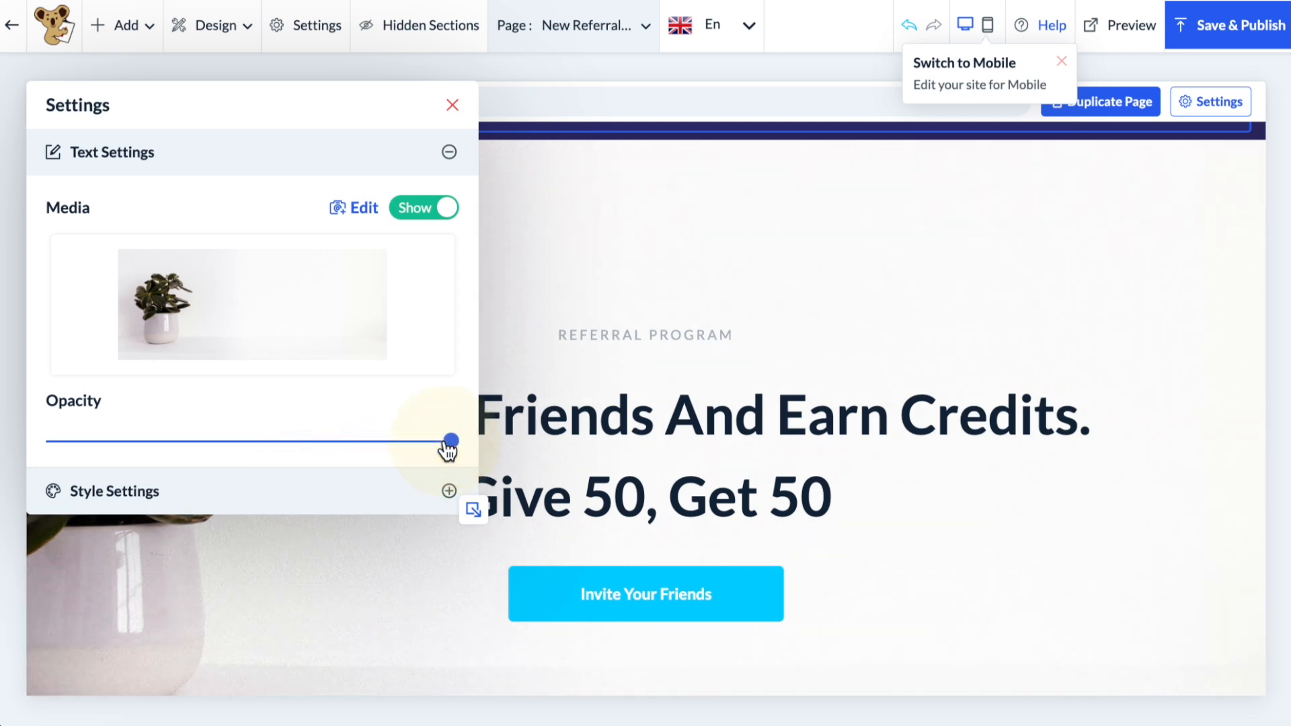
{"action": "left_click", "coordinate": [448, 493]}
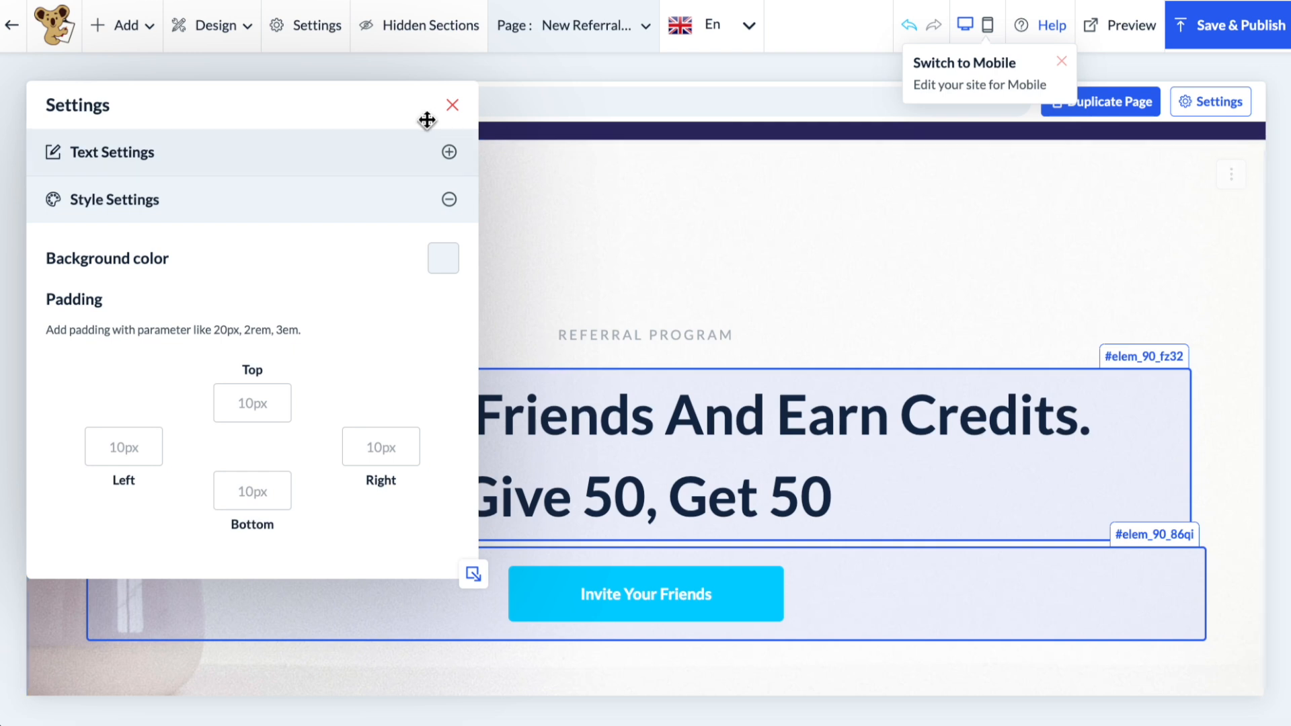
{"action": "left_click", "coordinate": [449, 108]}
Open the "Refer Your Friends And Earn Credits" heading's settings and set its text color to blue #10569f.
{"action": "mouse_move", "coordinate": [505, 459]}
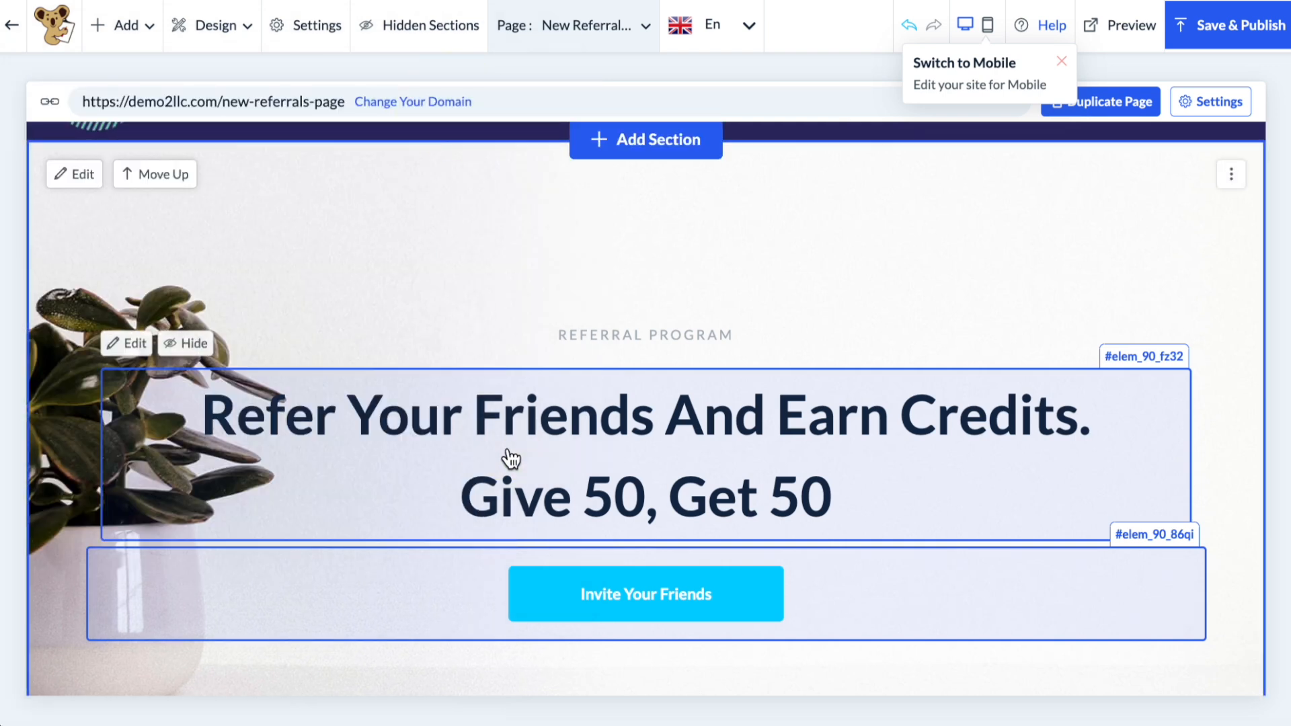
{"action": "left_click", "coordinate": [124, 343]}
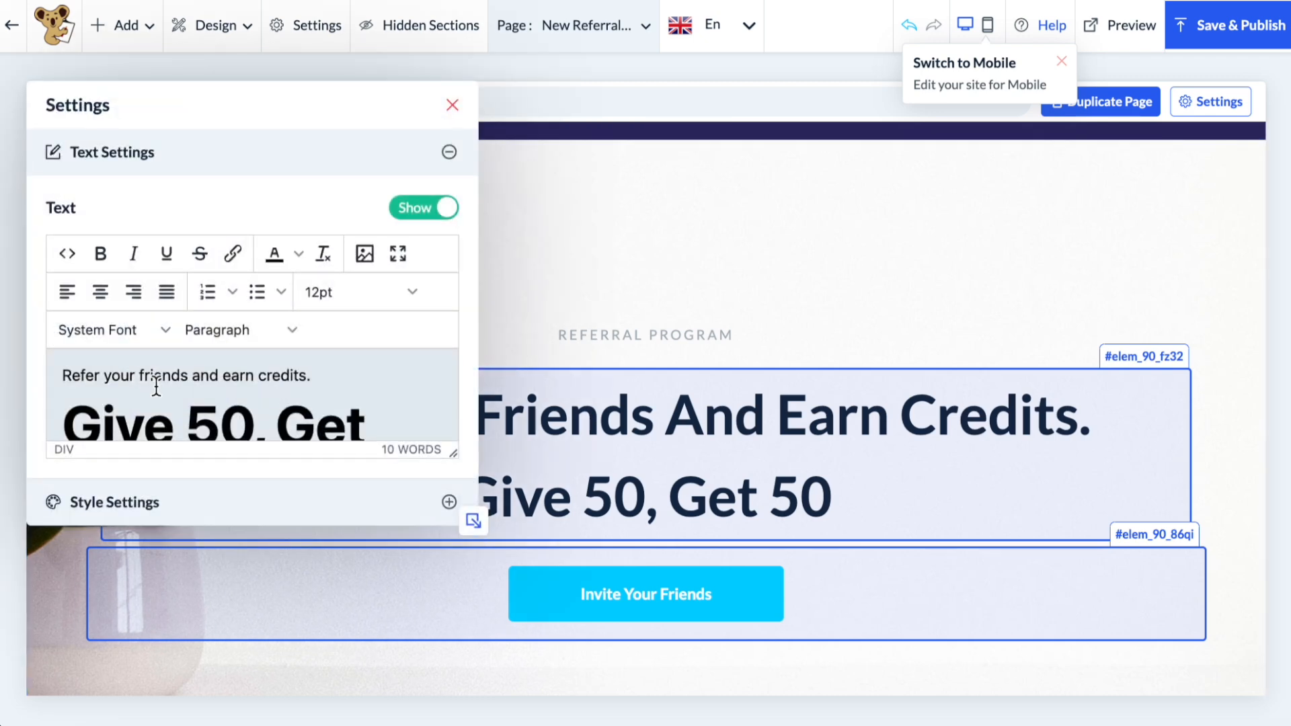
{"action": "scroll", "coordinate": [157, 380], "scroll_direction": "down", "scroll_amount": 3}
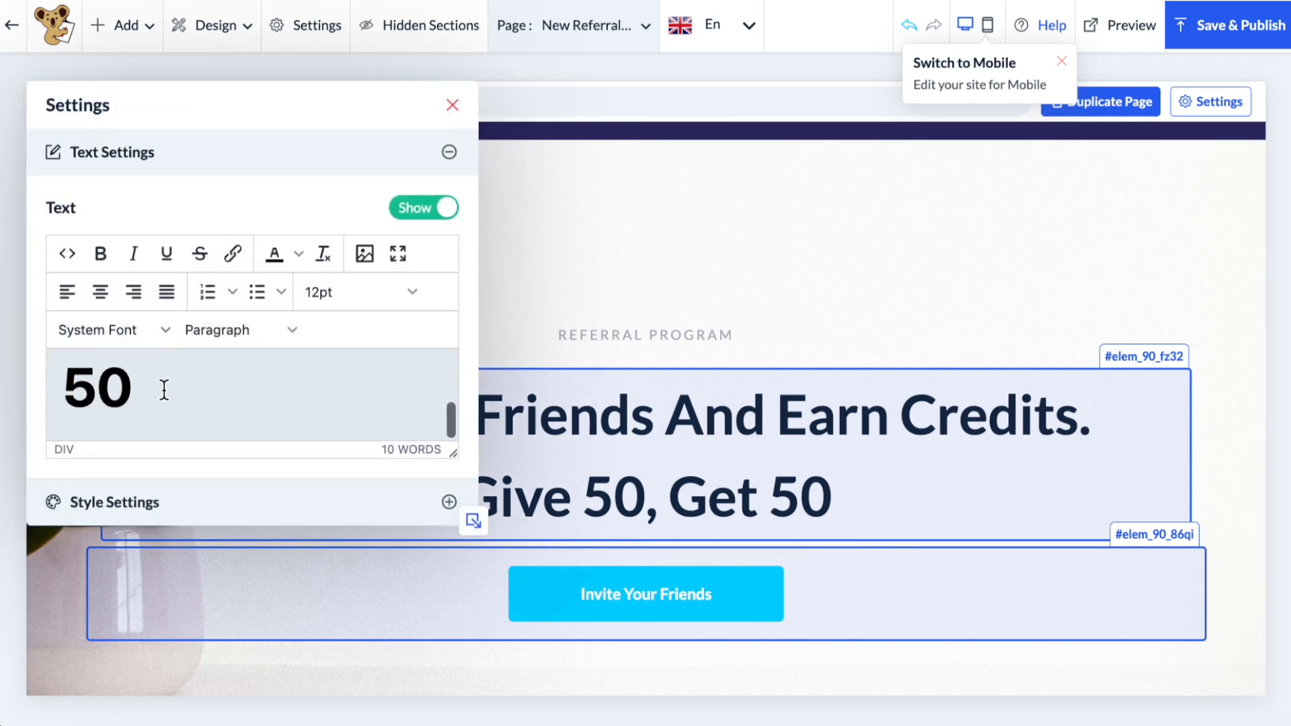
{"action": "left_click", "coordinate": [162, 389]}
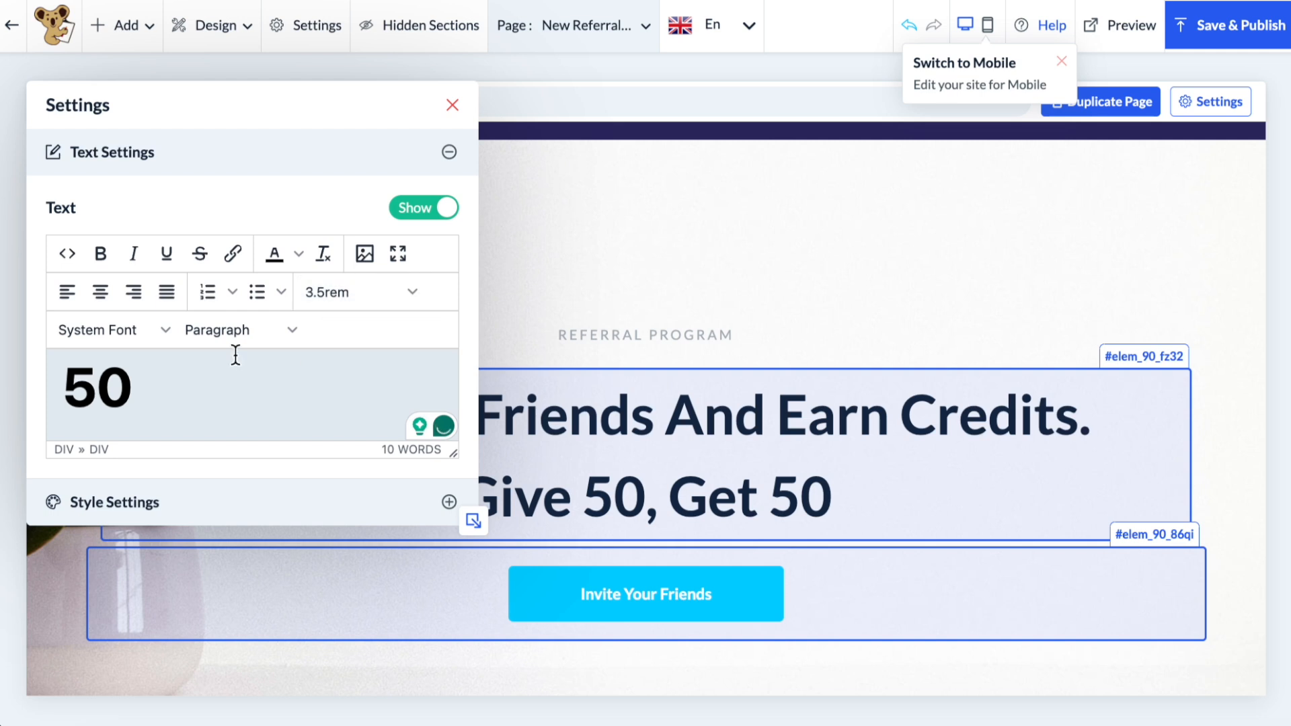
{"action": "left_click", "coordinate": [347, 512]}
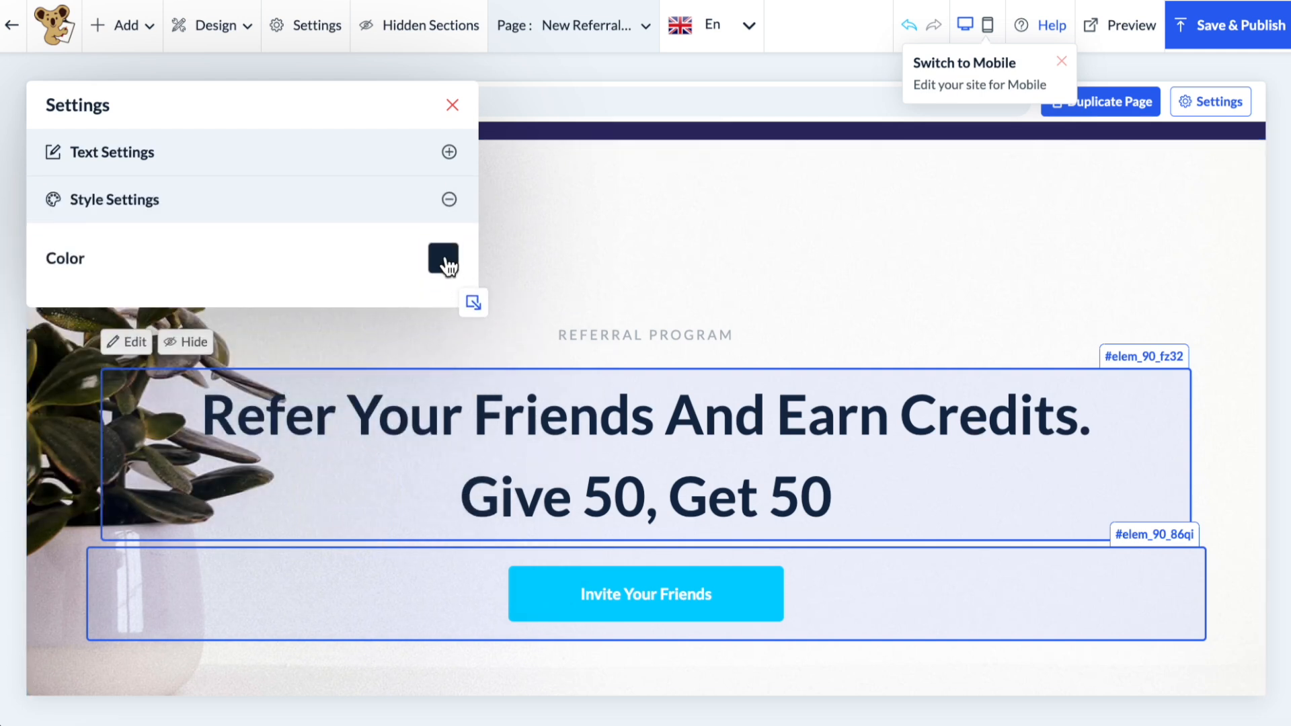
{"action": "left_click", "coordinate": [443, 259]}
{"action": "left_click_drag", "start_coordinate": [671, 339], "coordinate": [668, 292]}
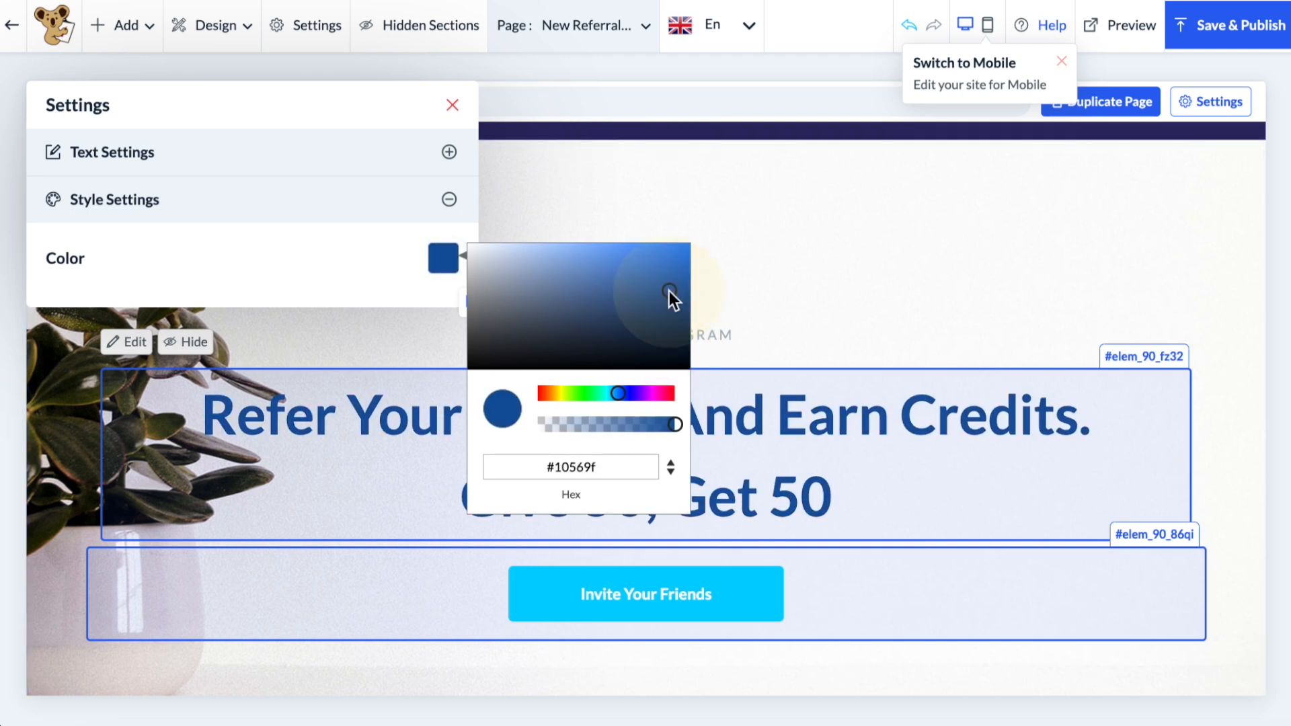
{"action": "left_click", "coordinate": [365, 253]}
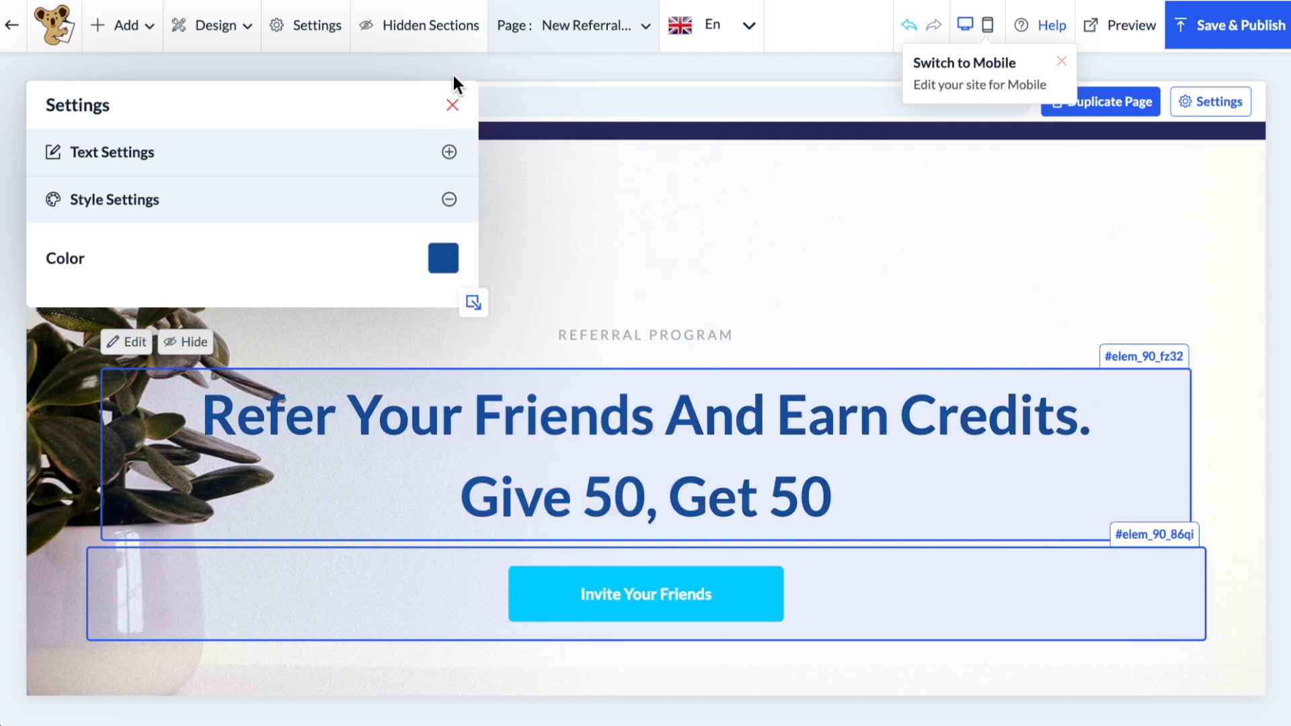
{"action": "left_click", "coordinate": [452, 107]}
Change the "Invite Your Friends" button's design to the wide, filled style with fully rounded ends.
{"action": "left_click", "coordinate": [667, 598]}
{"action": "scroll", "coordinate": [668, 601], "scroll_direction": "down", "scroll_amount": 2}
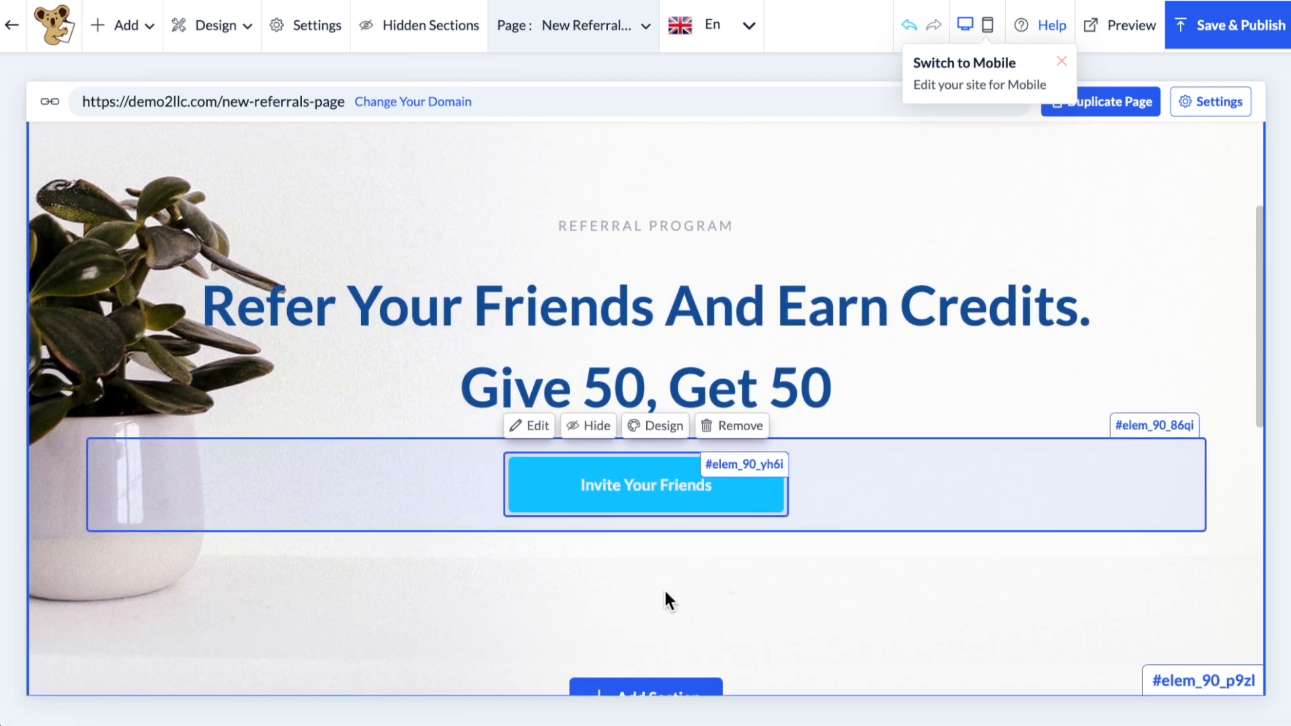
{"action": "left_click", "coordinate": [661, 432]}
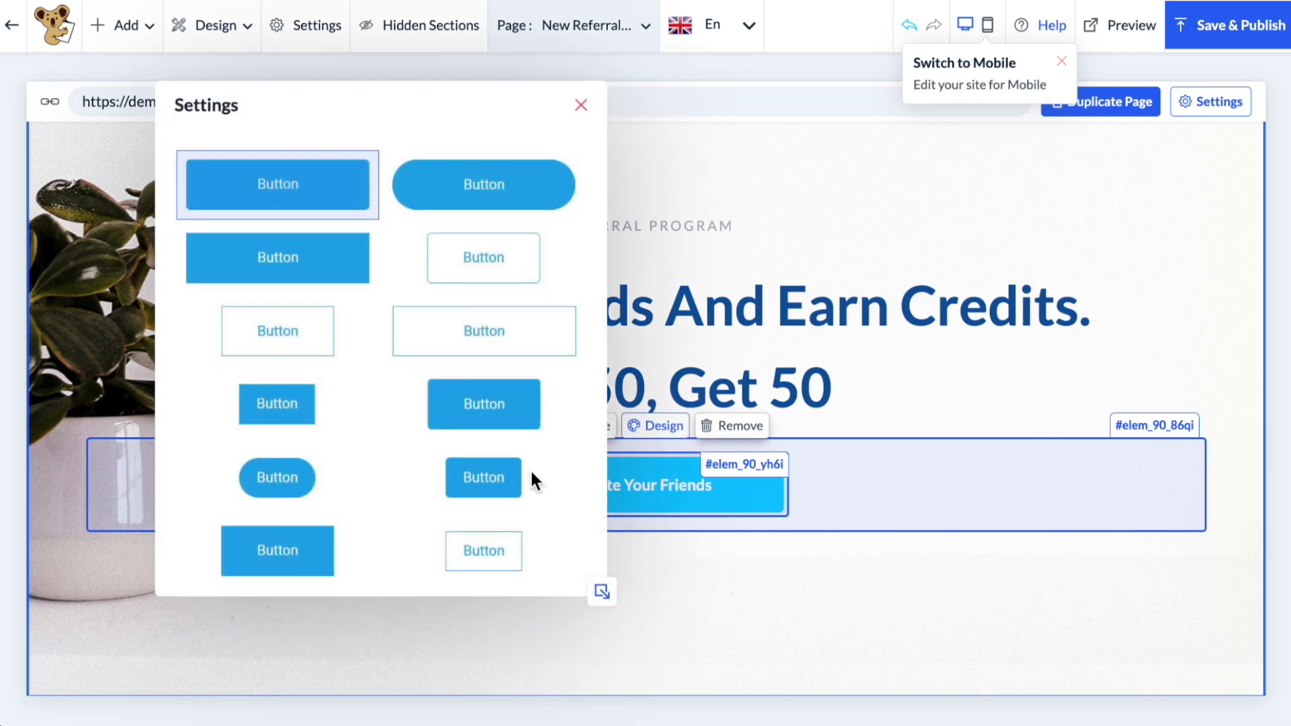
{"action": "left_click", "coordinate": [290, 474]}
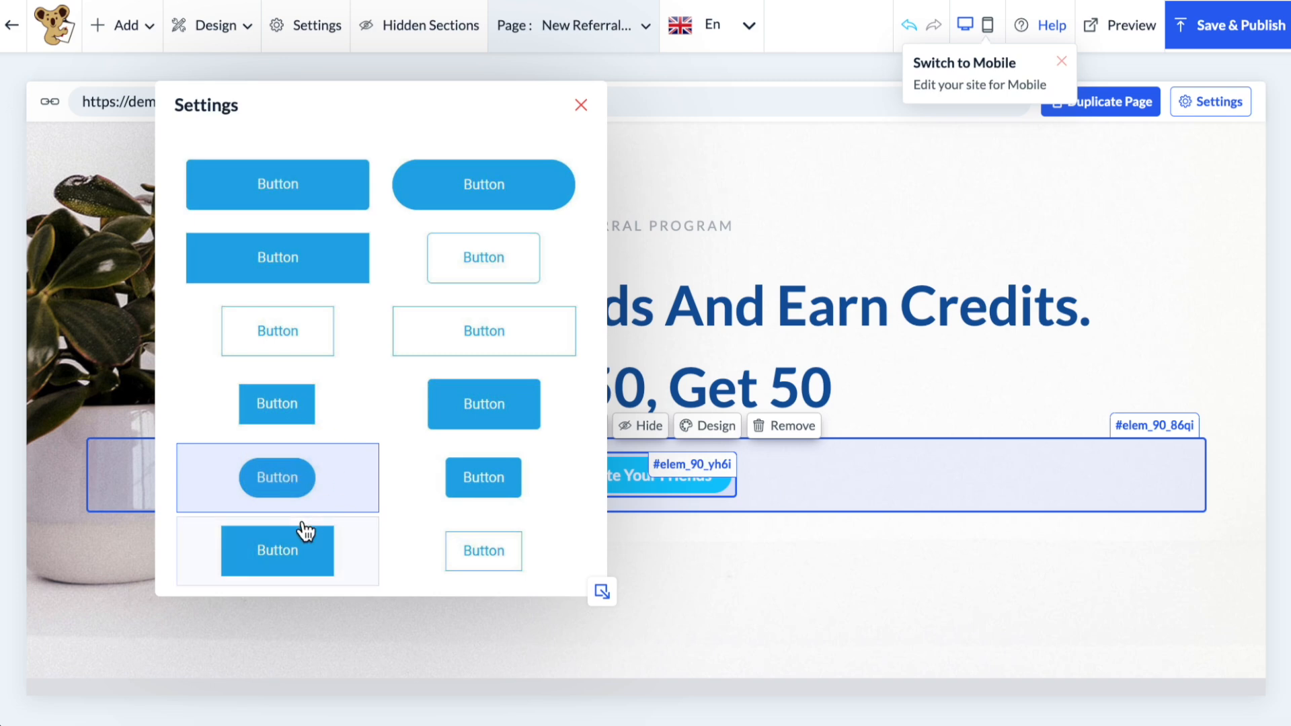
{"action": "left_click", "coordinate": [449, 199]}
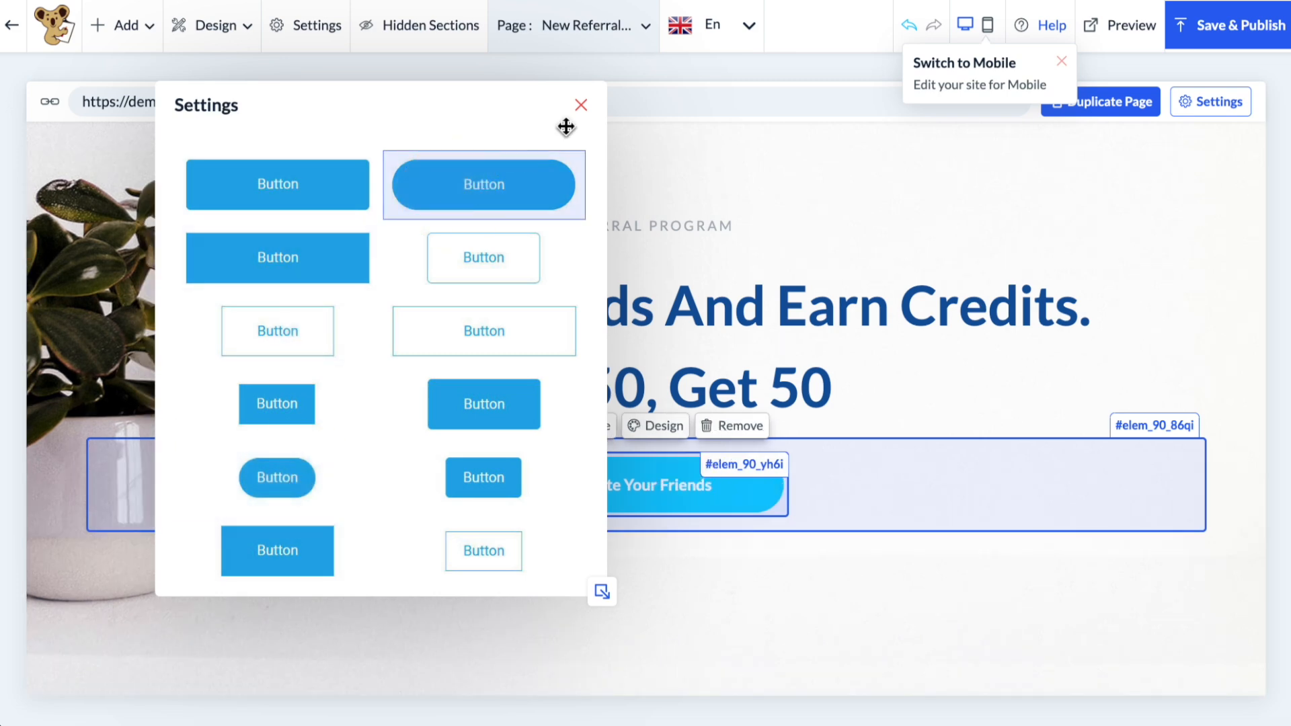
{"action": "left_click", "coordinate": [581, 107]}
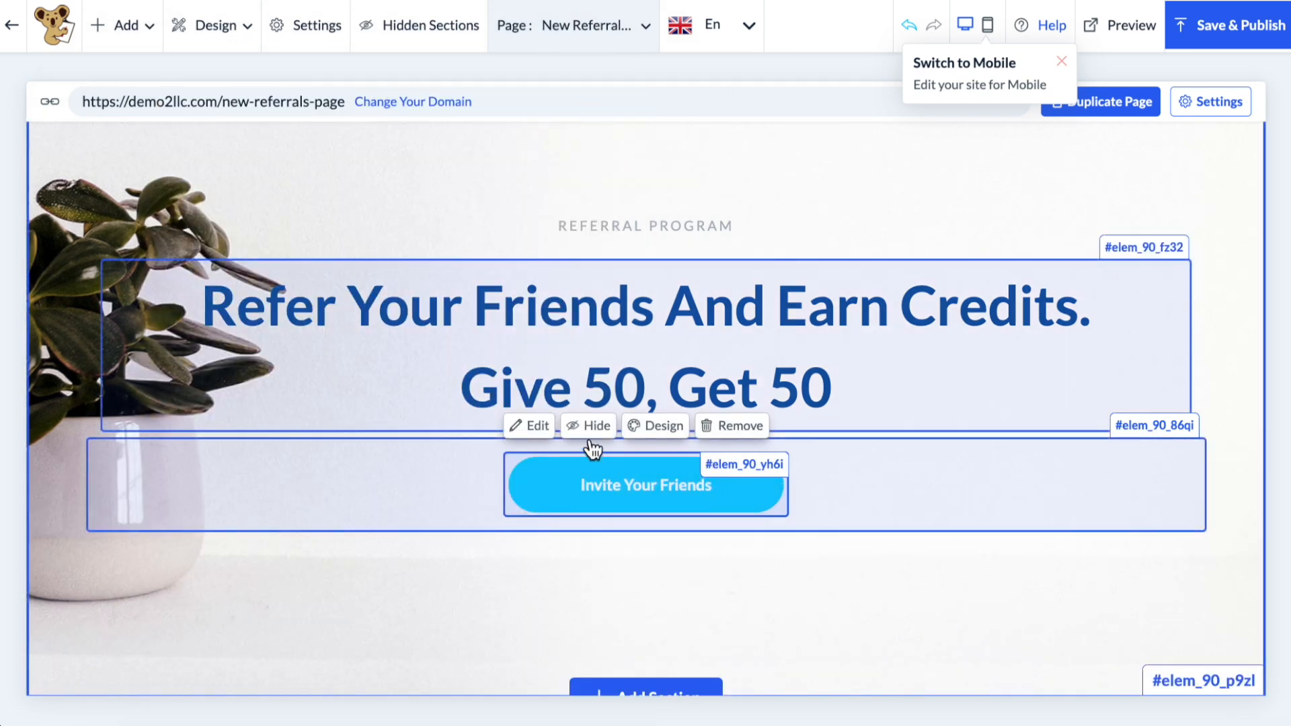
Open the "Invite Your Friends" button's style settings and set its background color to dark teal #0a4c60.
{"action": "left_click", "coordinate": [536, 427]}
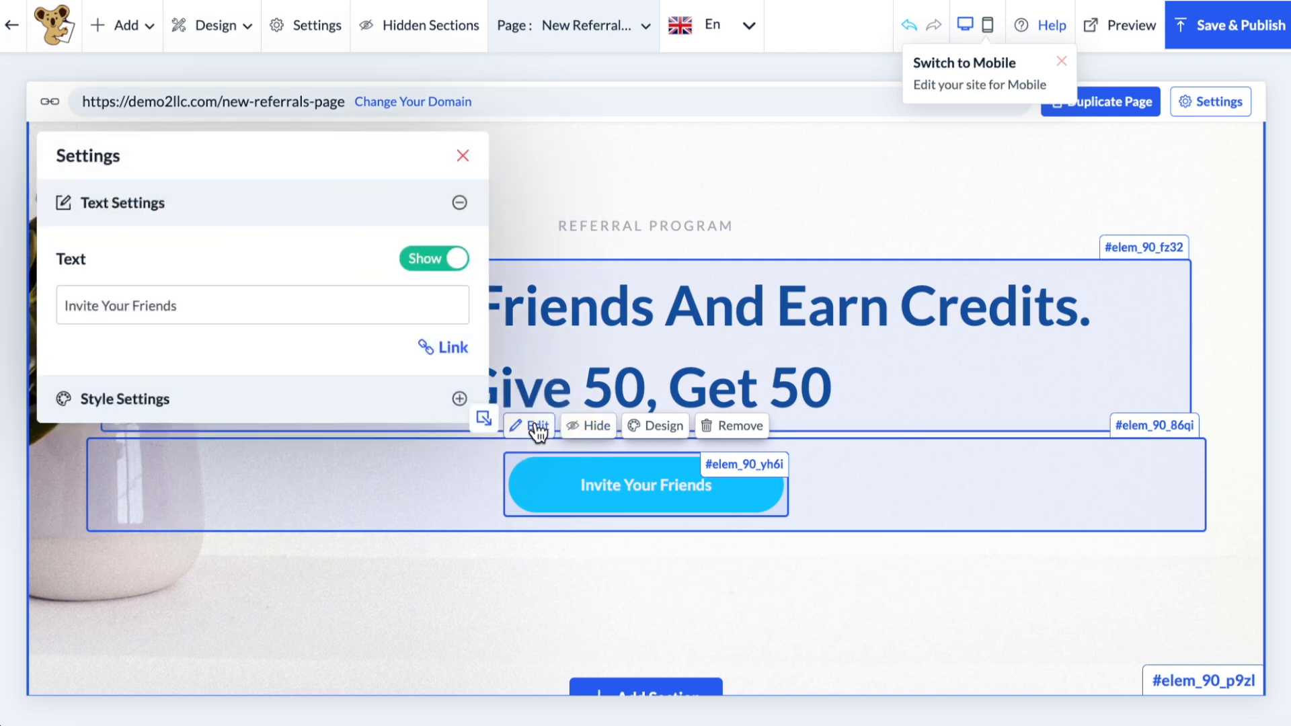
{"action": "left_click", "coordinate": [245, 296]}
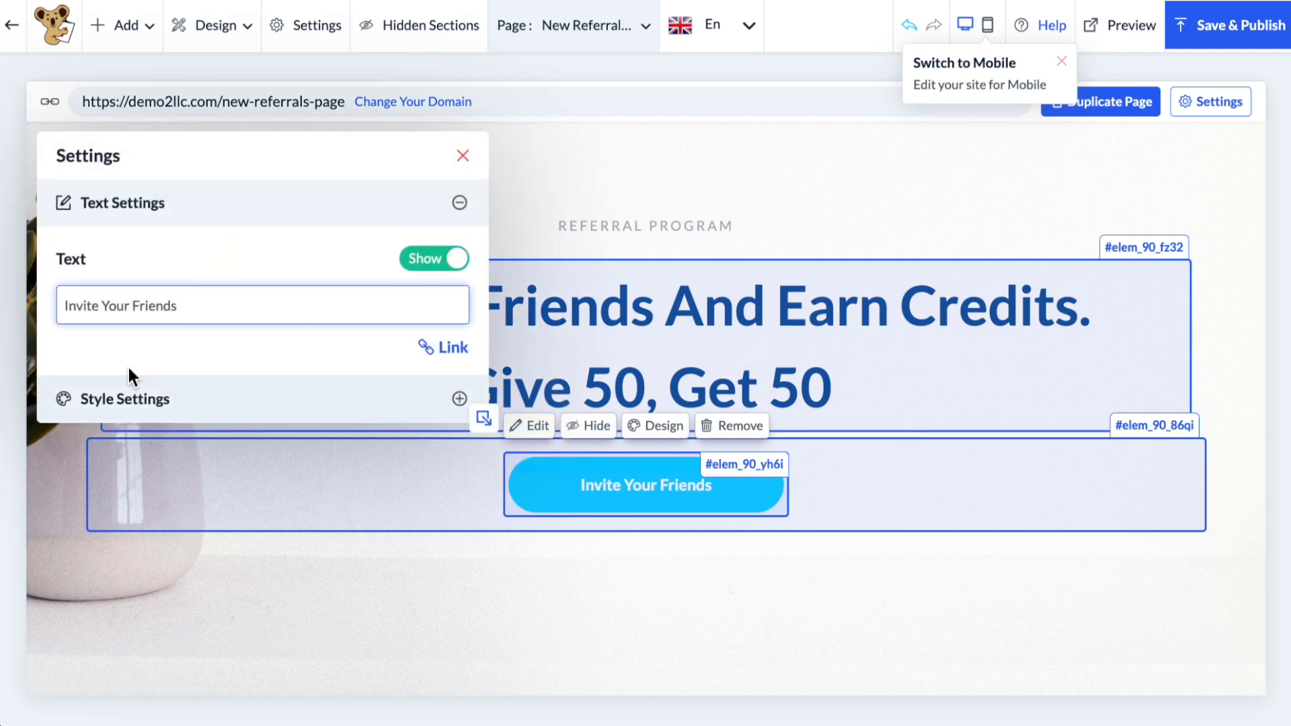
{"action": "left_click", "coordinate": [138, 401]}
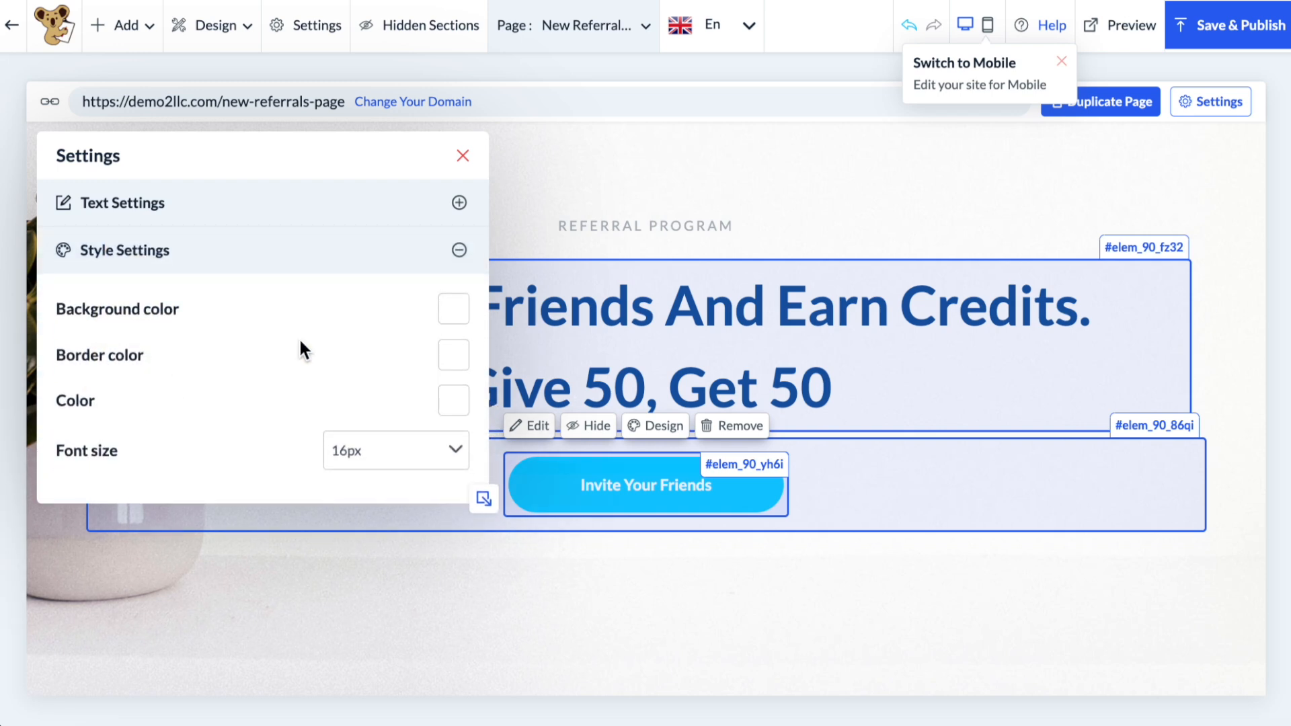
{"action": "left_click", "coordinate": [454, 310]}
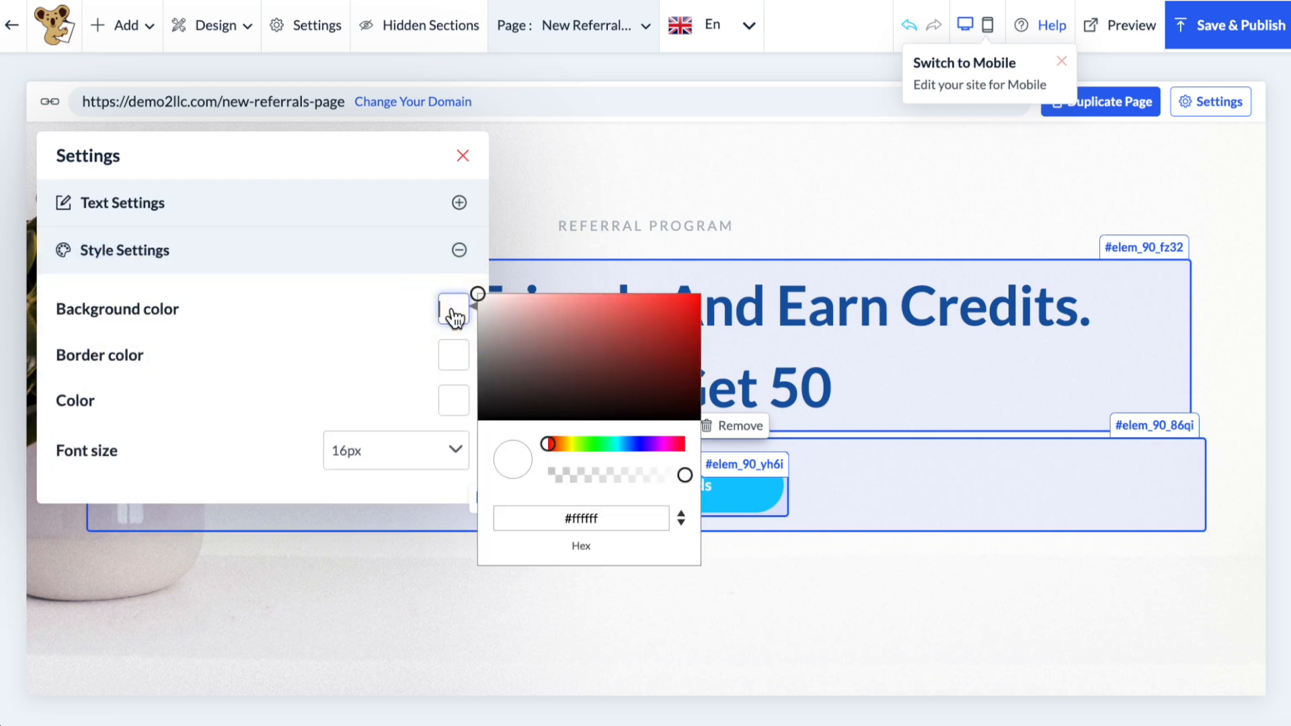
{"action": "left_click", "coordinate": [620, 444]}
{"action": "left_click", "coordinate": [678, 372]}
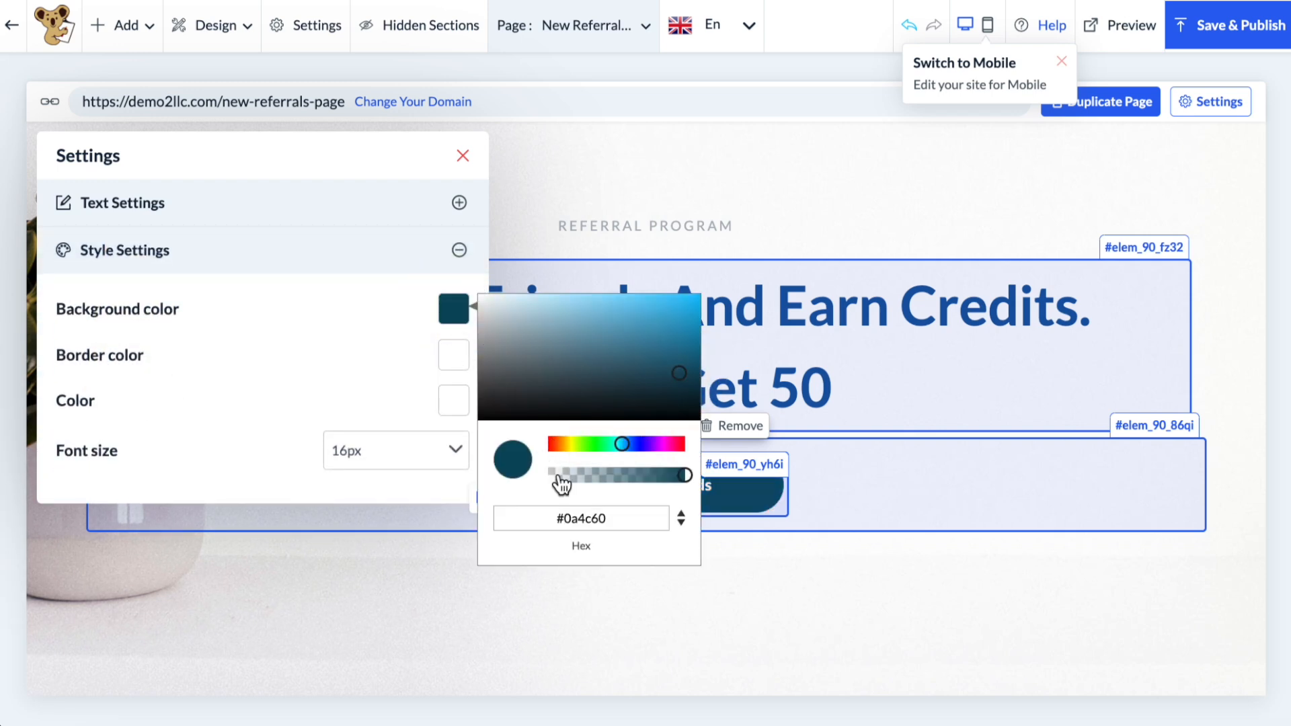
Copy the button's background hex code into its border color, #0a4c60, and close the button settings.
{"action": "triple_click", "coordinate": [551, 518]}
{"action": "key", "text": "ctrl+c"}
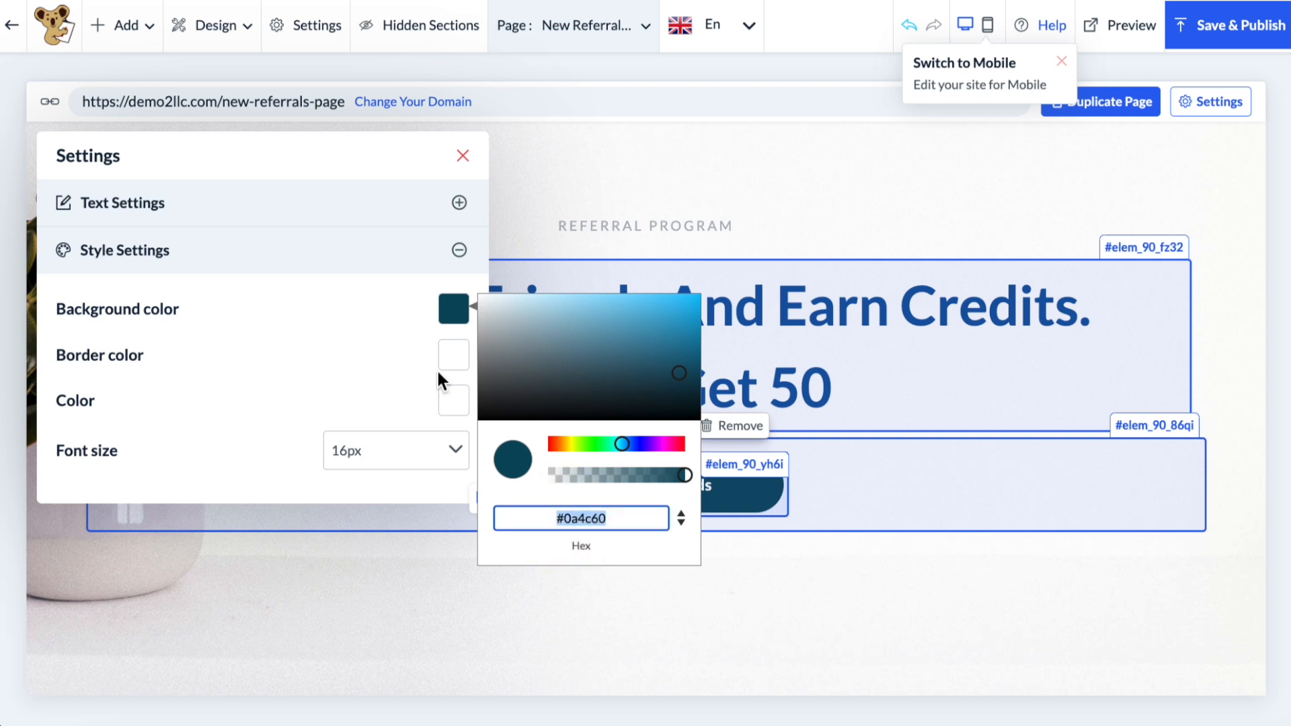
{"action": "left_click", "coordinate": [452, 354]}
{"action": "left_click", "coordinate": [564, 563]}
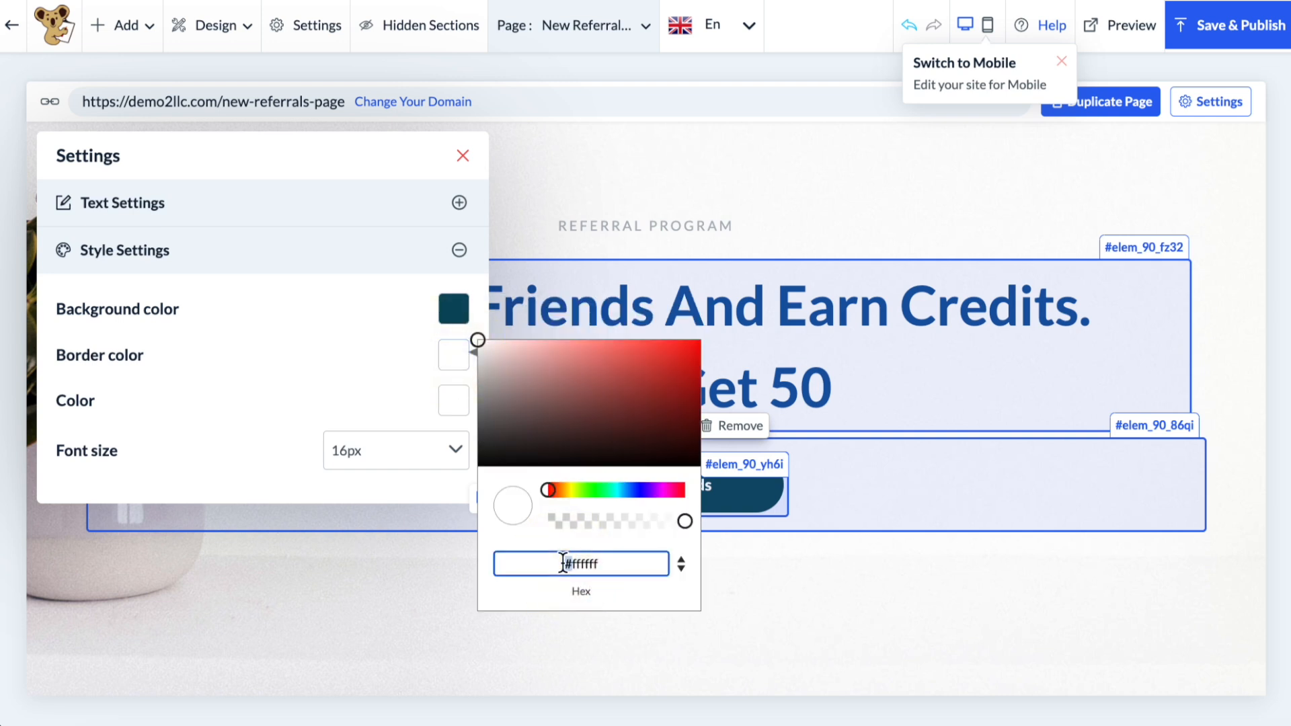
{"action": "triple_click", "coordinate": [564, 564]}
{"action": "key", "text": "ctrl+v"}
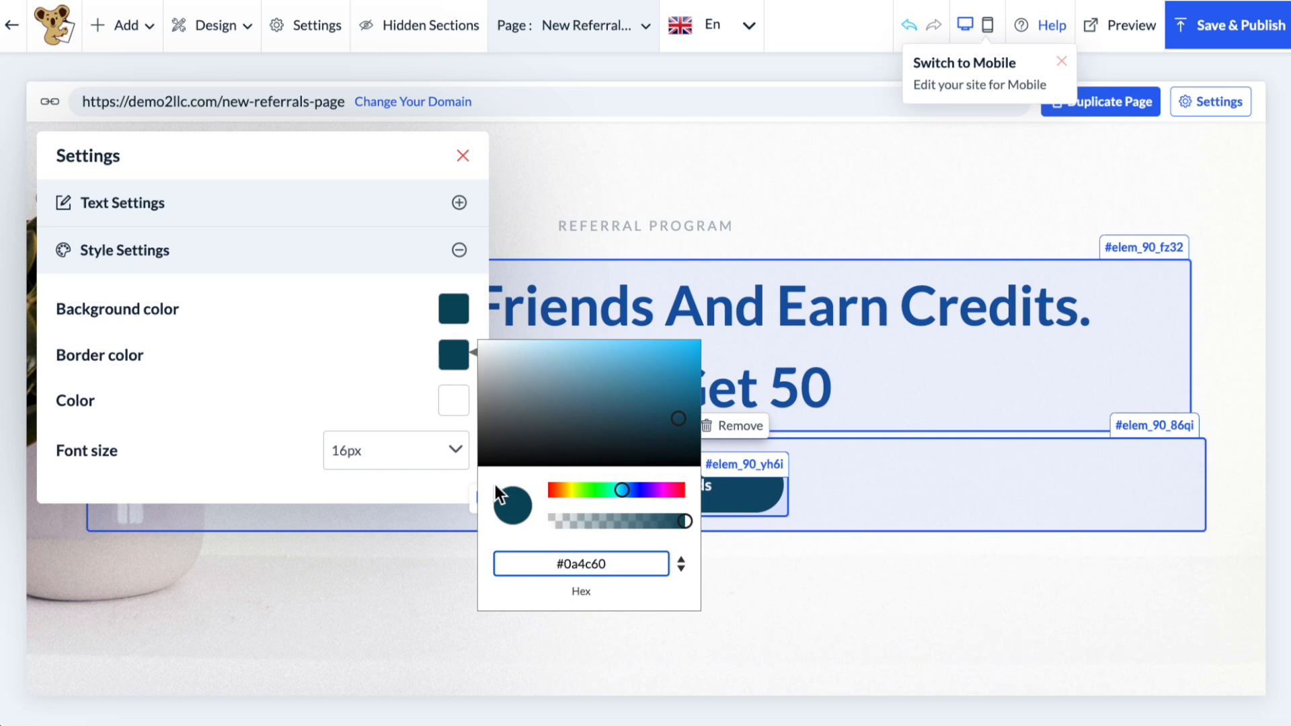
{"action": "left_click", "coordinate": [380, 405]}
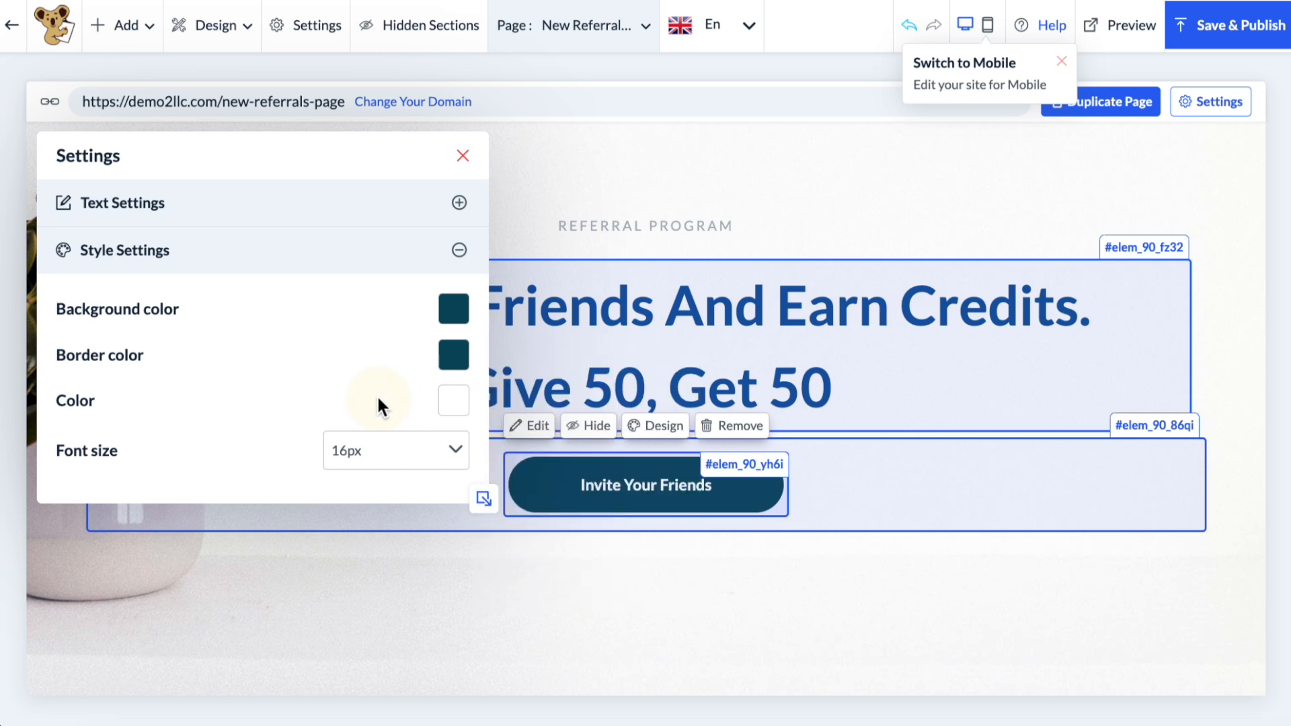
{"action": "left_click", "coordinate": [462, 154]}
Add the Gallery section with three columns and two rows of images directly below the referral section.
{"action": "scroll", "coordinate": [713, 578], "scroll_direction": "down", "scroll_amount": 1}
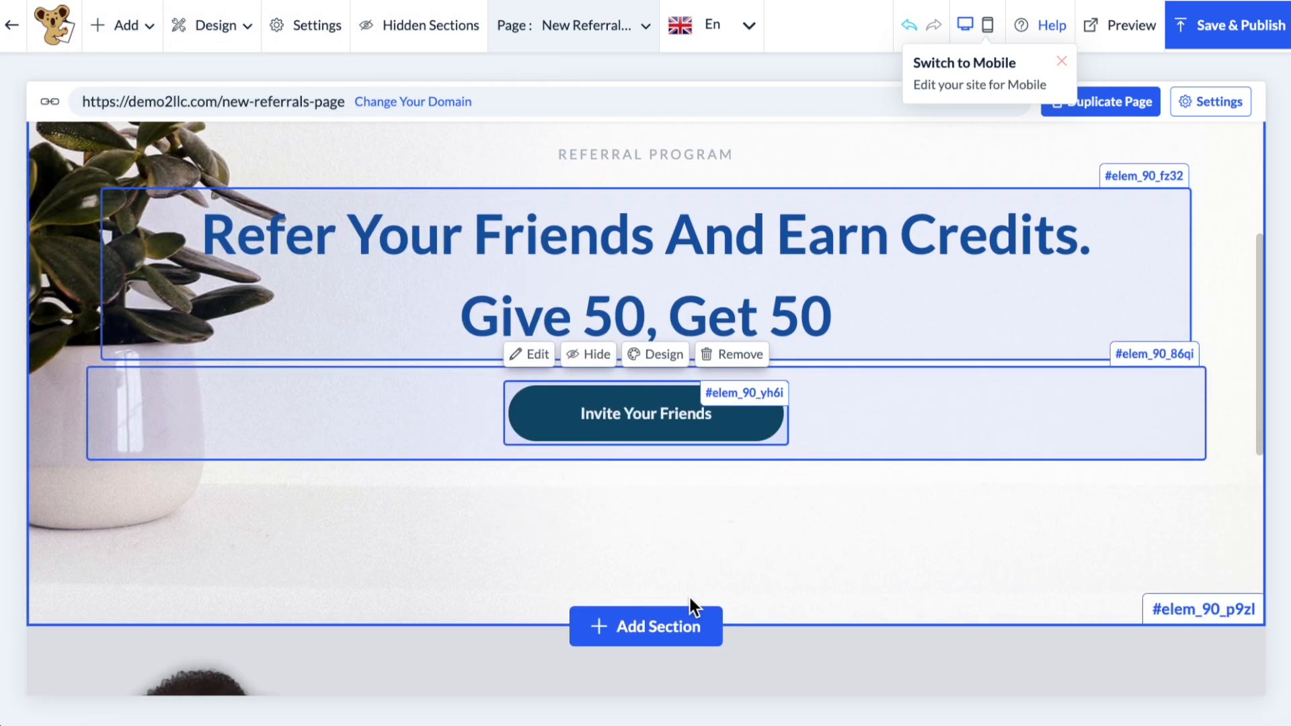
{"action": "scroll", "coordinate": [693, 602], "scroll_direction": "down", "scroll_amount": 1}
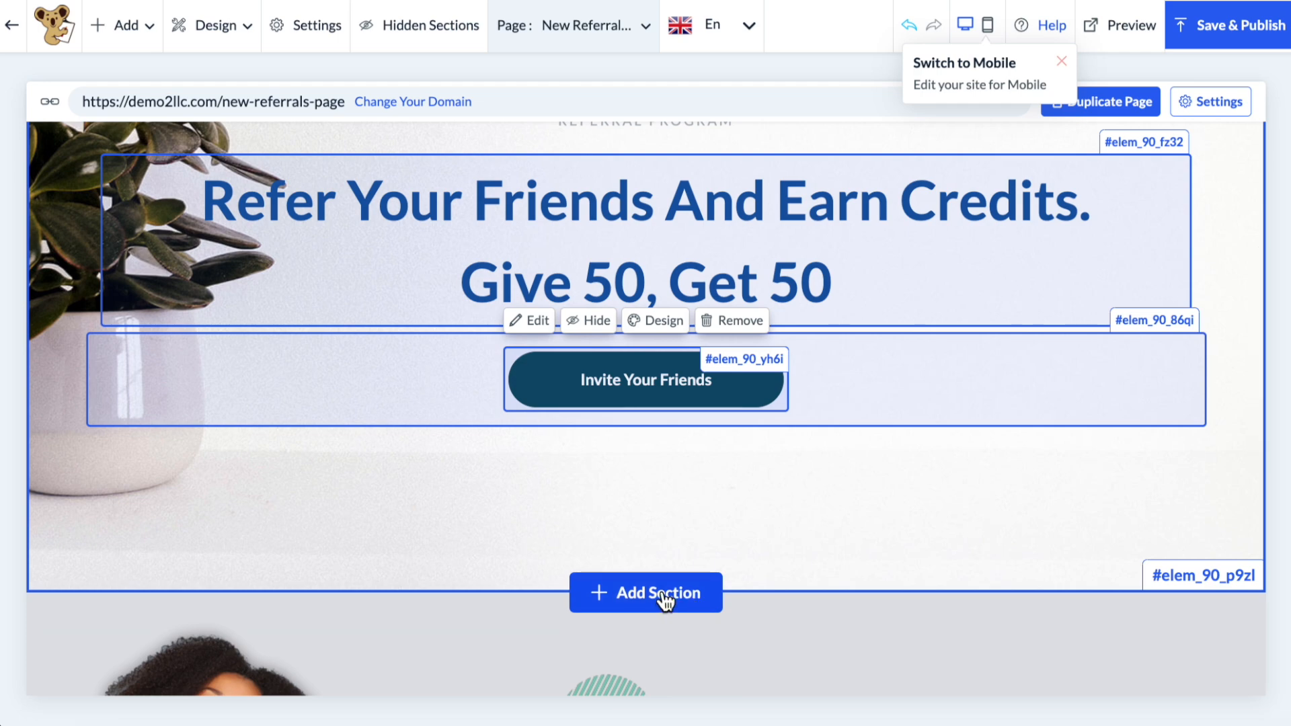
{"action": "left_click", "coordinate": [666, 595]}
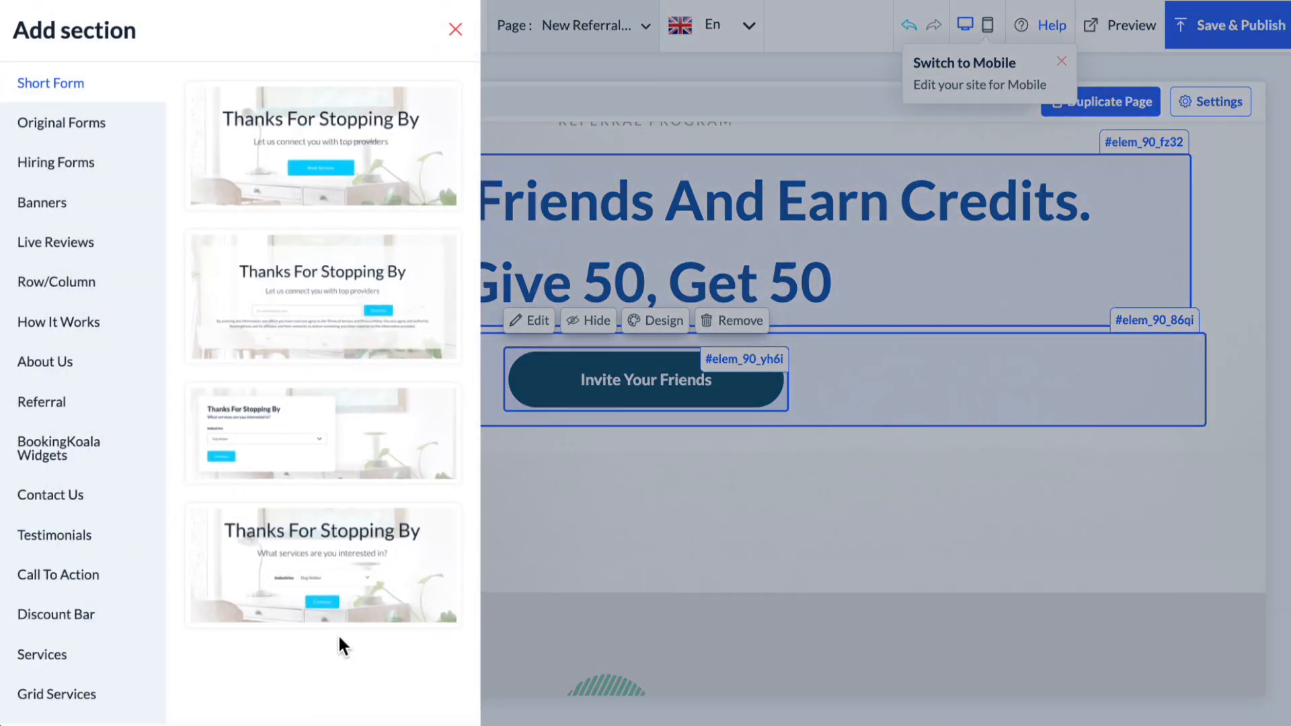
{"action": "scroll", "coordinate": [75, 552], "scroll_direction": "down", "scroll_amount": 2}
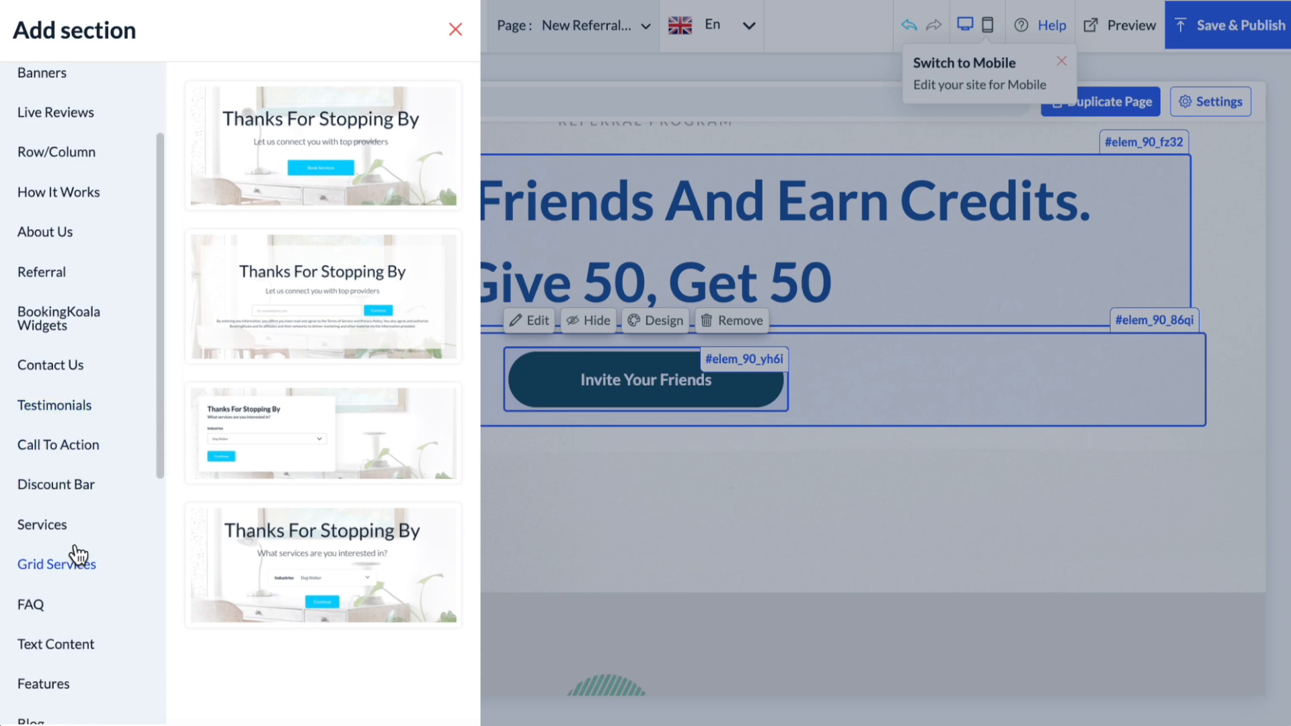
{"action": "scroll", "coordinate": [78, 550], "scroll_direction": "down", "scroll_amount": 2}
{"action": "scroll", "coordinate": [47, 452], "scroll_direction": "down", "scroll_amount": 2}
{"action": "scroll", "coordinate": [47, 451], "scroll_direction": "down", "scroll_amount": 3}
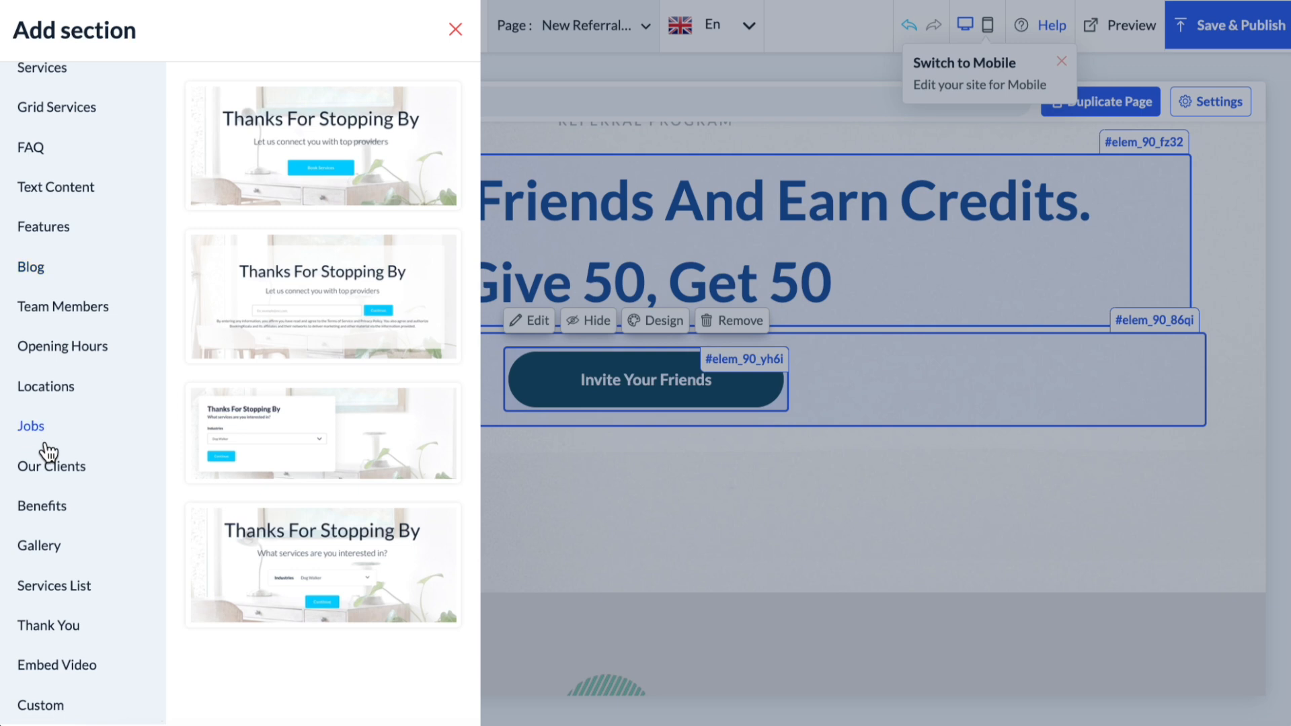
{"action": "left_click", "coordinate": [54, 515]}
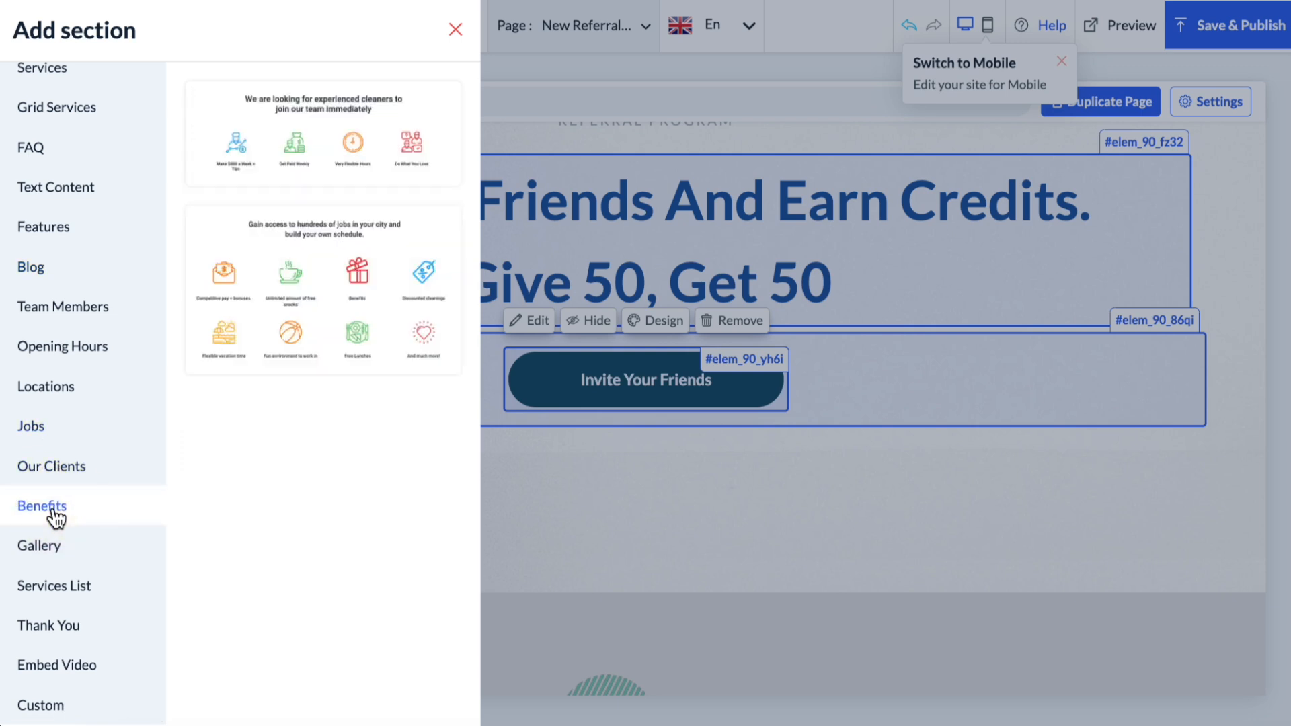
{"action": "left_click", "coordinate": [43, 556]}
{"action": "mouse_move", "coordinate": [424, 585]}
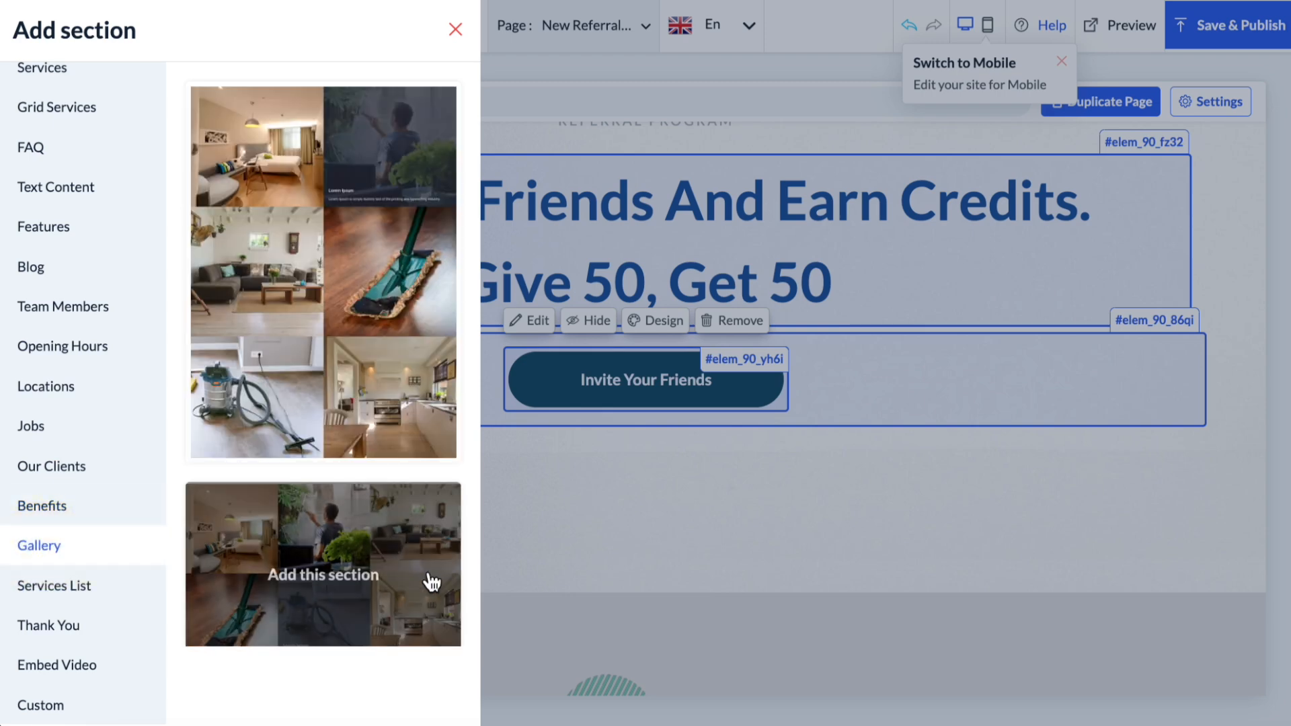
{"action": "scroll", "coordinate": [431, 575], "scroll_direction": "down", "scroll_amount": 1}
{"action": "scroll", "coordinate": [430, 573], "scroll_direction": "down", "scroll_amount": 3}
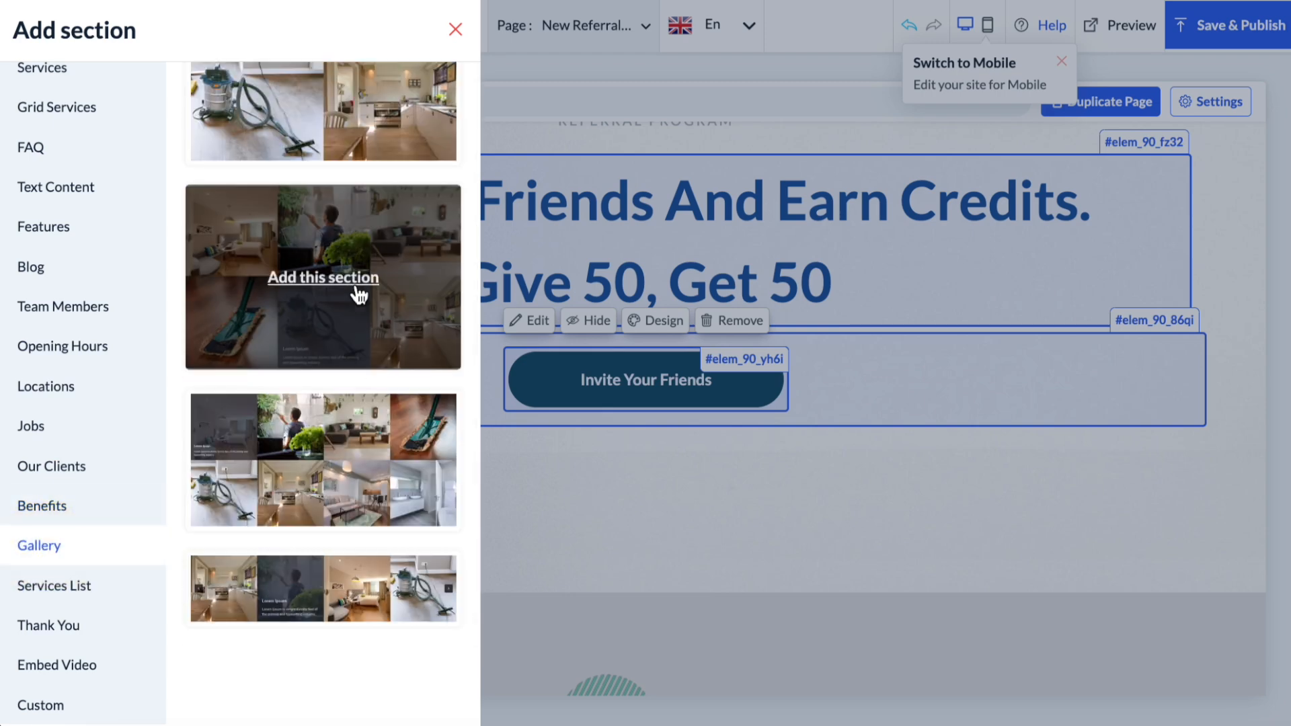
{"action": "left_click", "coordinate": [350, 287]}
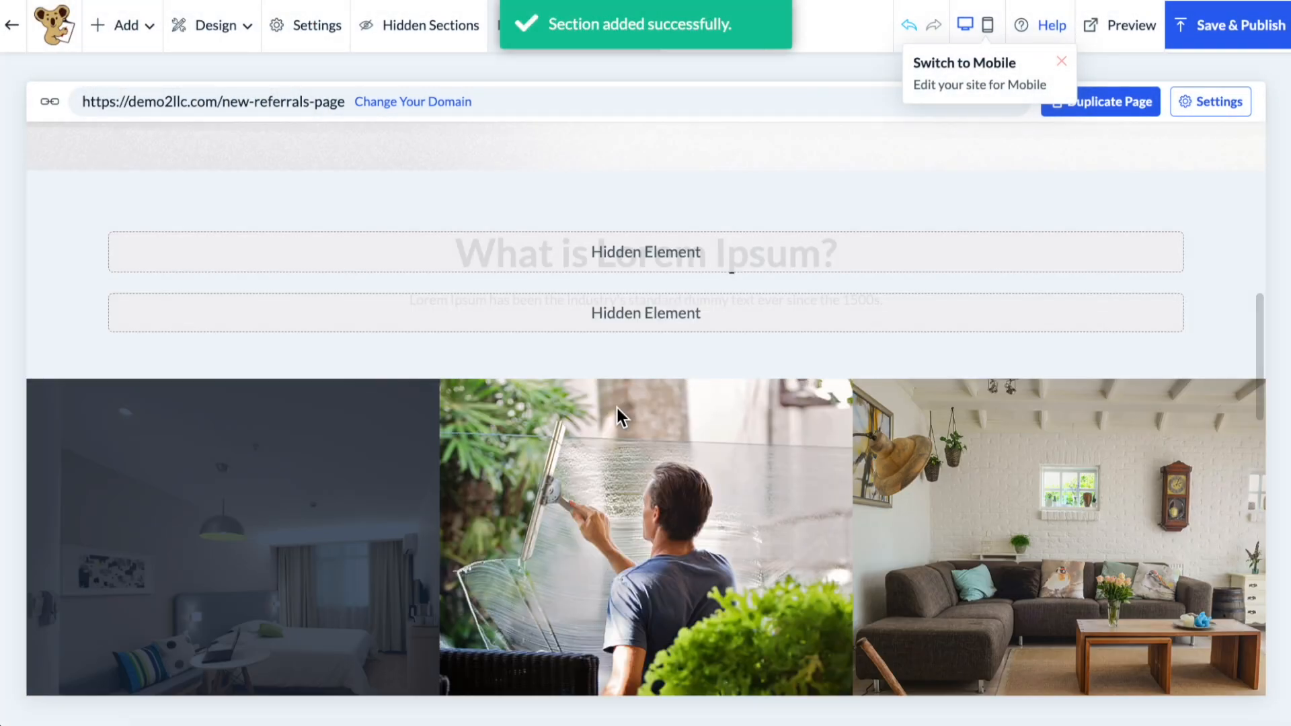
Open the new gallery's media organizer, view the kitchen image's title and description settings, and save the gallery.
{"action": "scroll", "coordinate": [618, 408], "scroll_direction": "up", "scroll_amount": 8}
{"action": "scroll", "coordinate": [617, 409], "scroll_direction": "down", "scroll_amount": 5}
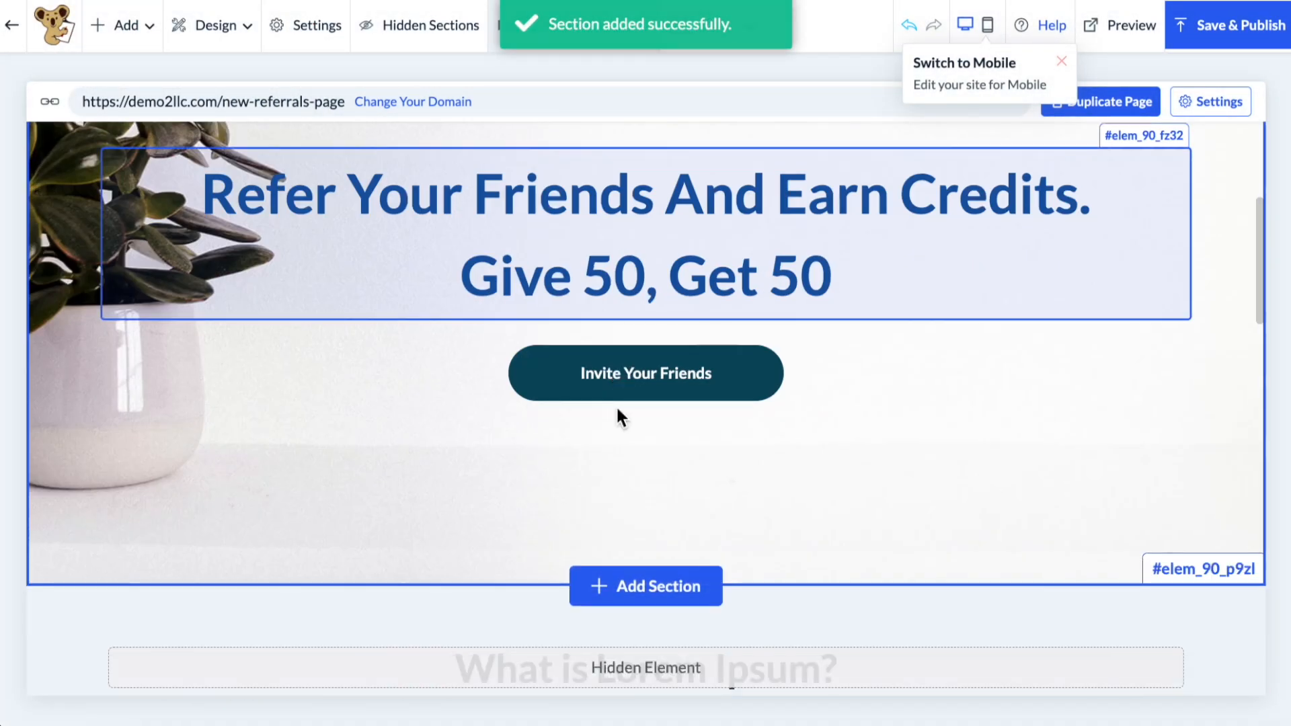
{"action": "scroll", "coordinate": [892, 471], "scroll_direction": "down", "scroll_amount": 5}
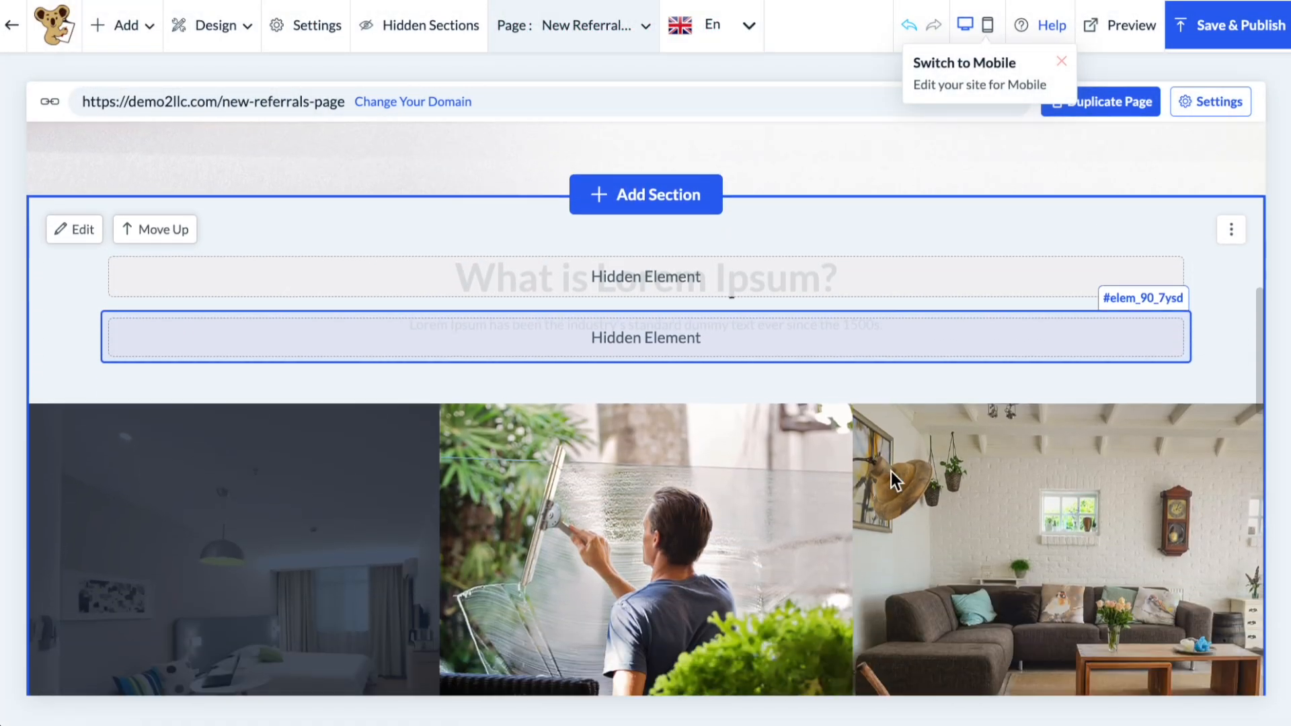
{"action": "scroll", "coordinate": [892, 477], "scroll_direction": "down", "scroll_amount": 3}
{"action": "scroll", "coordinate": [646, 463], "scroll_direction": "up", "scroll_amount": 4}
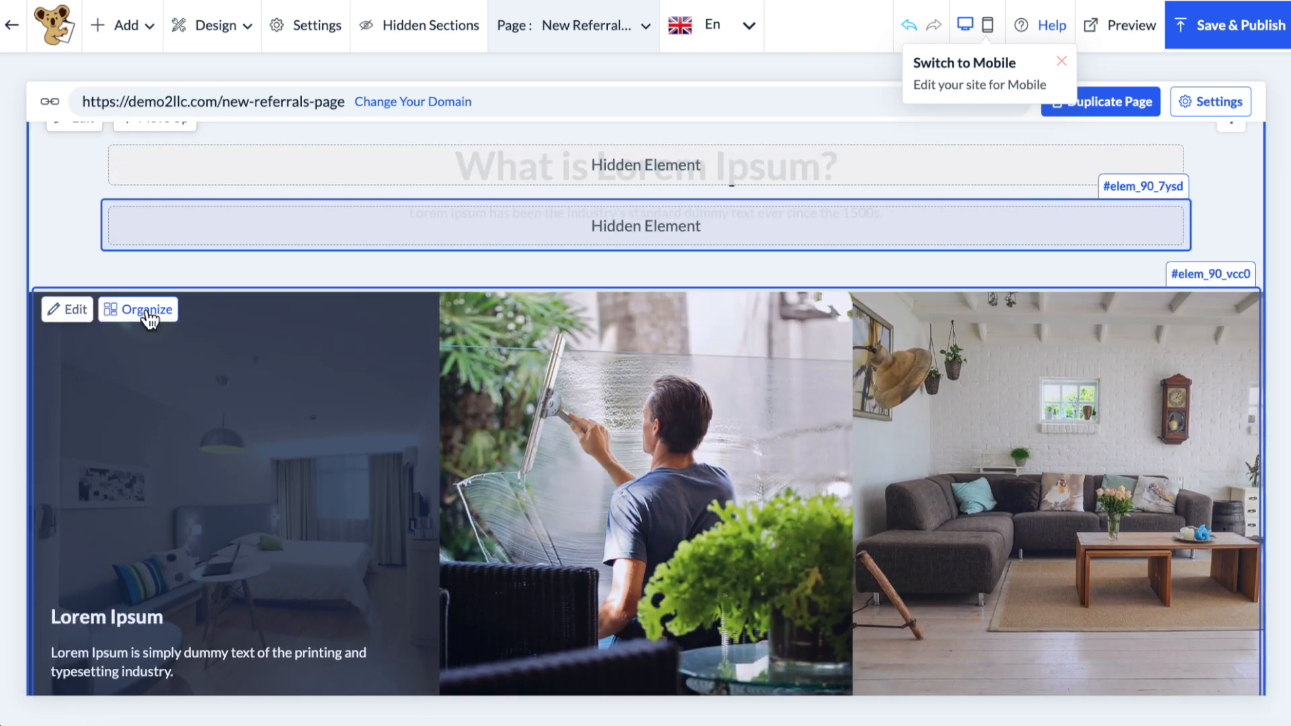
{"action": "left_click", "coordinate": [145, 310]}
{"action": "mouse_move", "coordinate": [340, 245]}
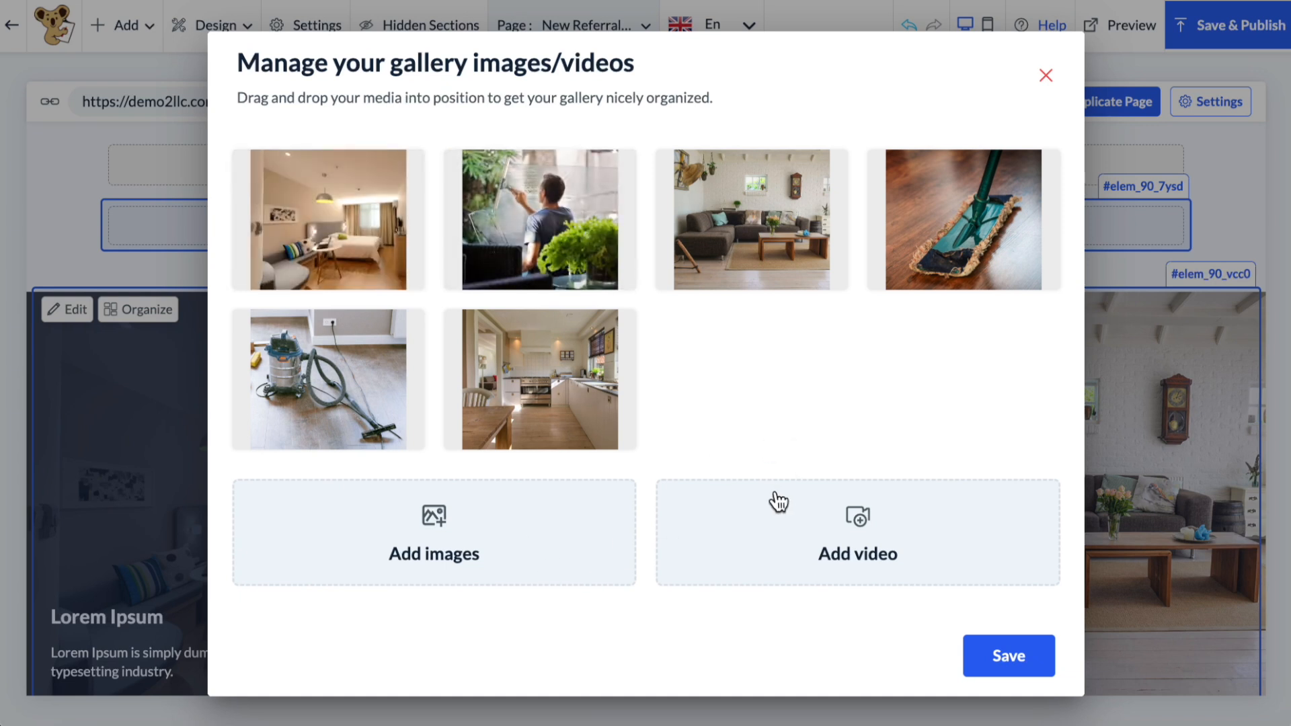
{"action": "left_click", "coordinate": [568, 333]}
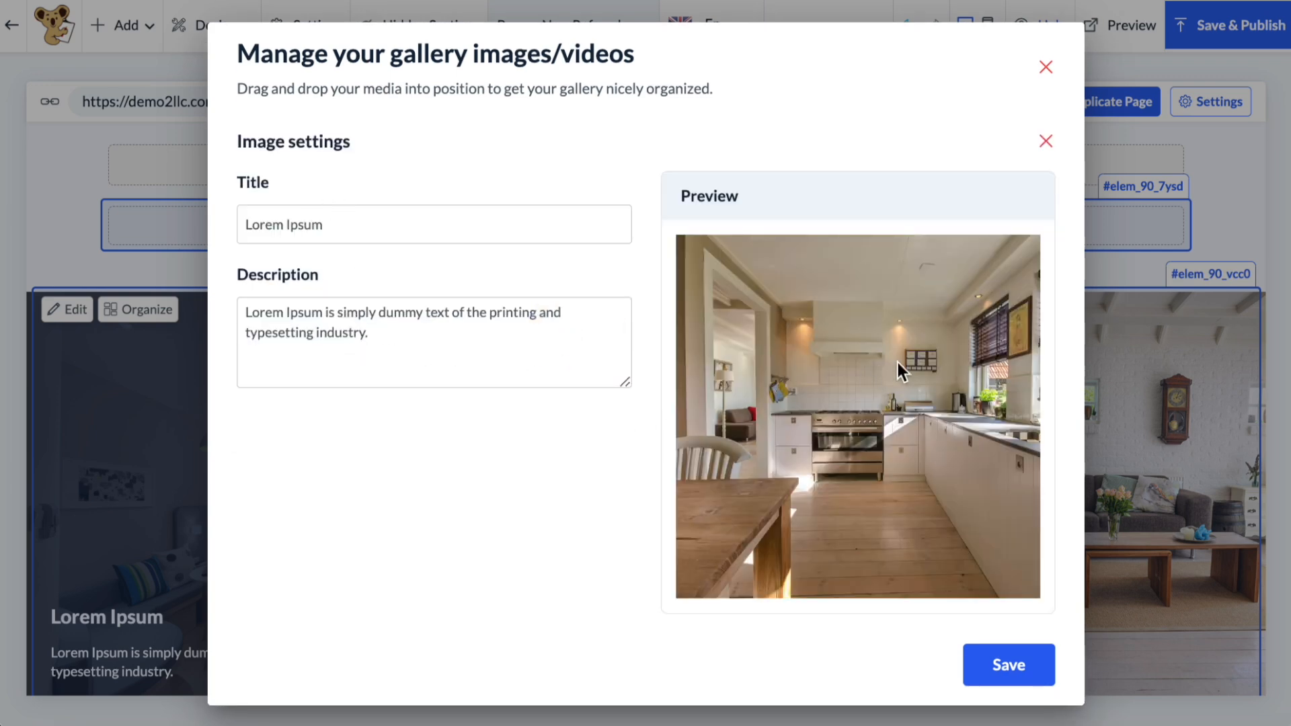
{"action": "left_click", "coordinate": [977, 669]}
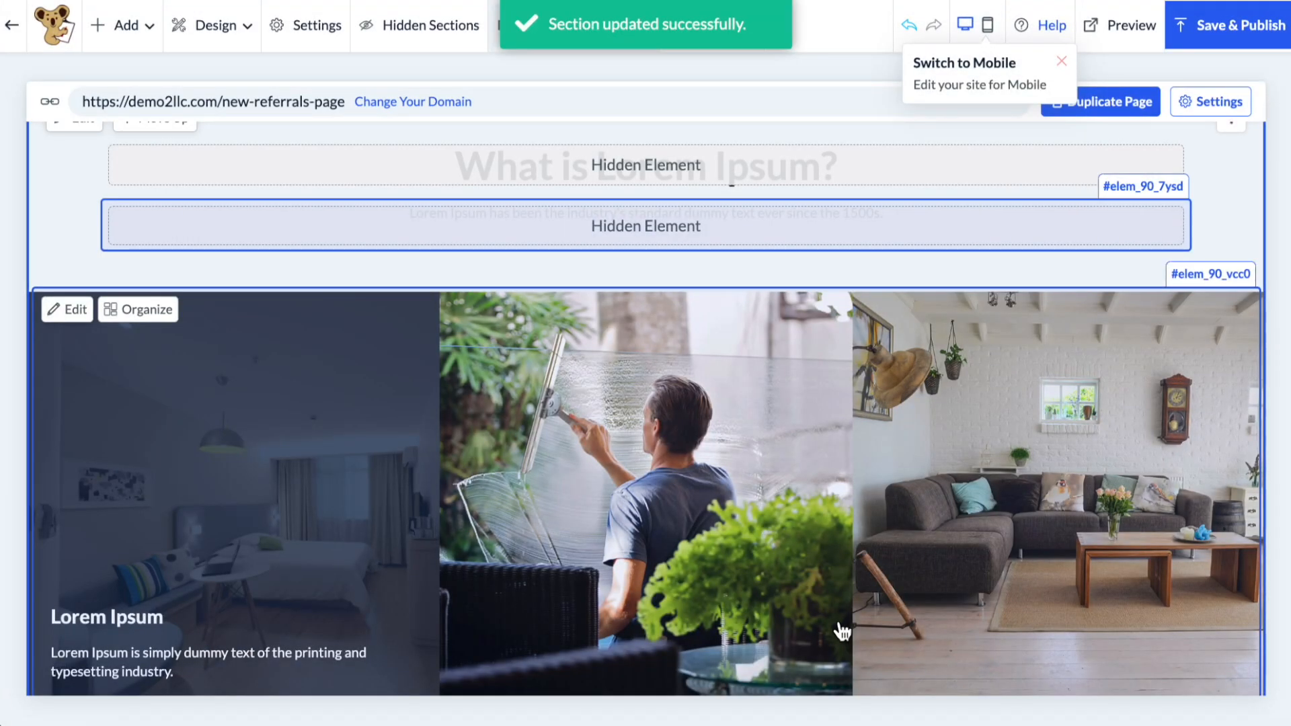
View the gallery's settings for image spacing and description display, and close them without changes.
{"action": "scroll", "coordinate": [842, 632], "scroll_direction": "down", "scroll_amount": 2}
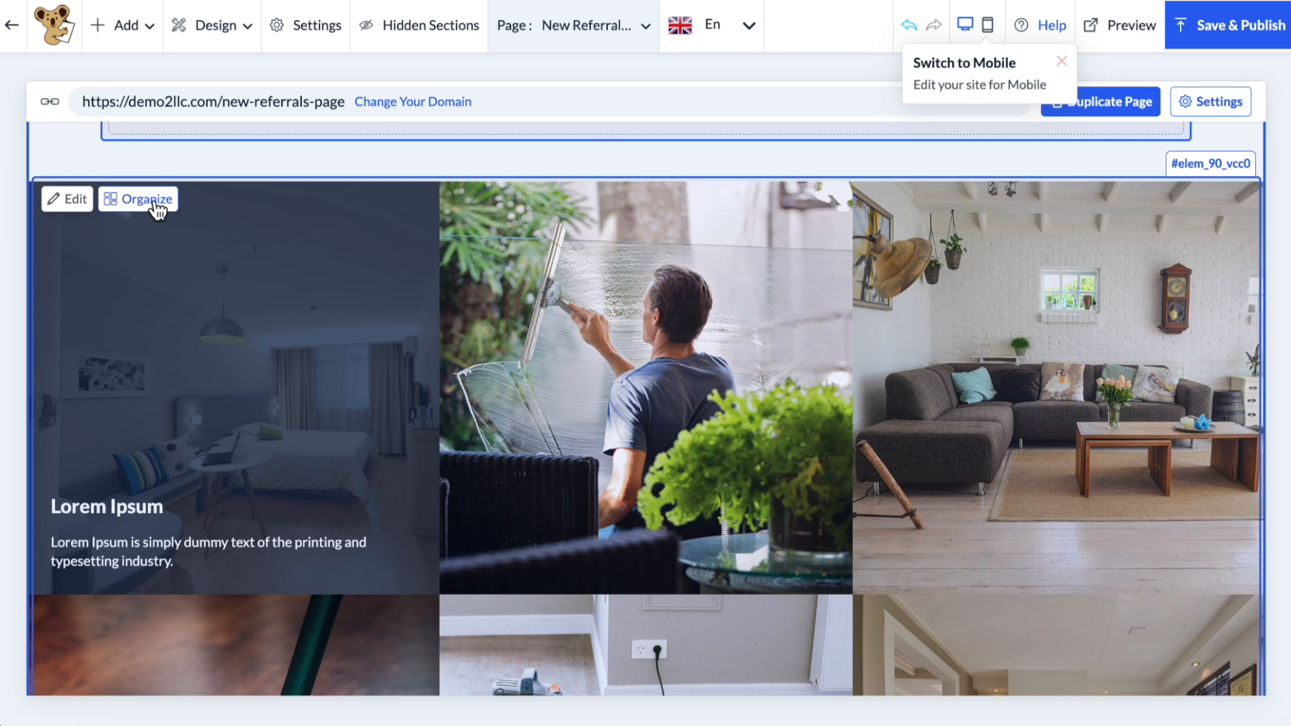
{"action": "left_click", "coordinate": [67, 199]}
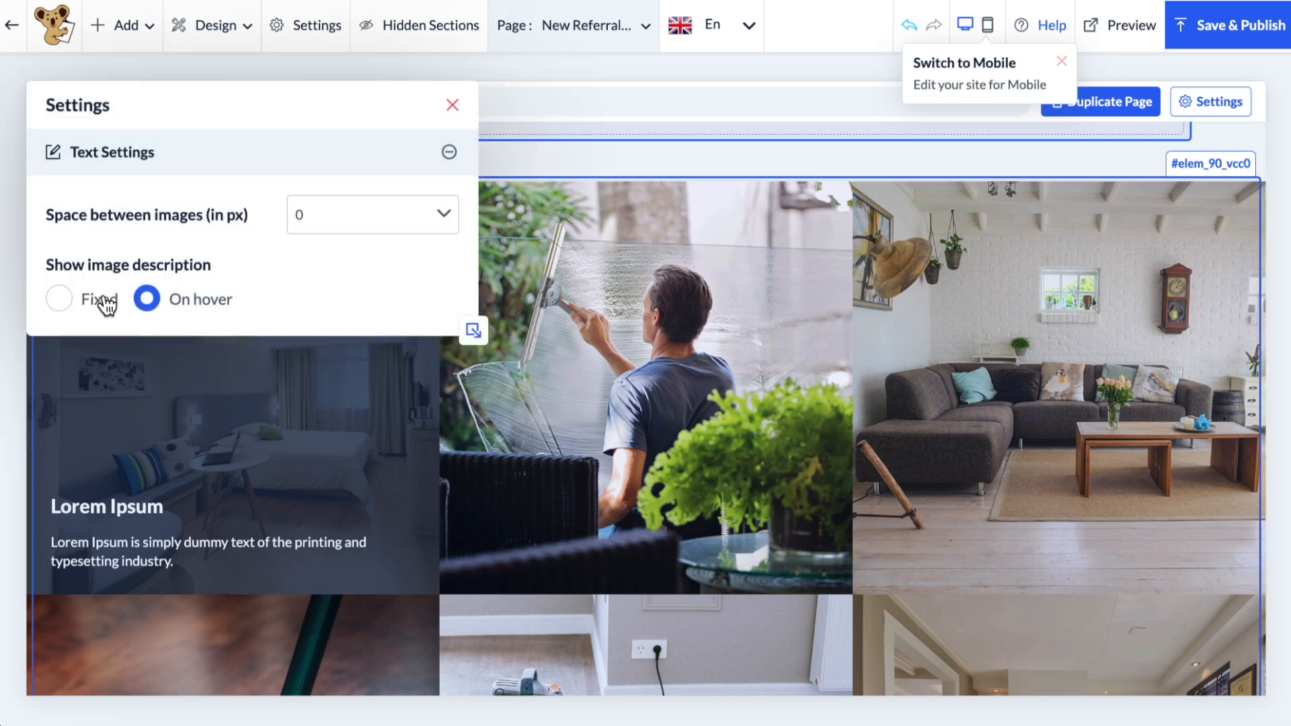
{"action": "left_click", "coordinate": [452, 106]}
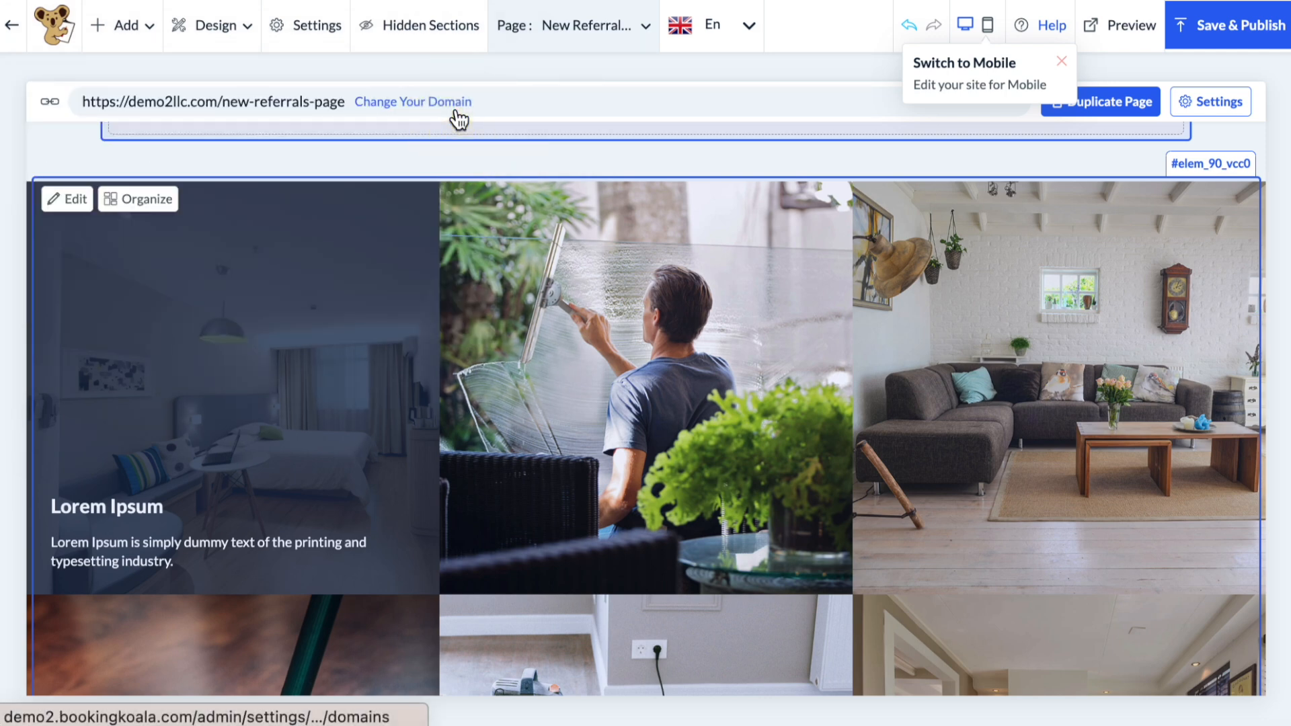
Add a new popup to the site using the blank "Add Your Content" template at the end of the popup library.
{"action": "left_click", "coordinate": [138, 42]}
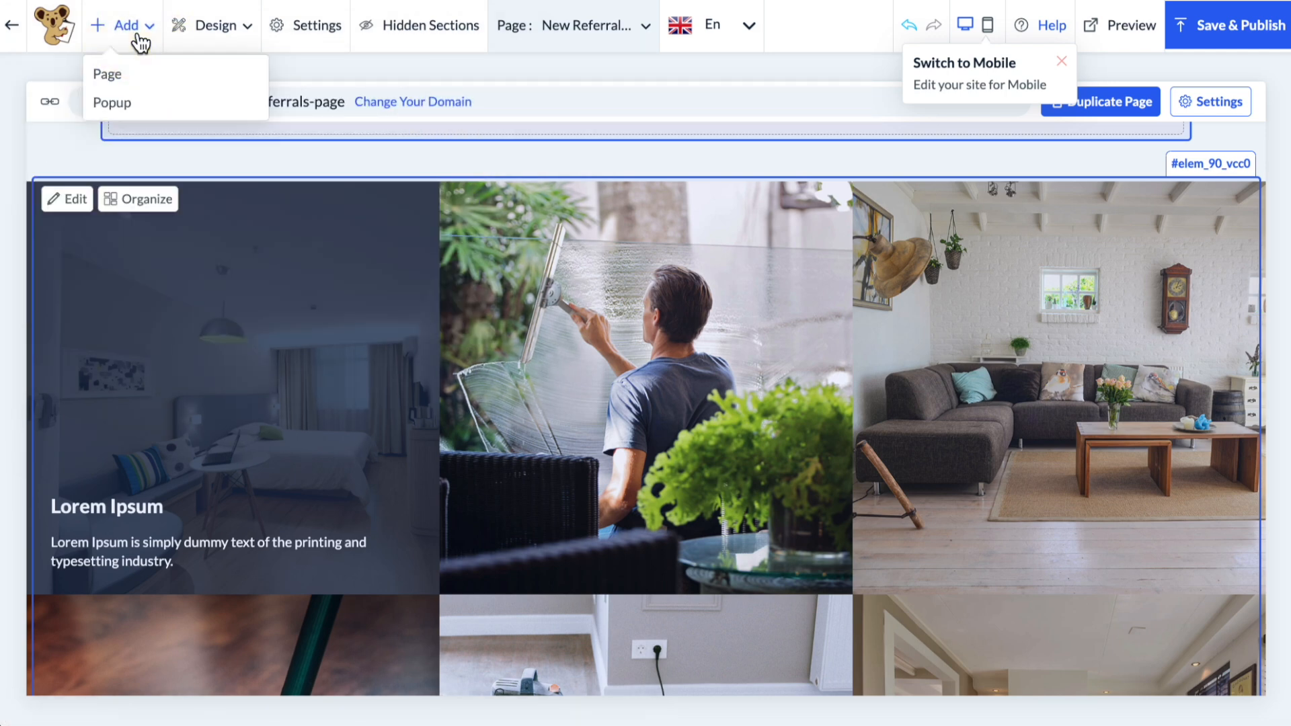
{"action": "left_click", "coordinate": [129, 108]}
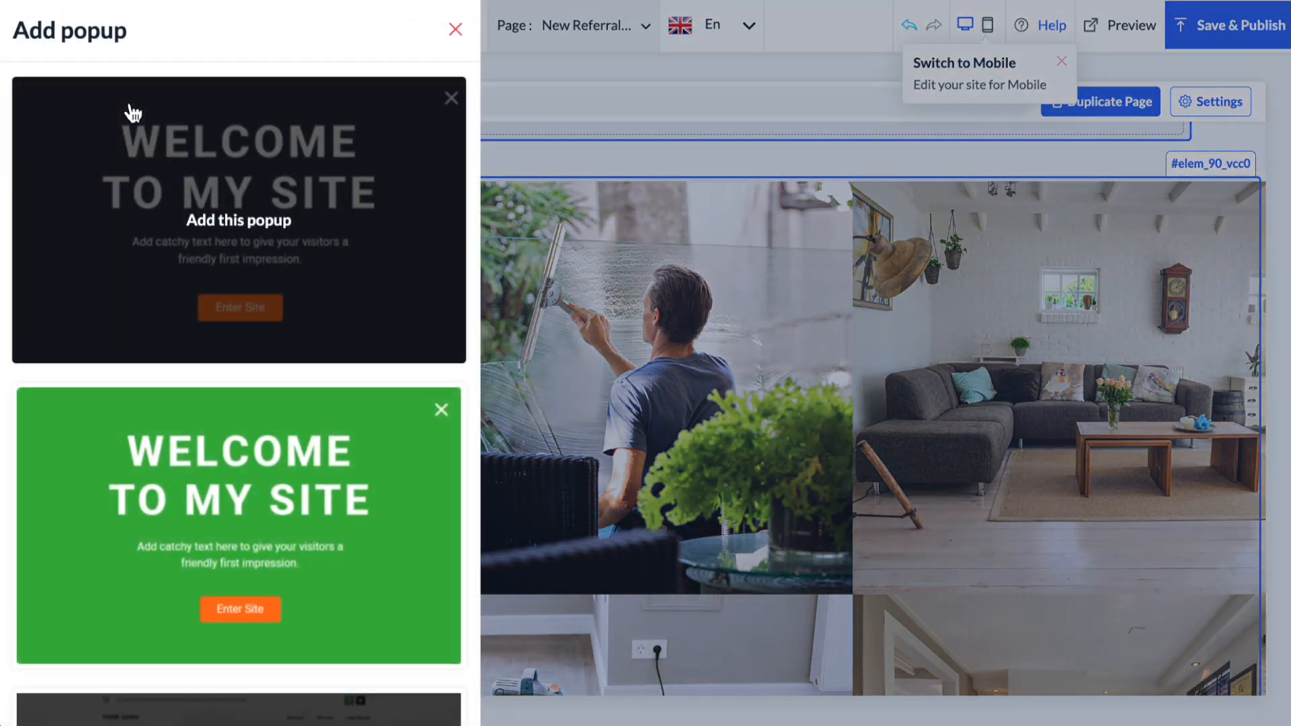
{"action": "scroll", "coordinate": [133, 204], "scroll_direction": "down", "scroll_amount": 9}
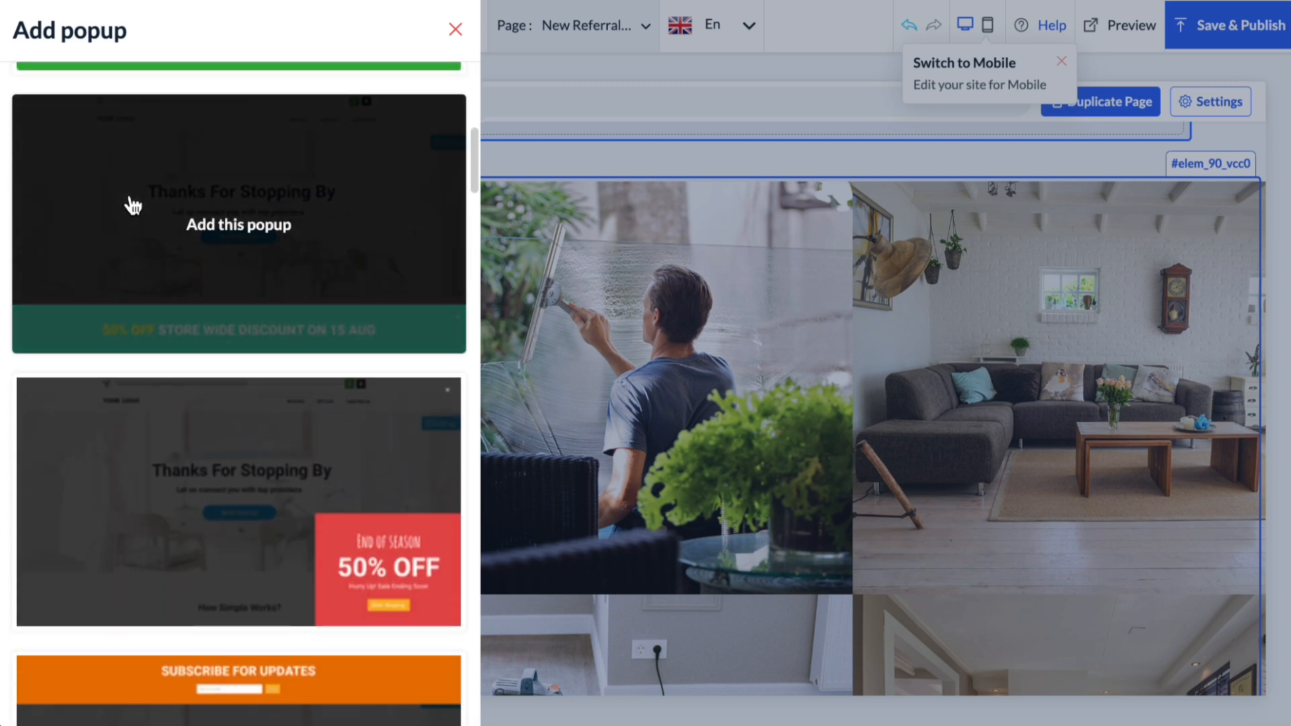
{"action": "scroll", "coordinate": [131, 202], "scroll_direction": "down", "scroll_amount": 6}
{"action": "scroll", "coordinate": [132, 204], "scroll_direction": "down", "scroll_amount": 8}
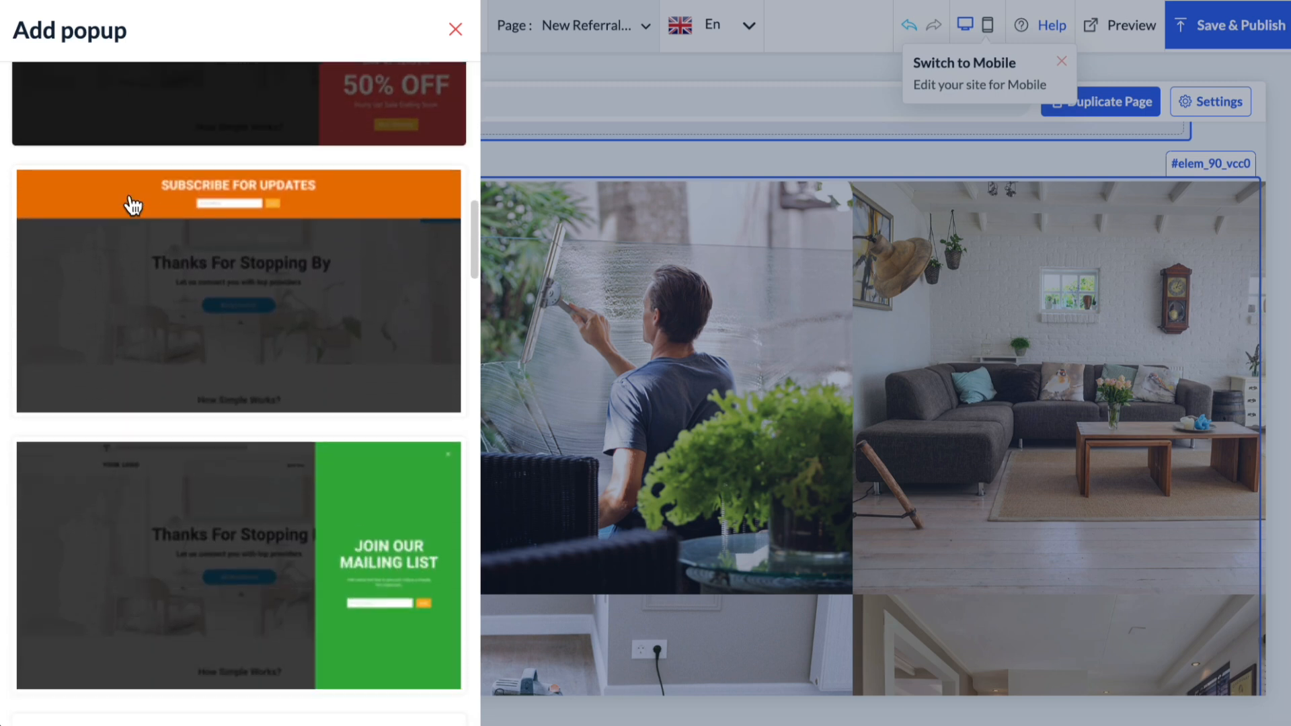
{"action": "scroll", "coordinate": [133, 204], "scroll_direction": "down", "scroll_amount": 13}
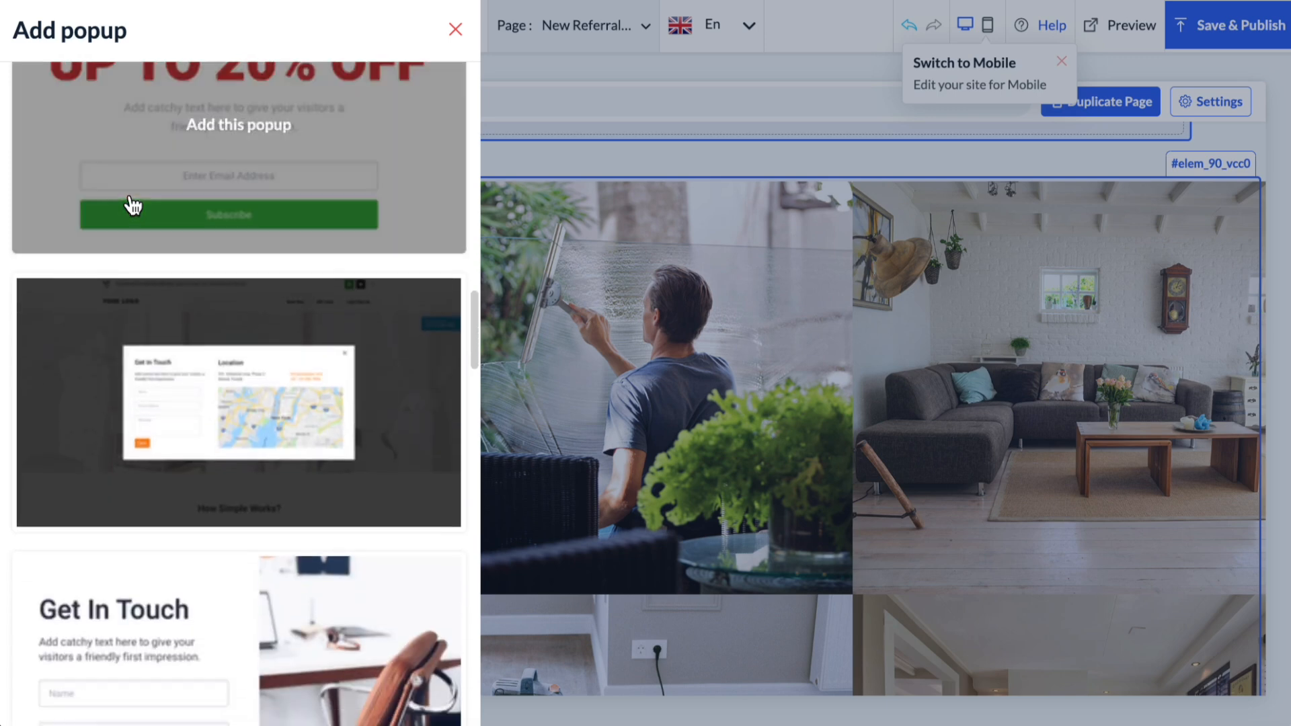
{"action": "scroll", "coordinate": [132, 204], "scroll_direction": "down", "scroll_amount": 12}
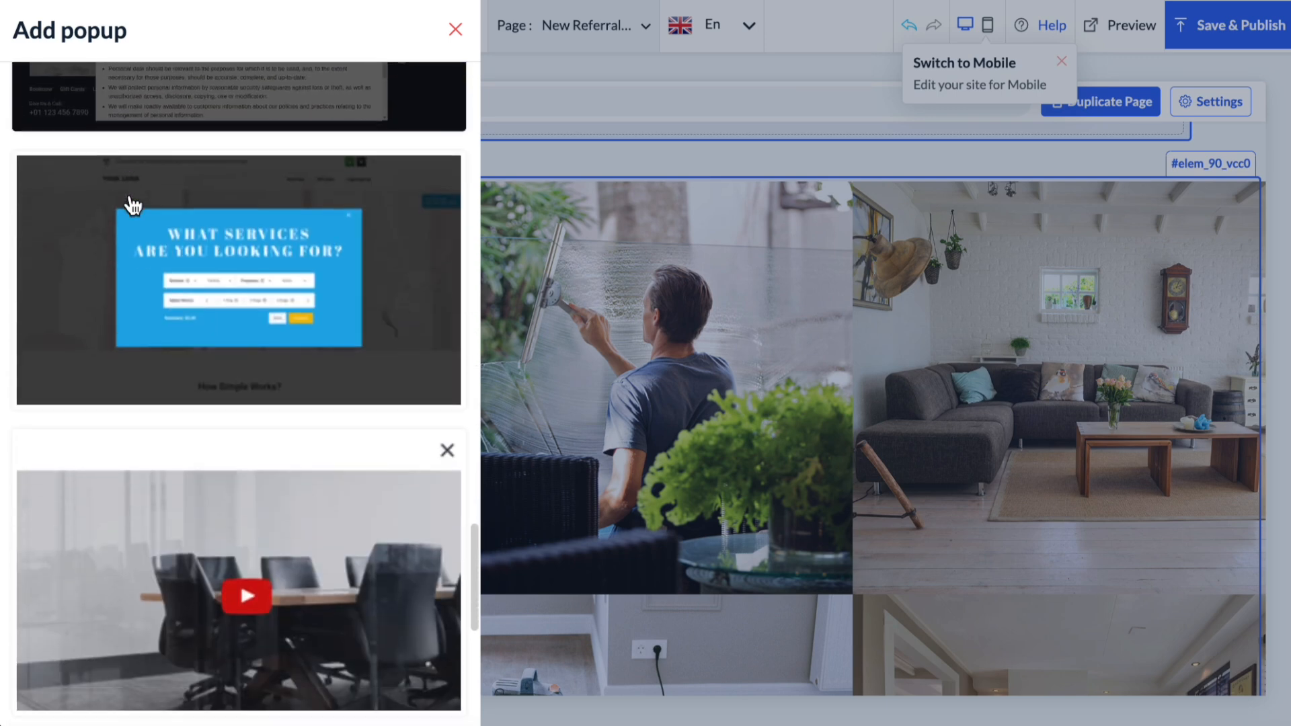
{"action": "scroll", "coordinate": [133, 204], "scroll_direction": "down", "scroll_amount": 1}
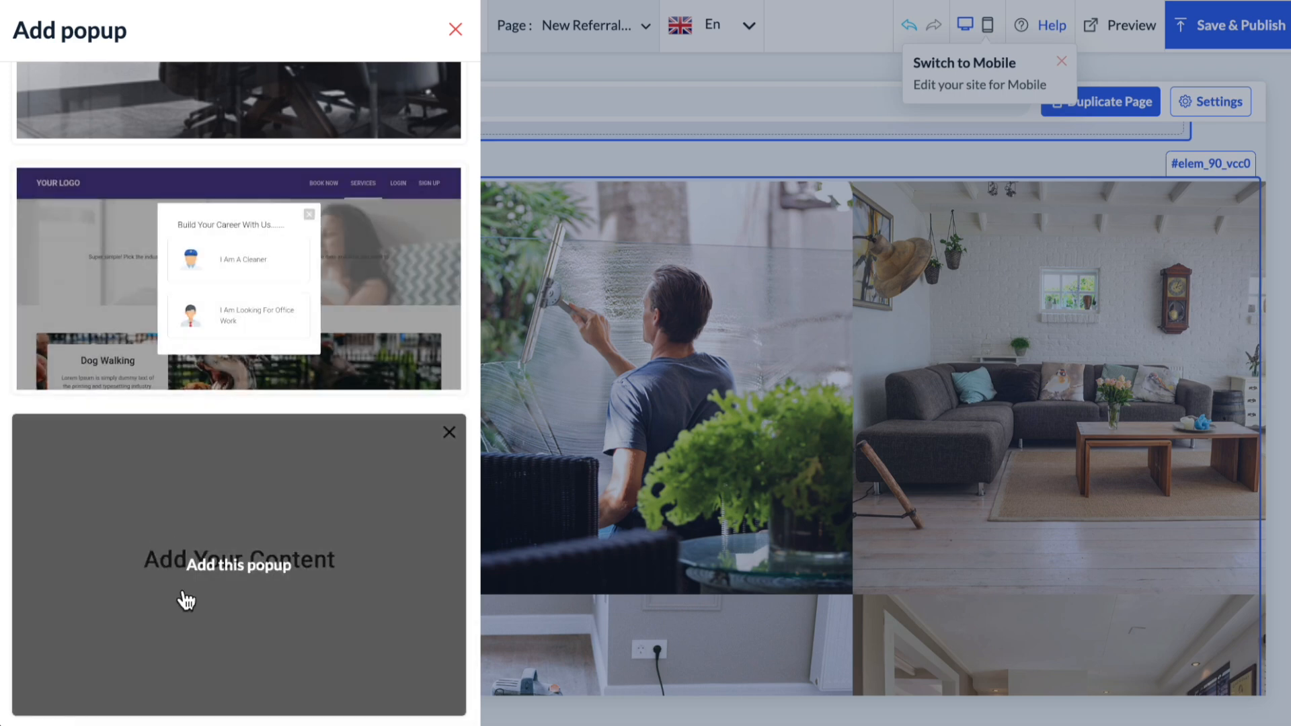
{"action": "left_click", "coordinate": [252, 568]}
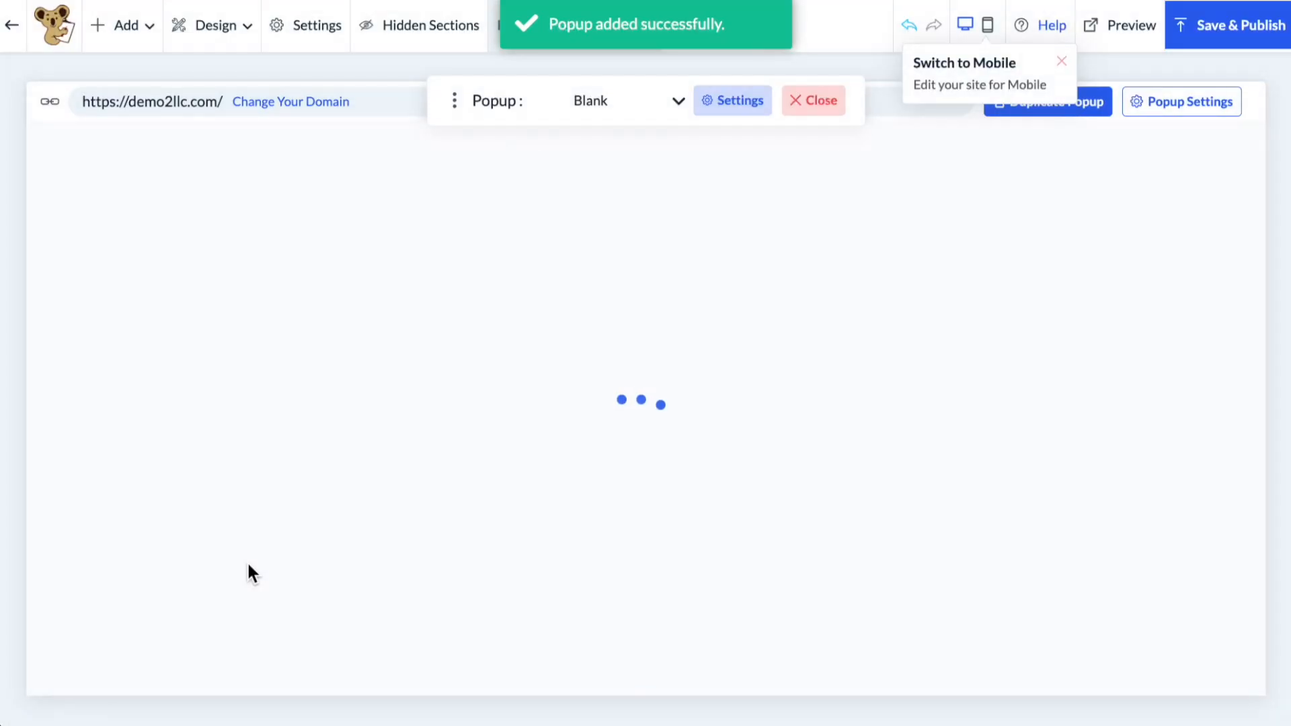
Add the four-icon Features section below the "YOUR CONTENT HERE" heading in the blank popup.
{"action": "mouse_move", "coordinate": [644, 285]}
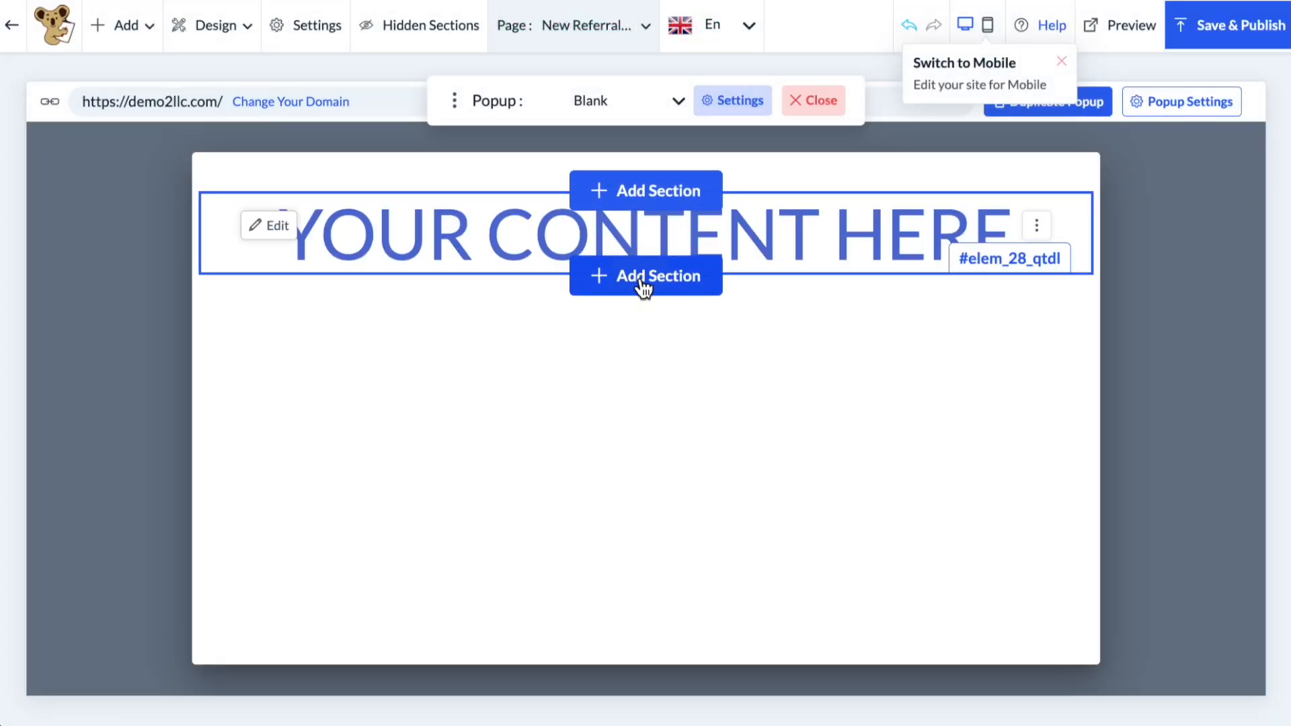
{"action": "left_click", "coordinate": [644, 281]}
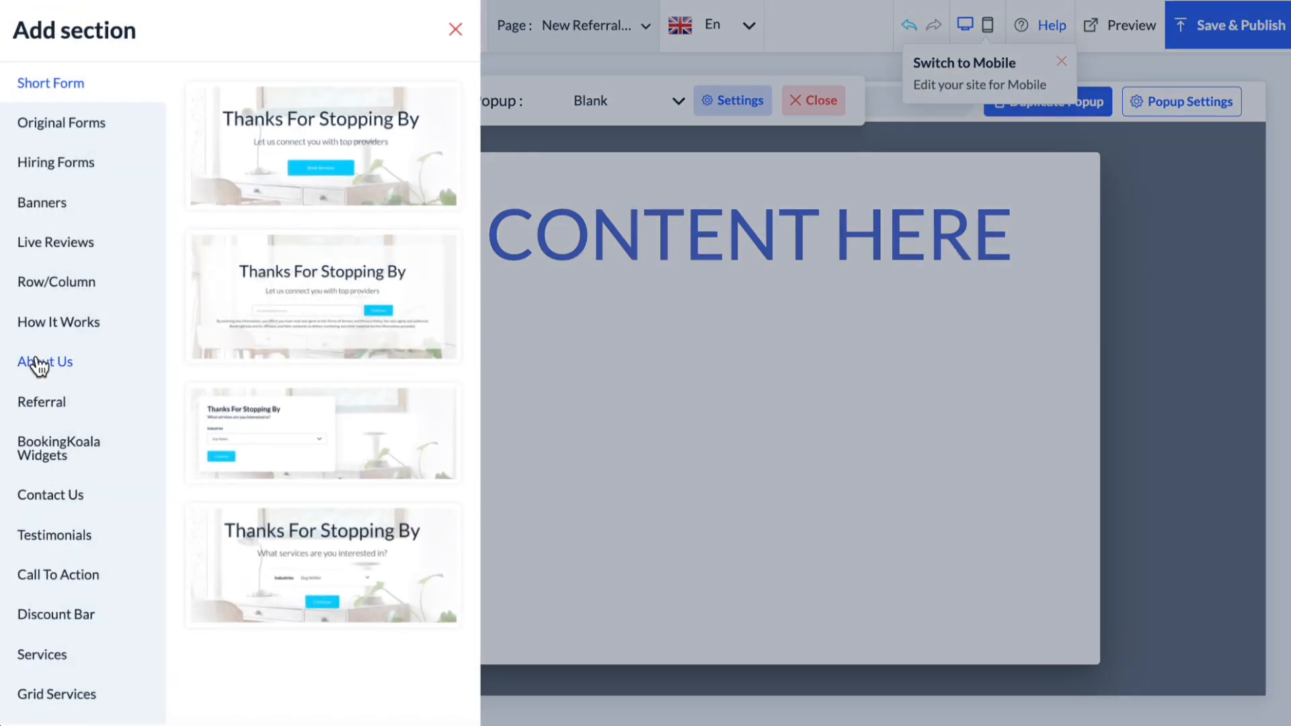
{"action": "scroll", "coordinate": [51, 366], "scroll_direction": "down", "scroll_amount": 4}
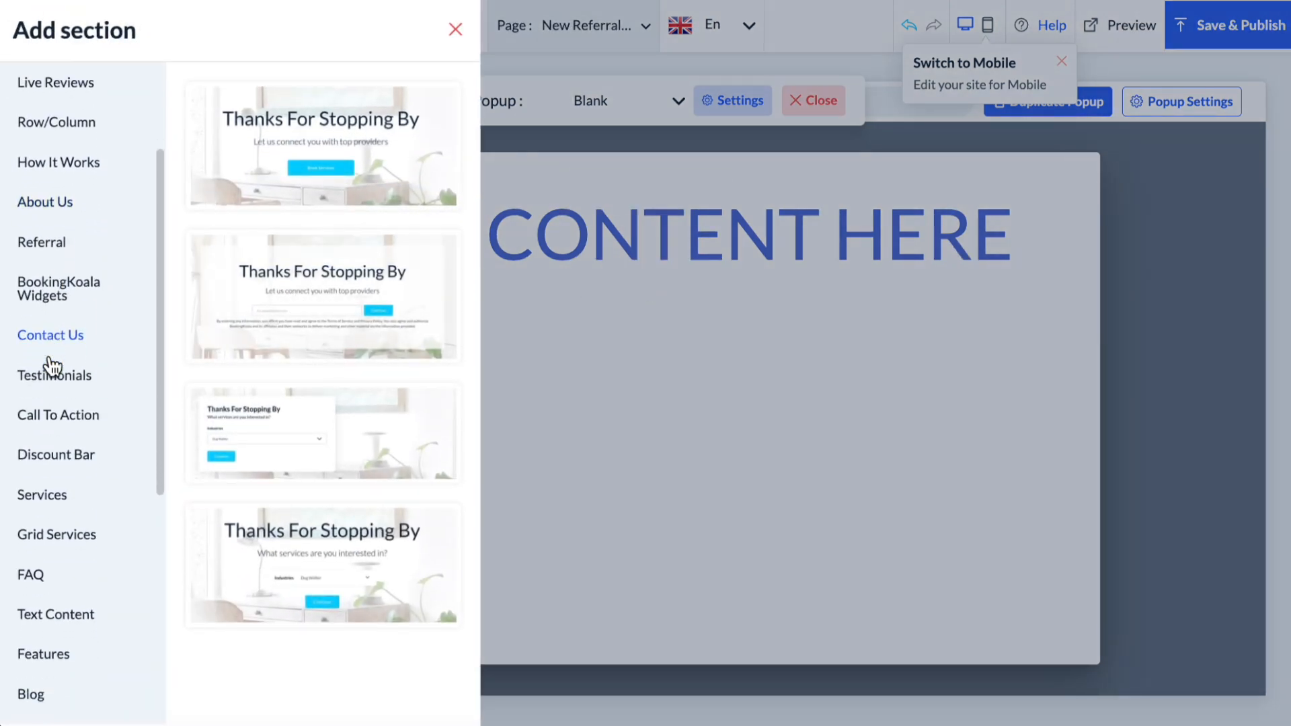
{"action": "scroll", "coordinate": [51, 367], "scroll_direction": "down", "scroll_amount": 2}
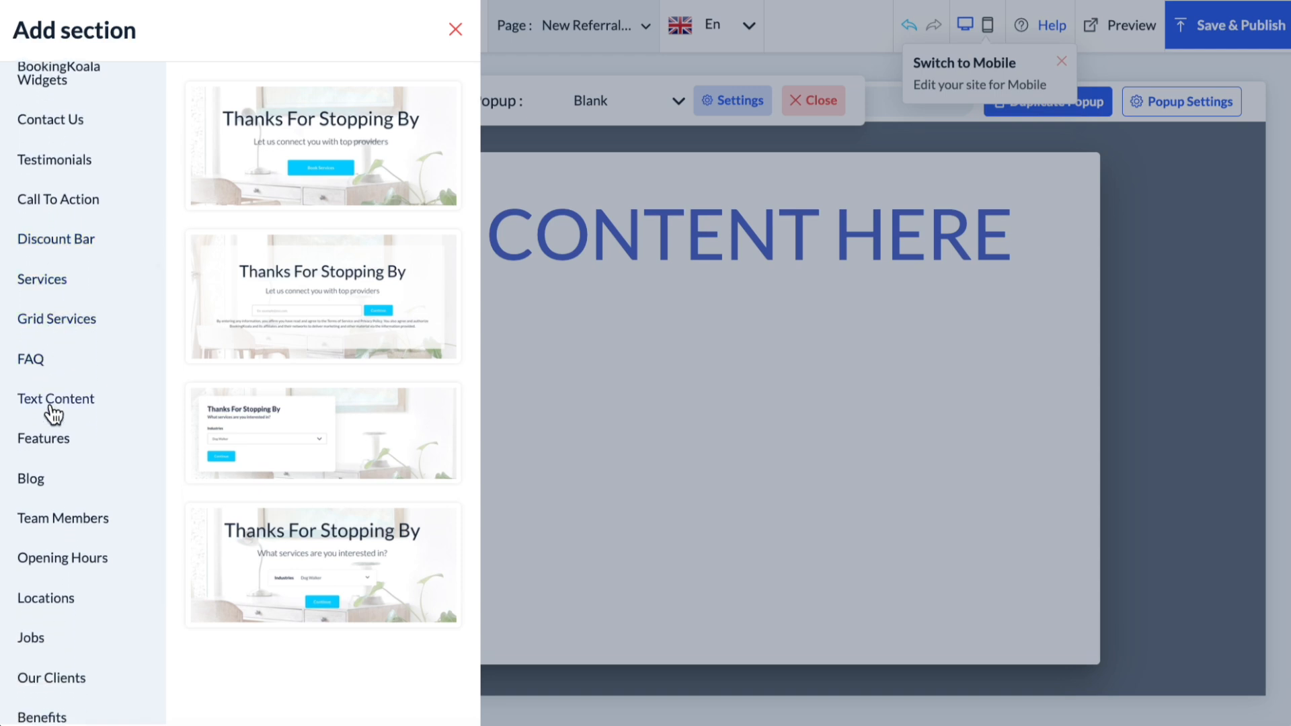
{"action": "scroll", "coordinate": [51, 412], "scroll_direction": "down", "scroll_amount": 2}
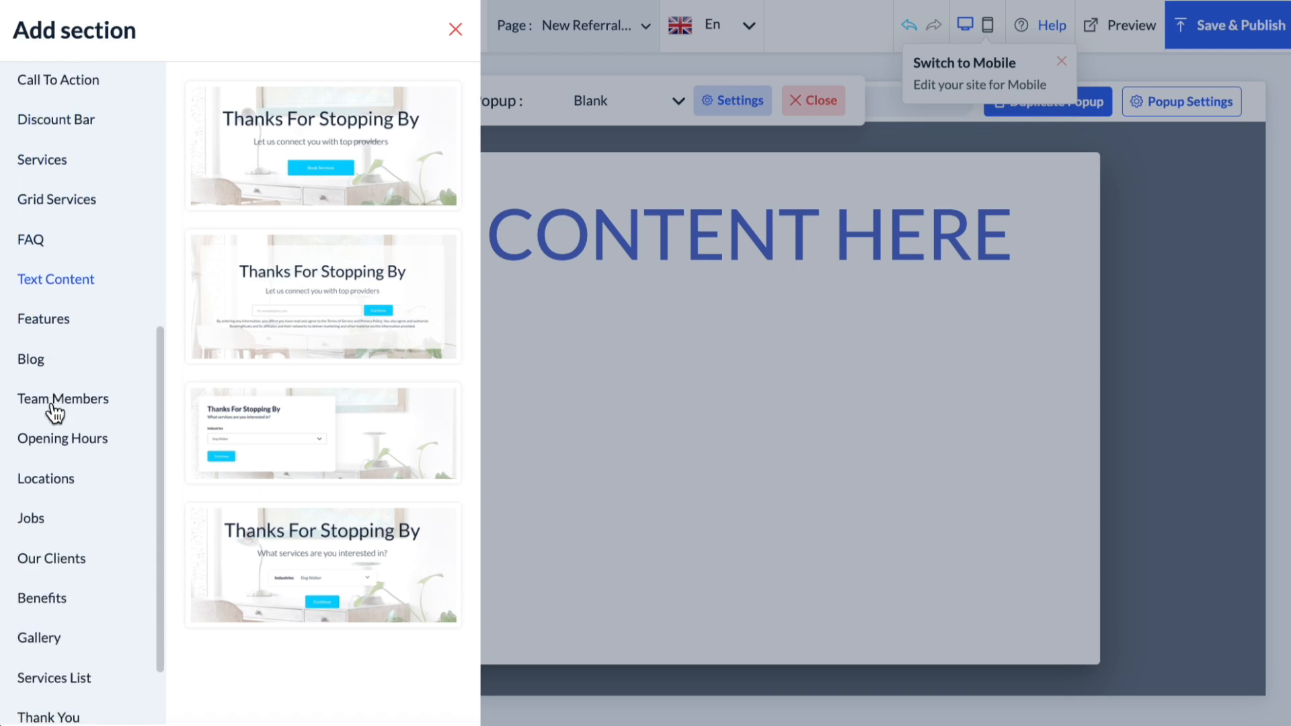
{"action": "left_click", "coordinate": [43, 313]}
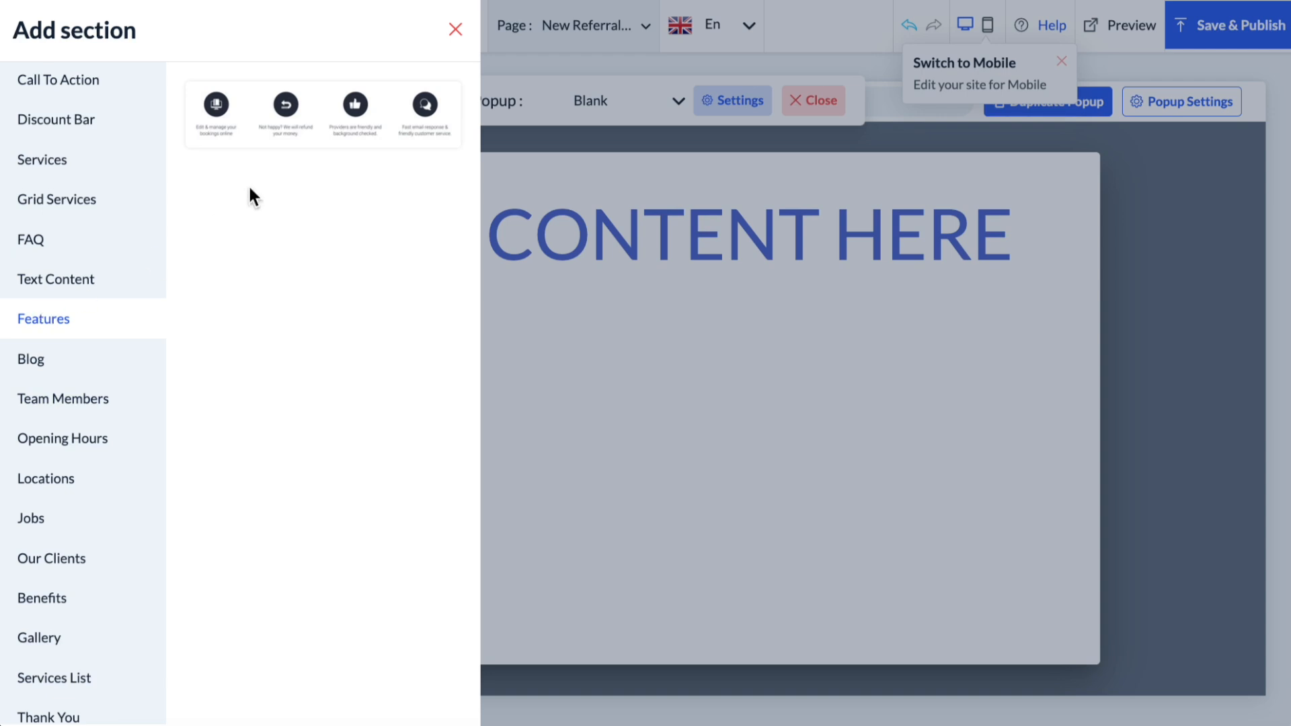
{"action": "left_click", "coordinate": [290, 117]}
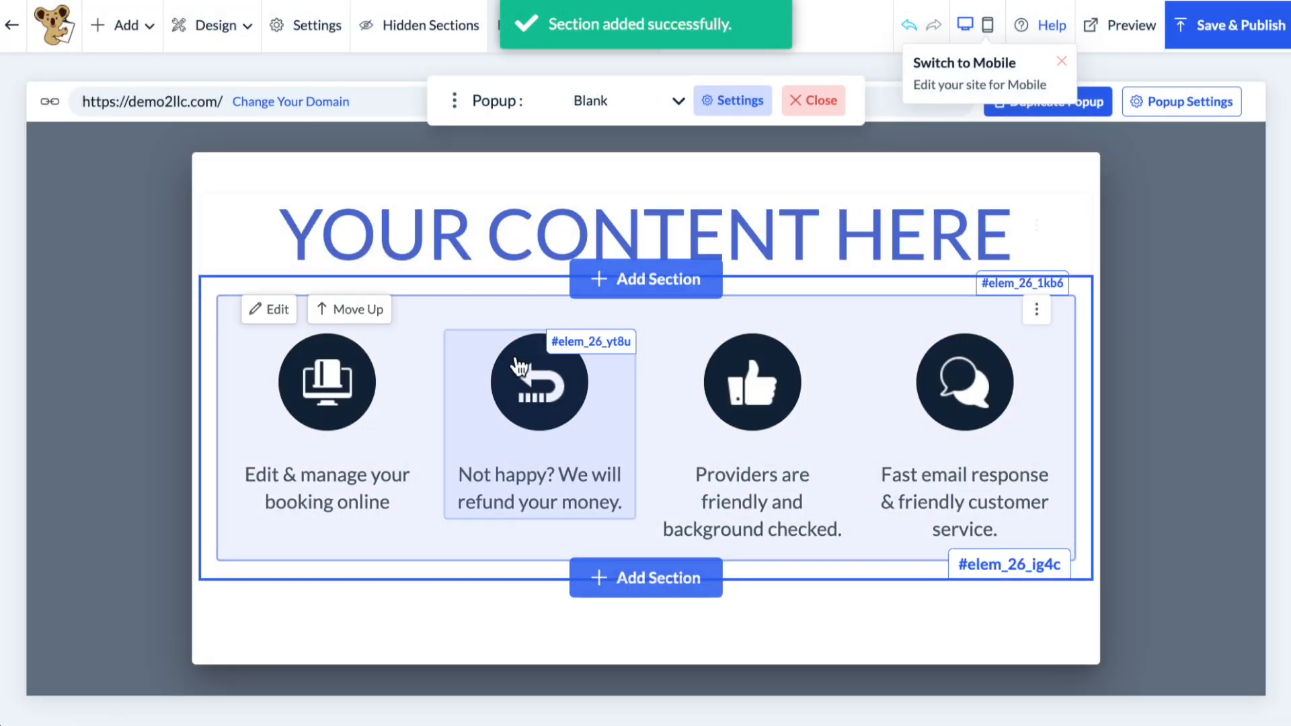
Replace the popup heading "YOUR CONTENT HERE" with "We Gaurentee Our Services!" in its text code.
{"action": "left_click", "coordinate": [276, 226]}
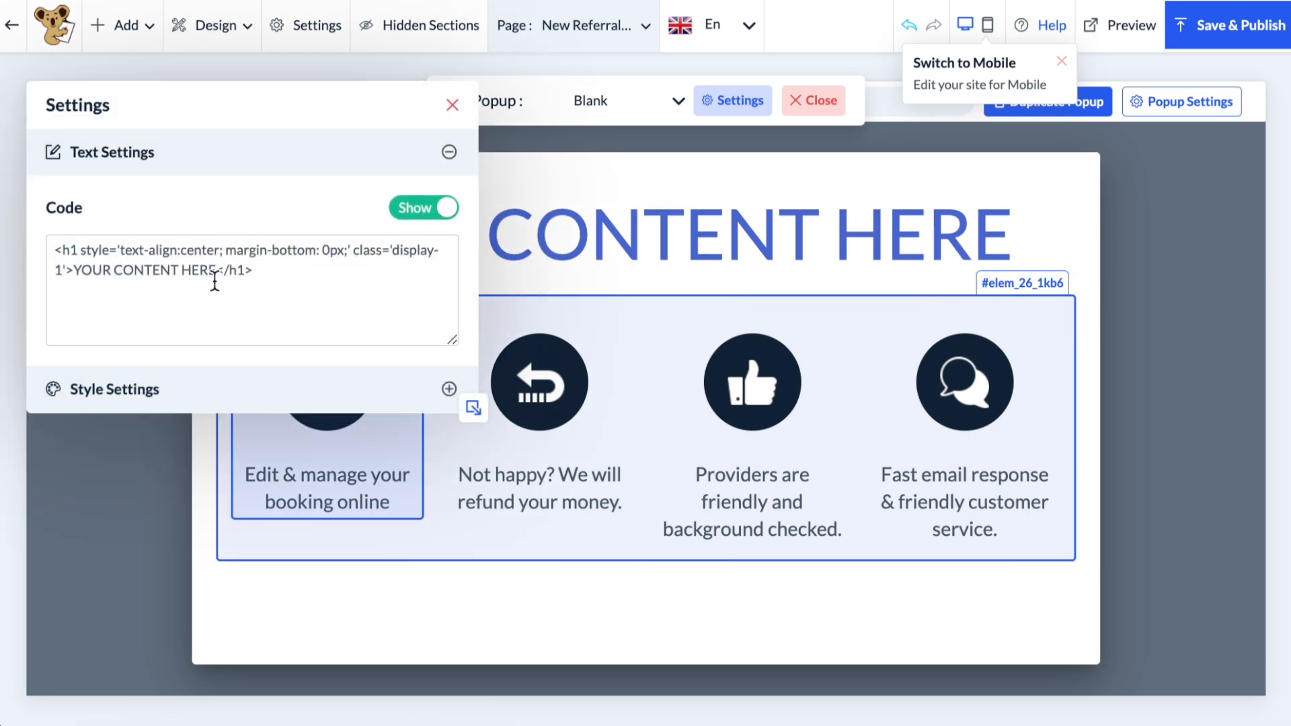
{"action": "left_click_drag", "start_coordinate": [76, 271], "coordinate": [215, 274]}
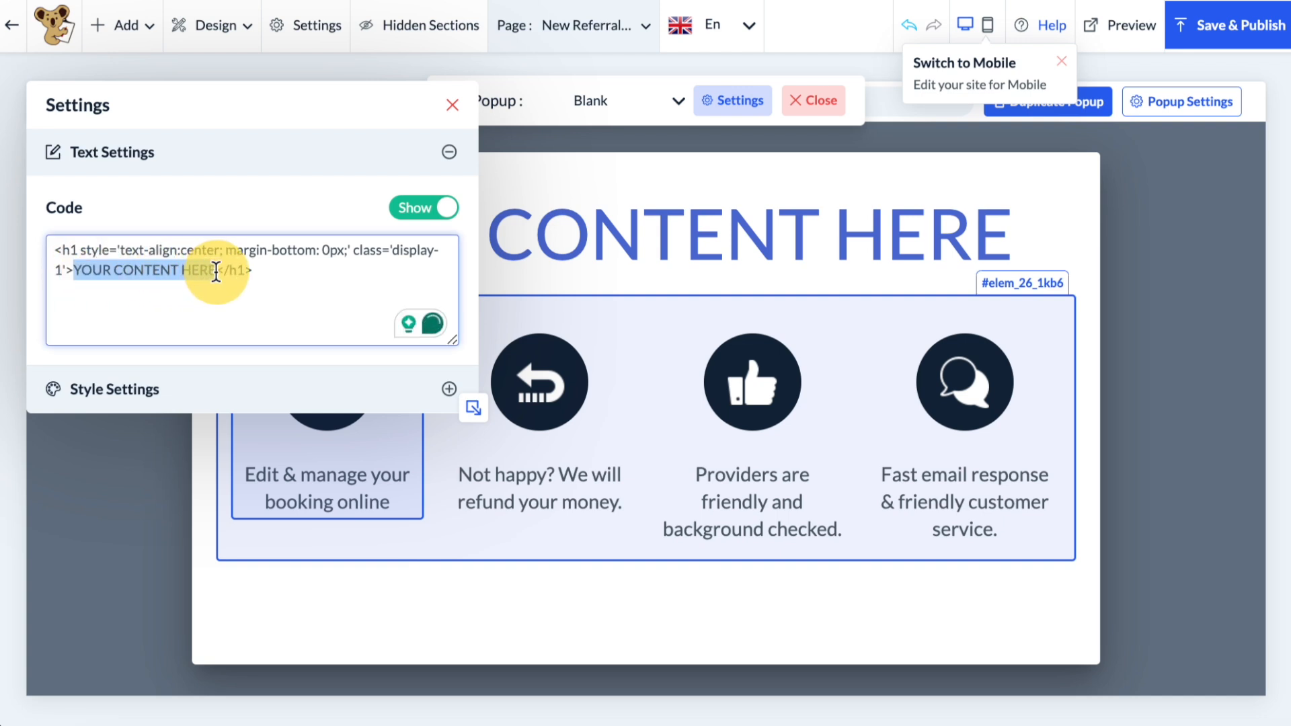
{"action": "key", "text": "BackSpace"}
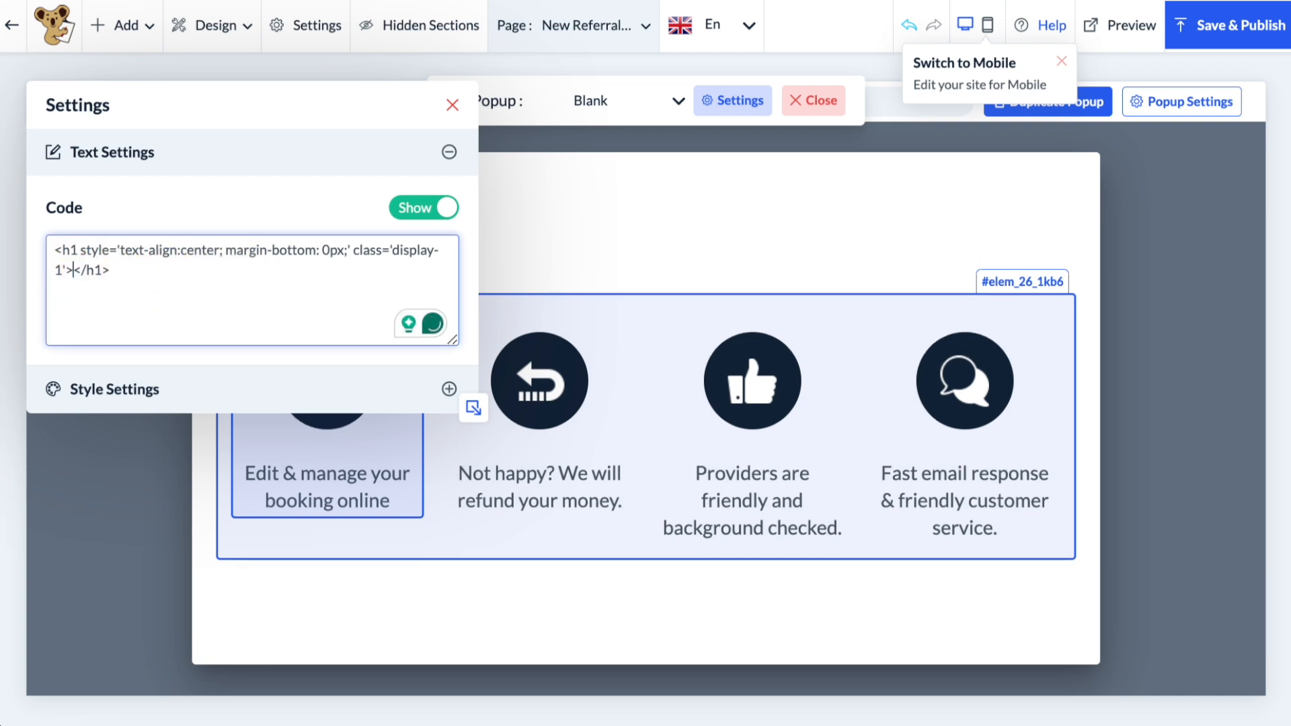
{"action": "type", "text": "We Gauren"}
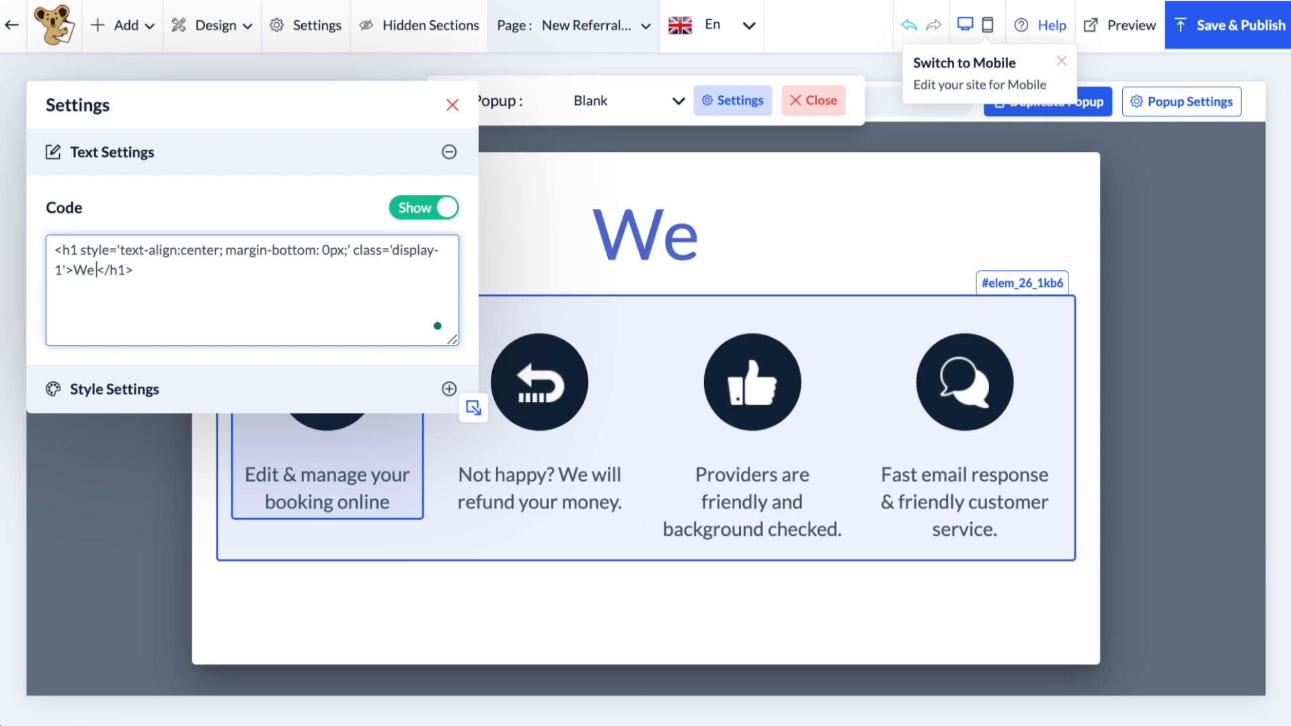
{"action": "type", "text": "tee our"}
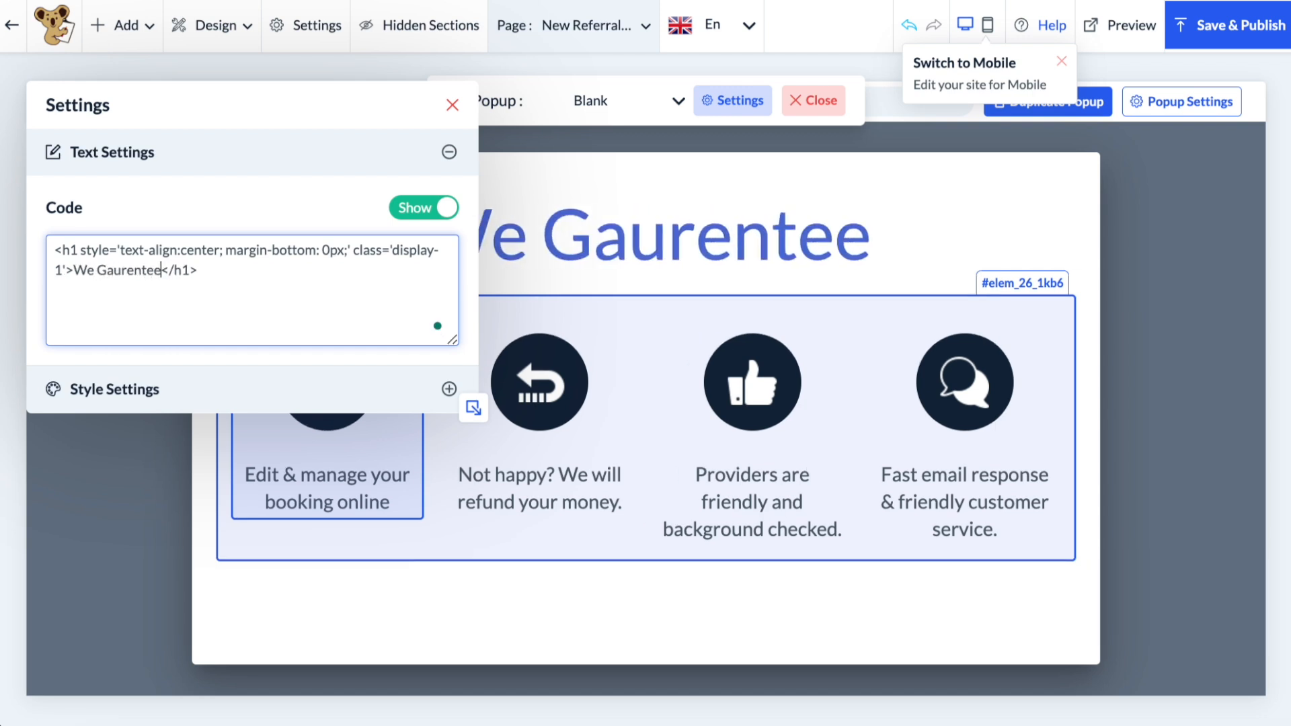
{"action": "key", "text": "BackSpace"}
{"action": "key", "text": "BackSpace"}
{"action": "key", "text": "BackSpace"}
{"action": "key", "text": "BackSpace"}
{"action": "key", "text": "BackSpace"}
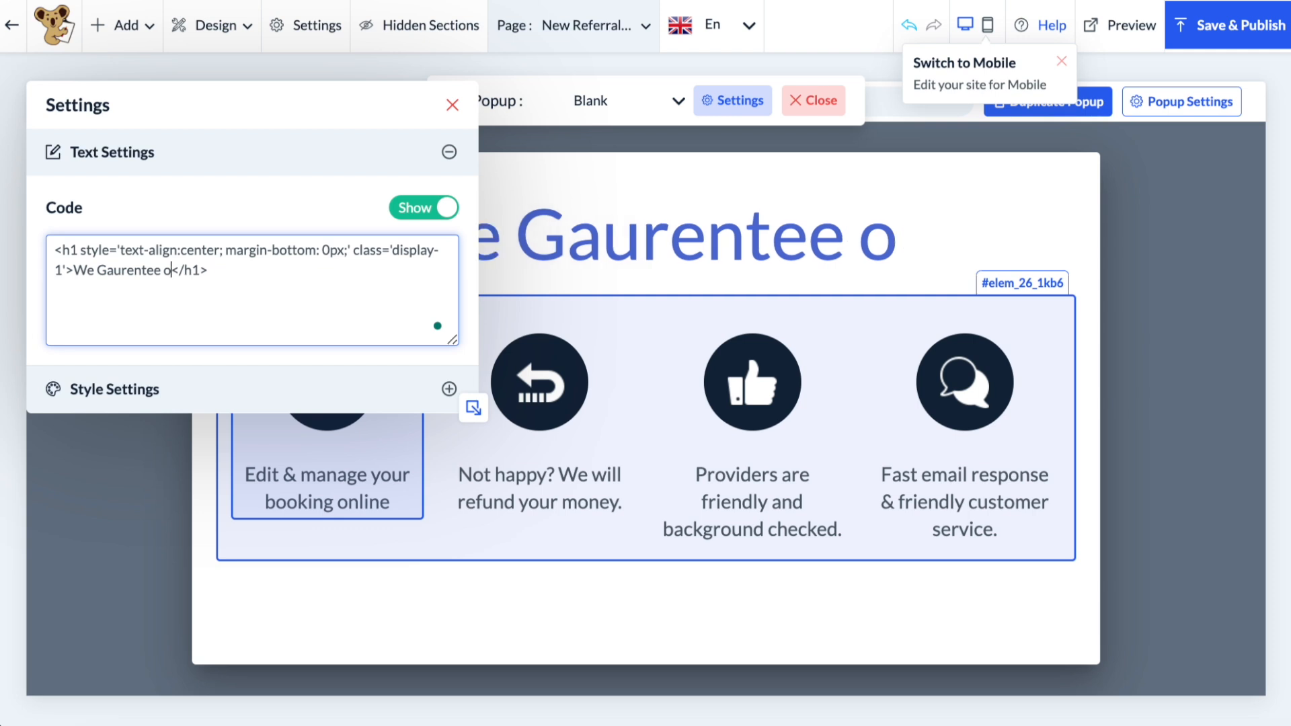
{"action": "type", "text": "Ou"}
{"action": "type", "text": "r SErvi"}
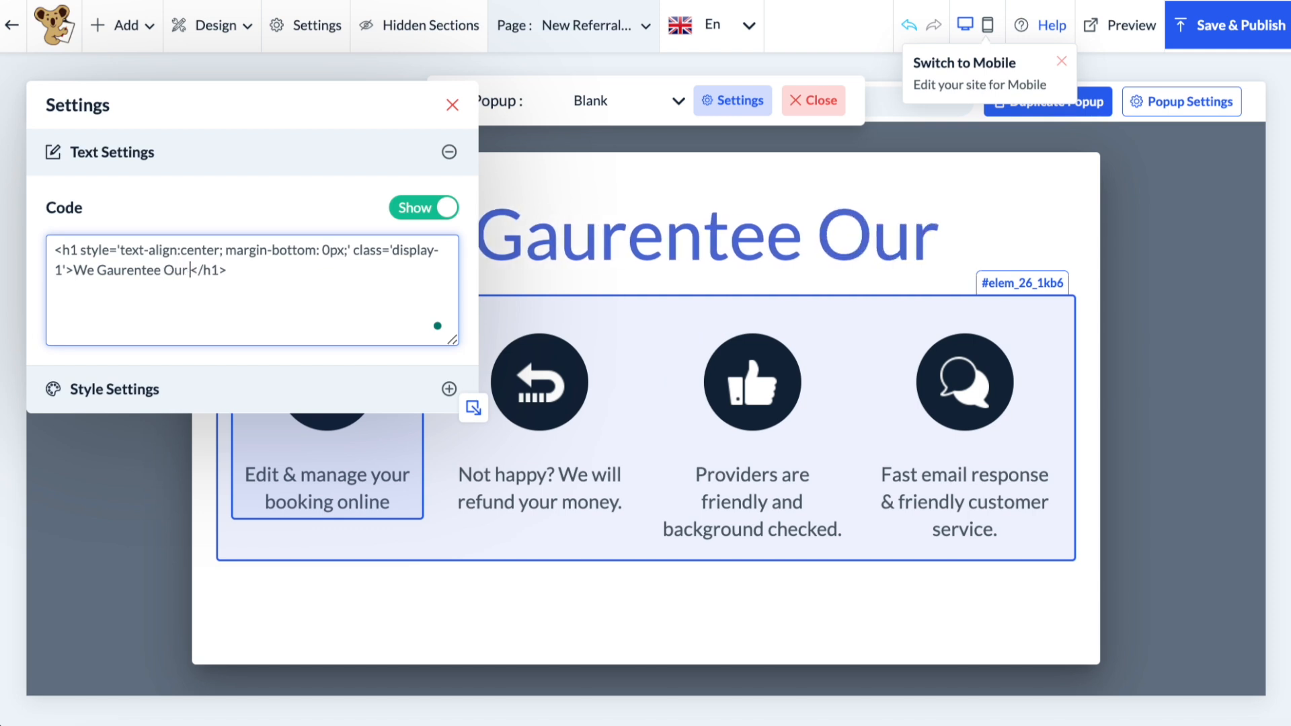
{"action": "key", "text": "BackSpace"}
{"action": "key", "text": "BackSpace"}
{"action": "key", "text": "BackSpace"}
{"action": "key", "text": "BackSpace"}
{"action": "type", "text": "ervices"}
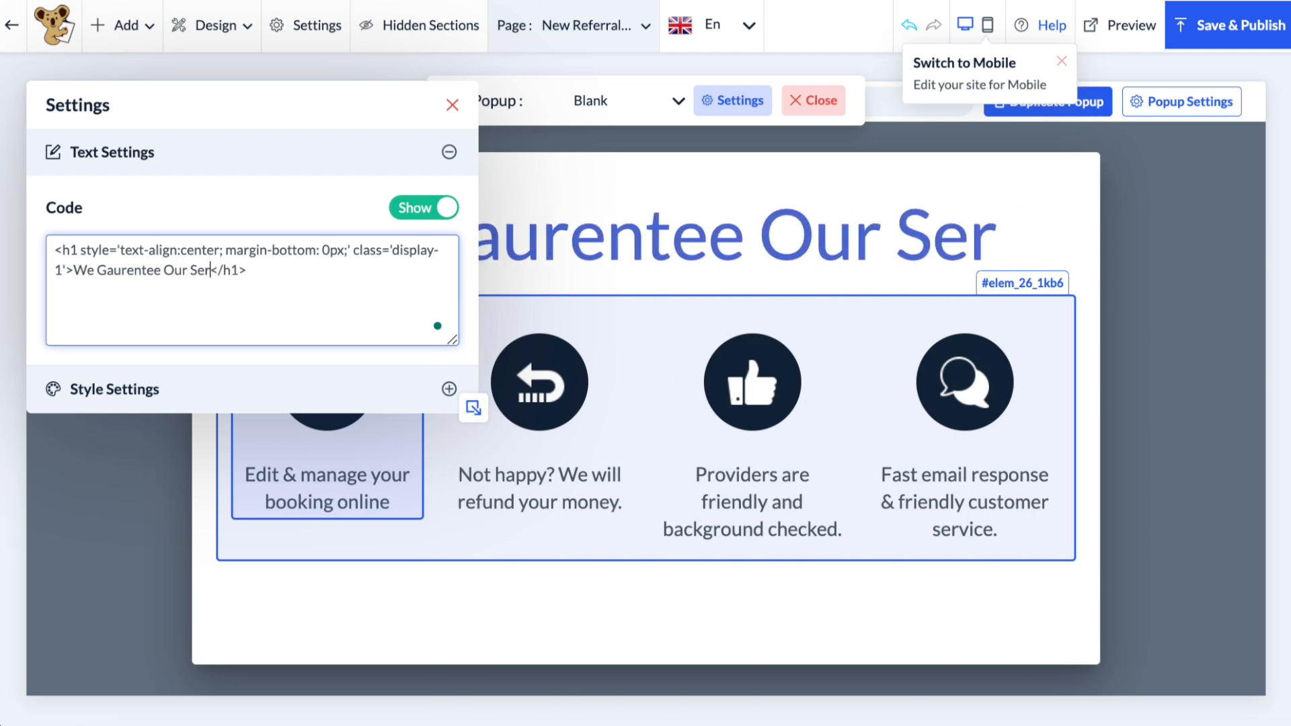
{"action": "type", "text": "!"}
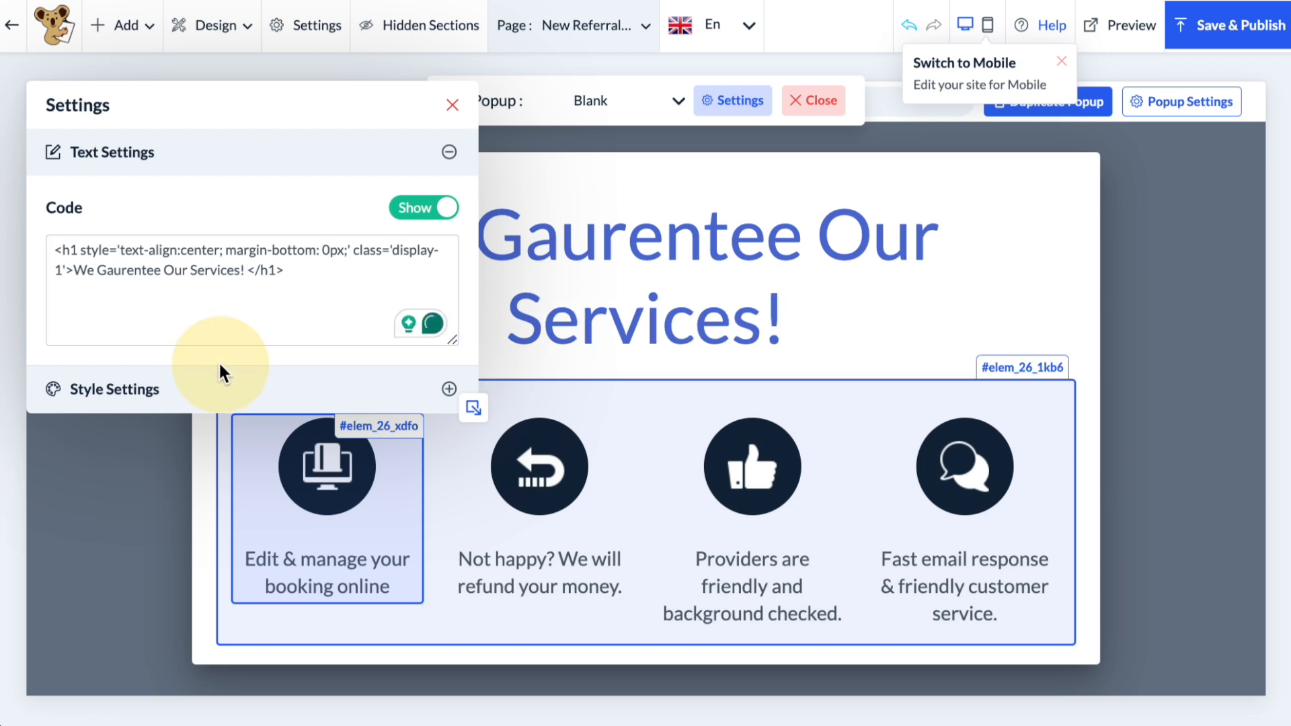
Give the popup heading a pale purple background, #e8dde9, and close its settings.
{"action": "left_click", "coordinate": [222, 385]}
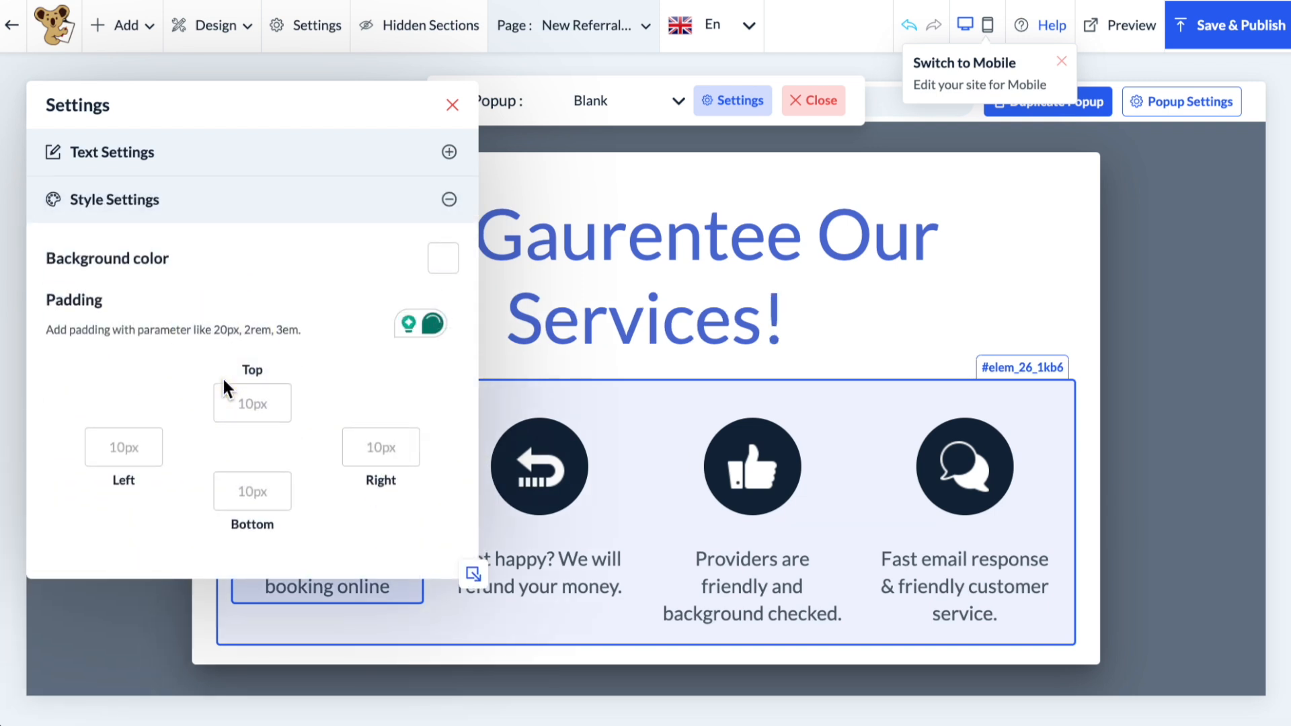
{"action": "left_click", "coordinate": [441, 271]}
{"action": "left_click_drag", "start_coordinate": [510, 261], "coordinate": [470, 252]}
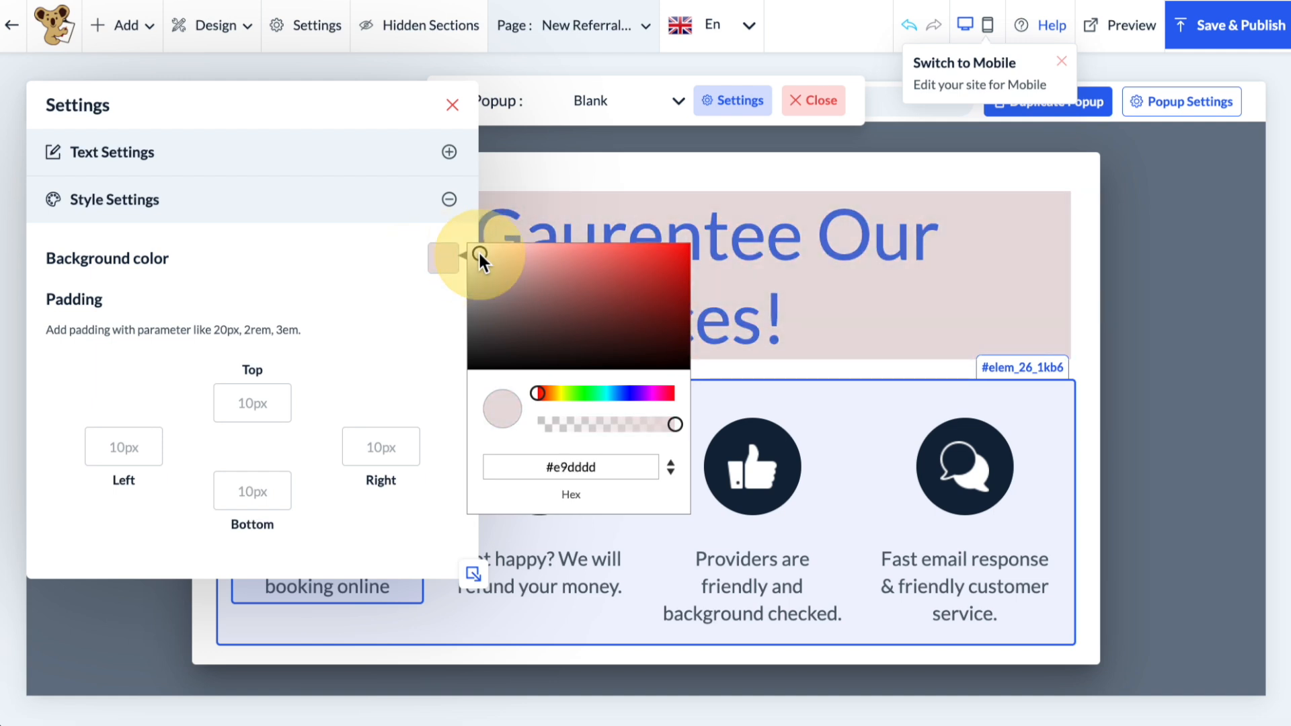
{"action": "left_click_drag", "start_coordinate": [615, 394], "coordinate": [649, 391]}
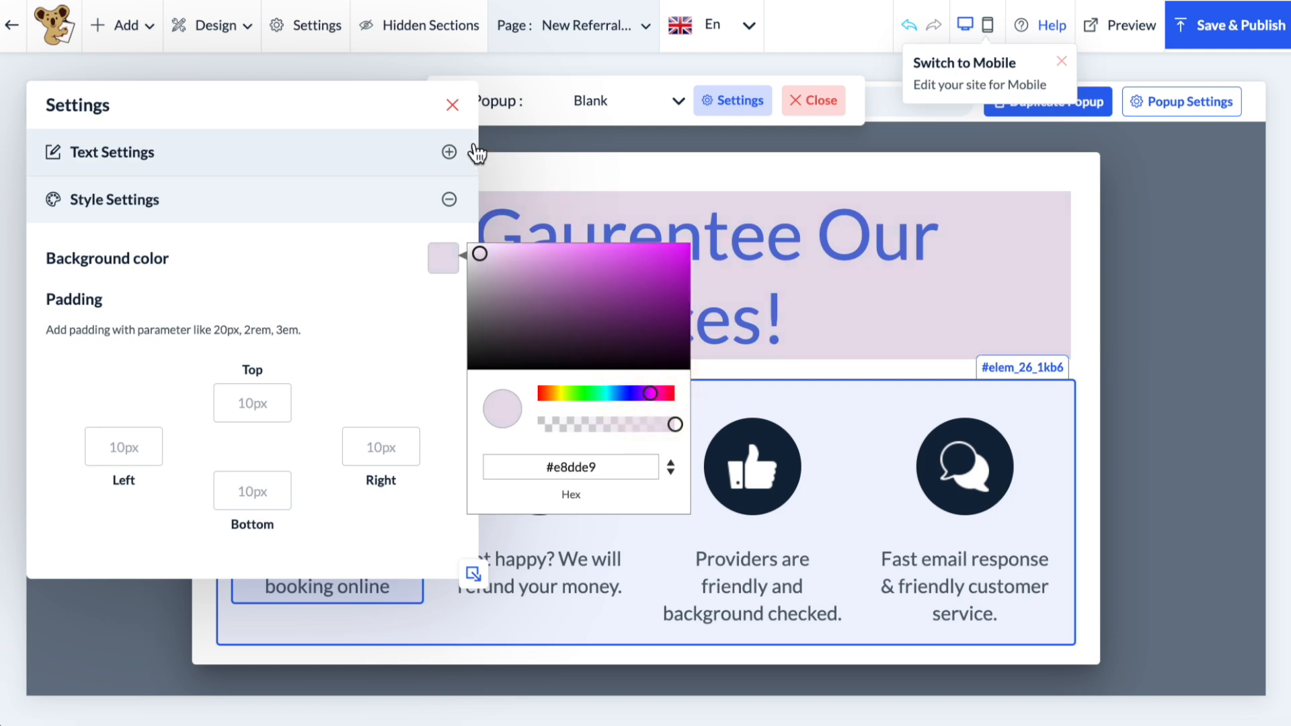
{"action": "left_click", "coordinate": [453, 104]}
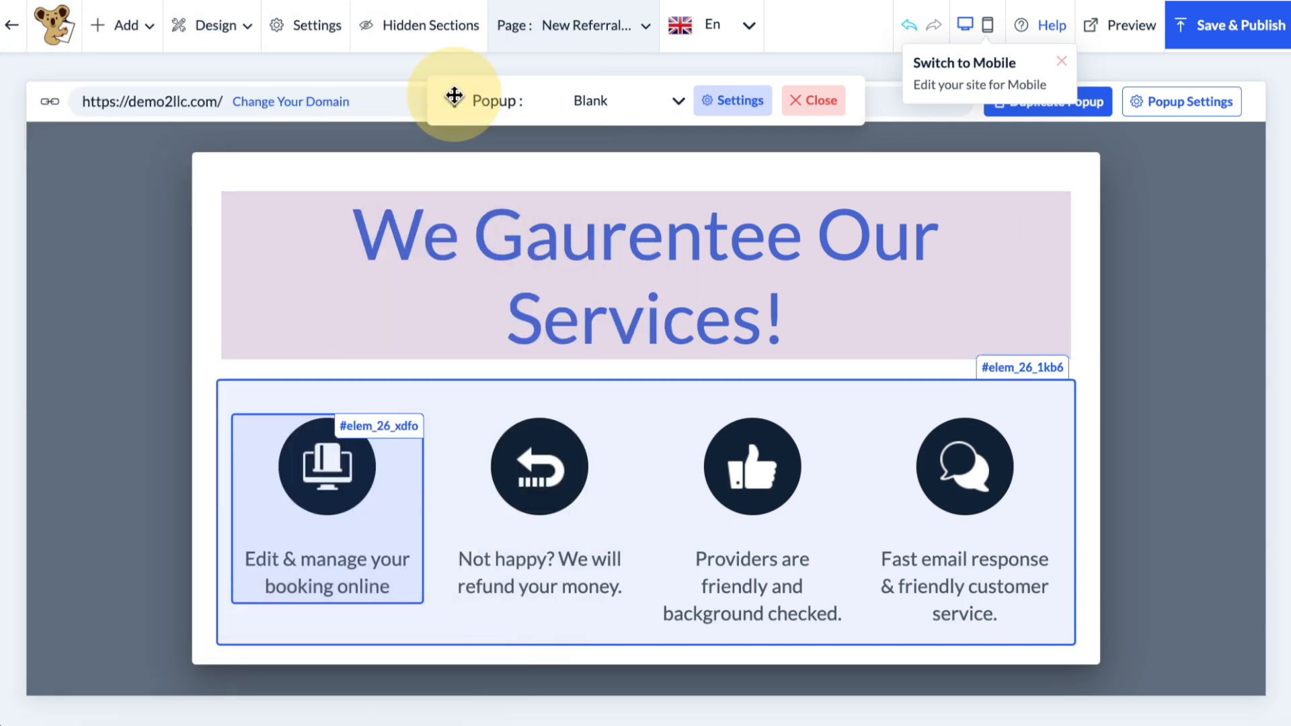
Open the blank popup's settings and rename the popup as "Service".
{"action": "left_click", "coordinate": [598, 102]}
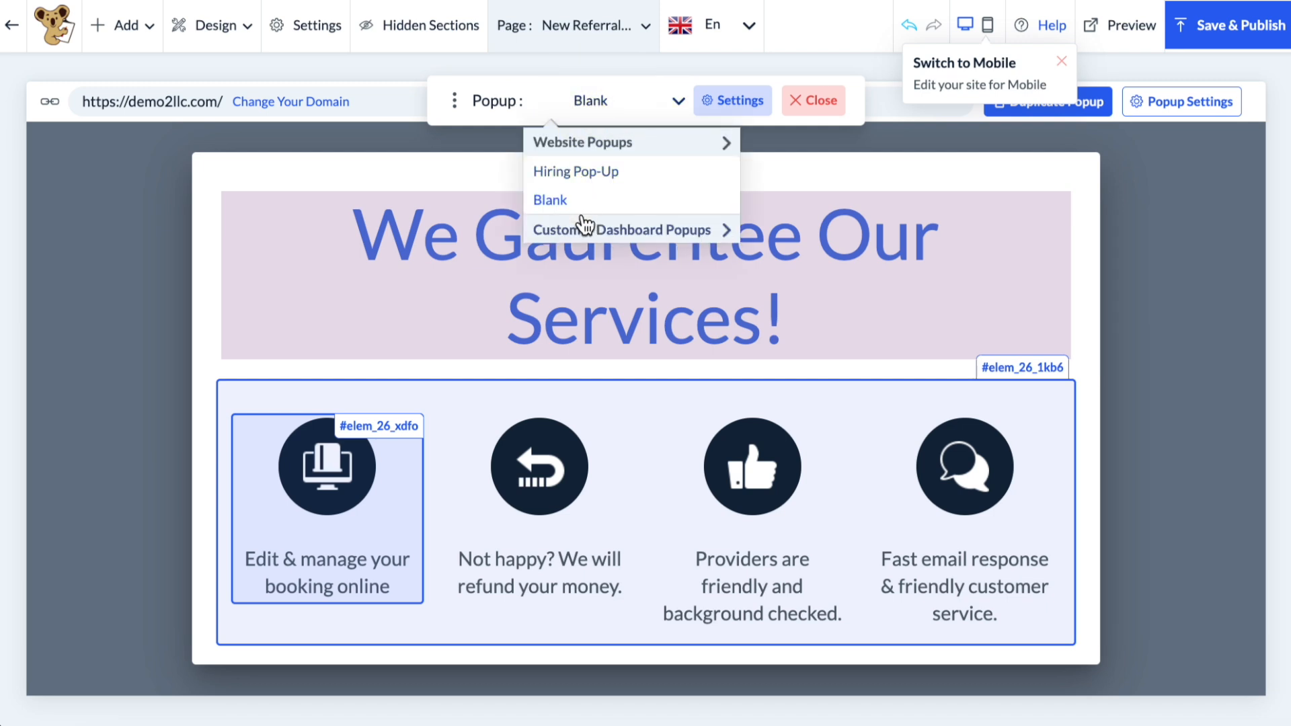
{"action": "left_click", "coordinate": [745, 102]}
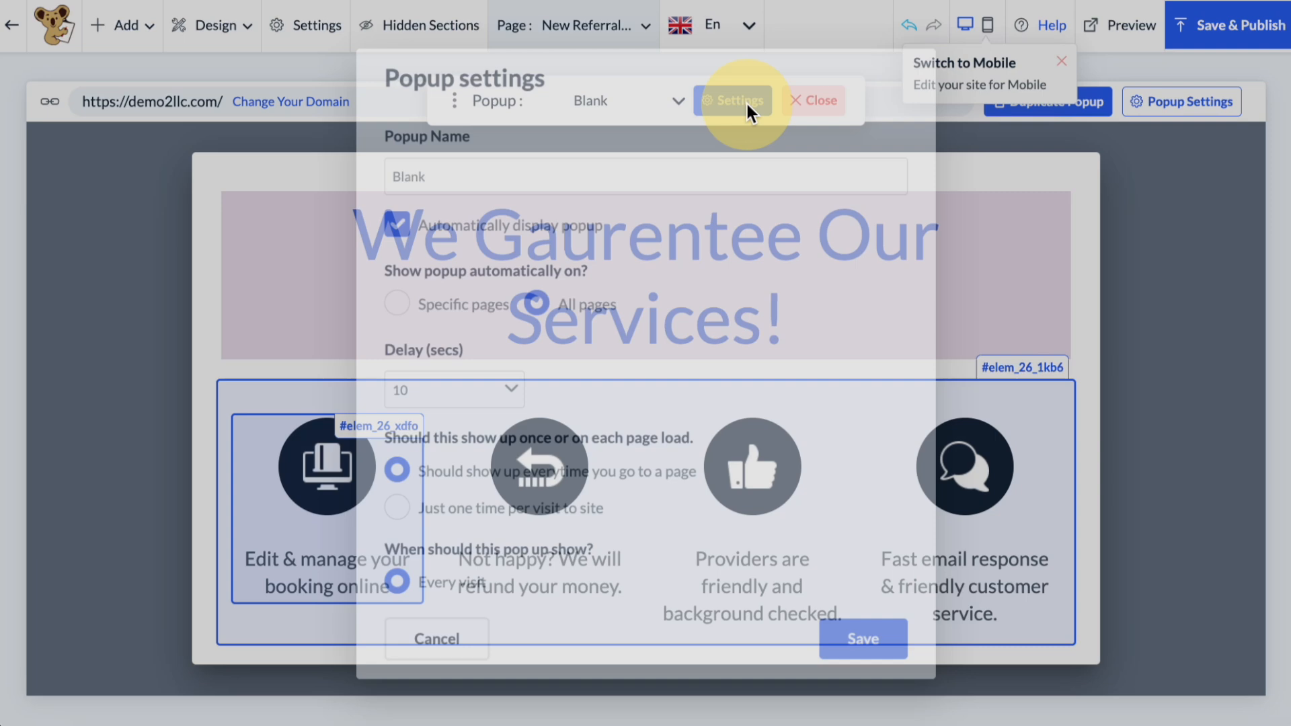
{"action": "left_click", "coordinate": [602, 165]}
{"action": "double_click", "coordinate": [601, 165]}
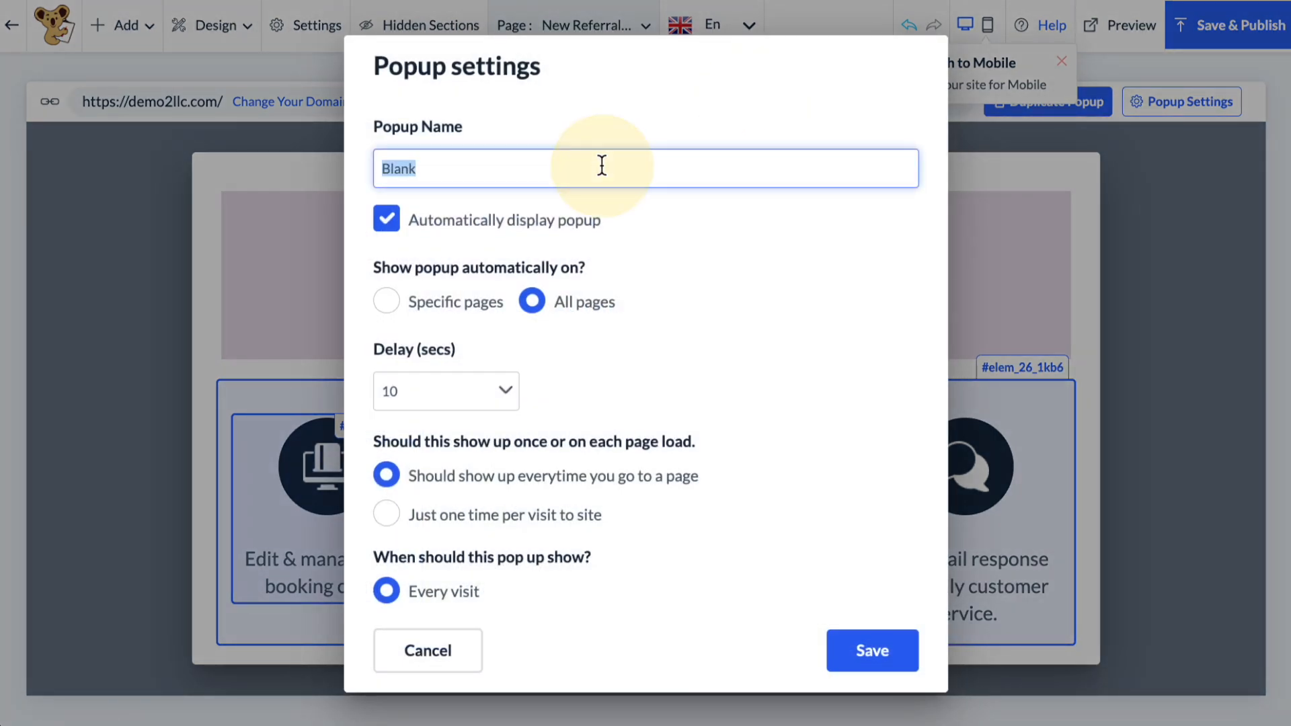
{"action": "key", "text": "BackSpace"}
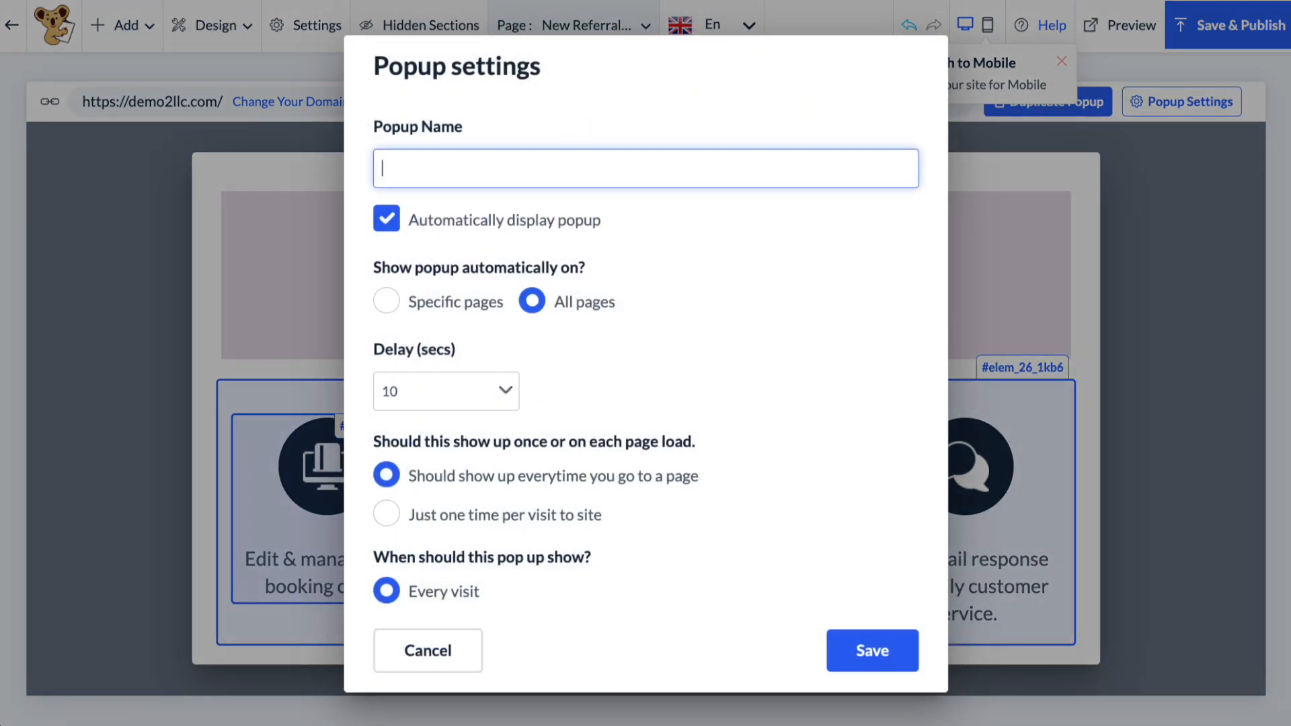
{"action": "type", "text": "Service"}
Examine the popup's automatic display options for pages, delay, repeat frequency and position, keeping all pages and the 10-second delay selected.
{"action": "left_click", "coordinate": [575, 218]}
{"action": "left_click", "coordinate": [513, 337]}
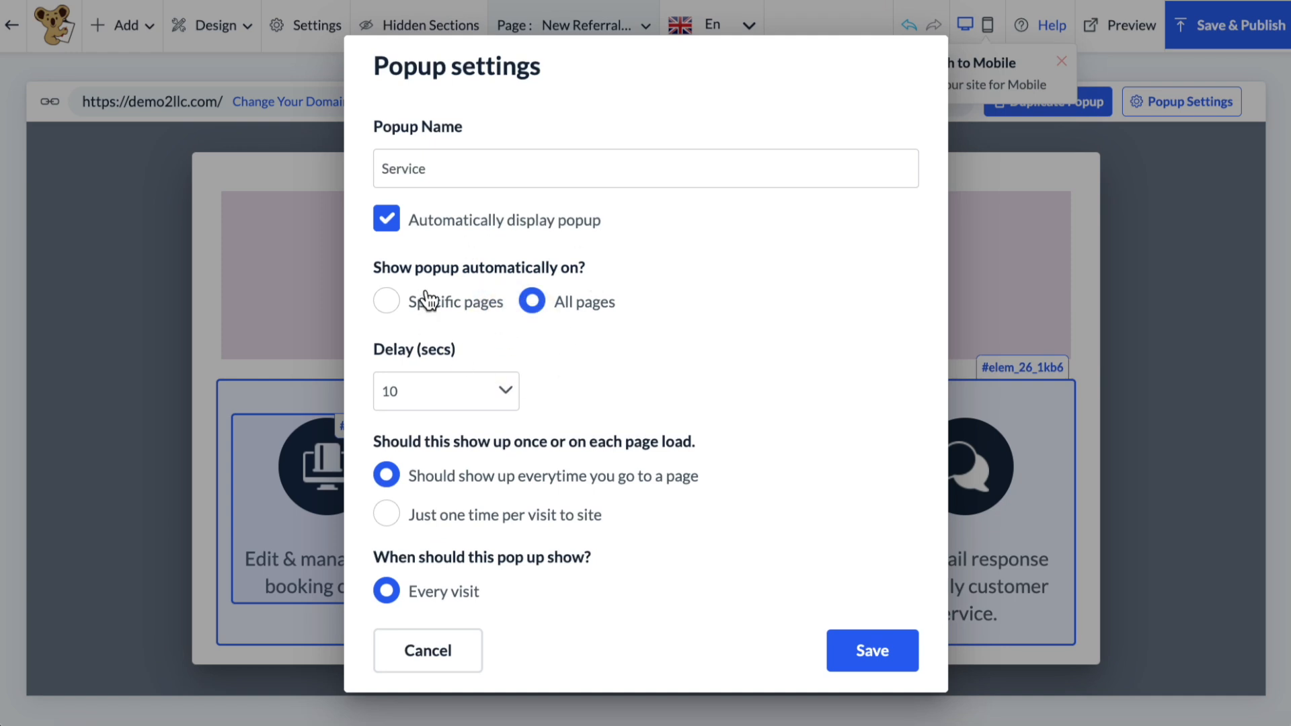
{"action": "left_click", "coordinate": [447, 308]}
{"action": "scroll", "coordinate": [443, 309], "scroll_direction": "down", "scroll_amount": 2}
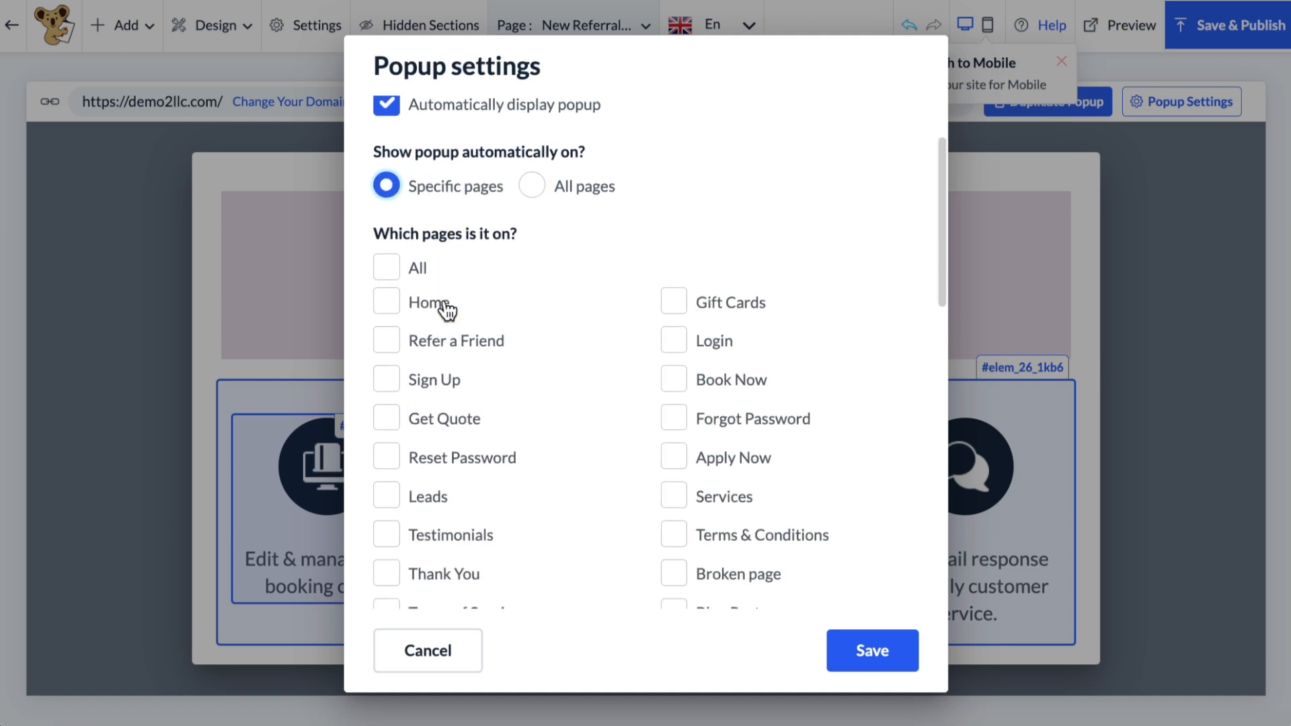
{"action": "left_click", "coordinate": [562, 198]}
{"action": "left_click", "coordinate": [460, 270]}
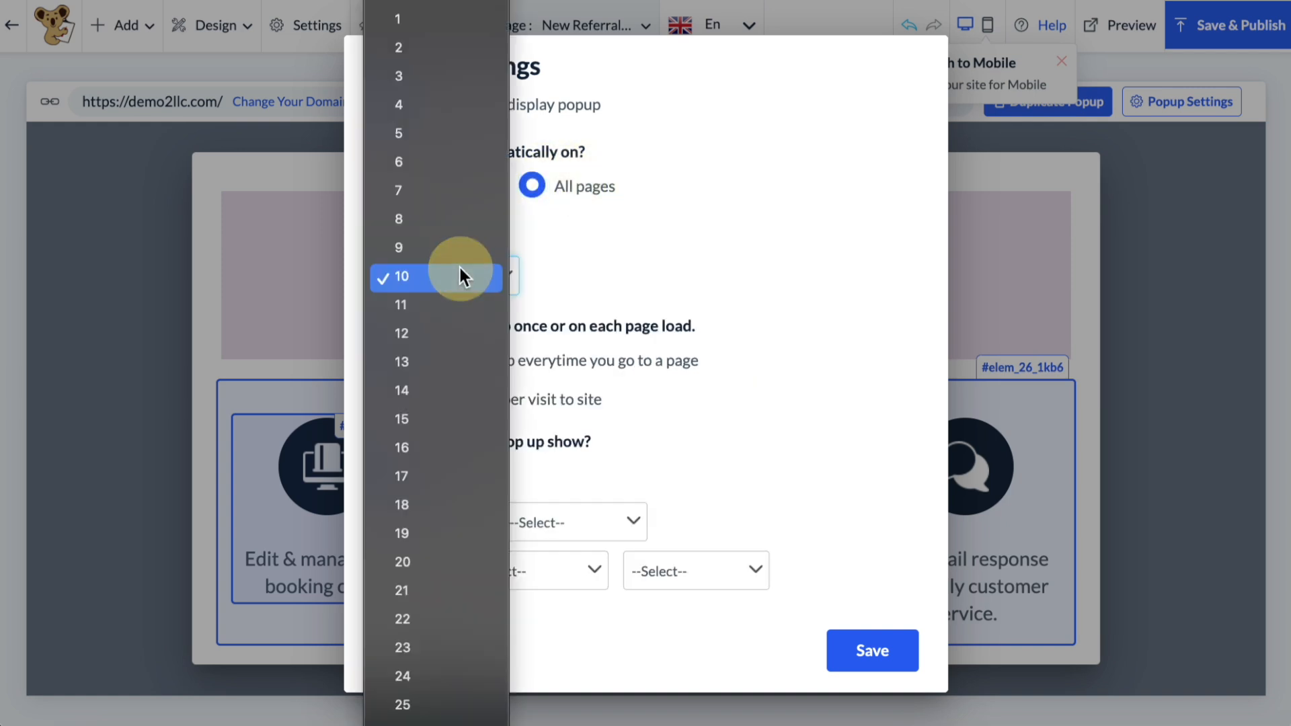
{"action": "left_click", "coordinate": [459, 270]}
{"action": "scroll", "coordinate": [459, 266], "scroll_direction": "down", "scroll_amount": 2}
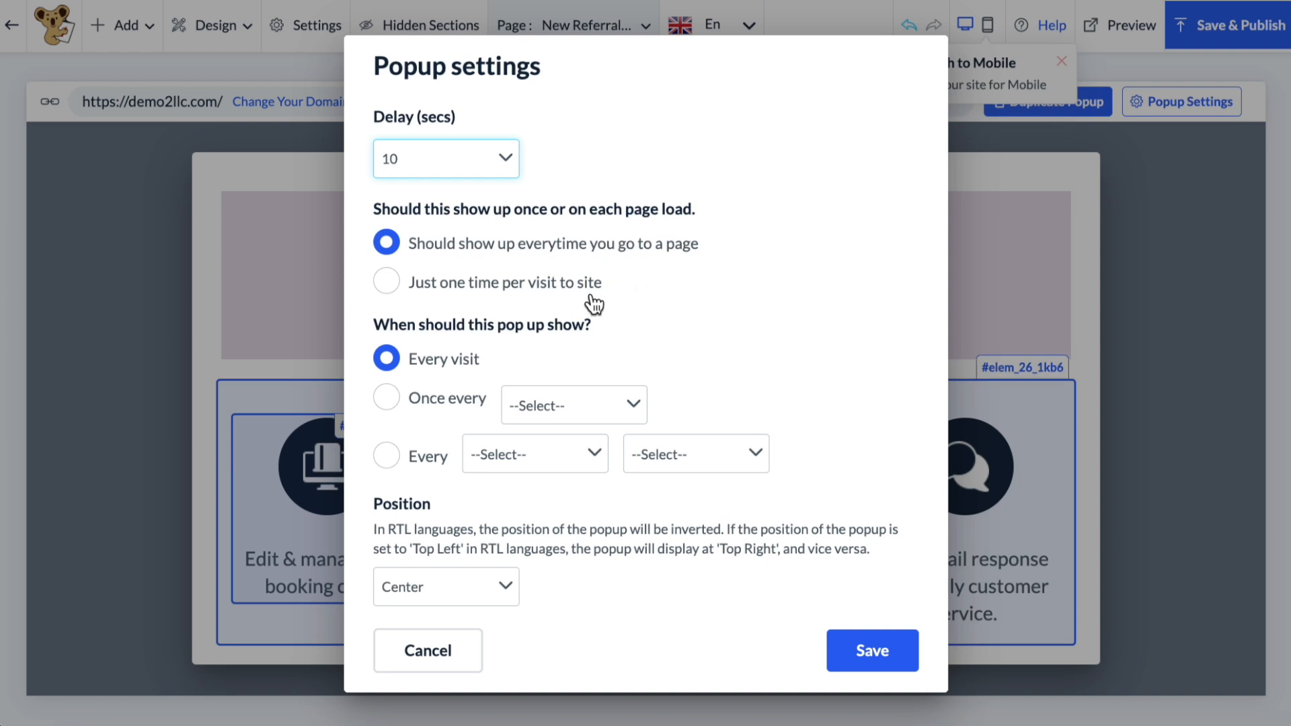
{"action": "scroll", "coordinate": [623, 297], "scroll_direction": "down", "scroll_amount": 1}
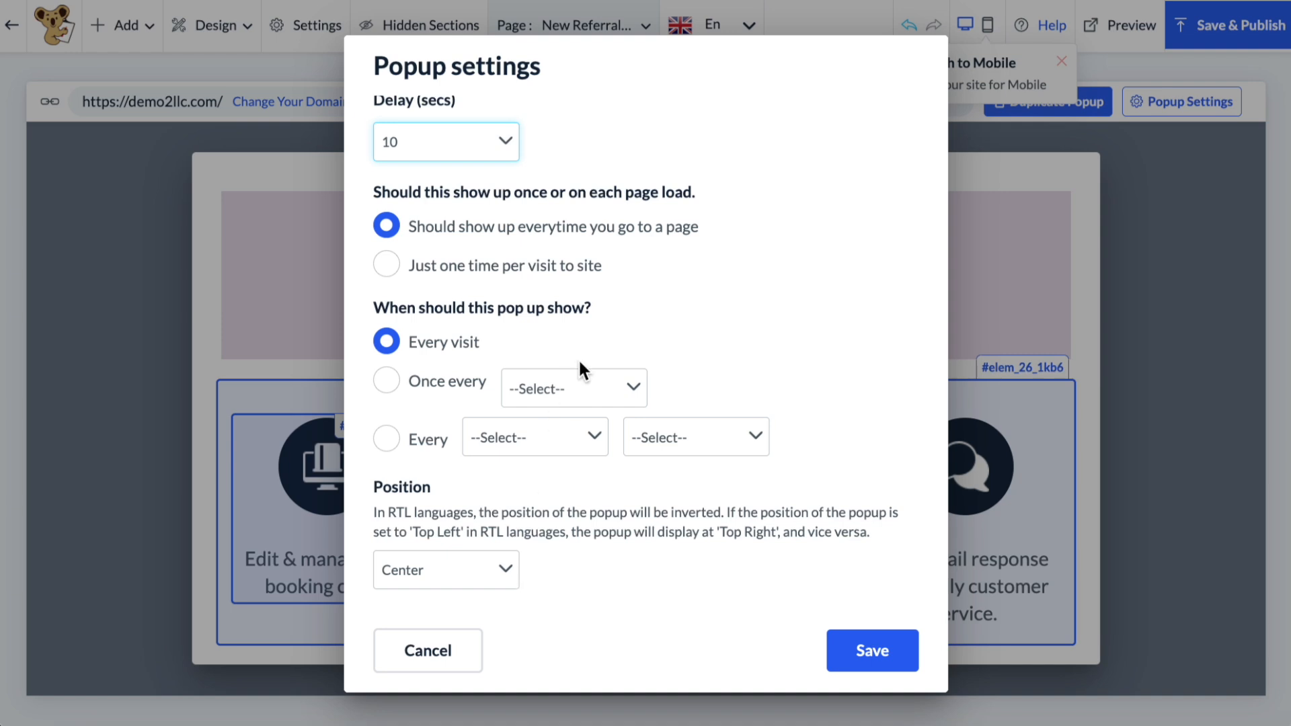
{"action": "scroll", "coordinate": [578, 358], "scroll_direction": "up", "scroll_amount": 3}
{"action": "scroll", "coordinate": [578, 357], "scroll_direction": "up", "scroll_amount": 1}
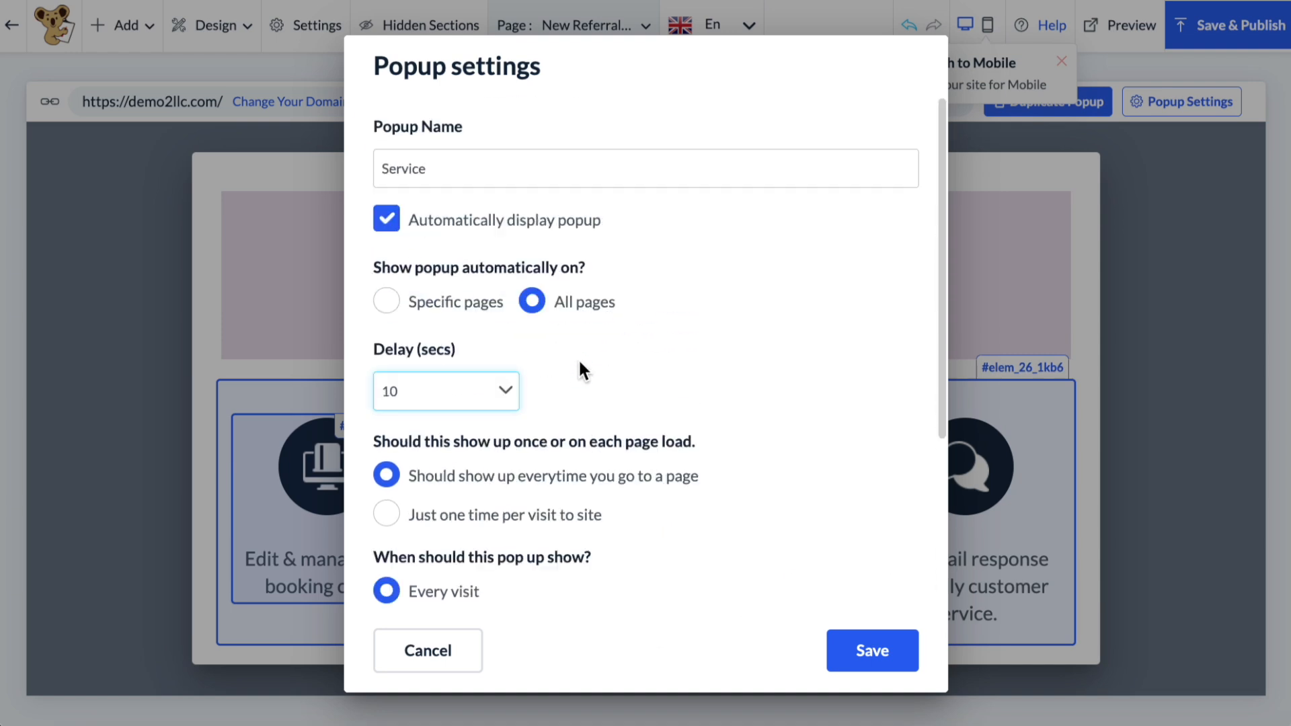
Turn off automatic display for the "Service" popup and save its settings.
{"action": "left_click", "coordinate": [536, 223]}
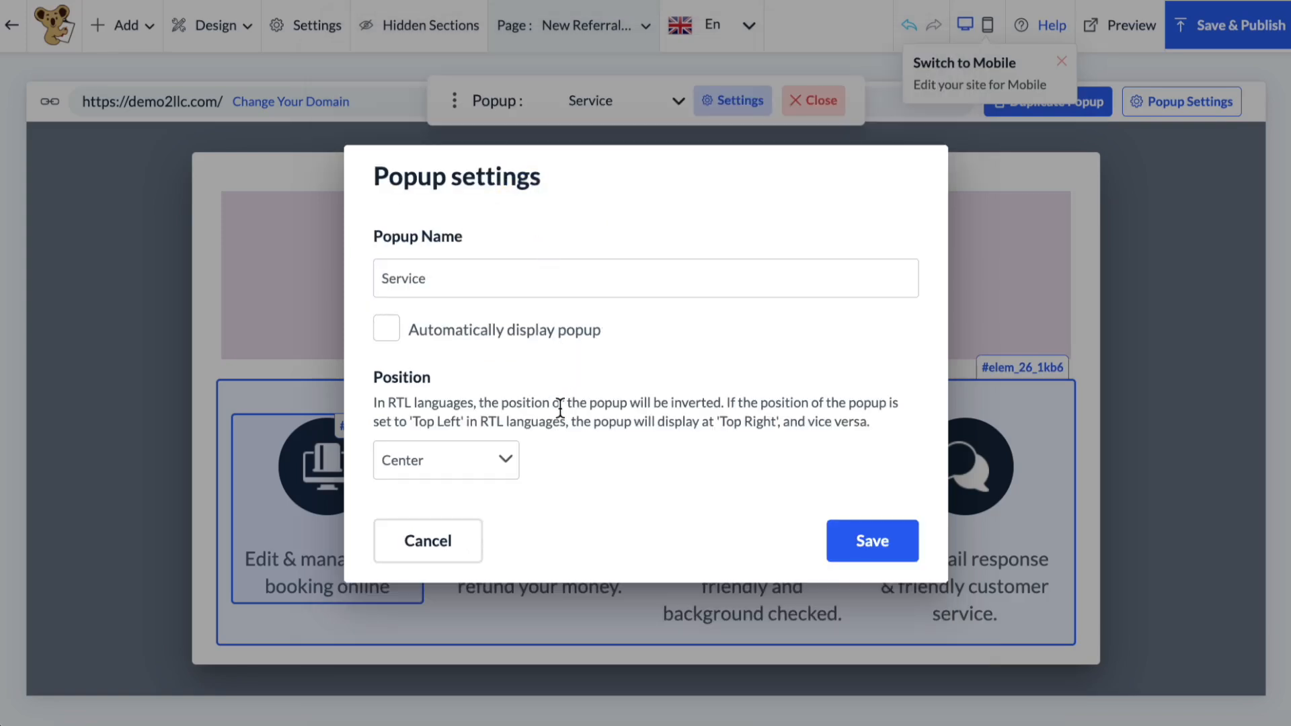
{"action": "left_click", "coordinate": [886, 541]}
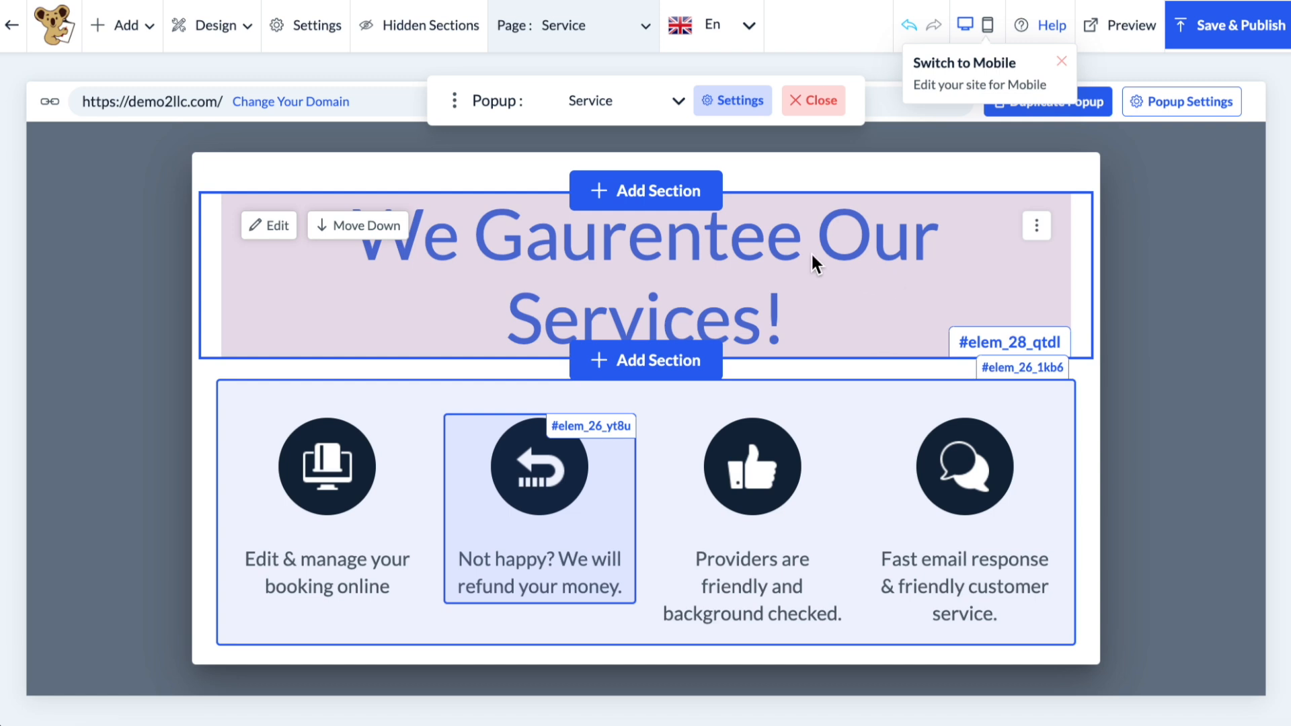
View the site's design settings for custom colors, fonts and custom CSS, and close them without changes.
{"action": "left_click", "coordinate": [221, 32]}
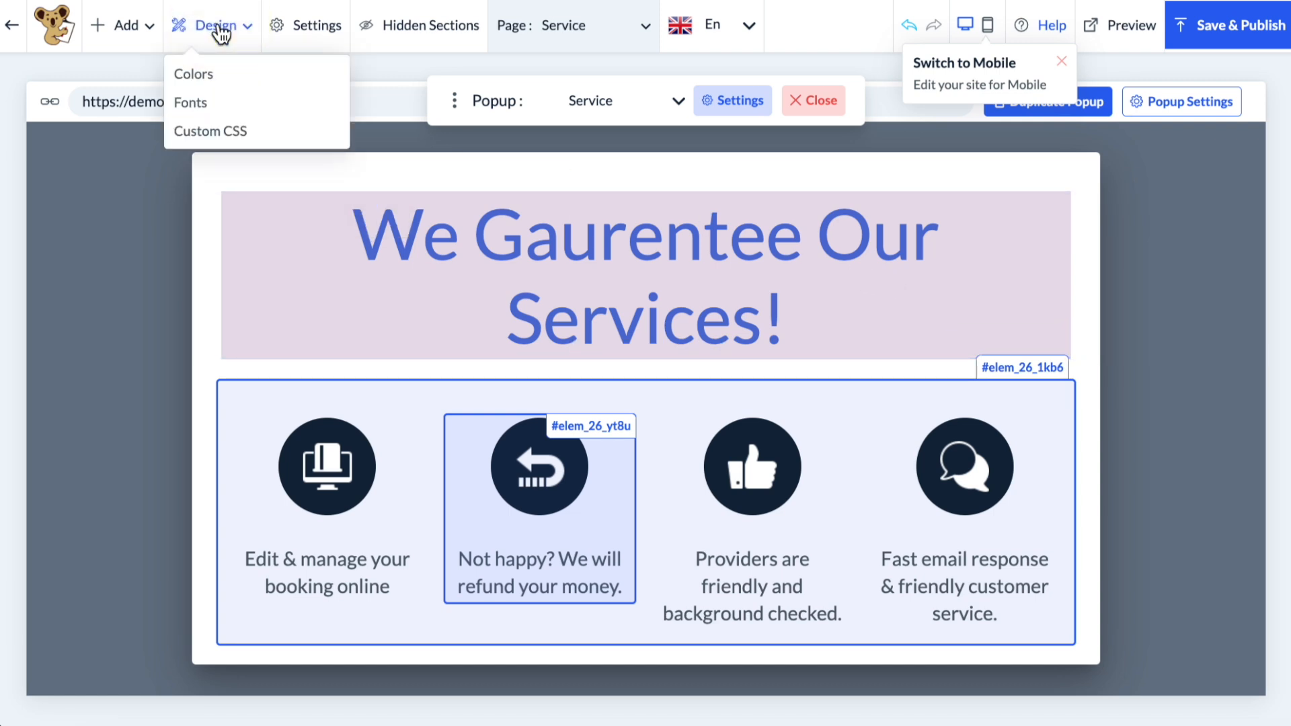
{"action": "left_click", "coordinate": [222, 74]}
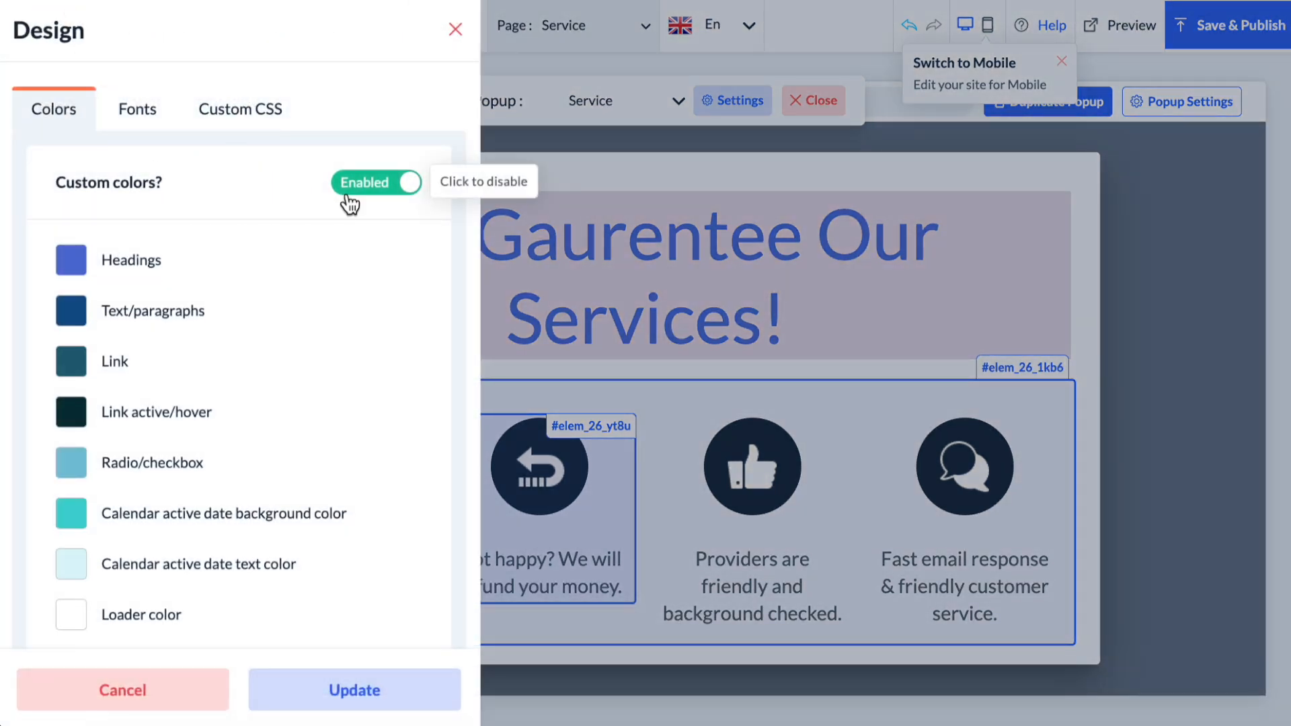
{"action": "scroll", "coordinate": [178, 249], "scroll_direction": "down", "scroll_amount": 1}
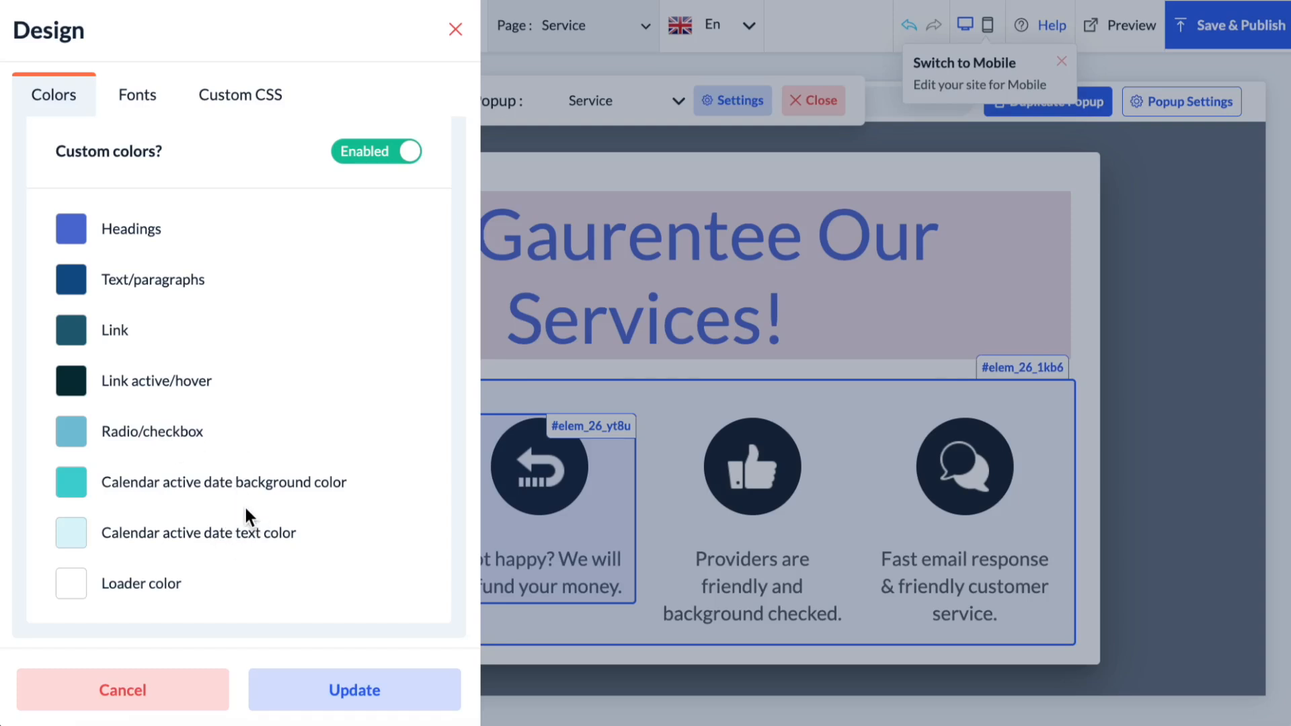
{"action": "left_click", "coordinate": [136, 109]}
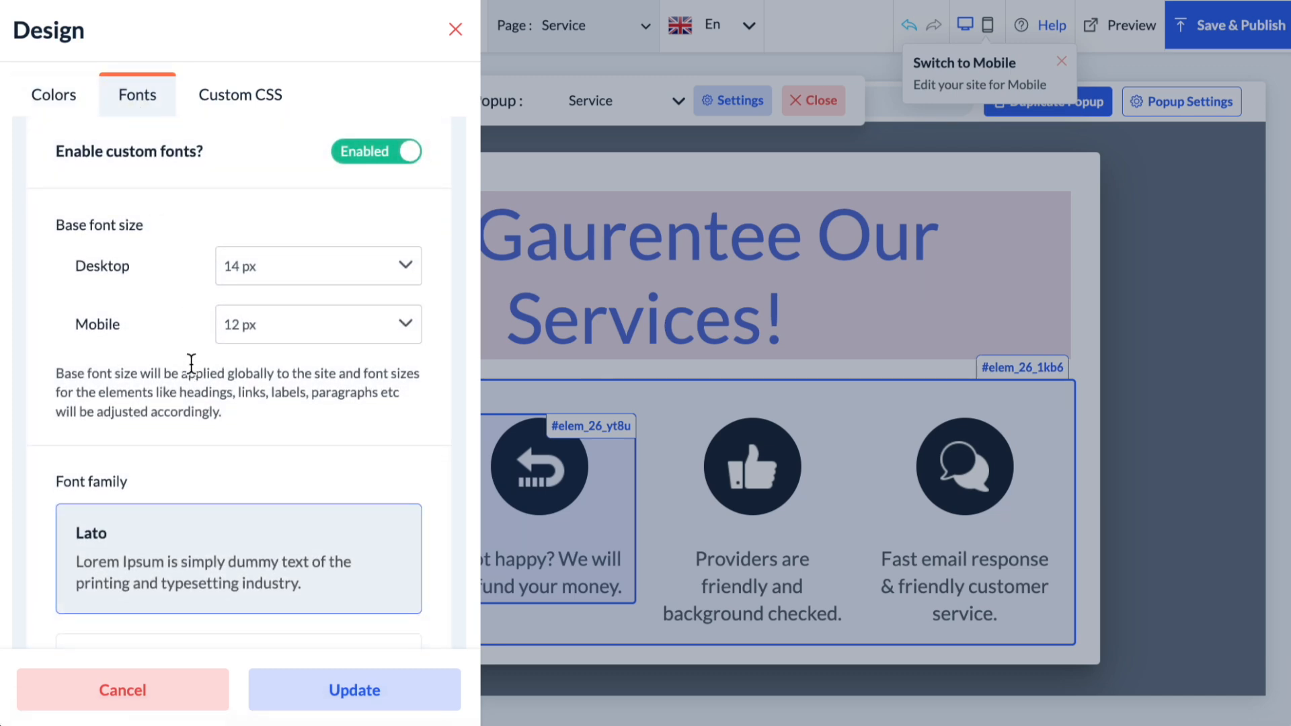
{"action": "left_click", "coordinate": [268, 99]}
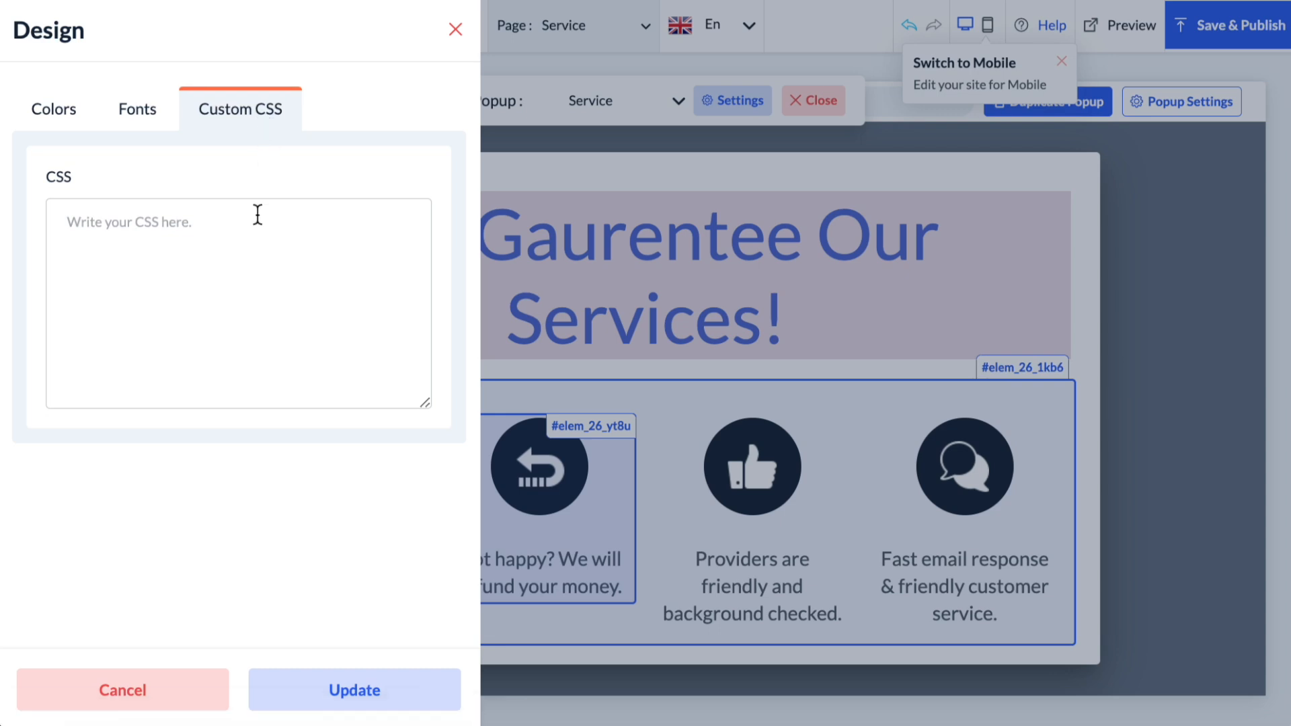
{"action": "left_click", "coordinate": [456, 31]}
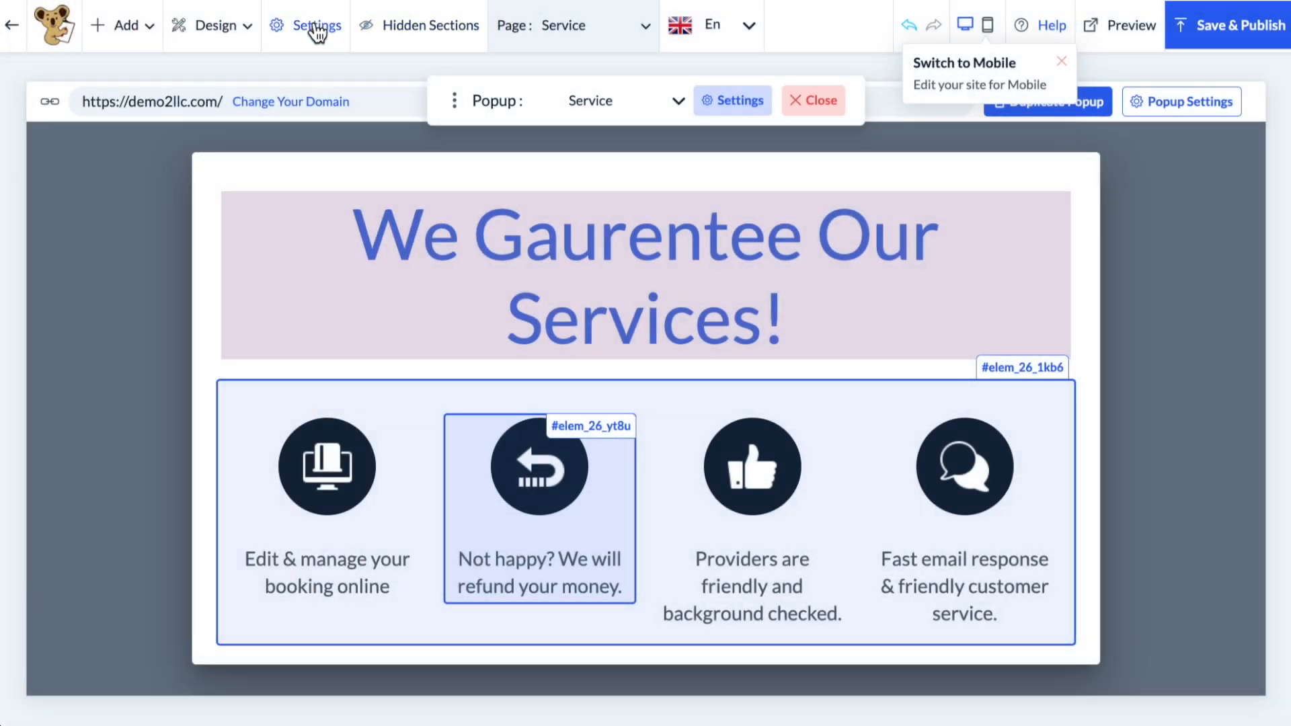
Open the entire website settings and examine the general options for the Facebook share image, favicon, menu logout link and provider app download.
{"action": "left_click", "coordinate": [316, 30]}
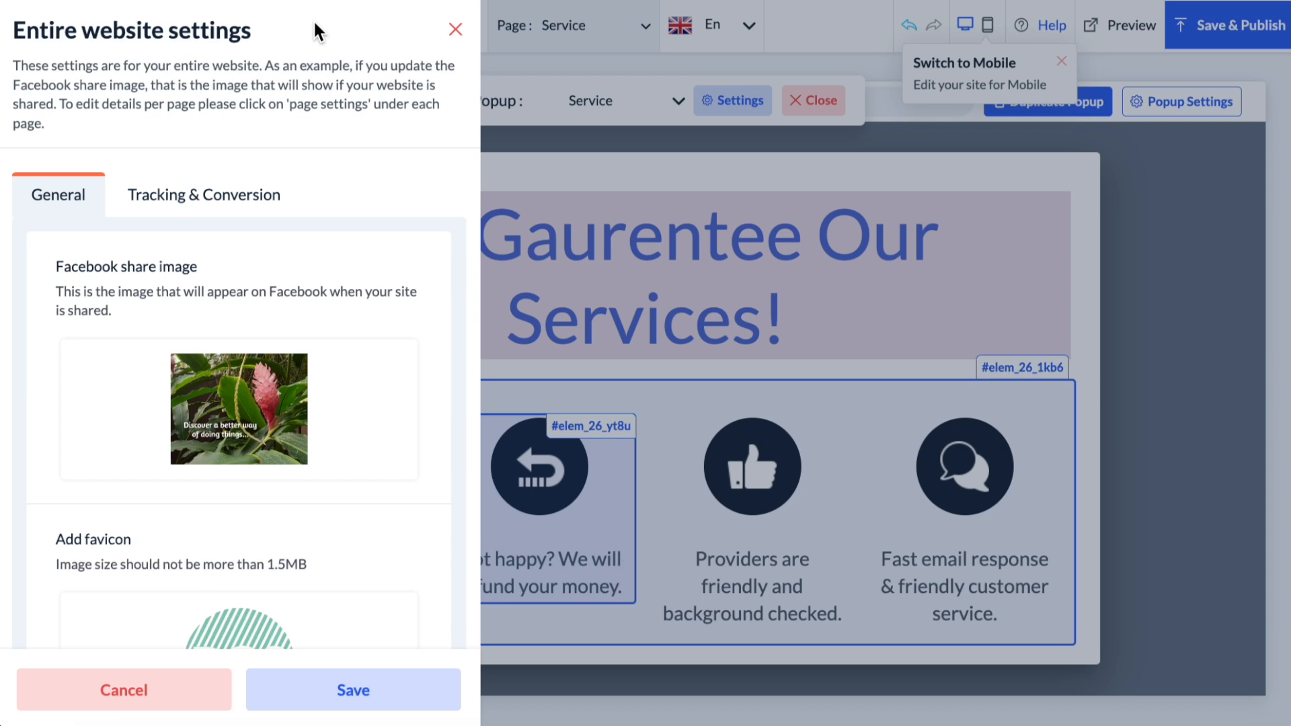
{"action": "mouse_move", "coordinate": [395, 397]}
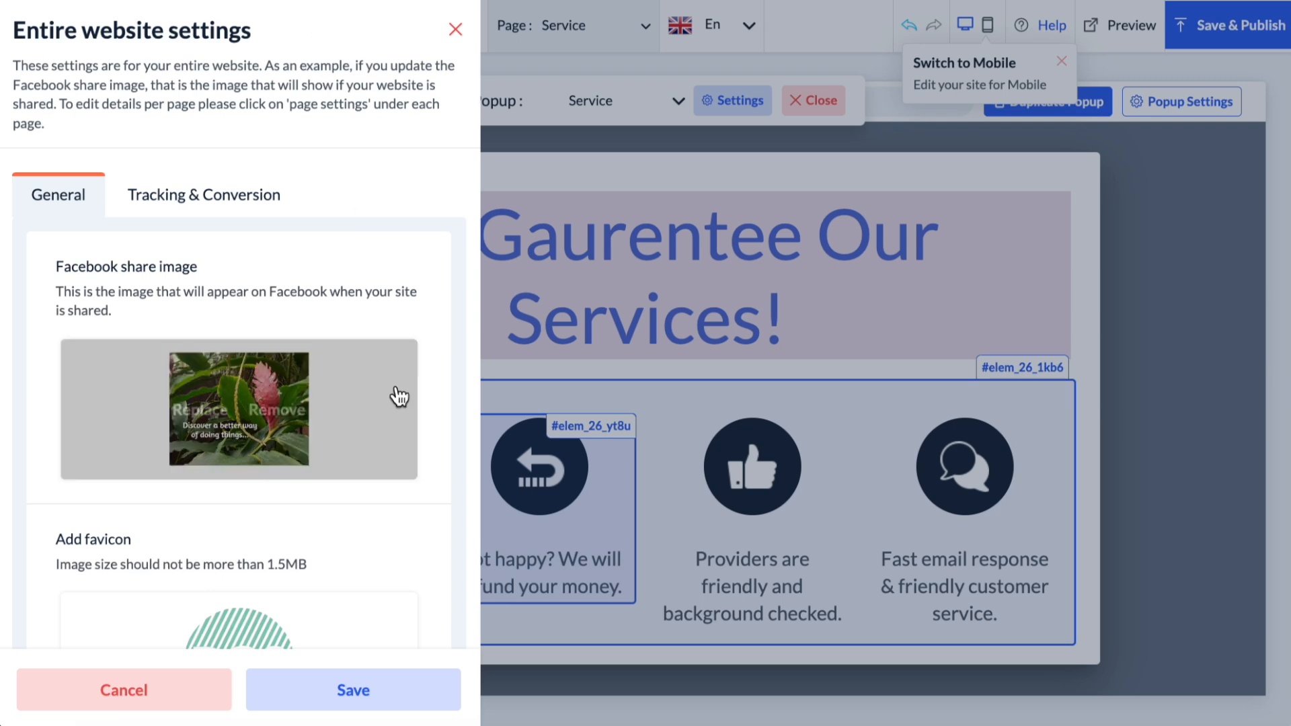
{"action": "scroll", "coordinate": [357, 383], "scroll_direction": "down", "scroll_amount": 2}
{"action": "scroll", "coordinate": [354, 386], "scroll_direction": "down", "scroll_amount": 4}
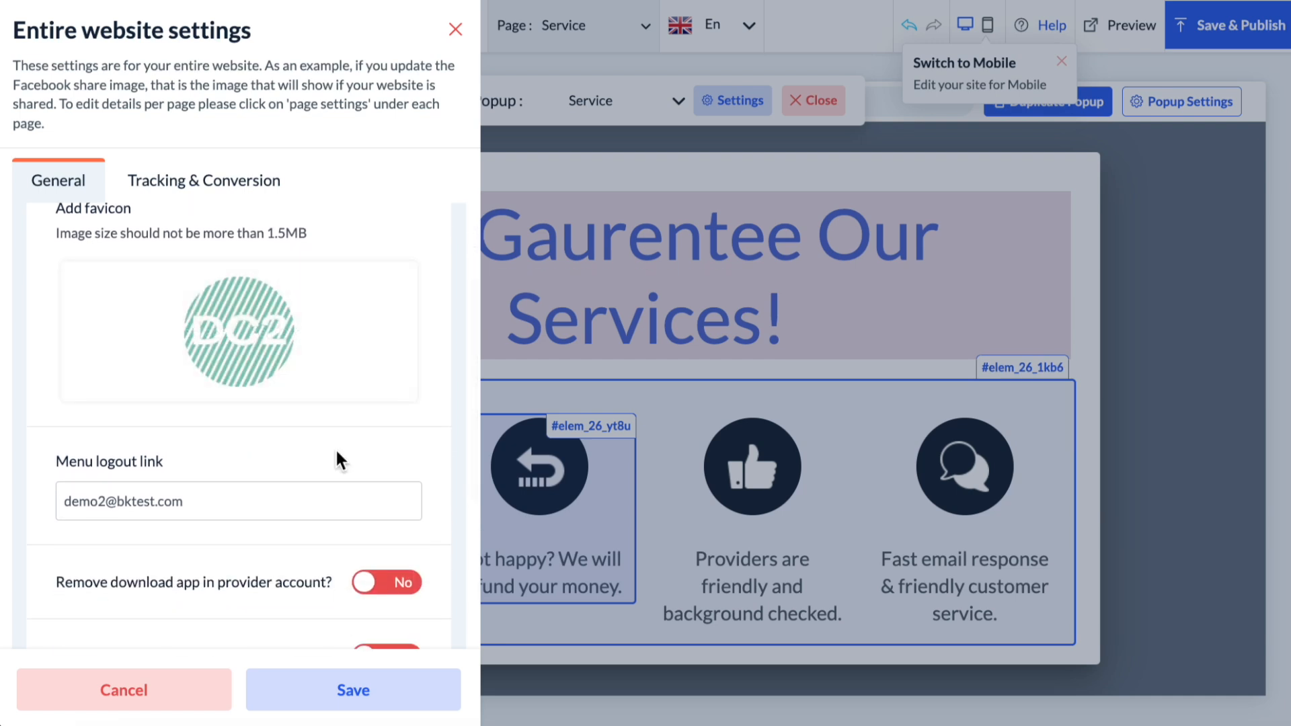
{"action": "scroll", "coordinate": [336, 453], "scroll_direction": "down", "scroll_amount": 1}
{"action": "scroll", "coordinate": [337, 453], "scroll_direction": "down", "scroll_amount": 1}
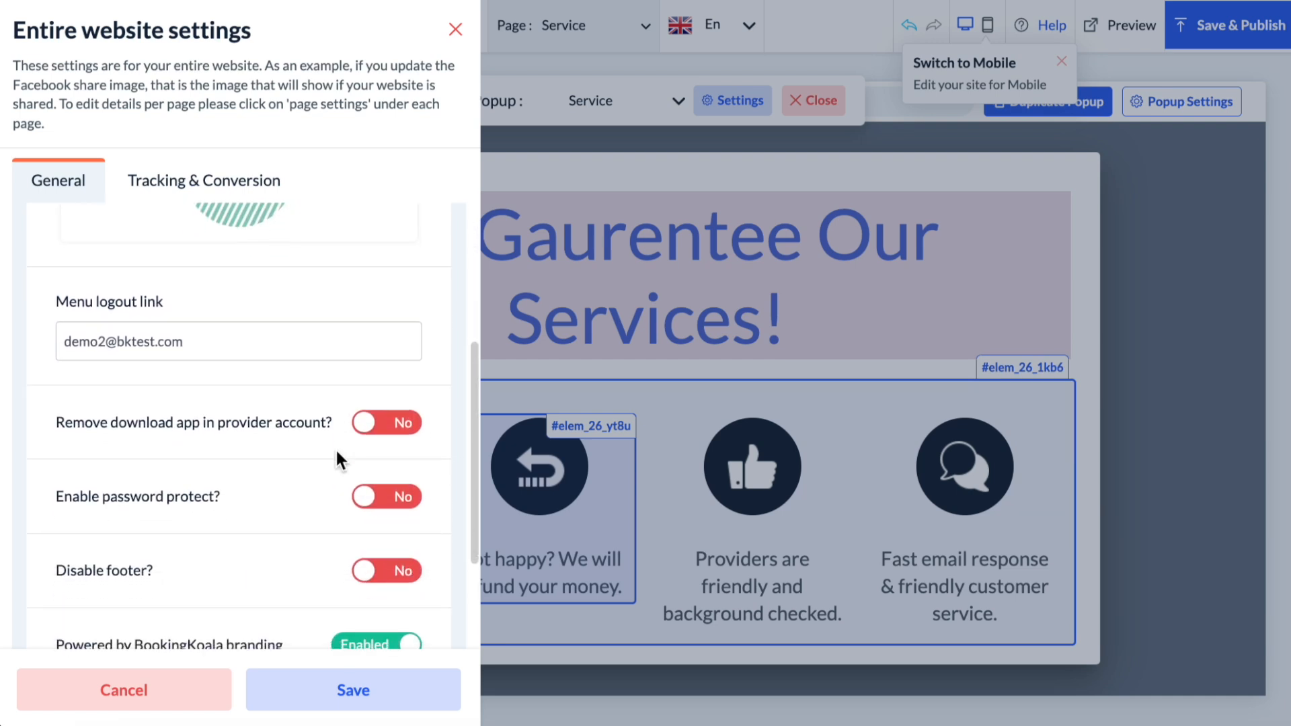
{"action": "scroll", "coordinate": [336, 460], "scroll_direction": "down", "scroll_amount": 1}
{"action": "scroll", "coordinate": [337, 454], "scroll_direction": "down", "scroll_amount": 1}
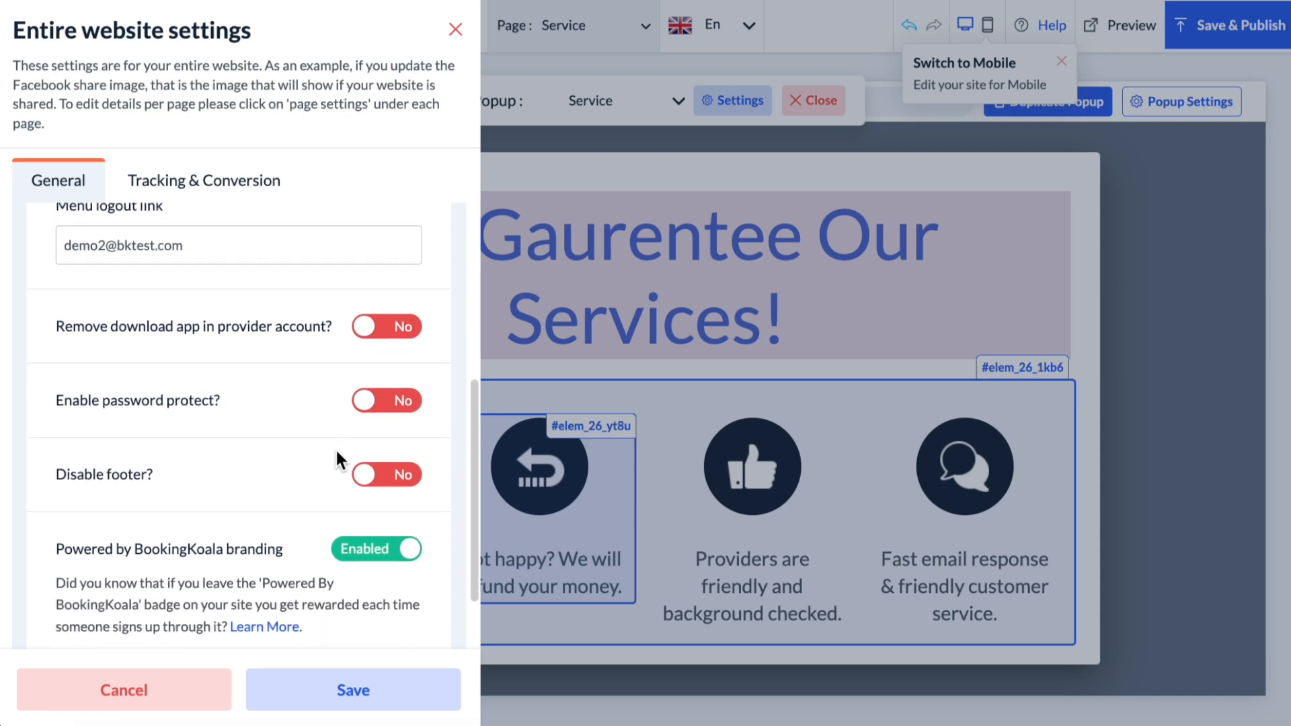
Enable password protection for the website and enter the visitor message "Under construction: please enter password!".
{"action": "left_click", "coordinate": [402, 402]}
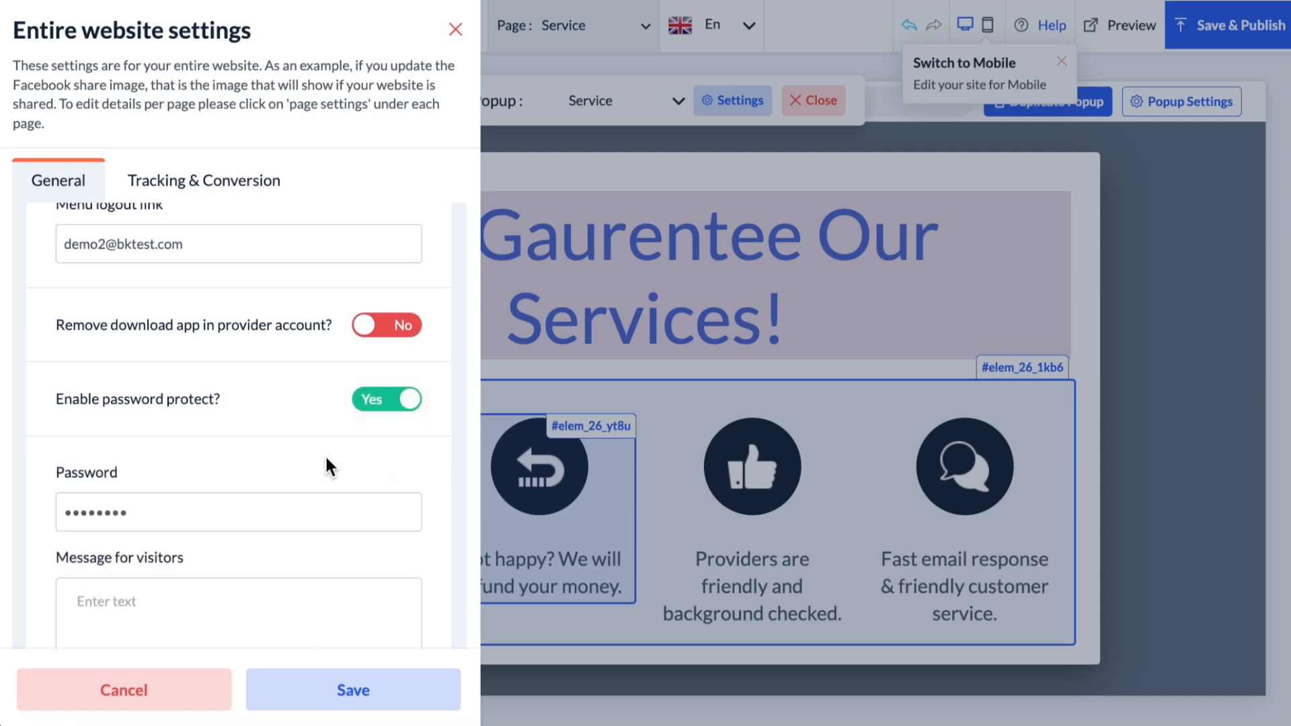
{"action": "scroll", "coordinate": [327, 457], "scroll_direction": "down", "scroll_amount": 1}
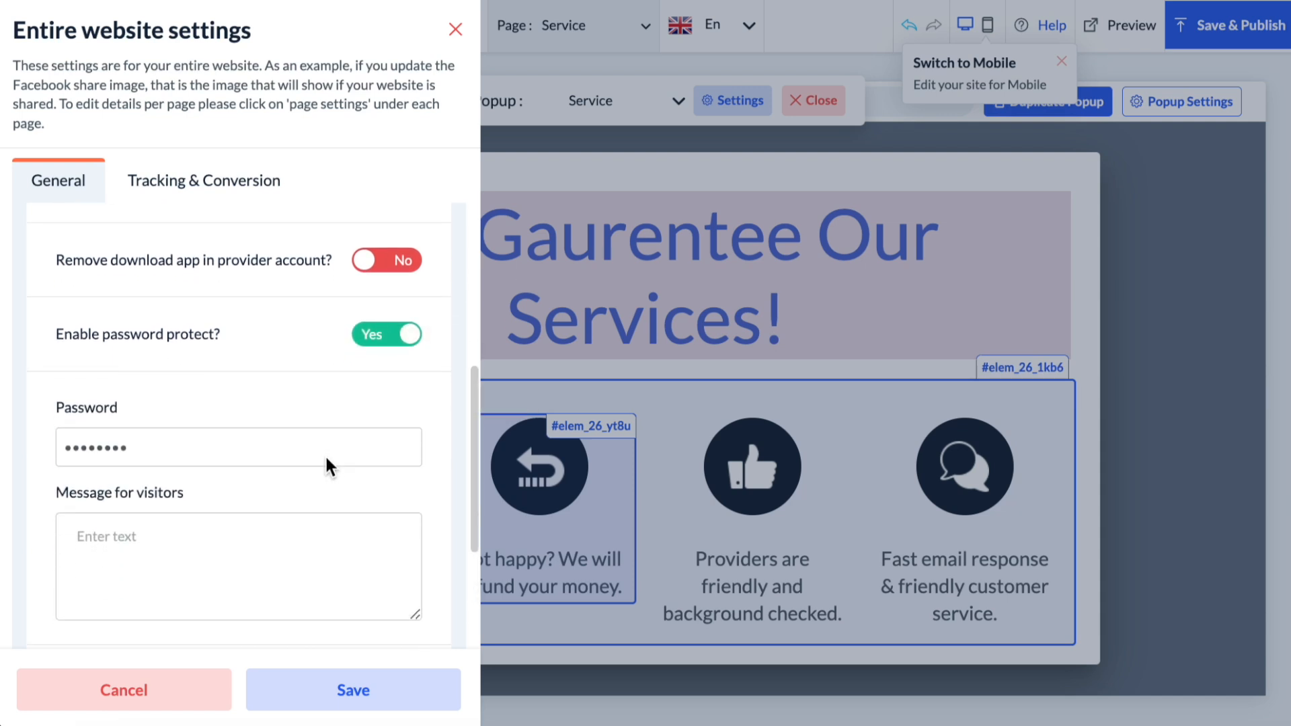
{"action": "left_click", "coordinate": [254, 587]}
{"action": "type", "text": "Under construction"}
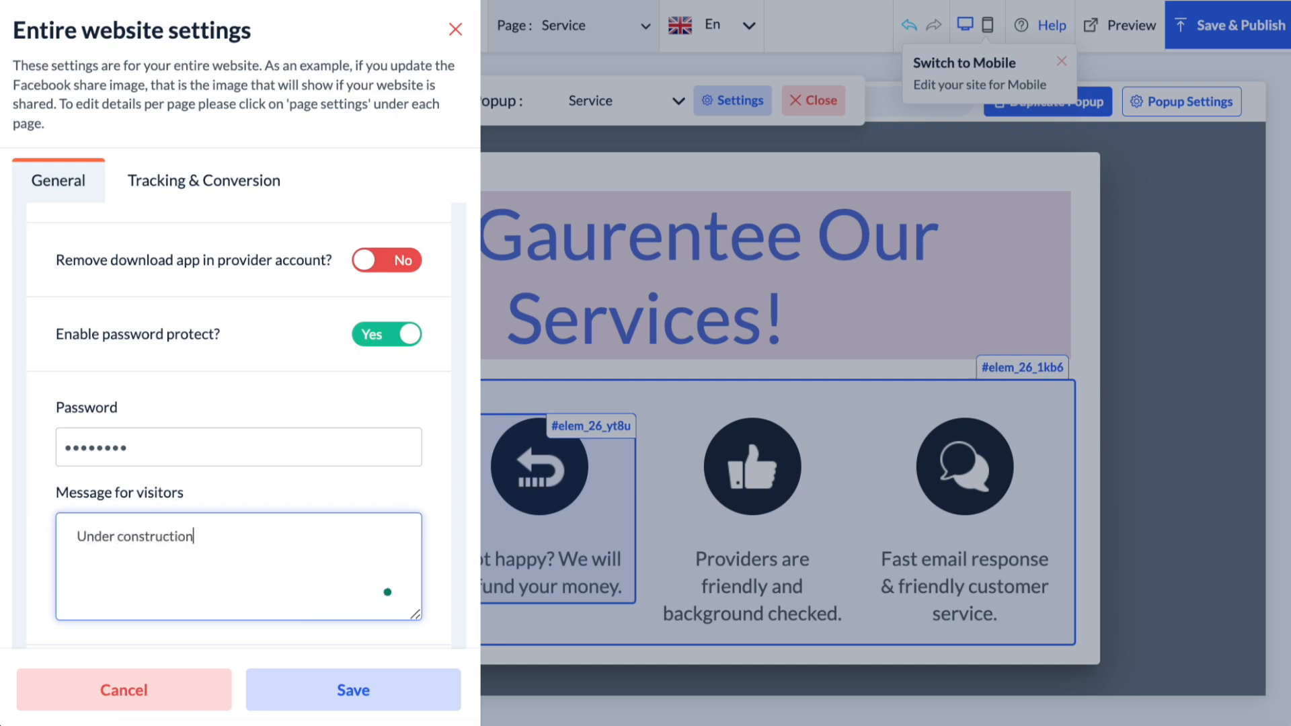
{"action": "type", "text": ": please enter passwor"}
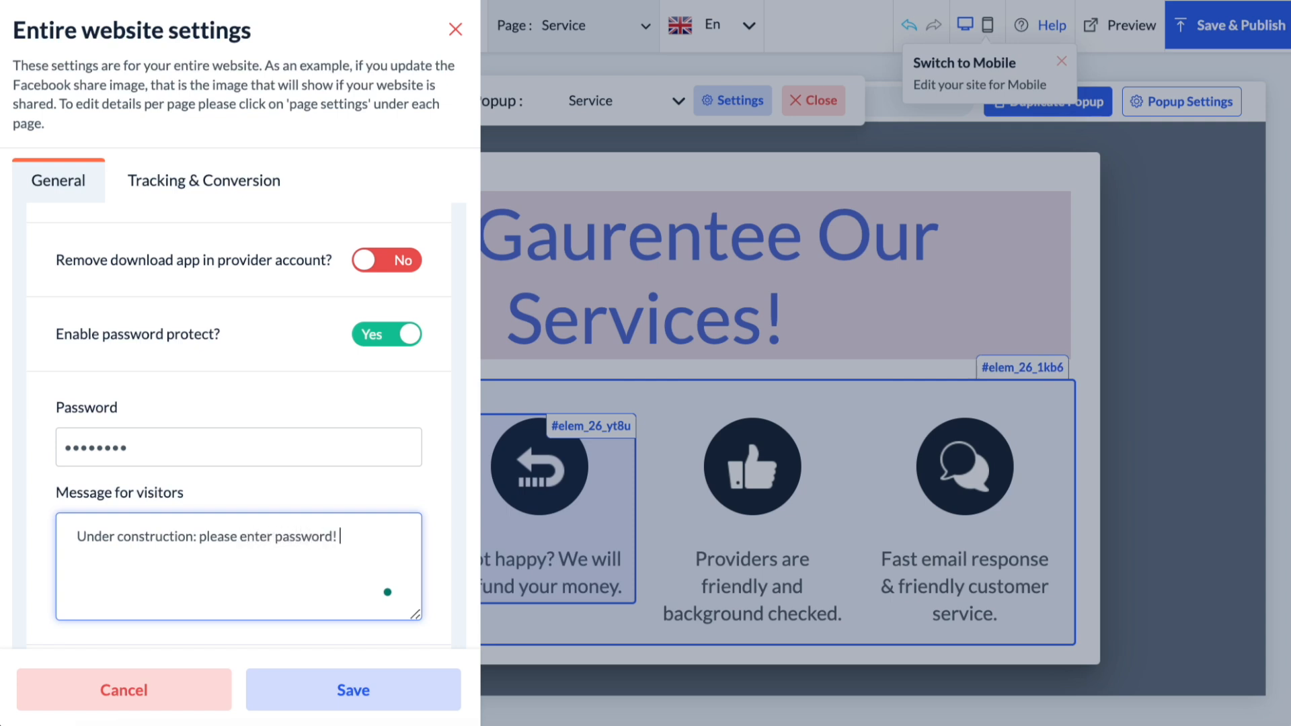
{"action": "type", "text": "d!"}
Review the remaining general website options for disabling the footer, BookingKoala branding, branding color and the sitemap URL.
{"action": "scroll", "coordinate": [216, 447], "scroll_direction": "down", "scroll_amount": 3}
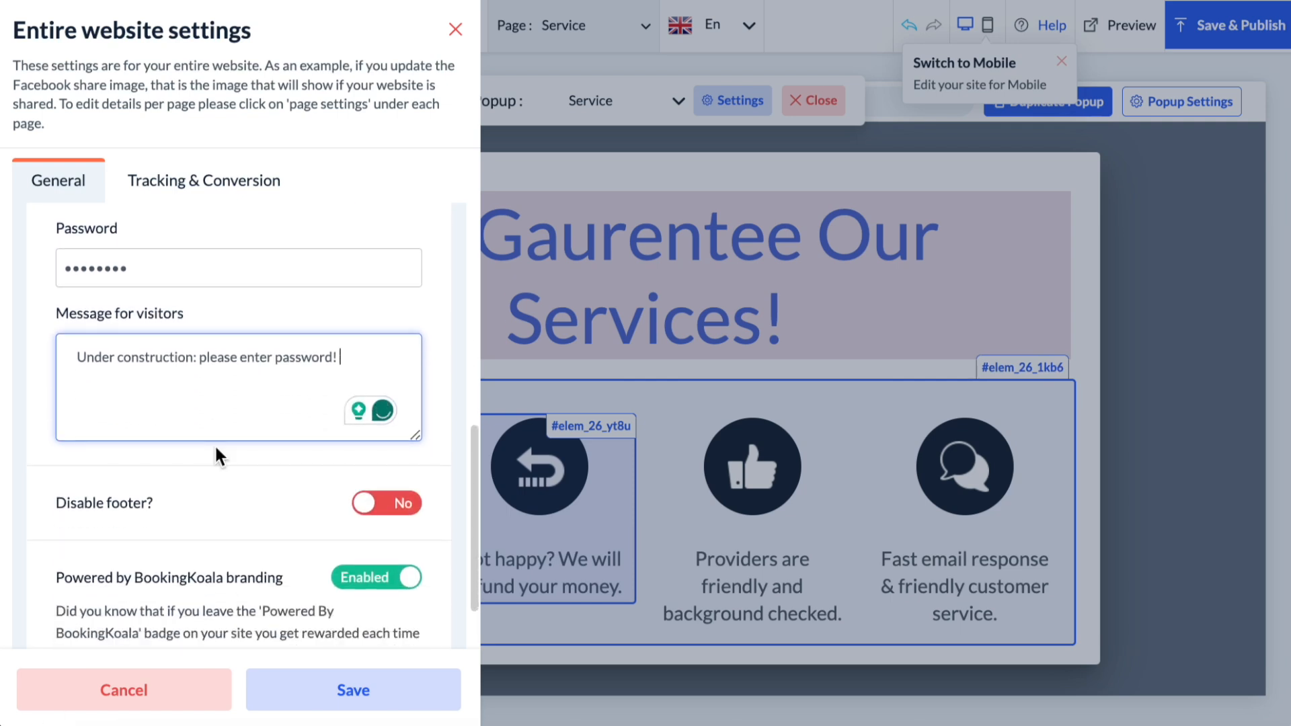
{"action": "scroll", "coordinate": [215, 443], "scroll_direction": "down", "scroll_amount": 1}
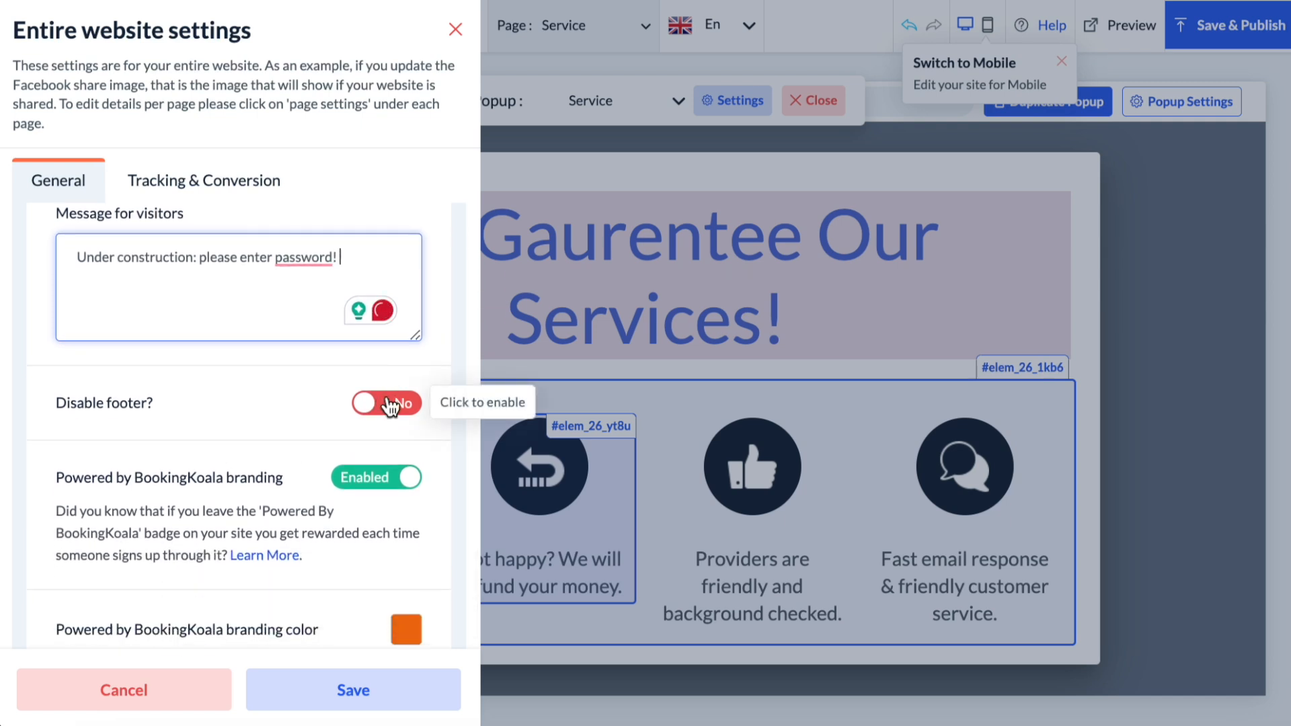
{"action": "scroll", "coordinate": [374, 398], "scroll_direction": "down", "scroll_amount": 2}
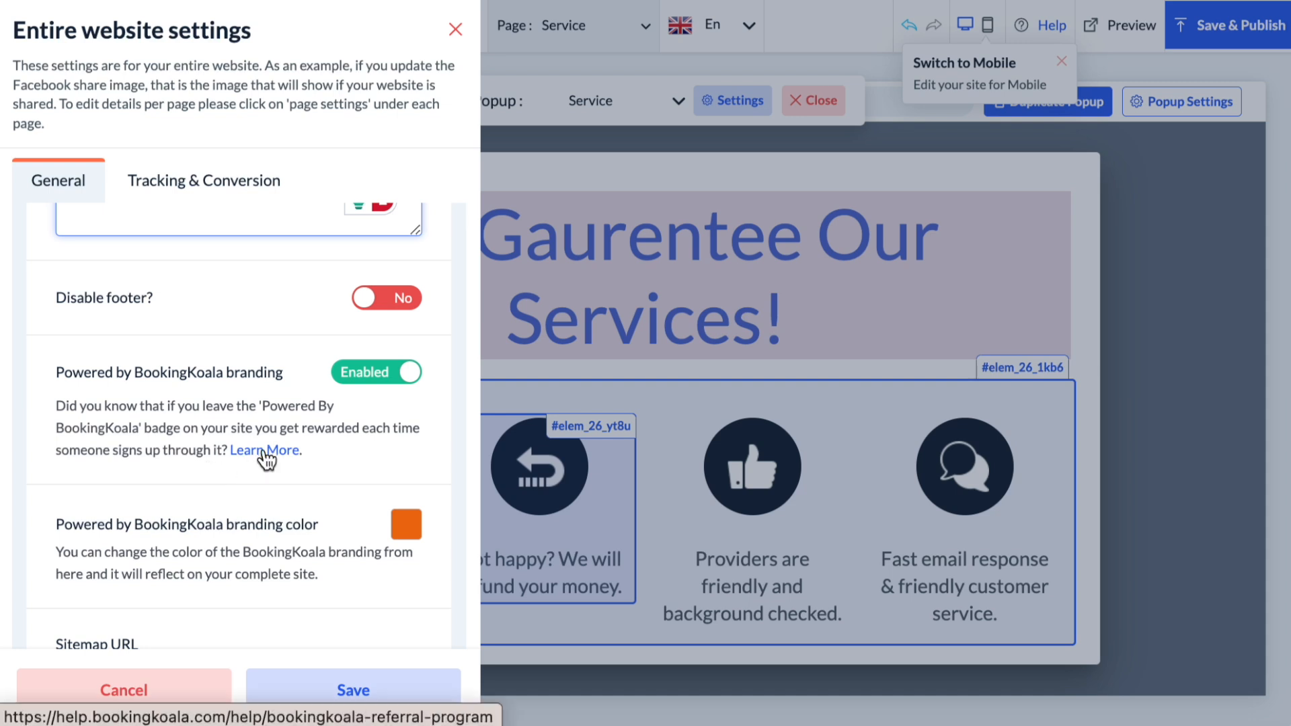
{"action": "scroll", "coordinate": [263, 451], "scroll_direction": "down", "scroll_amount": 2}
{"action": "scroll", "coordinate": [264, 449], "scroll_direction": "down", "scroll_amount": 1}
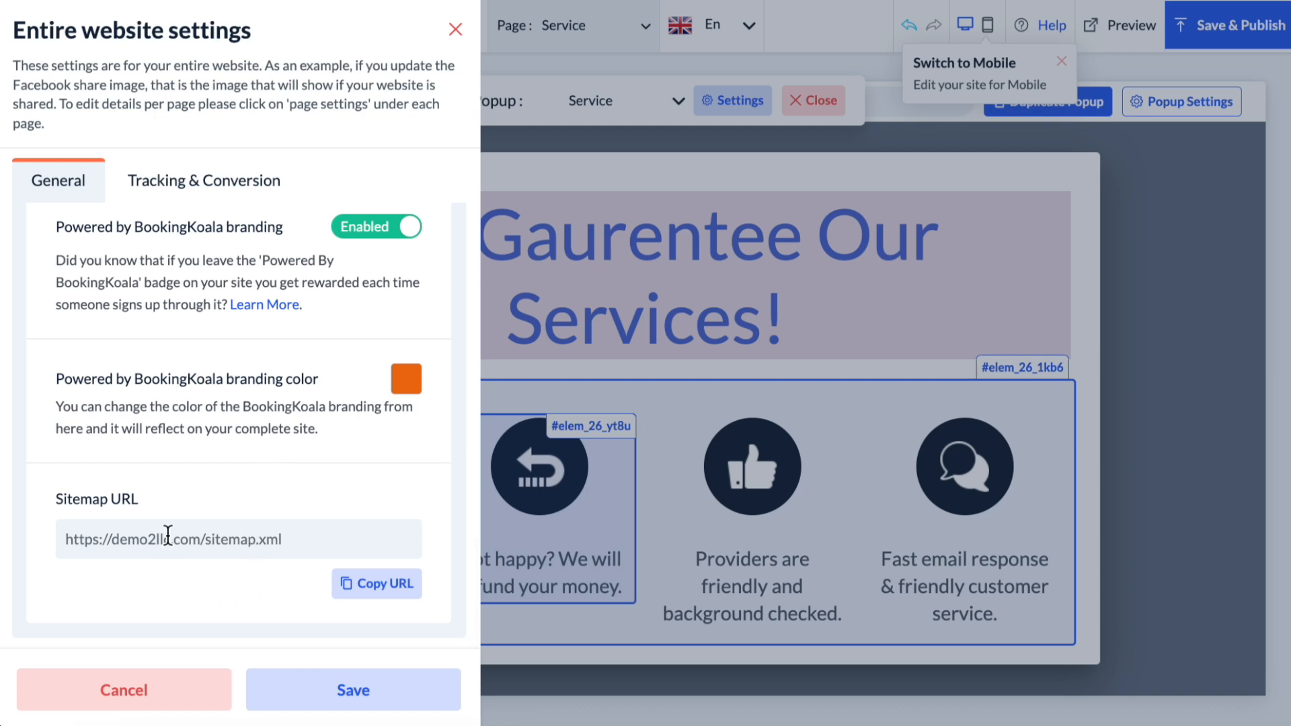
Examine the tracking and conversion settings from Google Analytics and Facebook pixel to header and footer code, and close the website settings without saving.
{"action": "left_click", "coordinate": [212, 192]}
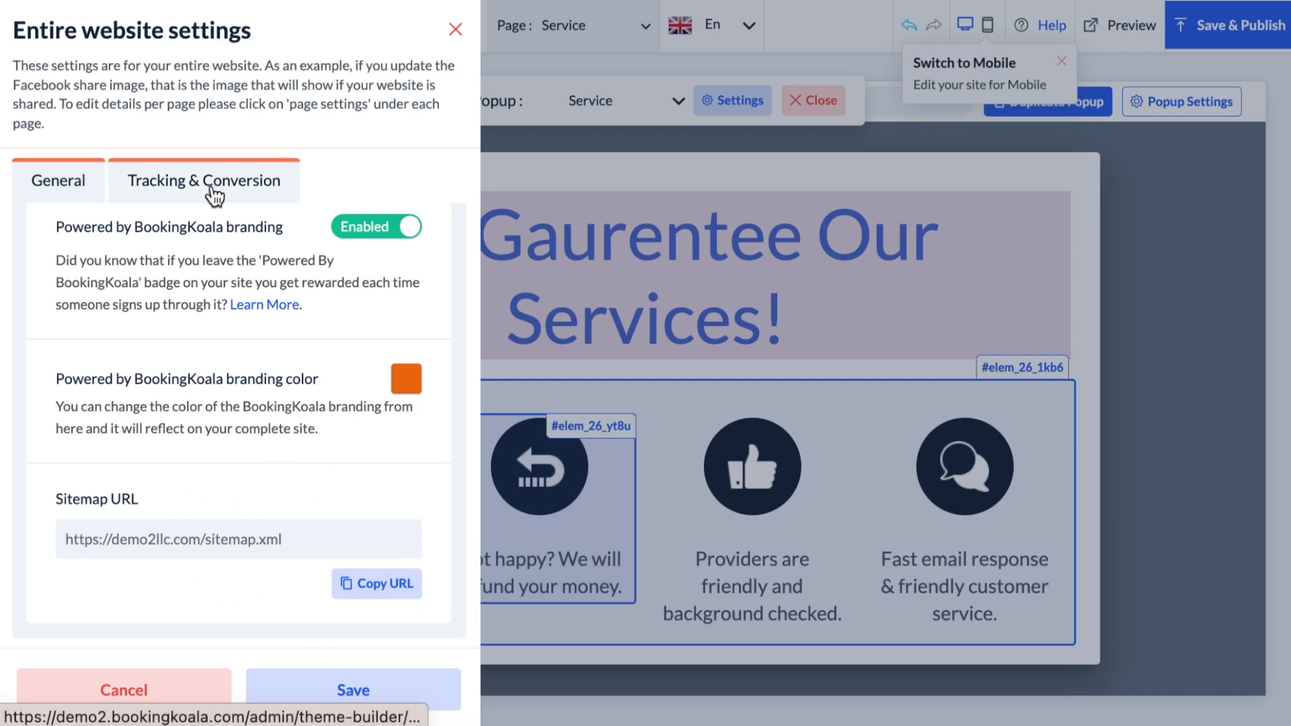
{"action": "scroll", "coordinate": [224, 248], "scroll_direction": "up", "scroll_amount": 10}
{"action": "scroll", "coordinate": [225, 250], "scroll_direction": "up", "scroll_amount": 3}
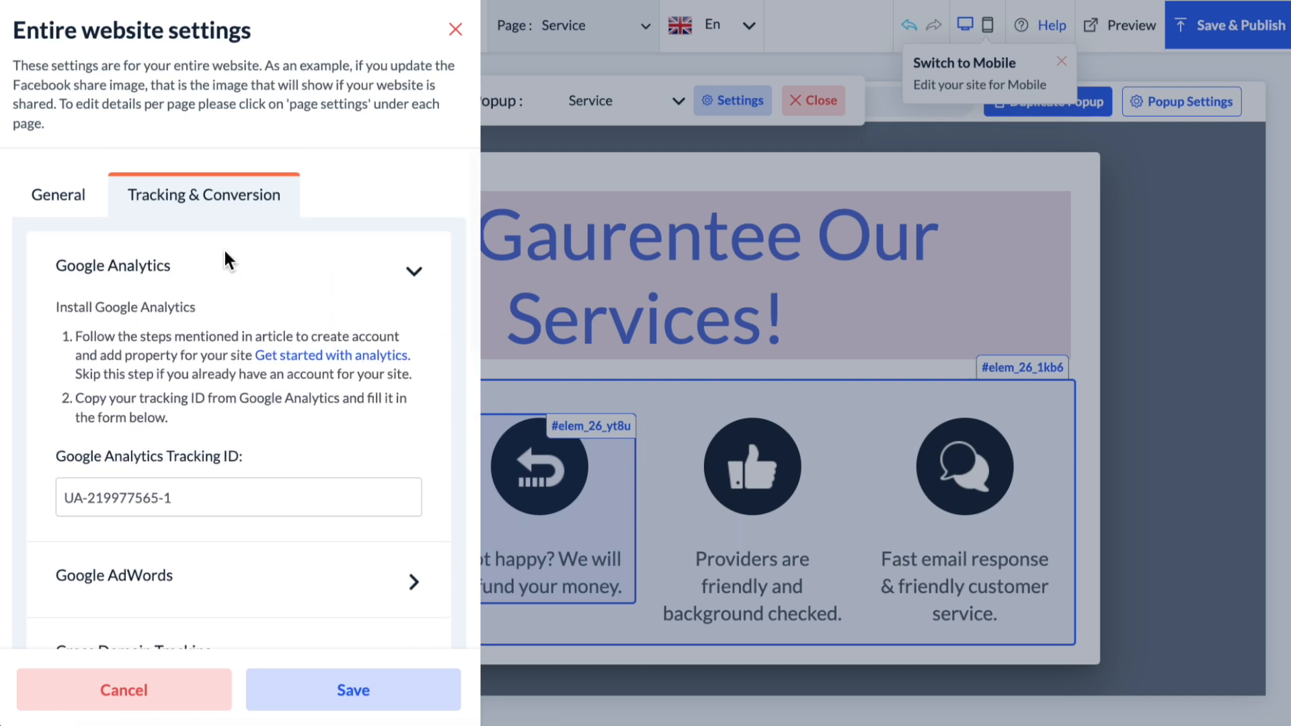
{"action": "scroll", "coordinate": [255, 269], "scroll_direction": "down", "scroll_amount": 1}
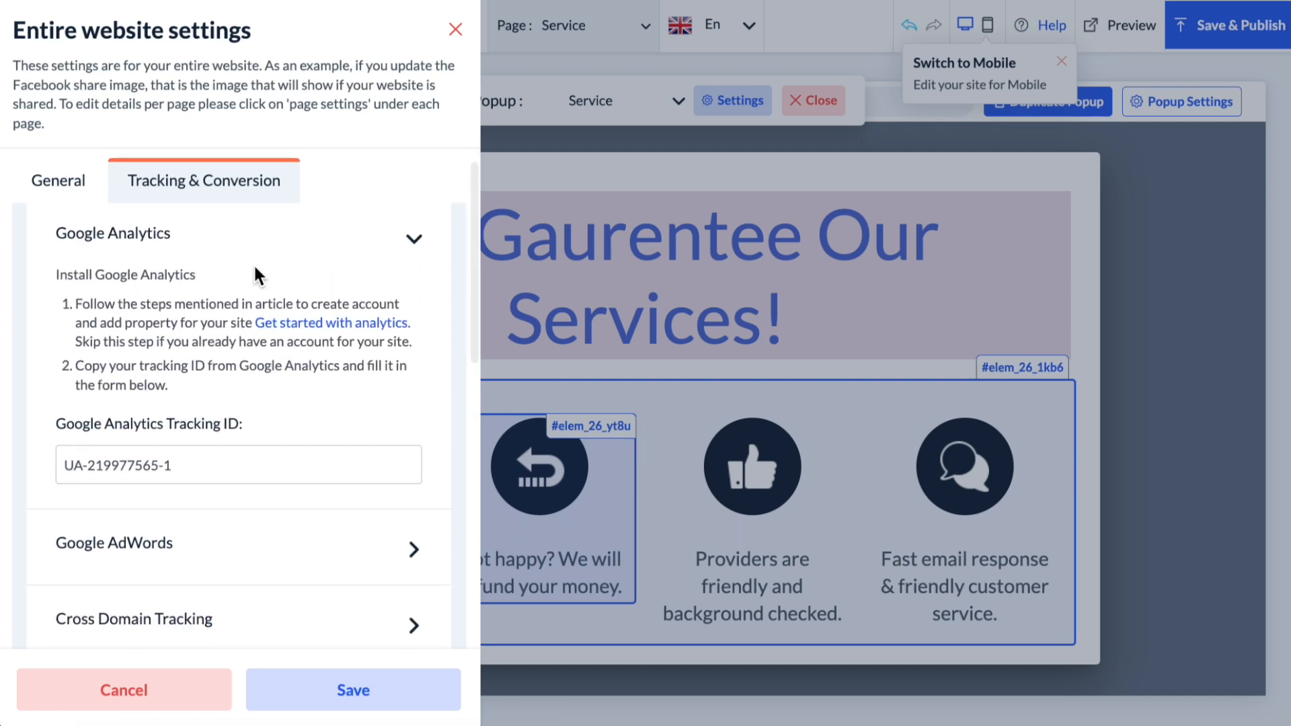
{"action": "scroll", "coordinate": [255, 269], "scroll_direction": "down", "scroll_amount": 5}
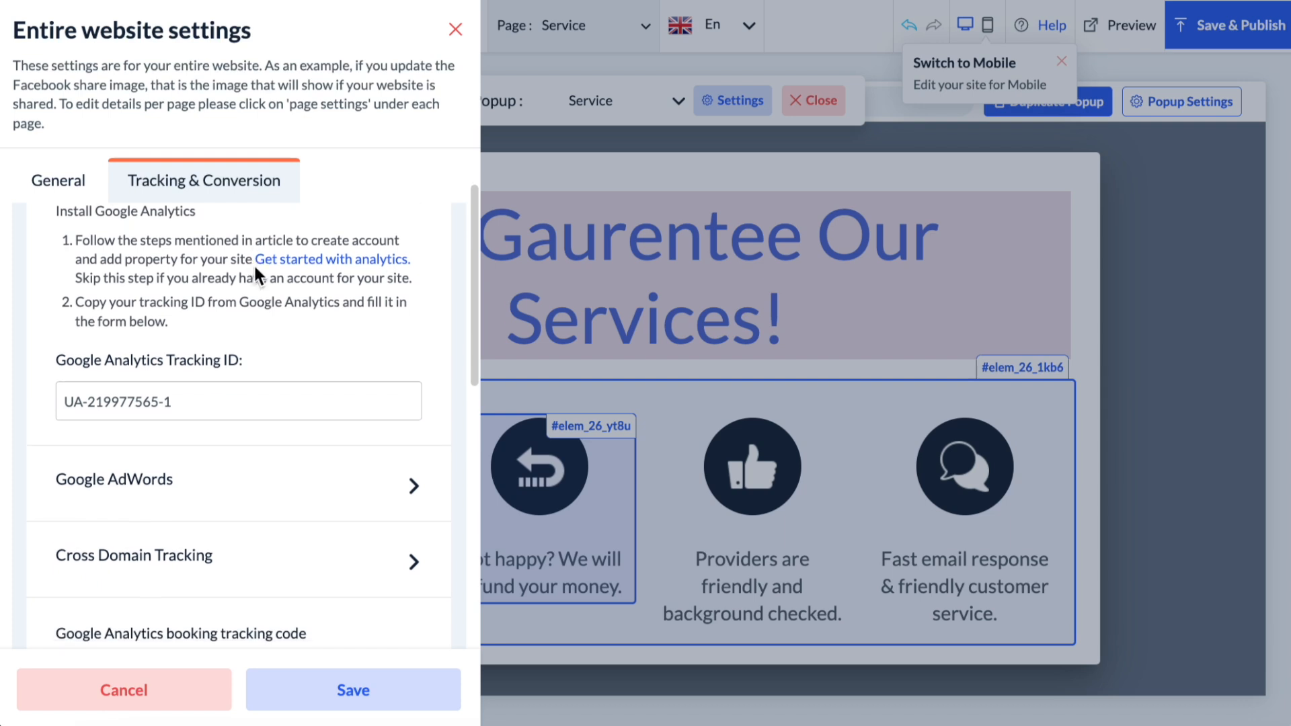
{"action": "scroll", "coordinate": [254, 272], "scroll_direction": "down", "scroll_amount": 3}
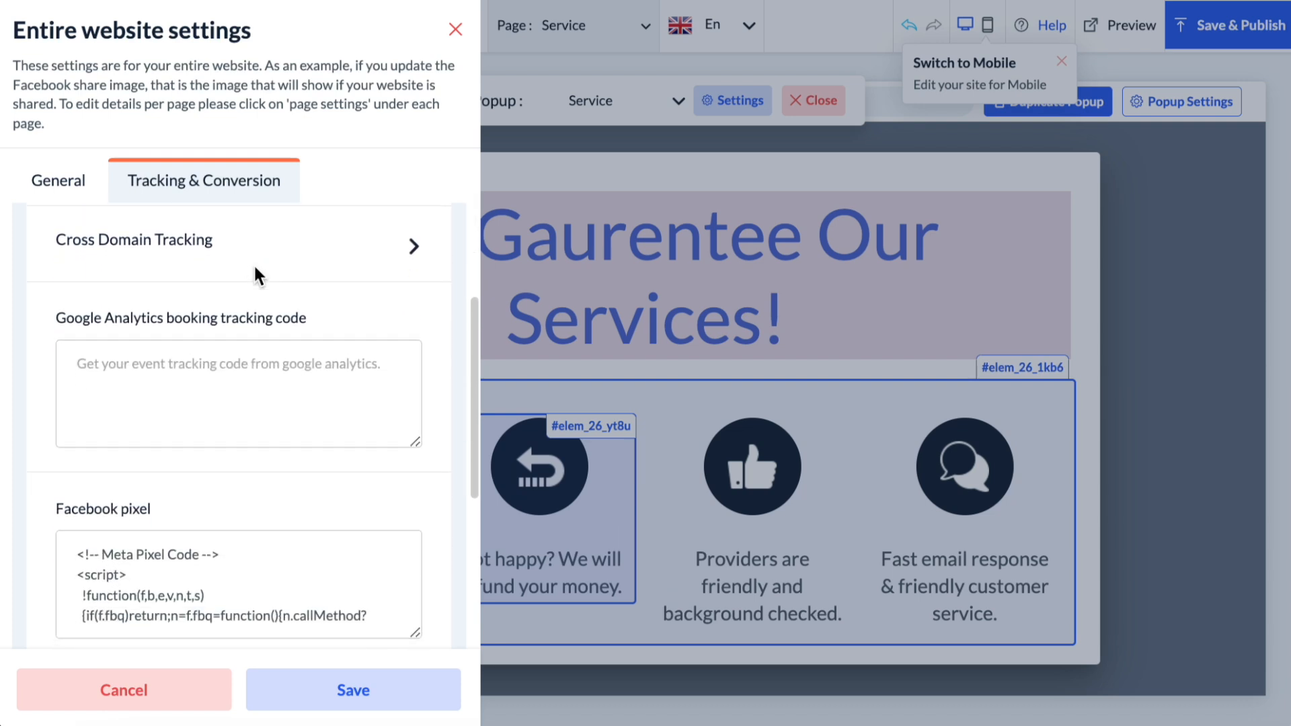
{"action": "scroll", "coordinate": [254, 272], "scroll_direction": "down", "scroll_amount": 3}
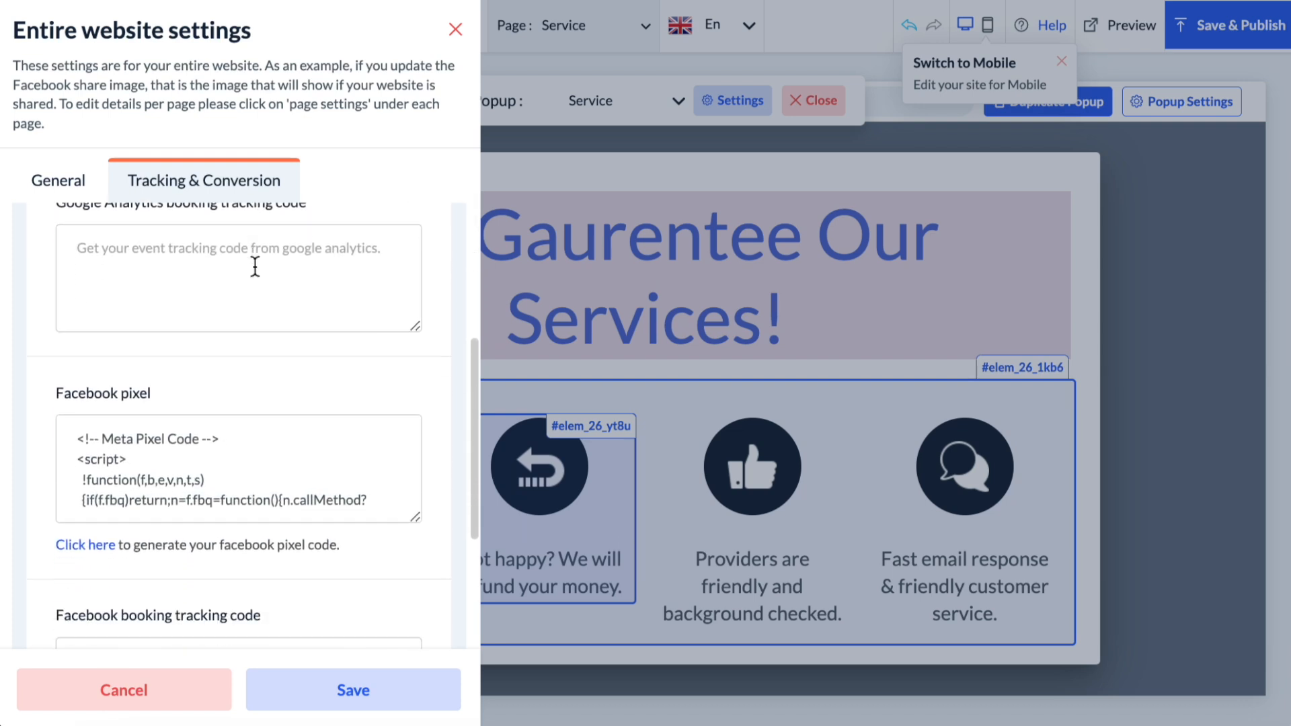
{"action": "scroll", "coordinate": [254, 272], "scroll_direction": "down", "scroll_amount": 6}
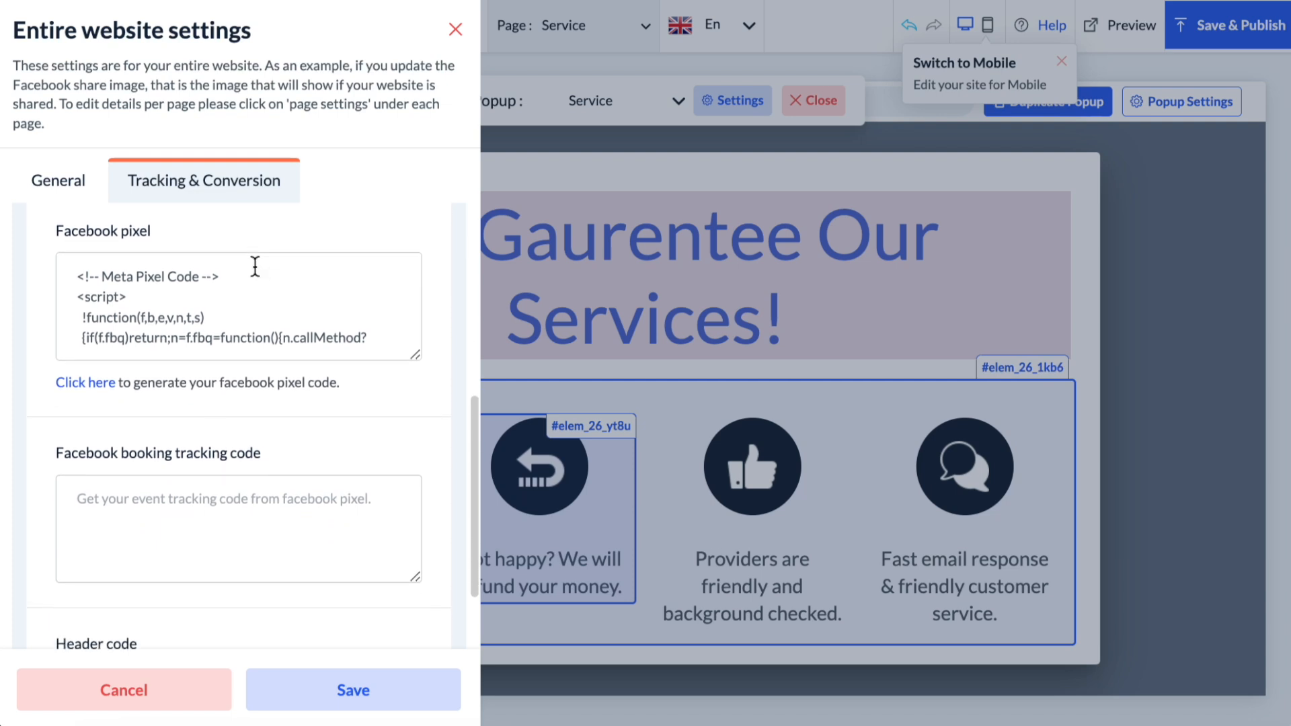
{"action": "scroll", "coordinate": [255, 267], "scroll_direction": "down", "scroll_amount": 2}
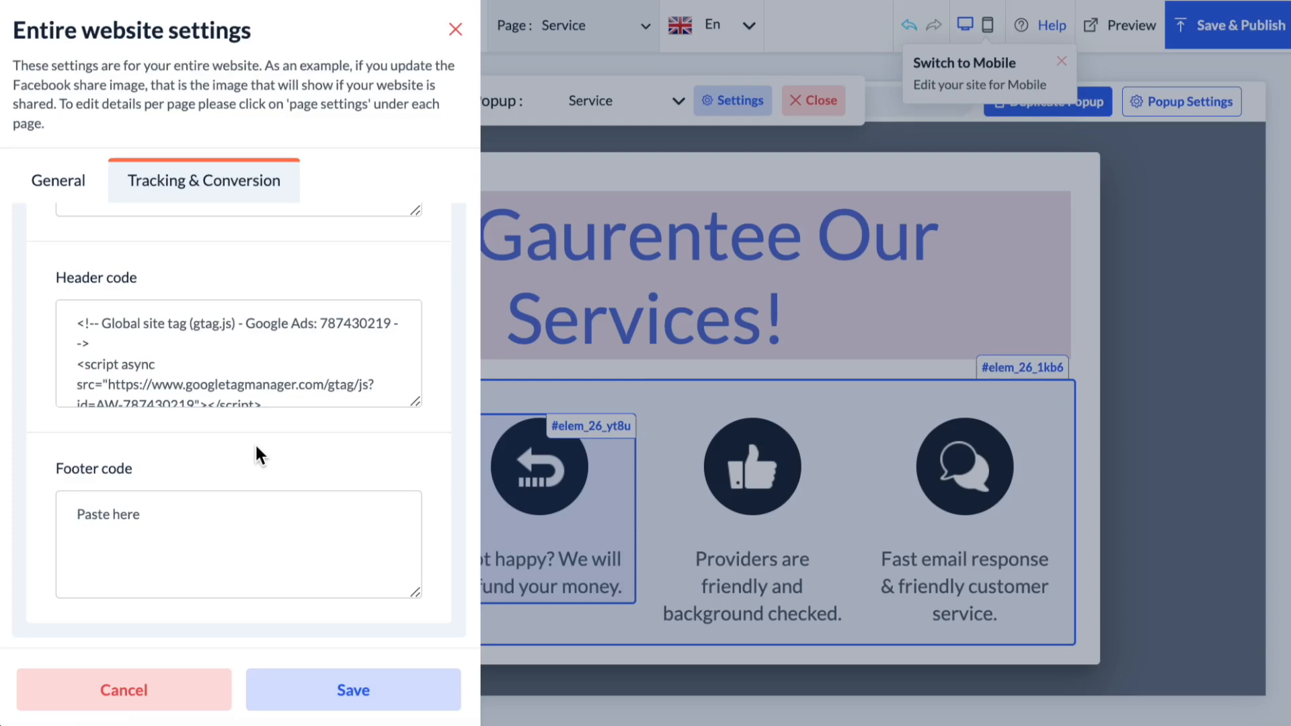
{"action": "left_click", "coordinate": [188, 698]}
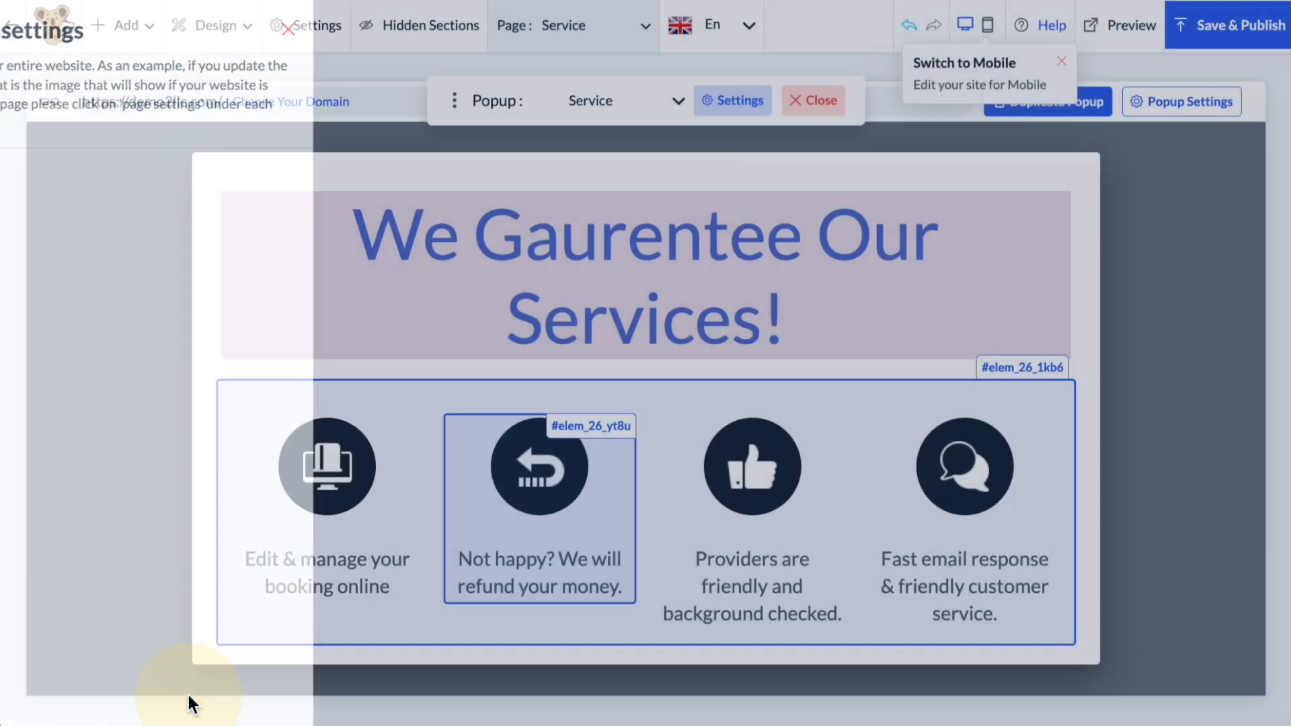
Try hiding the Custom section of the "Service" popup in the hidden sections list, and leave it shown.
{"action": "left_click", "coordinate": [265, 536]}
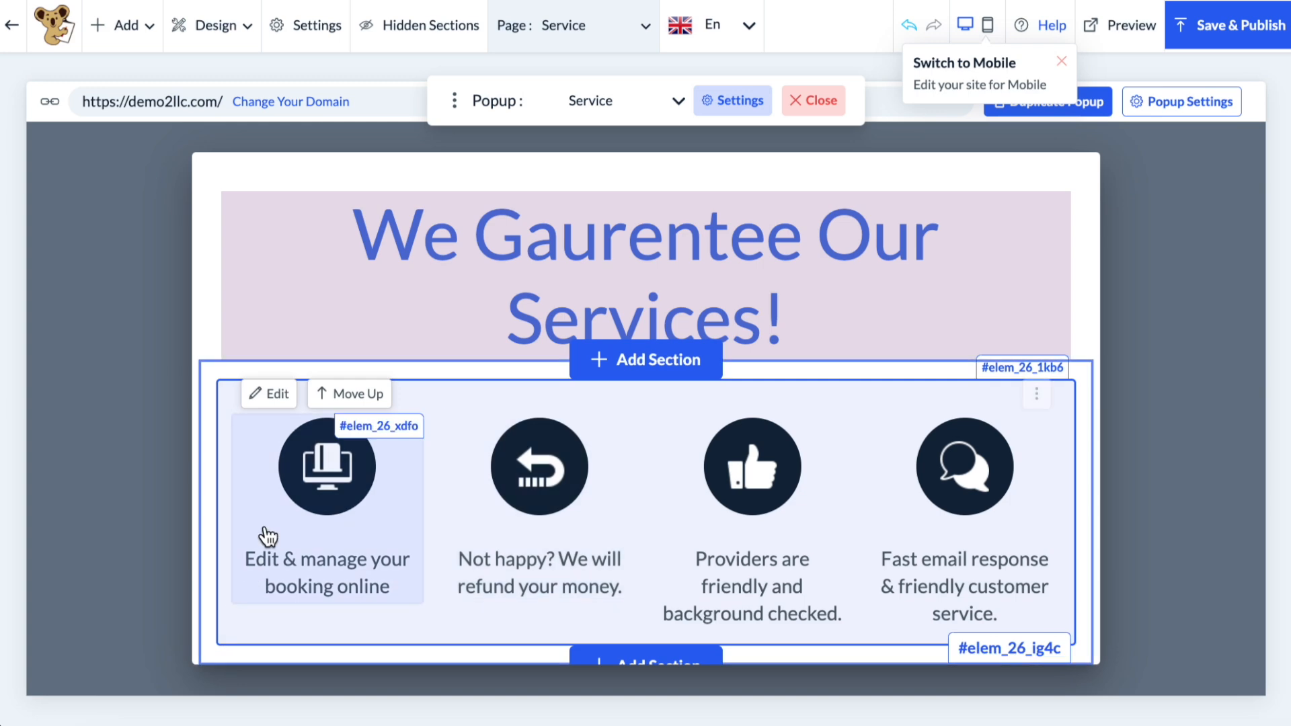
{"action": "left_click", "coordinate": [442, 33]}
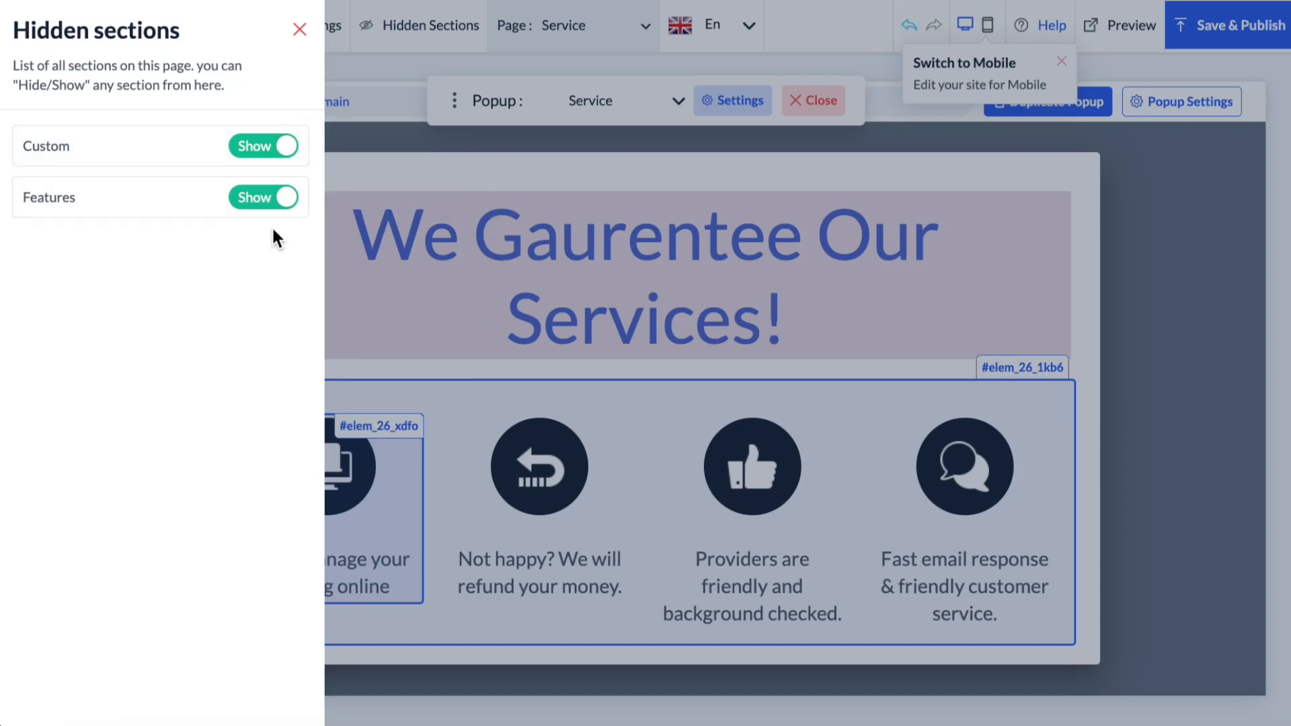
{"action": "left_click", "coordinate": [281, 148]}
{"action": "left_click", "coordinate": [817, 424]}
{"action": "left_click", "coordinate": [271, 149]}
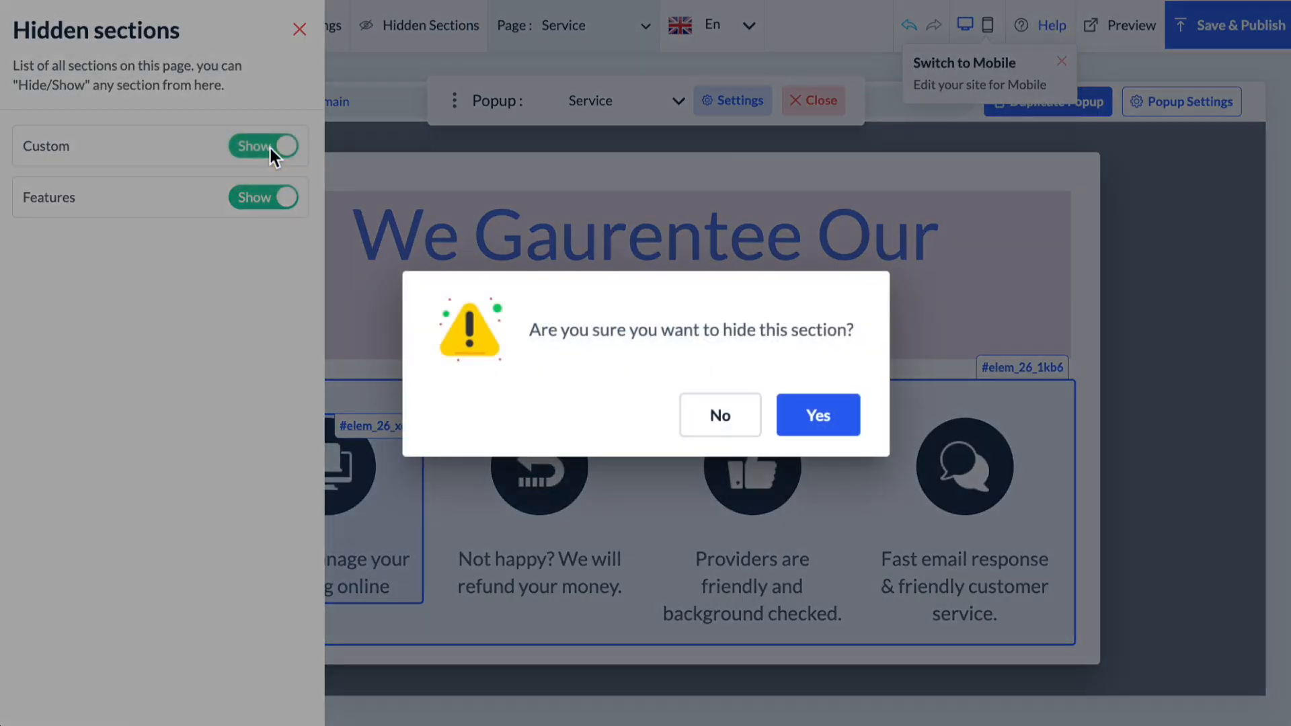
{"action": "left_click", "coordinate": [745, 411]}
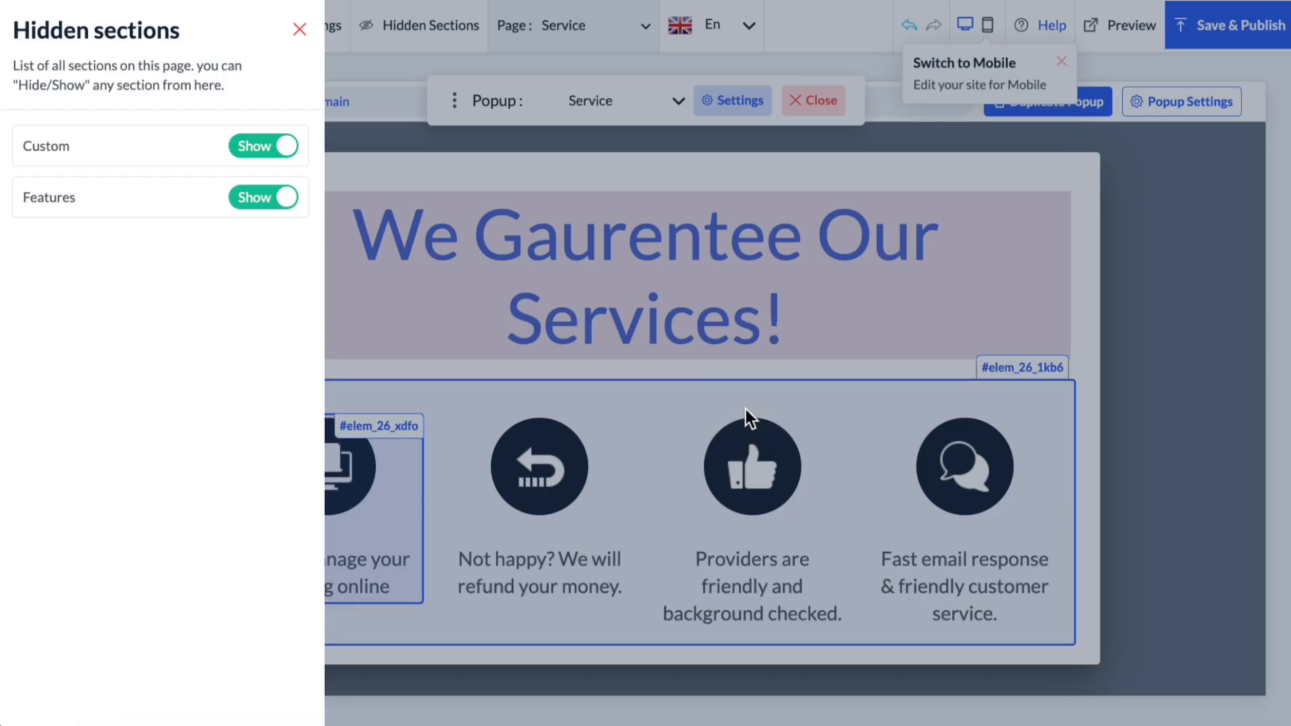
{"action": "left_click", "coordinate": [601, 31]}
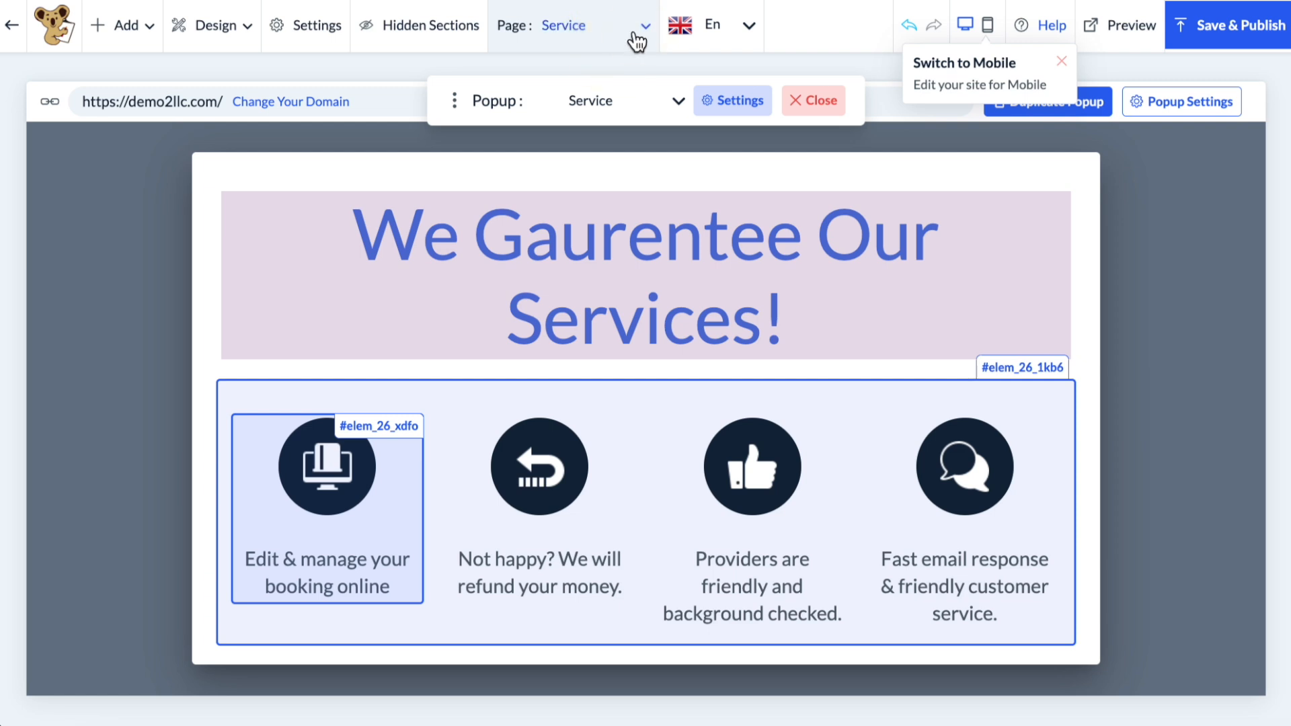
Switch to the Gift Cards website page and look through its card selection and "Personalize Your Gift Card" form.
{"action": "left_click", "coordinate": [635, 42]}
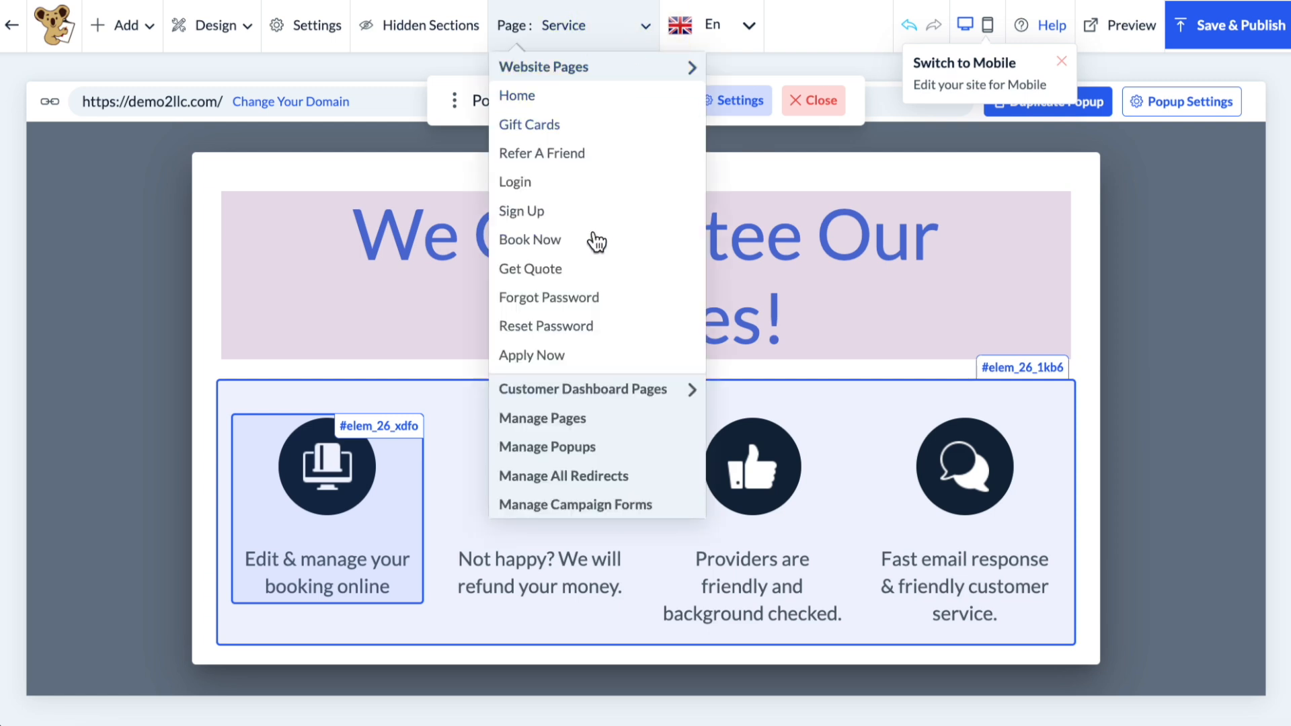
{"action": "left_click", "coordinate": [580, 73]}
{"action": "left_click", "coordinate": [581, 74]}
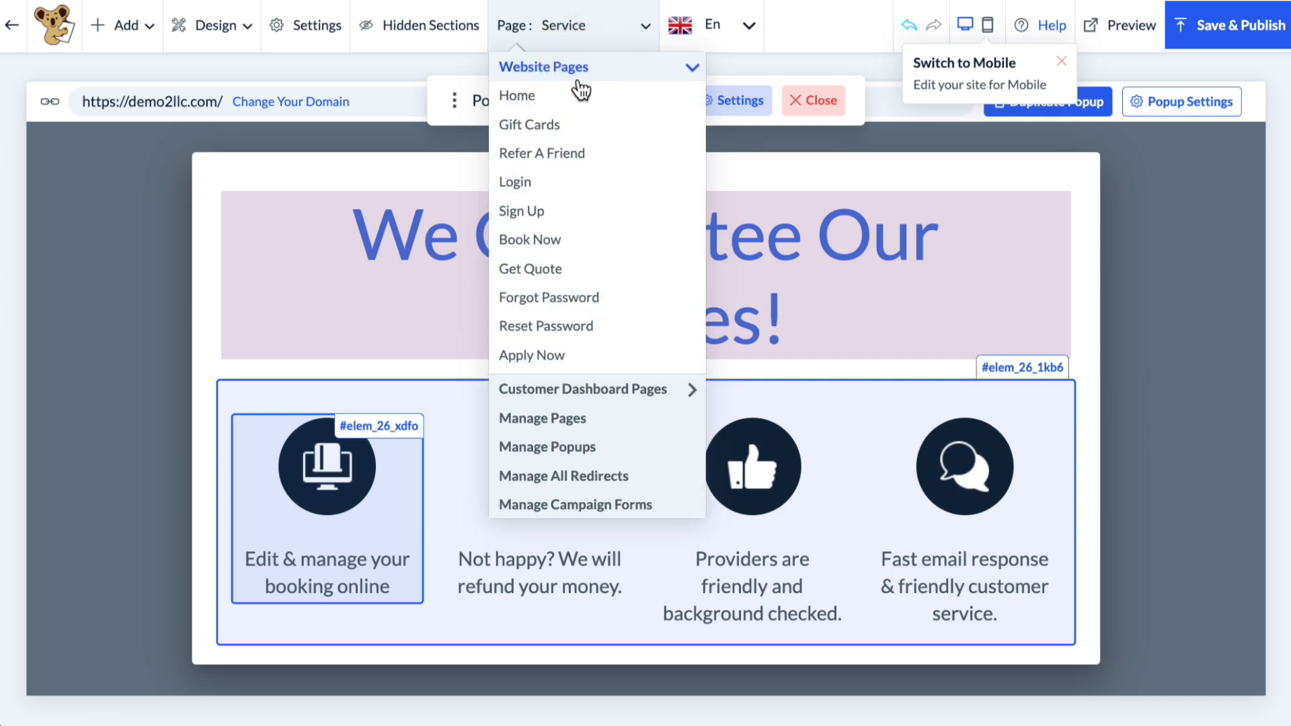
{"action": "left_click", "coordinate": [584, 127]}
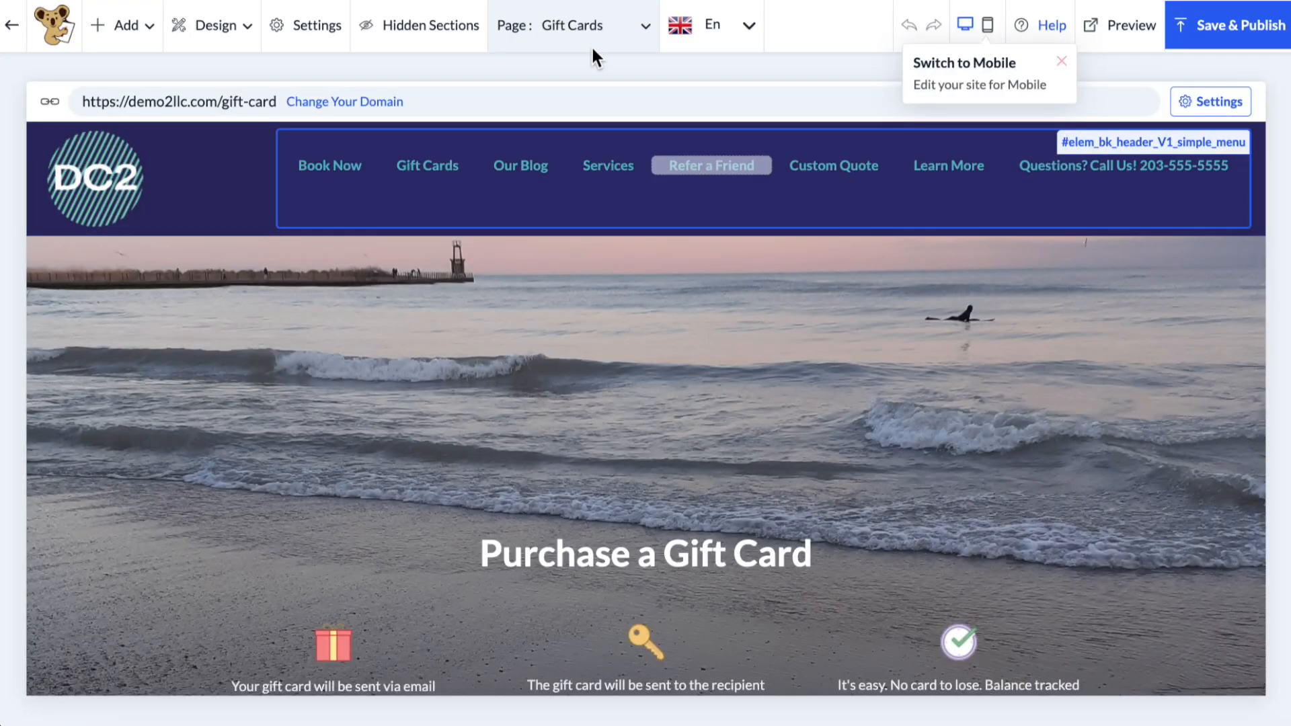
{"action": "scroll", "coordinate": [591, 424], "scroll_direction": "down", "scroll_amount": 10}
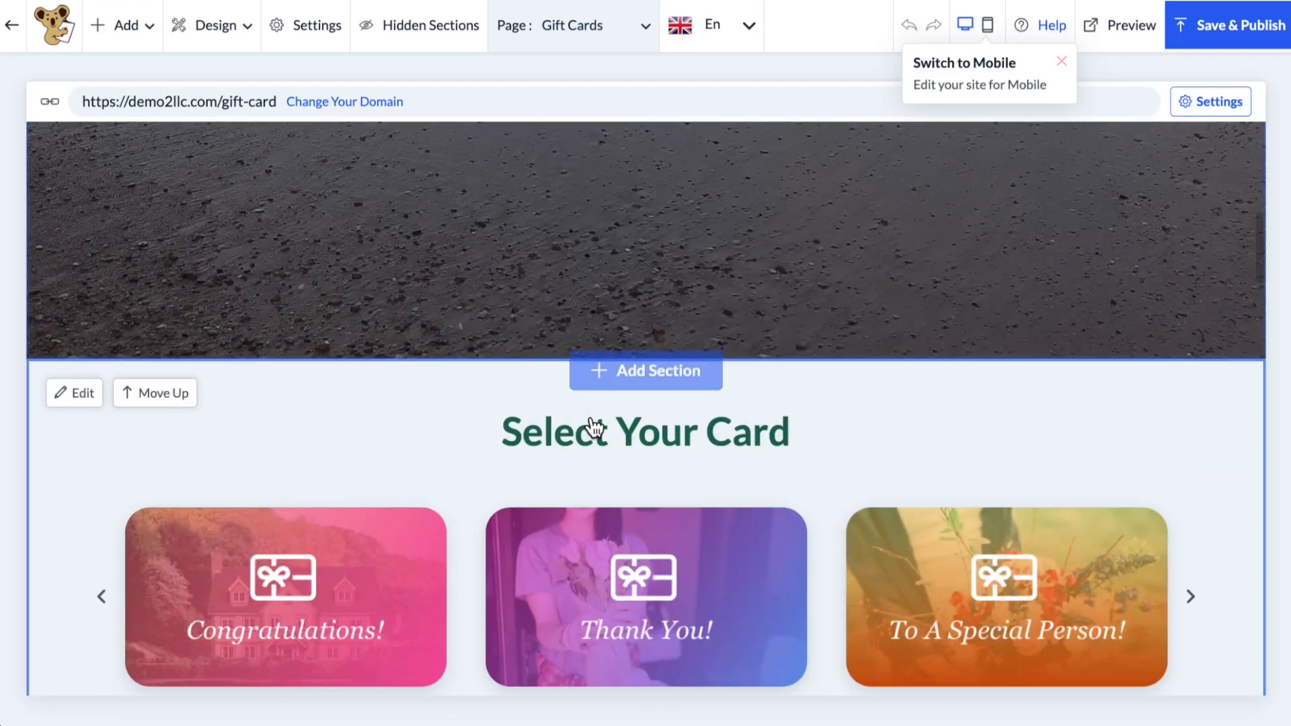
{"action": "scroll", "coordinate": [592, 426], "scroll_direction": "down", "scroll_amount": 10}
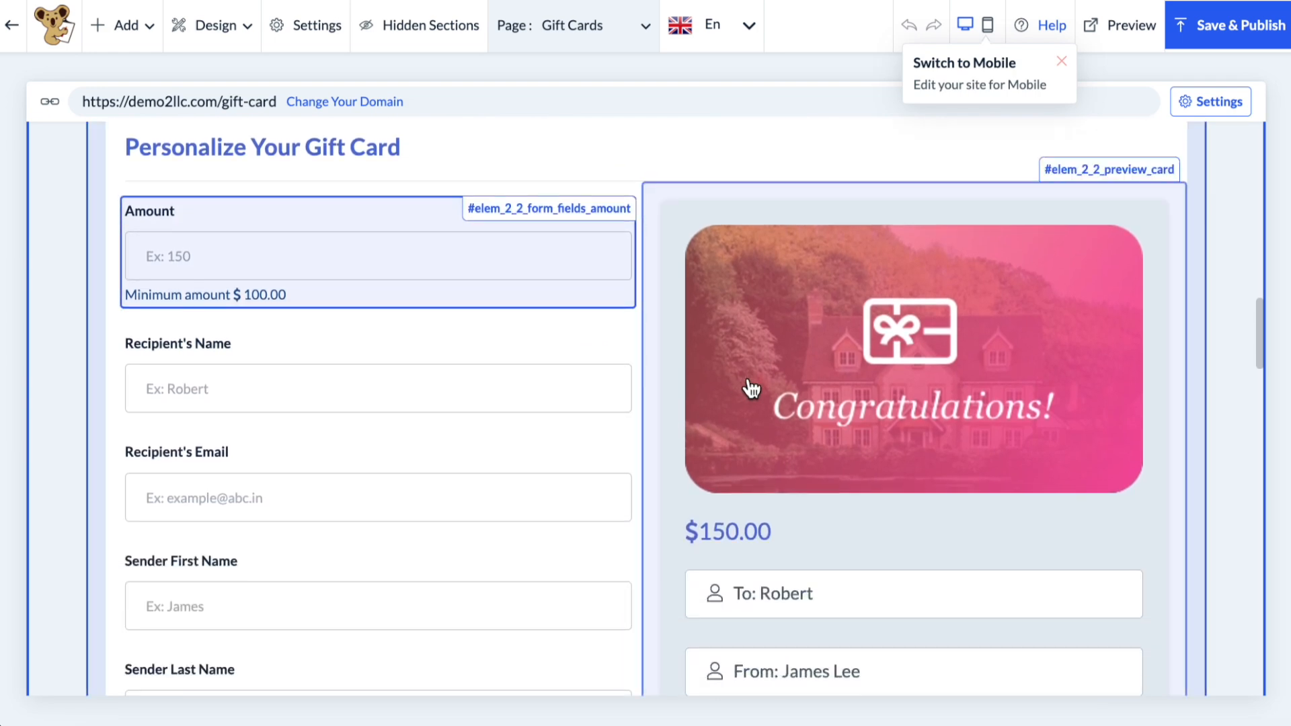
{"action": "scroll", "coordinate": [800, 378], "scroll_direction": "up", "scroll_amount": 5}
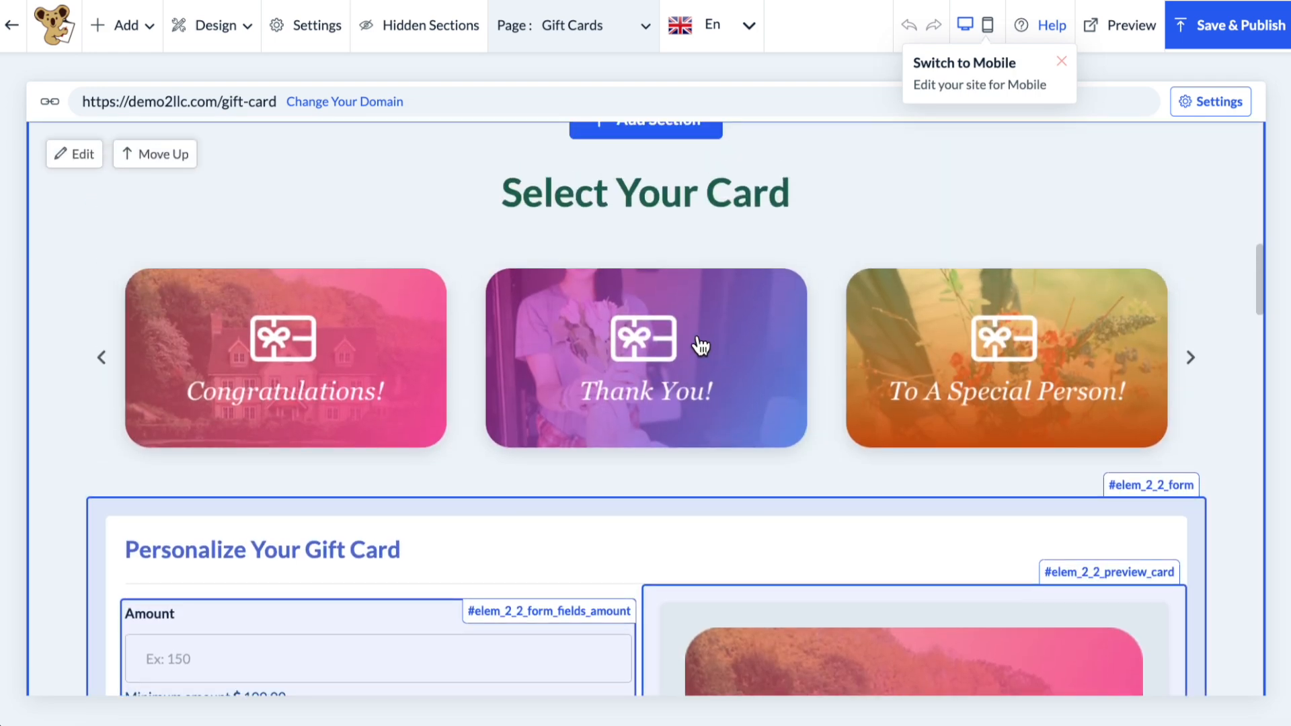
{"action": "scroll", "coordinate": [625, 148], "scroll_direction": "up", "scroll_amount": 8}
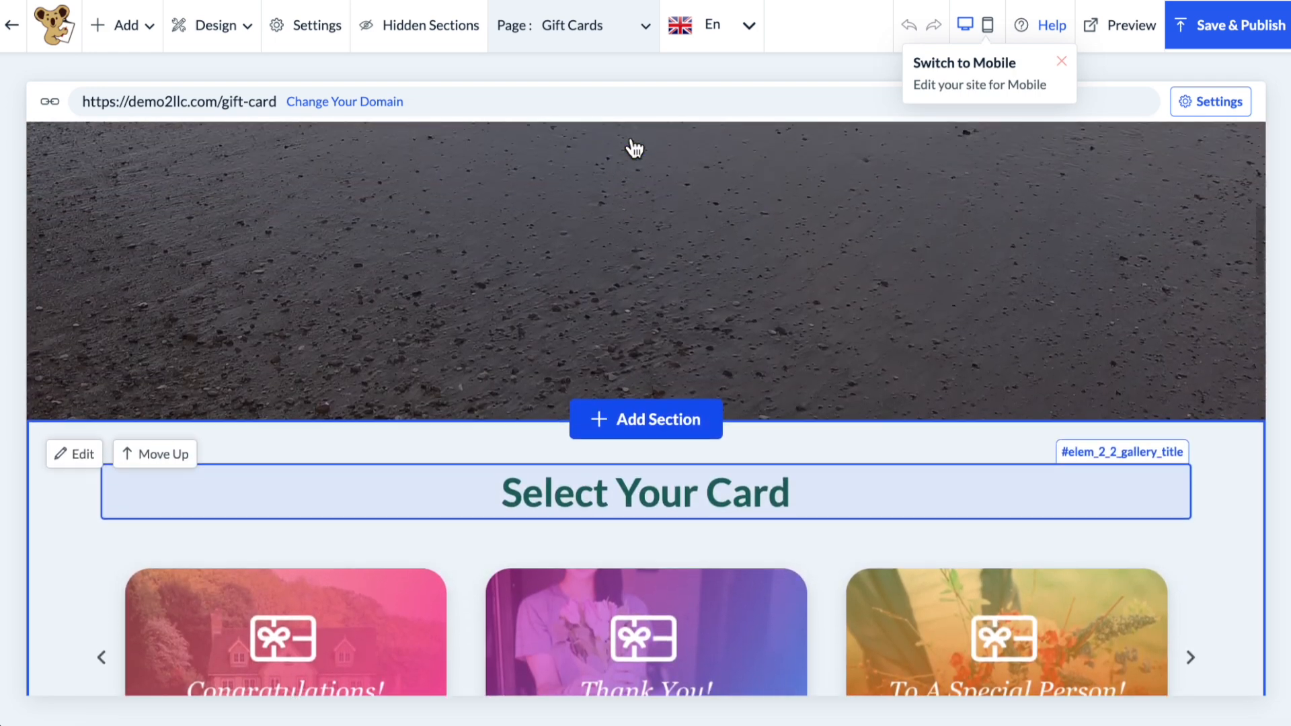
{"action": "scroll", "coordinate": [634, 148], "scroll_direction": "down", "scroll_amount": 15}
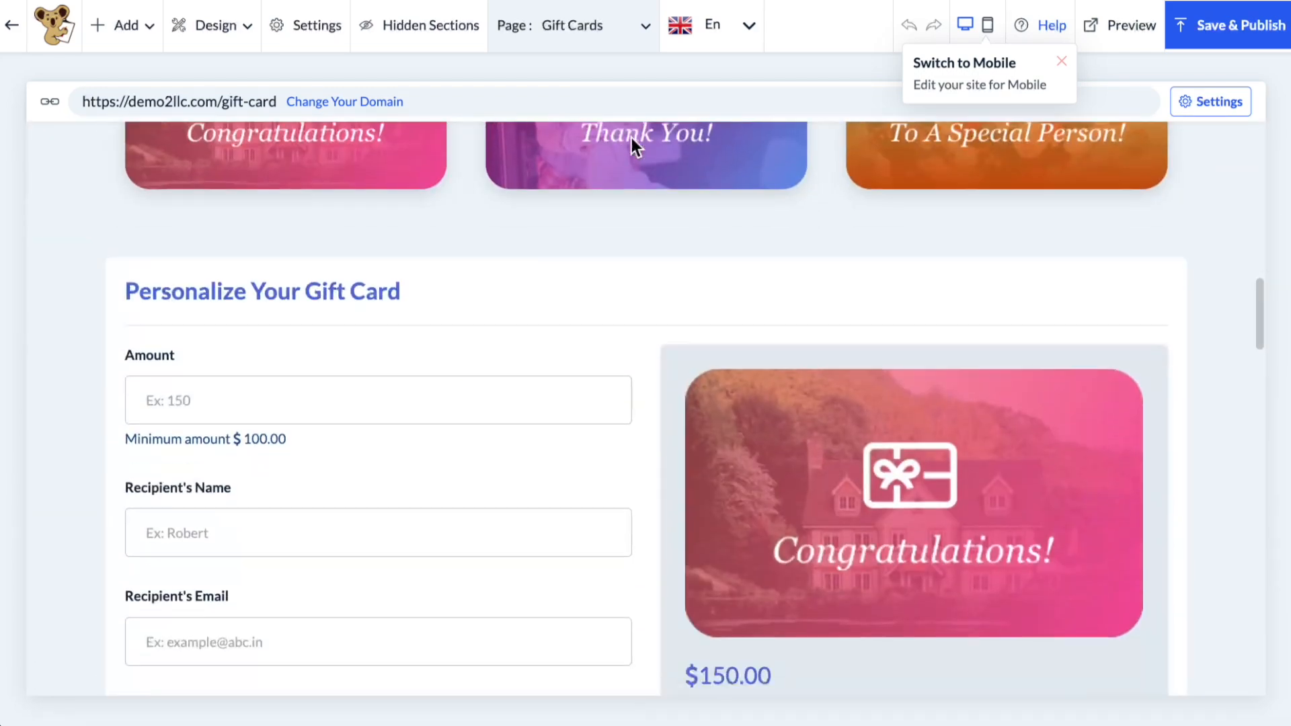
View the gift card form's remaining payment fields, and switch to the Refer A Friend page to look over its invitation section.
{"action": "scroll", "coordinate": [632, 146], "scroll_direction": "down", "scroll_amount": 15}
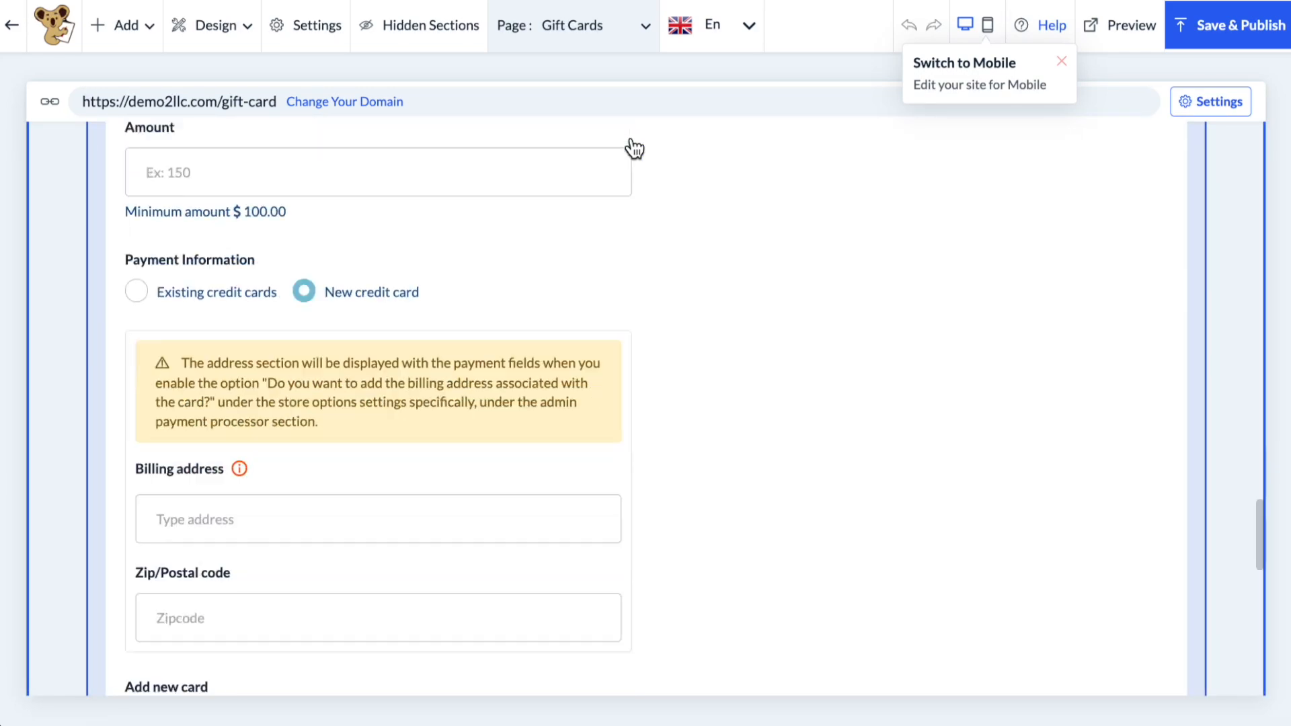
{"action": "left_click", "coordinate": [625, 39]}
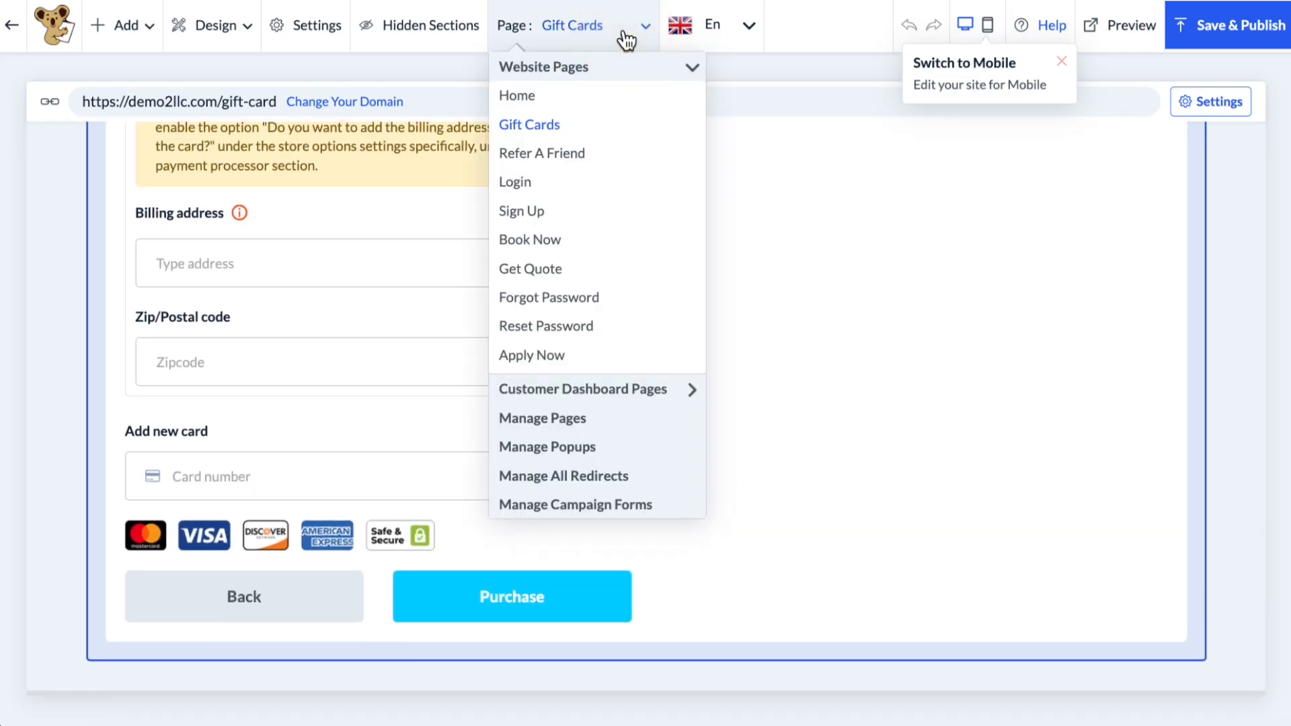
{"action": "left_click", "coordinate": [575, 155]}
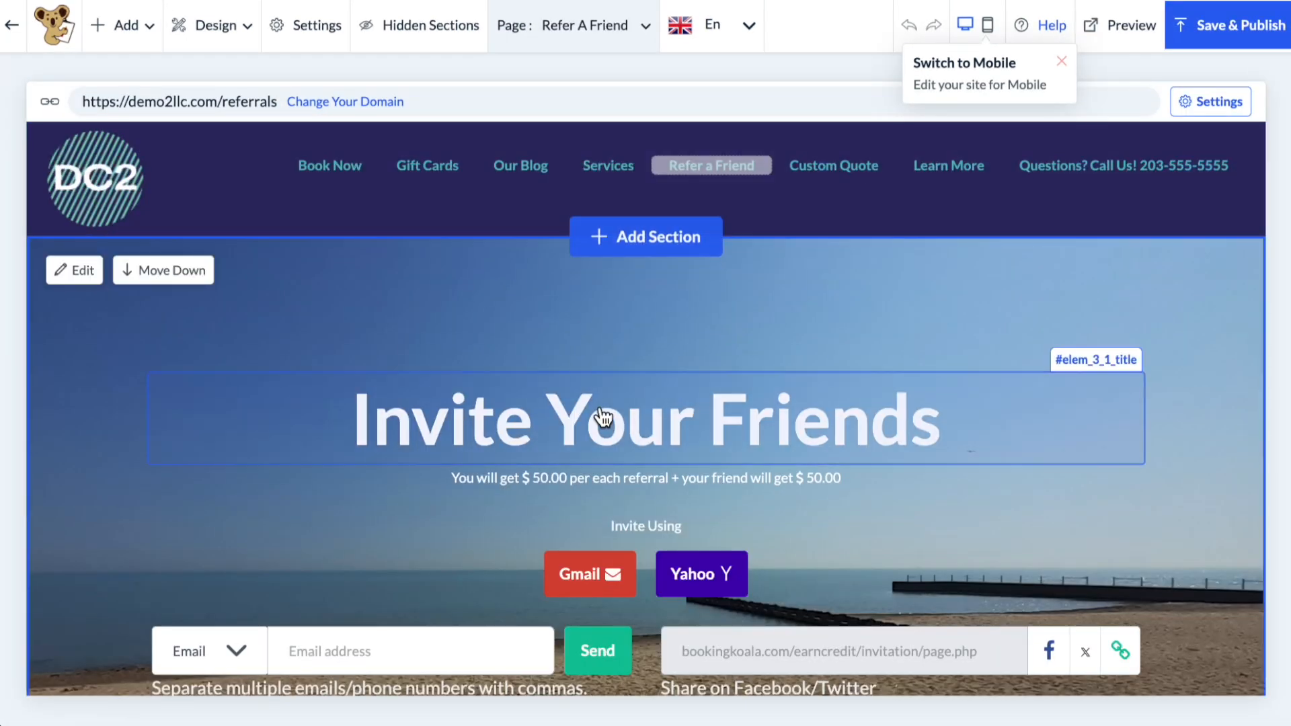
{"action": "scroll", "coordinate": [603, 417], "scroll_direction": "down", "scroll_amount": 4}
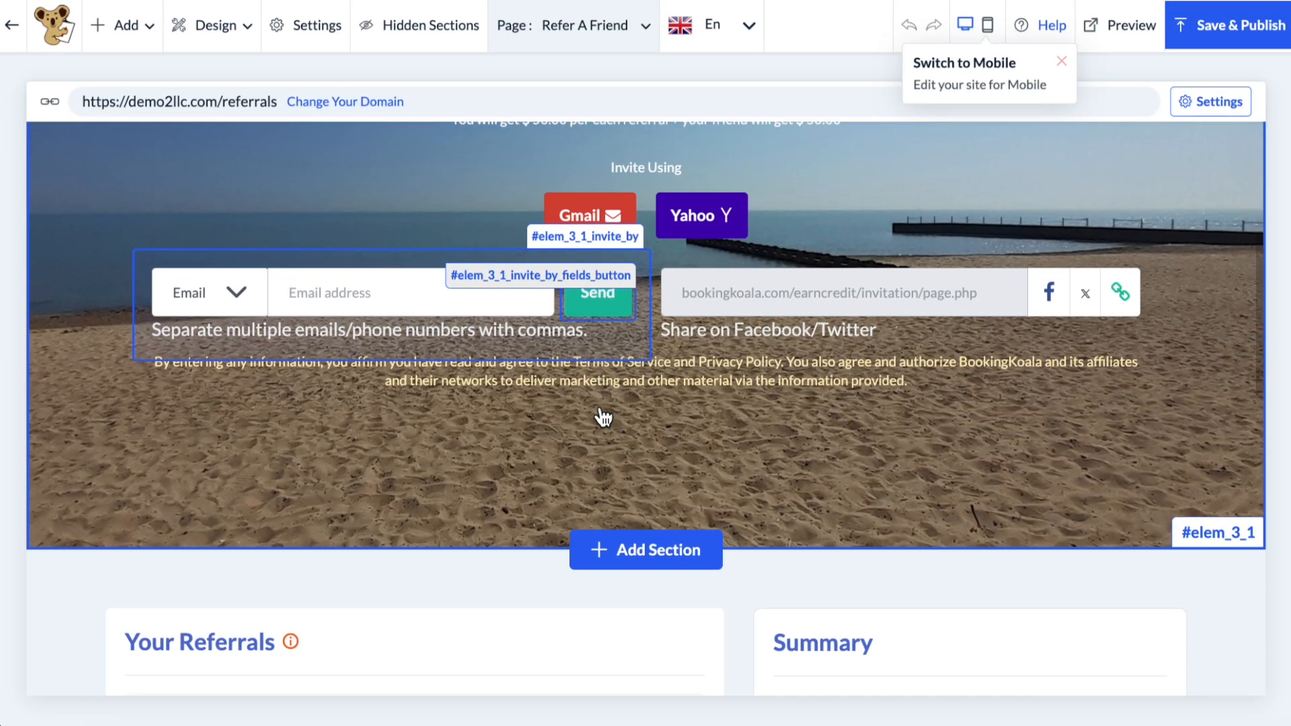
{"action": "scroll", "coordinate": [604, 417], "scroll_direction": "up", "scroll_amount": 3}
{"action": "scroll", "coordinate": [603, 416], "scroll_direction": "up", "scroll_amount": 3}
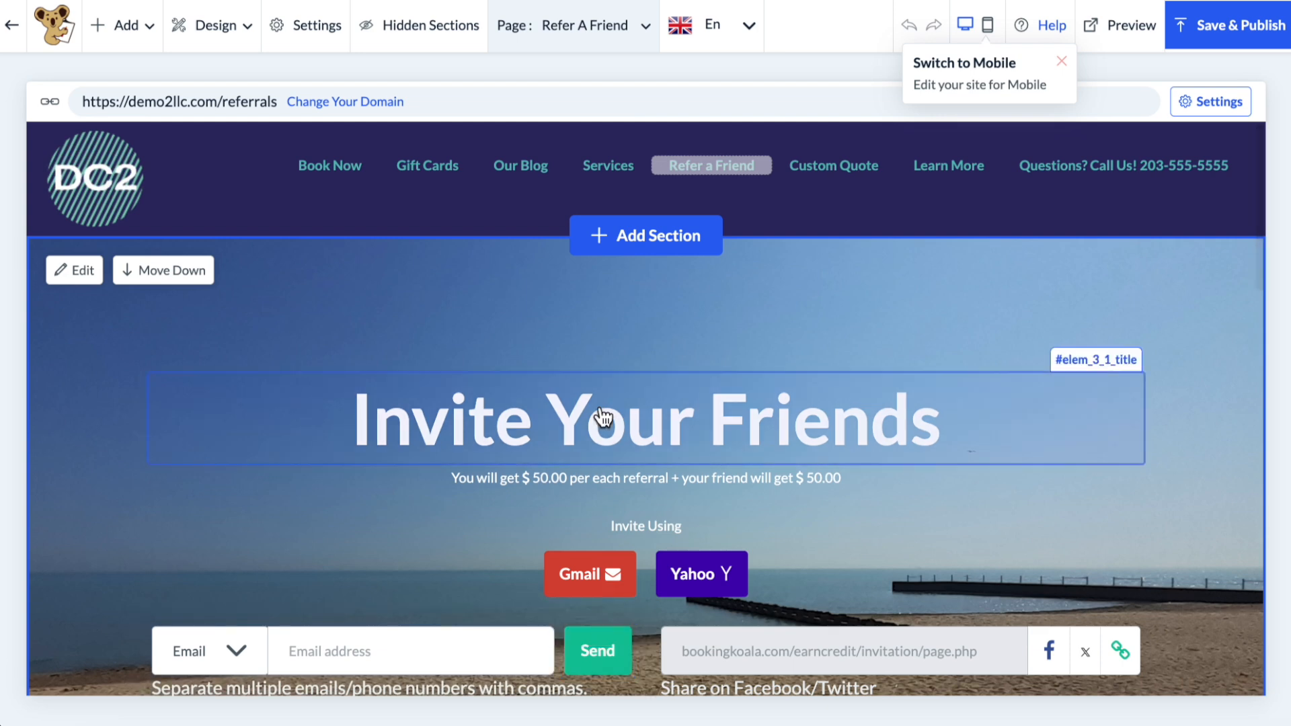
View the Login page and switch to the Sign Up page.
{"action": "left_click", "coordinate": [588, 29]}
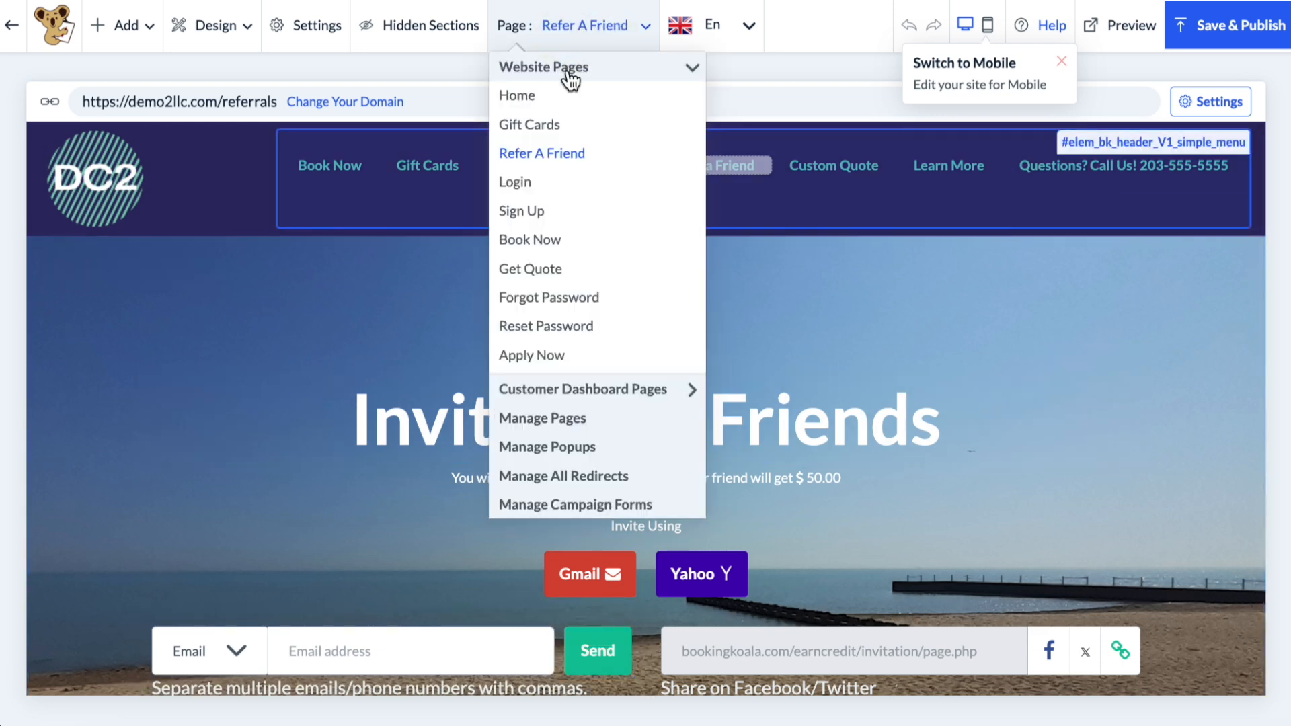
{"action": "left_click", "coordinate": [536, 182]}
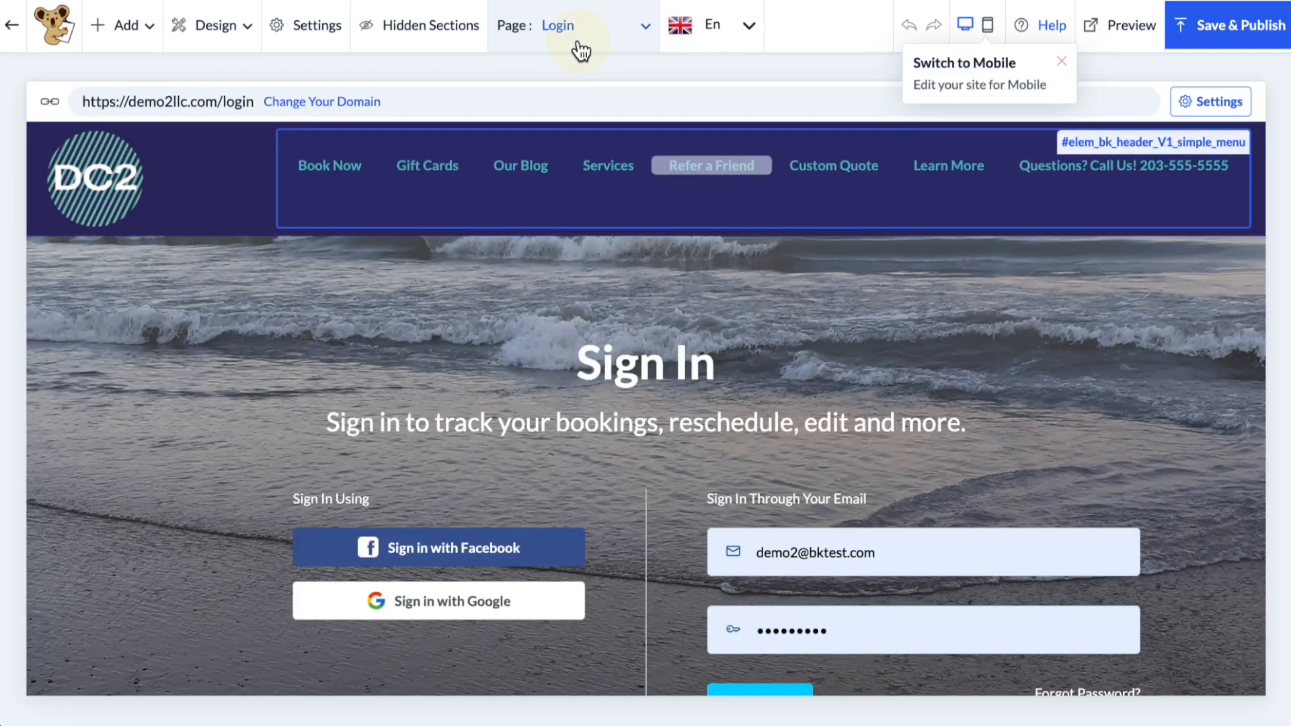
{"action": "left_click", "coordinate": [578, 43]}
{"action": "left_click", "coordinate": [538, 213]}
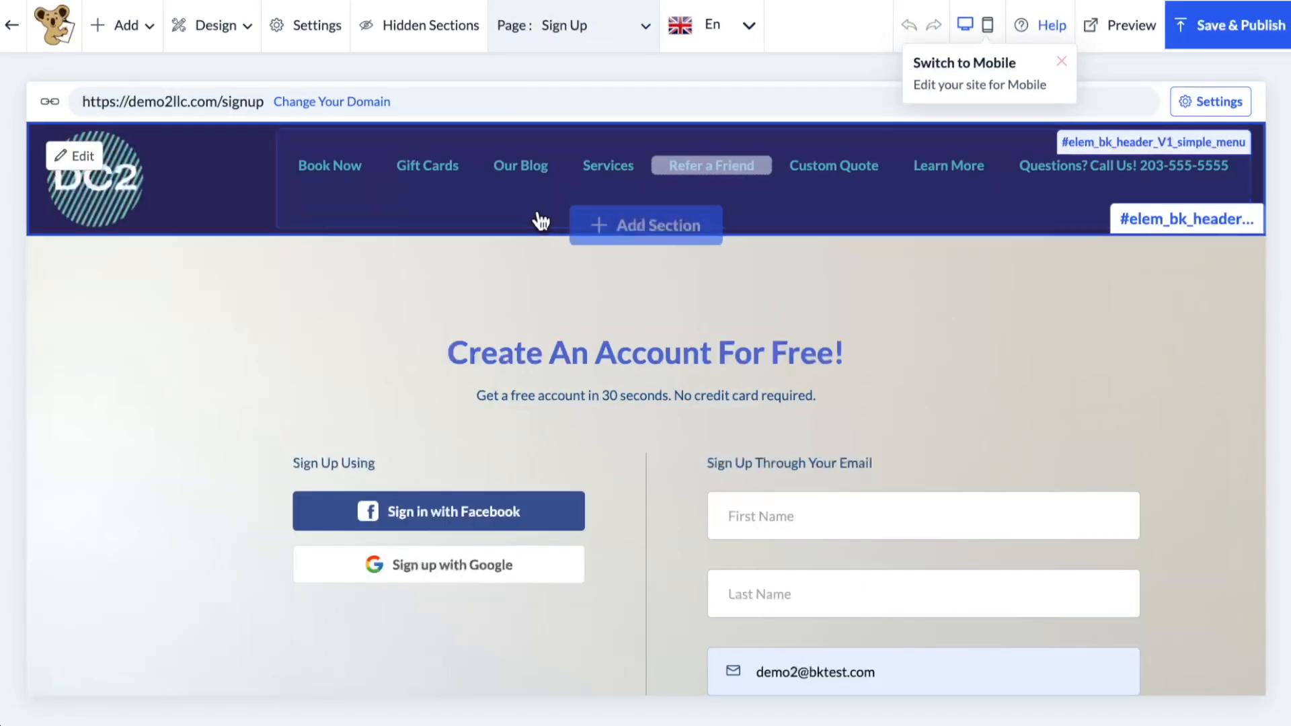
Switch to the Book Now page and look over the Form 1 booking layout with its Customize, Rearrange and Settings options.
{"action": "left_click", "coordinate": [578, 46]}
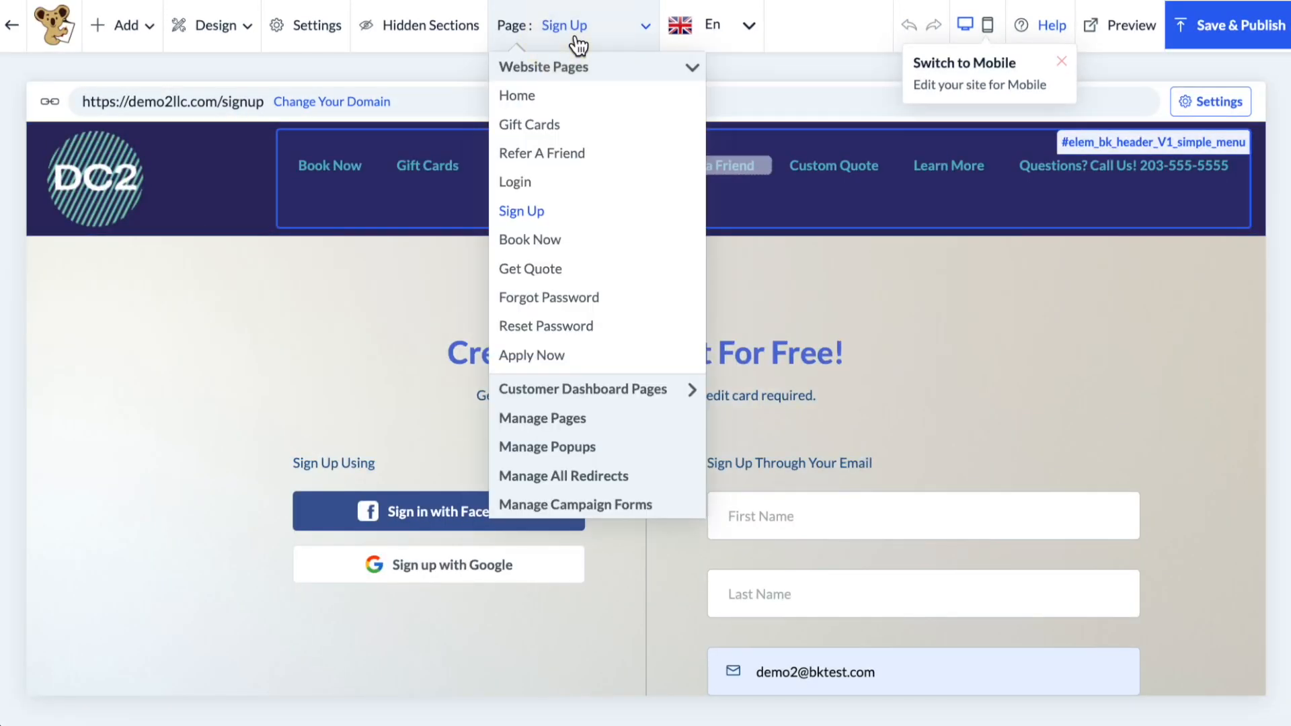
{"action": "left_click", "coordinate": [545, 242]}
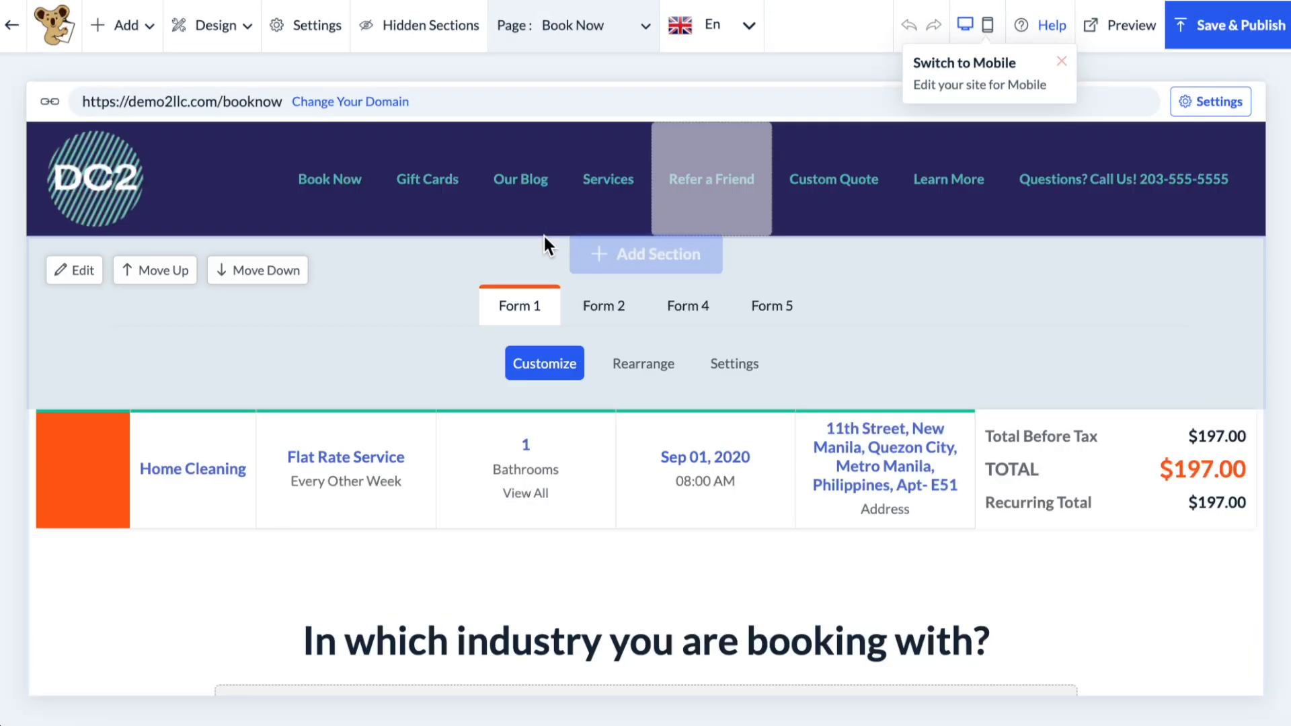
{"action": "scroll", "coordinate": [622, 490], "scroll_direction": "down", "scroll_amount": 3}
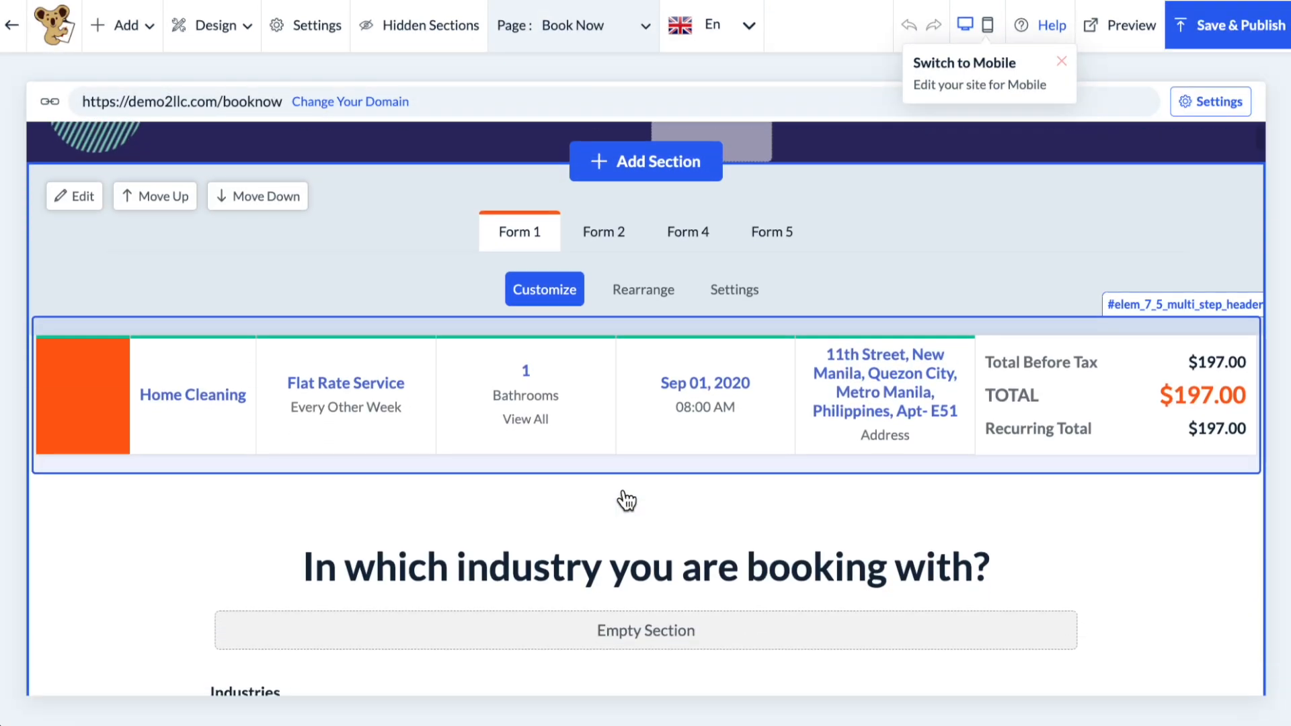
{"action": "scroll", "coordinate": [626, 501], "scroll_direction": "up", "scroll_amount": 3}
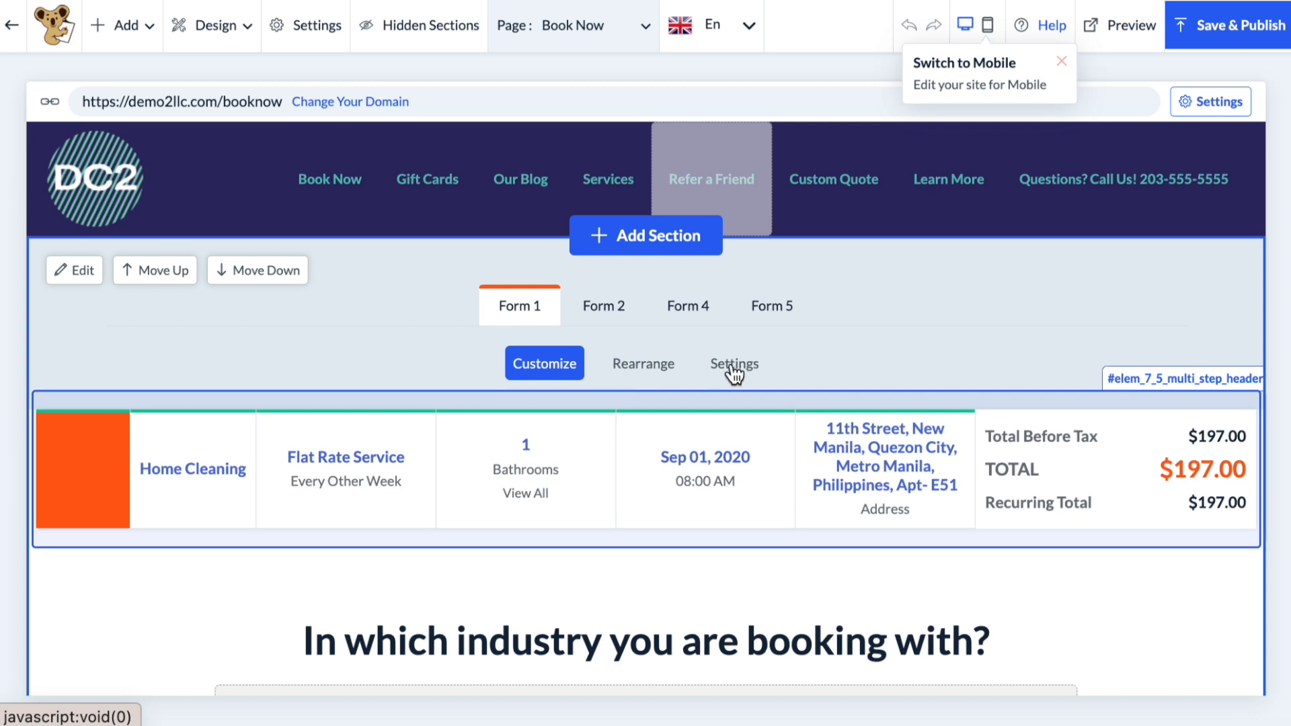
Show the Form 2 booking layout for Home Cleaning and look through its Step One fields and booking summary.
{"action": "left_click", "coordinate": [607, 308]}
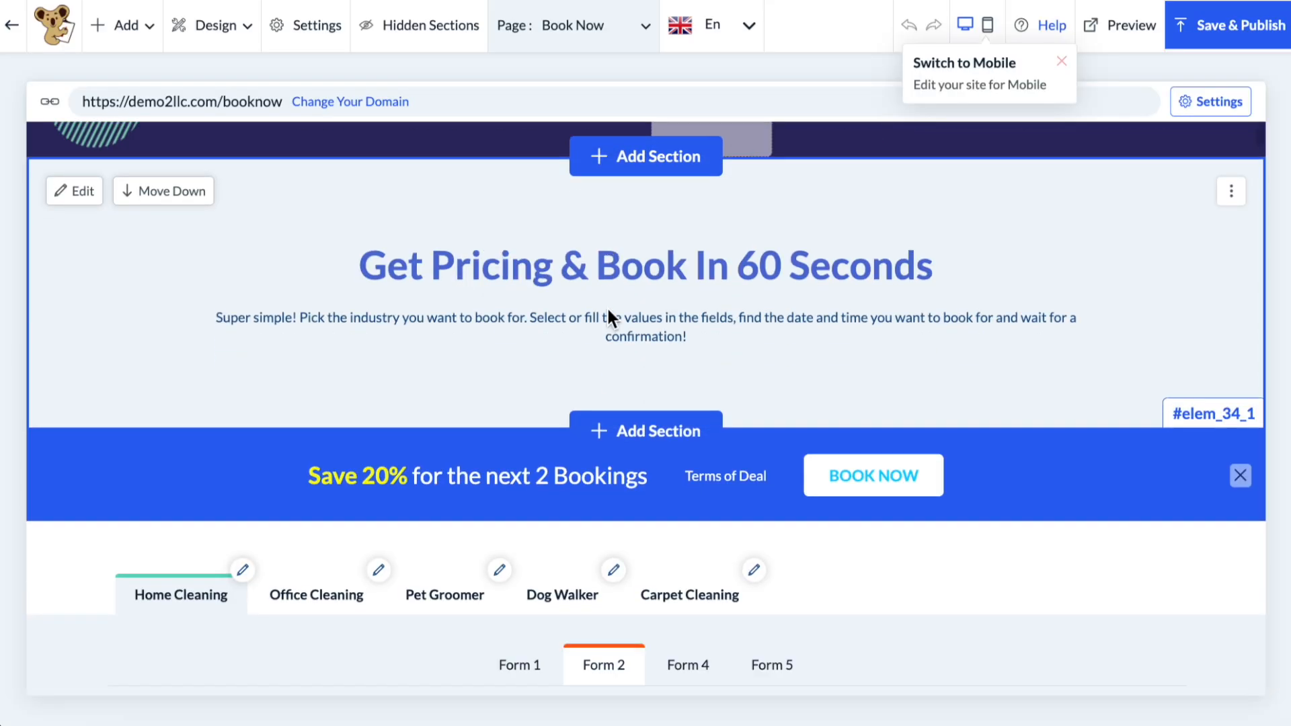
{"action": "scroll", "coordinate": [608, 313], "scroll_direction": "down", "scroll_amount": 4}
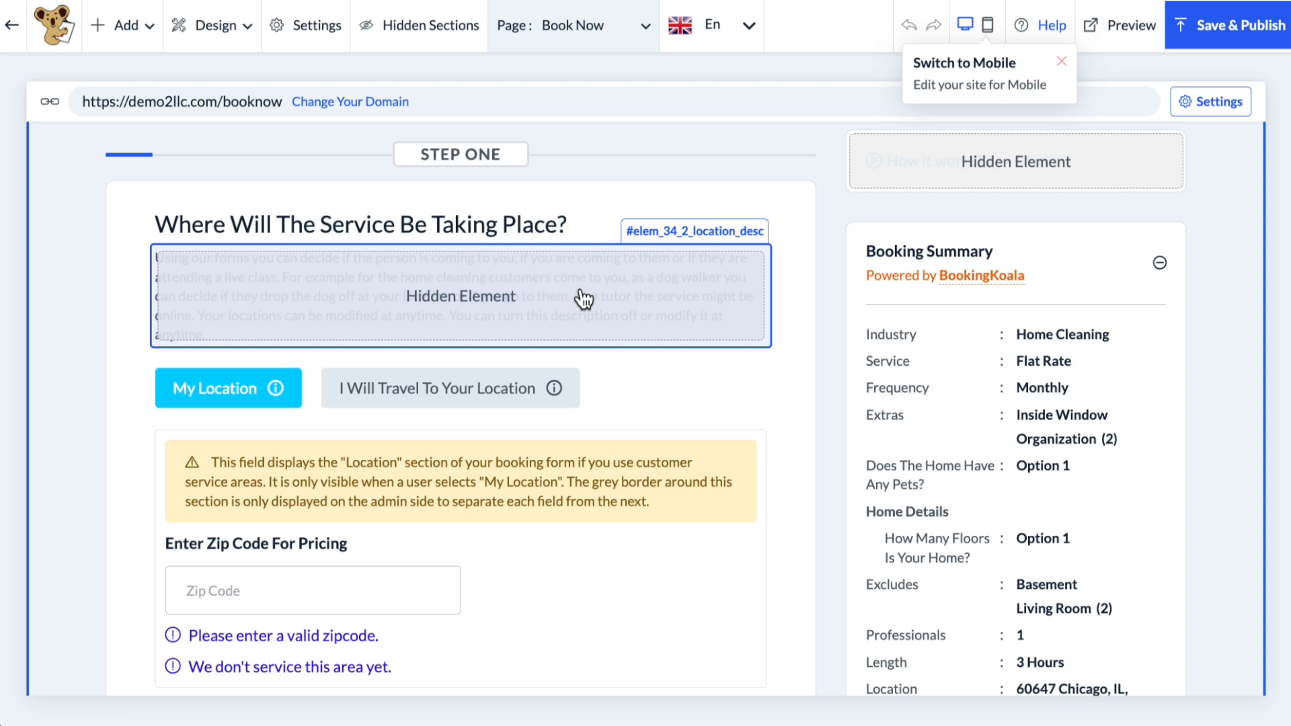
{"action": "scroll", "coordinate": [585, 310], "scroll_direction": "up", "scroll_amount": 3}
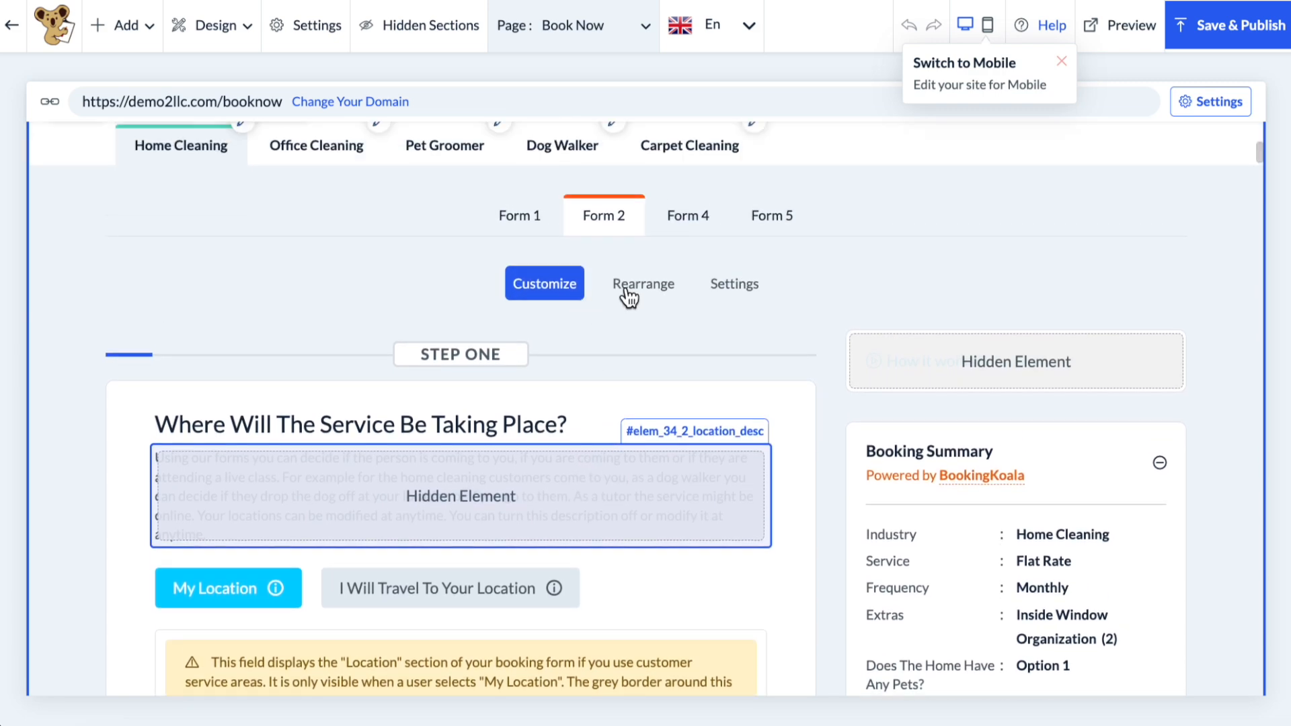
Open Form 2's Rearrange view and review the order of the Step One, Step Two and sidebar sections.
{"action": "left_click", "coordinate": [629, 295]}
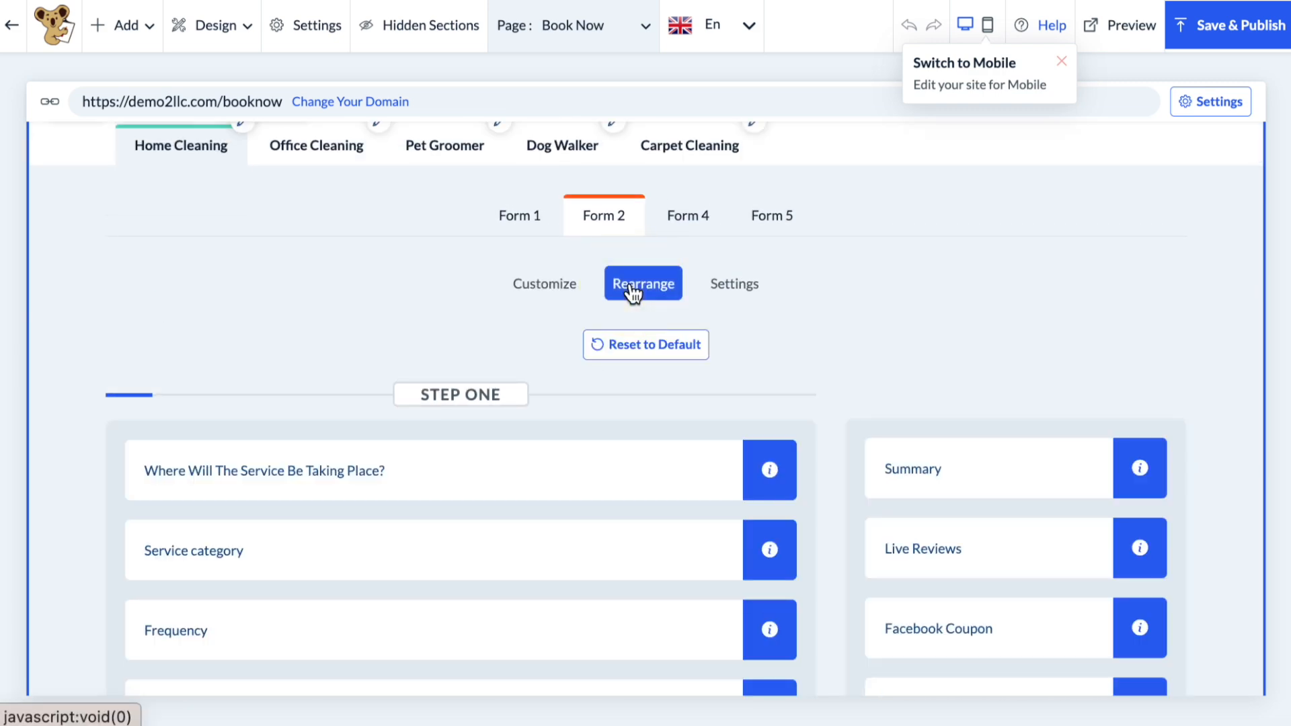
{"action": "scroll", "coordinate": [632, 289], "scroll_direction": "down", "scroll_amount": 4}
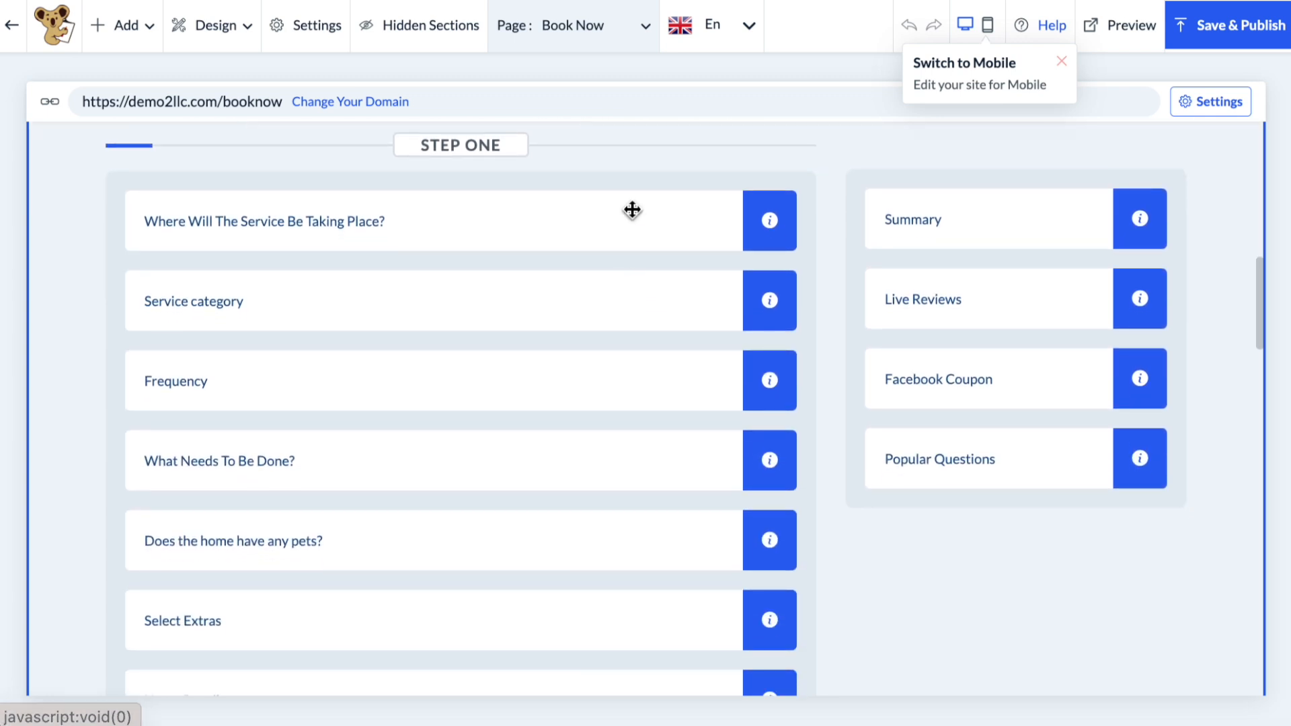
{"action": "mouse_move", "coordinate": [629, 223]}
{"action": "left_mouse_down"}
{"action": "mouse_move", "coordinate": [634, 478]}
{"action": "mouse_move", "coordinate": [629, 226]}
{"action": "left_mouse_up"}
{"action": "scroll", "coordinate": [629, 227], "scroll_direction": "down", "scroll_amount": 14}
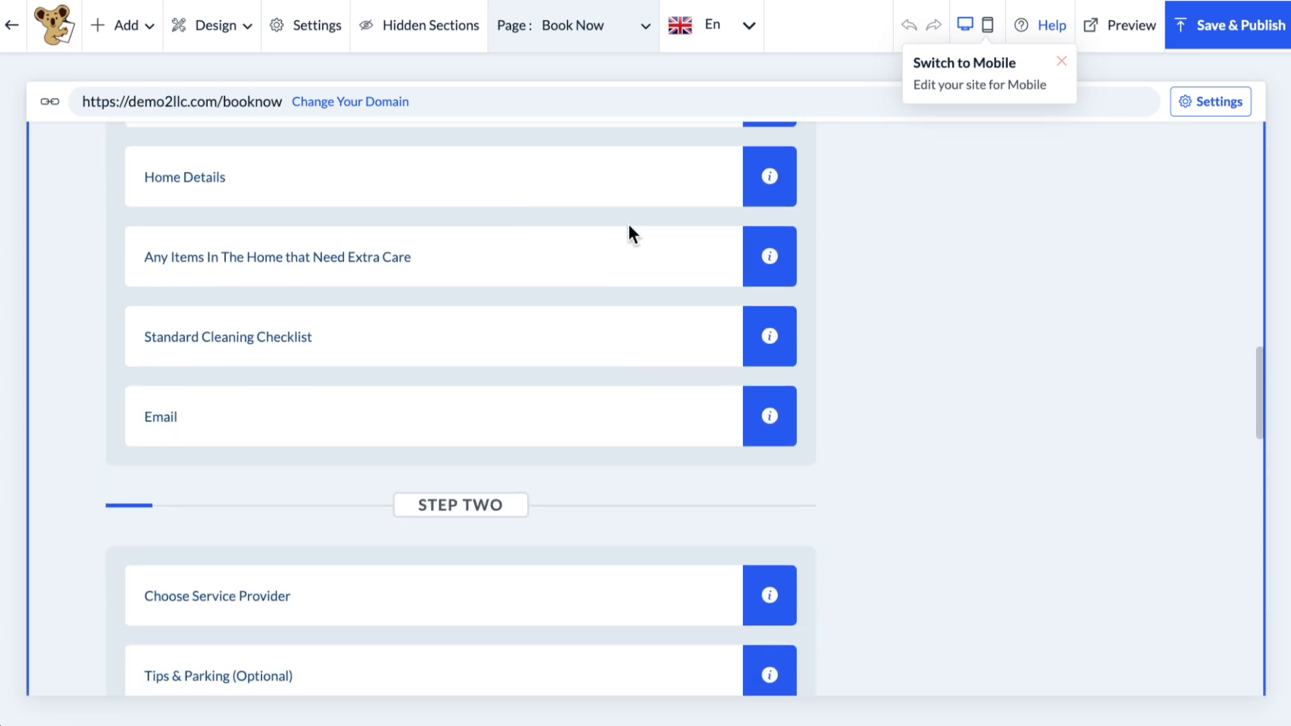
{"action": "scroll", "coordinate": [629, 227], "scroll_direction": "down", "scroll_amount": 4}
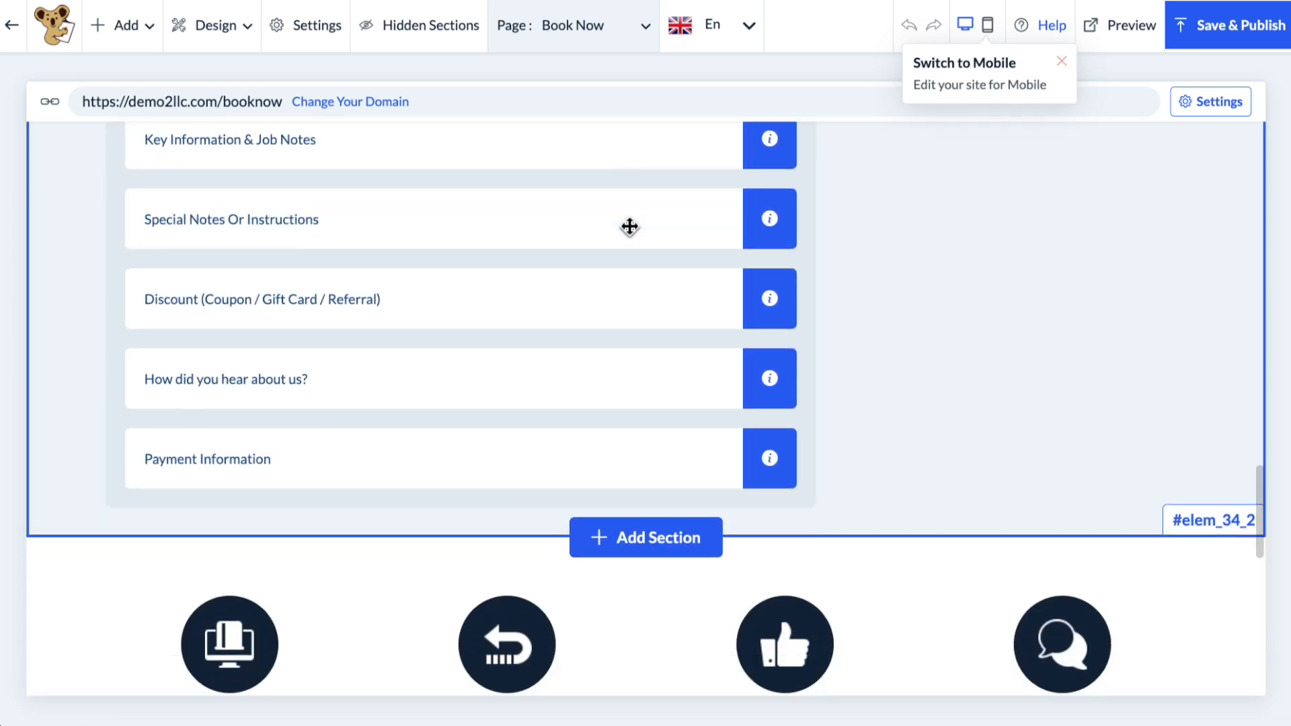
{"action": "scroll", "coordinate": [630, 226], "scroll_direction": "up", "scroll_amount": 12}
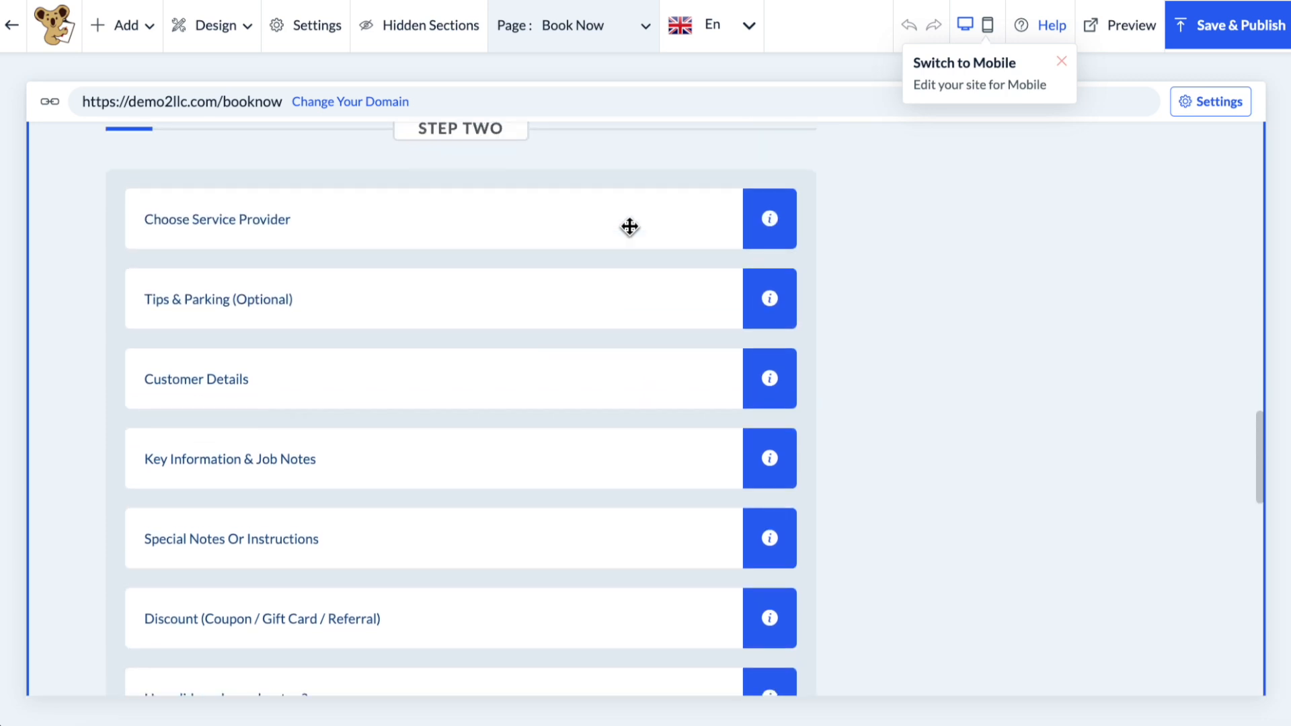
{"action": "scroll", "coordinate": [629, 226], "scroll_direction": "up", "scroll_amount": 12}
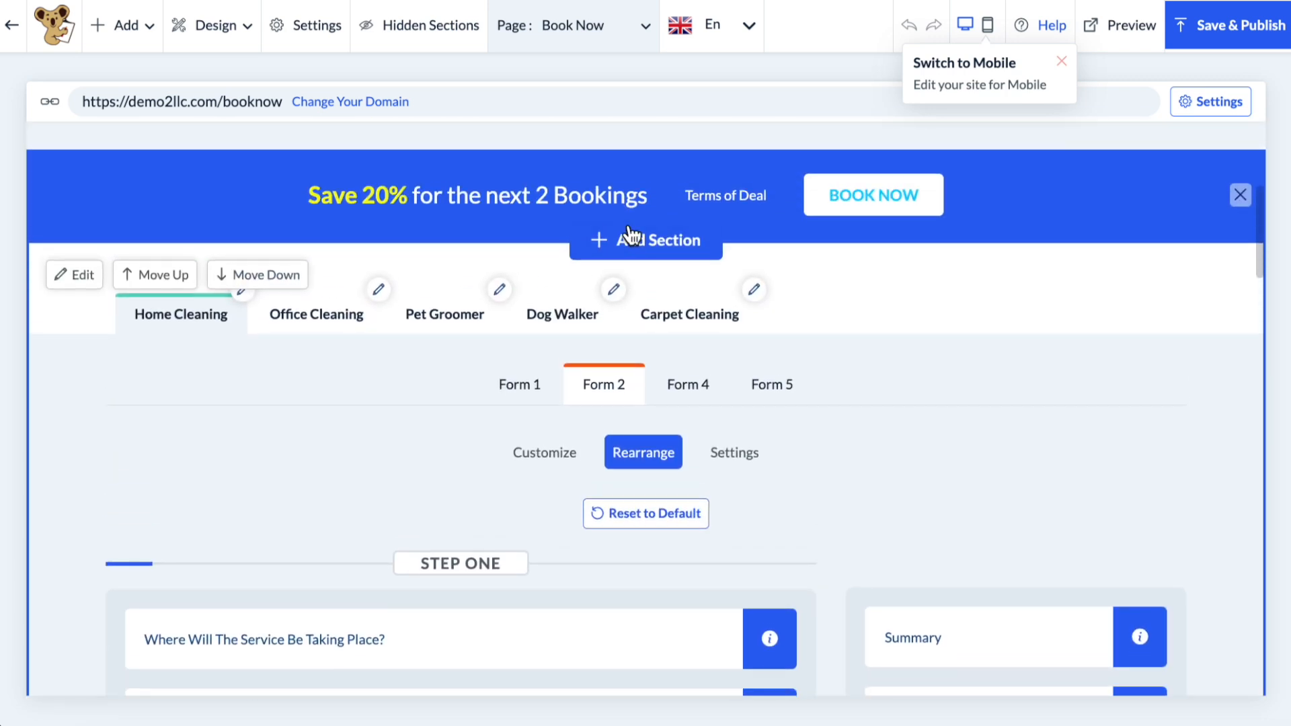
Open Form 2's booking form settings and compare the Web address and Page destinations after booking, keeping Reschedule booking page selected.
{"action": "left_click", "coordinate": [741, 452]}
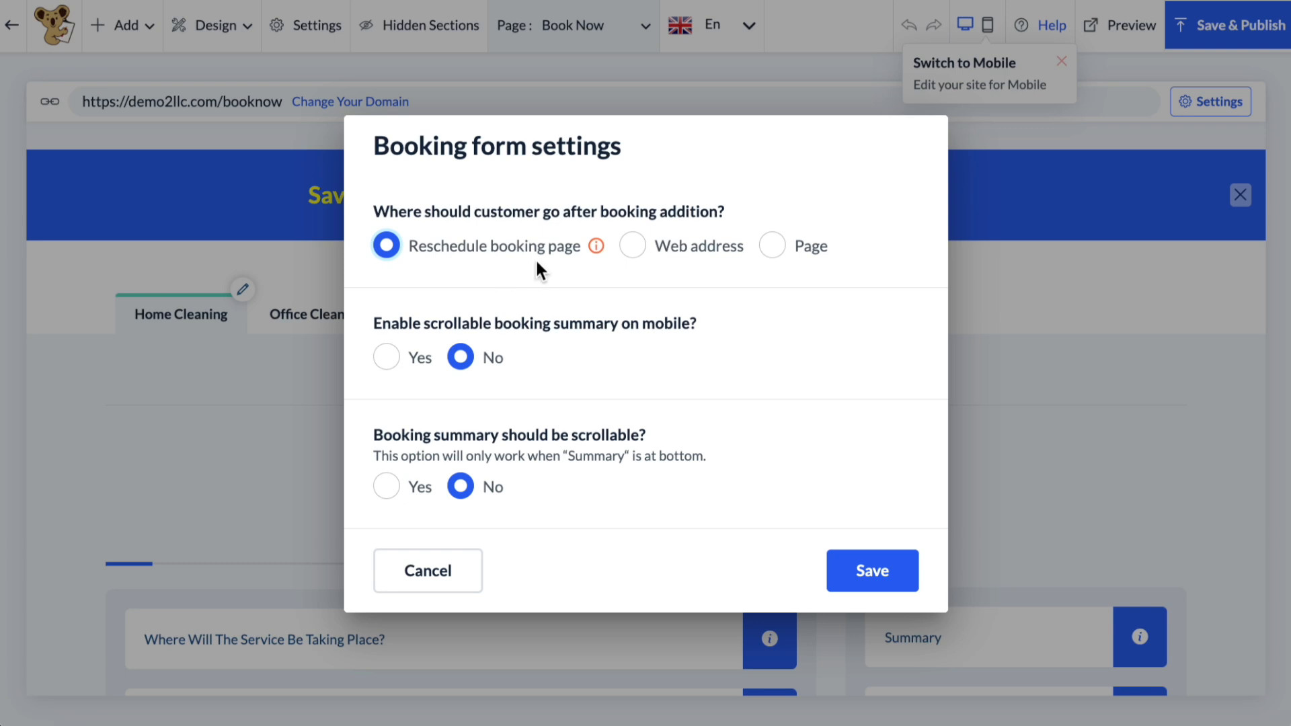
{"action": "mouse_move", "coordinate": [597, 256]}
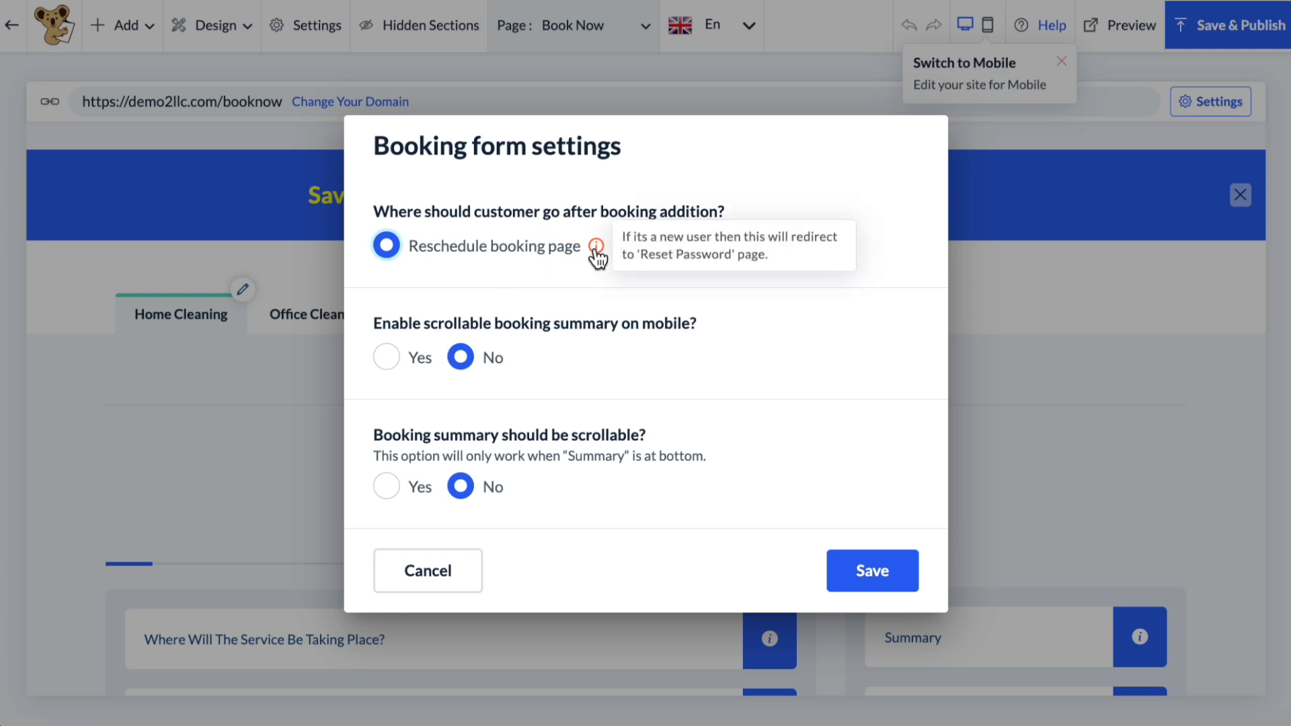
{"action": "left_click", "coordinate": [673, 260]}
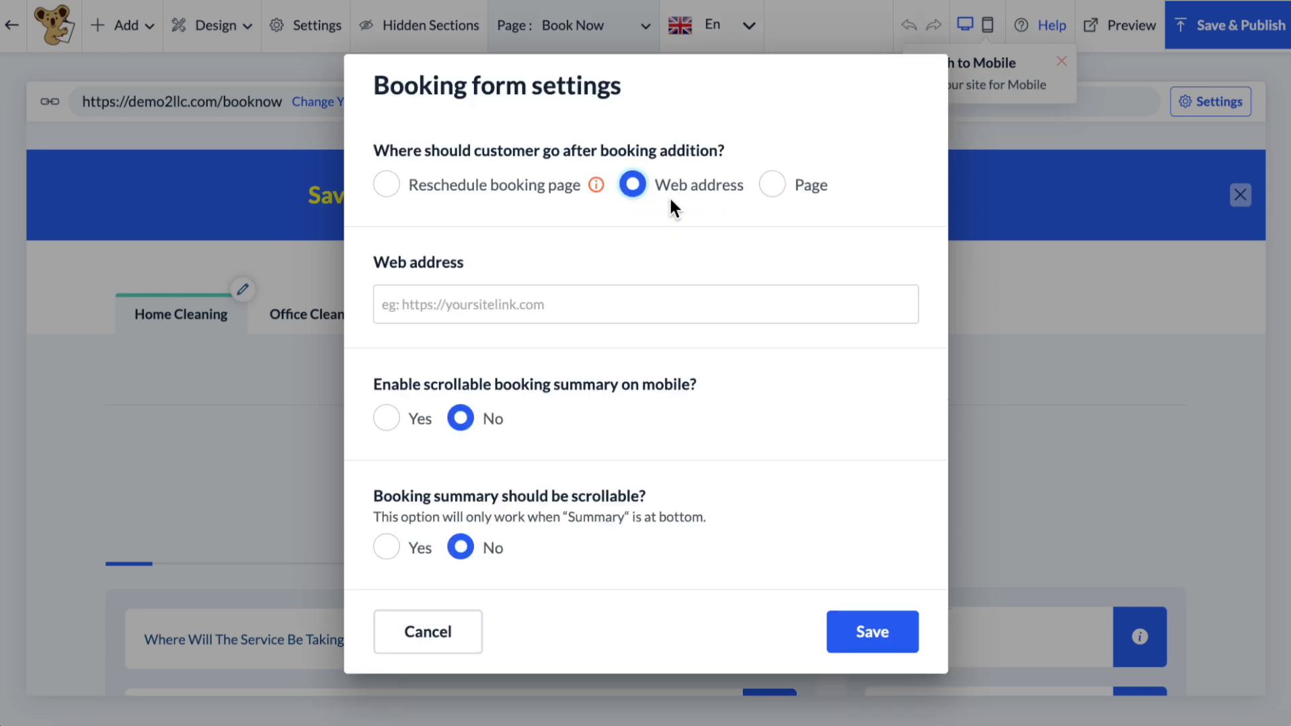
{"action": "left_click", "coordinate": [772, 185]}
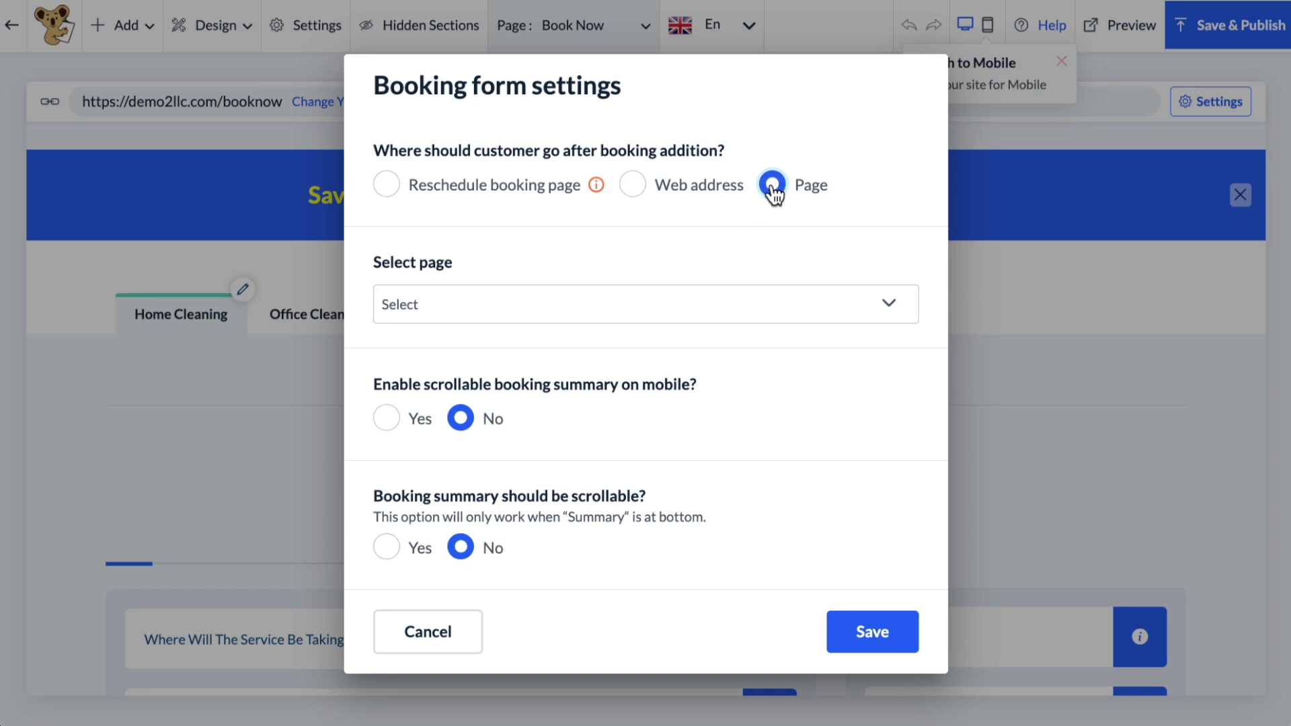
{"action": "left_click", "coordinate": [502, 181]}
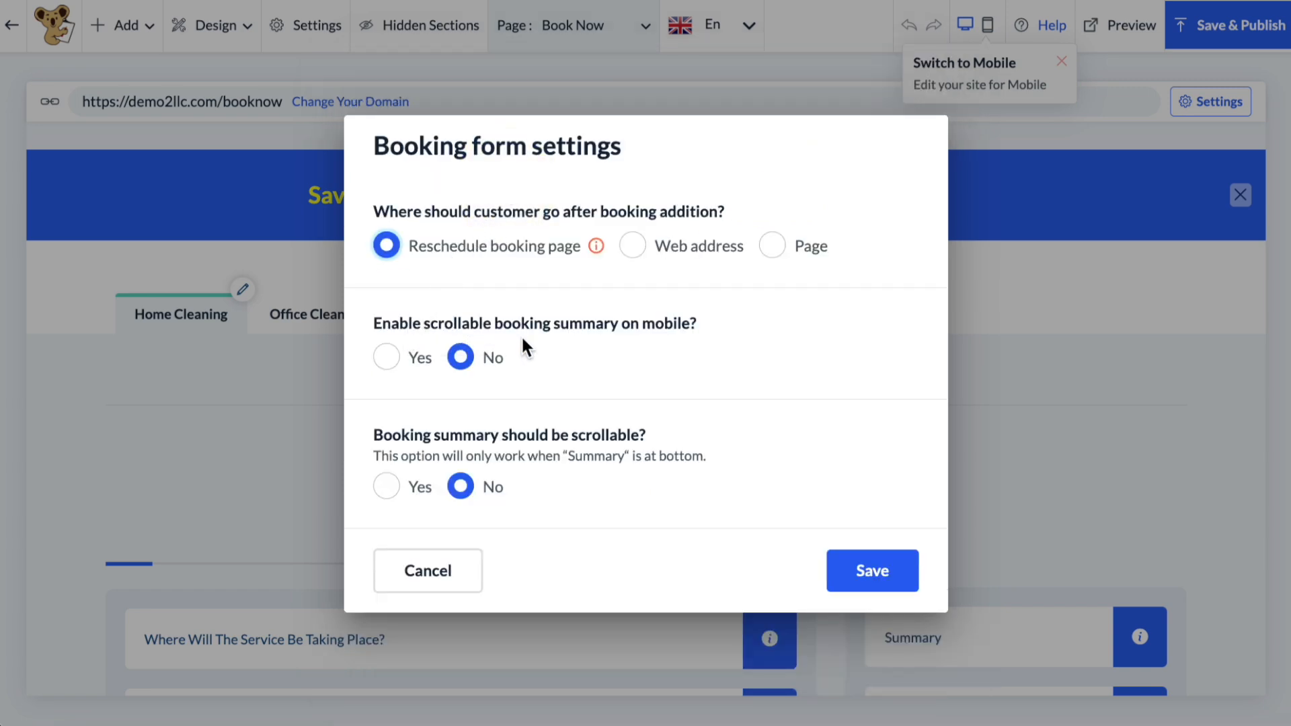
Enable the scrollable booking summary on mobile and in general, set its margin top to 1 px, and save the booking form settings.
{"action": "left_click", "coordinate": [390, 360]}
{"action": "left_click", "coordinate": [394, 487]}
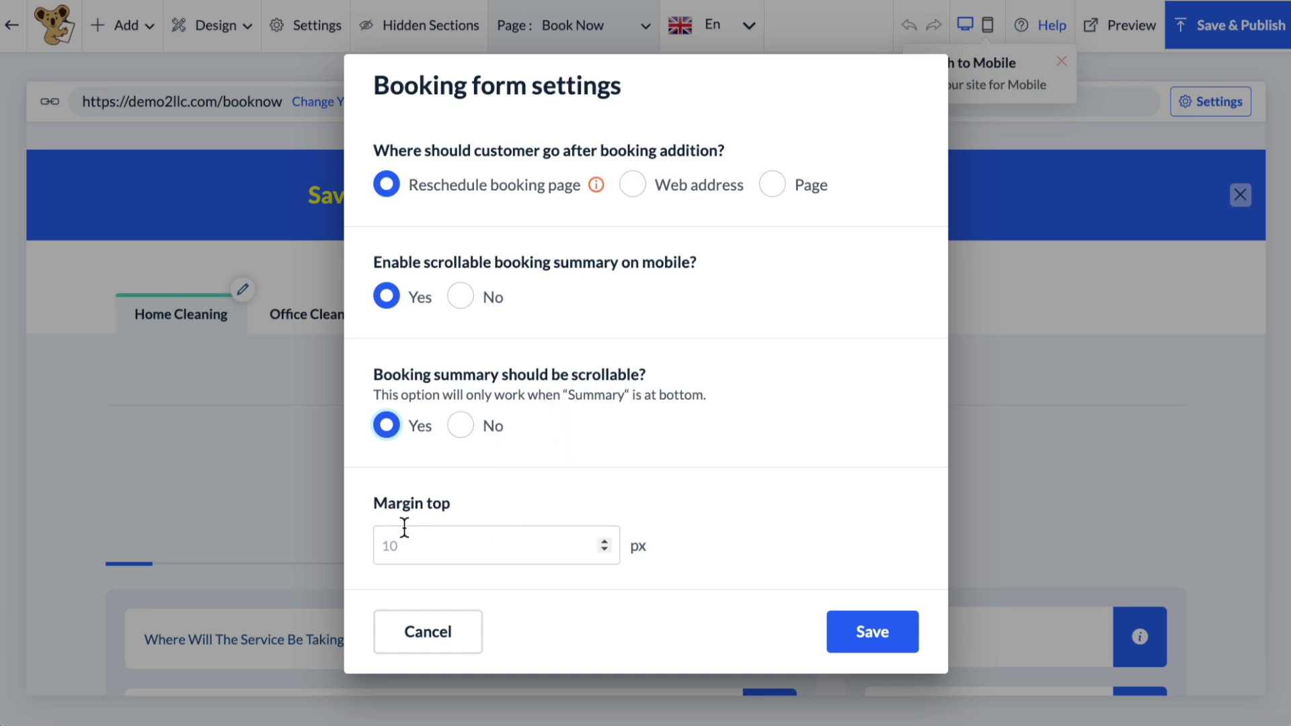
{"action": "left_click", "coordinate": [408, 545]}
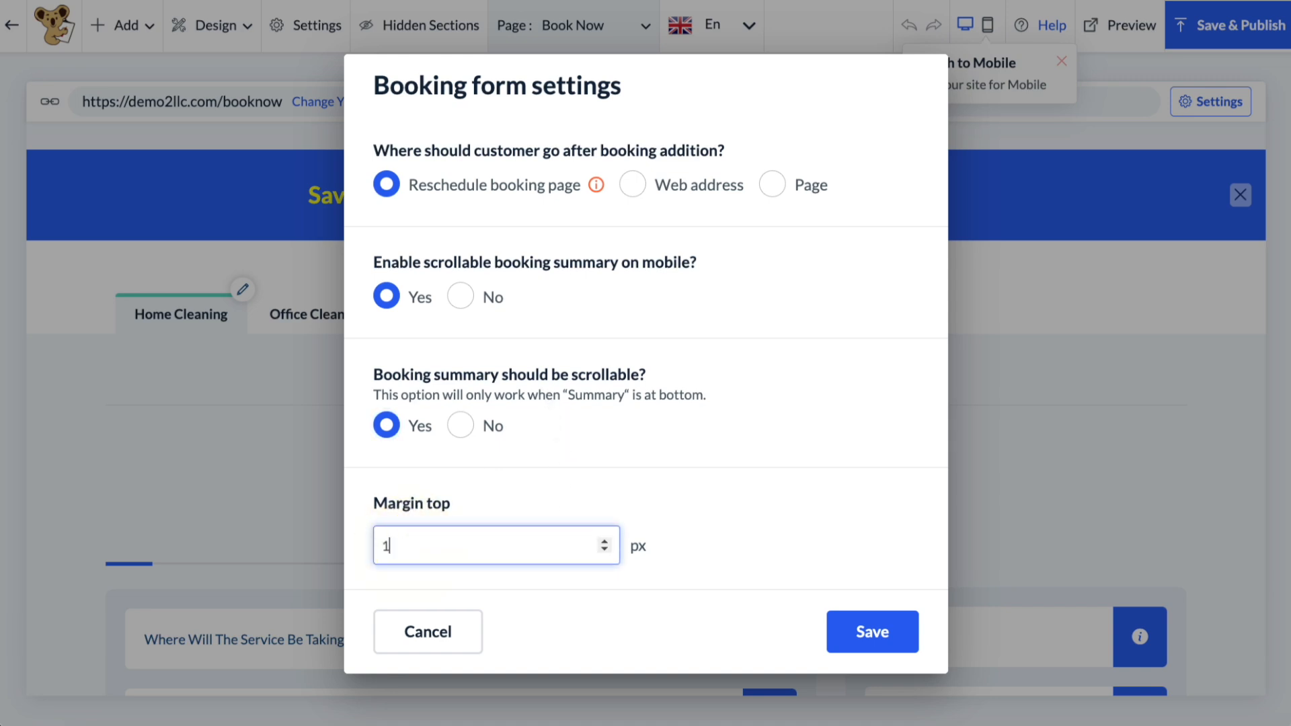
{"action": "left_click", "coordinate": [881, 633]}
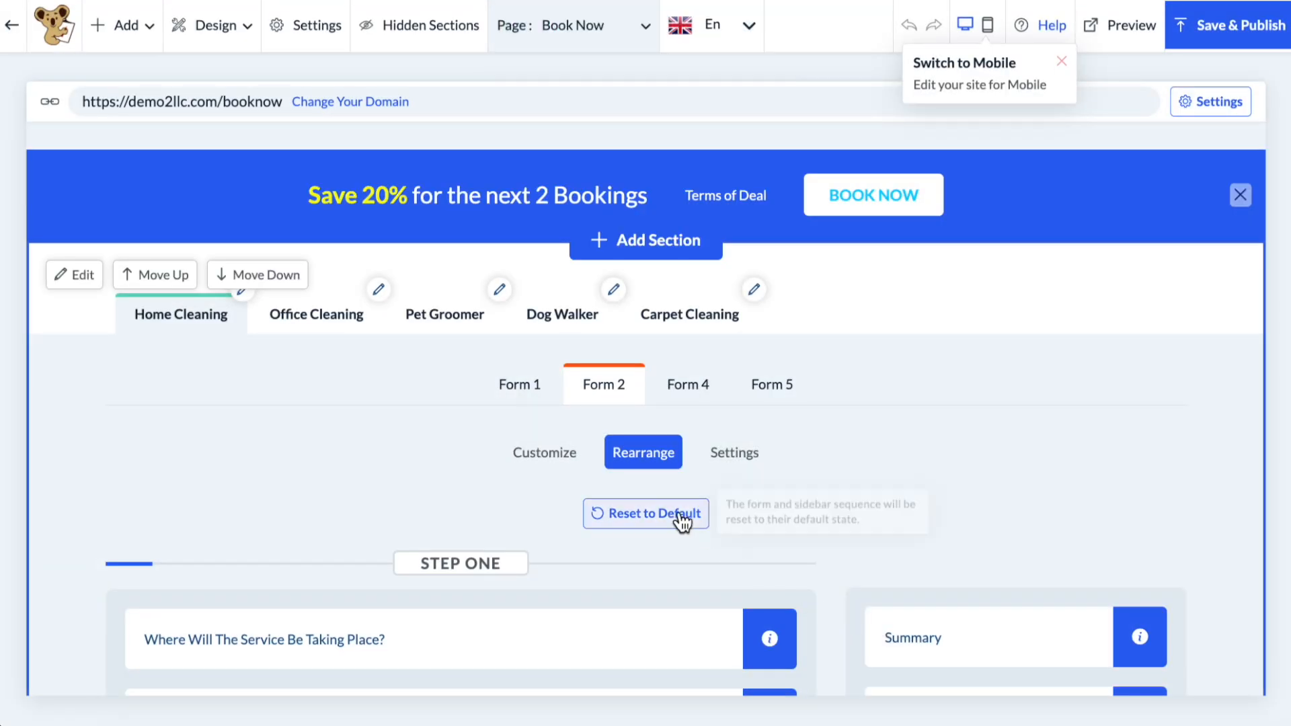
Return Form 2 to the Customize view, and switch to the Office Cleaning industry to look through its booking form's industry selection.
{"action": "left_click", "coordinate": [567, 457]}
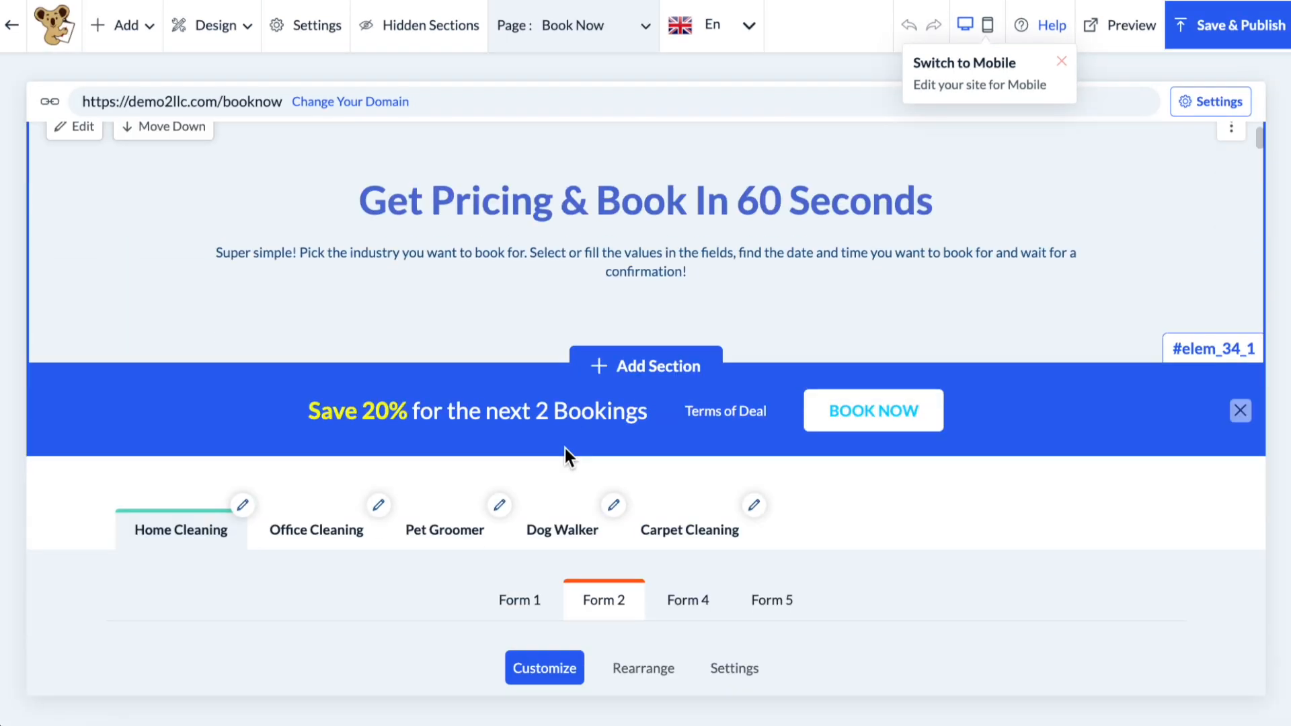
{"action": "scroll", "coordinate": [565, 448], "scroll_direction": "down", "scroll_amount": 5}
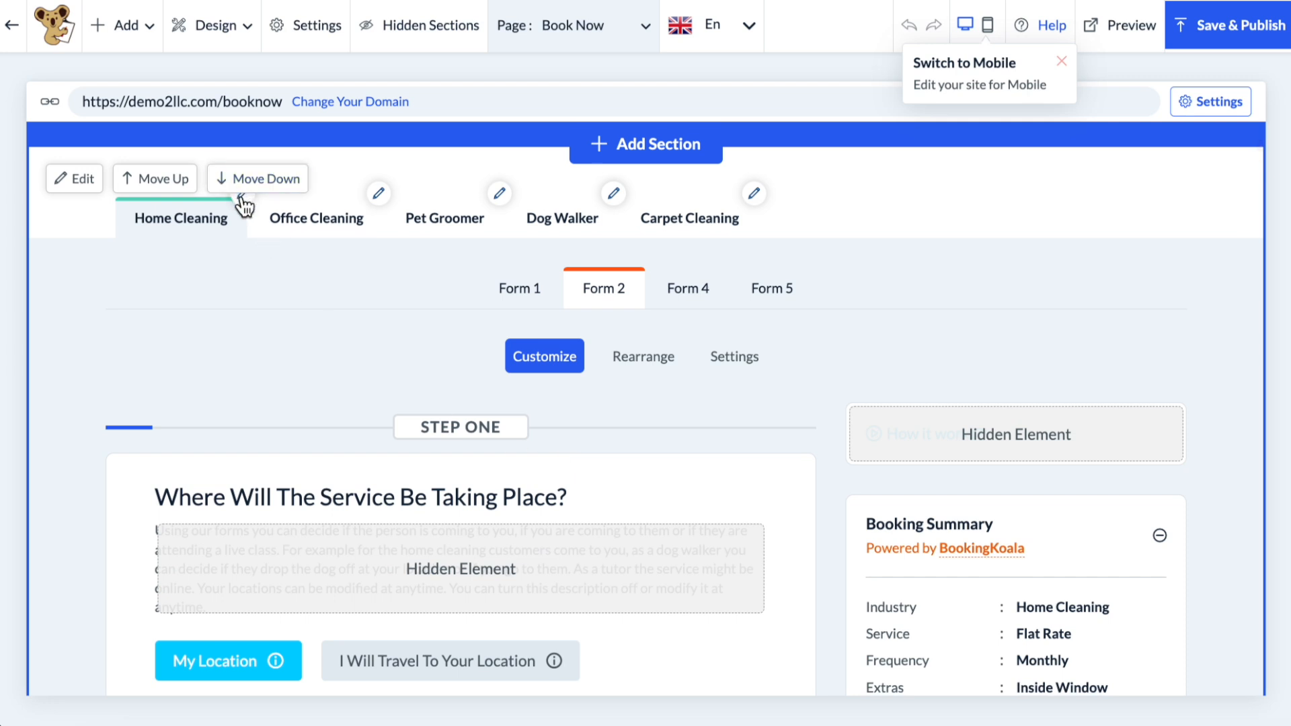
{"action": "left_click", "coordinate": [292, 212]}
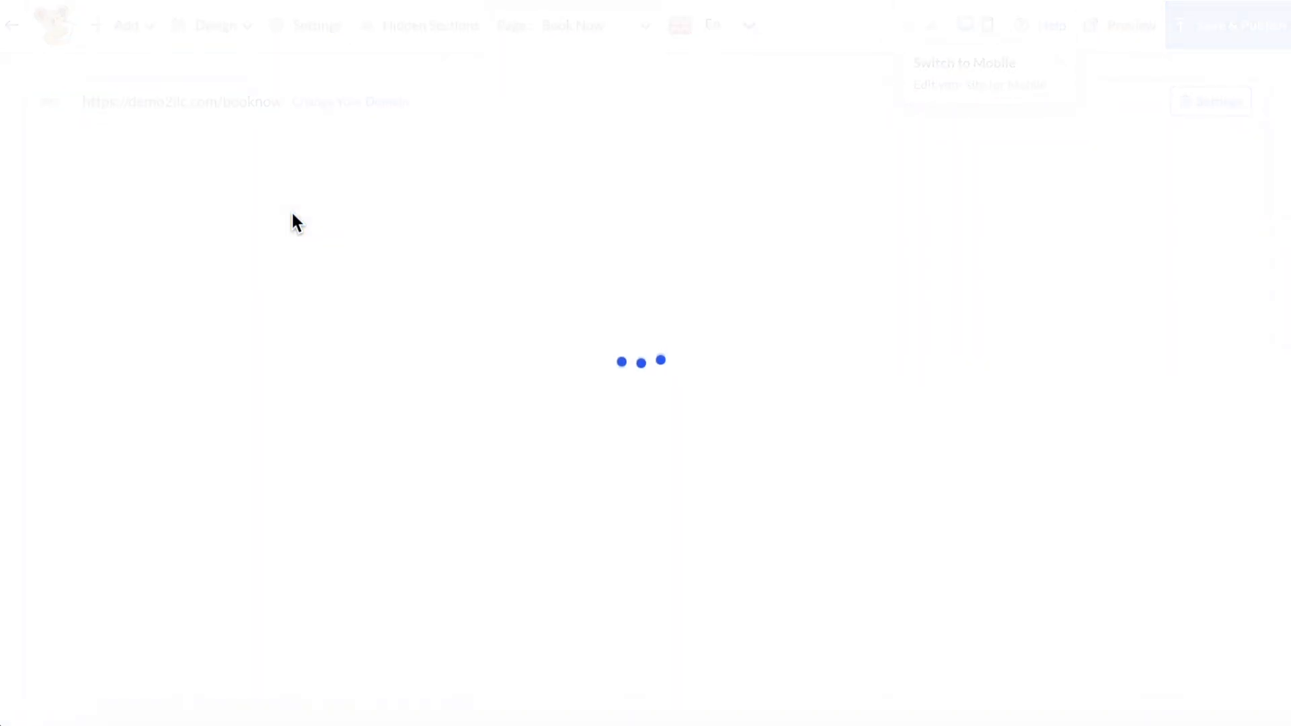
{"action": "scroll", "coordinate": [533, 664], "scroll_direction": "down", "scroll_amount": 1}
{"action": "scroll", "coordinate": [534, 664], "scroll_direction": "down", "scroll_amount": 6}
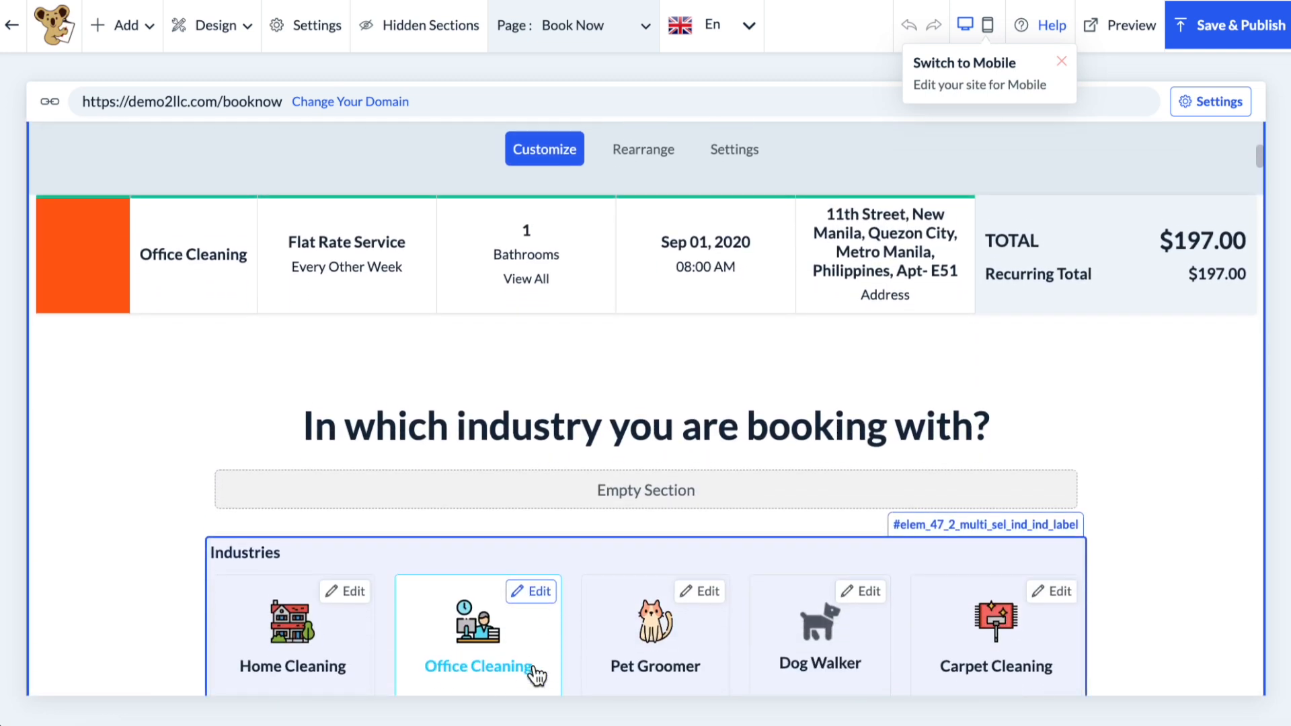
{"action": "scroll", "coordinate": [536, 672], "scroll_direction": "down", "scroll_amount": 2}
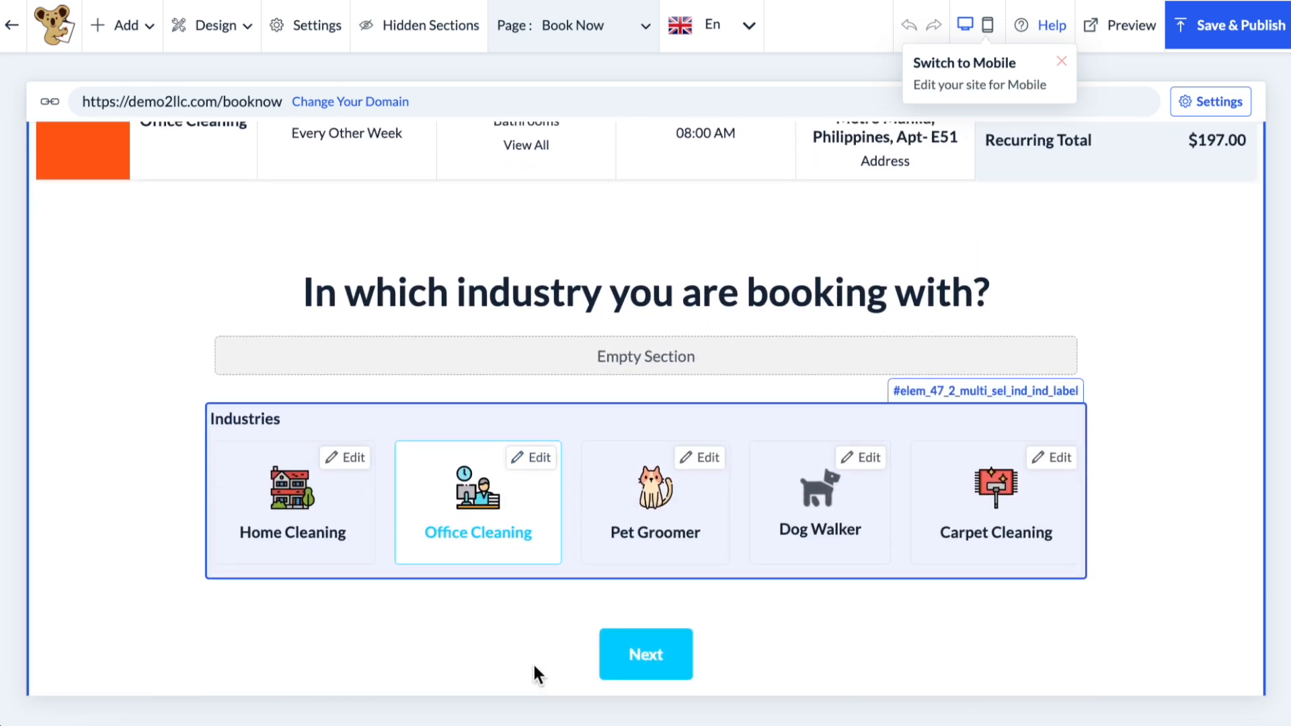
{"action": "scroll", "coordinate": [533, 663], "scroll_direction": "up", "scroll_amount": 6}
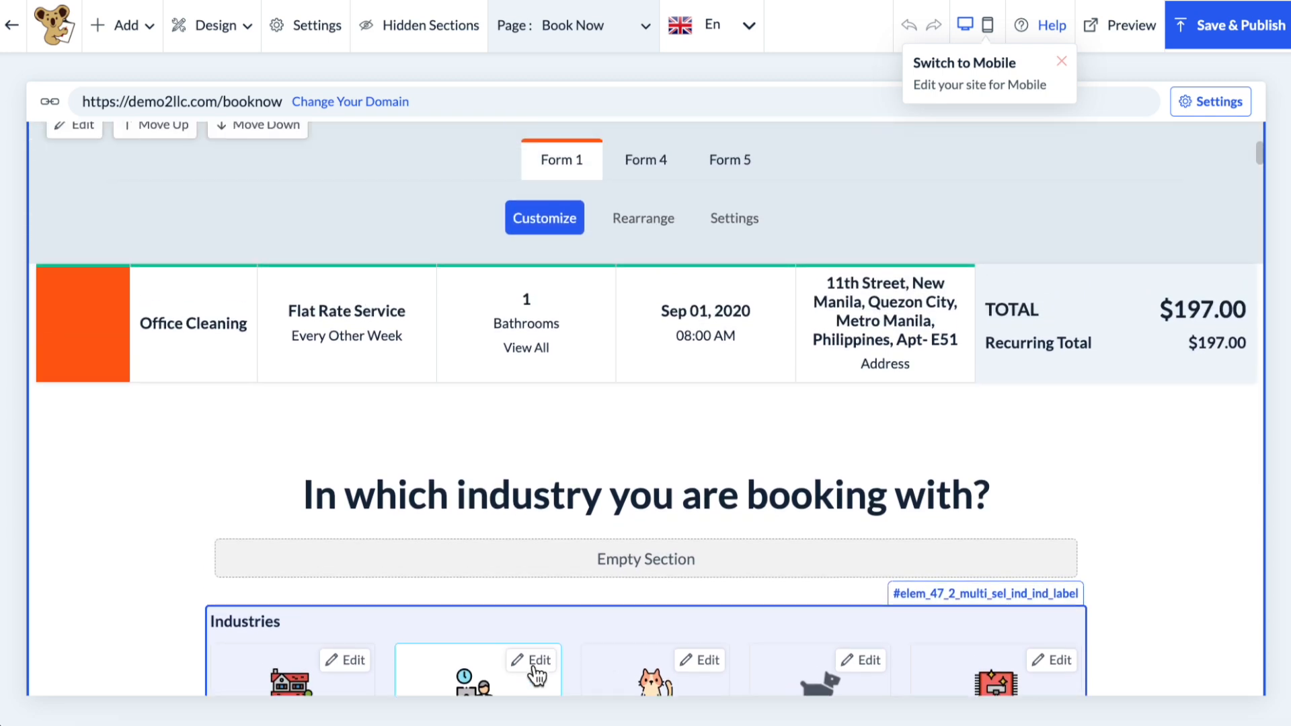
Look through Form 1's booking steps, from industry and location selection through date and time to the customer details.
{"action": "scroll", "coordinate": [535, 672], "scroll_direction": "down", "scroll_amount": 7}
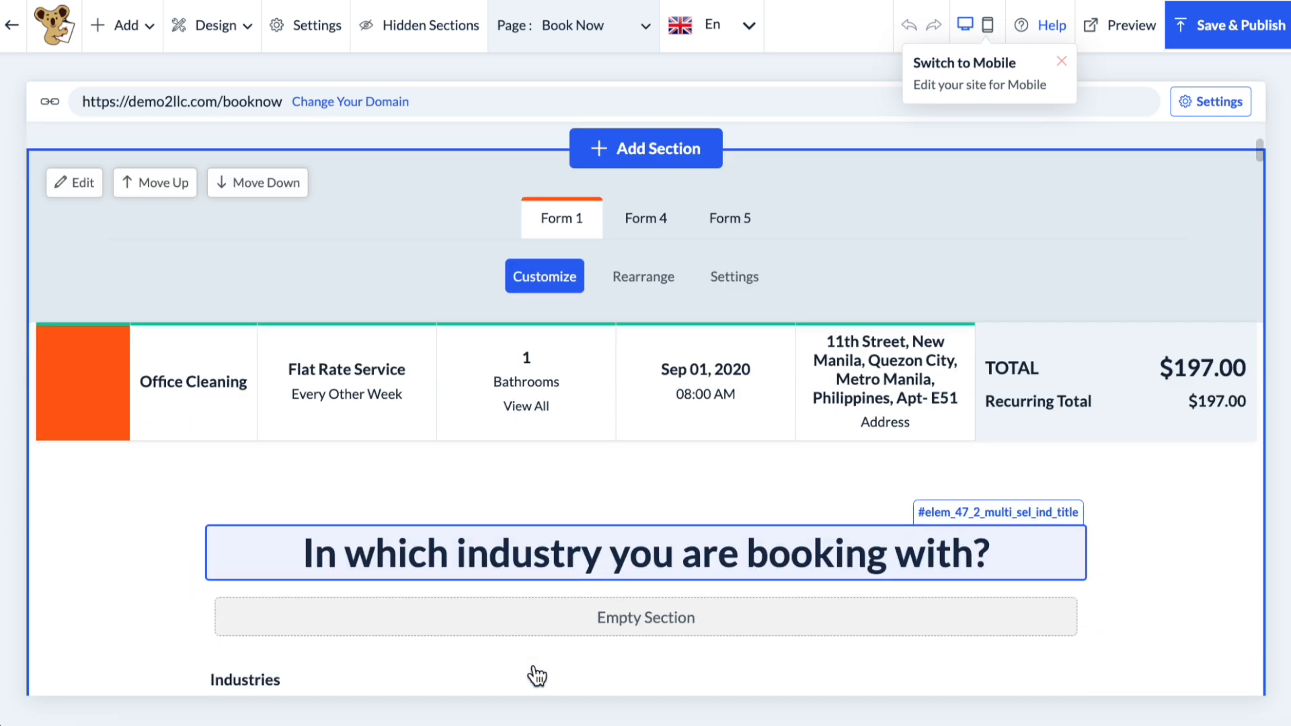
{"action": "scroll", "coordinate": [536, 675], "scroll_direction": "down", "scroll_amount": 12}
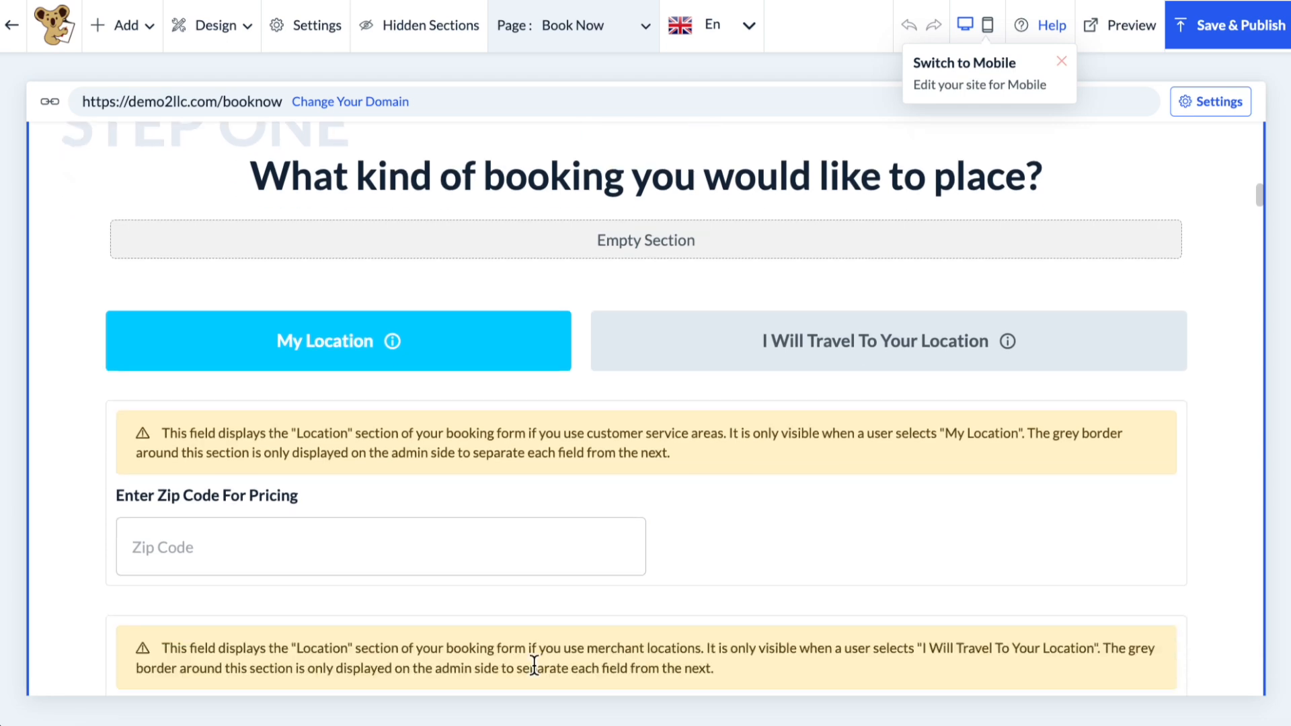
{"action": "scroll", "coordinate": [536, 675], "scroll_direction": "down", "scroll_amount": 13}
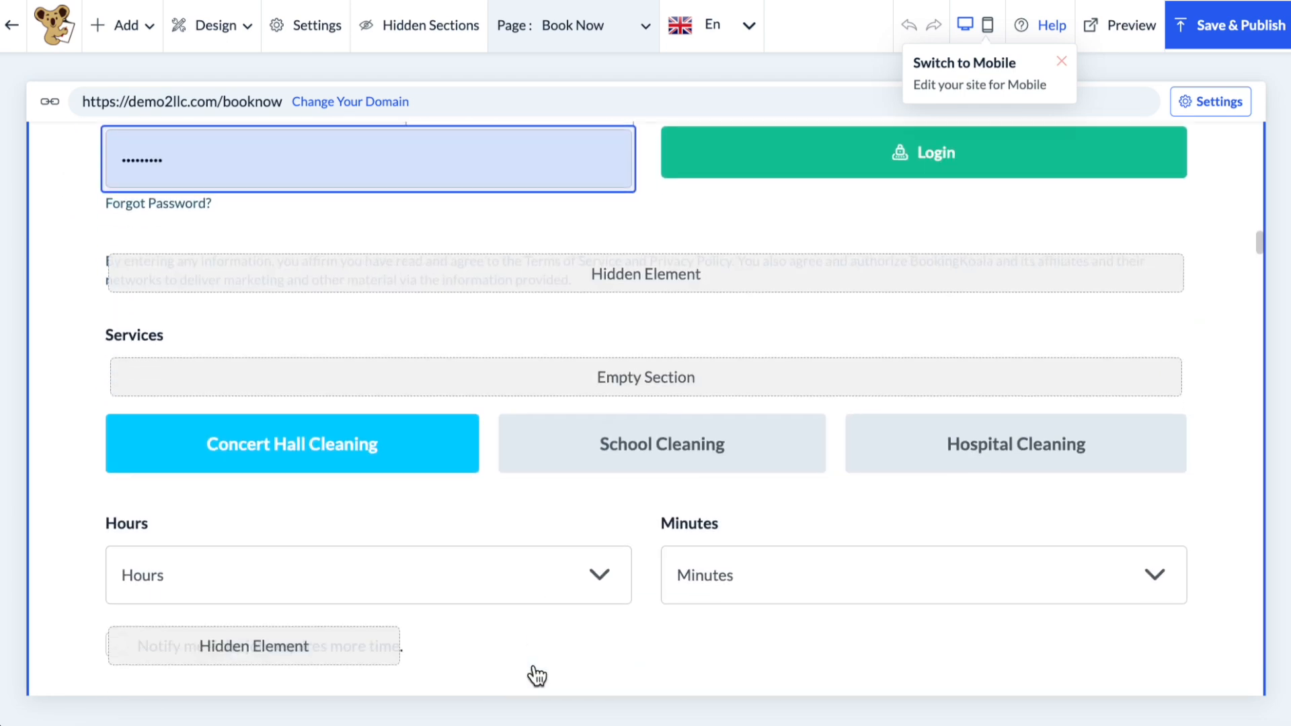
{"action": "scroll", "coordinate": [535, 673], "scroll_direction": "down", "scroll_amount": 15}
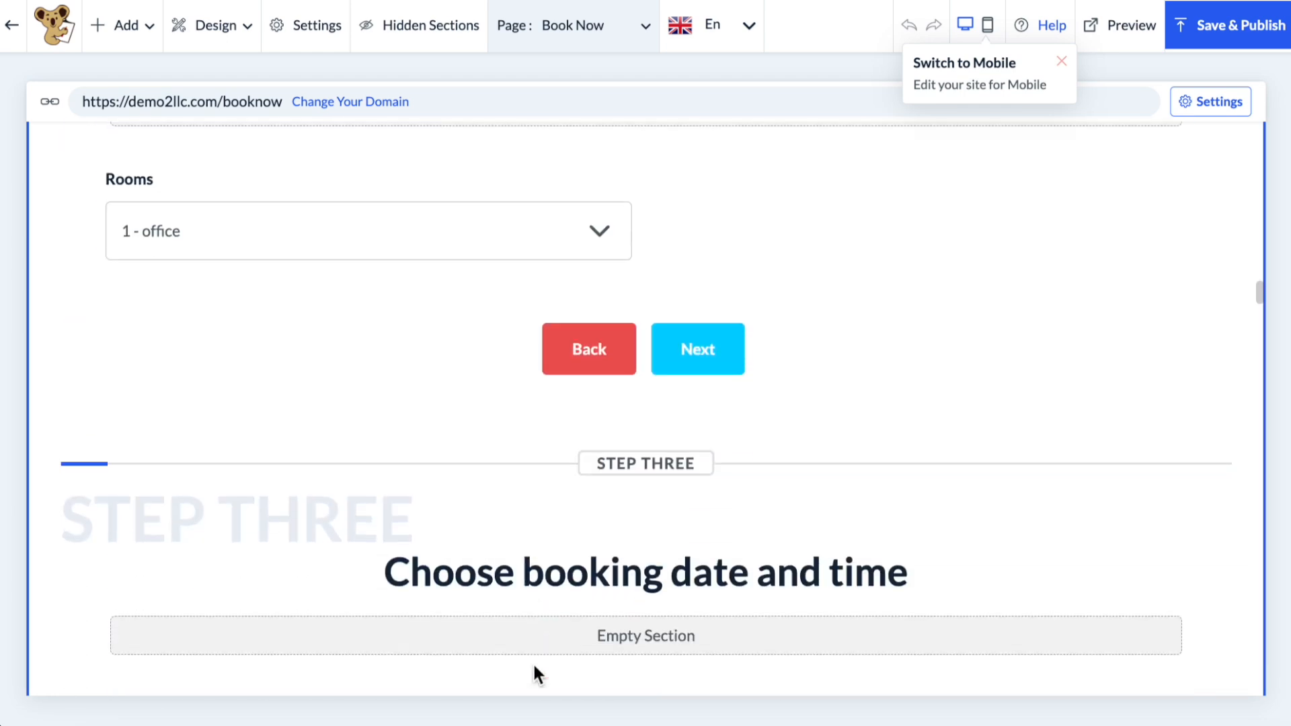
{"action": "scroll", "coordinate": [534, 674], "scroll_direction": "down", "scroll_amount": 15}
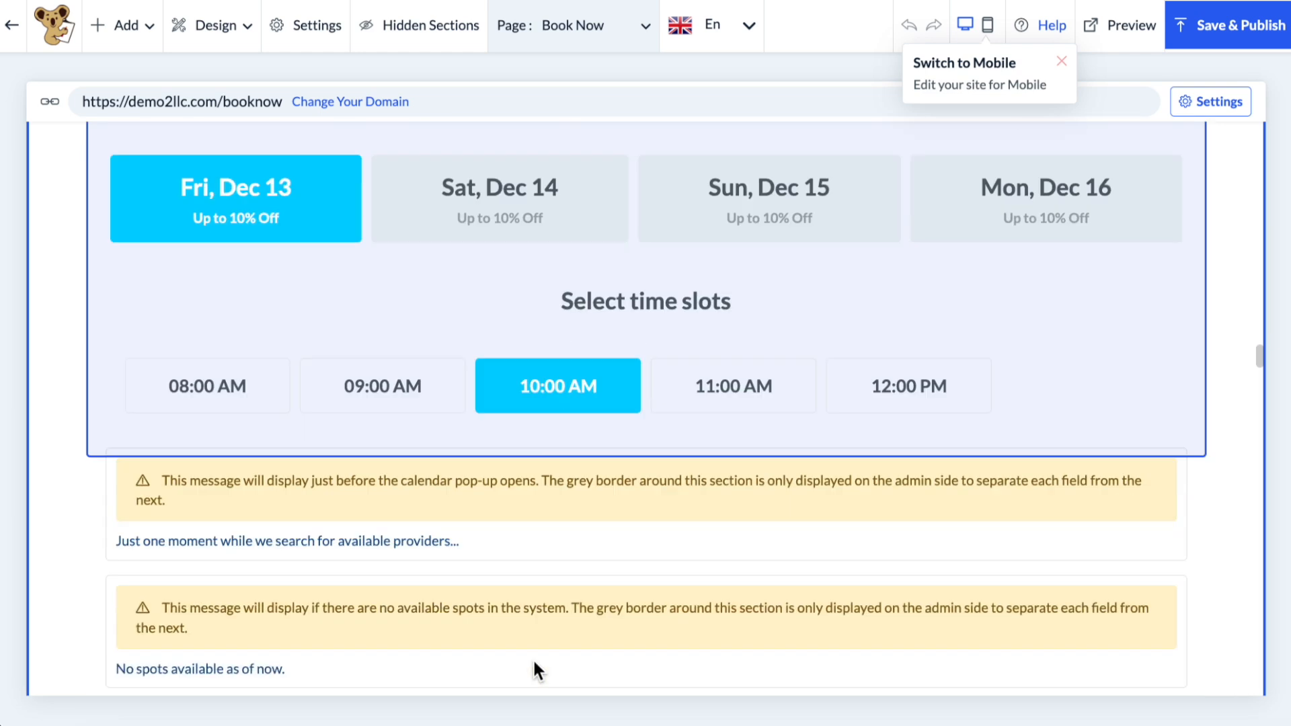
{"action": "scroll", "coordinate": [533, 659], "scroll_direction": "down", "scroll_amount": 17}
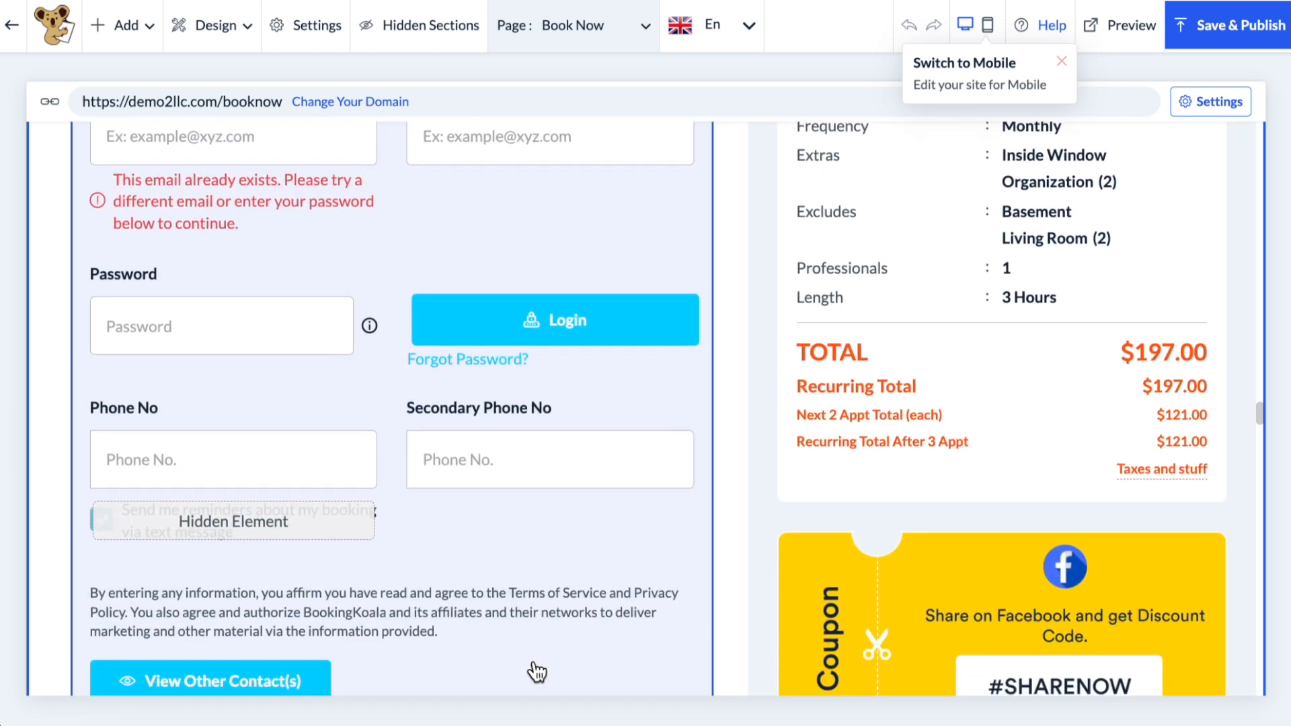
Open the Booking Summary's settings and review its label visibility toggles and the layout choices for extras and excludes.
{"action": "scroll", "coordinate": [535, 670], "scroll_direction": "up", "scroll_amount": 6}
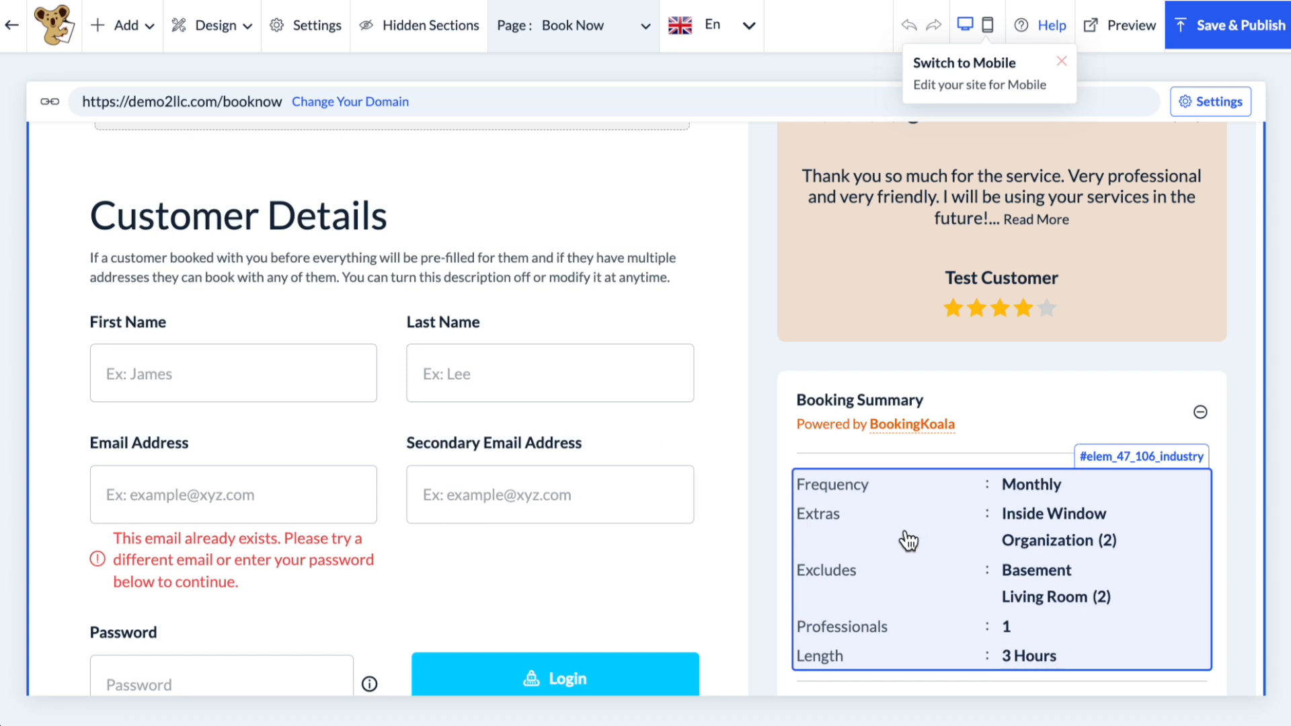
{"action": "mouse_move", "coordinate": [944, 551]}
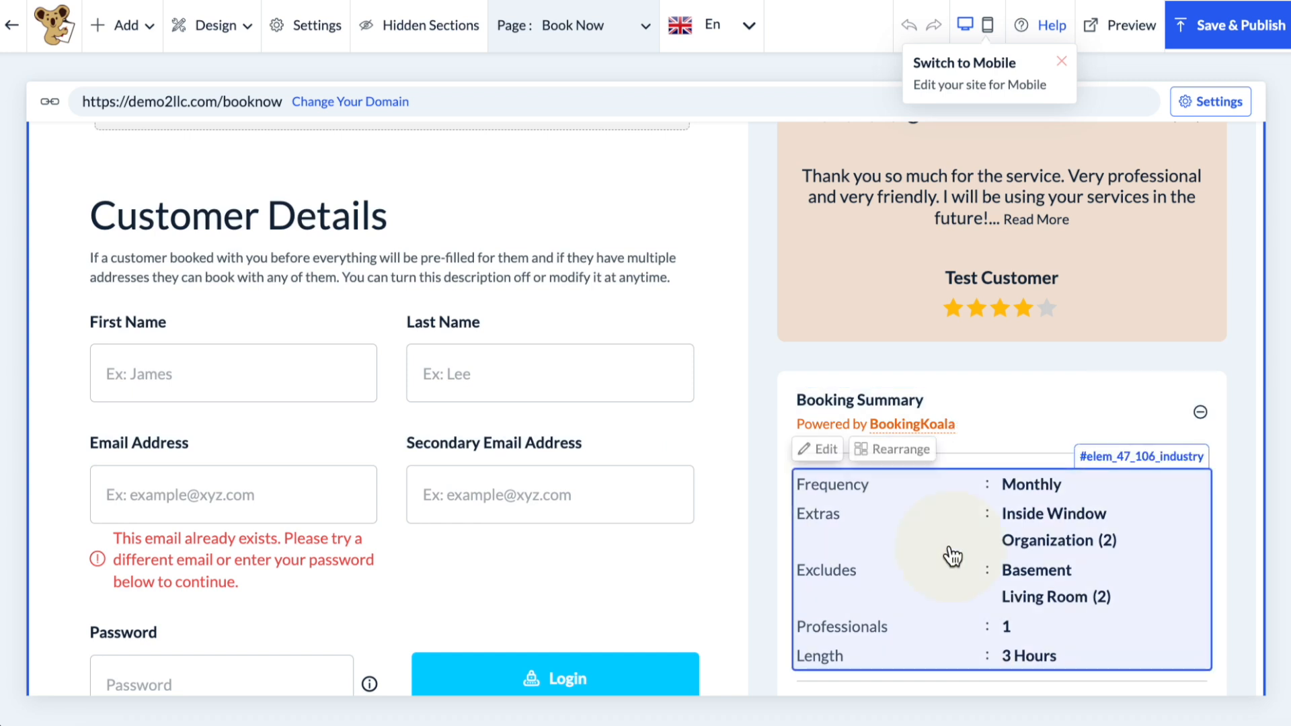
{"action": "left_click", "coordinate": [824, 442]}
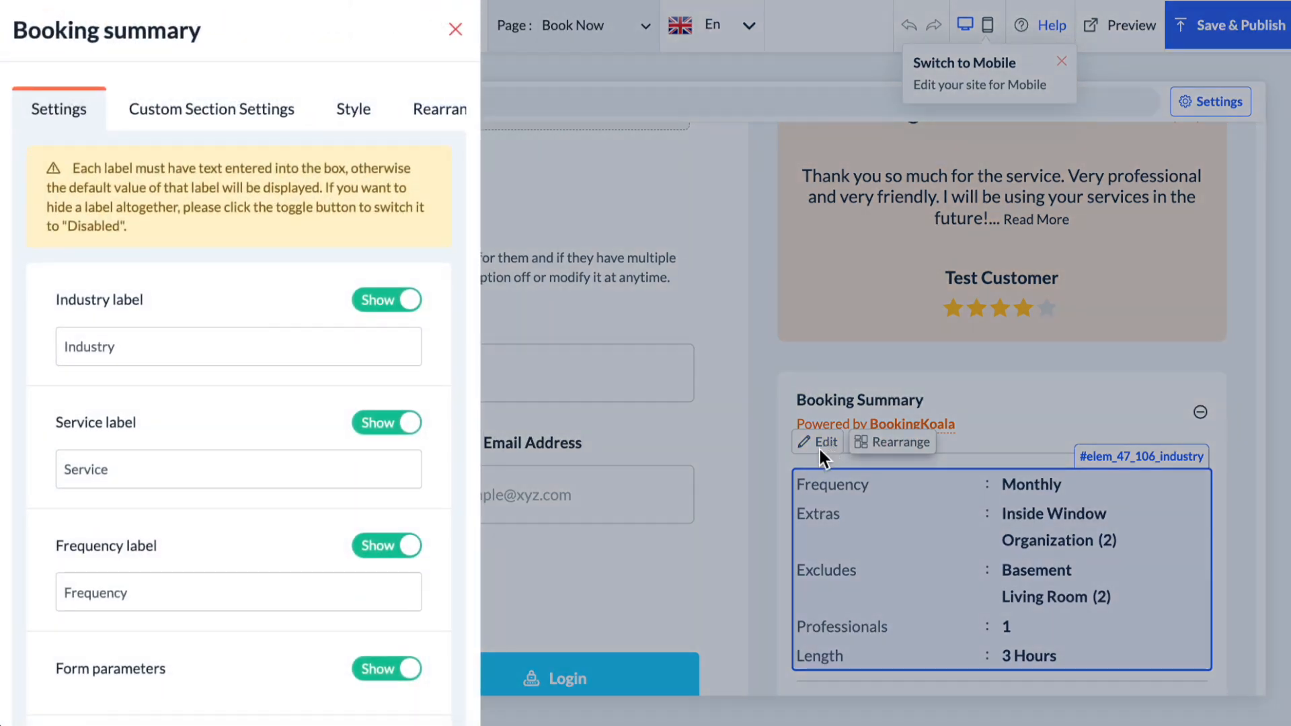
{"action": "left_click", "coordinate": [397, 303]}
{"action": "scroll", "coordinate": [226, 393], "scroll_direction": "down", "scroll_amount": 5}
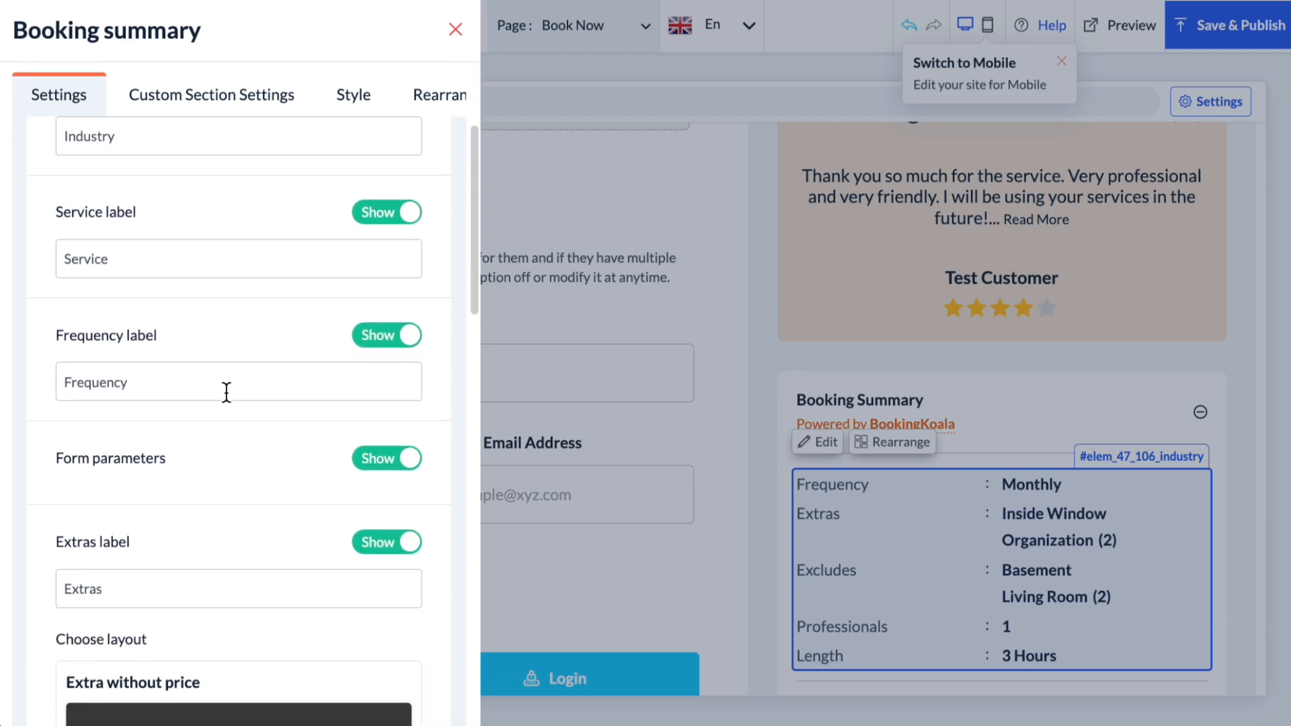
{"action": "scroll", "coordinate": [226, 393], "scroll_direction": "down", "scroll_amount": 4}
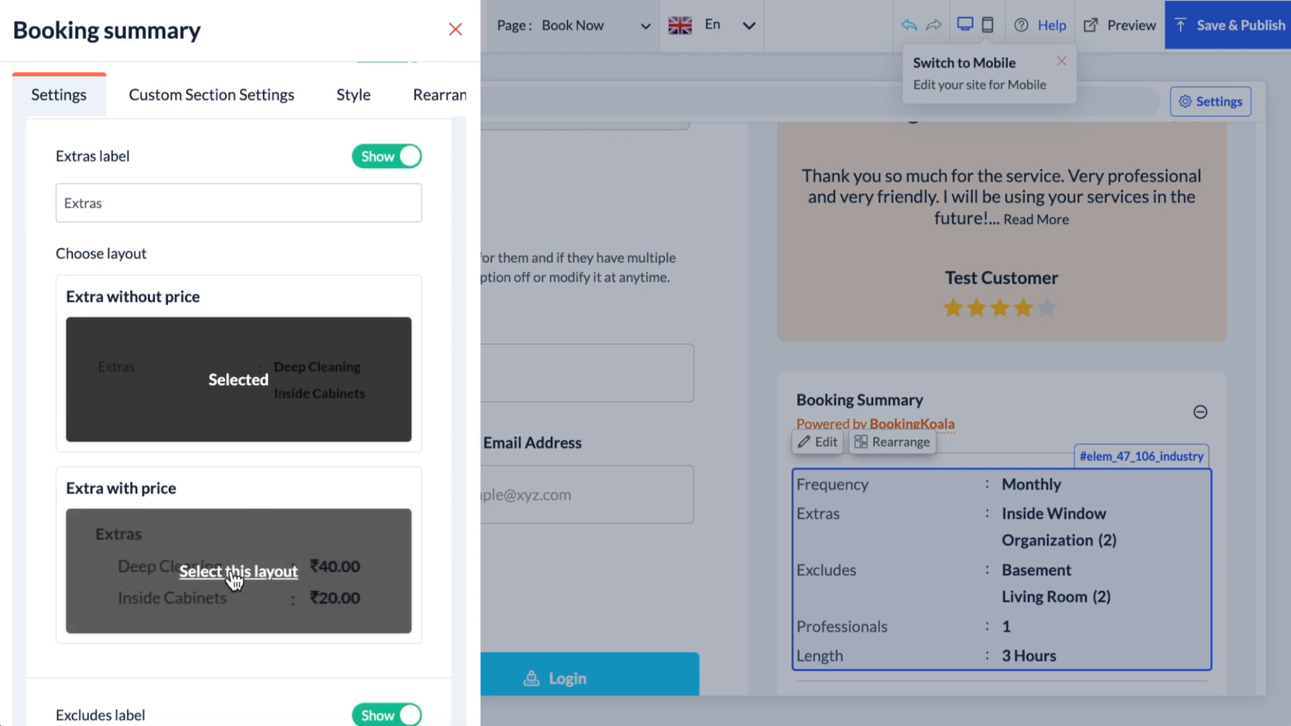
{"action": "scroll", "coordinate": [231, 576], "scroll_direction": "down", "scroll_amount": 4}
{"action": "scroll", "coordinate": [231, 570], "scroll_direction": "down", "scroll_amount": 4}
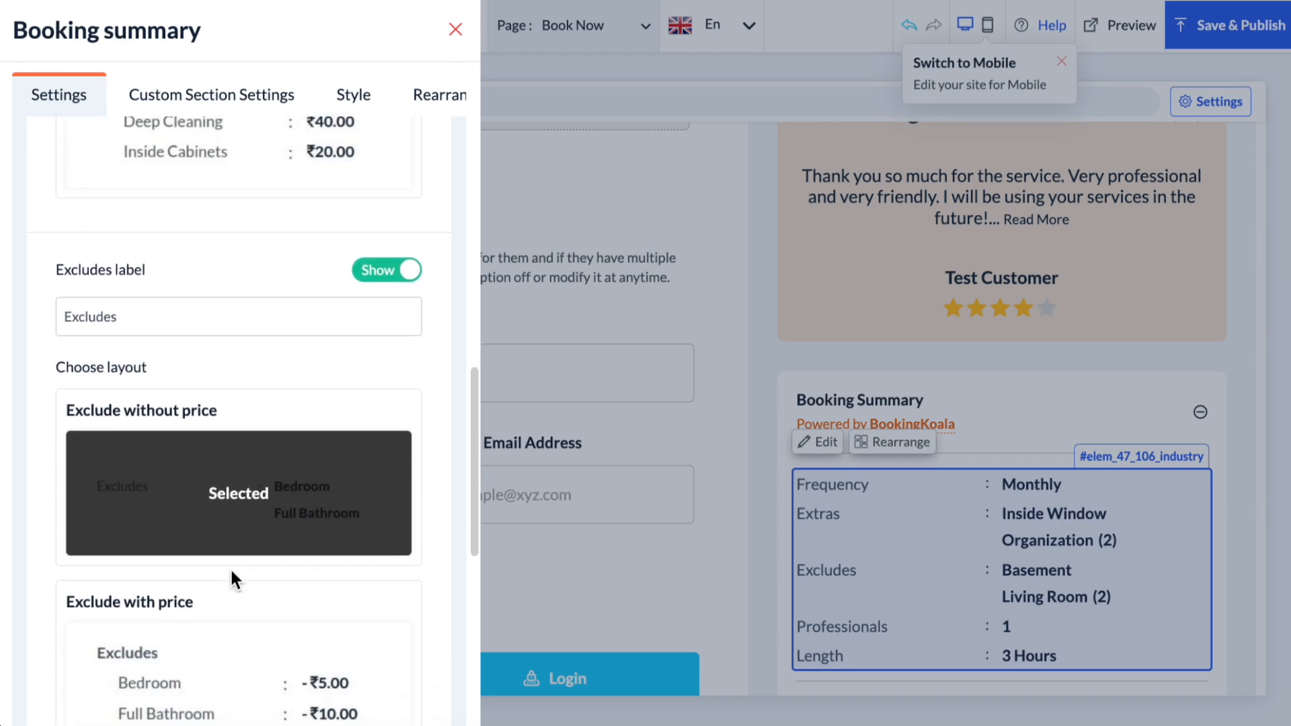
{"action": "scroll", "coordinate": [289, 485], "scroll_direction": "down", "scroll_amount": 7}
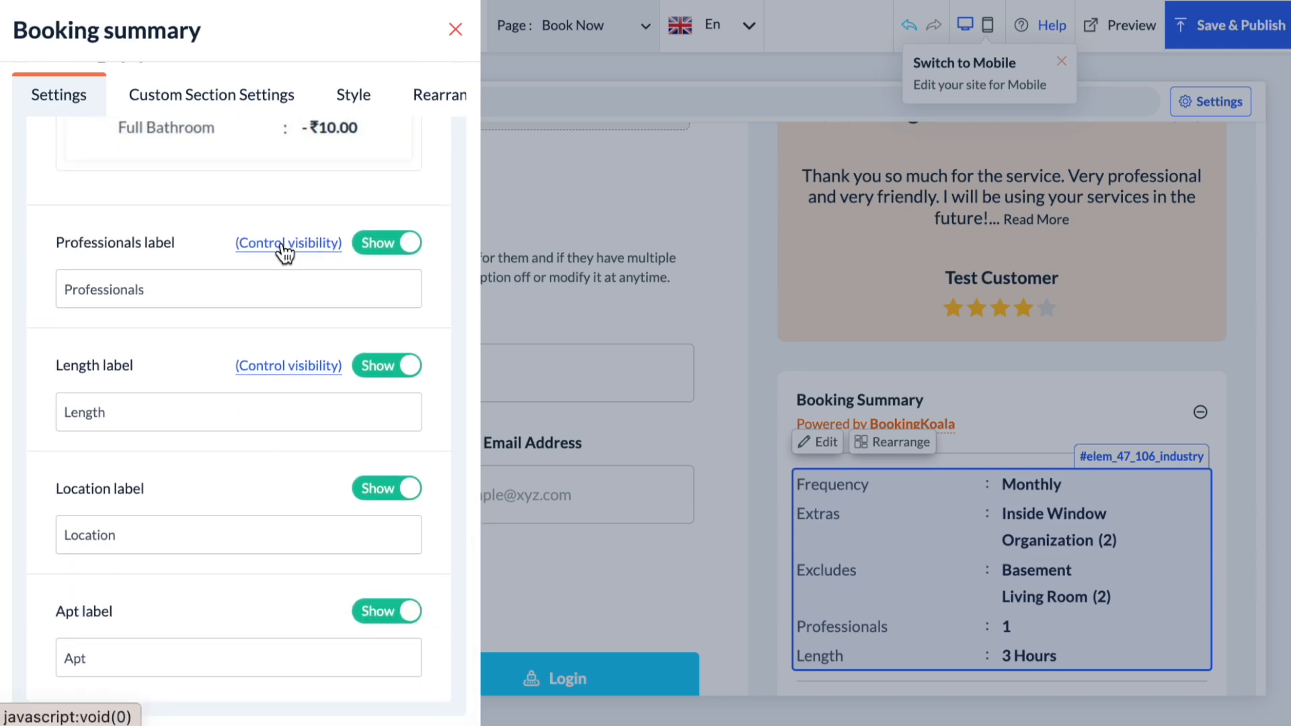
Check which users can see the Professionals and Length labels in the booking summary, cancelling without changes.
{"action": "left_click", "coordinate": [282, 244]}
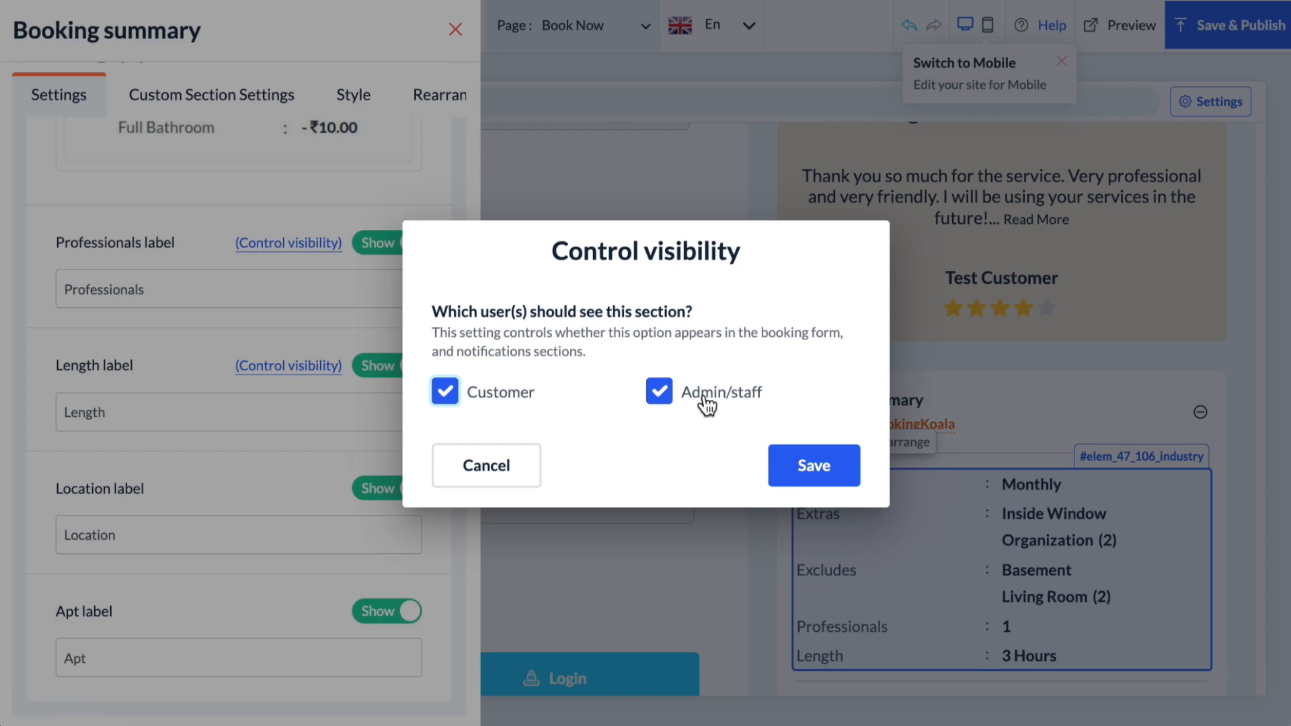
{"action": "left_click", "coordinate": [484, 463]}
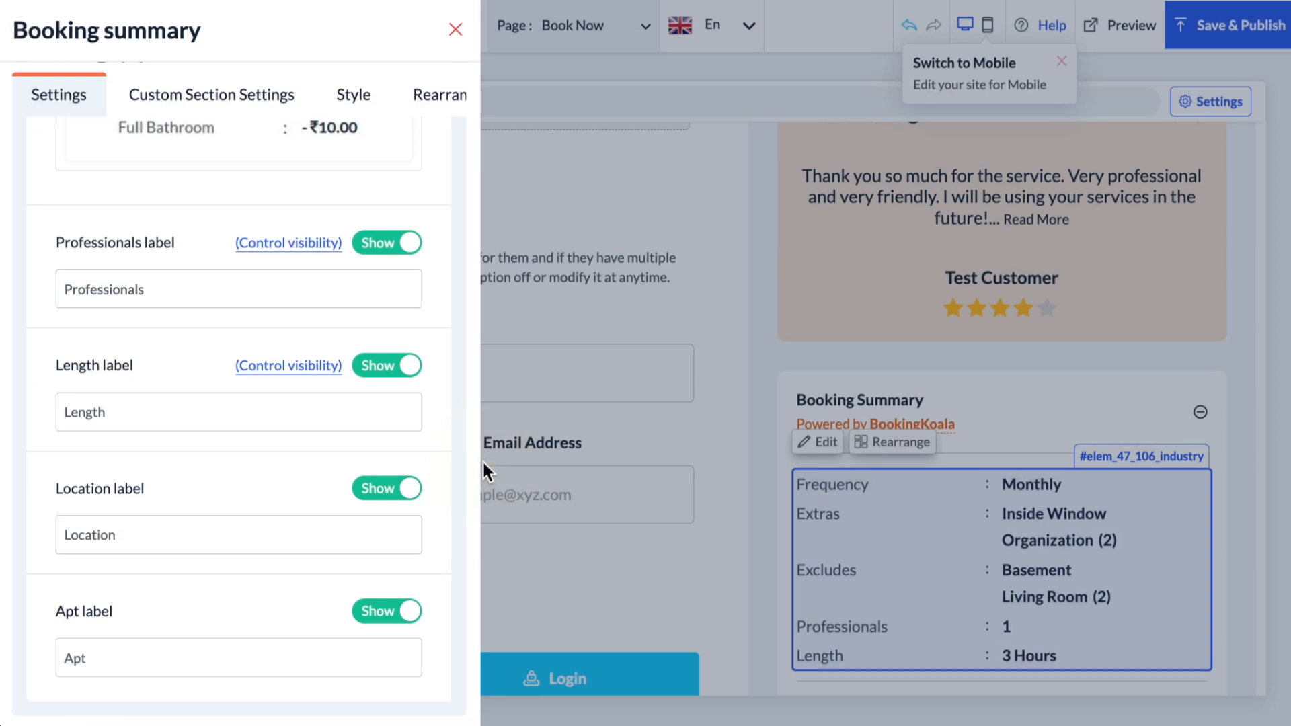
{"action": "left_click", "coordinate": [309, 368]}
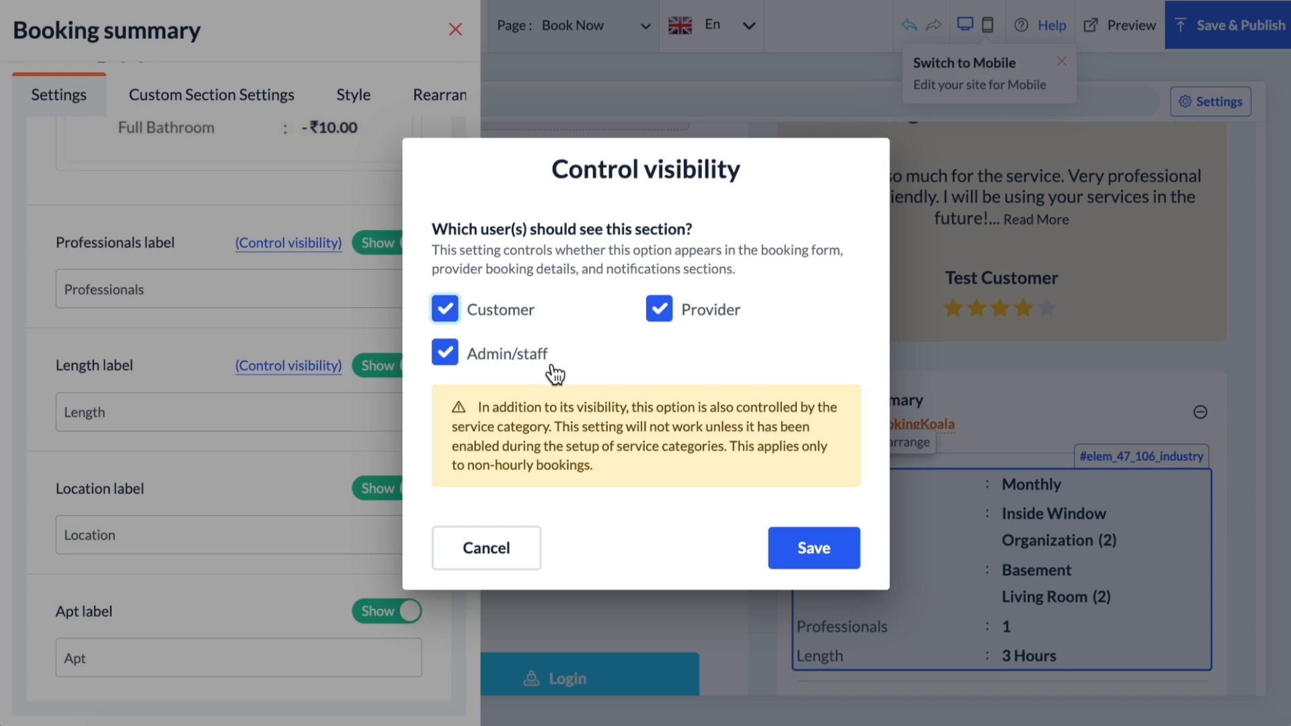
{"action": "left_click", "coordinate": [482, 557]}
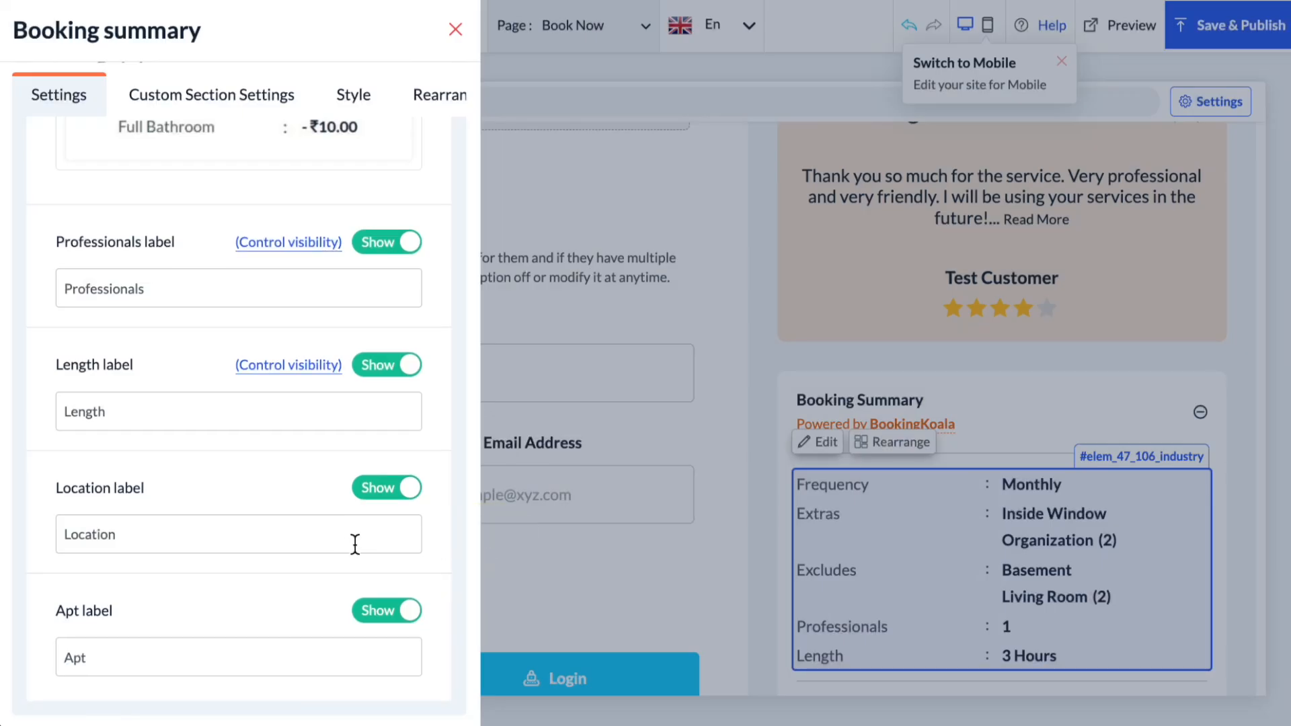
Review the booking summary's custom section settings and its style options for colors, font weights and font size.
{"action": "scroll", "coordinate": [333, 450], "scroll_direction": "up", "scroll_amount": 15}
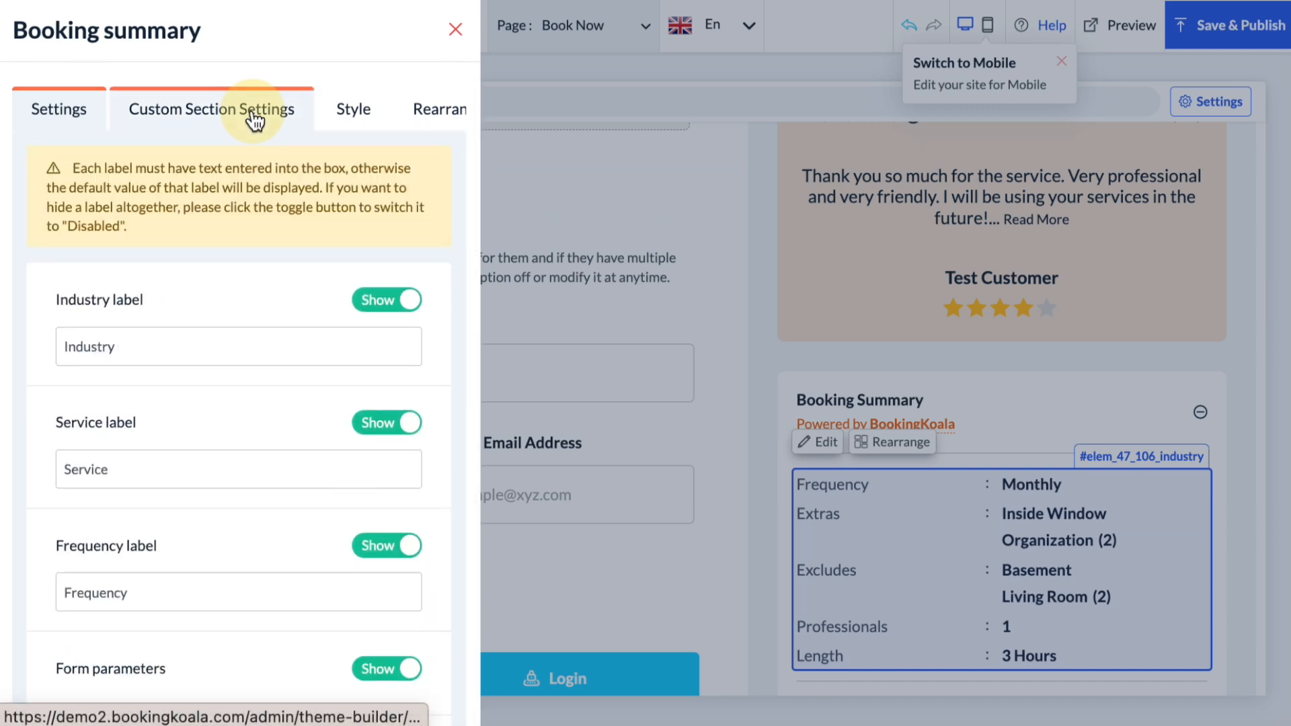
{"action": "left_click", "coordinate": [255, 118]}
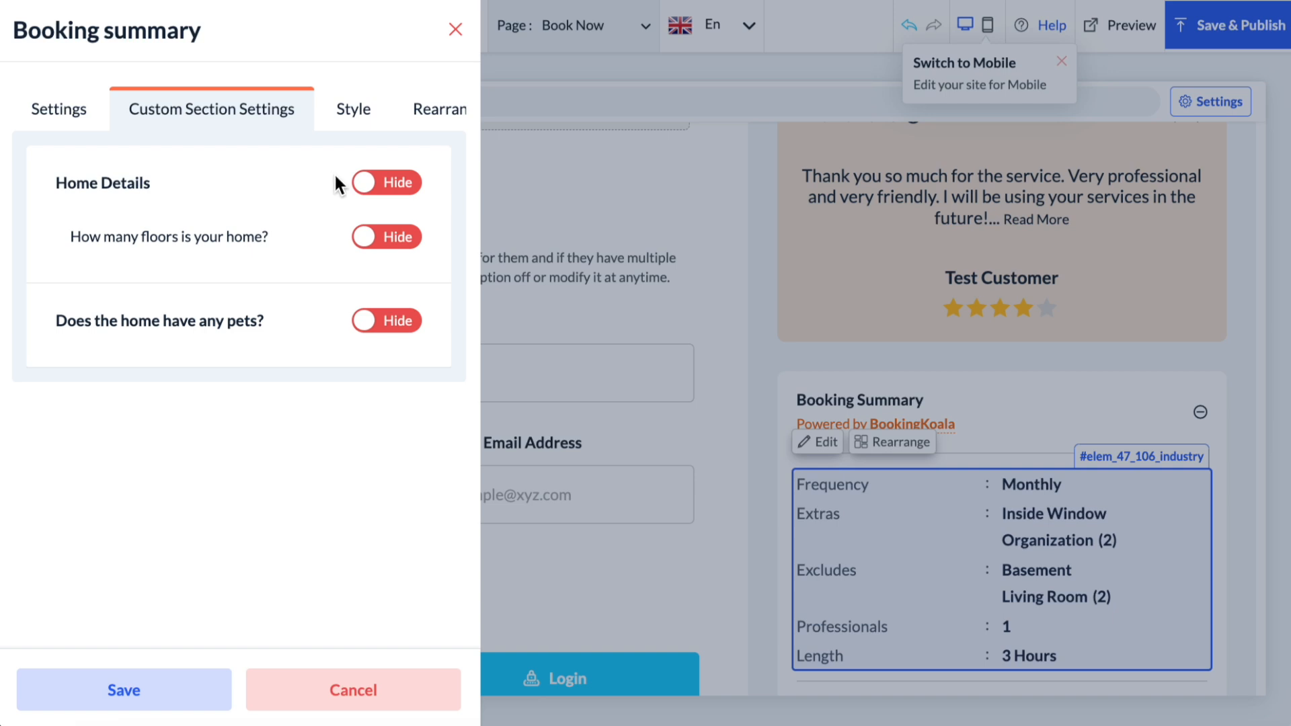
{"action": "left_click", "coordinate": [361, 116]}
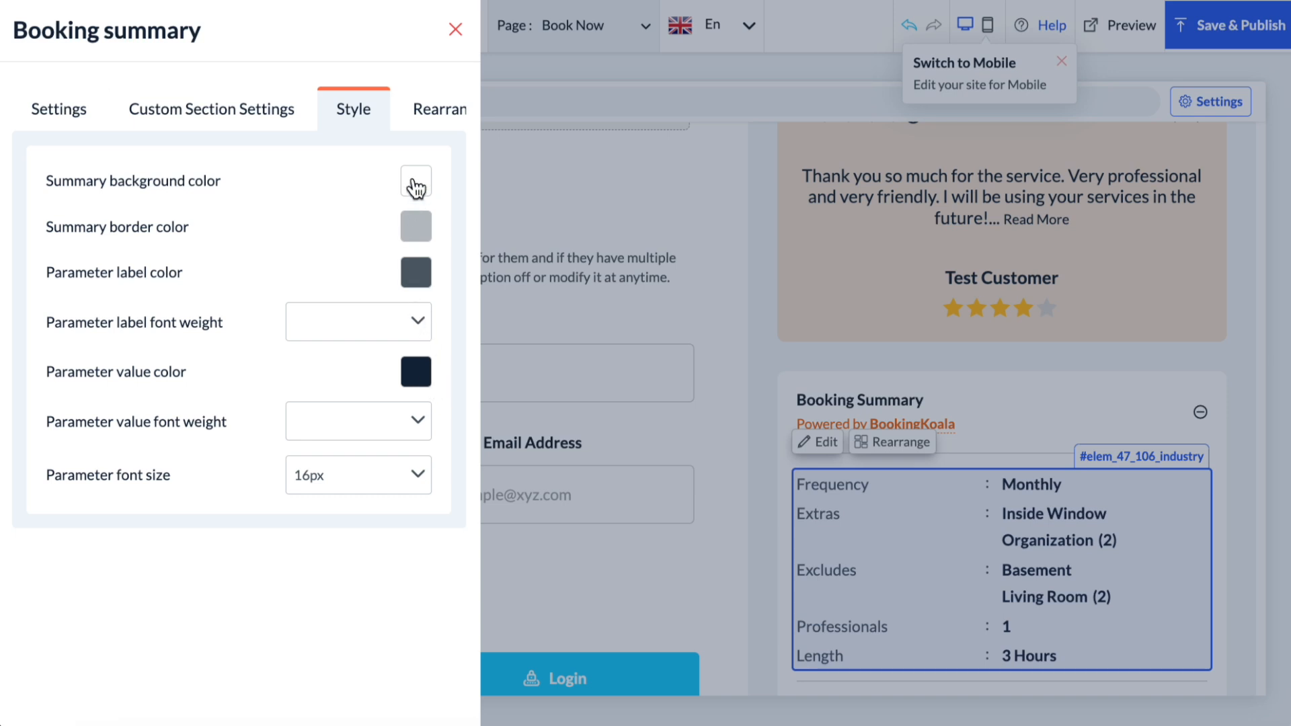
Move Form specific parameters above Frequency in the booking summary's element order and save it.
{"action": "left_click", "coordinate": [418, 113]}
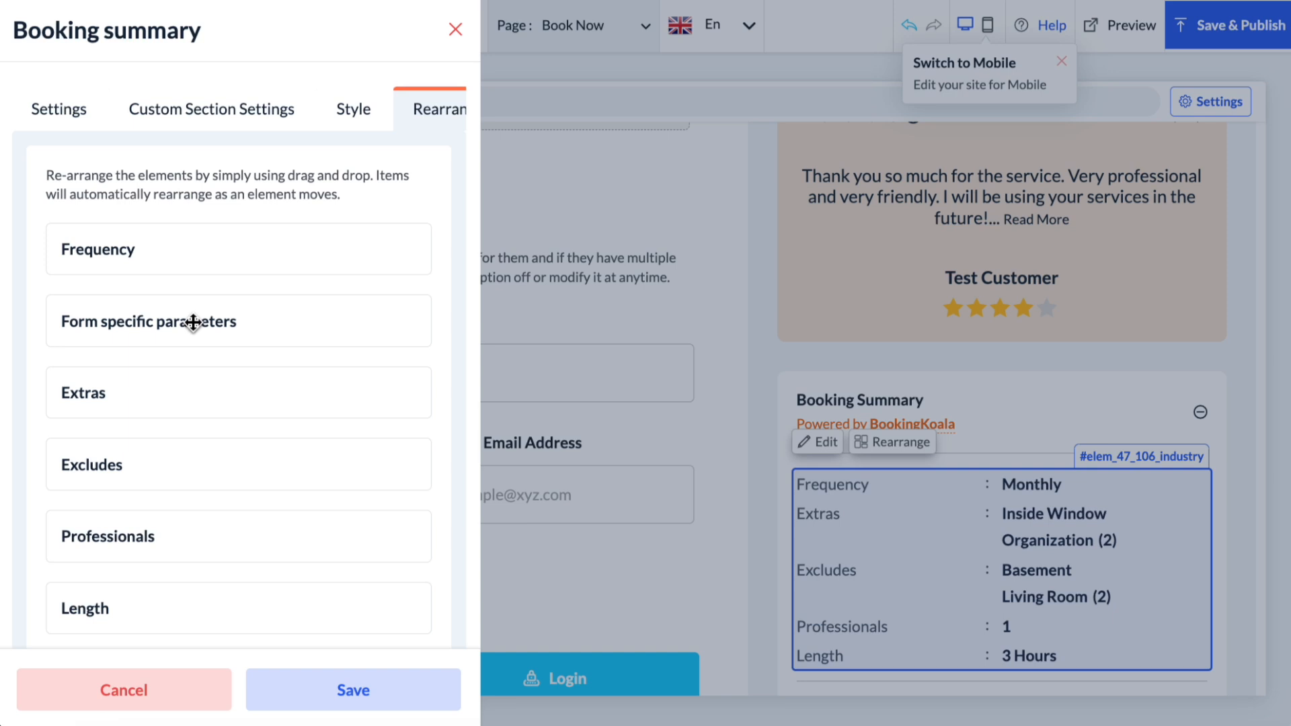
{"action": "left_click_drag", "start_coordinate": [193, 322], "coordinate": [208, 232]}
{"action": "scroll", "coordinate": [212, 327], "scroll_direction": "down", "scroll_amount": 1}
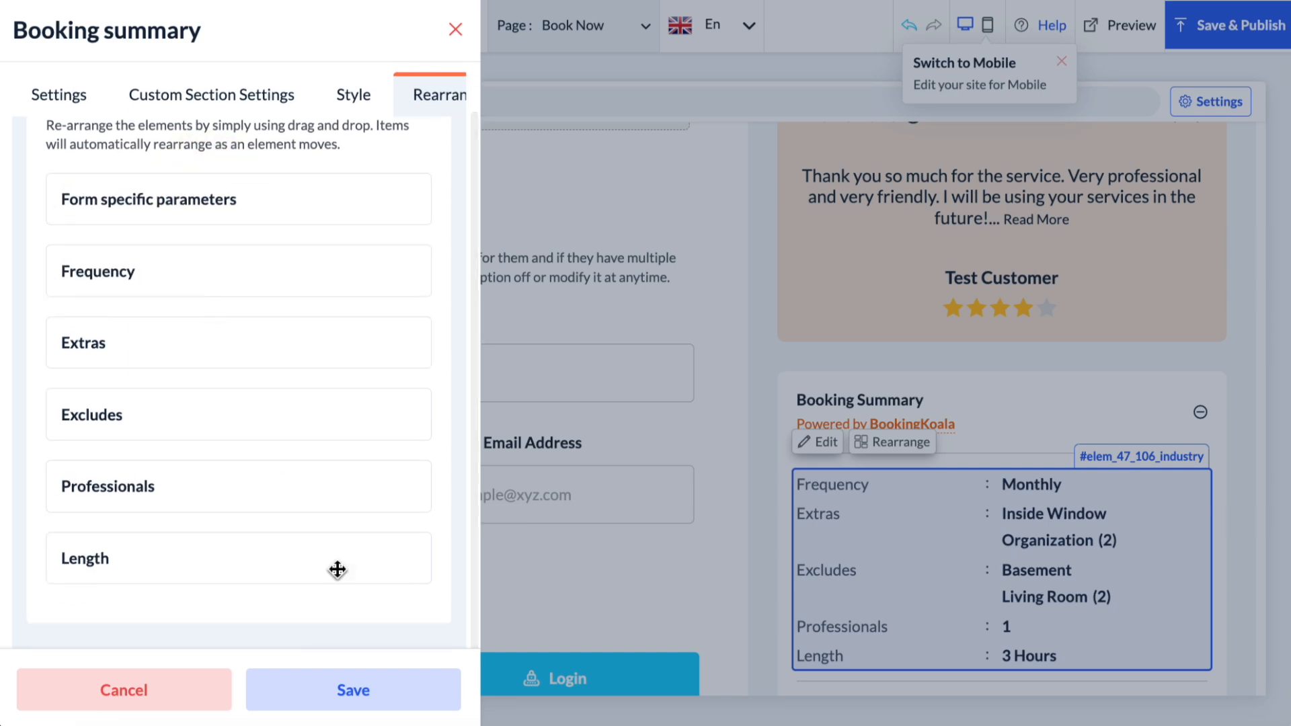
{"action": "left_click", "coordinate": [316, 683]}
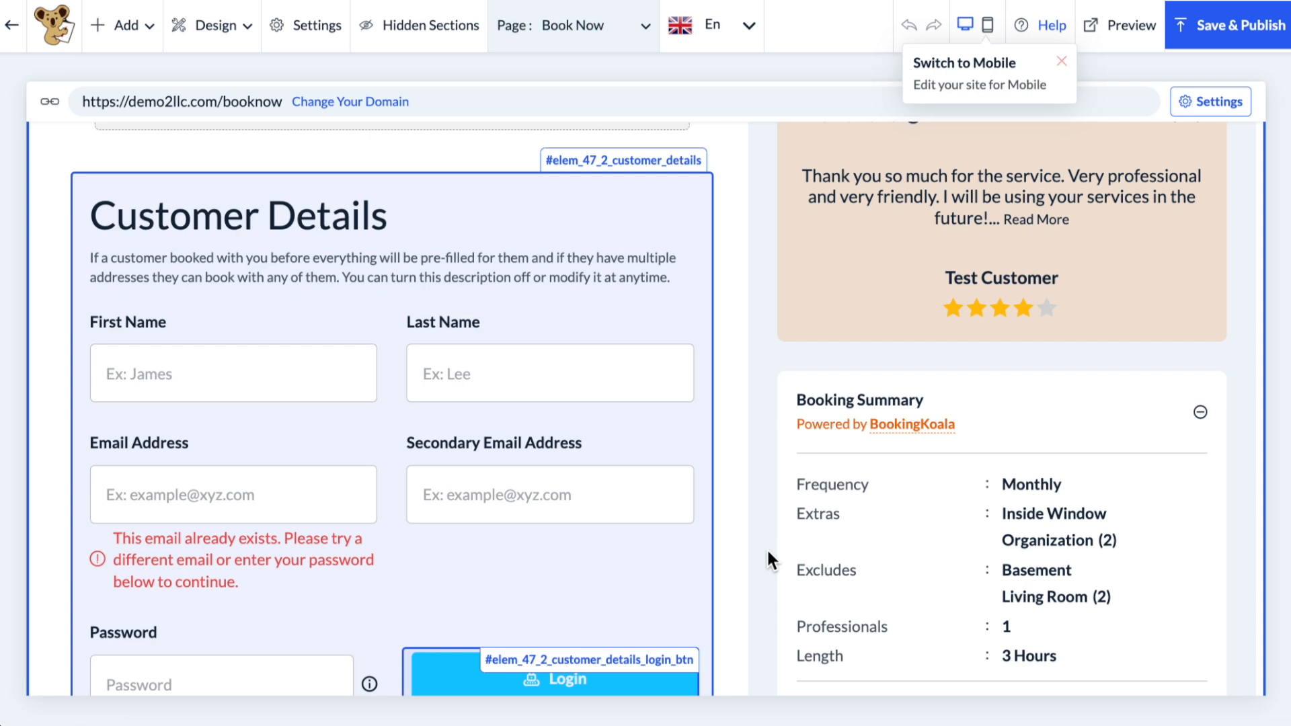
Copy the element ID of the Live Reviews section beside the customer details in Step Four.
{"action": "scroll", "coordinate": [767, 547], "scroll_direction": "up", "scroll_amount": 2}
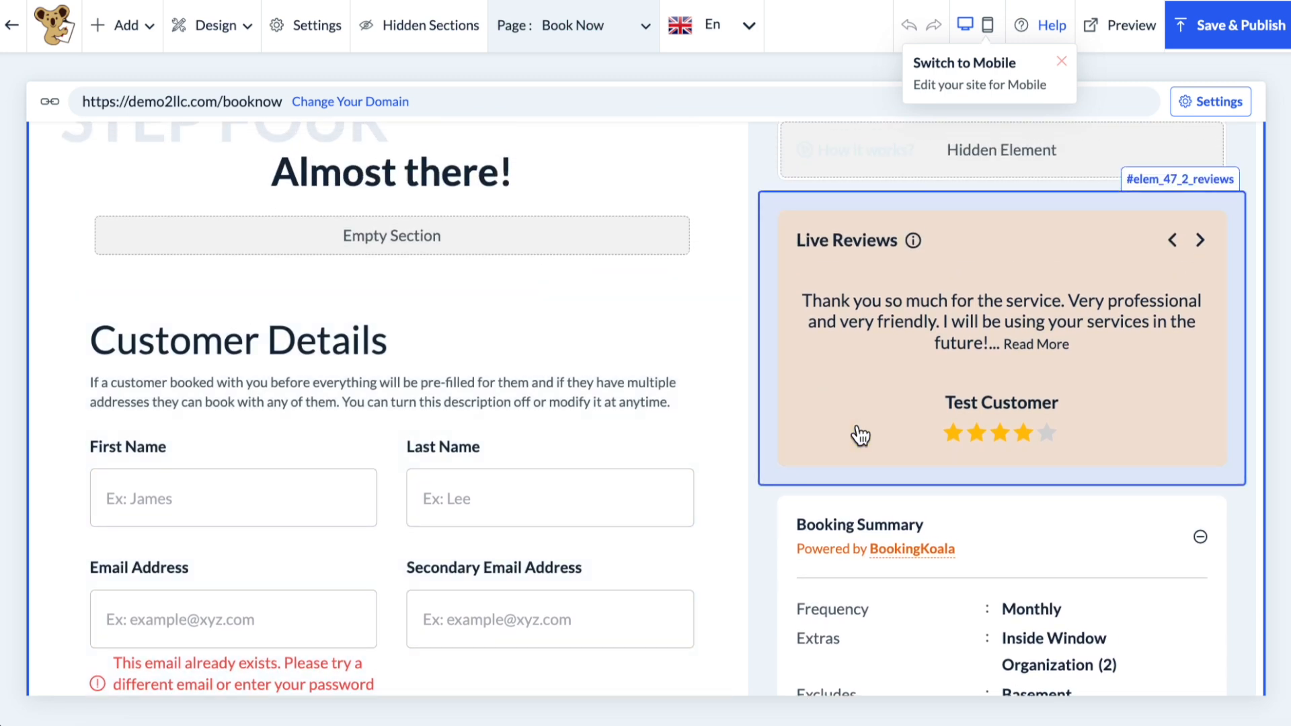
{"action": "left_click", "coordinate": [1206, 182]}
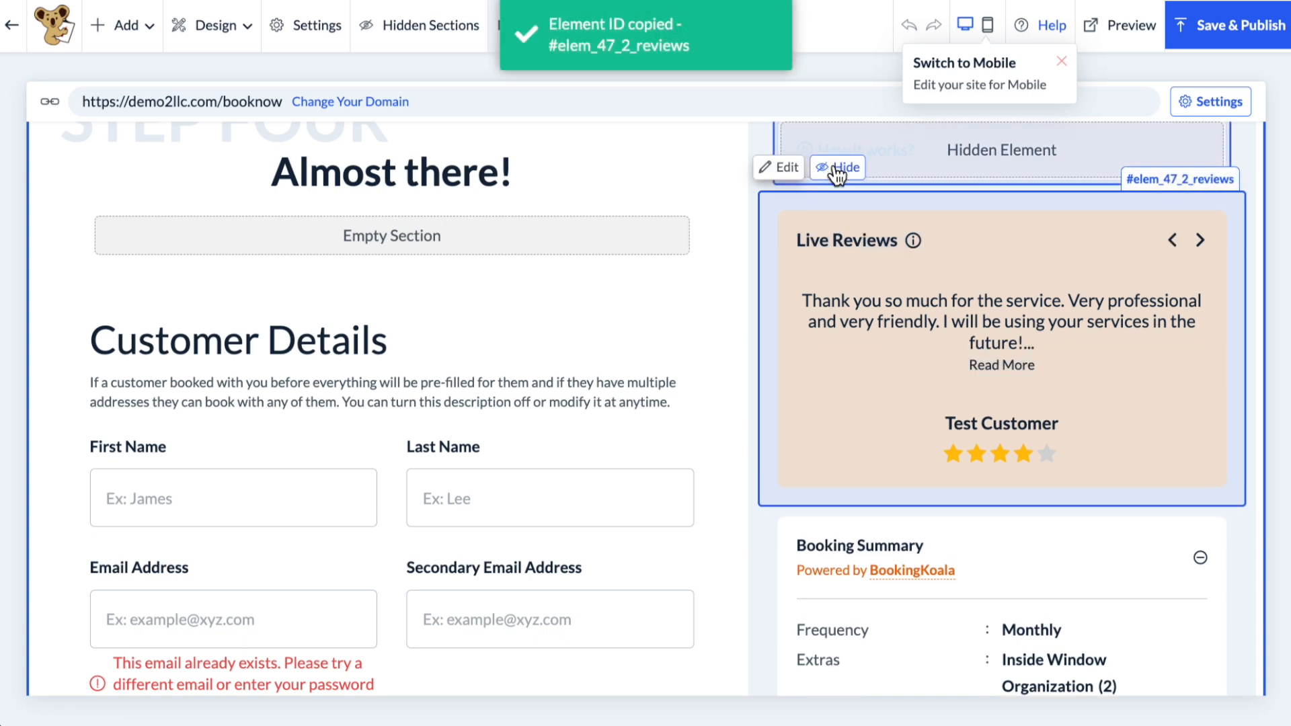
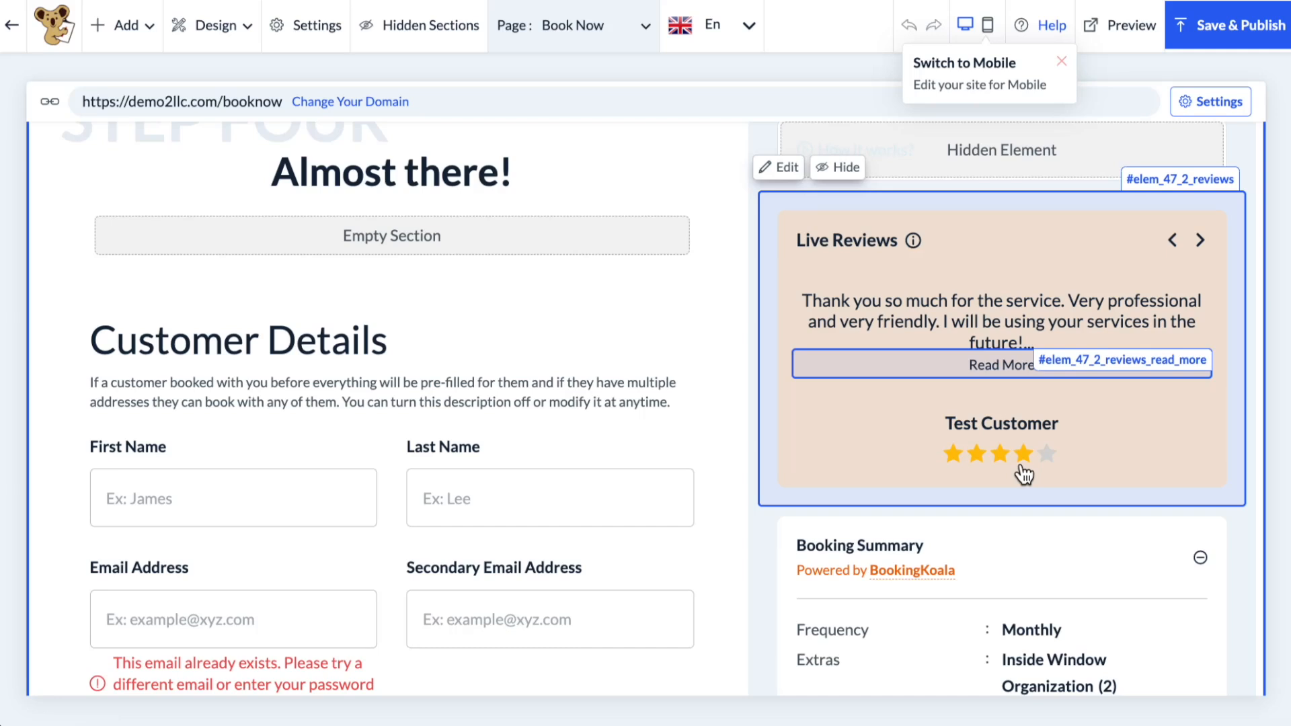
{"action": "scroll", "coordinate": [1023, 474], "scroll_direction": "up", "scroll_amount": 2}
Look past the Facebook coupon to the Popular Questions section and copy that section's element ID.
{"action": "scroll", "coordinate": [1023, 474], "scroll_direction": "down", "scroll_amount": 10}
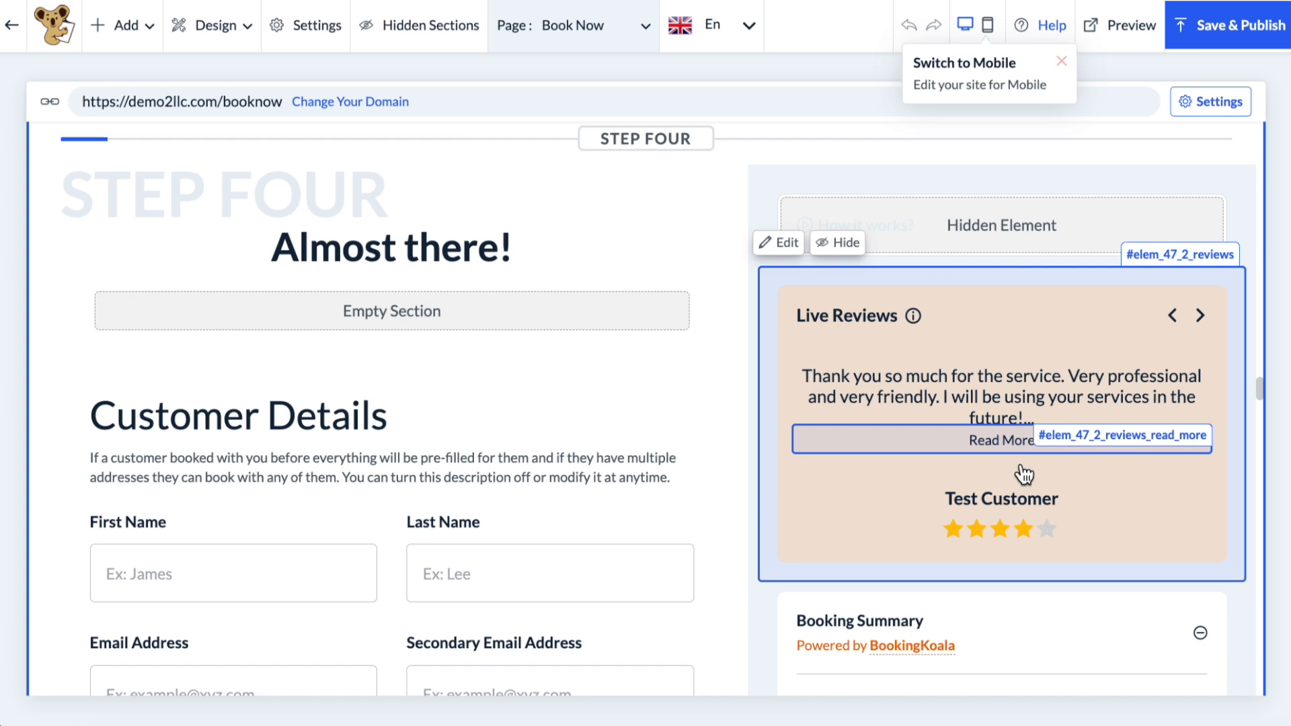
{"action": "scroll", "coordinate": [1023, 474], "scroll_direction": "down", "scroll_amount": 3}
{"action": "scroll", "coordinate": [1023, 474], "scroll_direction": "down", "scroll_amount": 1}
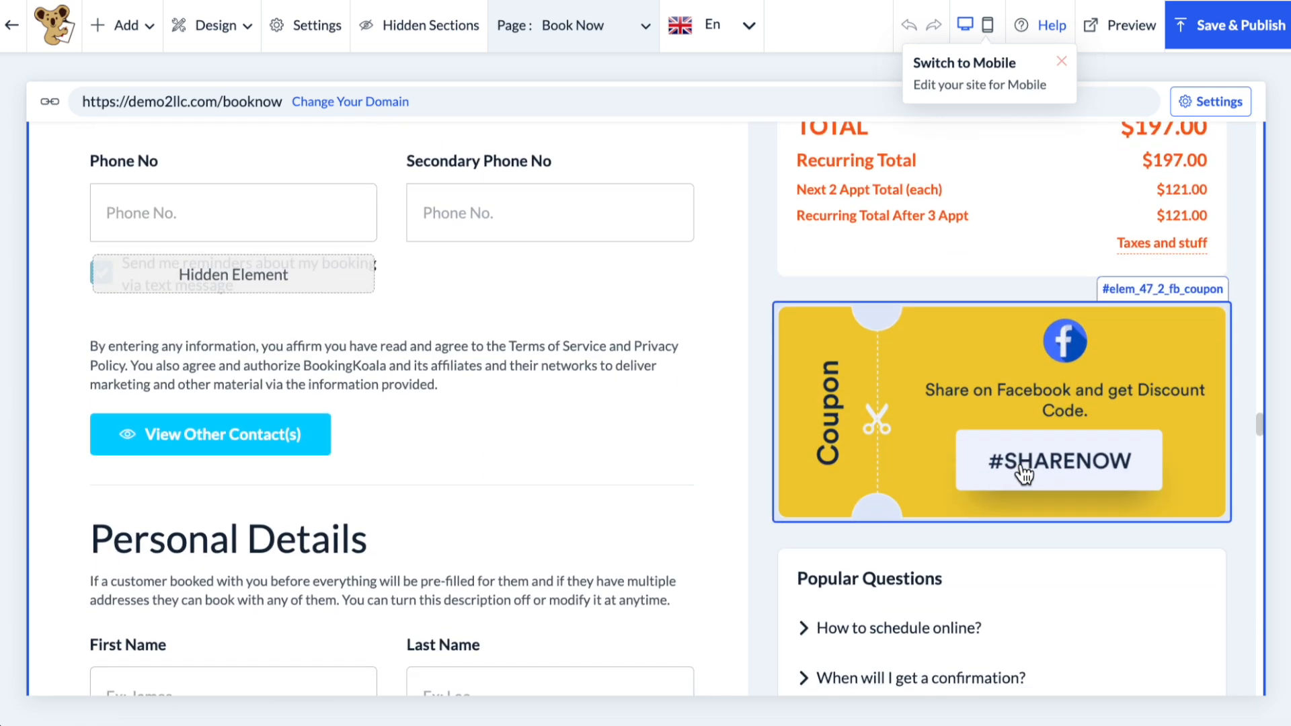
{"action": "scroll", "coordinate": [1023, 474], "scroll_direction": "down", "scroll_amount": 3}
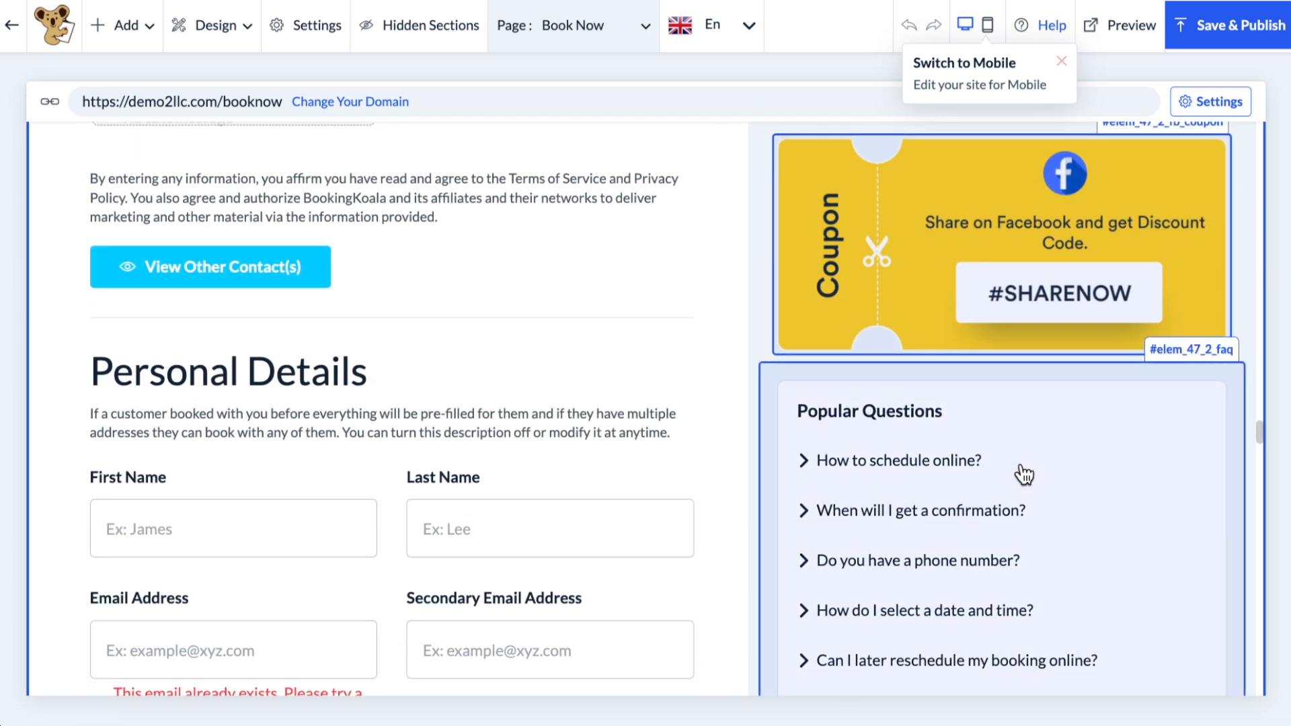
{"action": "scroll", "coordinate": [1023, 474], "scroll_direction": "down", "scroll_amount": 2}
{"action": "scroll", "coordinate": [1024, 474], "scroll_direction": "down", "scroll_amount": 1}
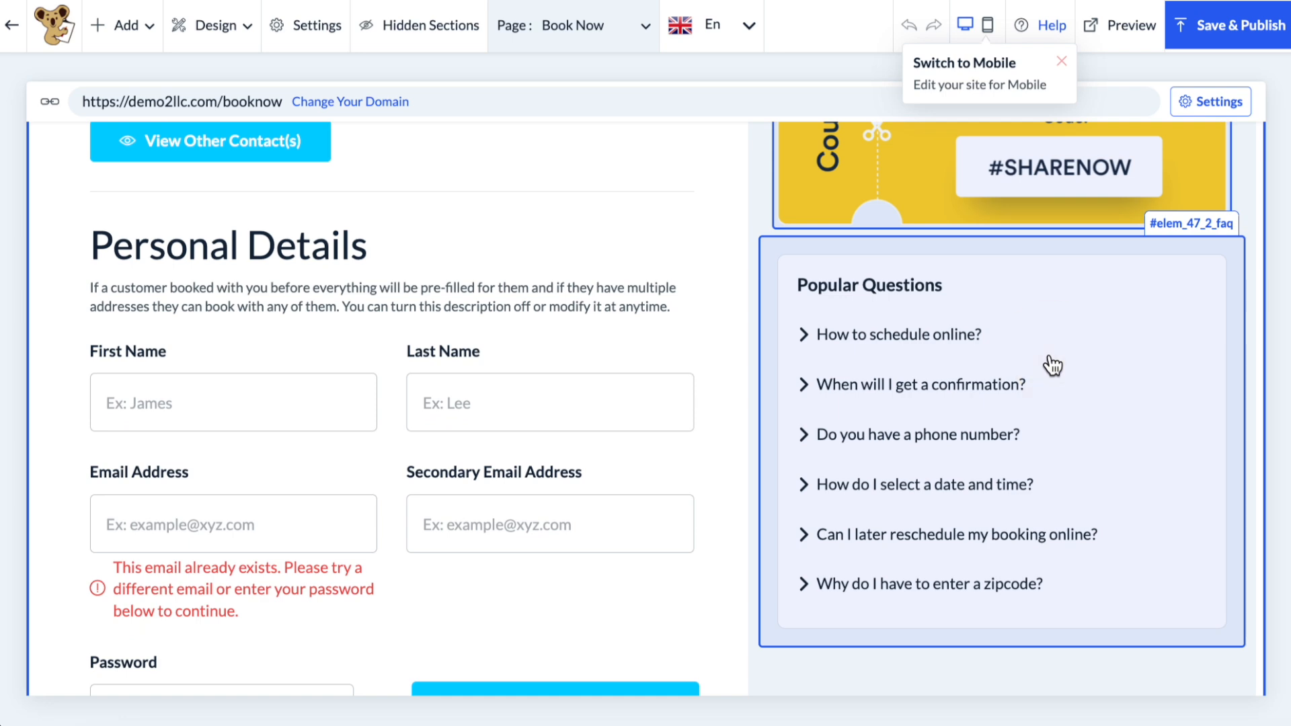
{"action": "left_click", "coordinate": [1187, 223]}
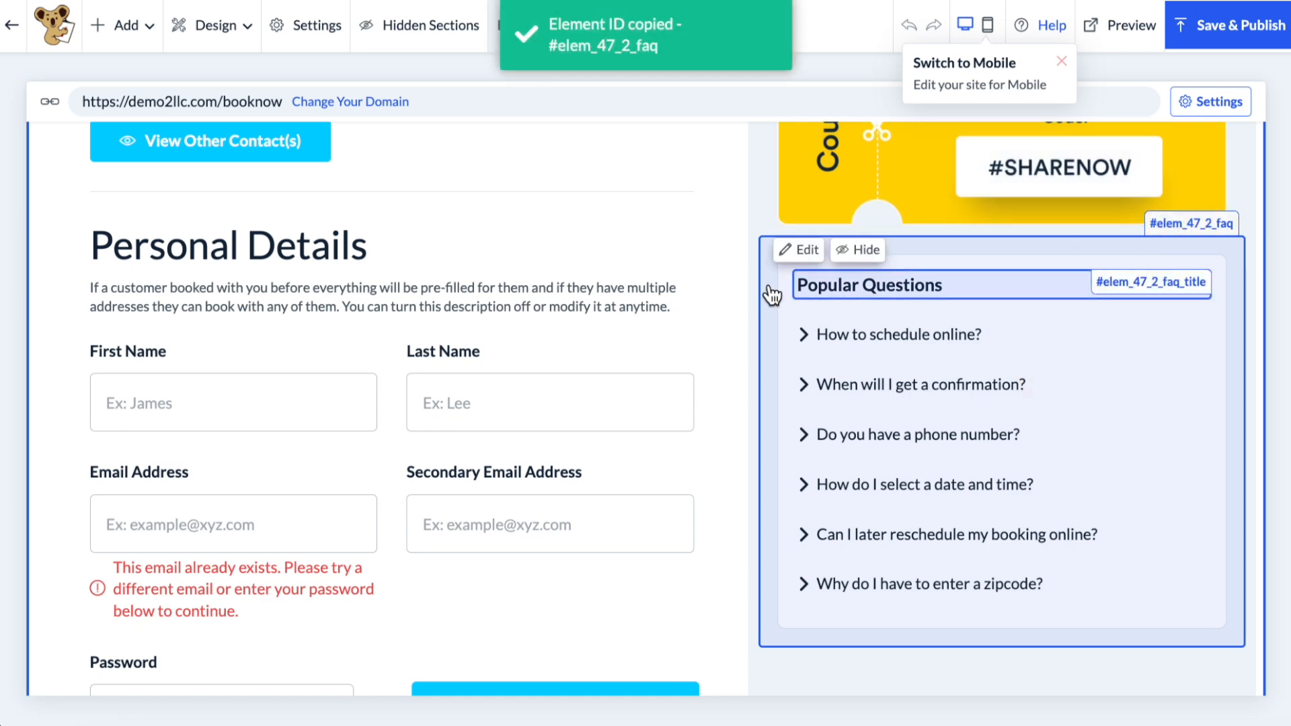
Open the Popular Questions section's FAQ settings and expand "How to schedule online?" to review its question and answer fields.
{"action": "left_click", "coordinate": [801, 249]}
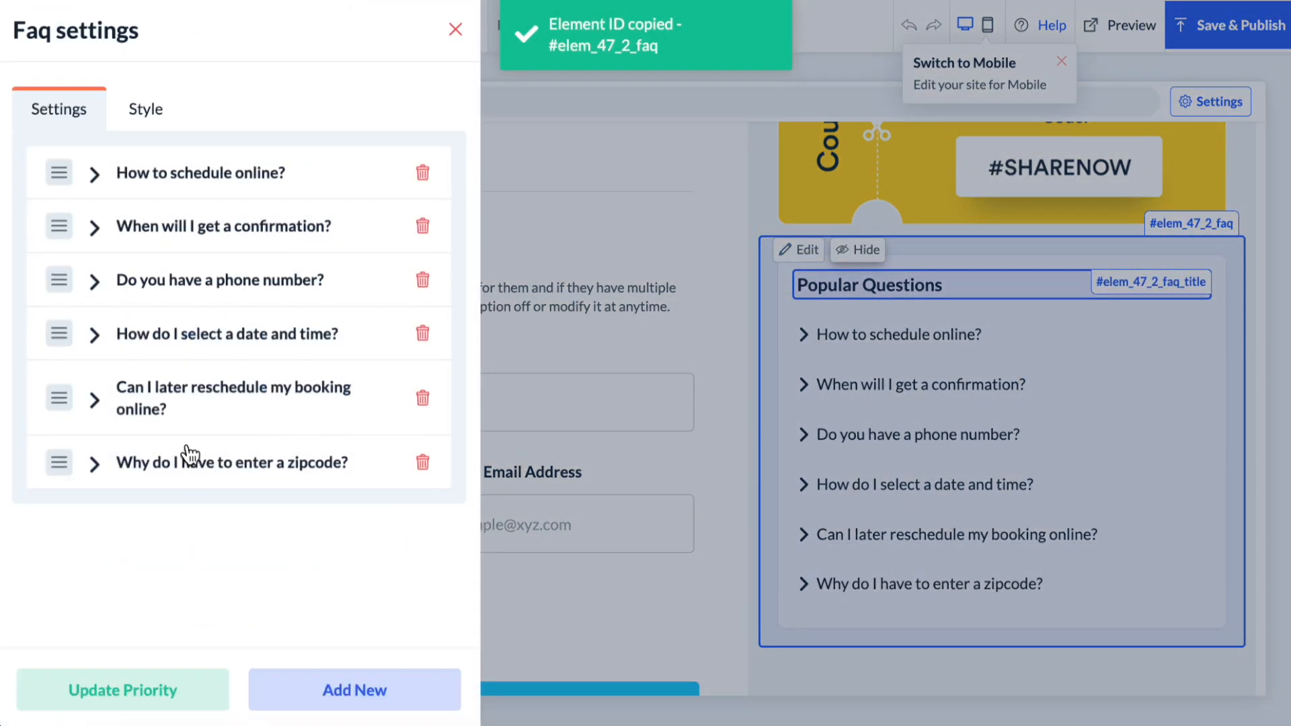
{"action": "left_click", "coordinate": [95, 174]}
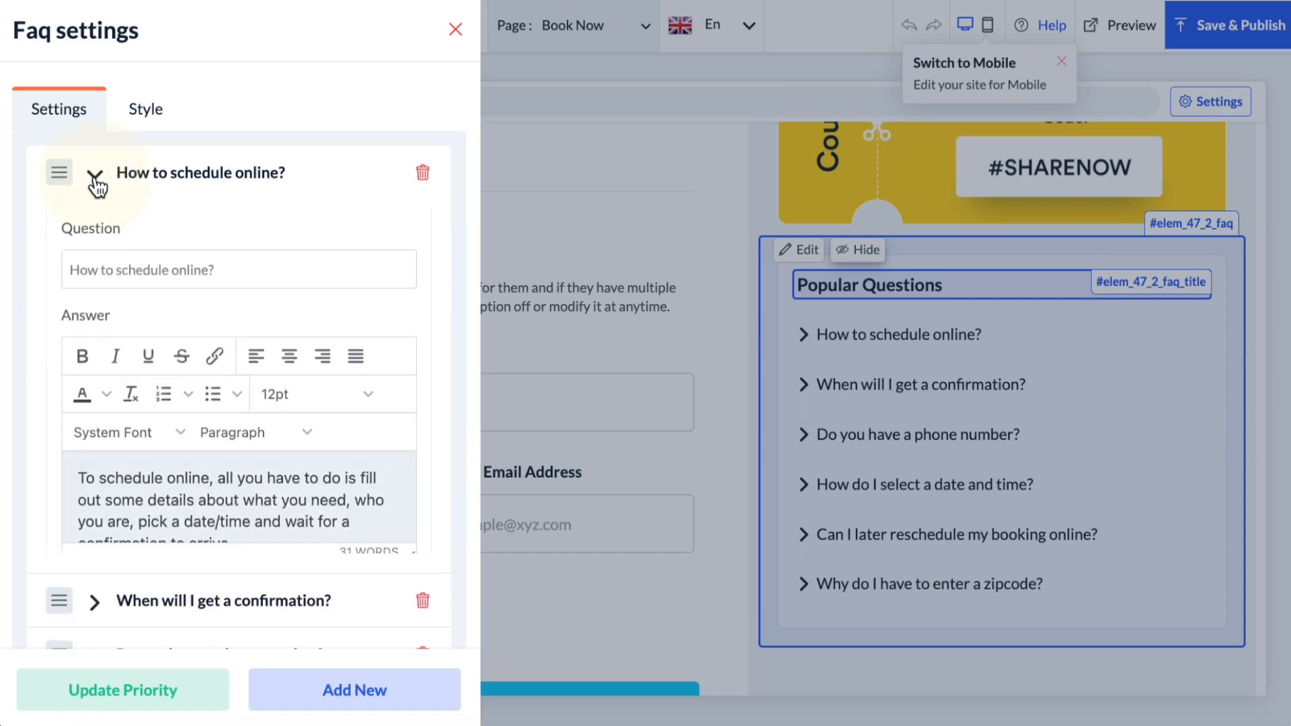
{"action": "double_click", "coordinate": [114, 277]}
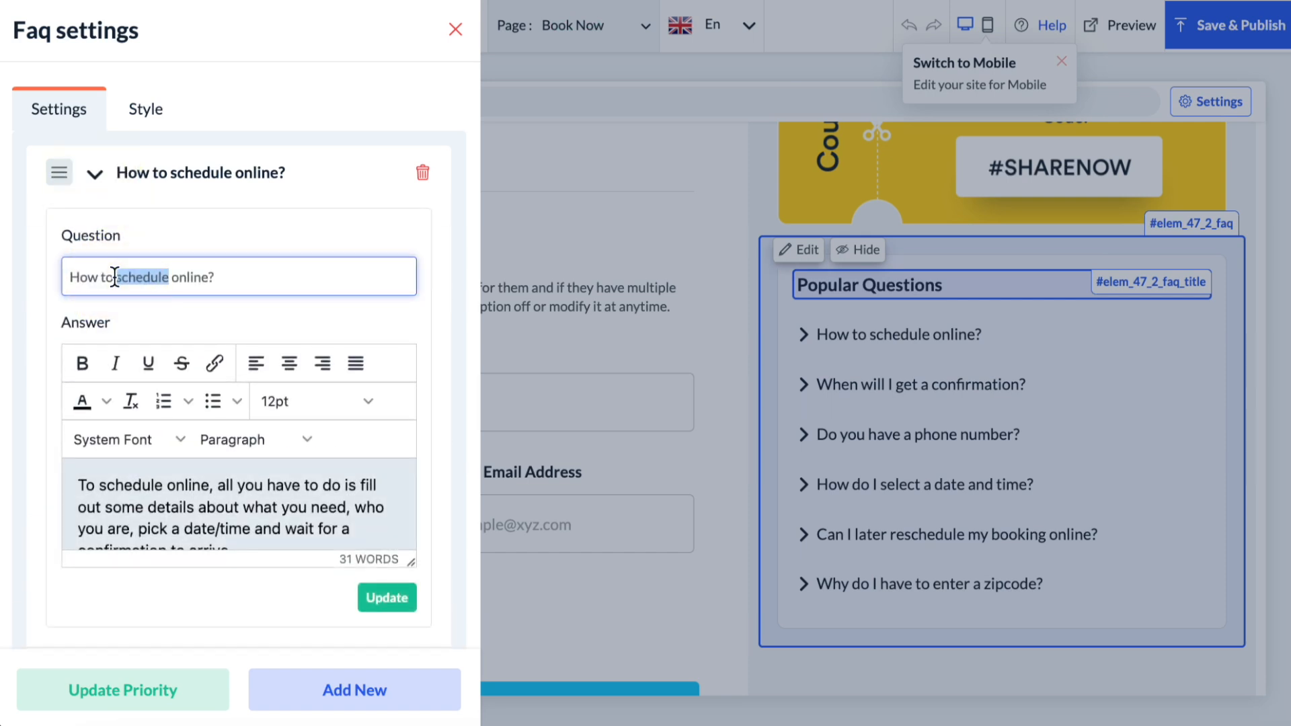
{"action": "scroll", "coordinate": [114, 277], "scroll_direction": "down", "scroll_amount": 2}
{"action": "scroll", "coordinate": [137, 390], "scroll_direction": "down", "scroll_amount": 1}
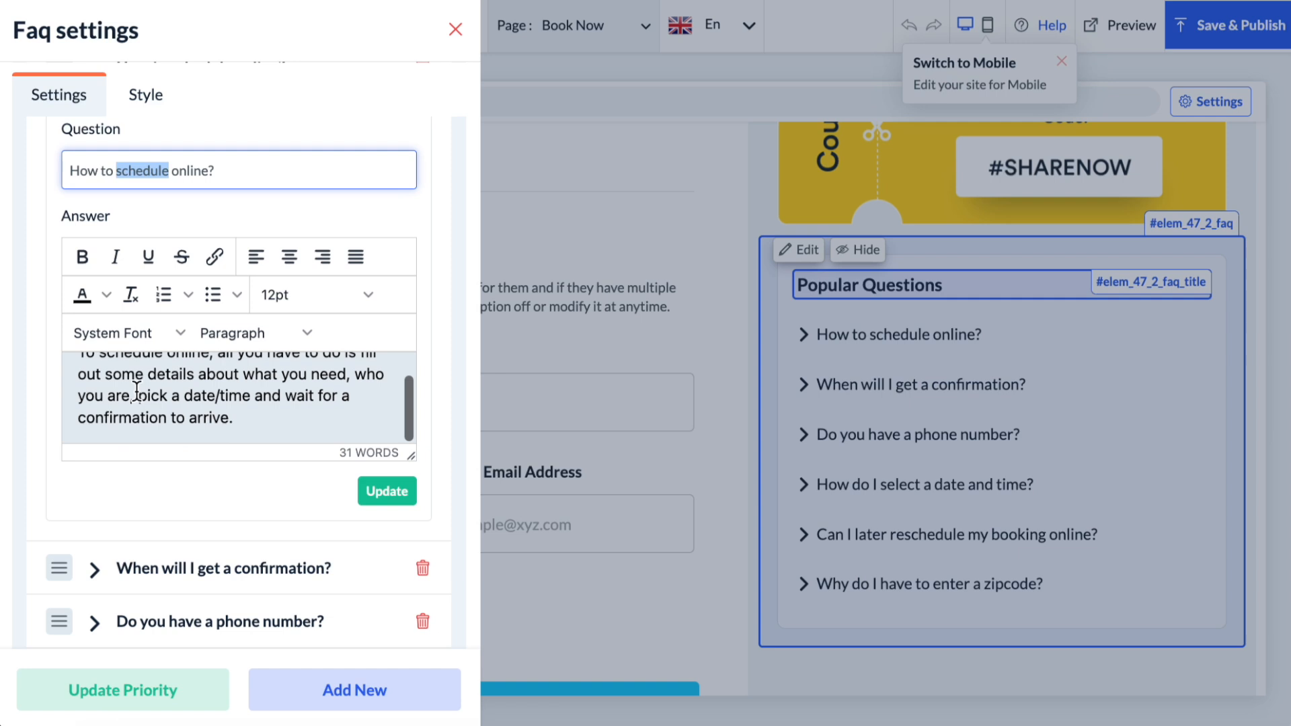
Try to move the FAQ "Can I later reschedule my booking online?" above "Do you have a phone number?".
{"action": "scroll", "coordinate": [137, 390], "scroll_direction": "down", "scroll_amount": 4}
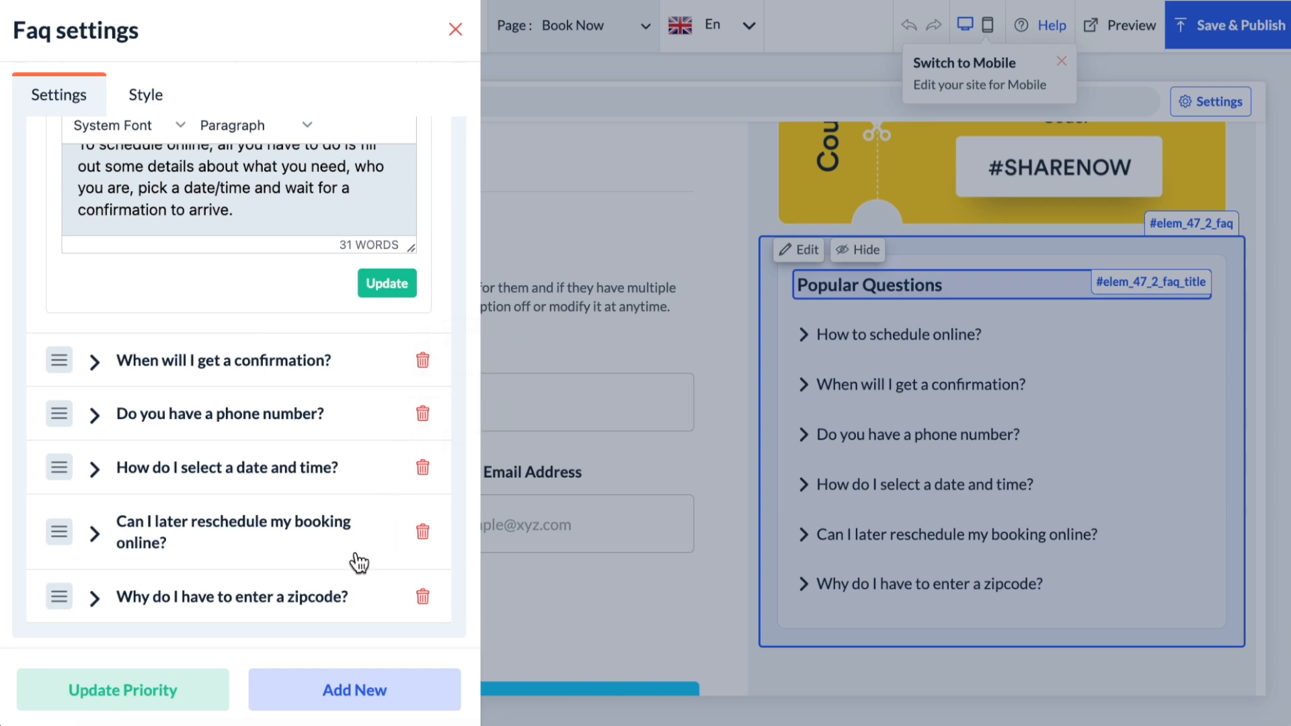
{"action": "left_click", "coordinate": [68, 534]}
{"action": "left_click_drag", "start_coordinate": [68, 534], "coordinate": [65, 395]}
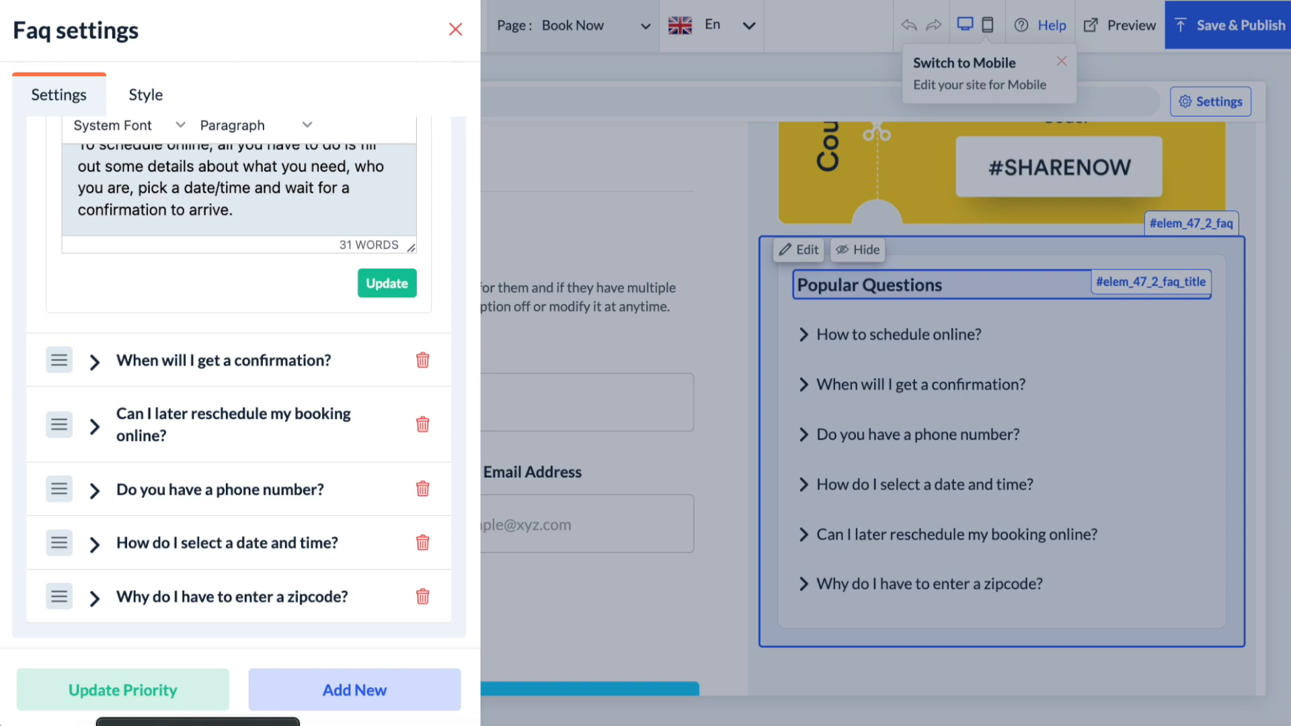
{"action": "left_click", "coordinate": [172, 699]}
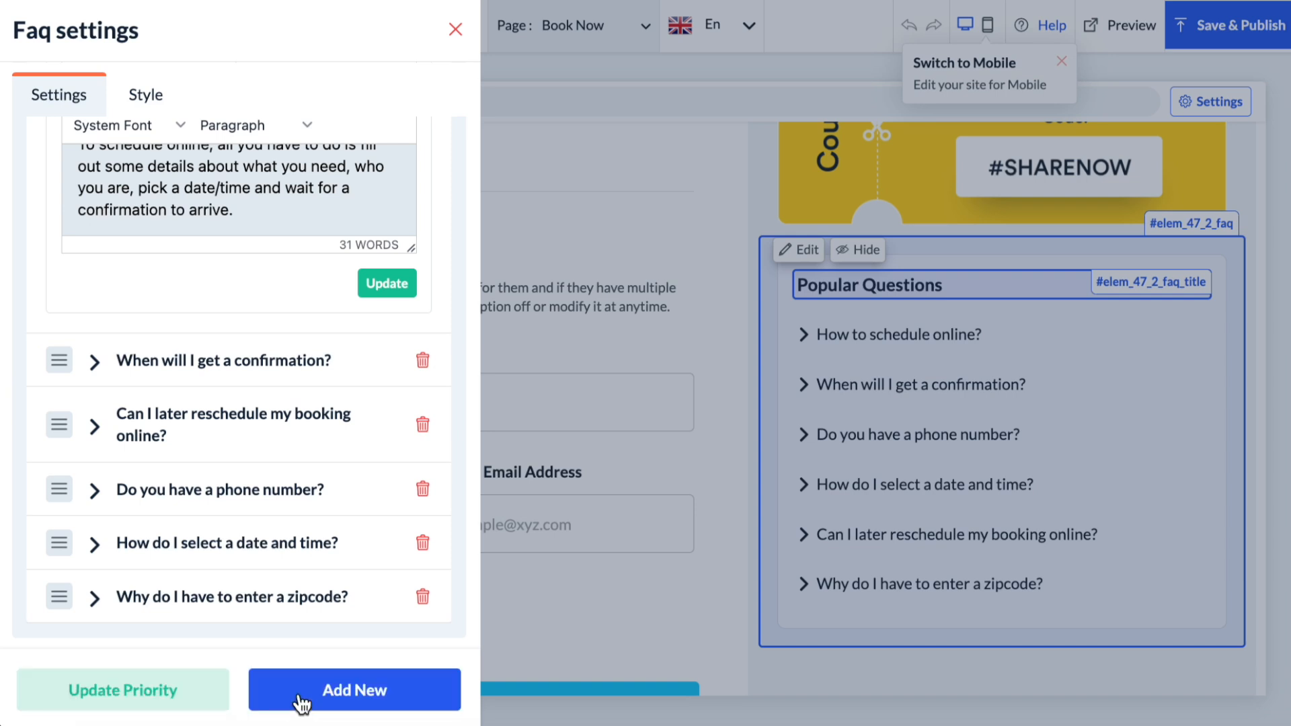
Add a new FAQ entry, expand its question and answer fields, and close the FAQ settings.
{"action": "left_click", "coordinate": [410, 688]}
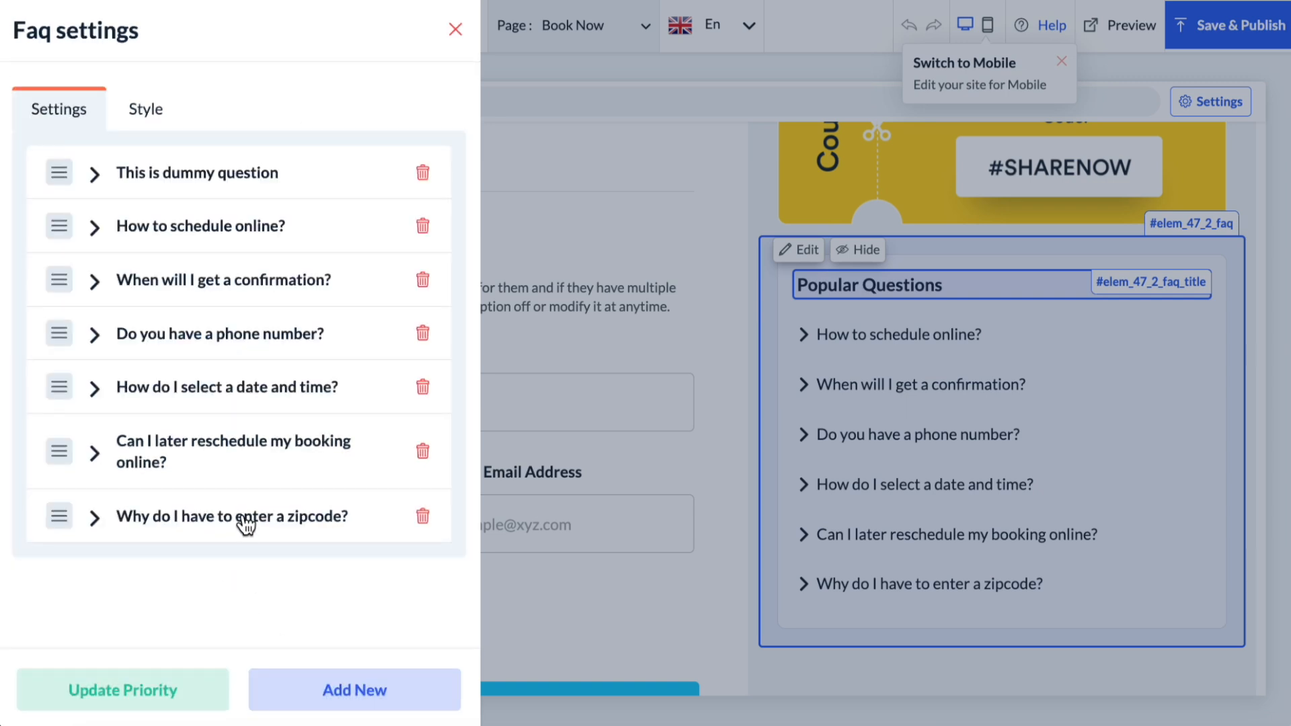
{"action": "left_click", "coordinate": [91, 174]}
{"action": "left_click", "coordinate": [156, 181]}
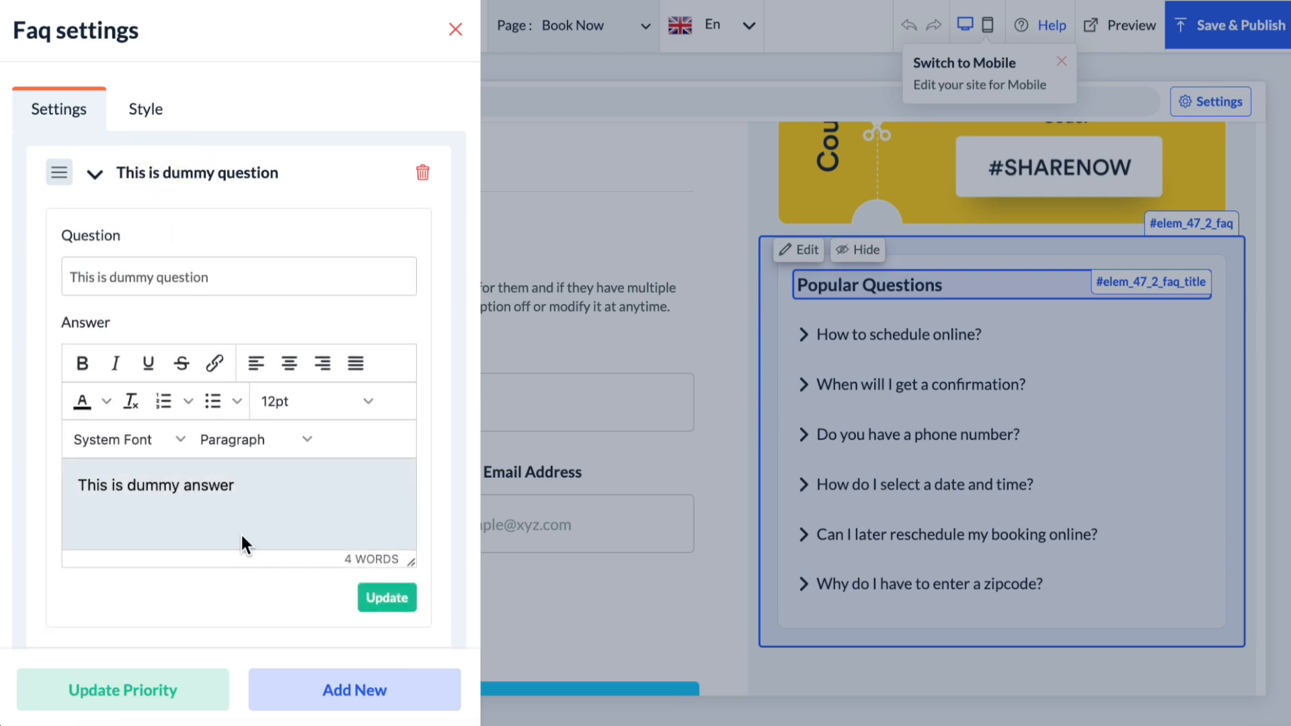
{"action": "left_click", "coordinate": [452, 29]}
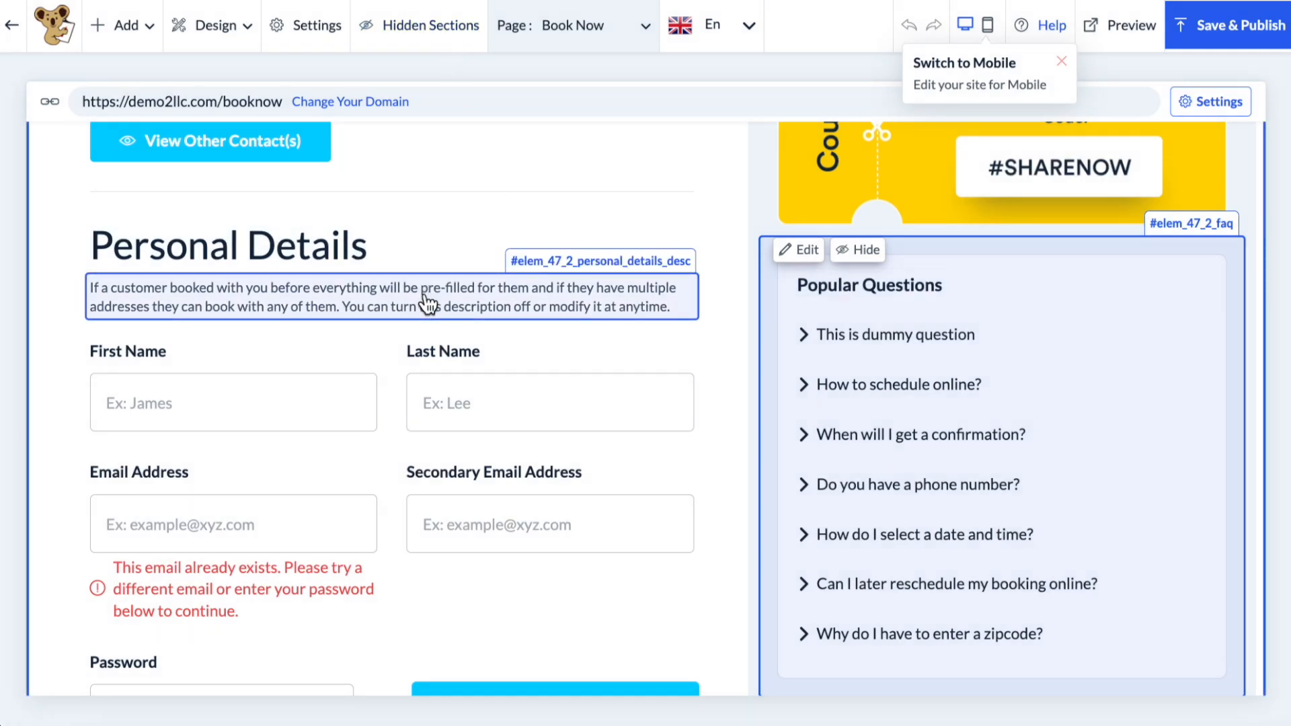
Switch the Book Now page editor to Form 4.
{"action": "scroll", "coordinate": [425, 303], "scroll_direction": "up", "scroll_amount": 5}
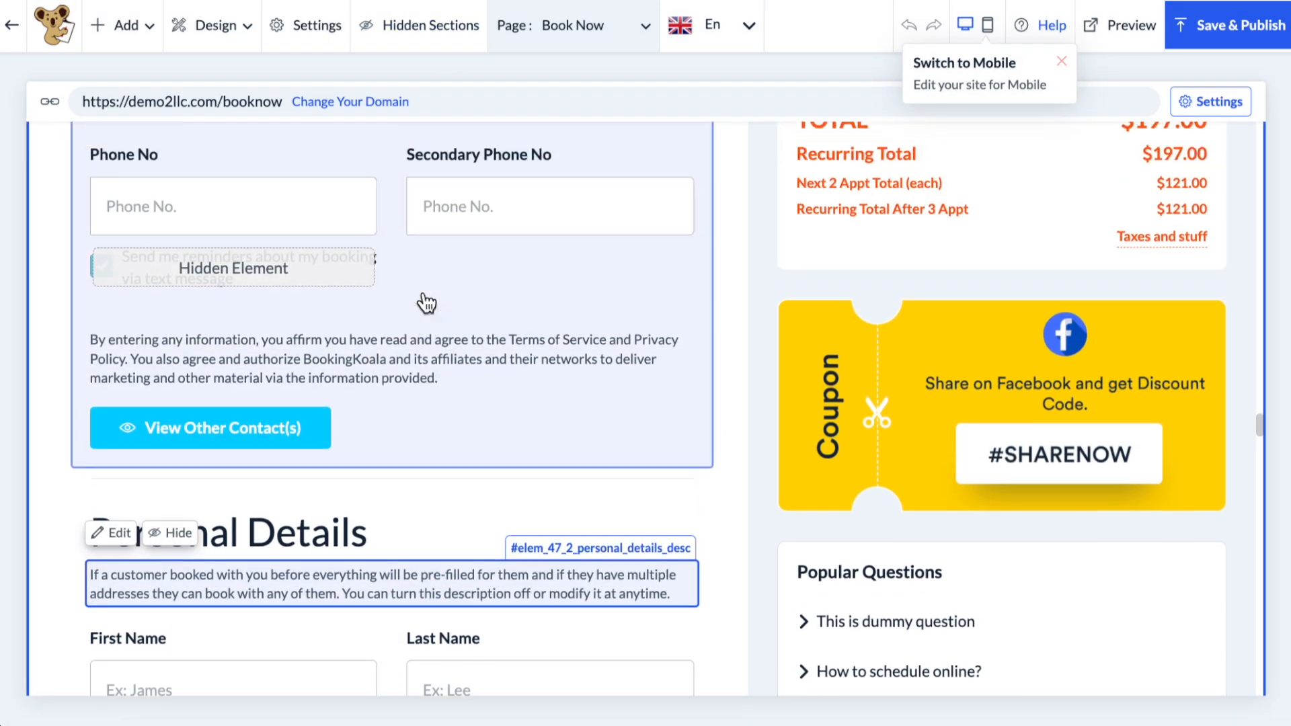
{"action": "scroll", "coordinate": [426, 303], "scroll_direction": "up", "scroll_amount": 10}
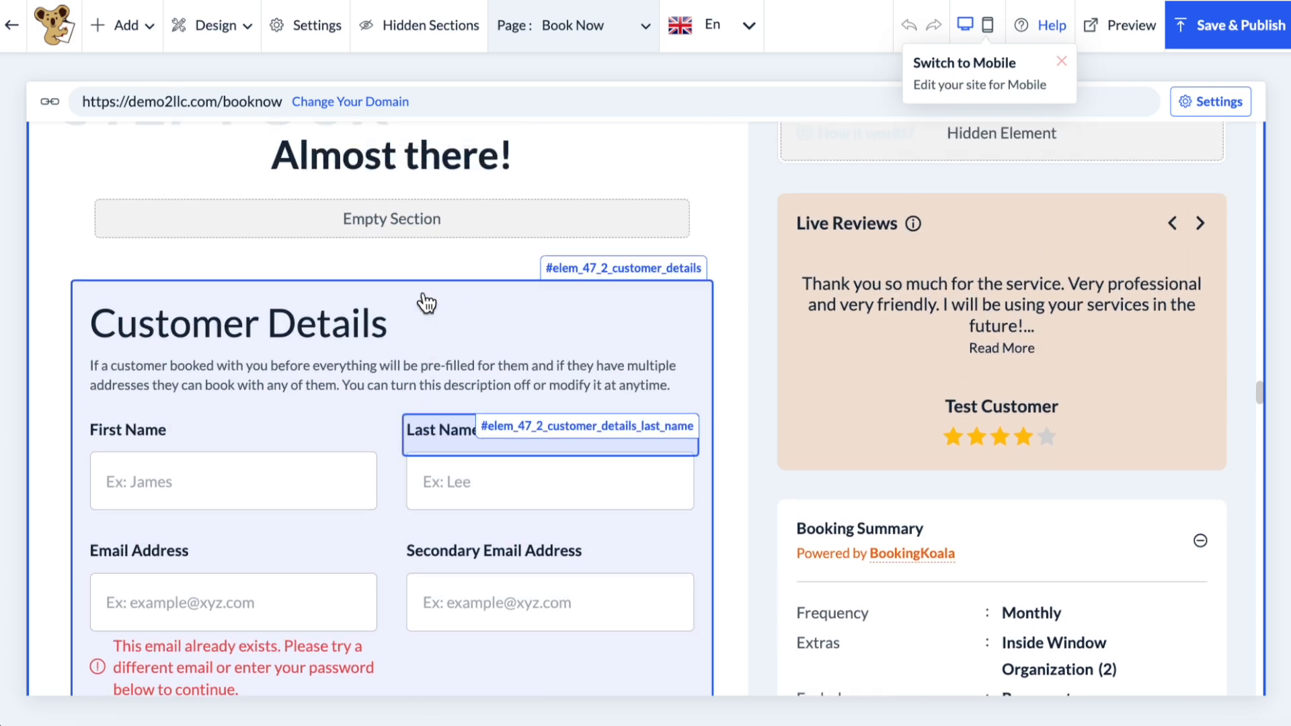
{"action": "scroll", "coordinate": [425, 302], "scroll_direction": "up", "scroll_amount": 15}
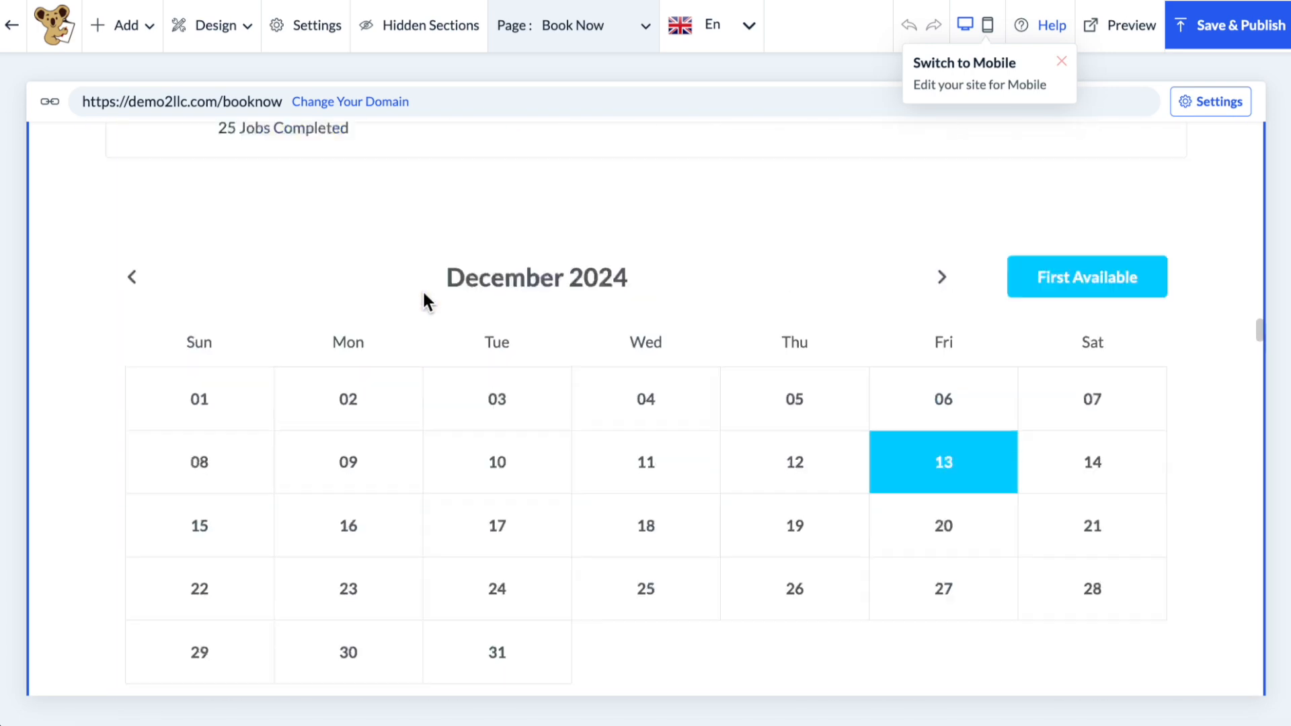
{"action": "scroll", "coordinate": [423, 301], "scroll_direction": "up", "scroll_amount": 20}
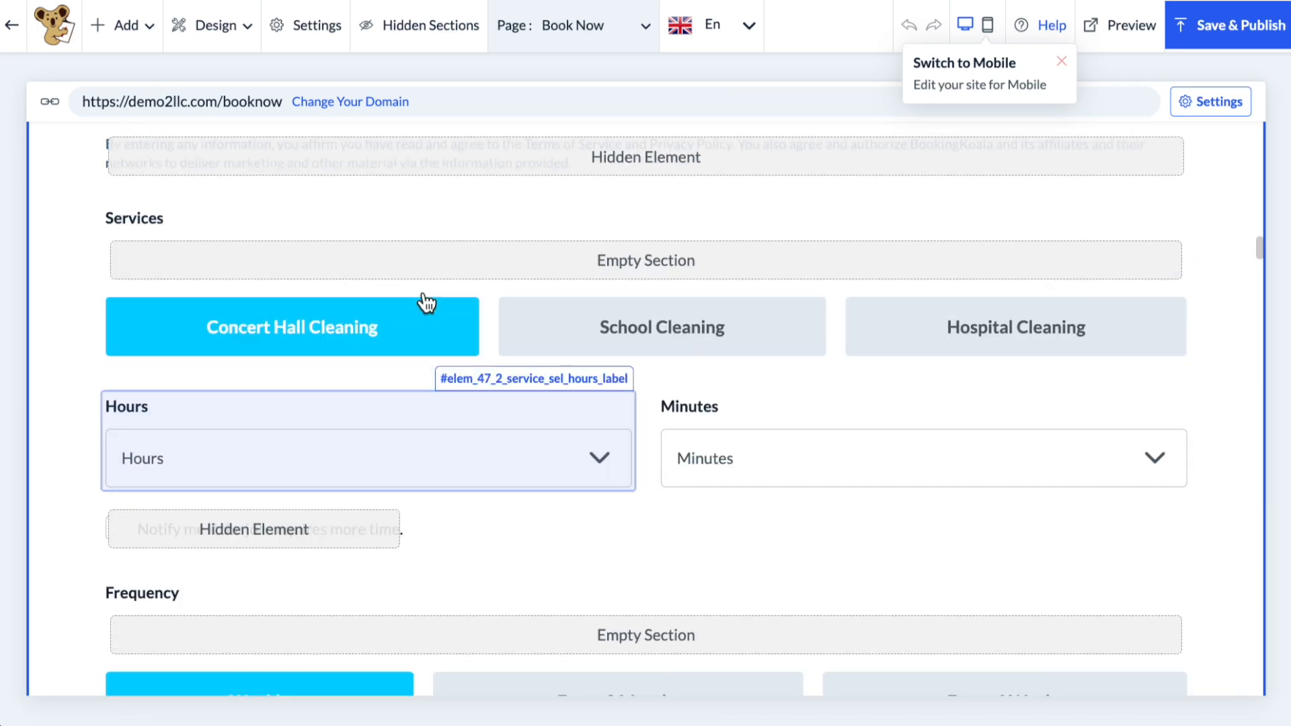
{"action": "scroll", "coordinate": [426, 302], "scroll_direction": "up", "scroll_amount": 20}
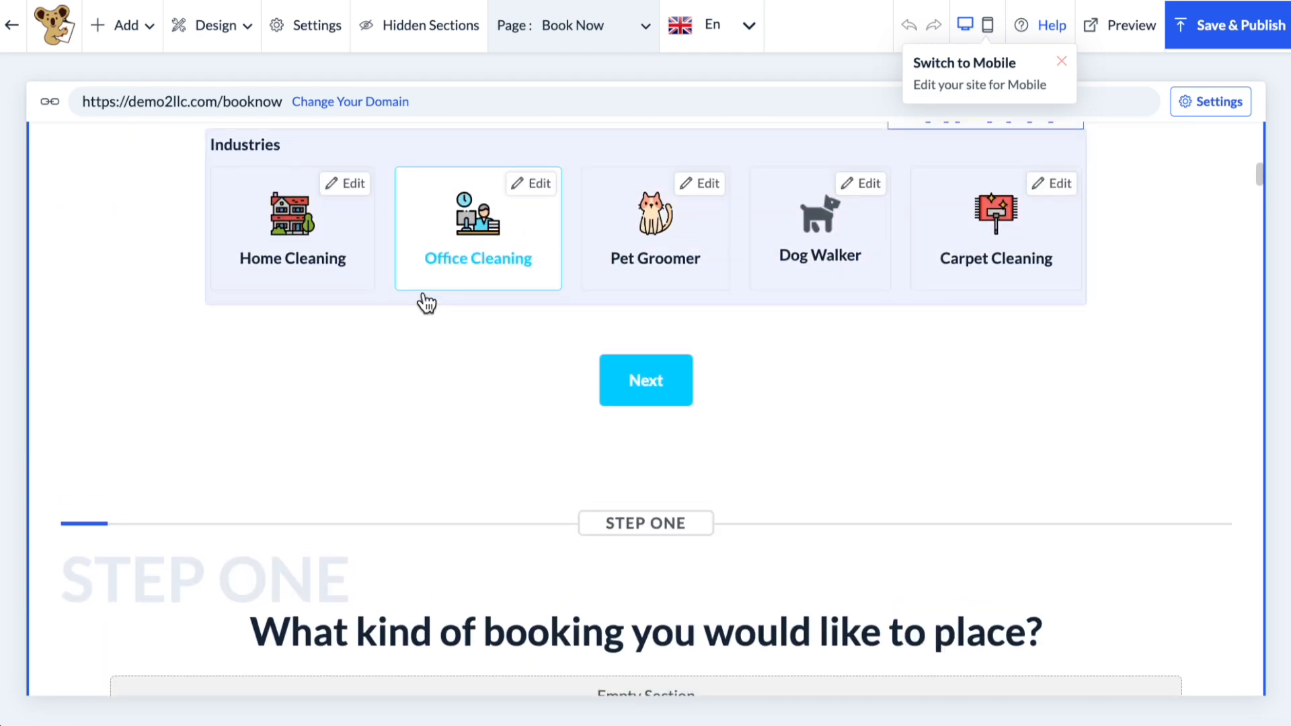
{"action": "scroll", "coordinate": [427, 303], "scroll_direction": "up", "scroll_amount": 3}
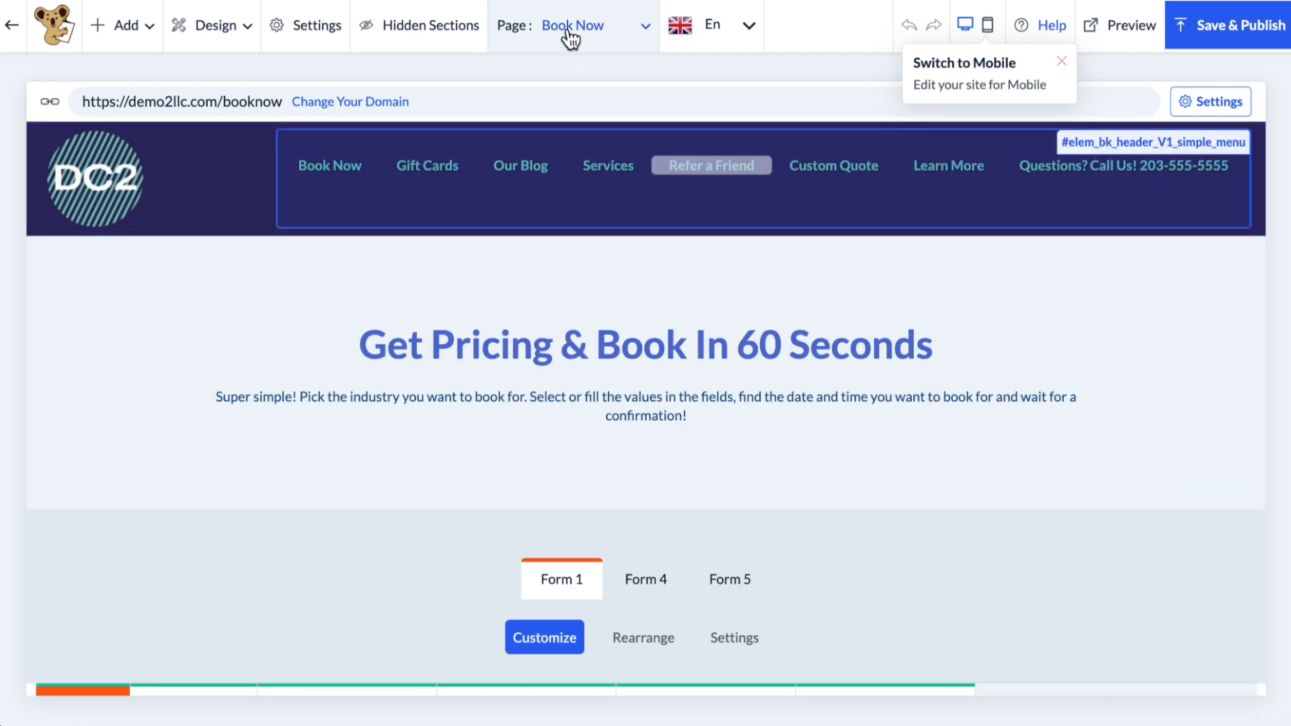
{"action": "left_click", "coordinate": [642, 580]}
Inspect the text settings of Form 4's empty service title section, close them, and select the empty service description below.
{"action": "scroll", "coordinate": [643, 575], "scroll_direction": "down", "scroll_amount": 10}
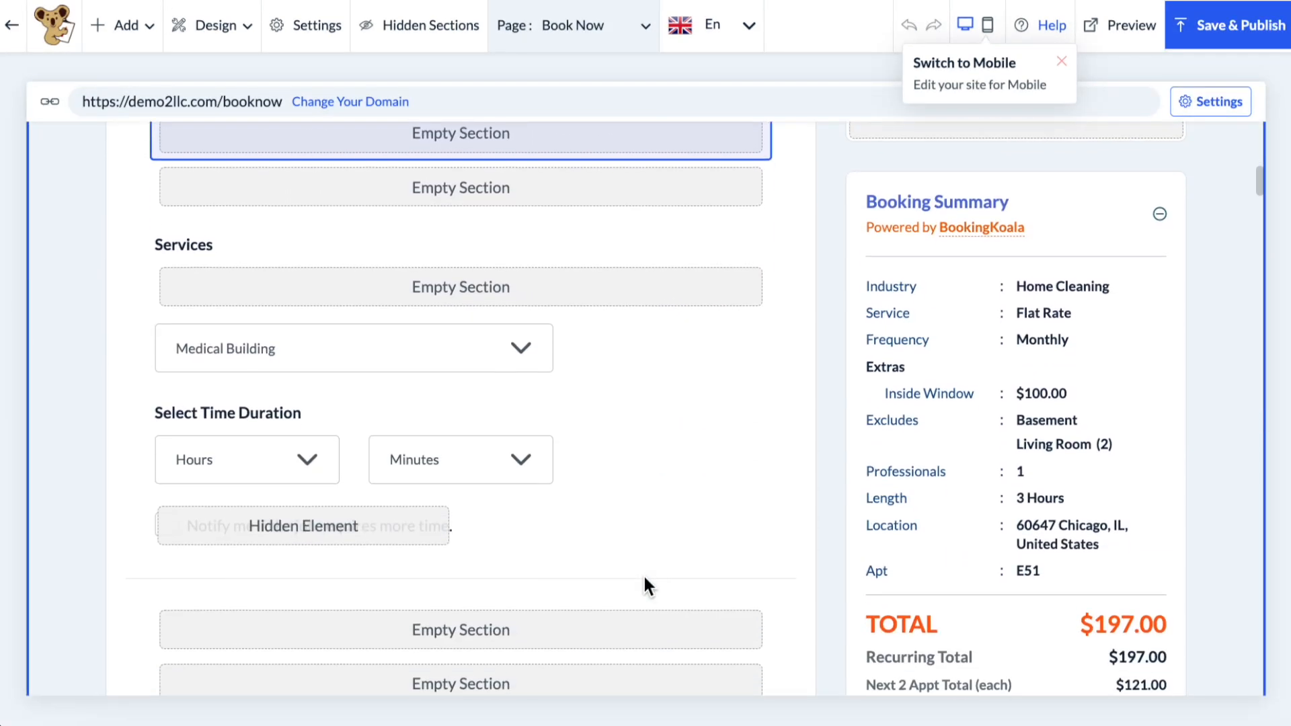
{"action": "scroll", "coordinate": [644, 577], "scroll_direction": "up", "scroll_amount": 1}
{"action": "left_click", "coordinate": [500, 232]}
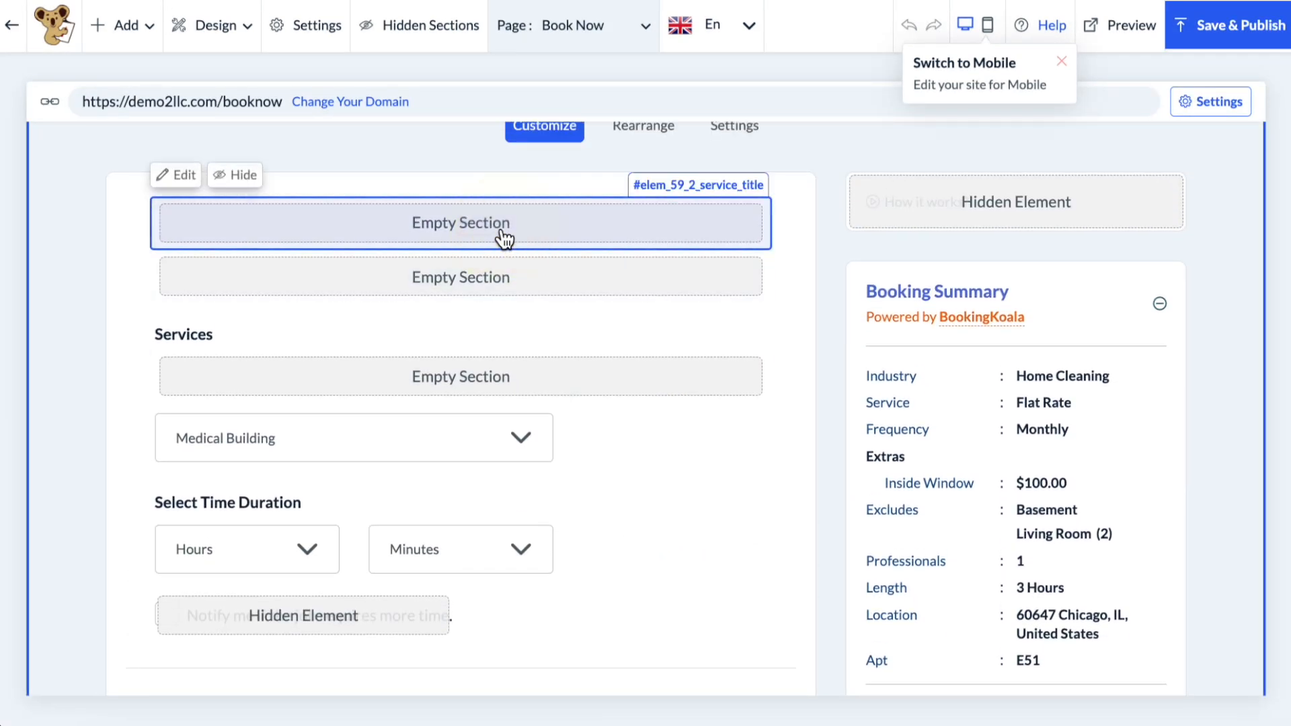
{"action": "left_click", "coordinate": [177, 174]}
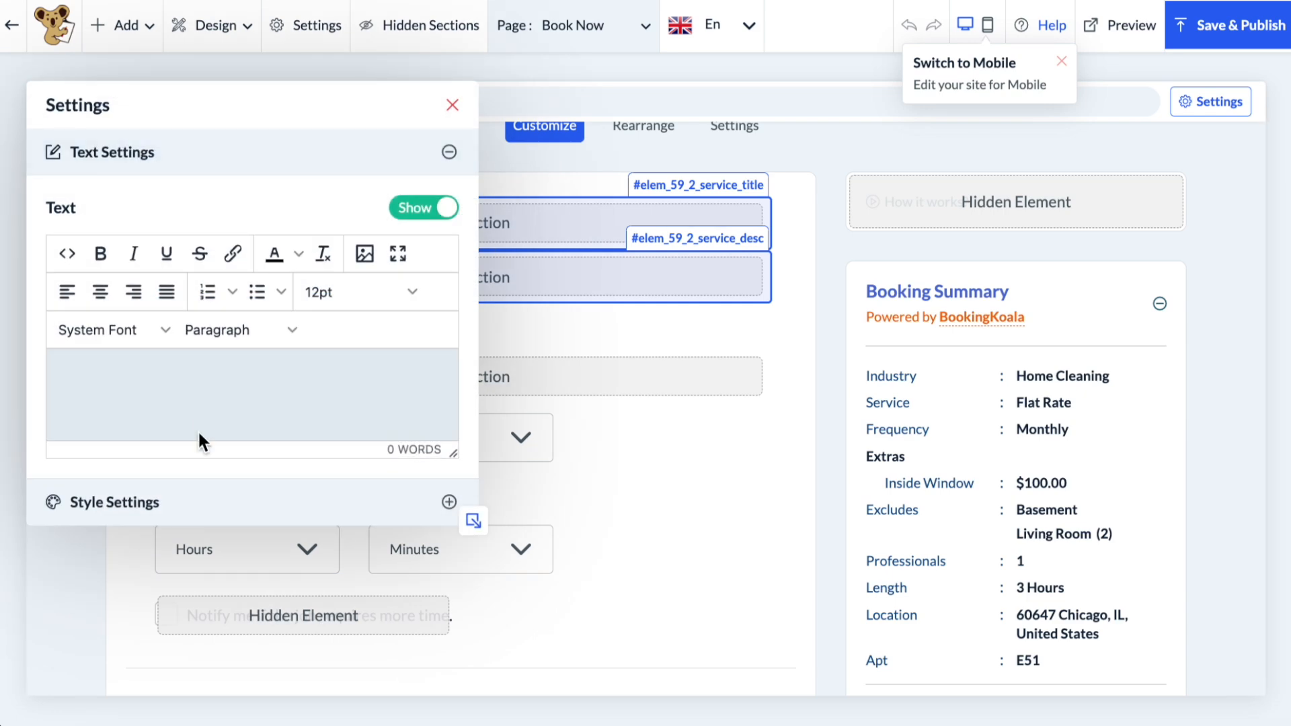
{"action": "left_click", "coordinate": [452, 105]}
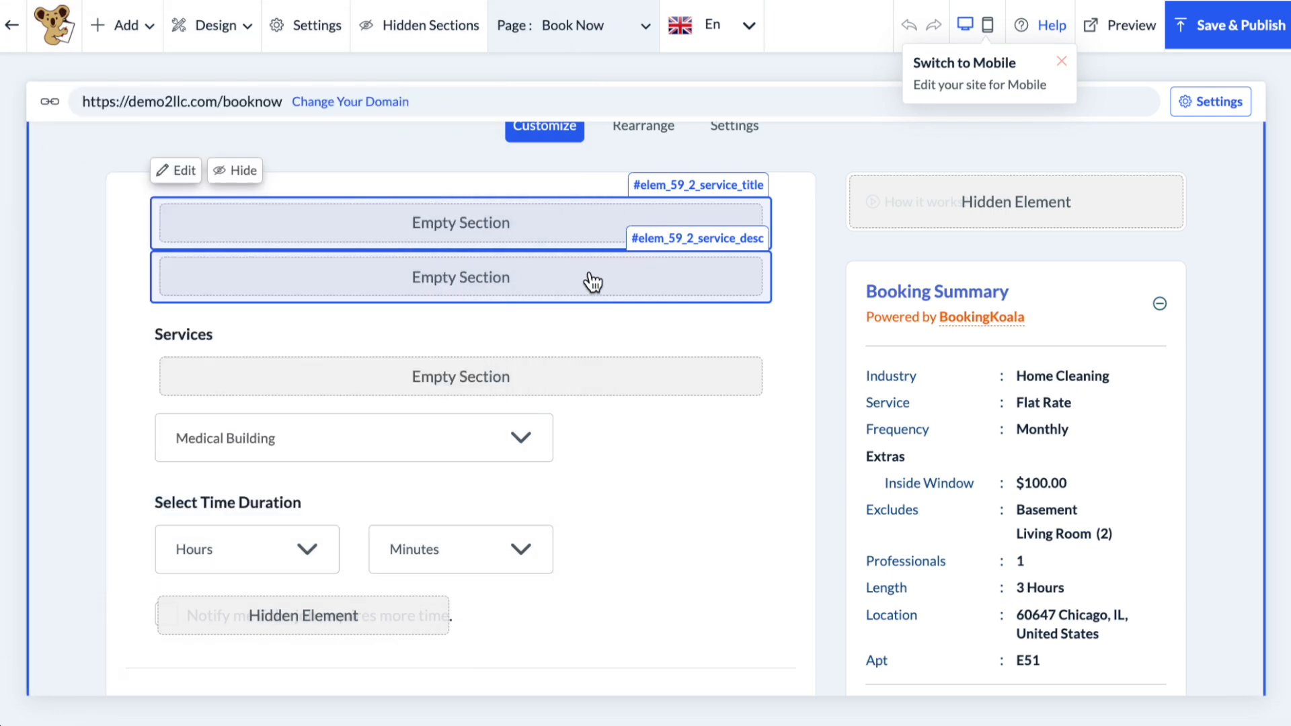
{"action": "left_click", "coordinate": [673, 281]}
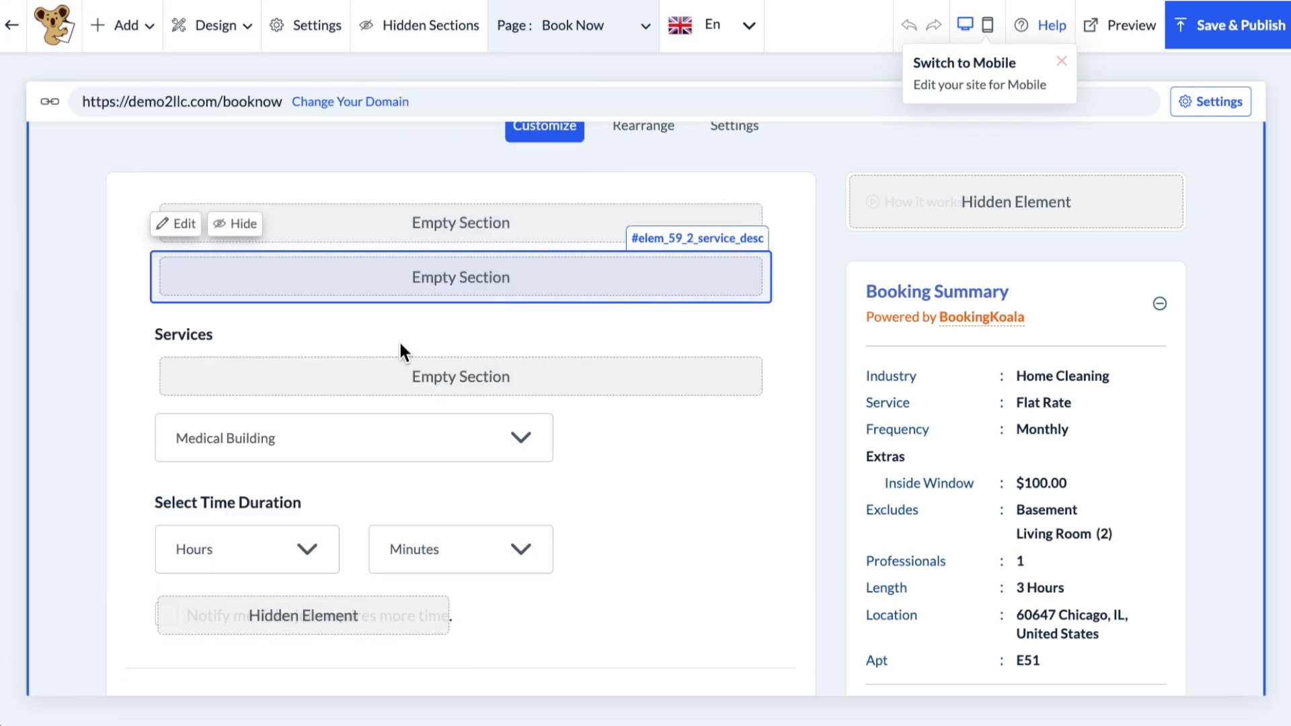
Hide the description under "What Needs To Be Done?" and show it again.
{"action": "scroll", "coordinate": [357, 383], "scroll_direction": "down", "scroll_amount": 6}
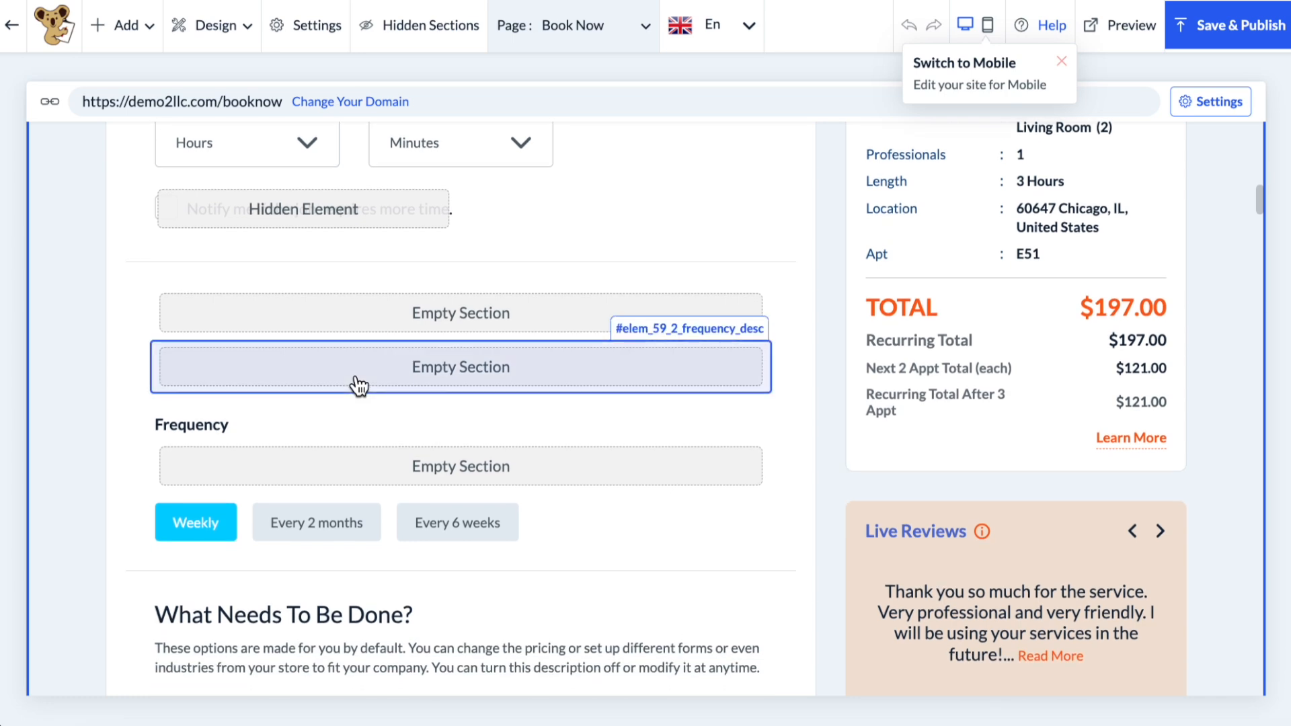
{"action": "scroll", "coordinate": [357, 383], "scroll_direction": "down", "scroll_amount": 3}
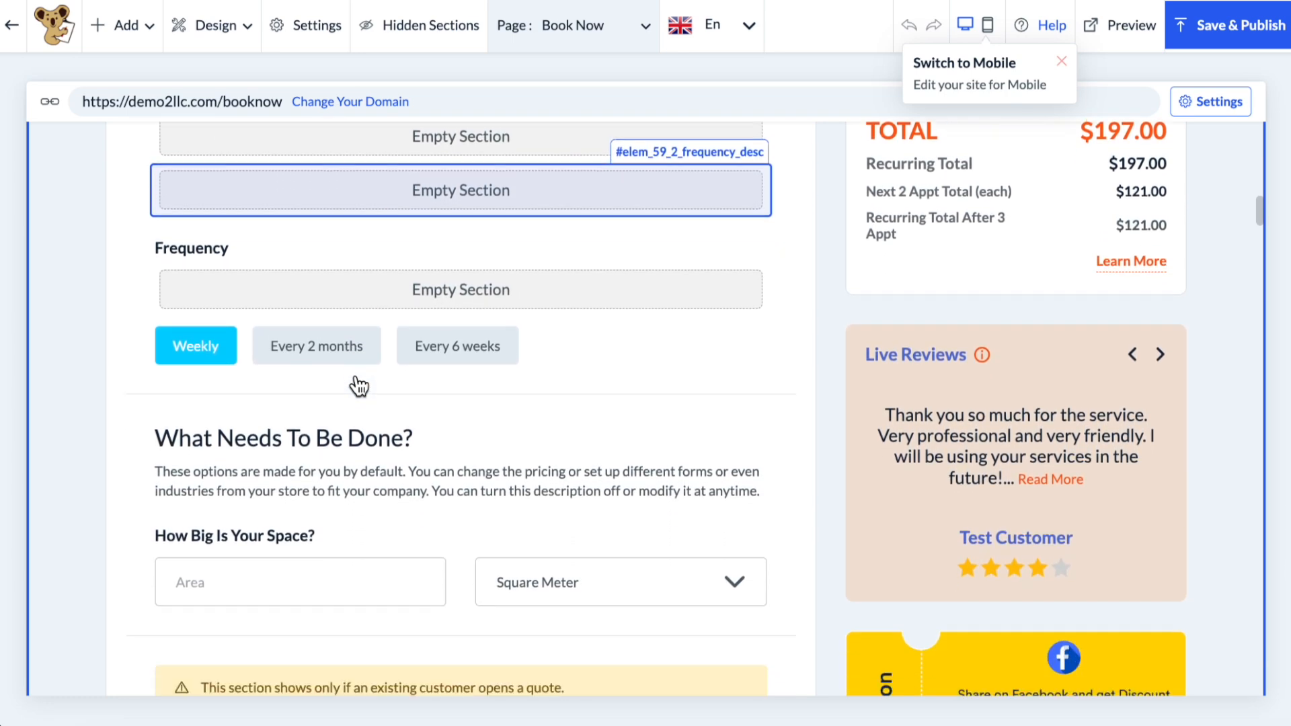
{"action": "scroll", "coordinate": [357, 383], "scroll_direction": "down", "scroll_amount": 4}
{"action": "left_click", "coordinate": [357, 237]}
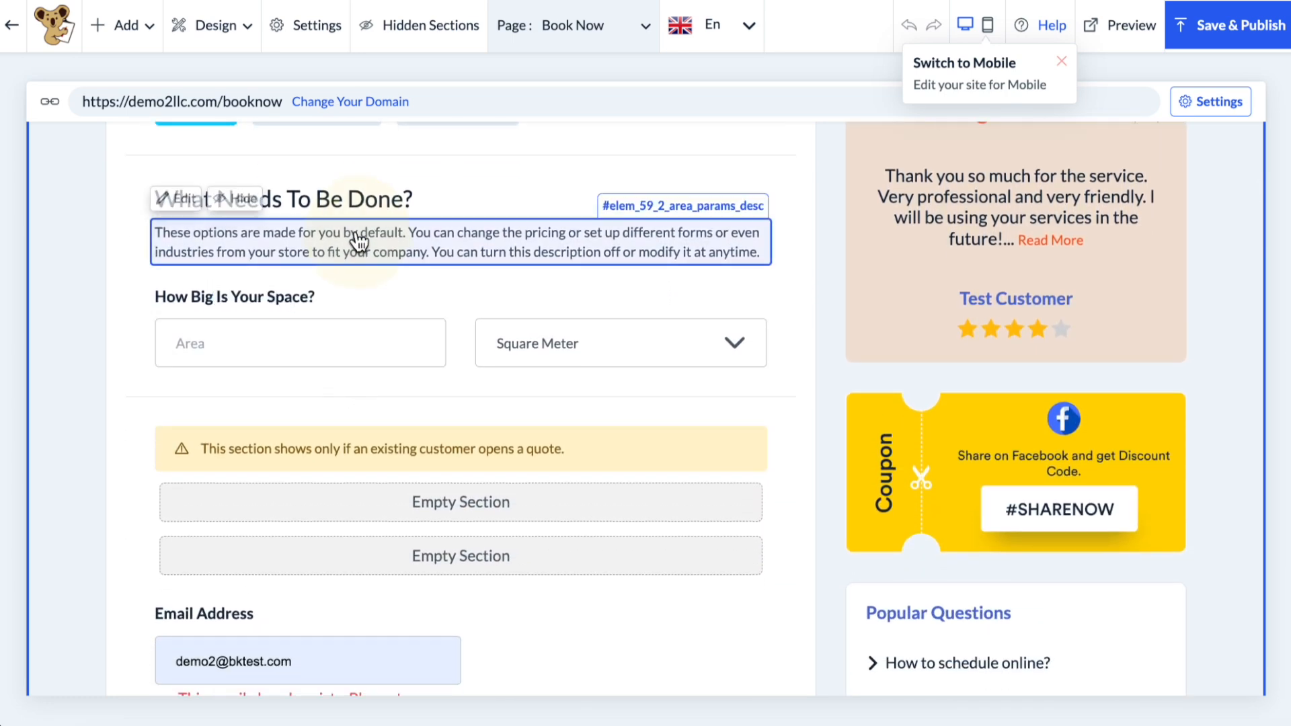
{"action": "left_click", "coordinate": [175, 200]}
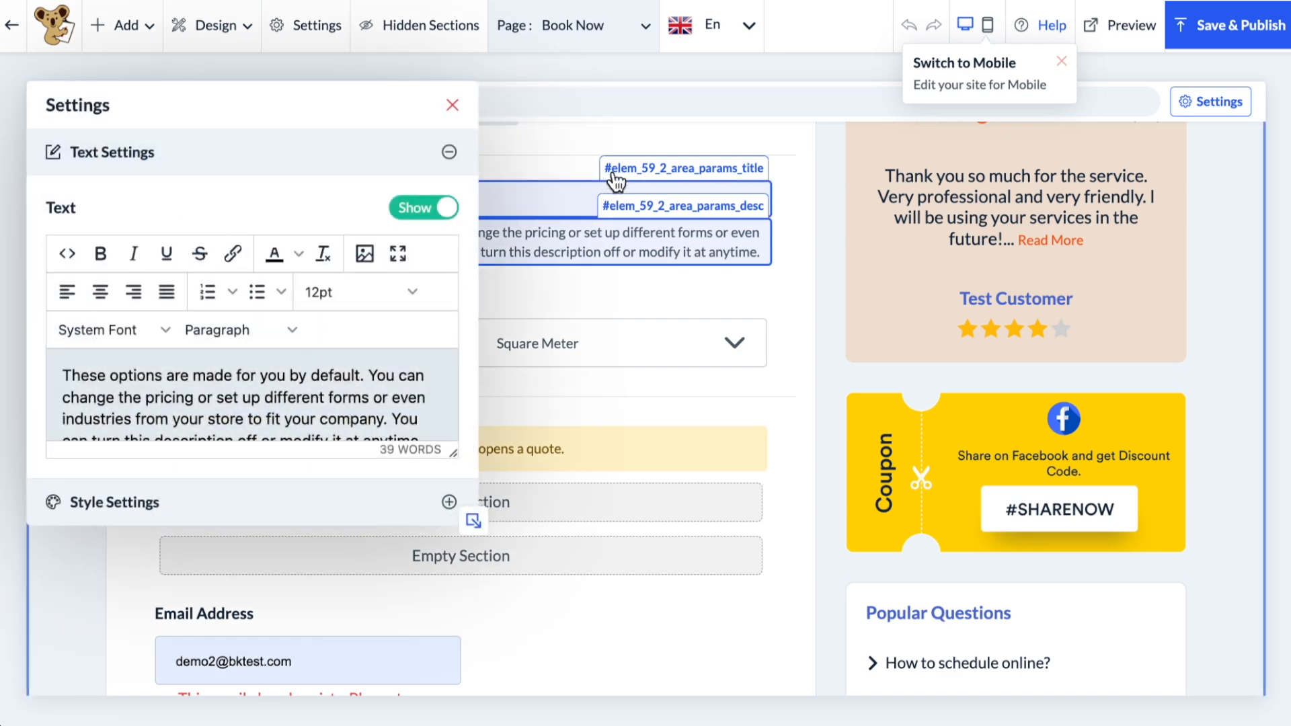
{"action": "left_click", "coordinate": [429, 214]}
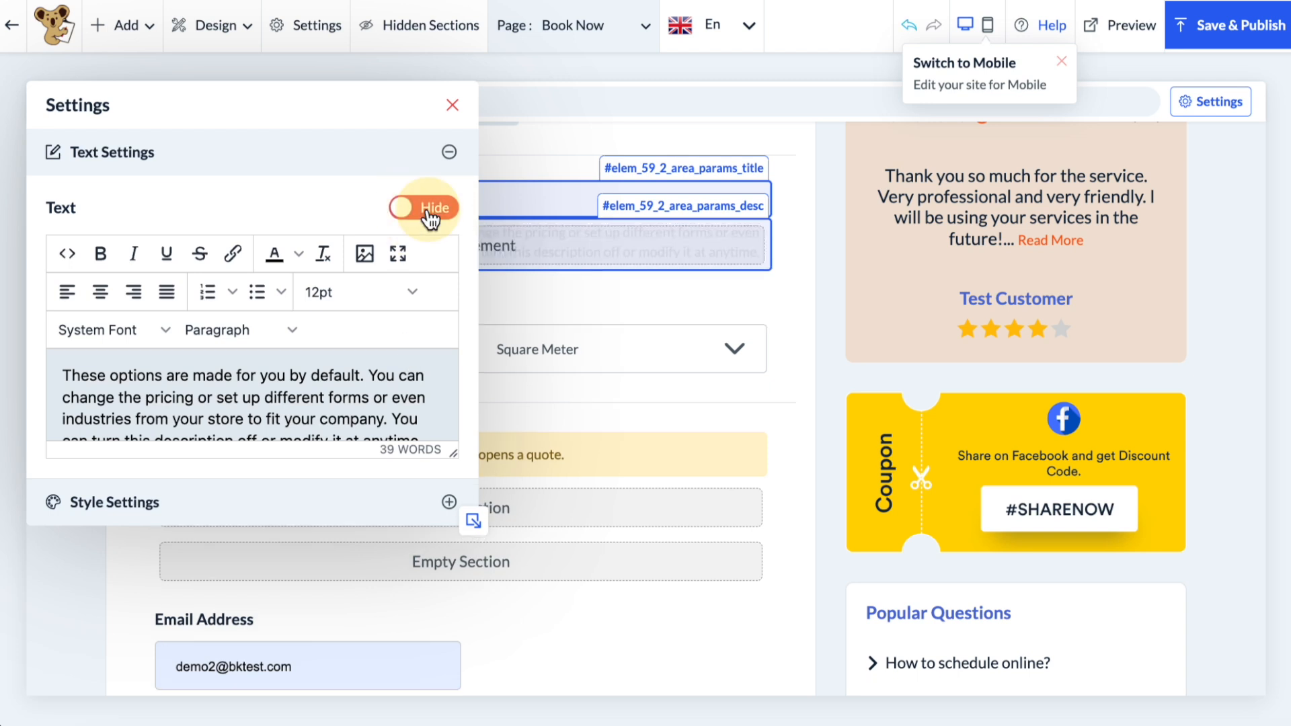
{"action": "left_click", "coordinate": [428, 214]}
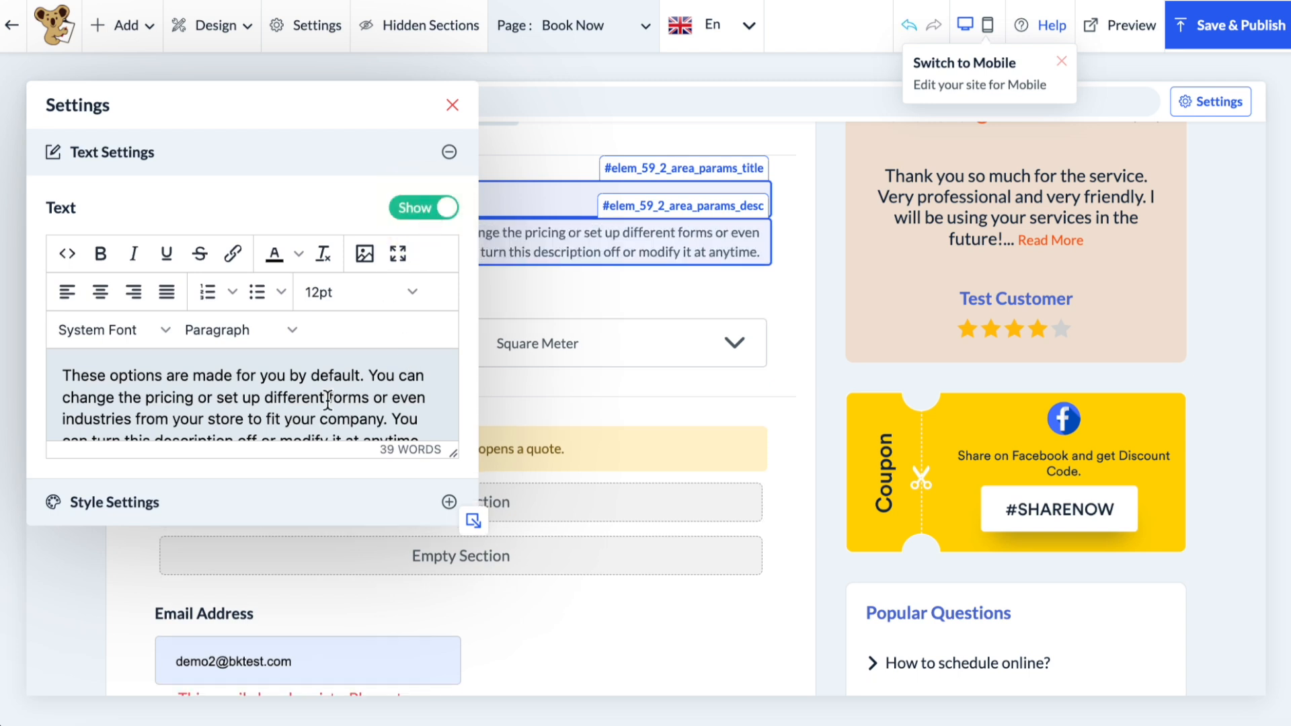
Review the colour and font size style settings of the "What Needs To Be Done?" description, then close them.
{"action": "scroll", "coordinate": [329, 397], "scroll_direction": "down", "scroll_amount": 1}
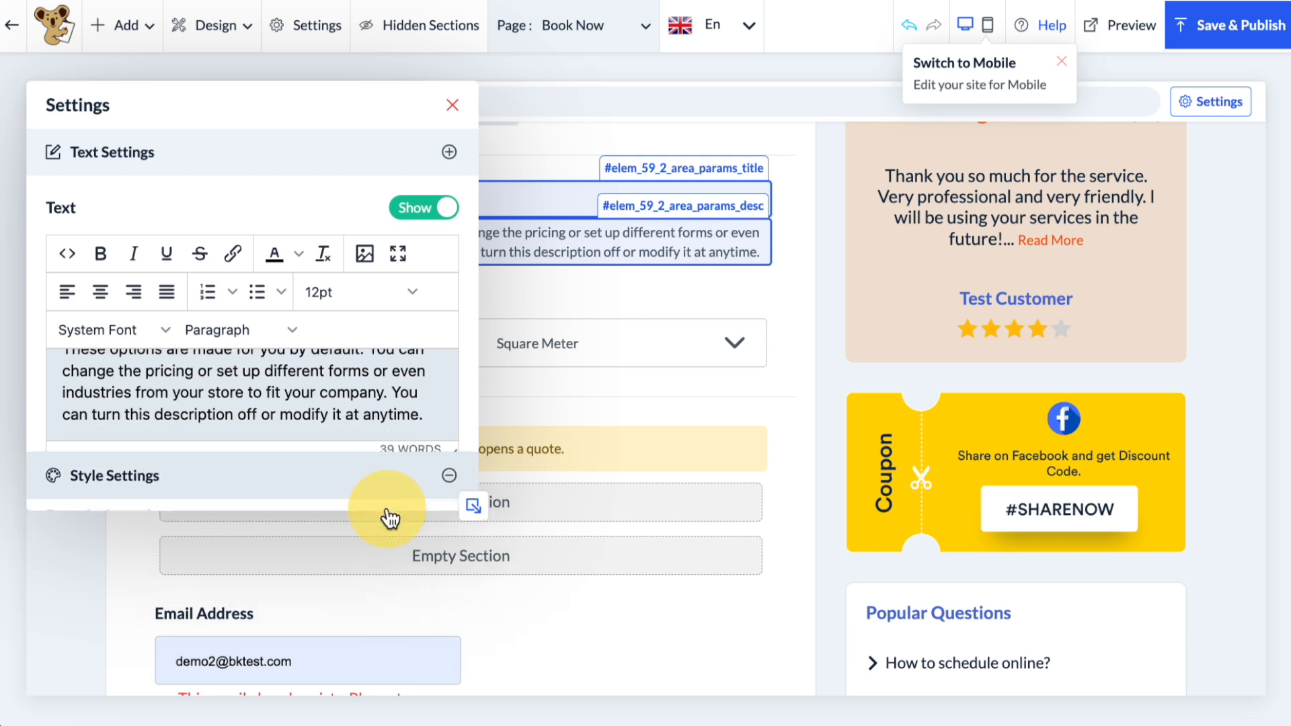
{"action": "left_click", "coordinate": [380, 510]}
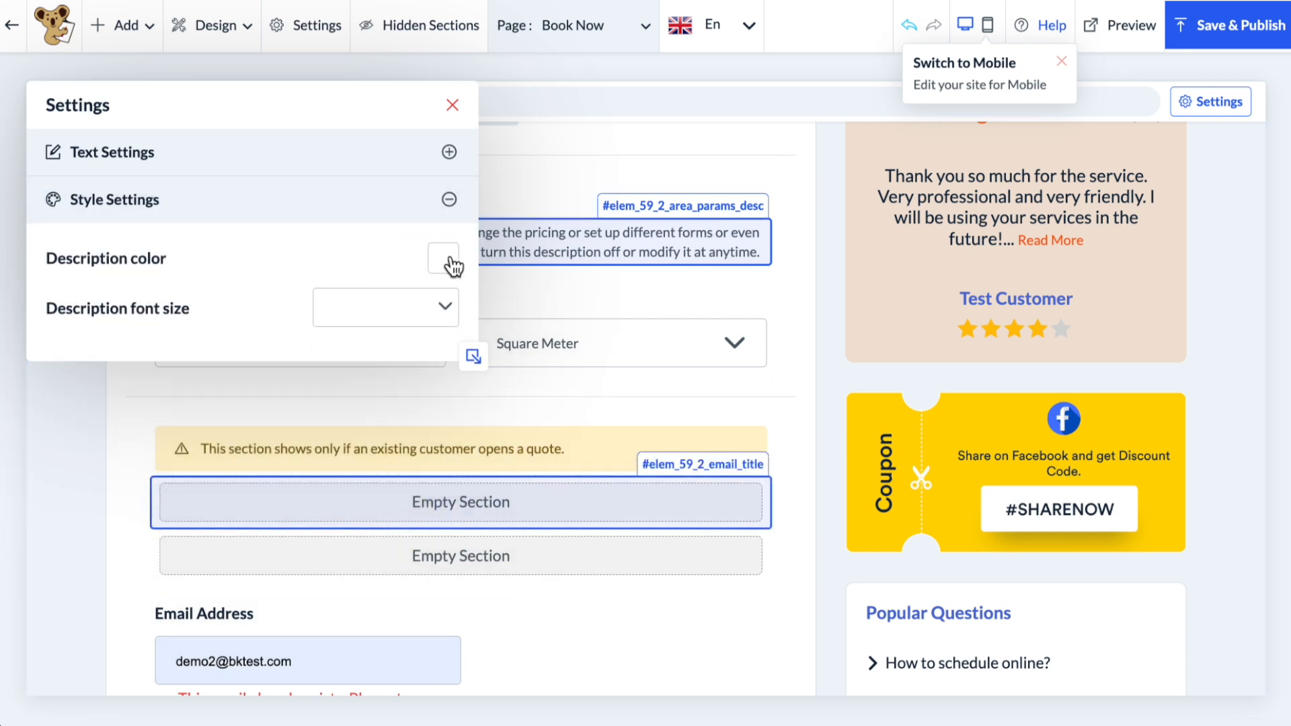
{"action": "left_click", "coordinate": [452, 105]}
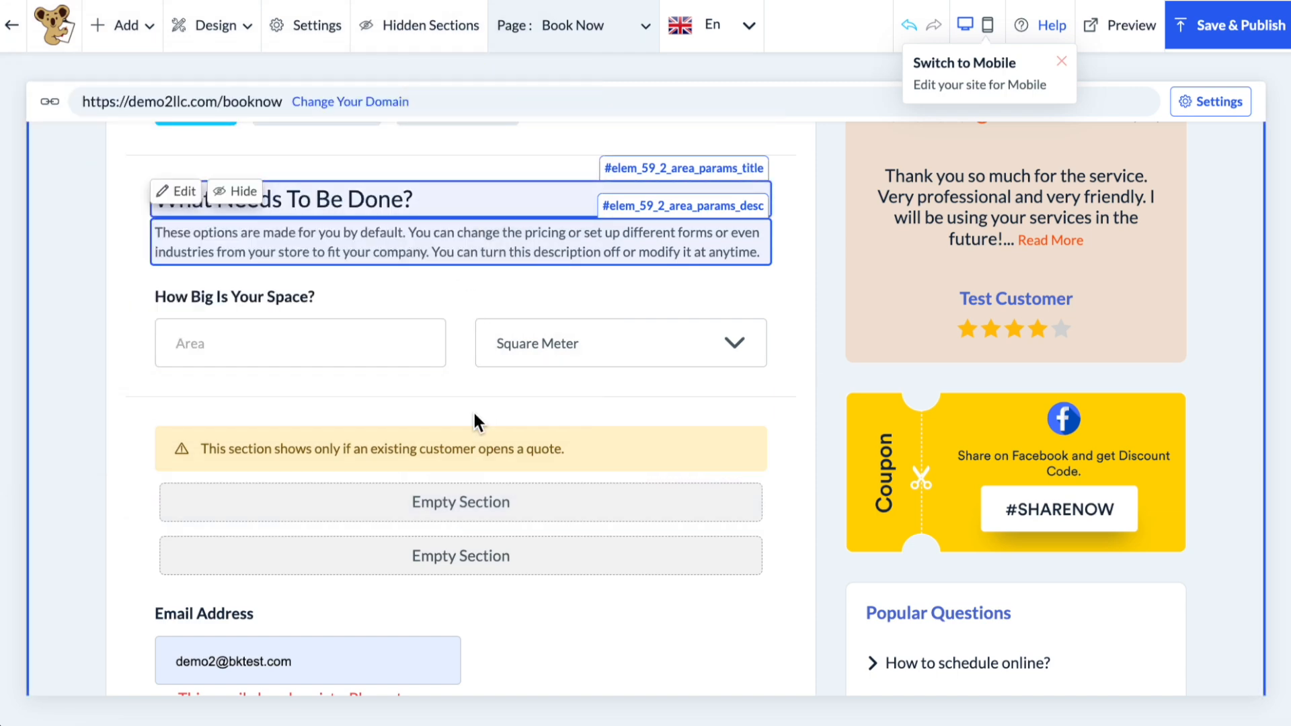
Rename the Waiting List option under Choose Service Provider to "Waitlist", keep its tooltip text, and close the settings.
{"action": "scroll", "coordinate": [474, 415], "scroll_direction": "down", "scroll_amount": 7}
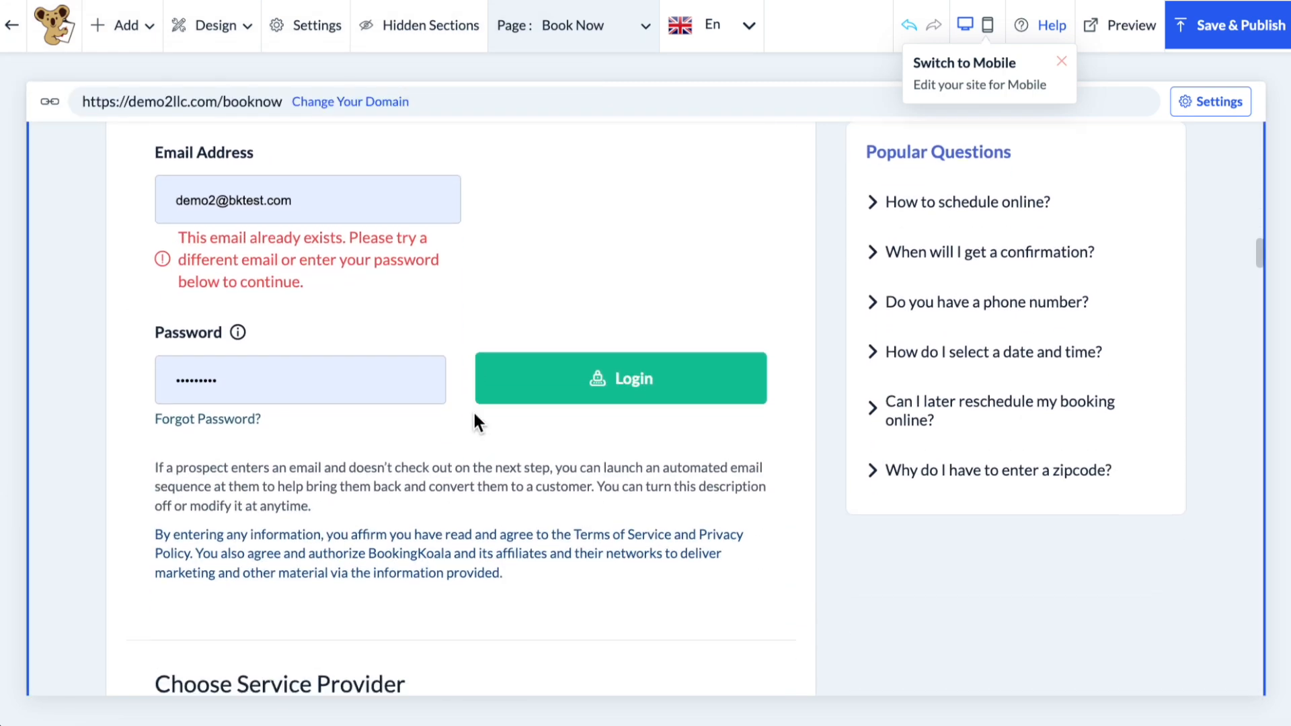
{"action": "scroll", "coordinate": [474, 414], "scroll_direction": "down", "scroll_amount": 6}
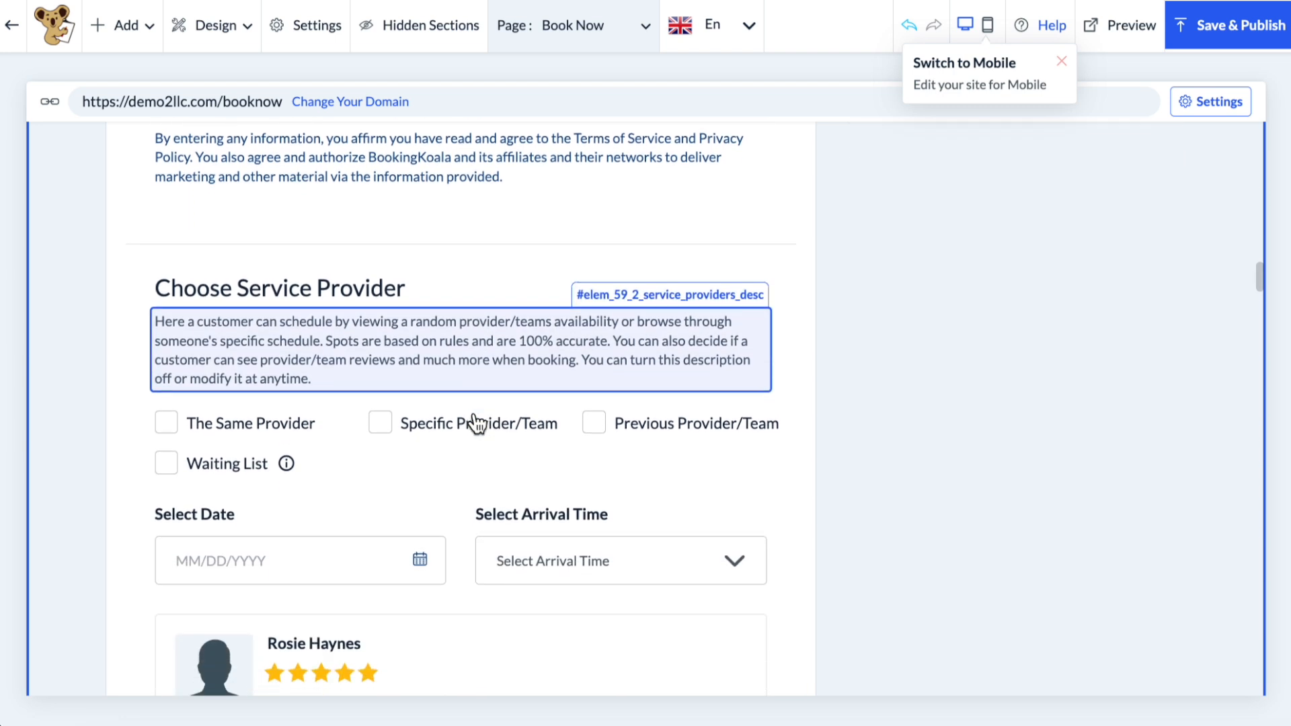
{"action": "scroll", "coordinate": [477, 422], "scroll_direction": "down", "scroll_amount": 1}
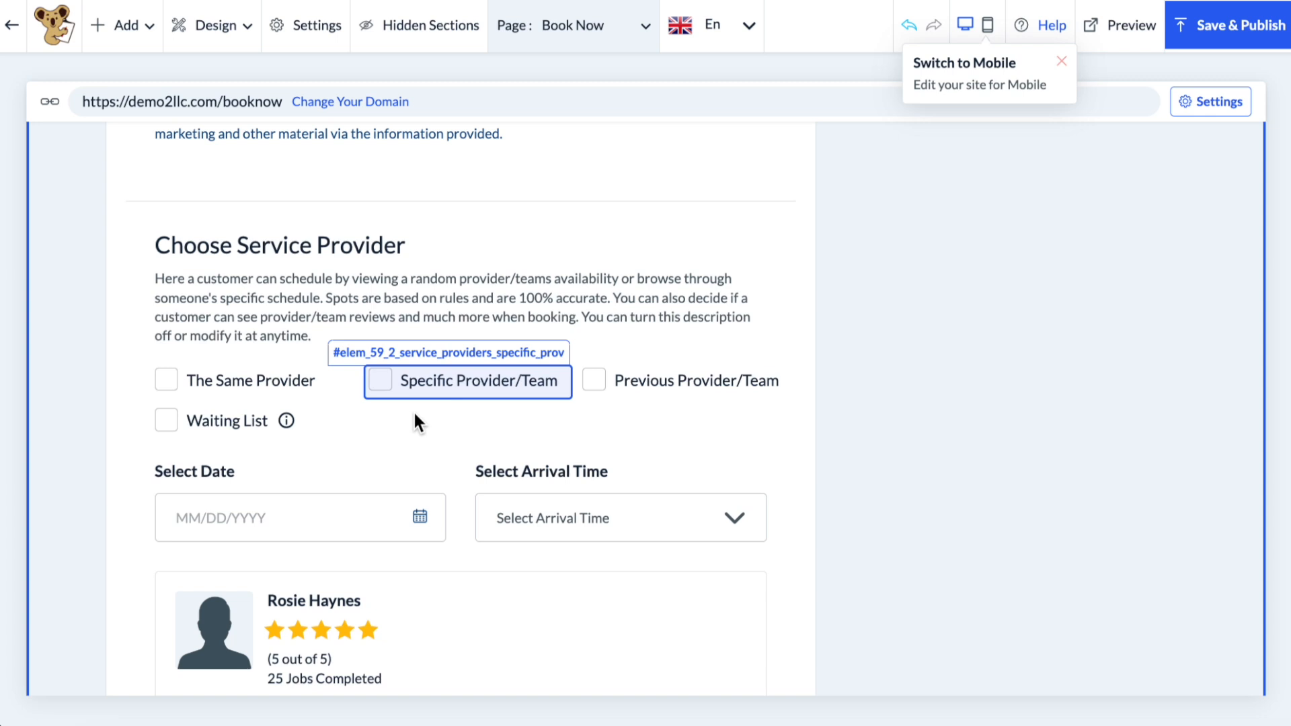
{"action": "scroll", "coordinate": [409, 413], "scroll_direction": "down", "scroll_amount": 1}
{"action": "left_click", "coordinate": [180, 303]}
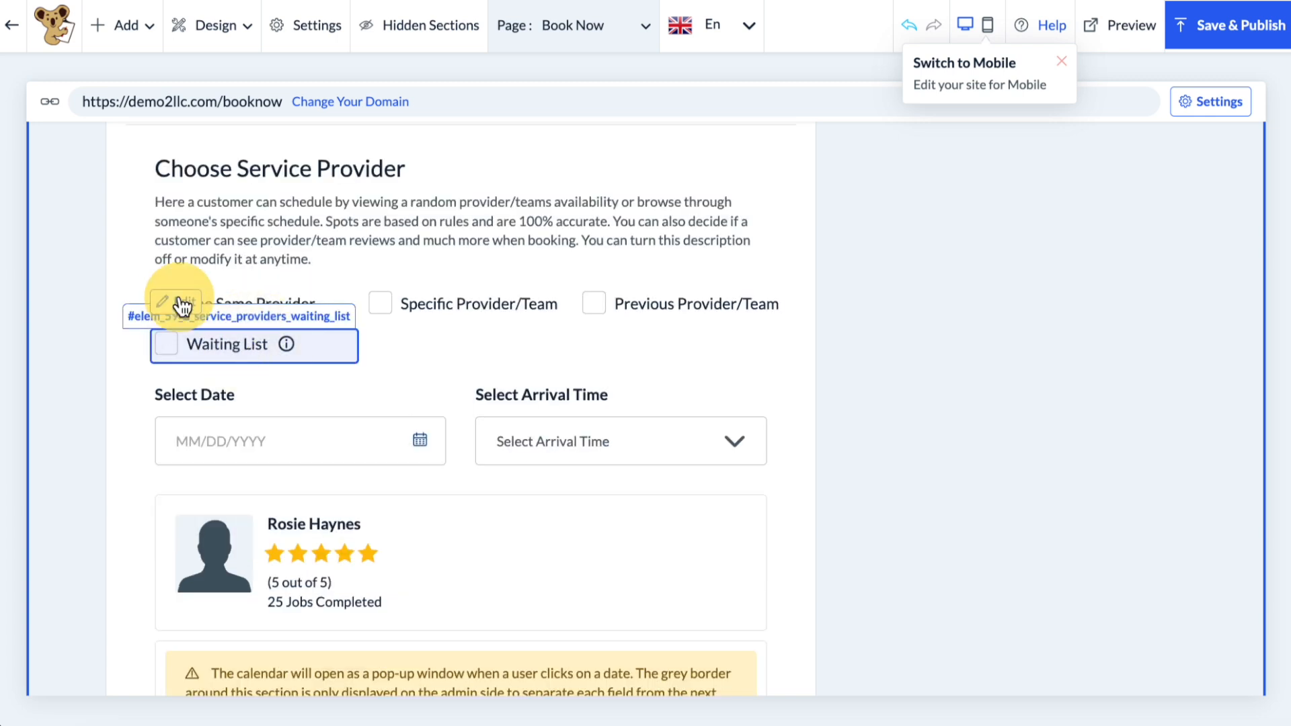
{"action": "double_click", "coordinate": [76, 250]}
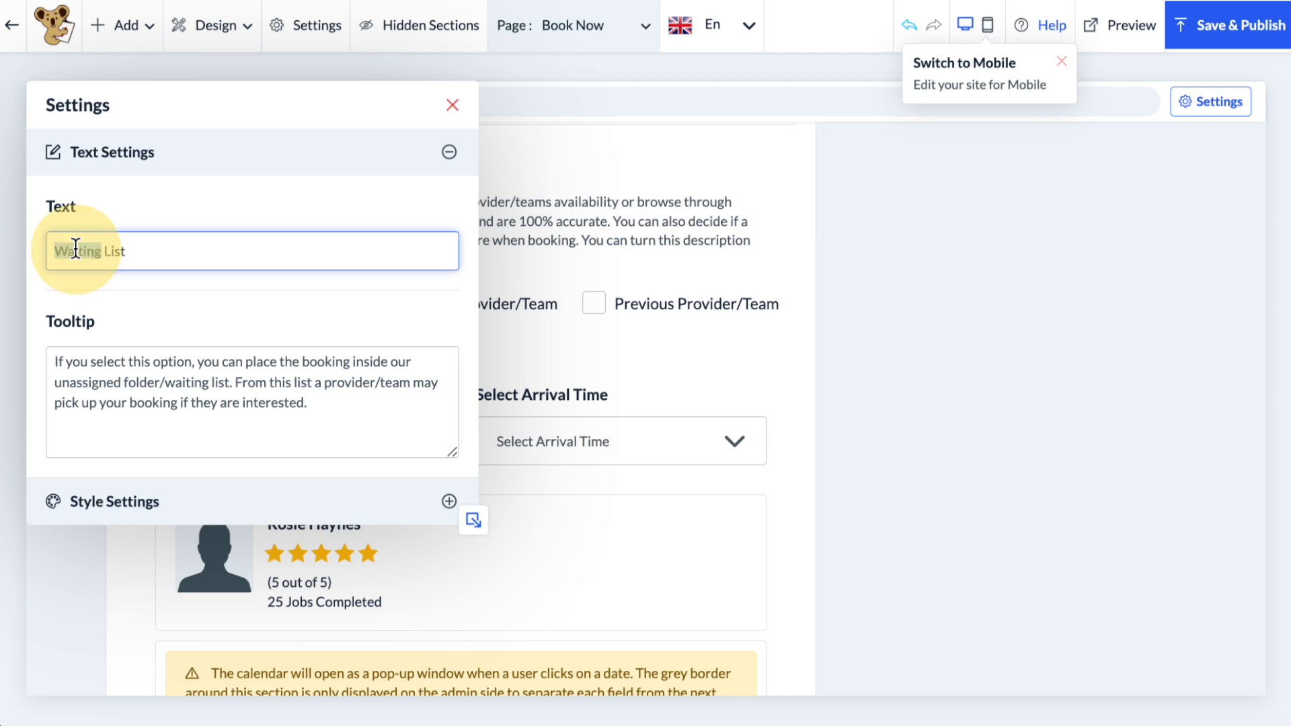
{"action": "type", "text": "Wa"}
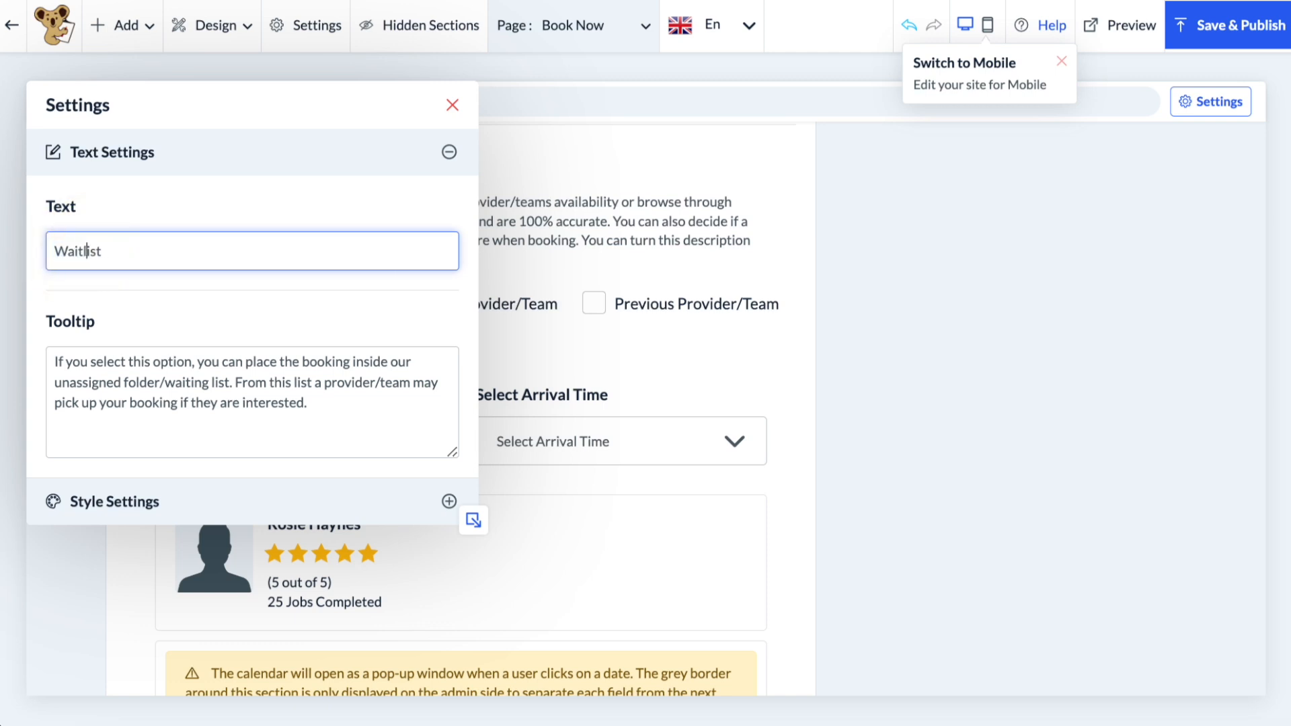
{"action": "left_click_drag", "start_coordinate": [126, 363], "coordinate": [343, 404]}
{"action": "left_click", "coordinate": [351, 420]}
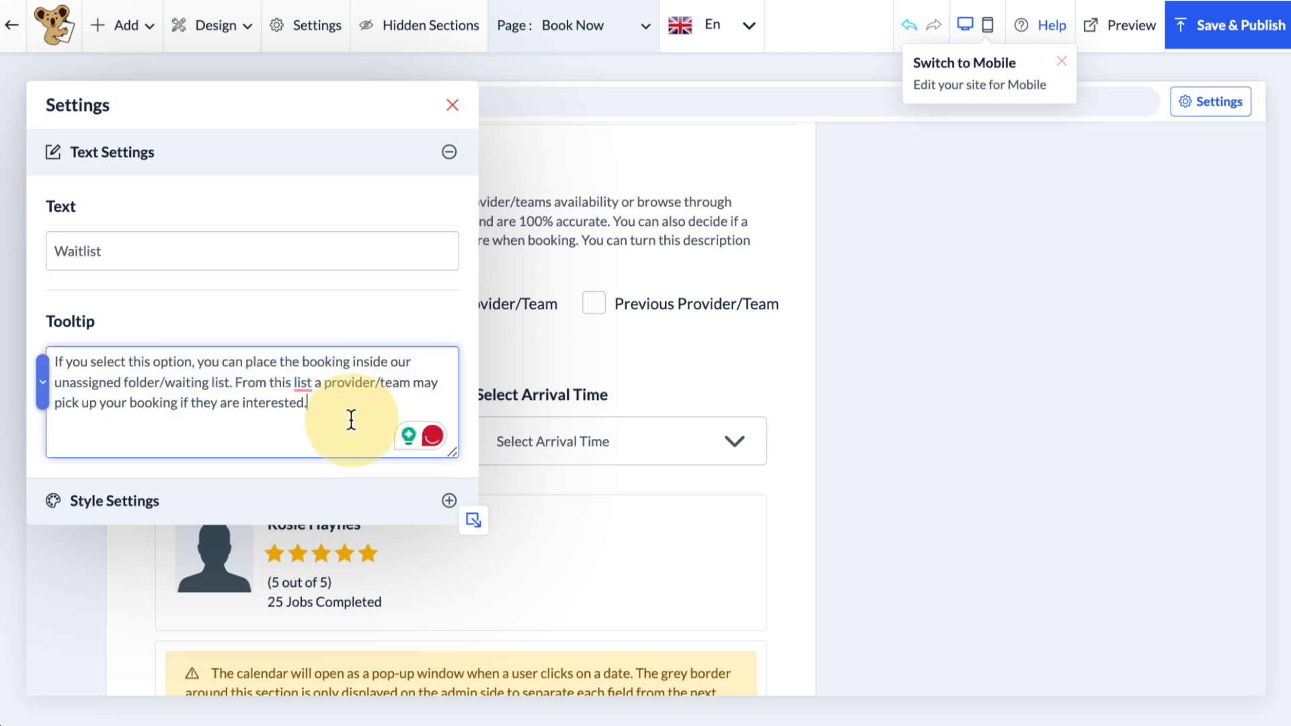
{"action": "left_click", "coordinate": [452, 106]}
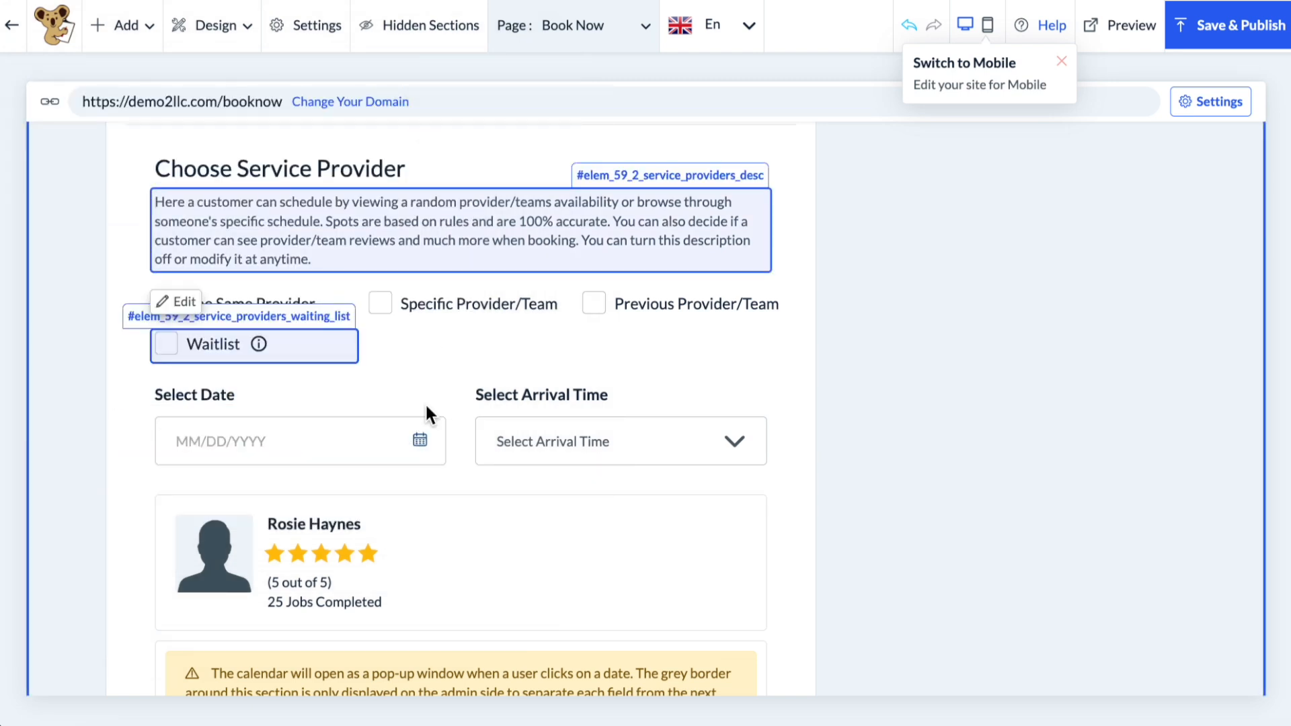
Open the Select date calendar's style settings, review the month, week, date and slot font sizes and colours, and close them.
{"action": "scroll", "coordinate": [433, 388], "scroll_direction": "down", "scroll_amount": 10}
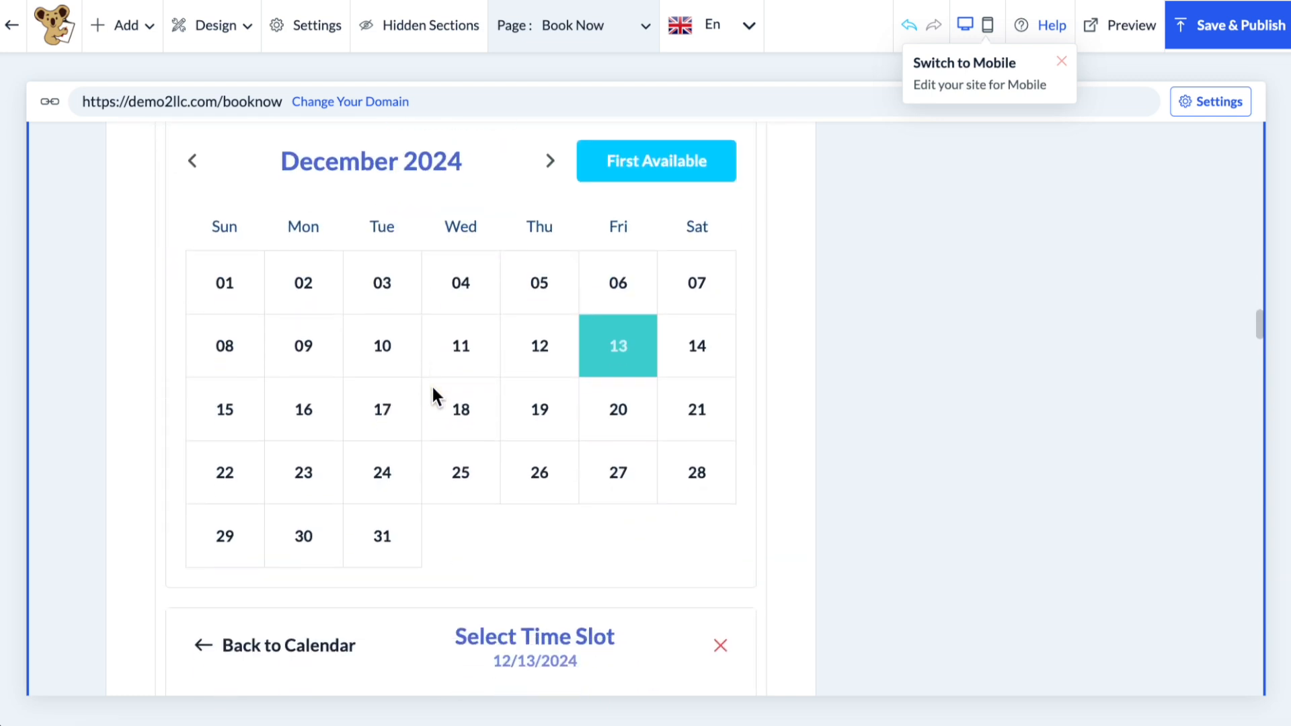
{"action": "scroll", "coordinate": [461, 397], "scroll_direction": "up", "scroll_amount": 3}
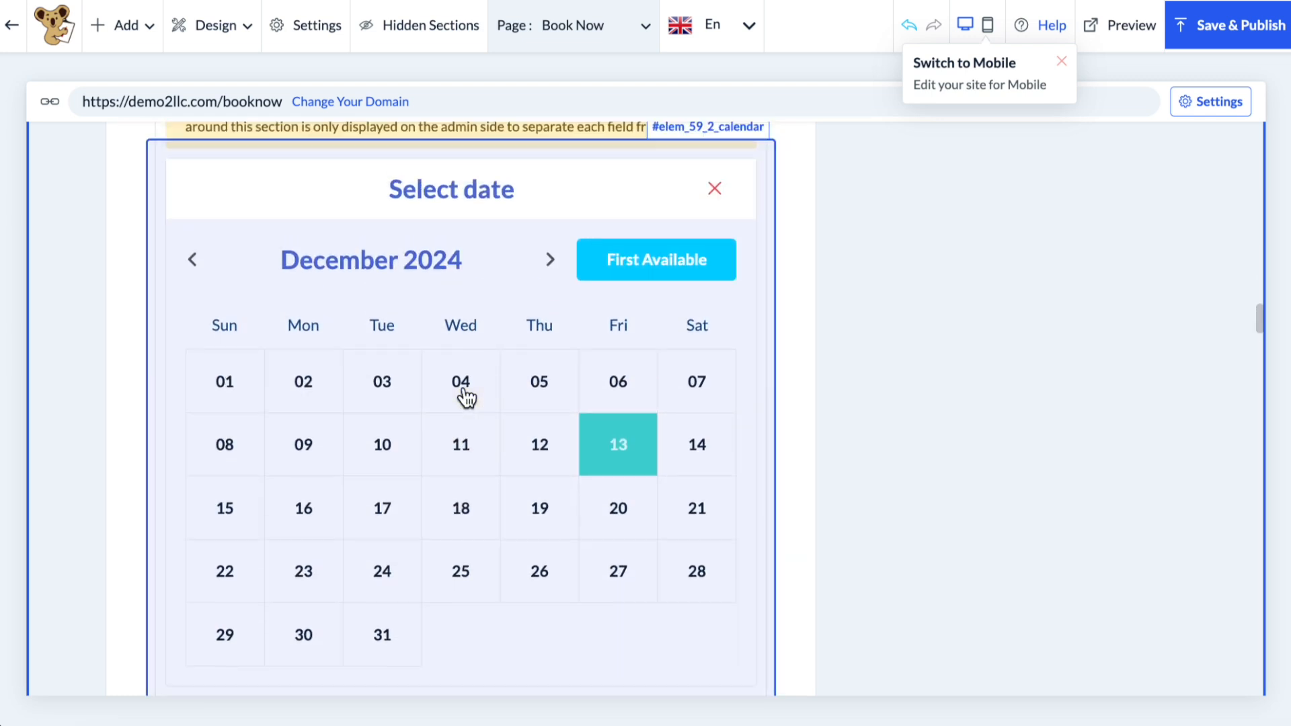
{"action": "left_click", "coordinate": [676, 201]}
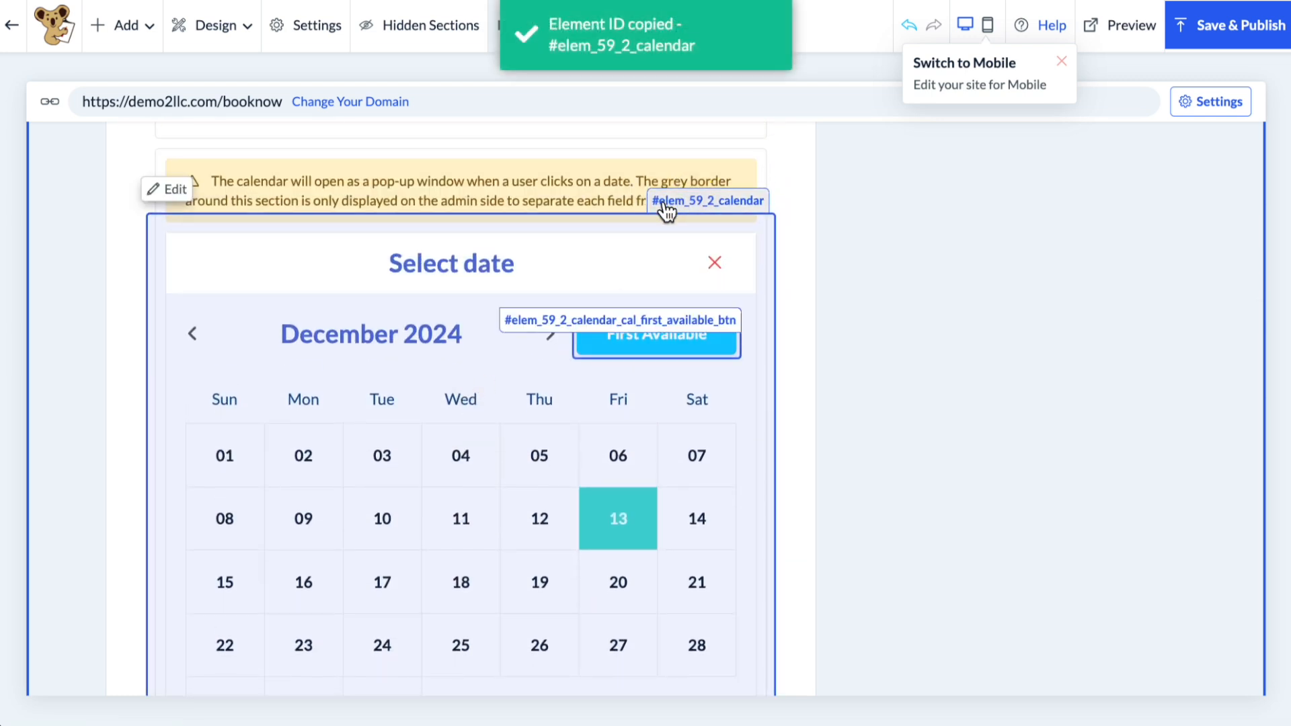
{"action": "left_click", "coordinate": [171, 190]}
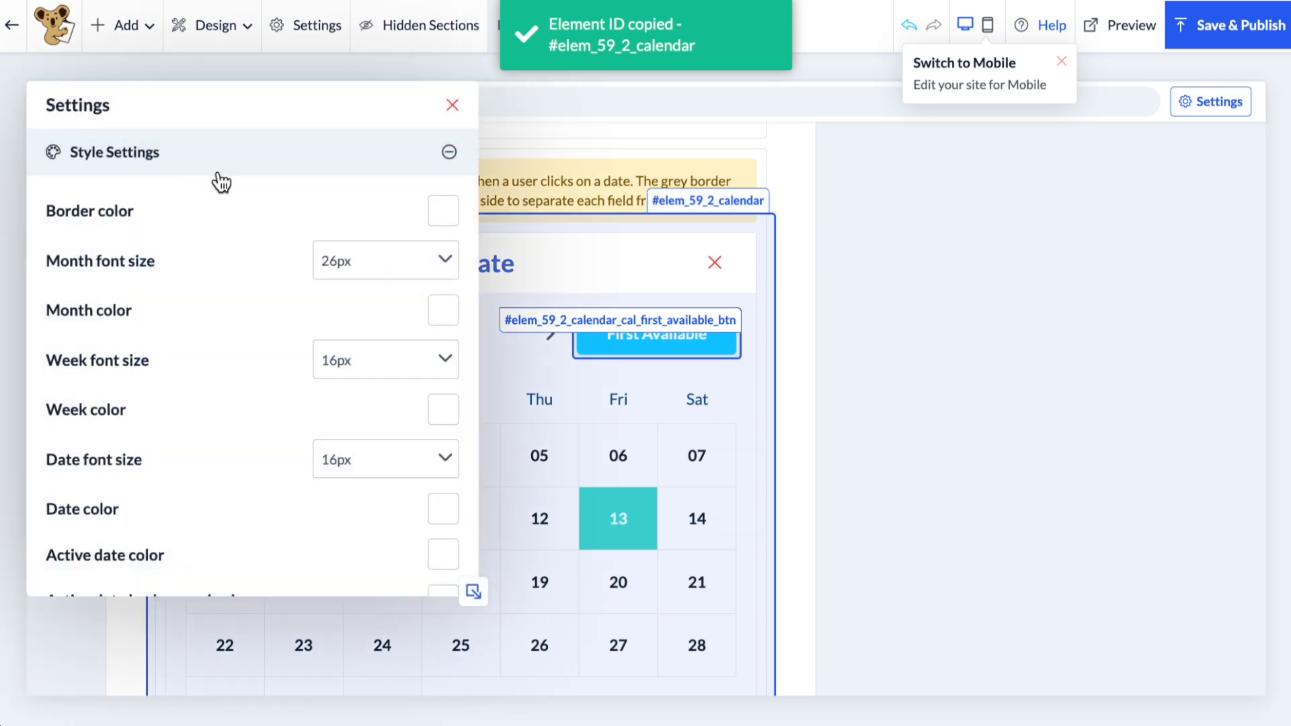
{"action": "scroll", "coordinate": [363, 197], "scroll_direction": "down", "scroll_amount": 1}
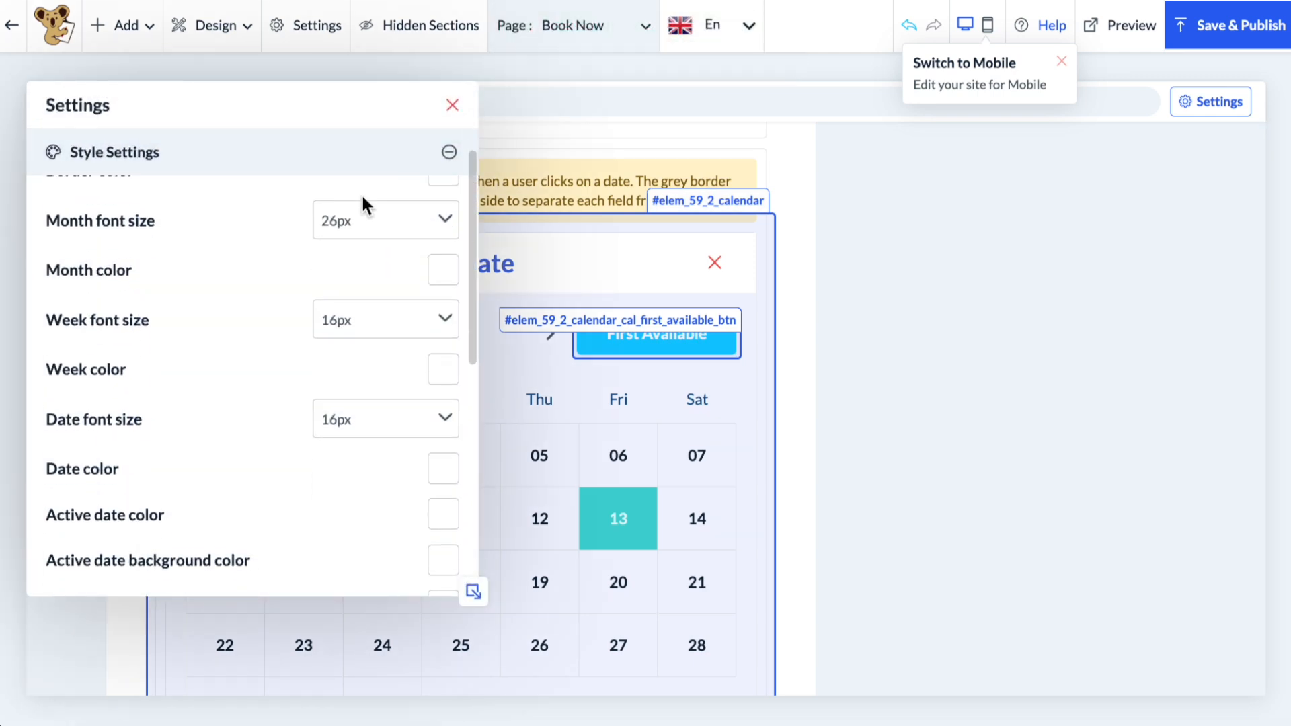
{"action": "scroll", "coordinate": [362, 197], "scroll_direction": "down", "scroll_amount": 3}
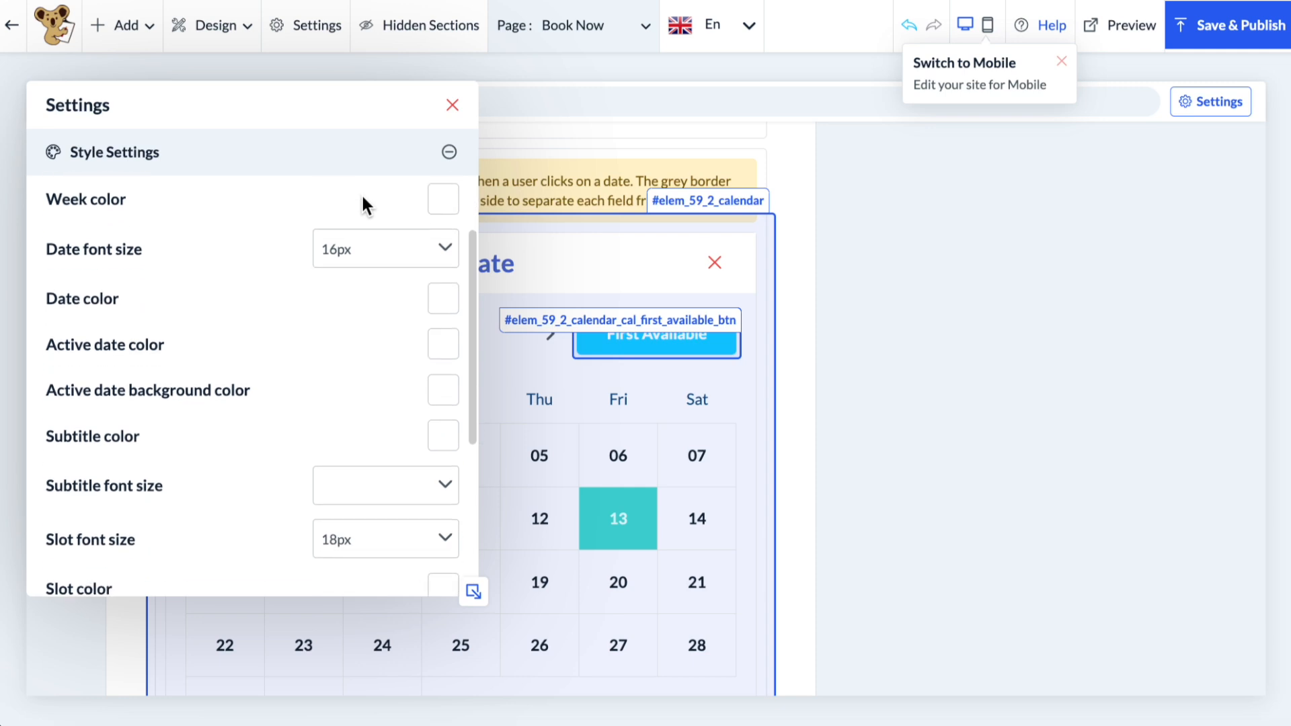
{"action": "scroll", "coordinate": [363, 197], "scroll_direction": "down", "scroll_amount": 4}
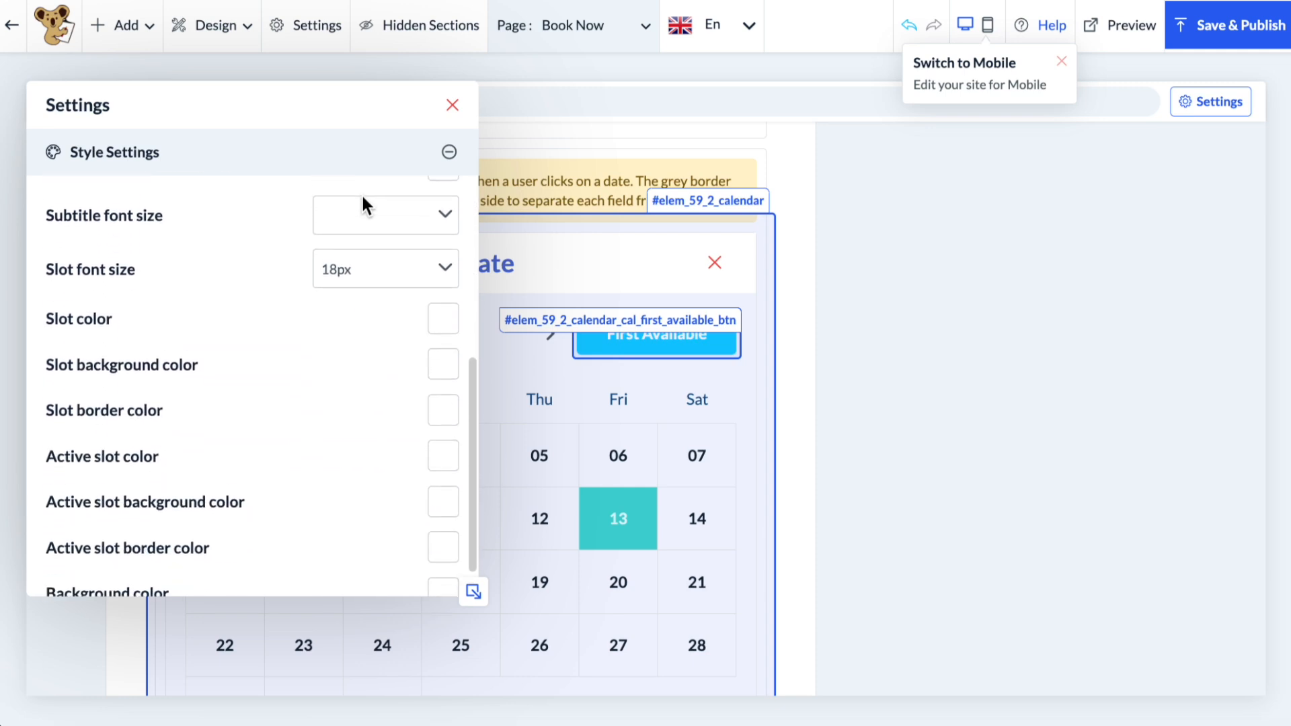
{"action": "scroll", "coordinate": [361, 192], "scroll_direction": "down", "scroll_amount": 1}
{"action": "scroll", "coordinate": [361, 192], "scroll_direction": "up", "scroll_amount": 8}
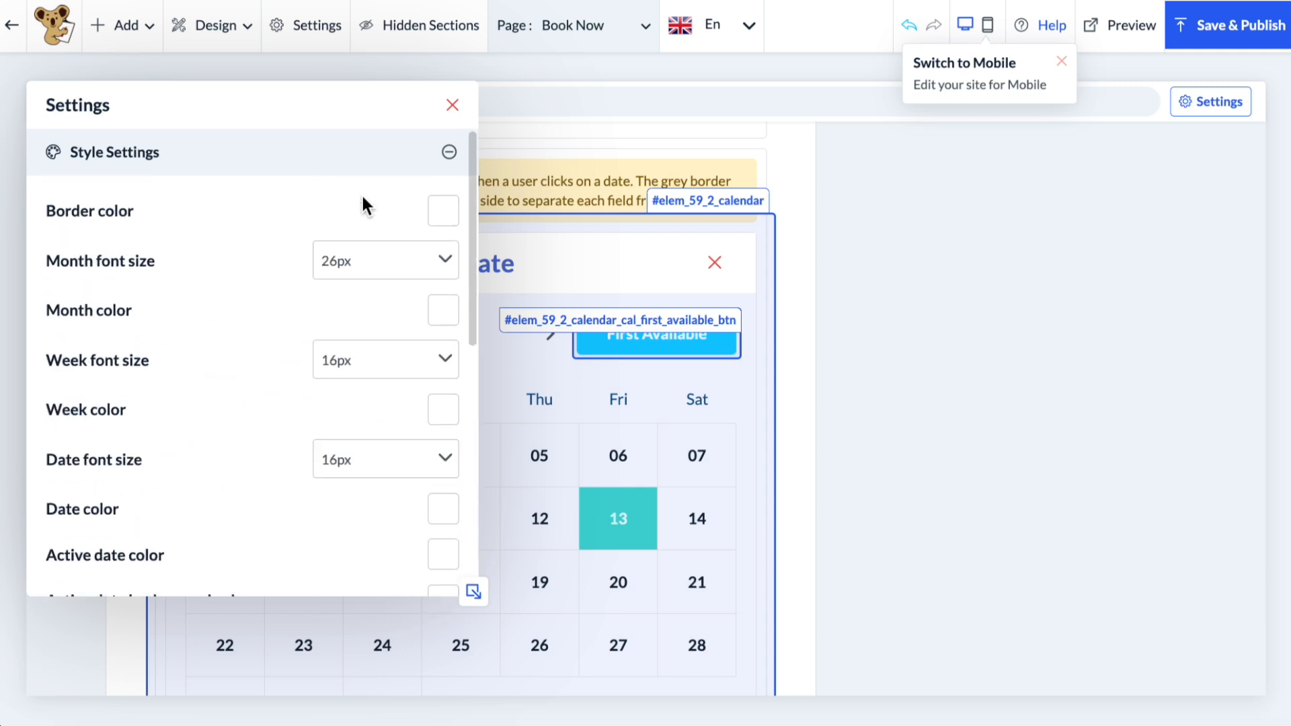
{"action": "left_click", "coordinate": [452, 105]}
Disable the Tips section under Tips & Parking (Optional) and enable it again.
{"action": "scroll", "coordinate": [498, 495], "scroll_direction": "down", "scroll_amount": 5}
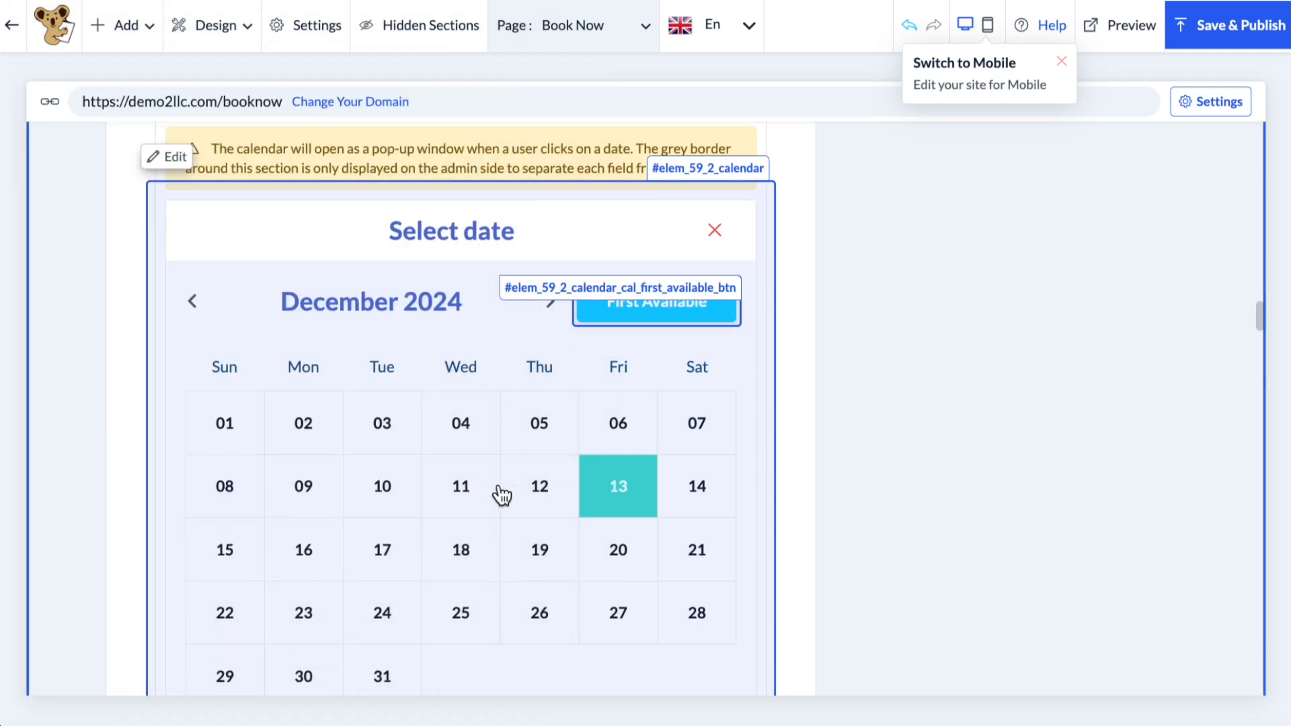
{"action": "scroll", "coordinate": [501, 495], "scroll_direction": "down", "scroll_amount": 9}
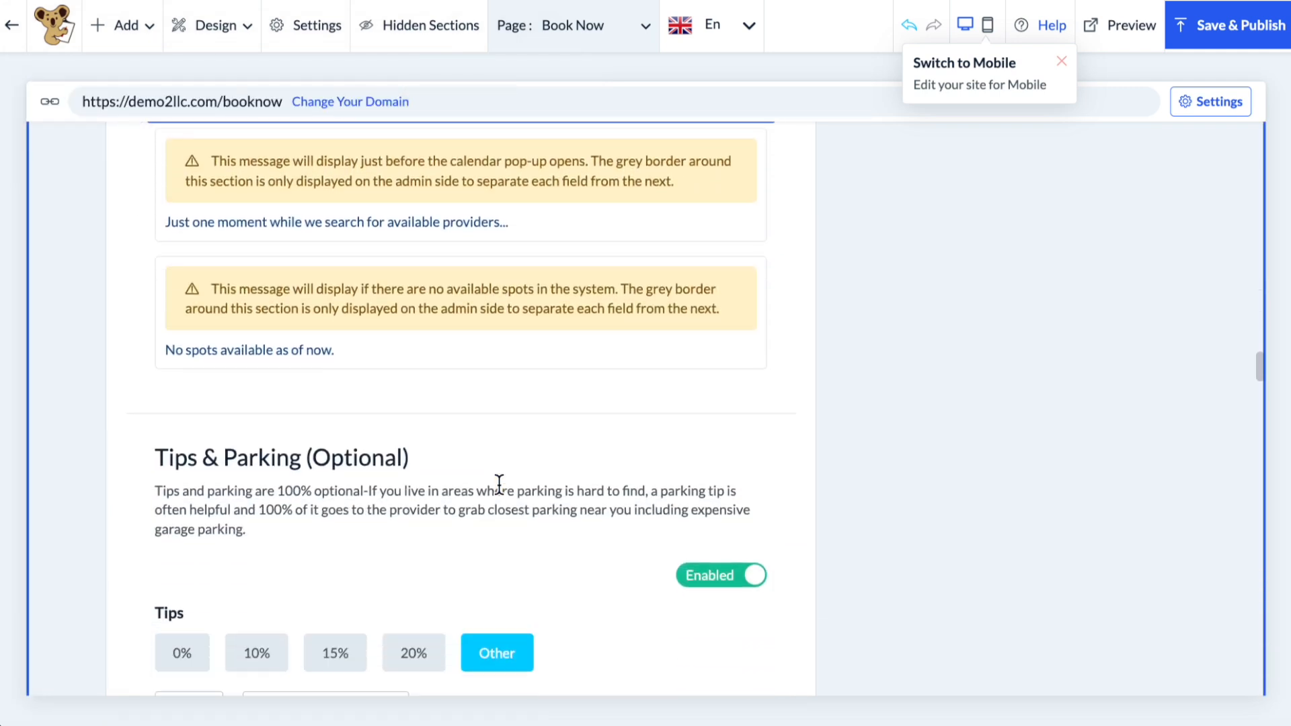
{"action": "scroll", "coordinate": [501, 495], "scroll_direction": "down", "scroll_amount": 2}
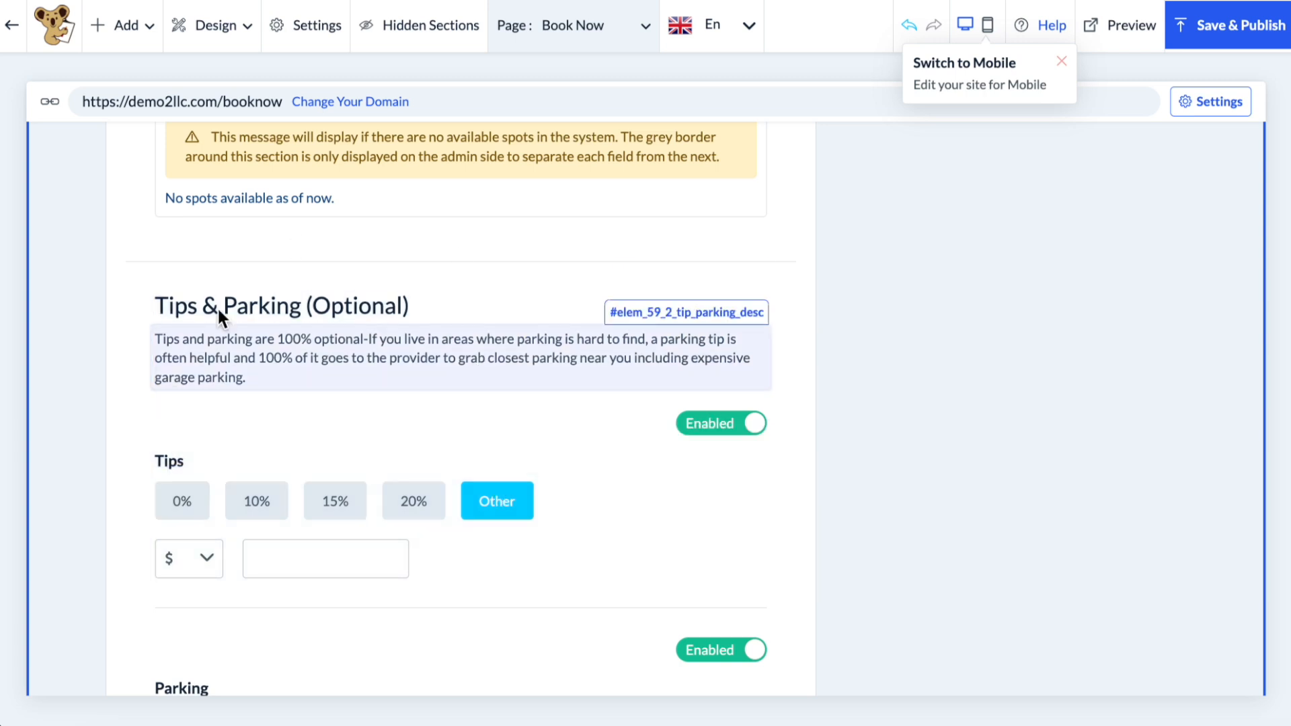
{"action": "left_click", "coordinate": [723, 425]}
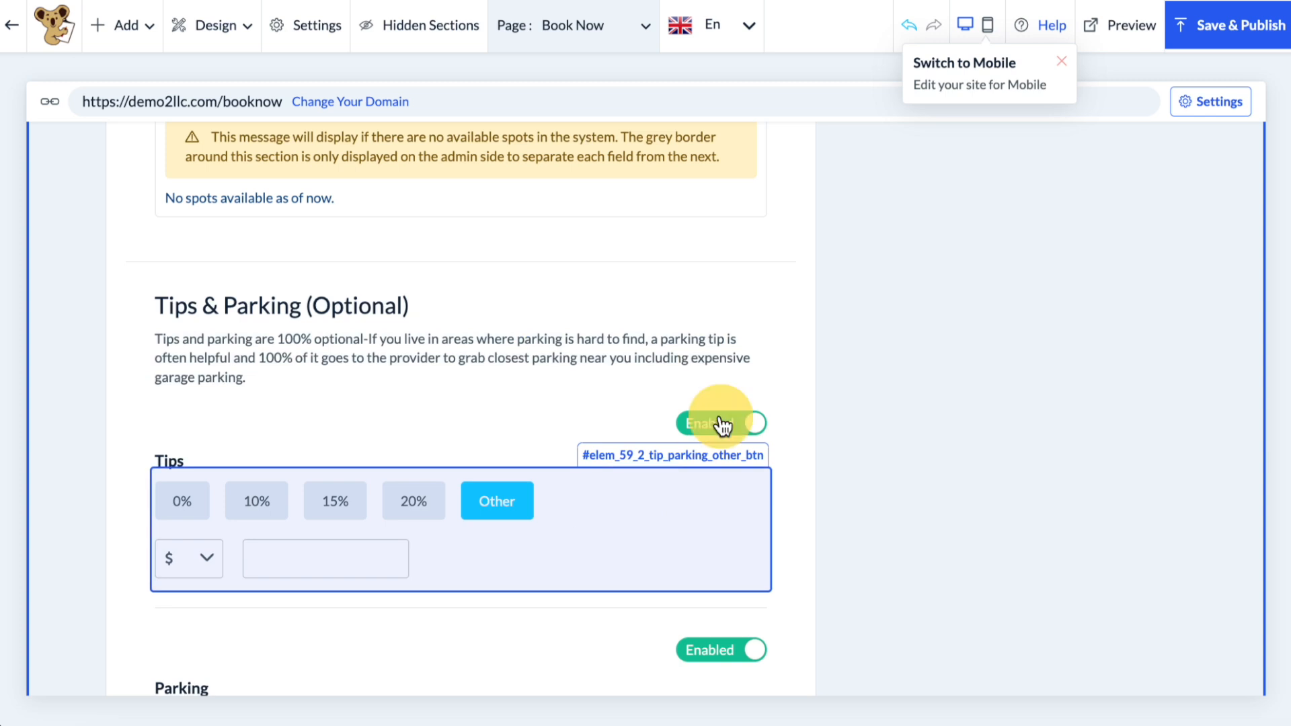
{"action": "scroll", "coordinate": [723, 425], "scroll_direction": "down", "scroll_amount": 1}
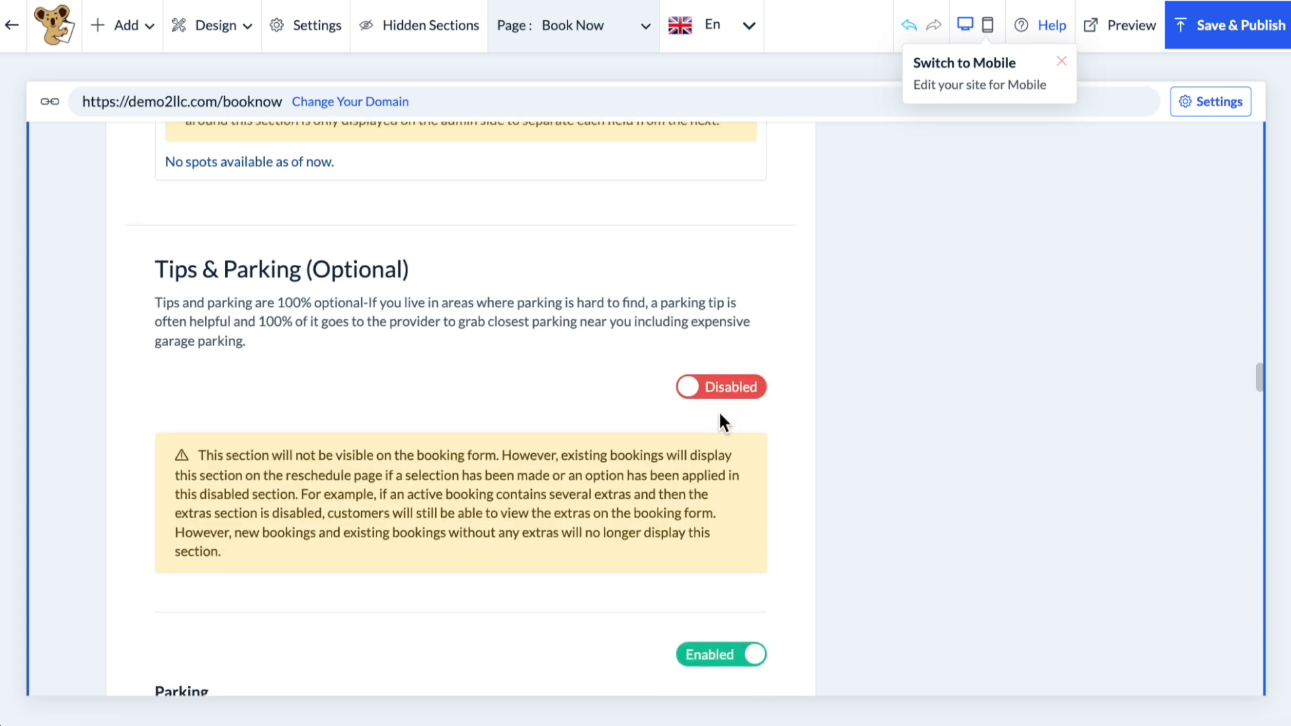
{"action": "scroll", "coordinate": [719, 409], "scroll_direction": "down", "scroll_amount": 1}
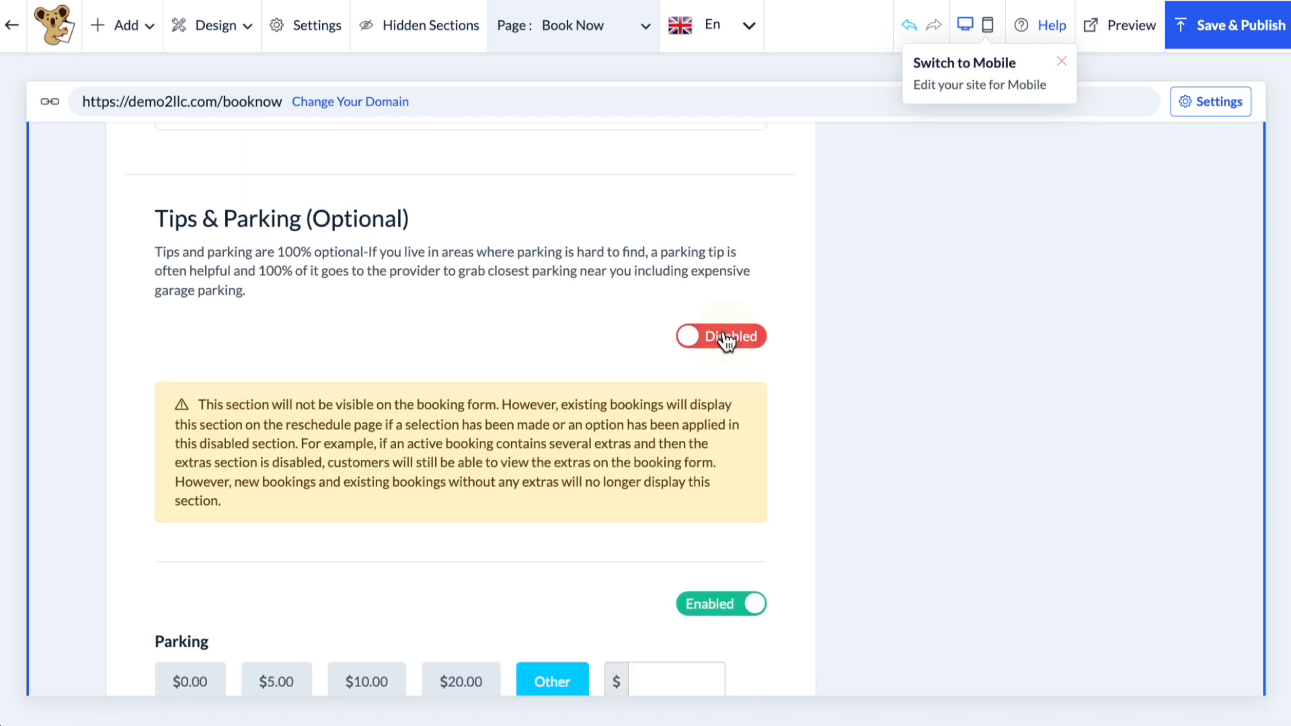
{"action": "left_click", "coordinate": [726, 339]}
Disable the Parking section below the tip options.
{"action": "scroll", "coordinate": [724, 339], "scroll_direction": "down", "scroll_amount": 5}
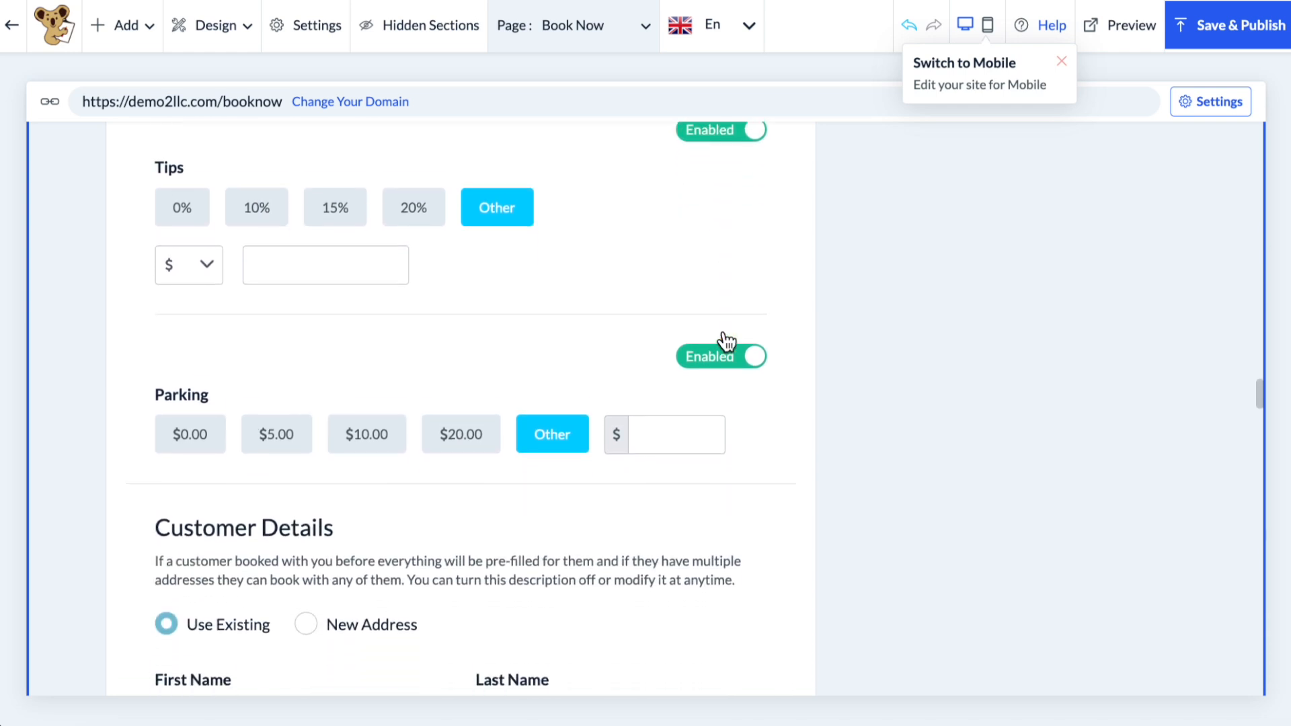
{"action": "left_click", "coordinate": [726, 339]}
{"action": "scroll", "coordinate": [726, 341], "scroll_direction": "down", "scroll_amount": 7}
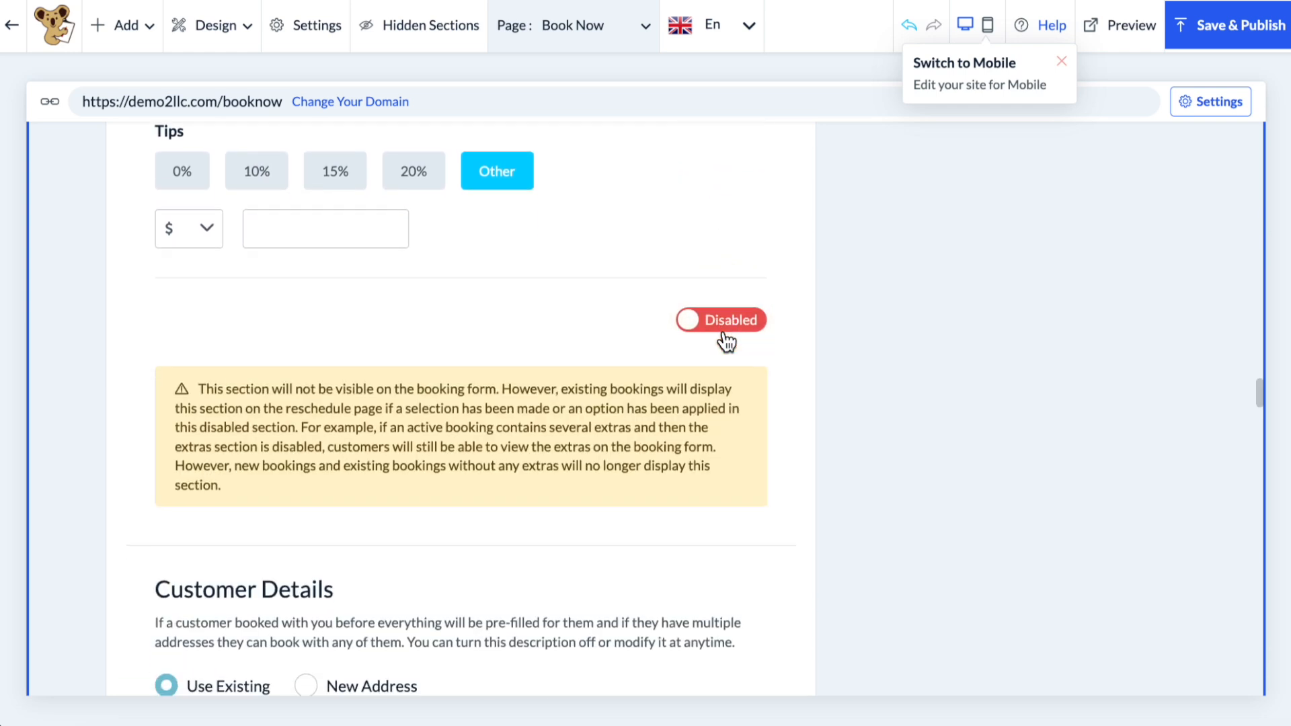
Toggle the Reminder section below the coupon code, gift card and referral area.
{"action": "scroll", "coordinate": [739, 311], "scroll_direction": "down", "scroll_amount": 3}
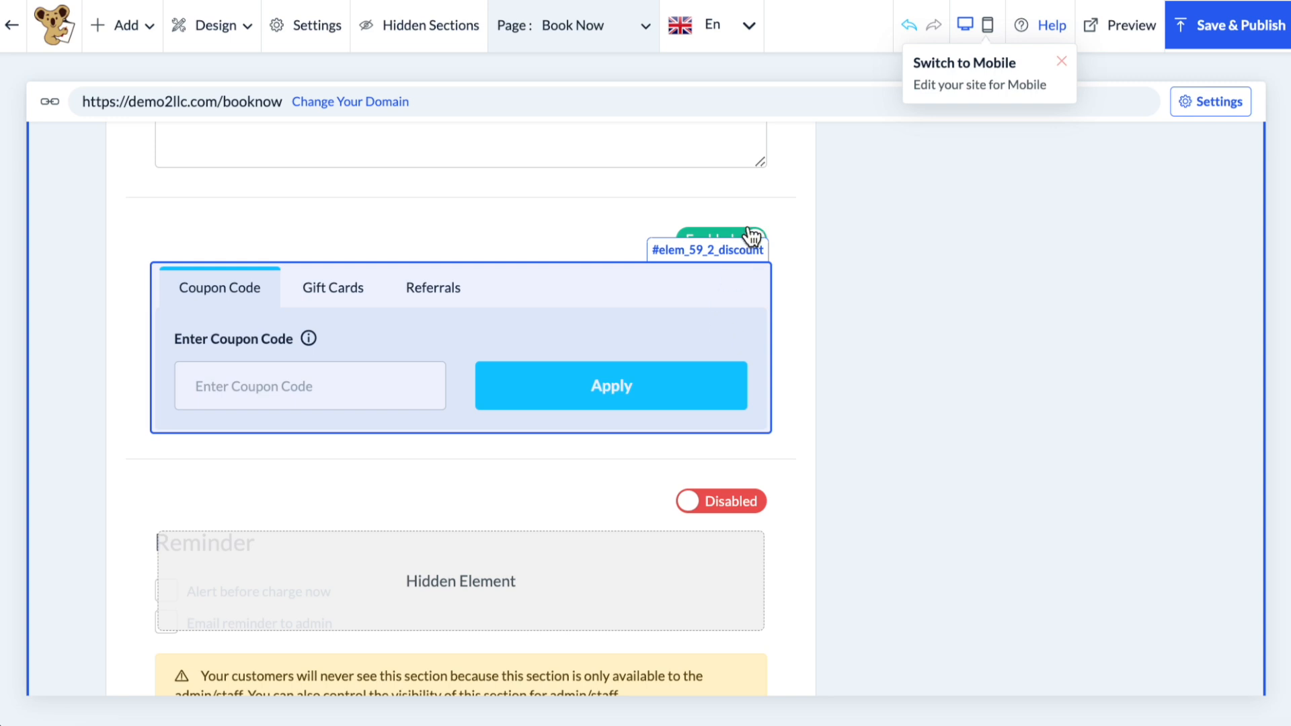
{"action": "scroll", "coordinate": [710, 398], "scroll_direction": "down", "scroll_amount": 3}
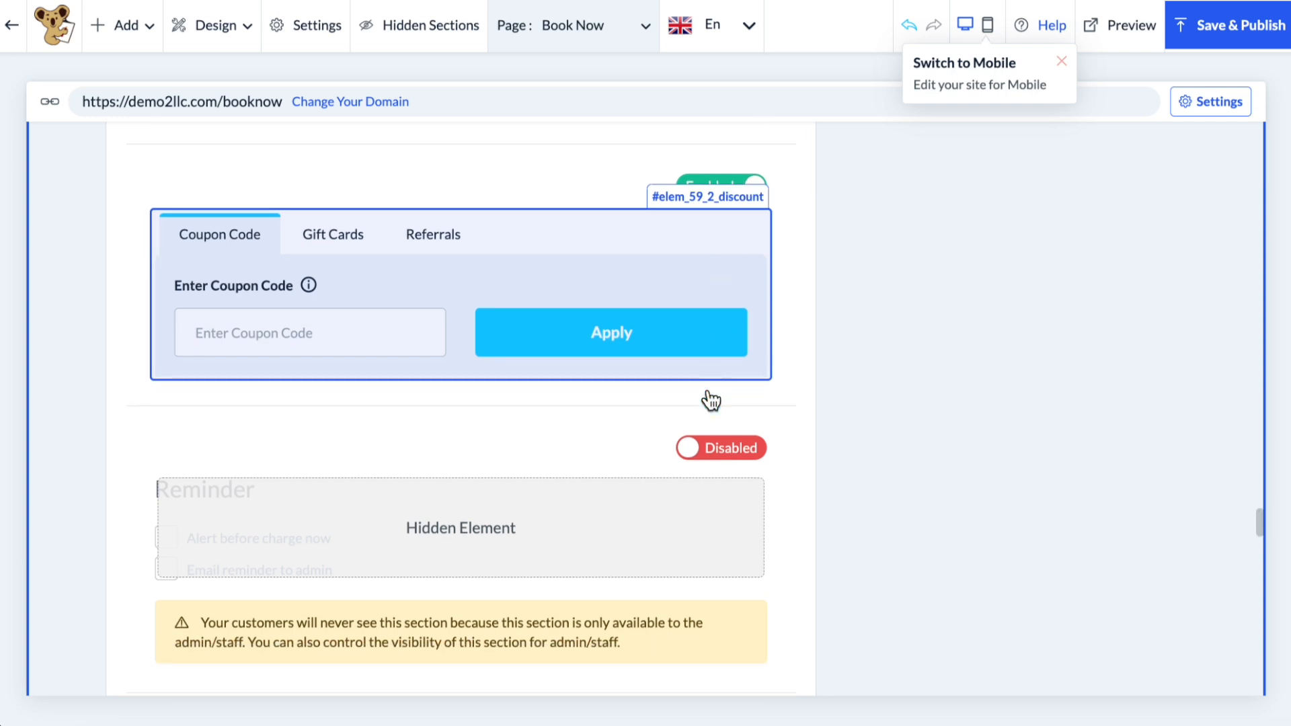
{"action": "left_click", "coordinate": [723, 366]}
Open the settings of the "Accept our terms and conditions" checkbox, hide the section and show it again.
{"action": "scroll", "coordinate": [738, 368], "scroll_direction": "down", "scroll_amount": 7}
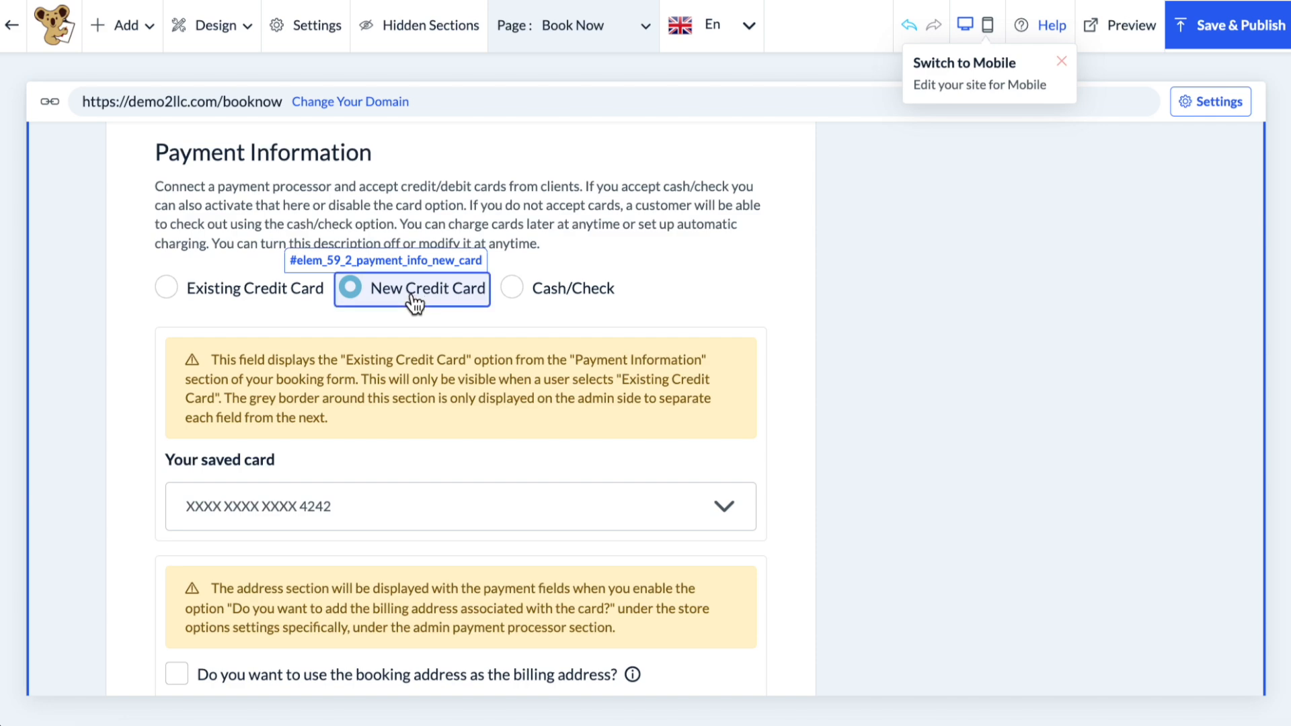
{"action": "scroll", "coordinate": [412, 306], "scroll_direction": "down", "scroll_amount": 5}
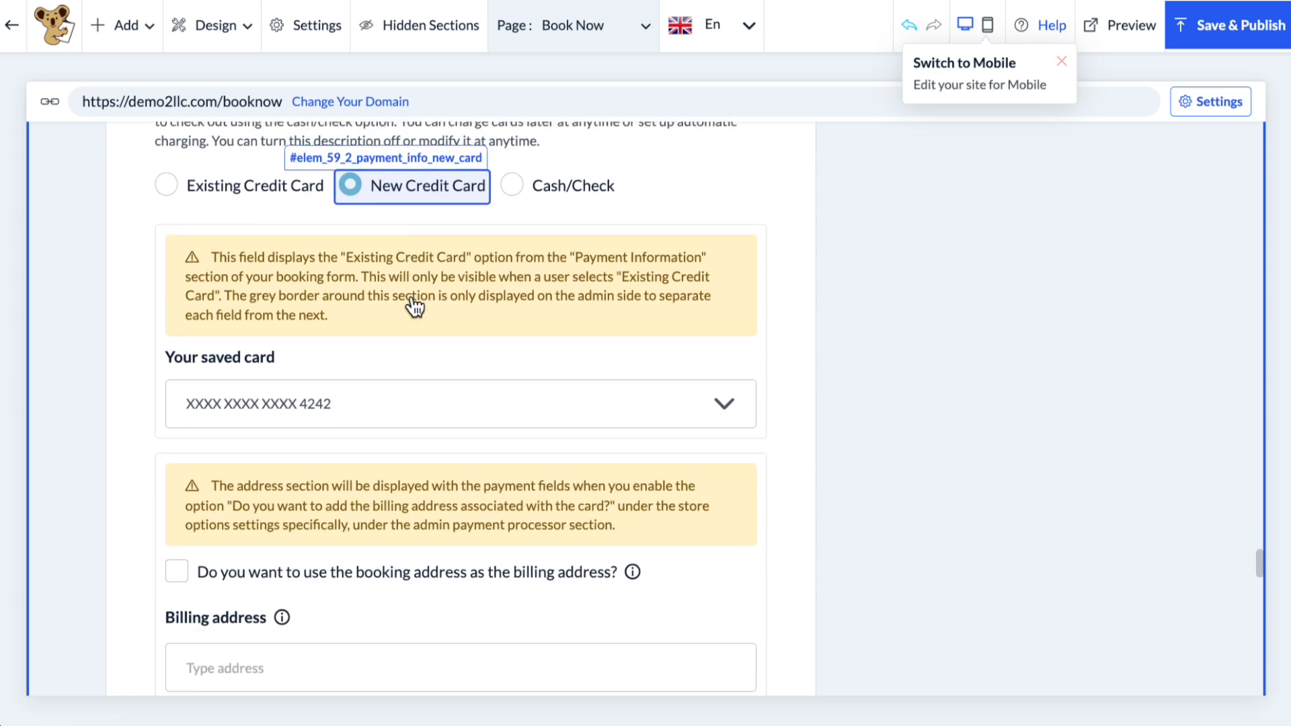
{"action": "scroll", "coordinate": [412, 296], "scroll_direction": "down", "scroll_amount": 10}
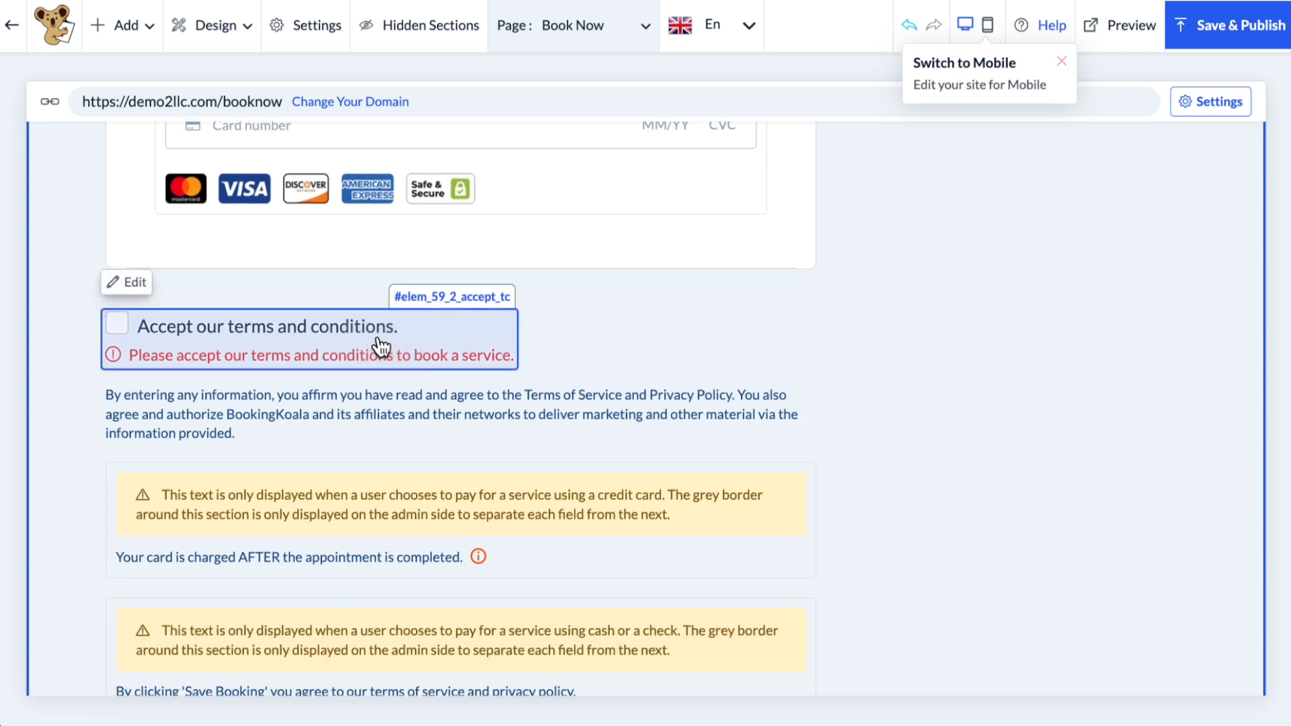
{"action": "left_click", "coordinate": [127, 287]}
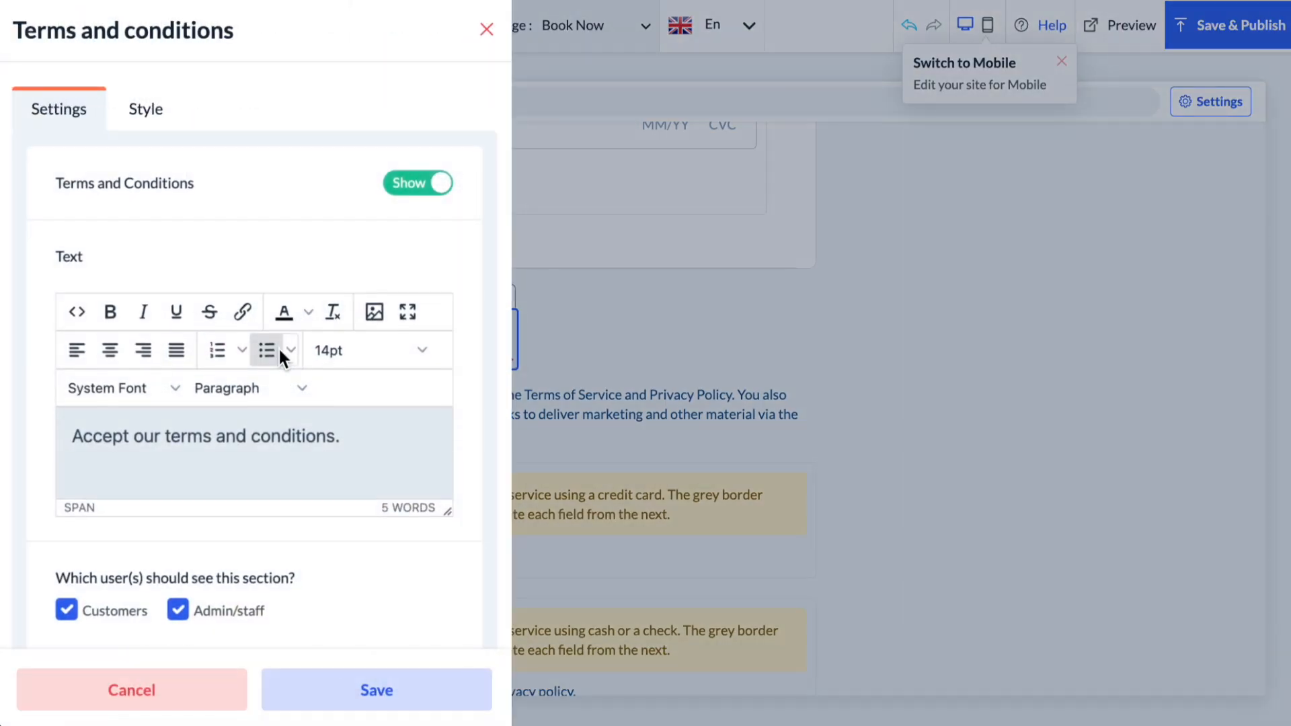
{"action": "scroll", "coordinate": [392, 430], "scroll_direction": "down", "scroll_amount": 1}
{"action": "scroll", "coordinate": [392, 434], "scroll_direction": "up", "scroll_amount": 2}
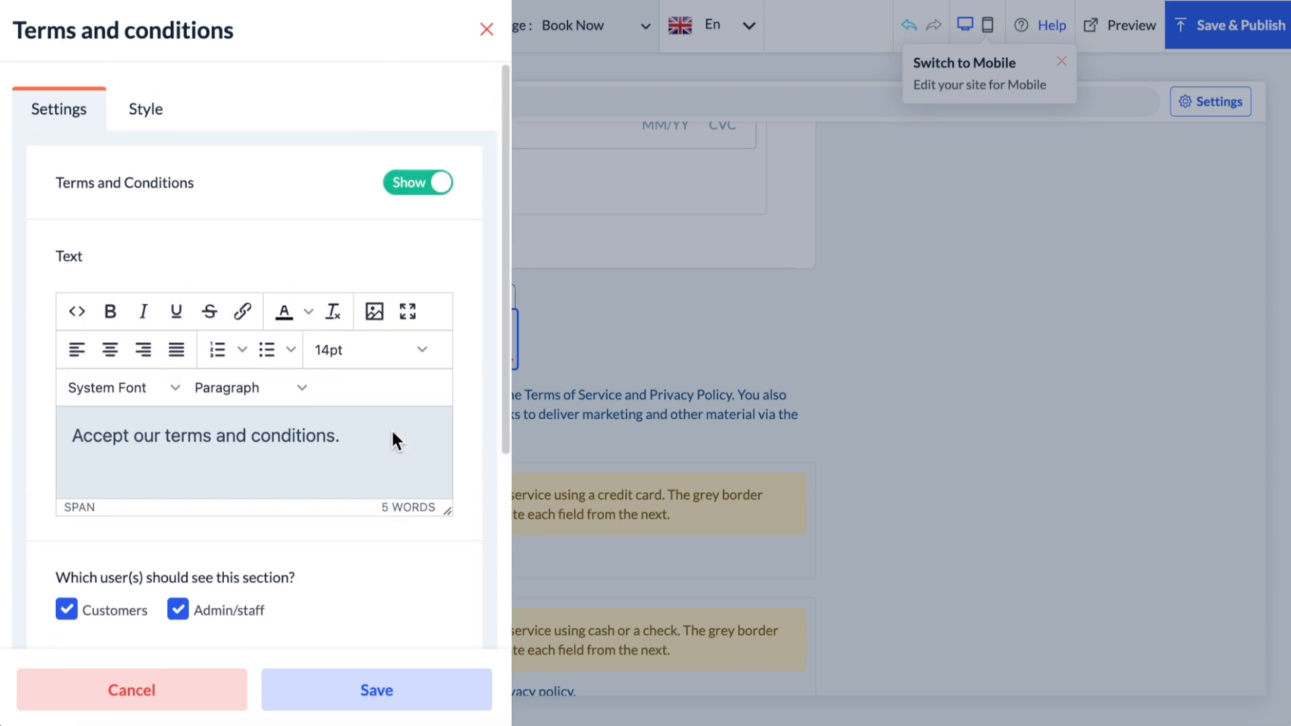
{"action": "left_click", "coordinate": [428, 189]}
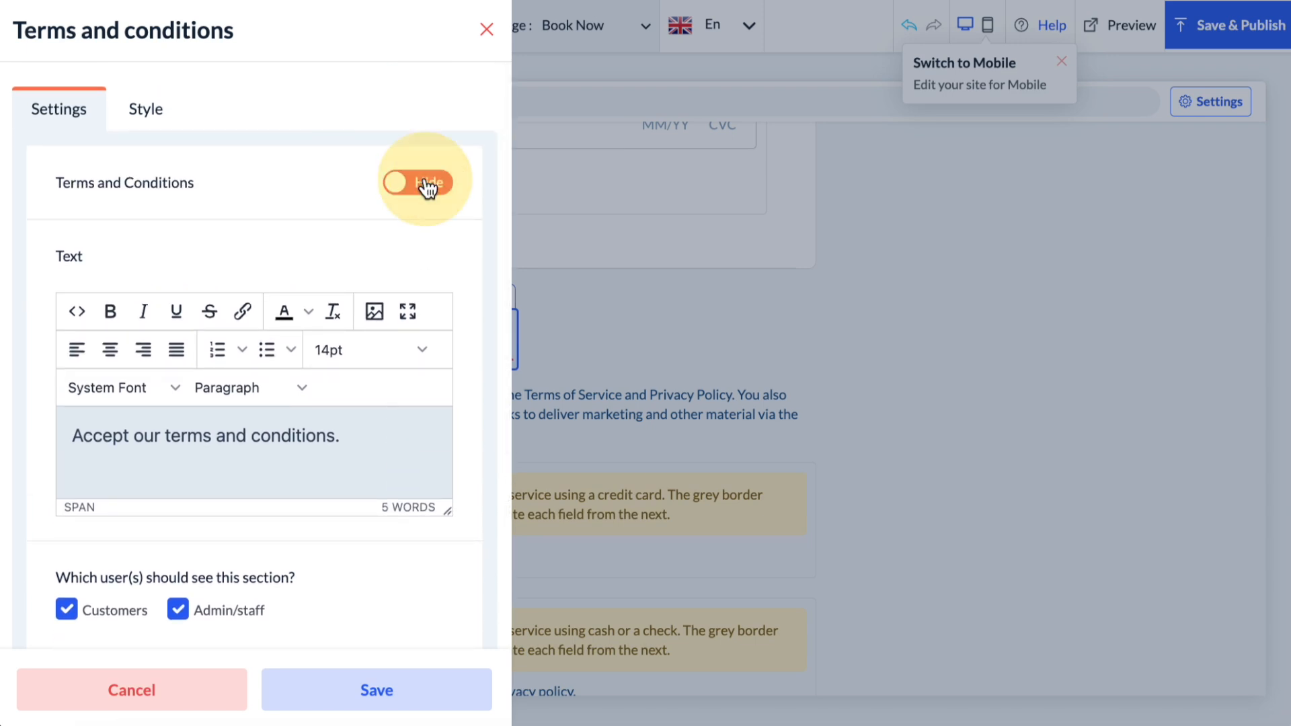
{"action": "left_click", "coordinate": [432, 194]}
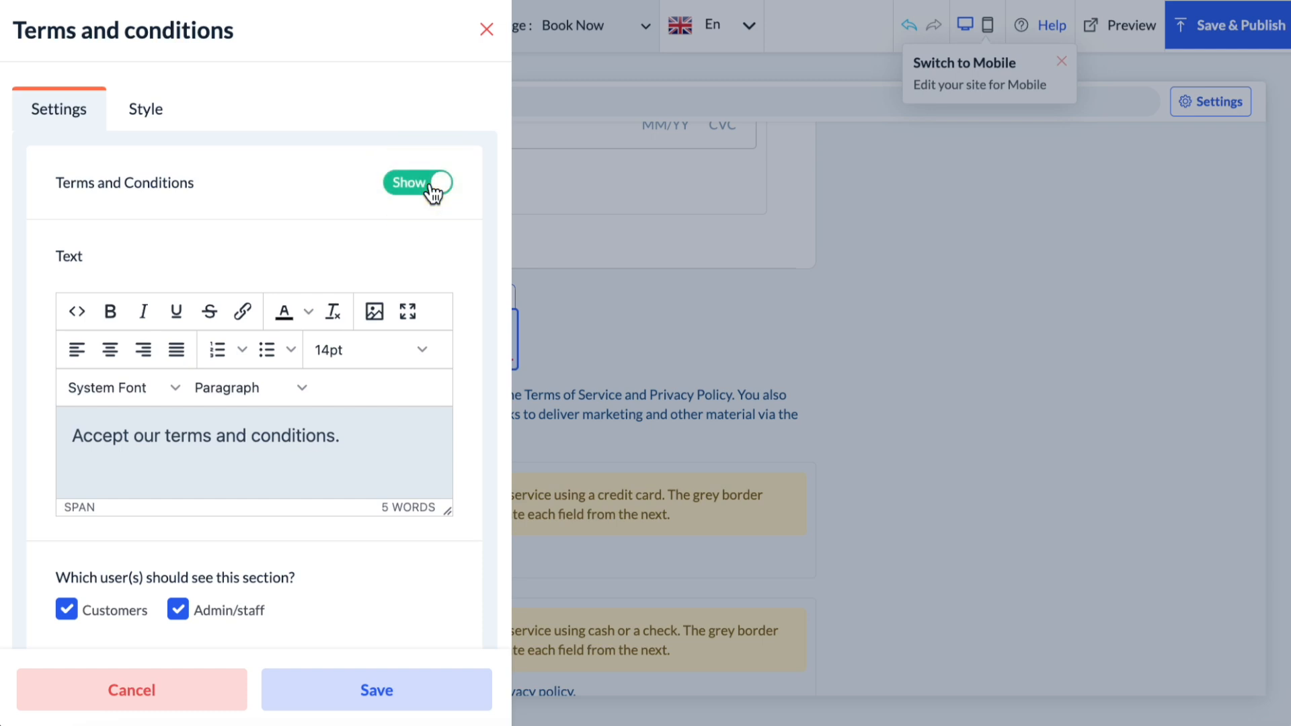
Review the Terms and Conditions user visibility, requirement, error message, form scope and colour settings, then save them.
{"action": "scroll", "coordinate": [370, 429], "scroll_direction": "down", "scroll_amount": 4}
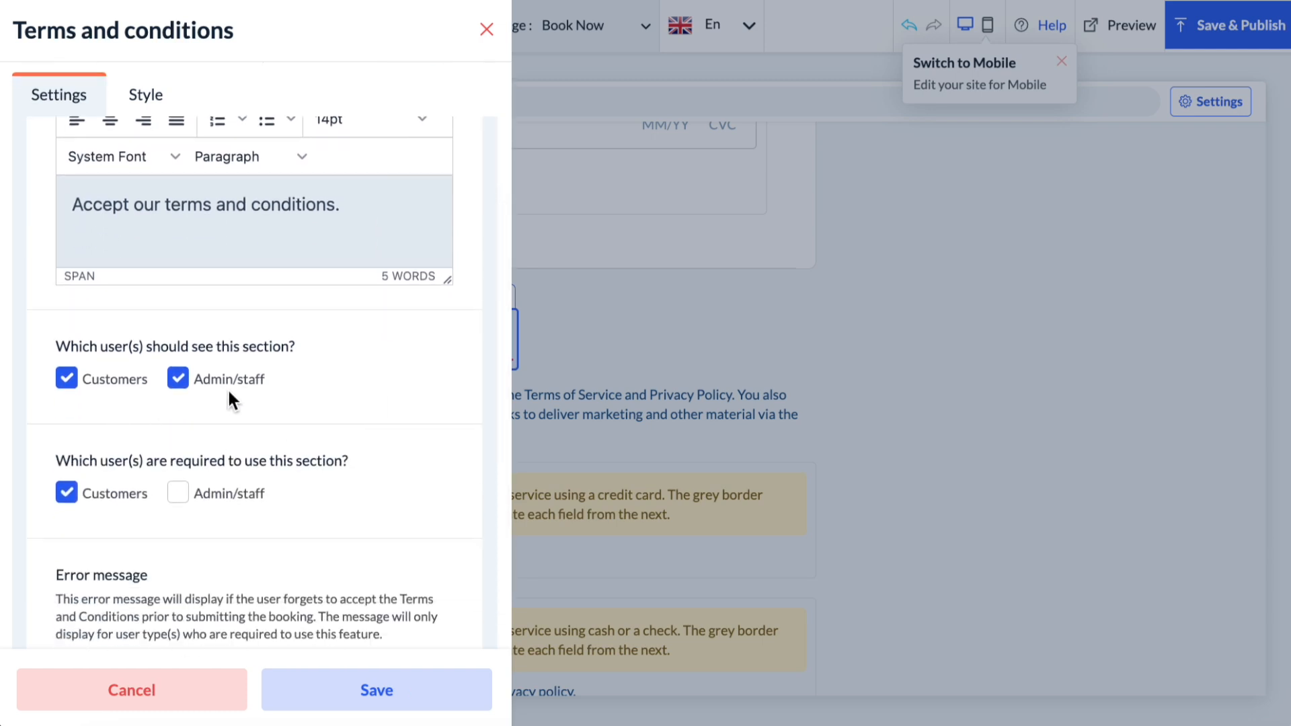
{"action": "scroll", "coordinate": [227, 388], "scroll_direction": "down", "scroll_amount": 4}
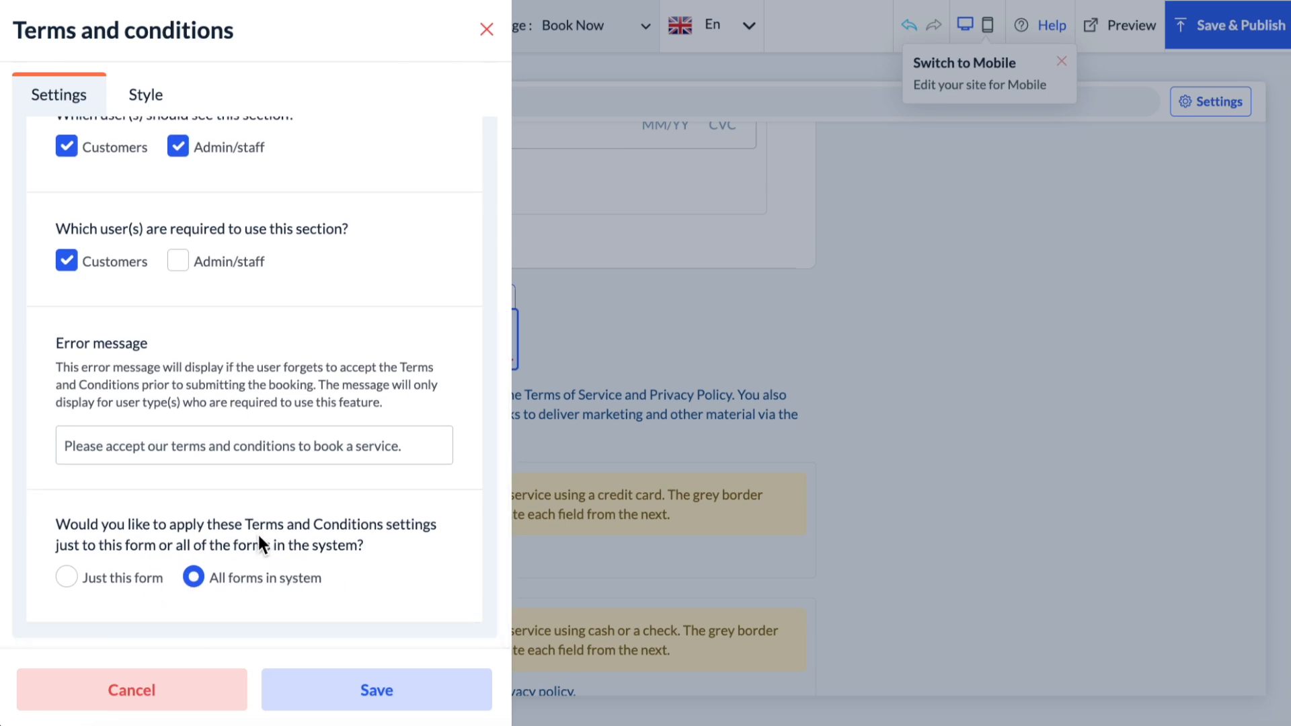
{"action": "left_click", "coordinate": [168, 94]}
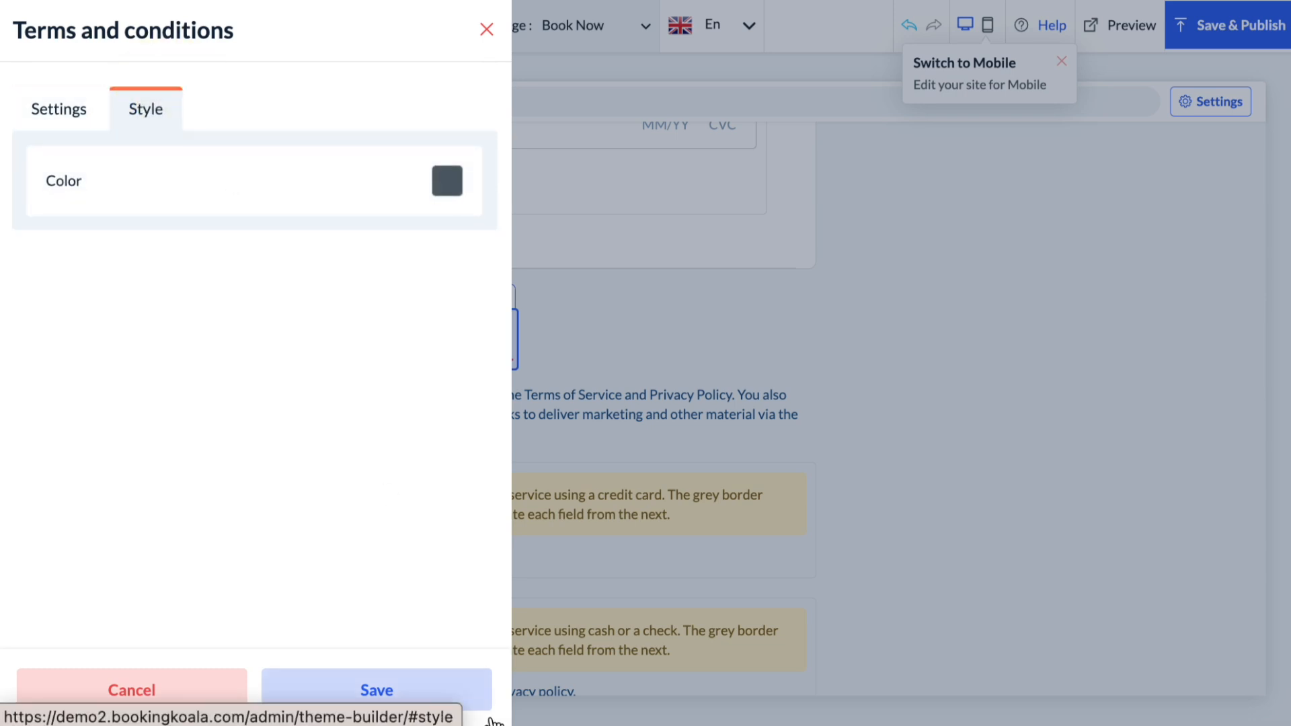
{"action": "left_click", "coordinate": [425, 693]}
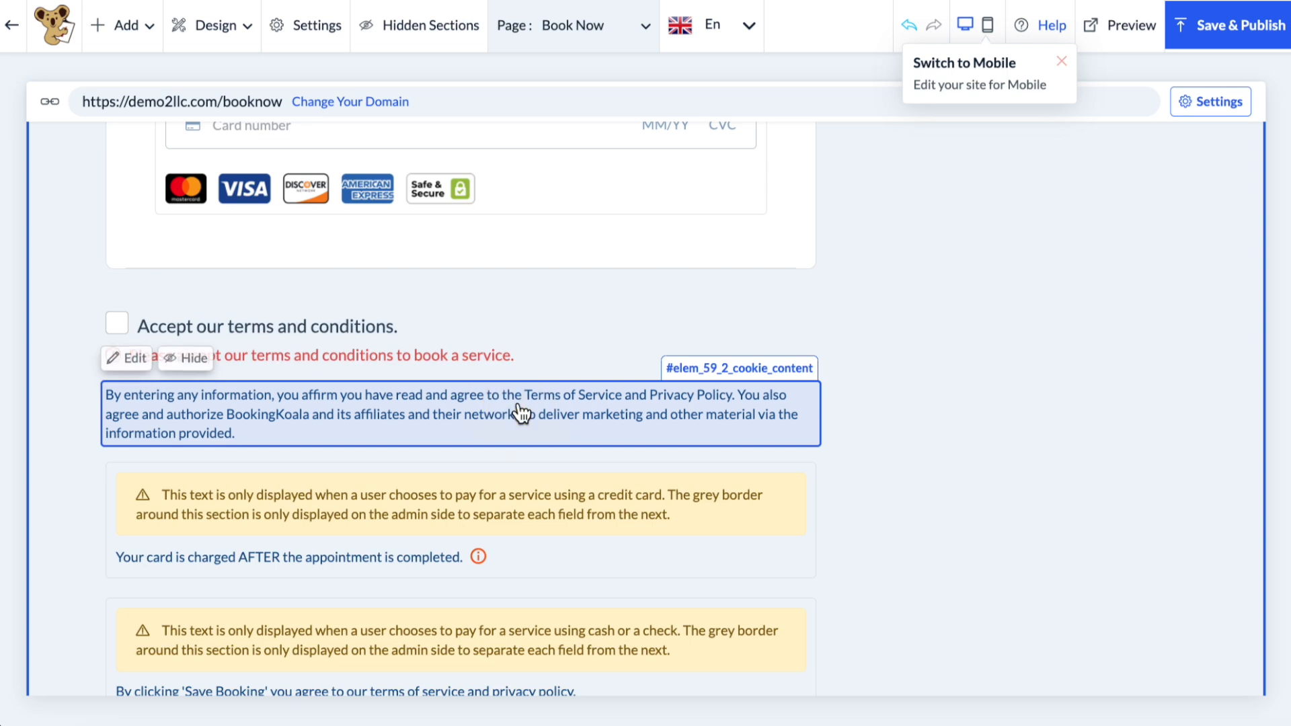
Start inserting a link on the word "affirm" in the consent text below the terms checkbox, cancel it, and close the text settings.
{"action": "left_click", "coordinate": [132, 357]}
{"action": "scroll", "coordinate": [292, 408], "scroll_direction": "down", "scroll_amount": 2}
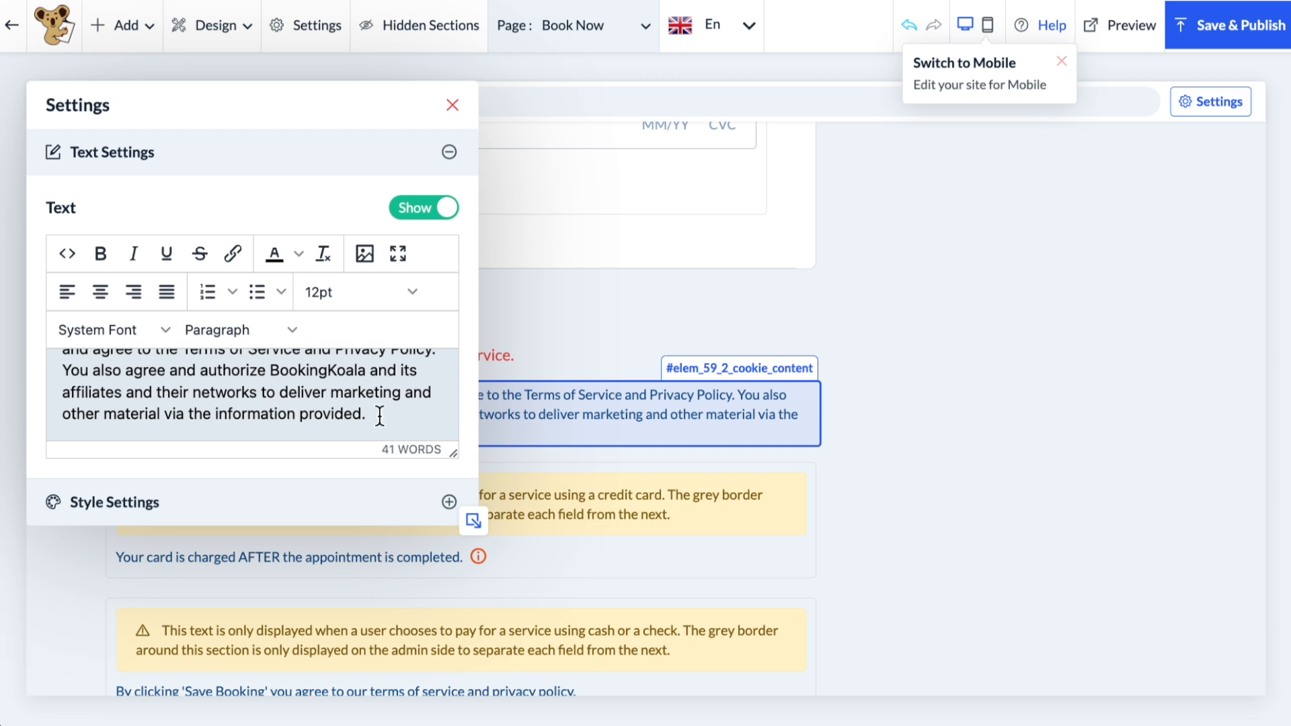
{"action": "scroll", "coordinate": [290, 389], "scroll_direction": "up", "scroll_amount": 2}
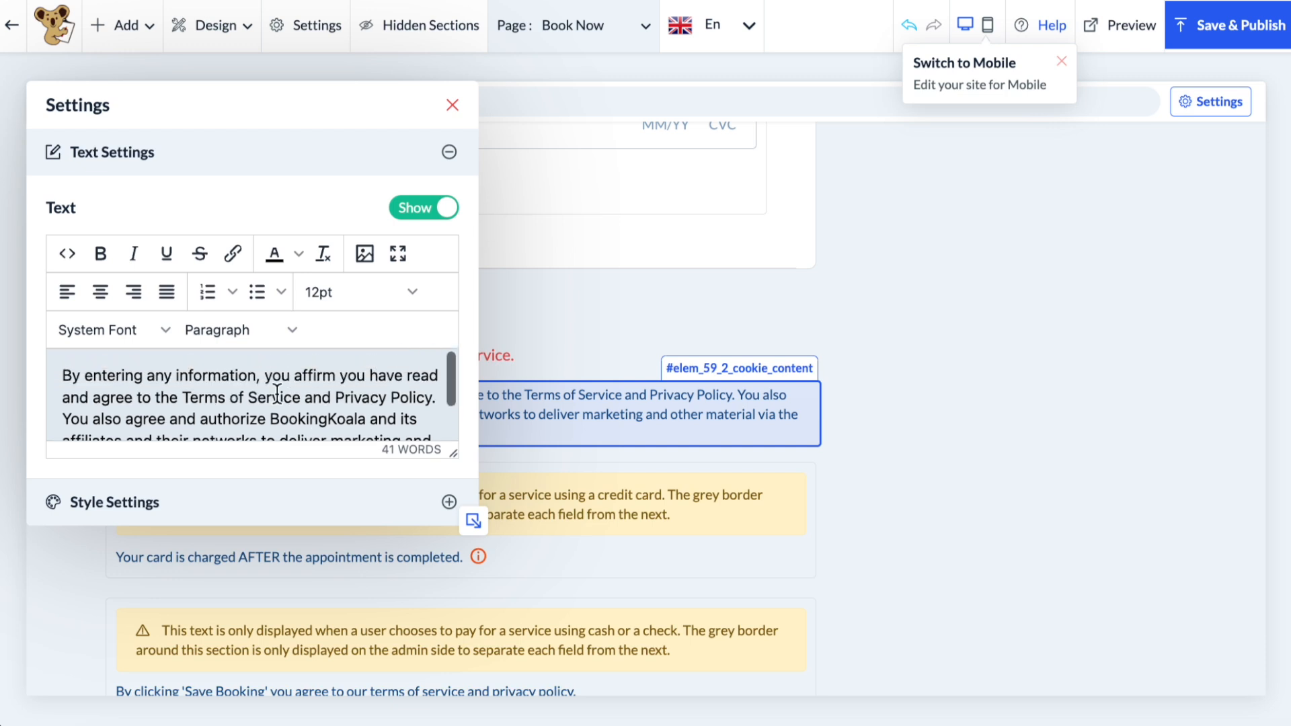
{"action": "double_click", "coordinate": [313, 374]}
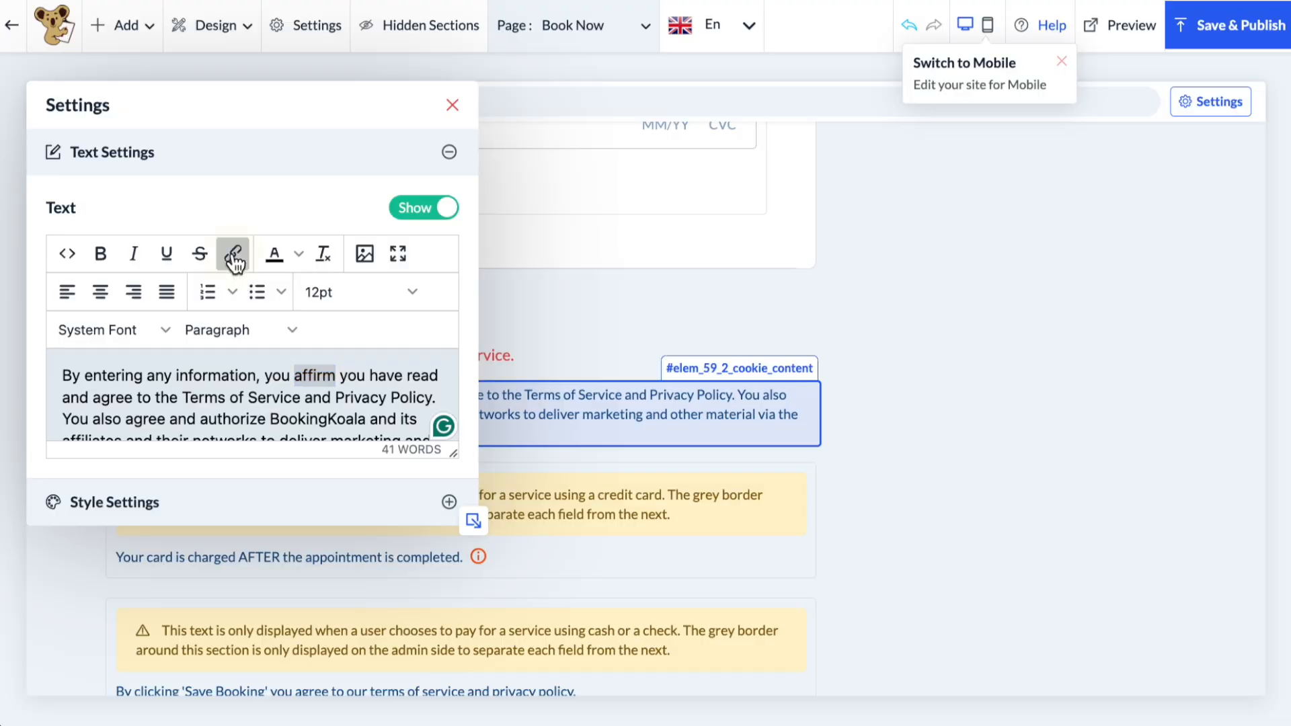
{"action": "left_click", "coordinate": [232, 253]}
{"action": "left_click", "coordinate": [747, 516]}
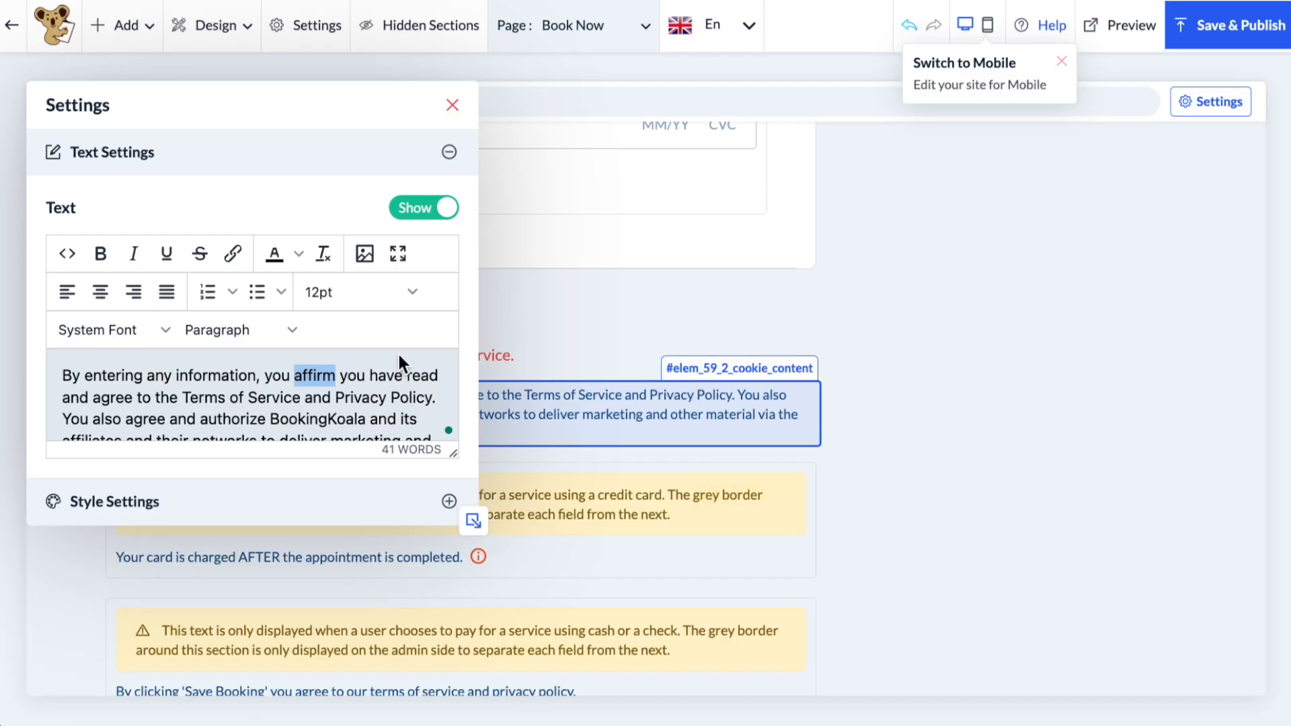
{"action": "left_click", "coordinate": [451, 105]}
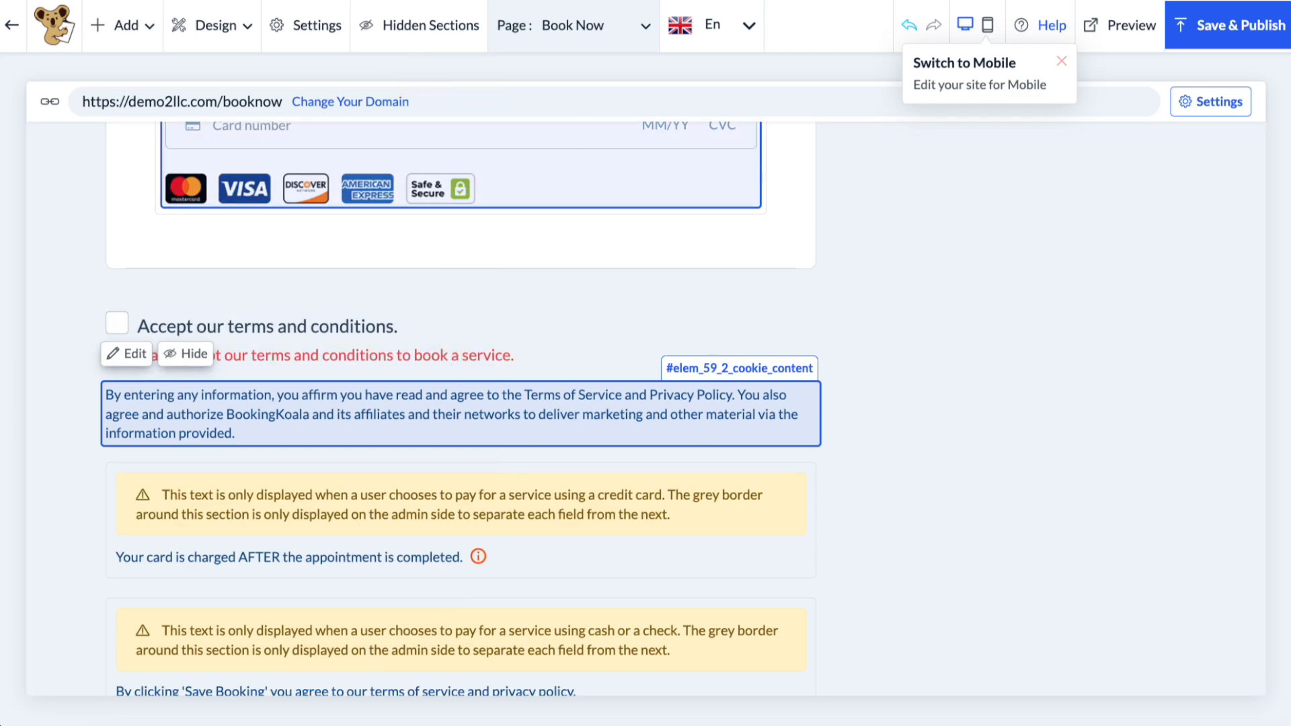
{"action": "scroll", "coordinate": [591, 450], "scroll_direction": "down", "scroll_amount": 10}
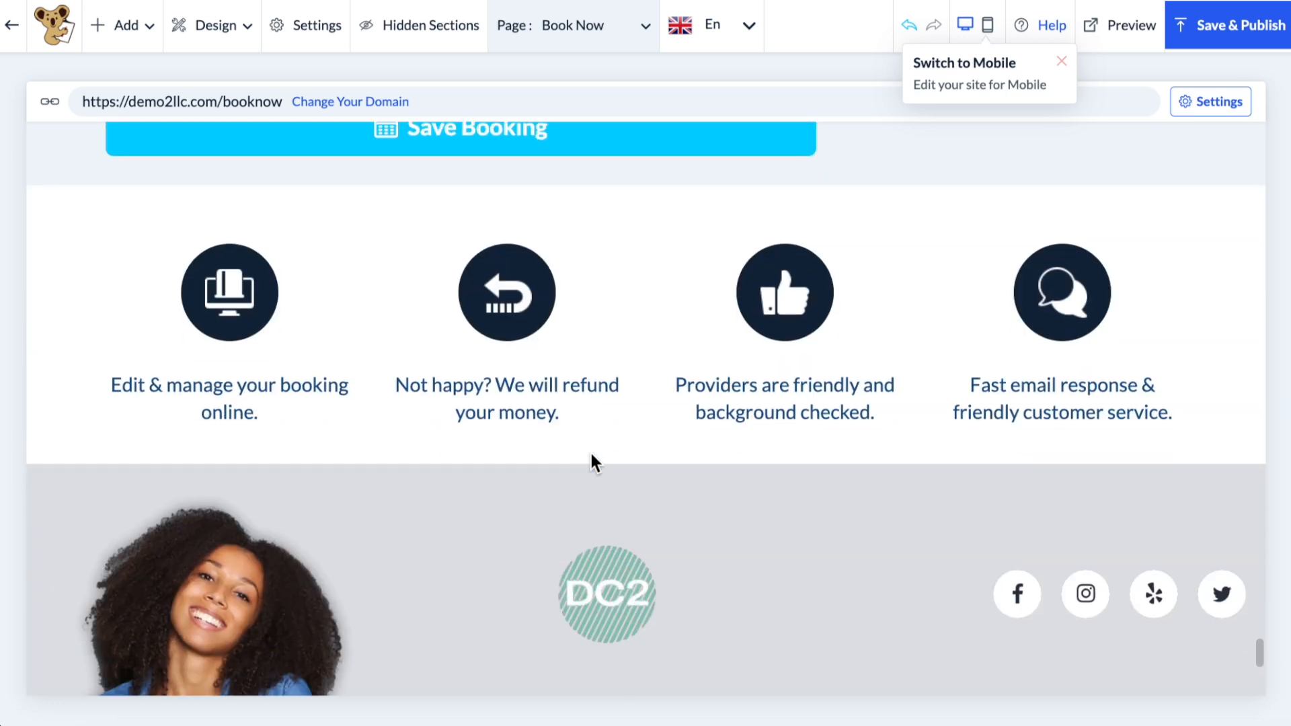
Switch the footer type to Simple and Light, return it to Modern, and close the footer settings.
{"action": "scroll", "coordinate": [592, 455], "scroll_direction": "down", "scroll_amount": 4}
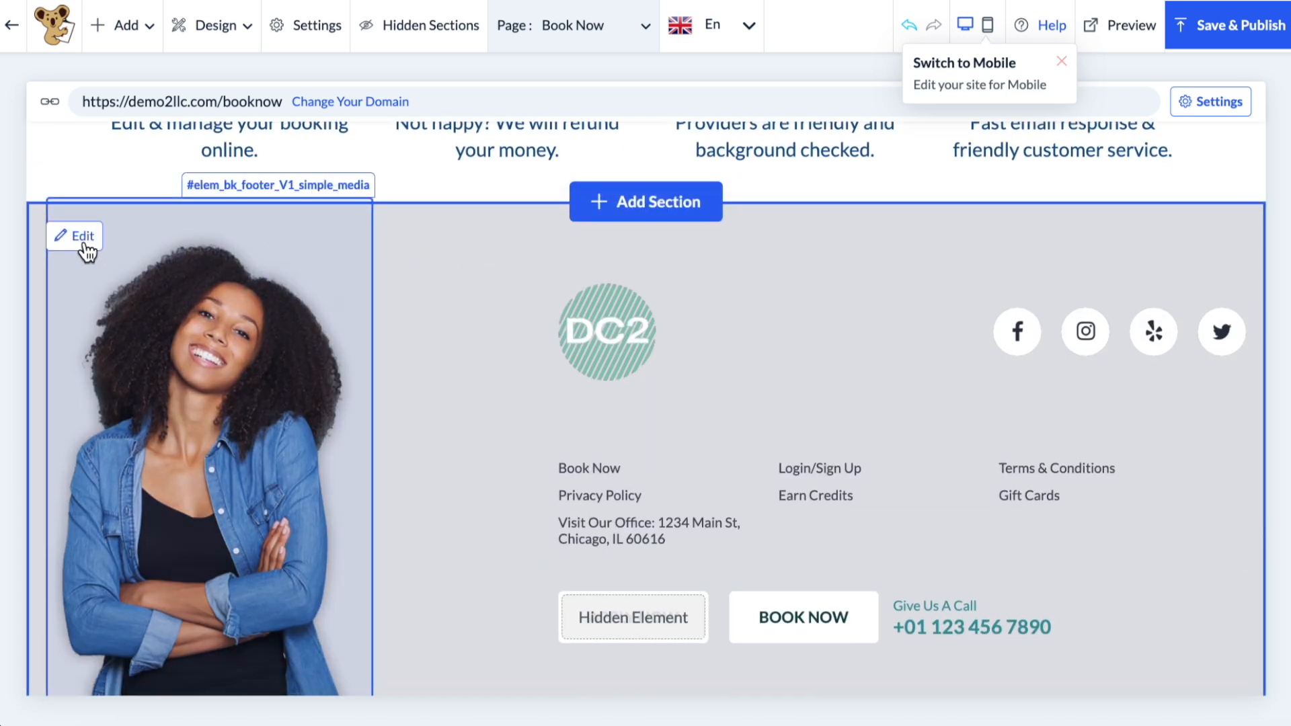
{"action": "left_click", "coordinate": [78, 237]}
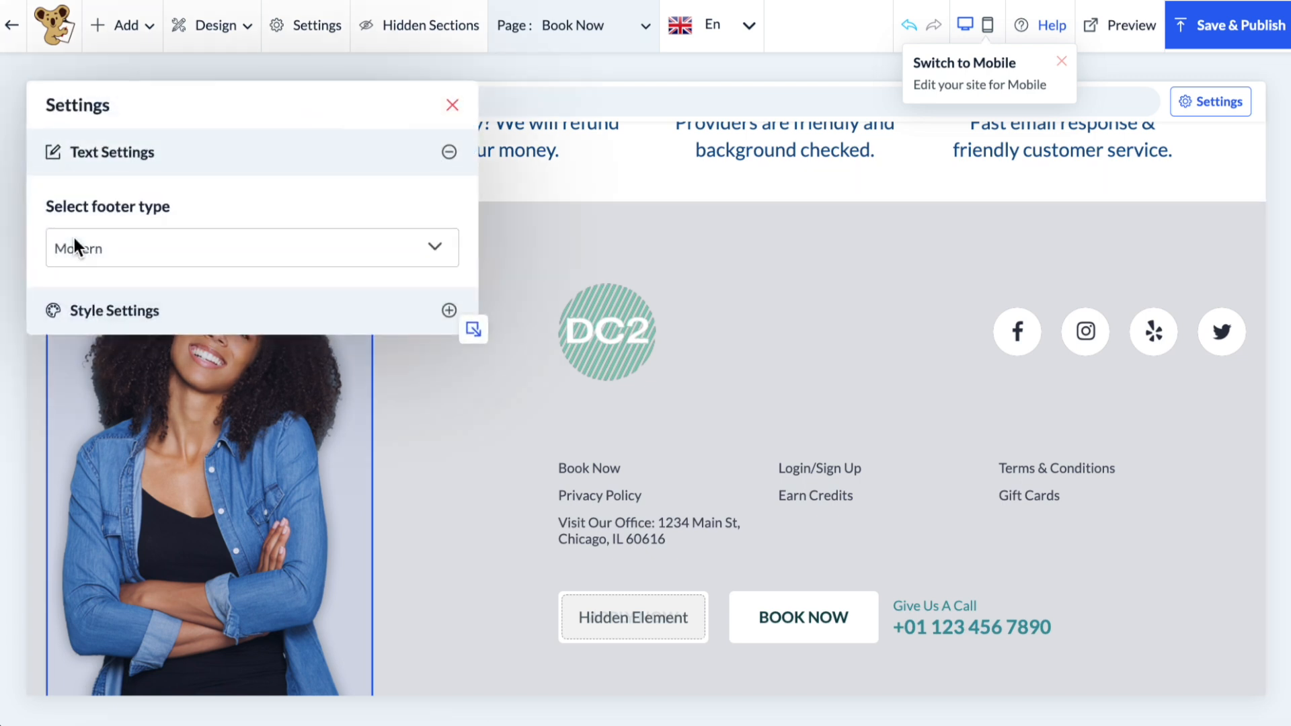
{"action": "left_click", "coordinate": [149, 246]}
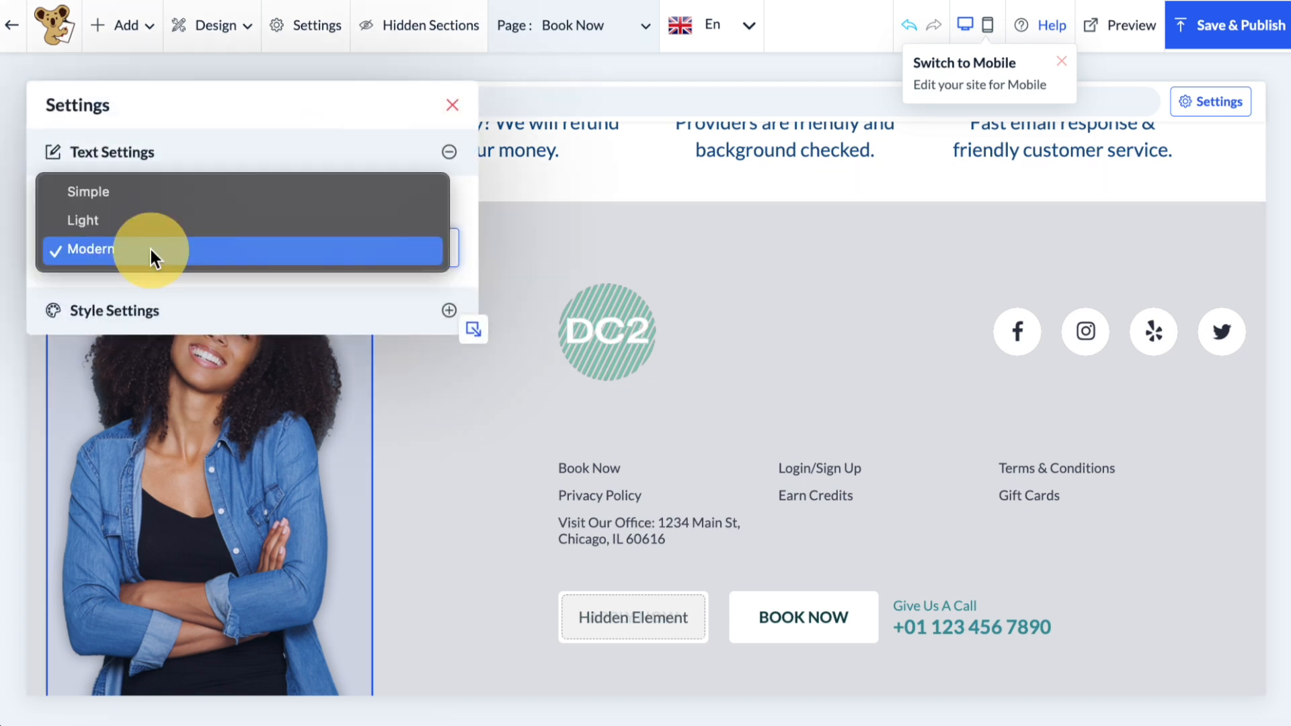
{"action": "left_click", "coordinate": [167, 200]}
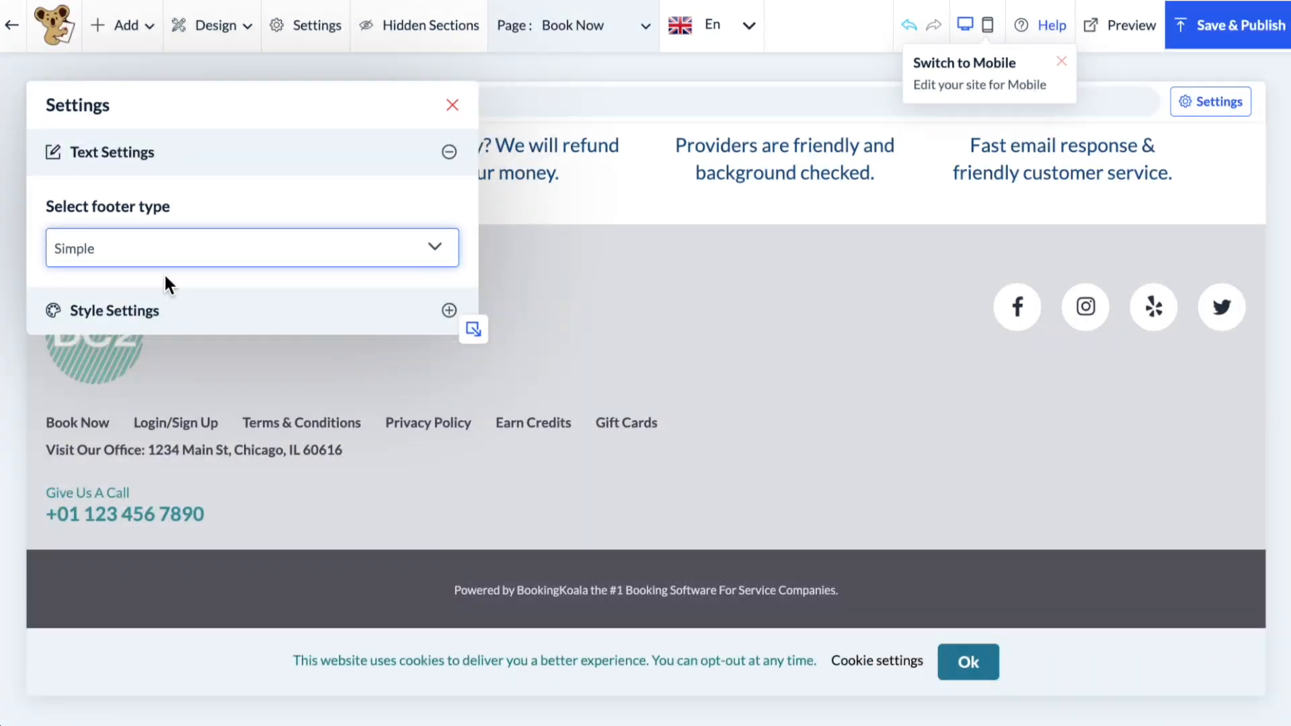
{"action": "left_click", "coordinate": [165, 255]}
{"action": "left_click", "coordinate": [167, 272]}
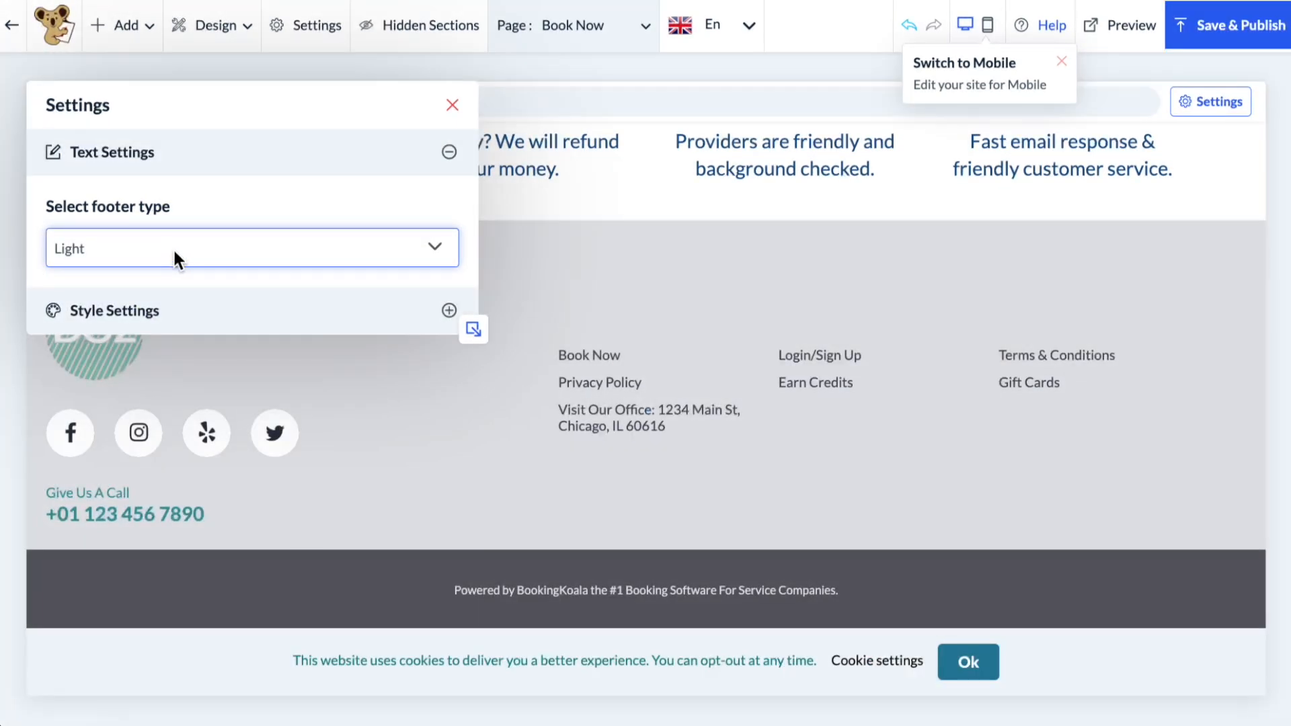
{"action": "left_click", "coordinate": [174, 252]}
{"action": "left_click", "coordinate": [168, 276]}
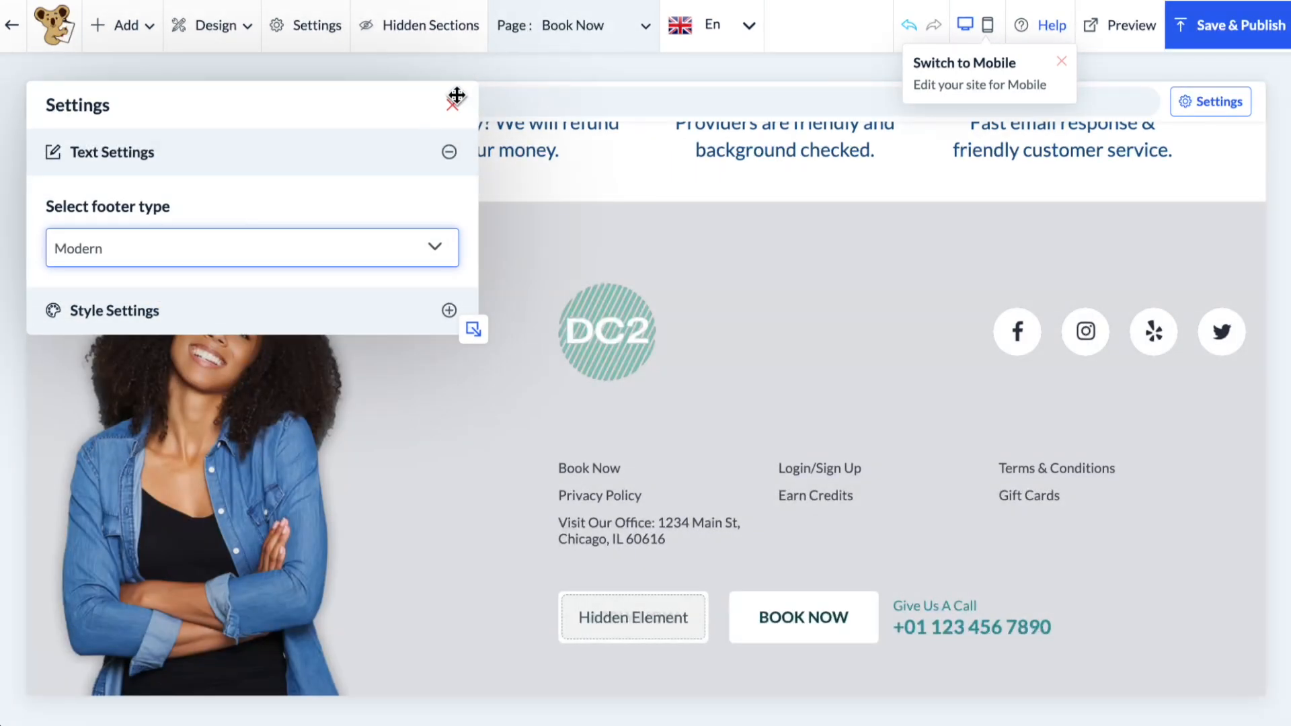
{"action": "left_click", "coordinate": [453, 102]}
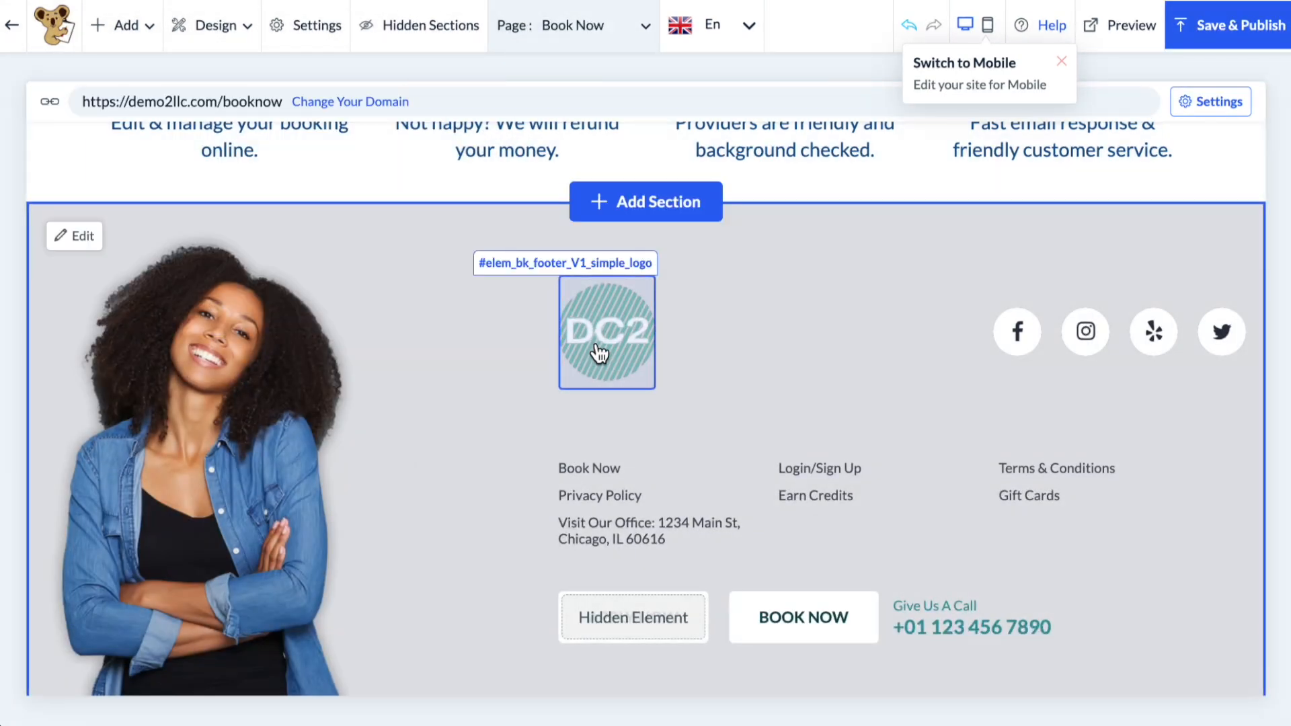
Review the footer logo's settings and page or web address link options, save its link to the Home page, and close the settings.
{"action": "left_click", "coordinate": [595, 290]}
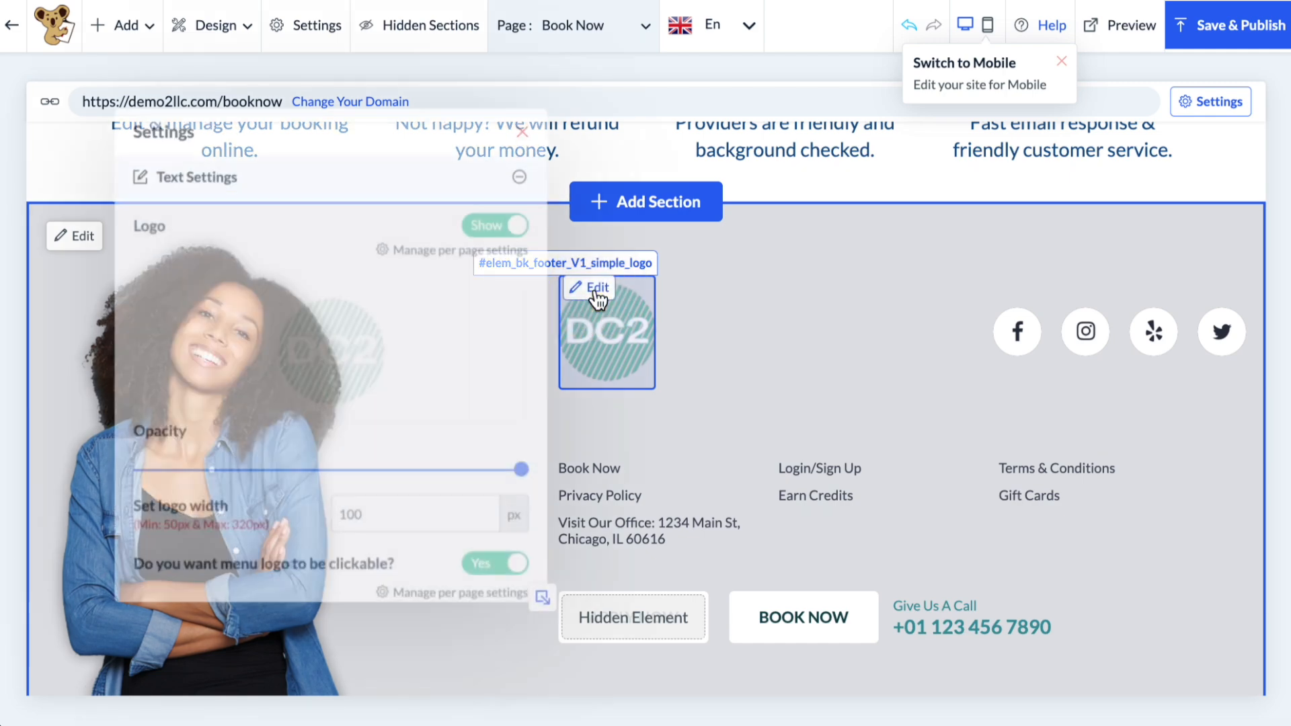
{"action": "scroll", "coordinate": [334, 511], "scroll_direction": "down", "scroll_amount": 2}
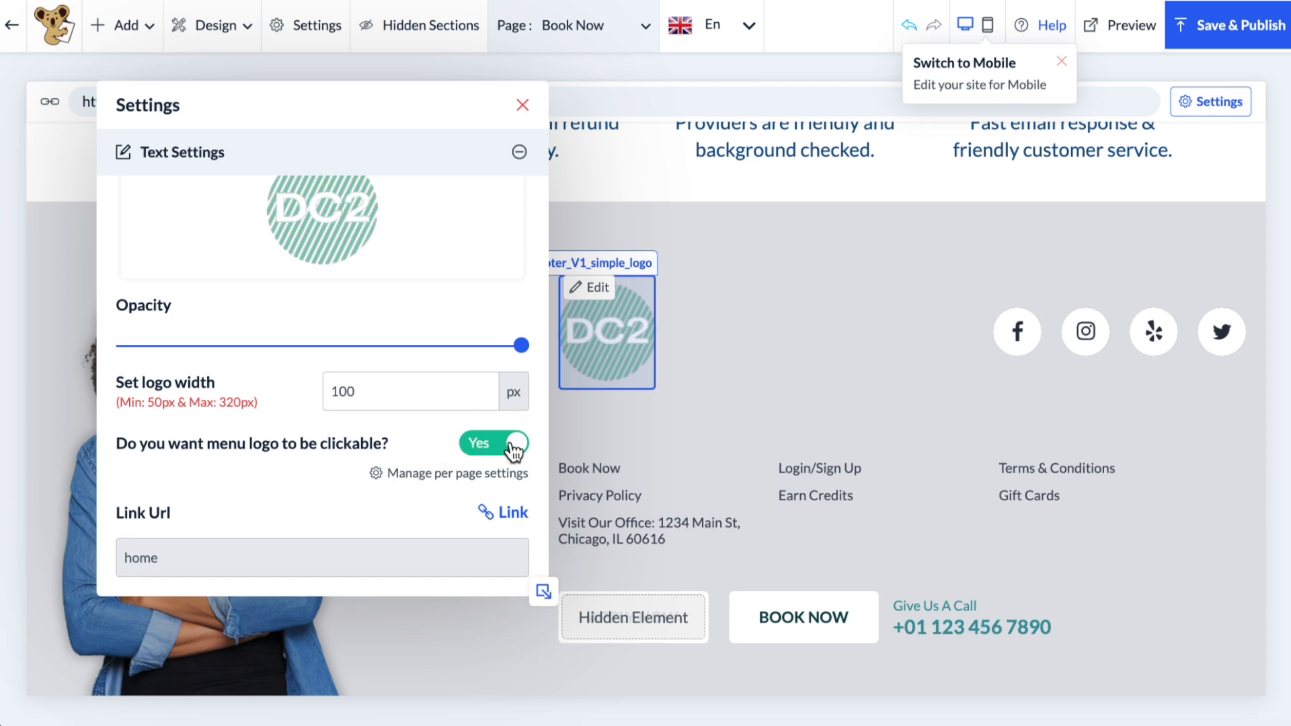
{"action": "left_click", "coordinate": [511, 515]}
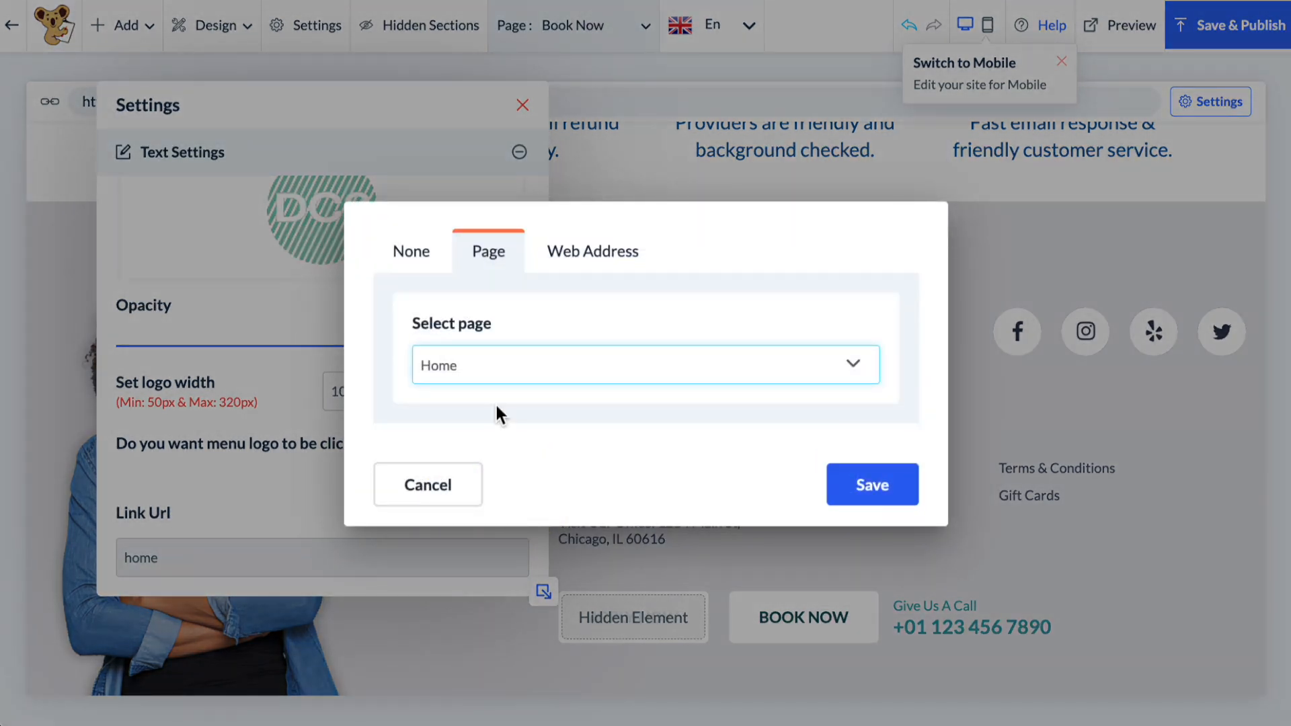
{"action": "left_click", "coordinate": [484, 369]}
{"action": "left_click", "coordinate": [483, 366]}
{"action": "left_click", "coordinate": [585, 268]}
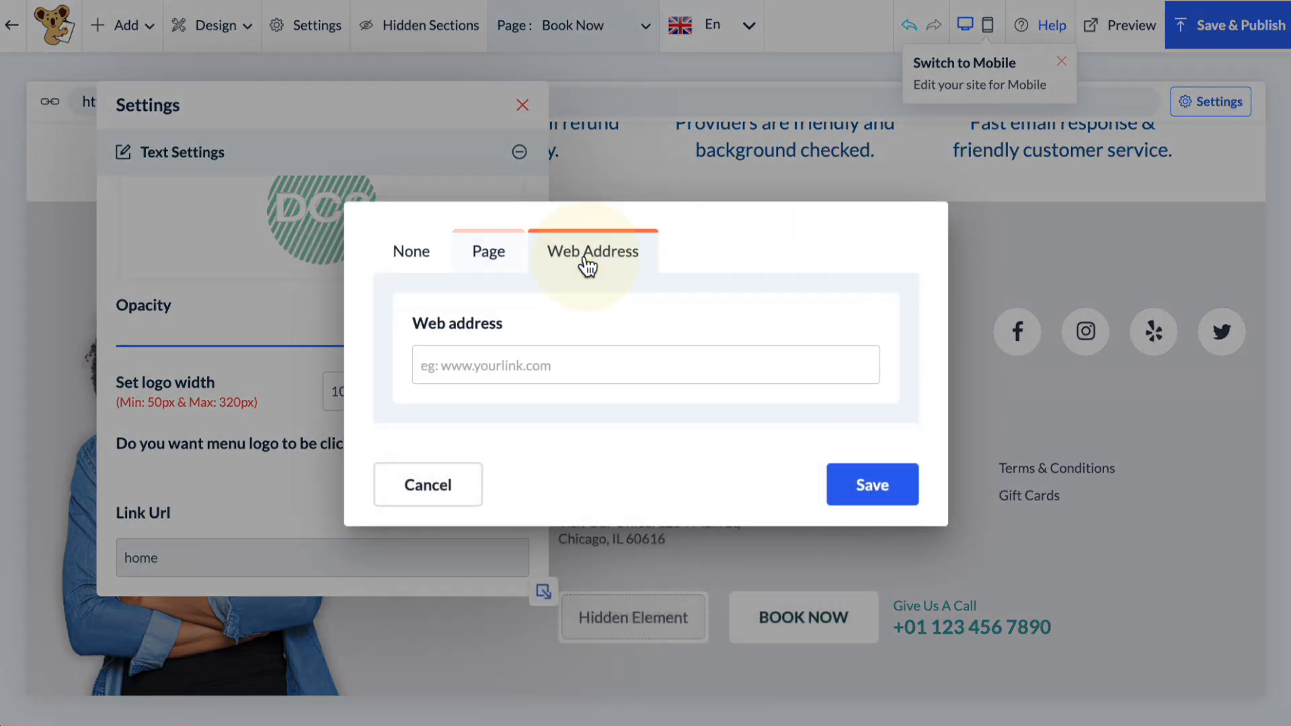
{"action": "left_click", "coordinate": [514, 264]}
{"action": "left_click", "coordinate": [866, 492]}
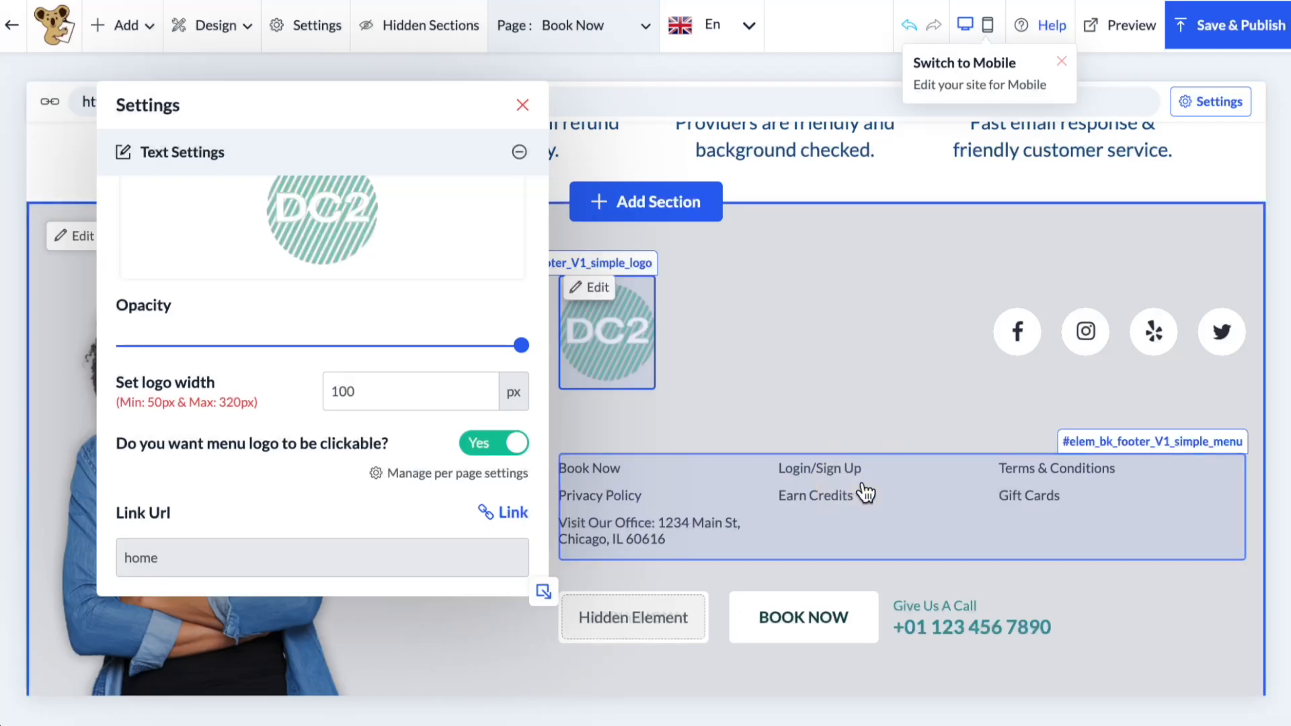
{"action": "left_click", "coordinate": [522, 105]}
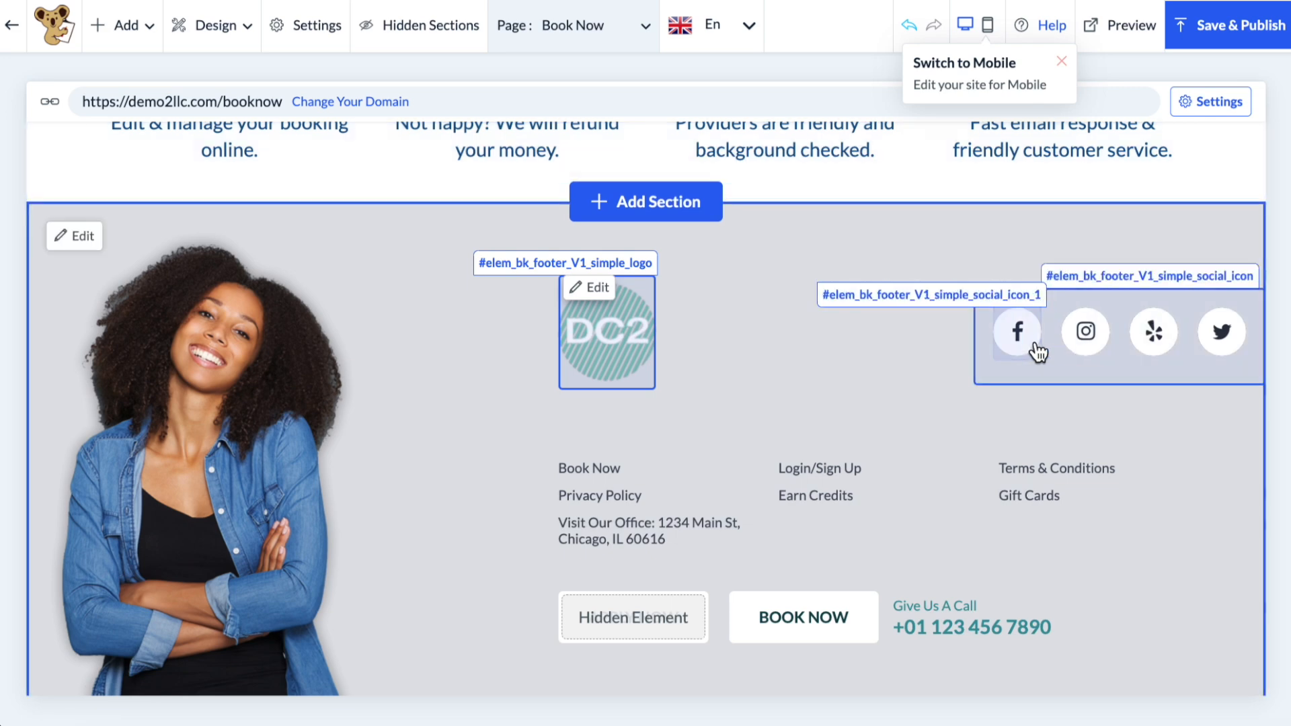
Review the footer Instagram icon's text, media and web address link settings, saving the link as is and closing the settings.
{"action": "left_click", "coordinate": [1022, 354]}
{"action": "left_click", "coordinate": [1094, 356]}
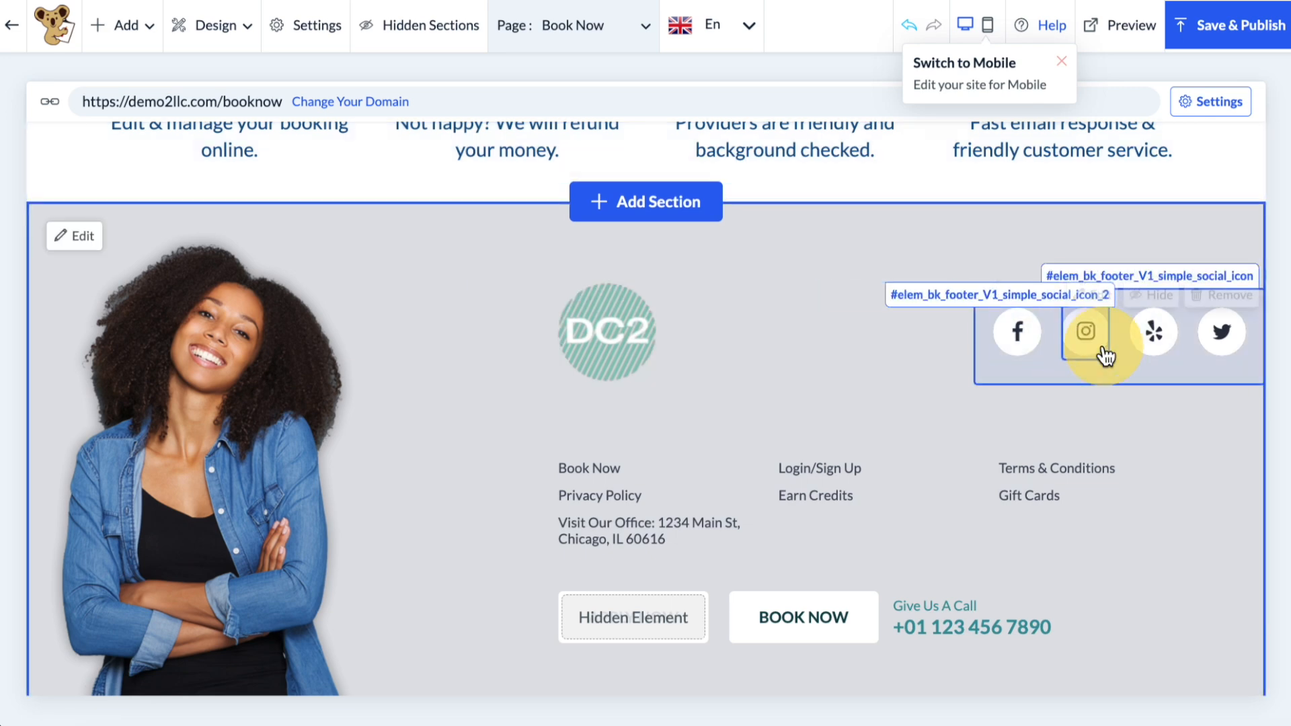
{"action": "left_click", "coordinate": [1098, 281]}
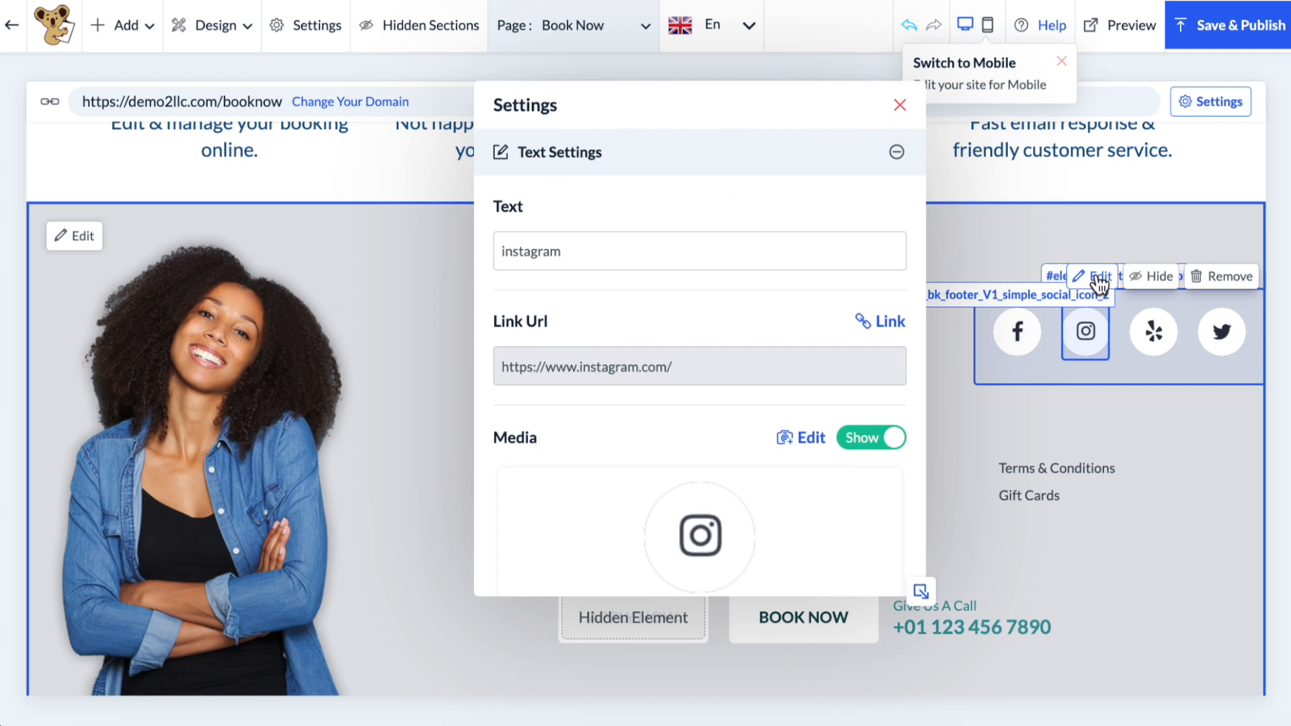
{"action": "scroll", "coordinate": [748, 519], "scroll_direction": "down", "scroll_amount": 2}
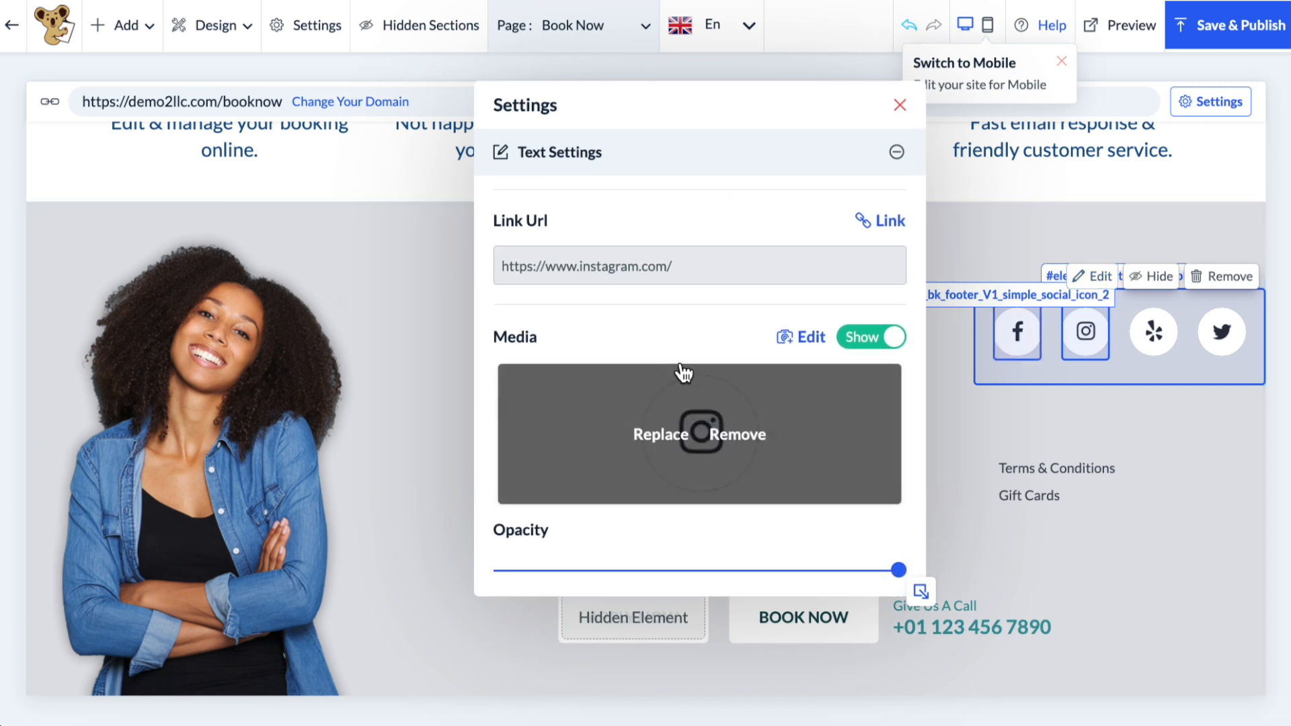
{"action": "scroll", "coordinate": [718, 507], "scroll_direction": "up", "scroll_amount": 2}
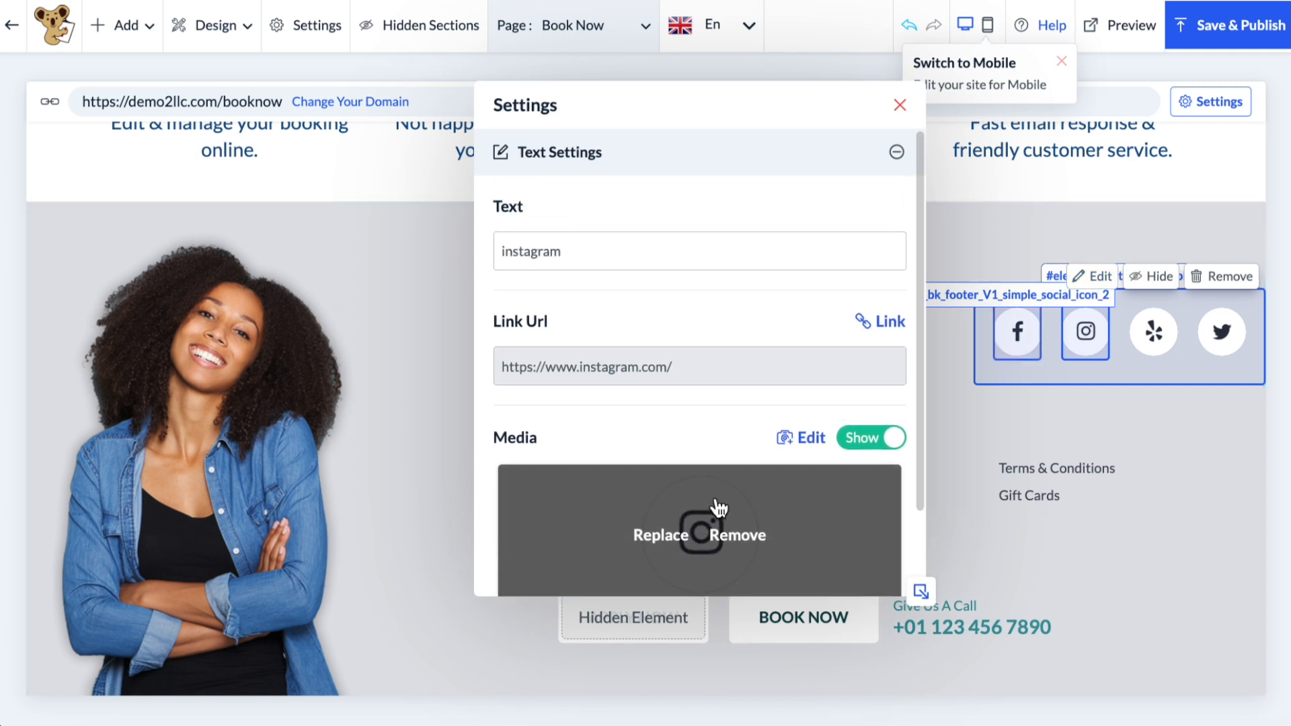
{"action": "left_click", "coordinate": [874, 322]}
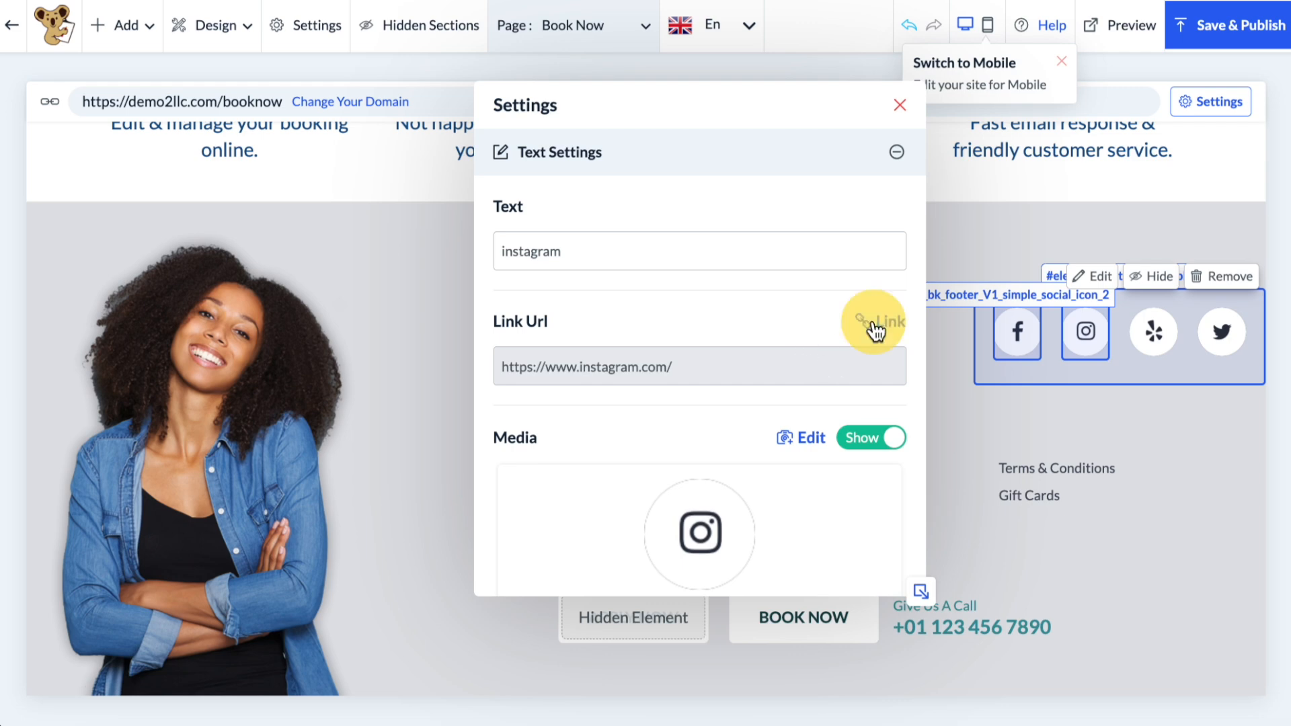
{"action": "left_click", "coordinate": [898, 484]}
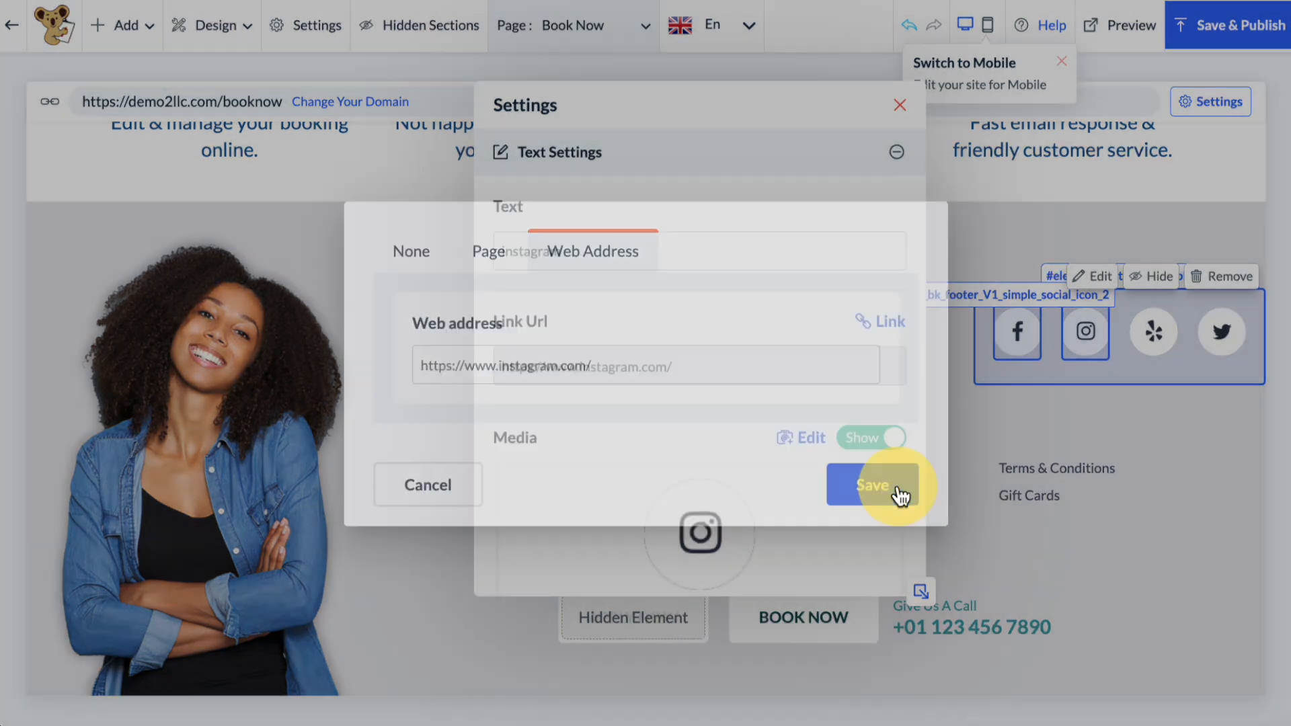
{"action": "left_click", "coordinate": [898, 105]}
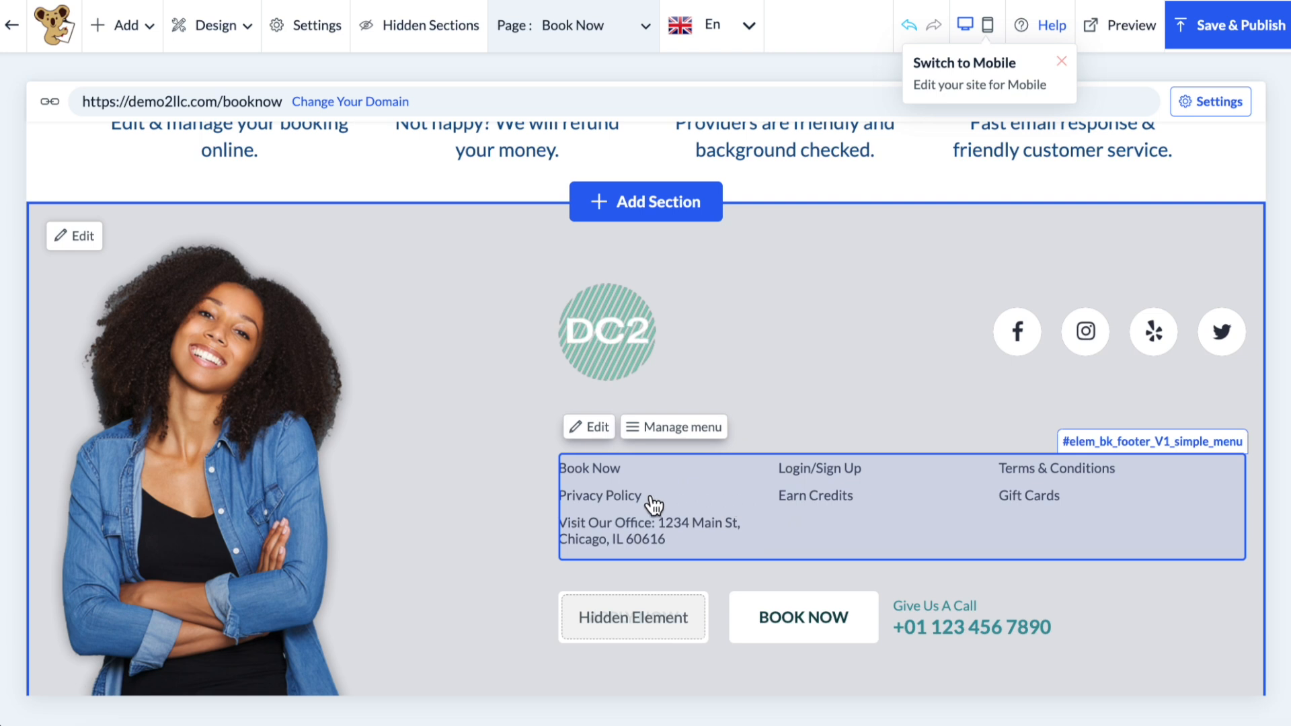
Review the footer menu's source and style settings, keeping Footer as the selected menu, and close them.
{"action": "scroll", "coordinate": [653, 505], "scroll_direction": "down", "scroll_amount": 1}
{"action": "left_click", "coordinate": [592, 357]}
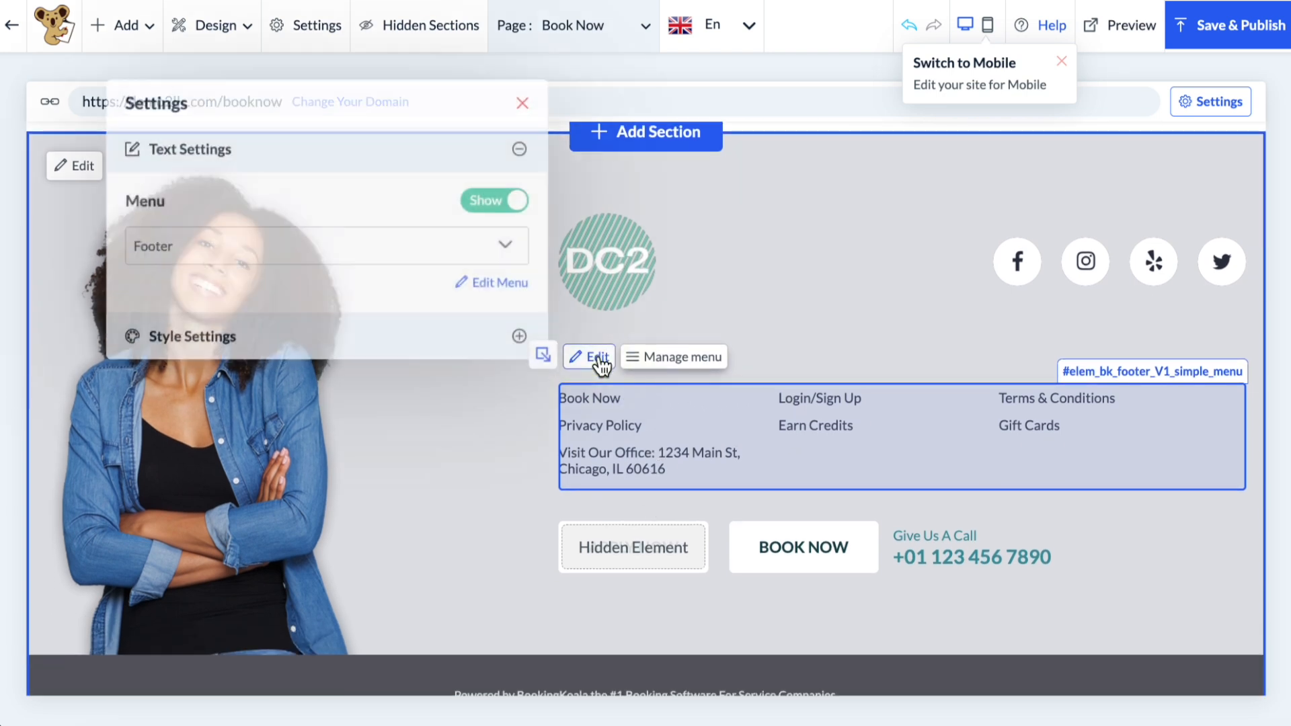
{"action": "left_click", "coordinate": [405, 240]}
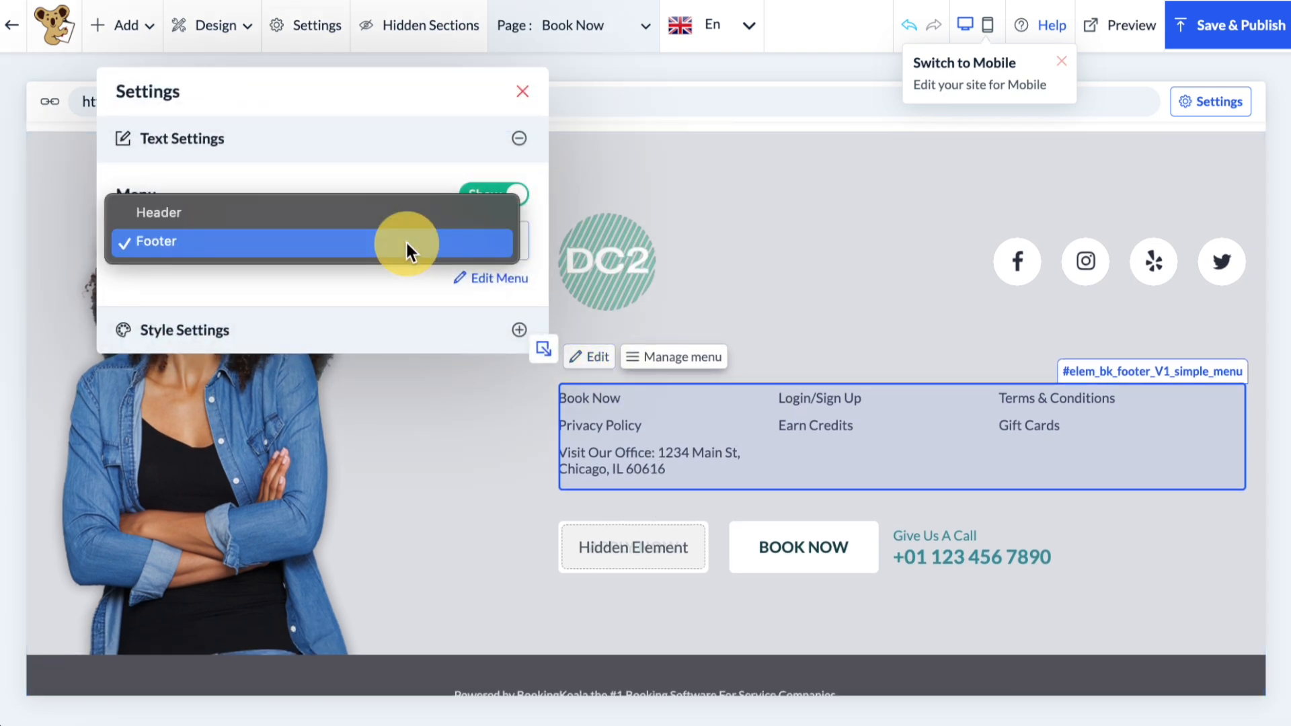
{"action": "left_click", "coordinate": [406, 242]}
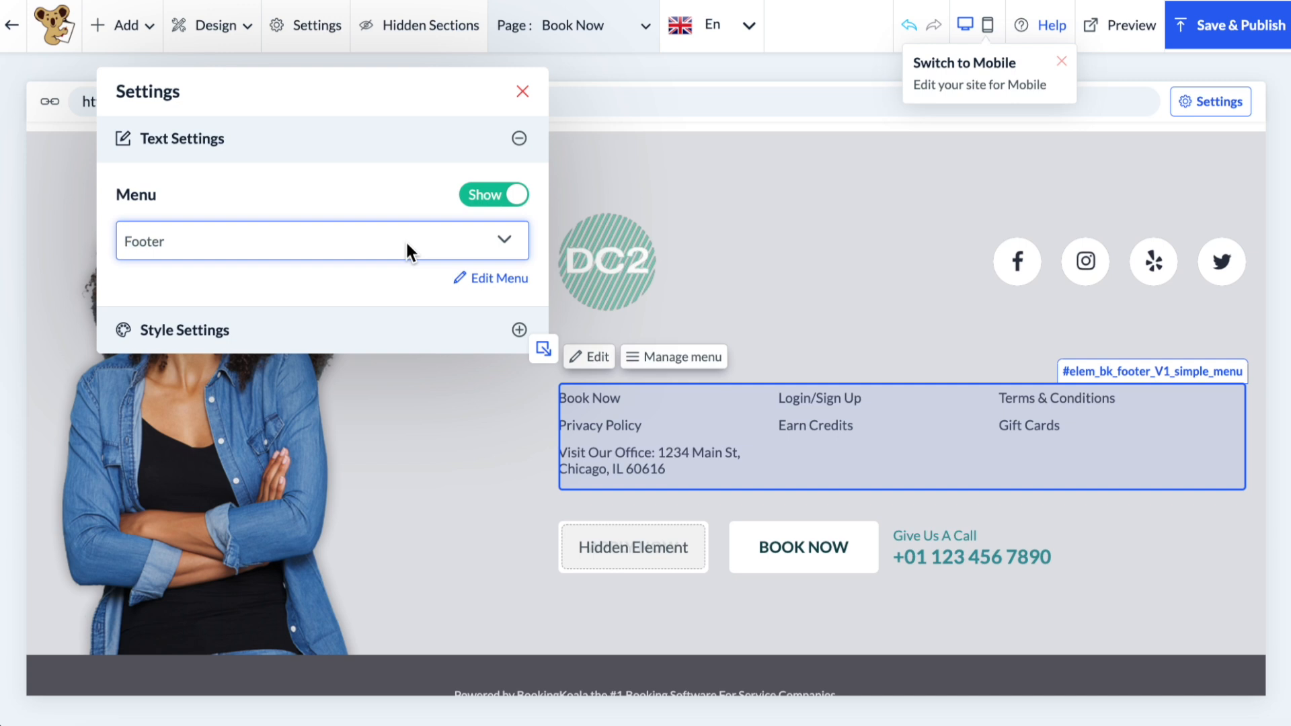
{"action": "left_click", "coordinate": [441, 332]}
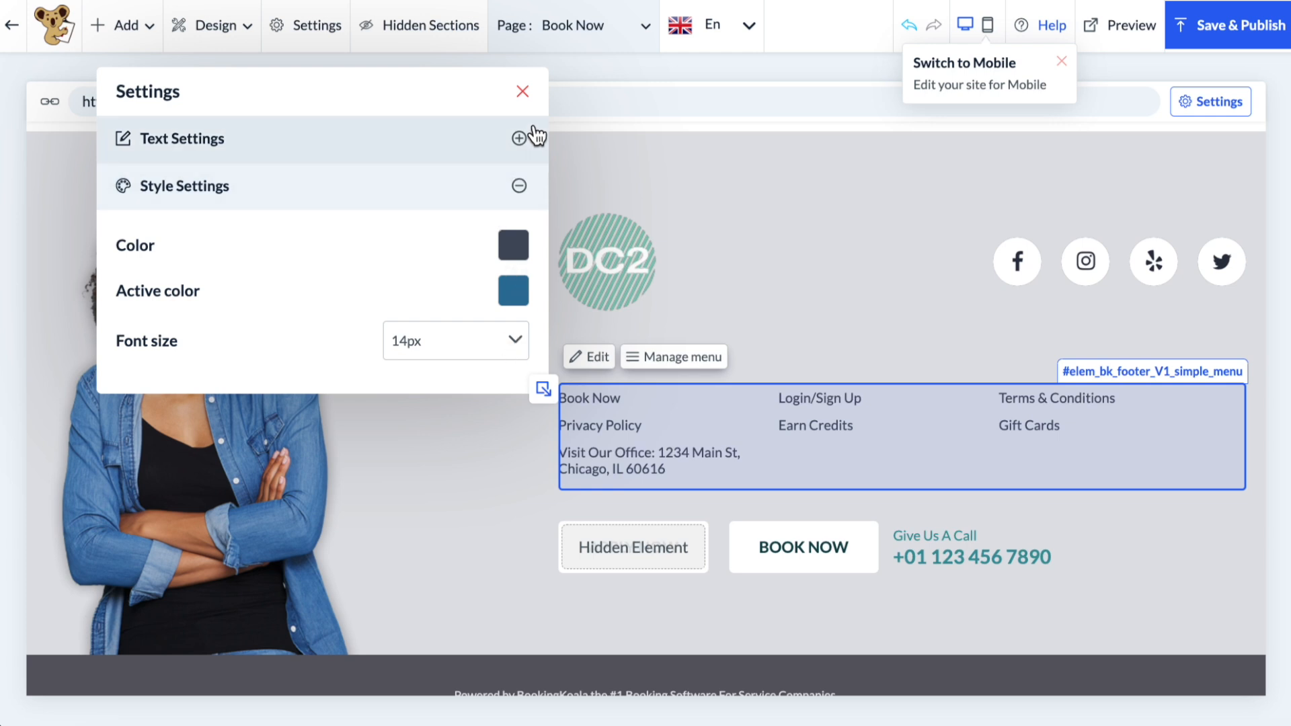
{"action": "left_click", "coordinate": [523, 92]}
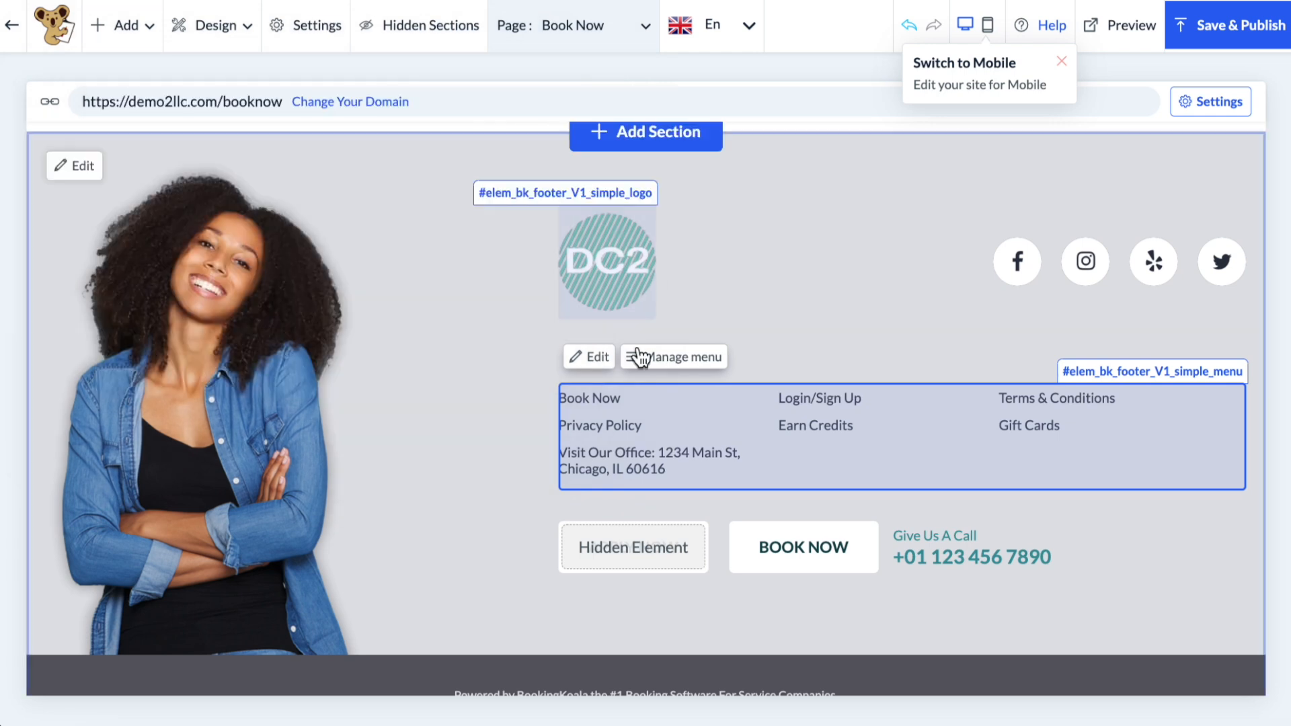
Open the Footer menu for management and start a new menu item labelled "Our Services".
{"action": "left_click", "coordinate": [681, 360]}
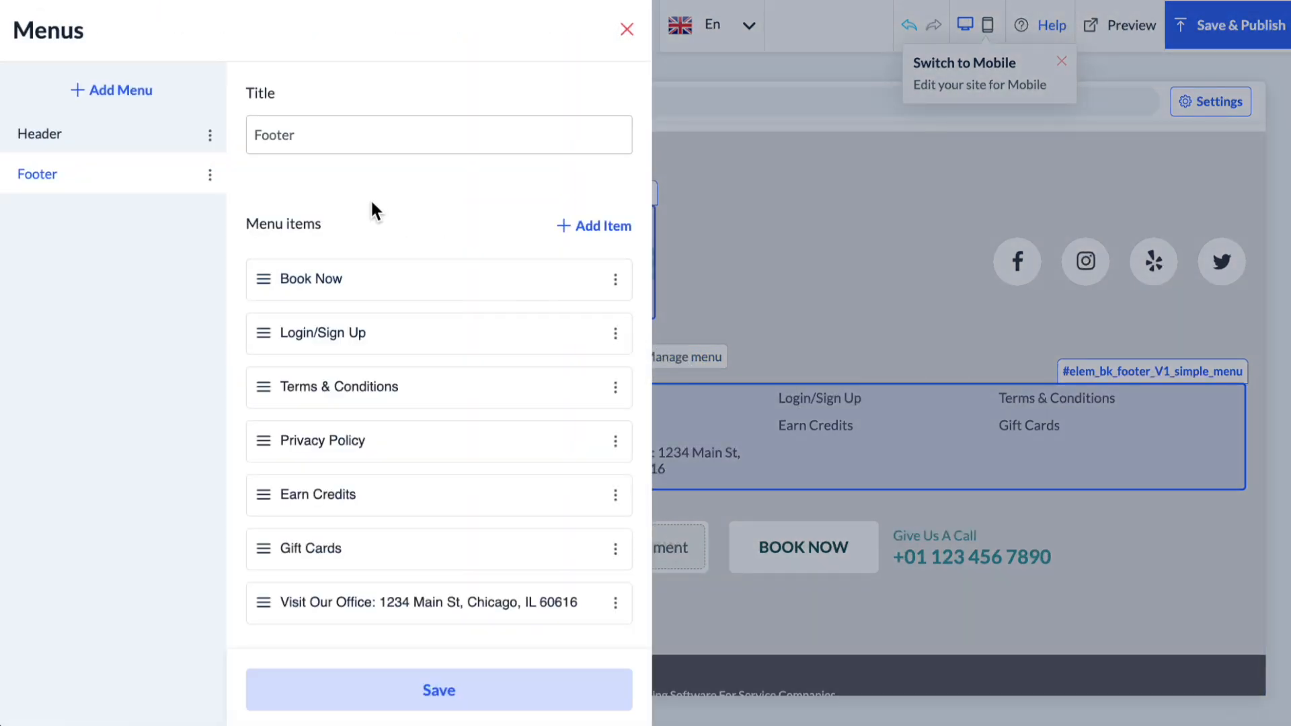
{"action": "scroll", "coordinate": [372, 203], "scroll_direction": "down", "scroll_amount": 1}
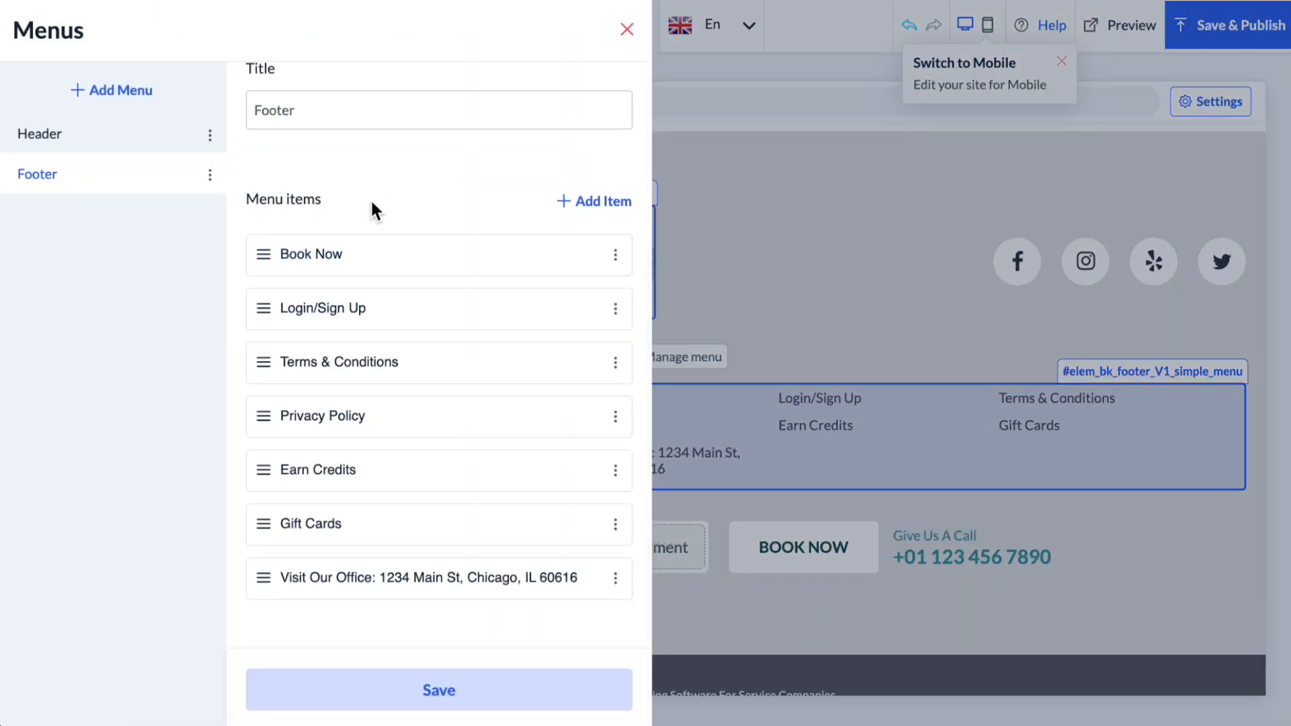
{"action": "scroll", "coordinate": [371, 203], "scroll_direction": "up", "scroll_amount": 1}
{"action": "scroll", "coordinate": [371, 203], "scroll_direction": "down", "scroll_amount": 1}
{"action": "left_click", "coordinate": [603, 202]}
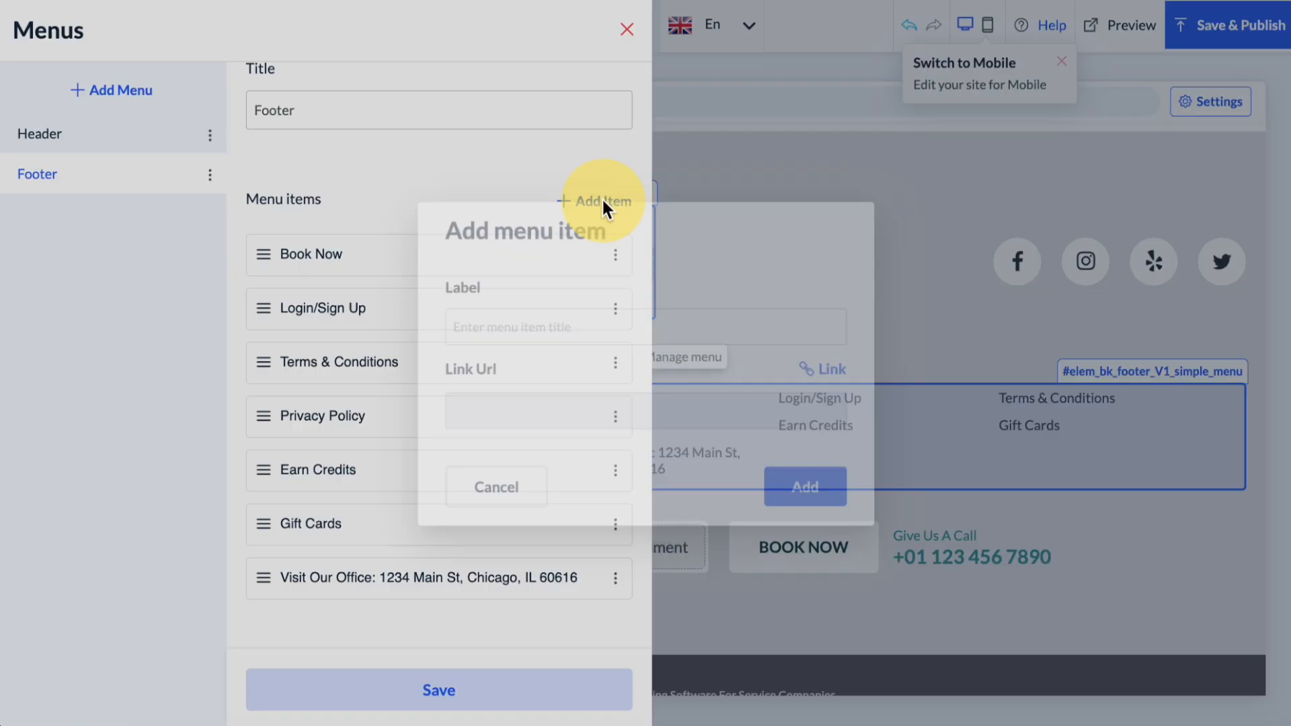
{"action": "left_click", "coordinate": [568, 325]}
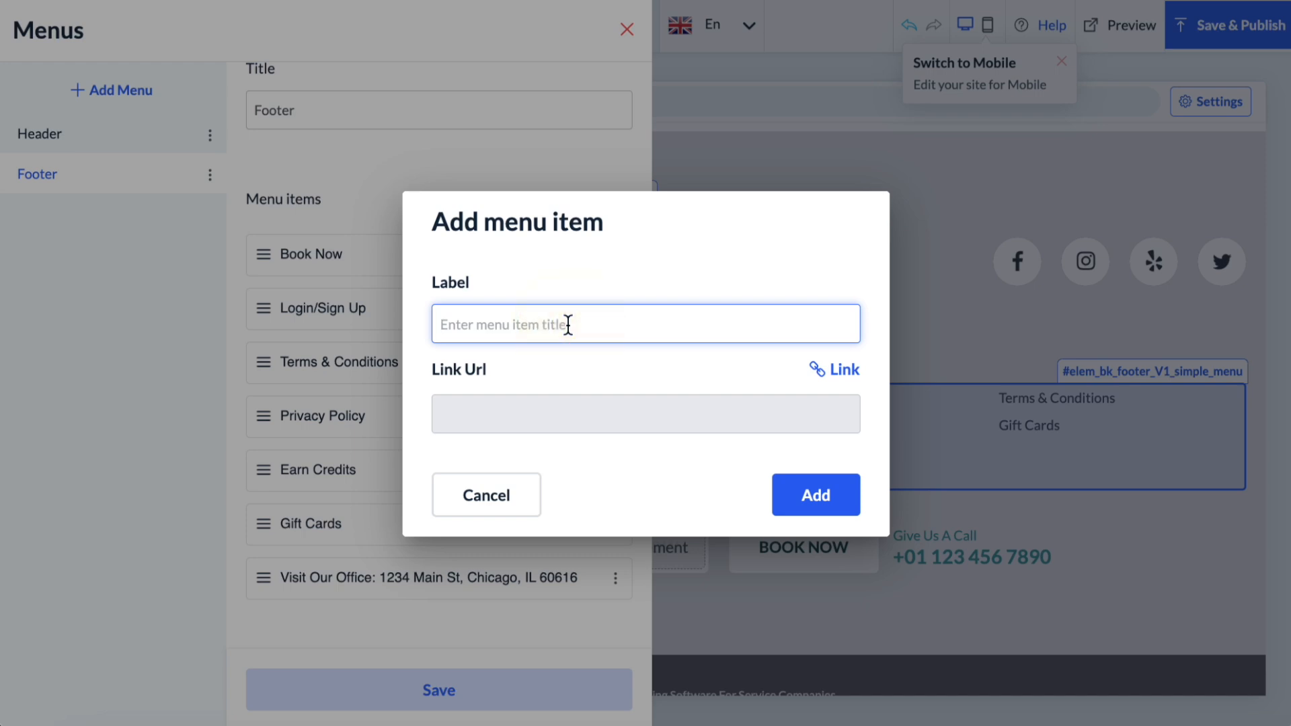
{"action": "type", "text": "Our Services"}
Look through the page, web address, email and phone link options for the "Our Services" menu item.
{"action": "left_click", "coordinate": [832, 369]}
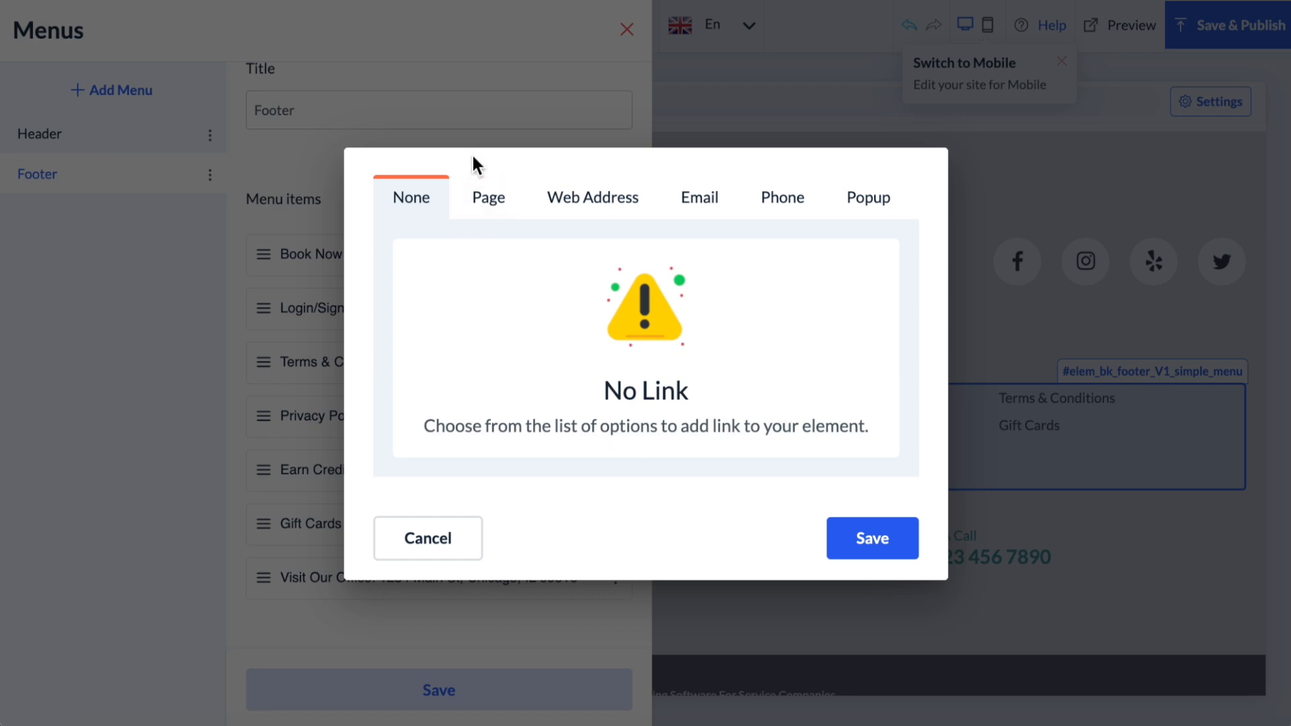
{"action": "left_click", "coordinate": [492, 195]}
{"action": "left_click", "coordinate": [515, 348]}
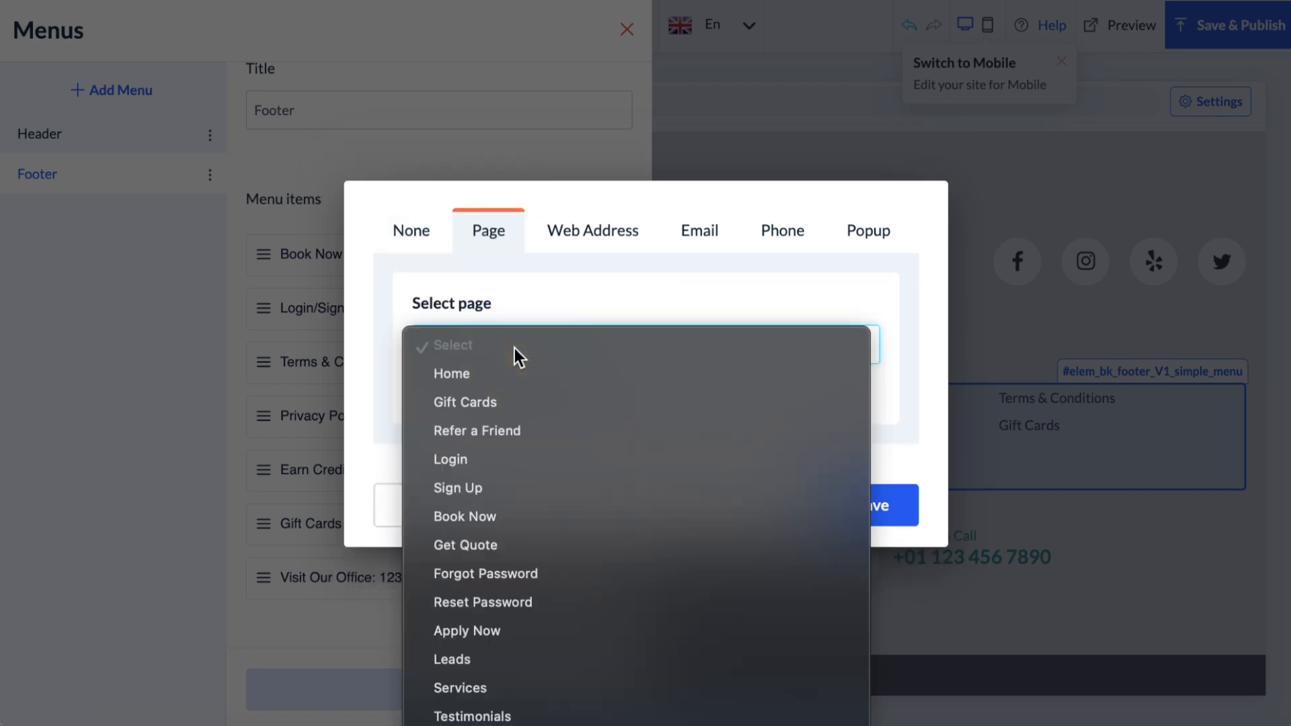
{"action": "left_click", "coordinate": [598, 227]}
{"action": "left_click", "coordinate": [607, 232]}
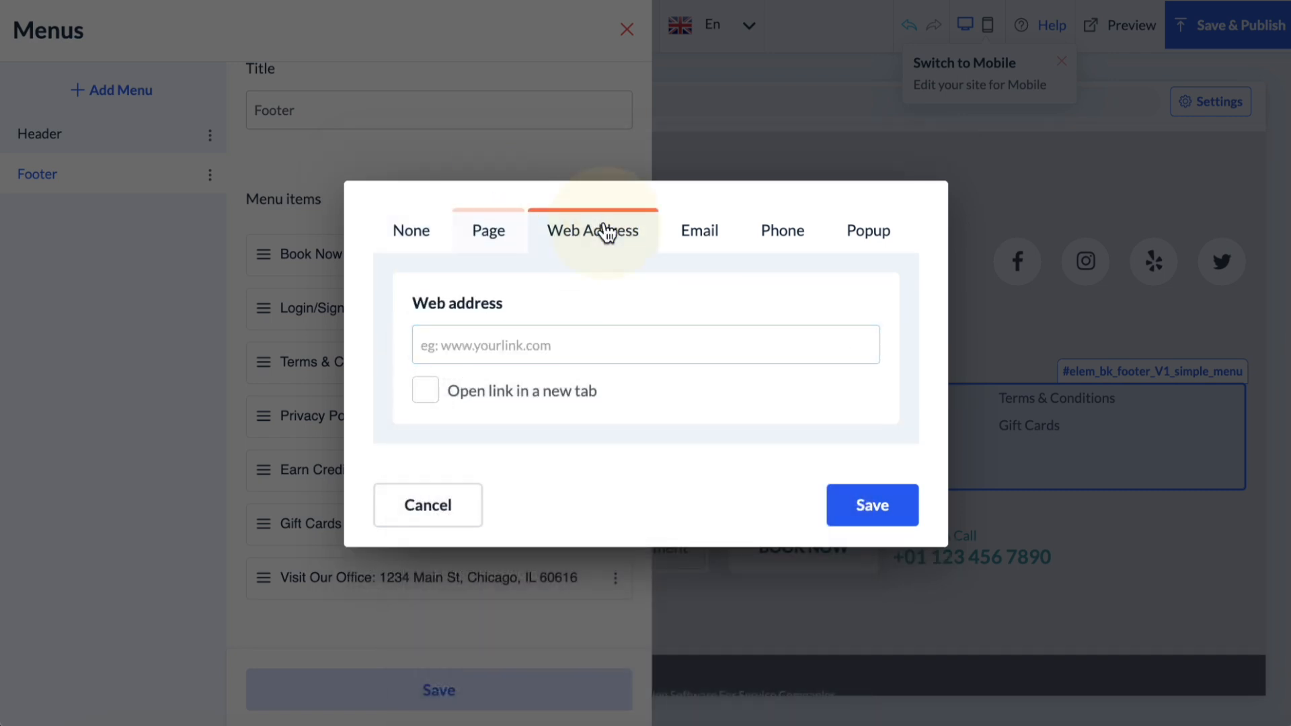
{"action": "left_click", "coordinate": [716, 229]}
{"action": "left_click", "coordinate": [782, 262]}
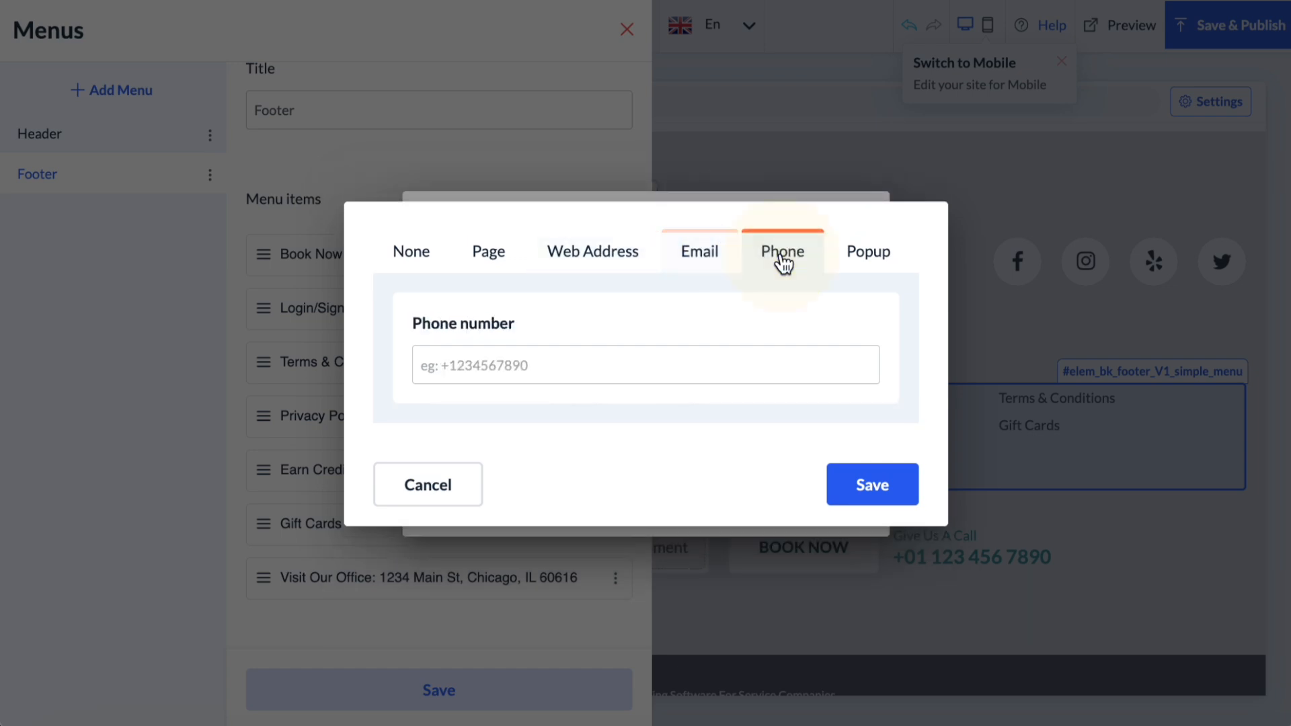
Link the "Our Services" item to the Service popup and add it to the Footer menu.
{"action": "left_click", "coordinate": [867, 263]}
{"action": "left_click", "coordinate": [700, 375]}
{"action": "left_click", "coordinate": [660, 422]}
{"action": "left_click", "coordinate": [874, 493]}
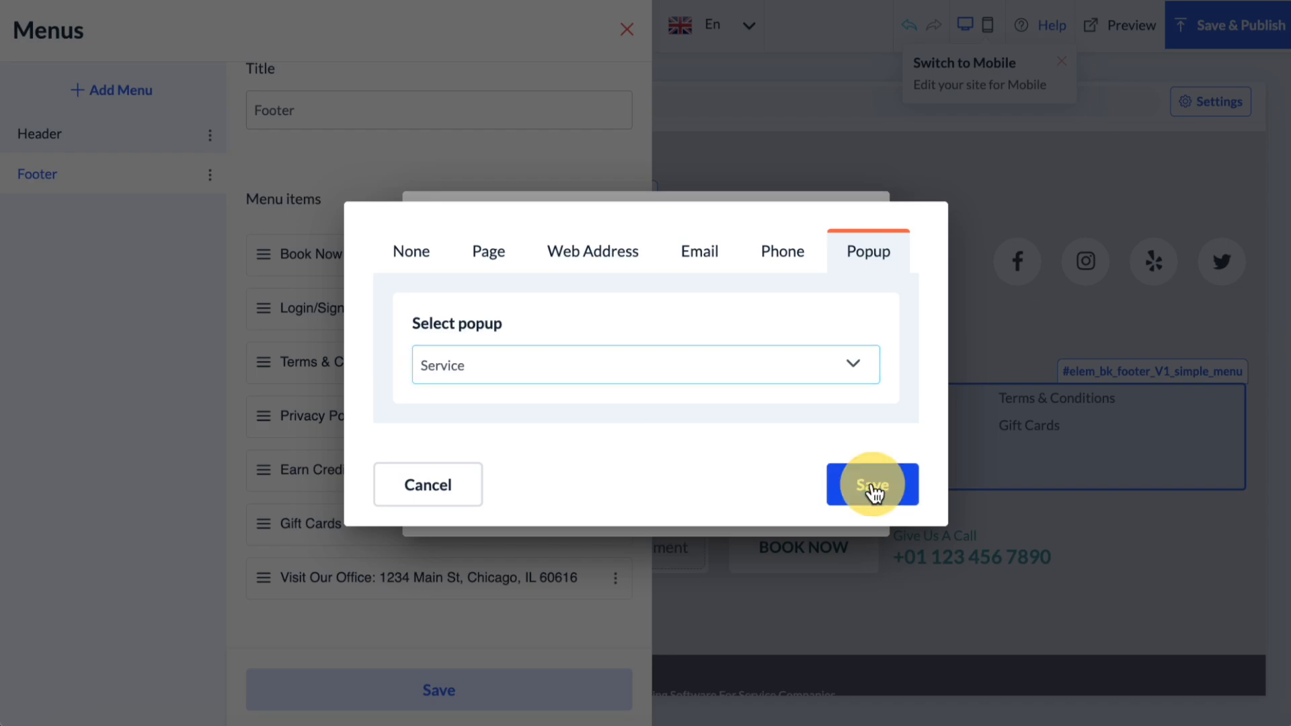
{"action": "left_click", "coordinate": [796, 503]}
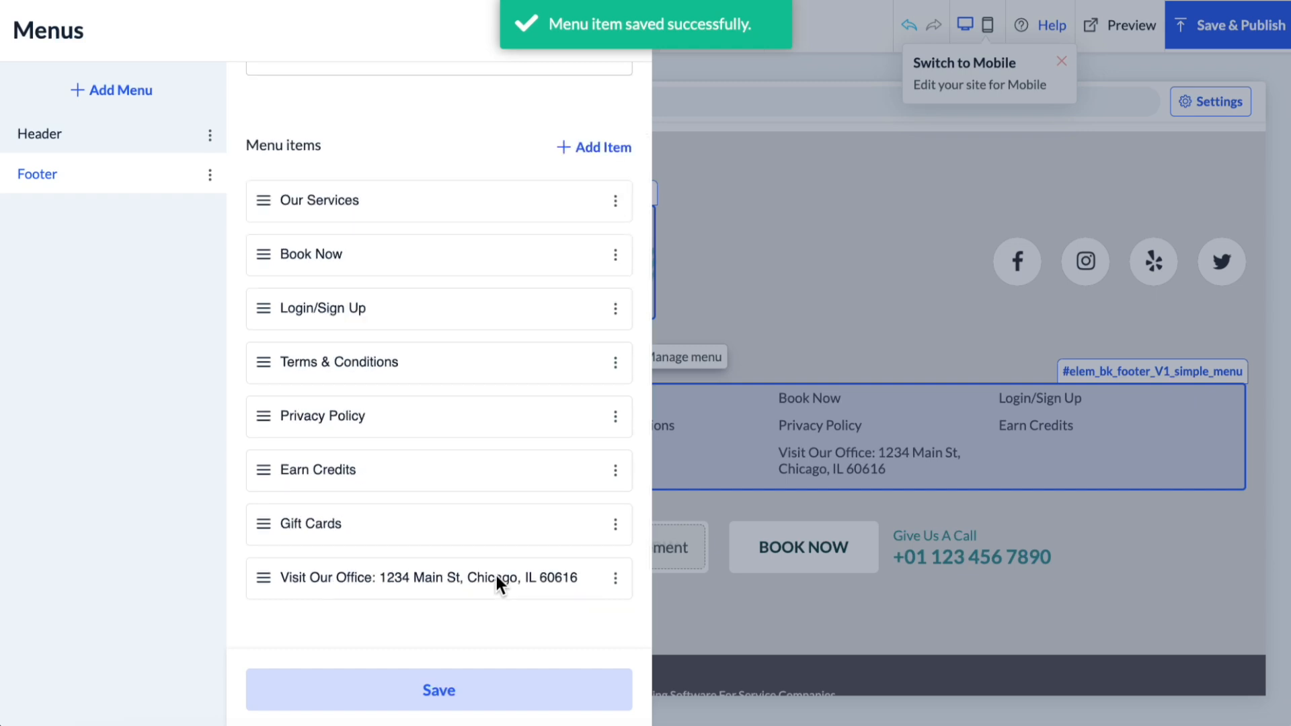
Move "Our Services" directly below "Terms & Conditions" in the Footer menu, save the menu and close the menu manager.
{"action": "scroll", "coordinate": [496, 576], "scroll_direction": "up", "scroll_amount": 2}
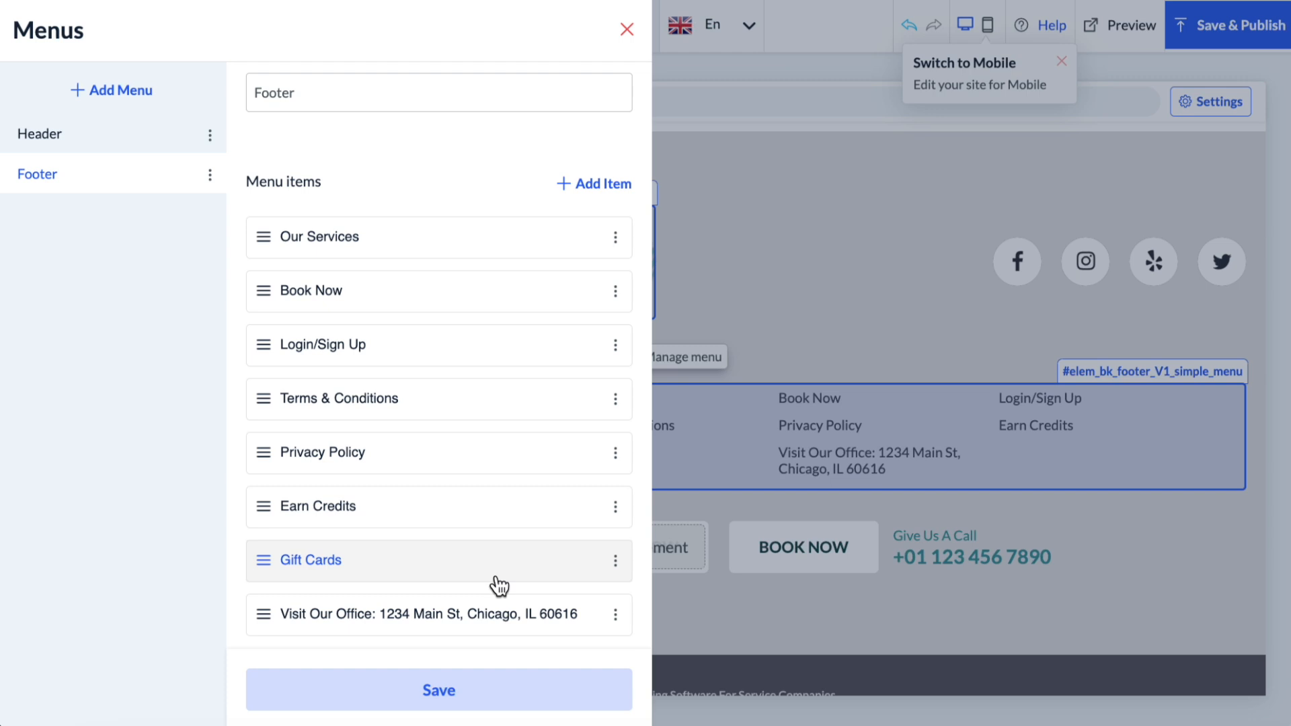
{"action": "left_click_drag", "start_coordinate": [263, 245], "coordinate": [258, 408]}
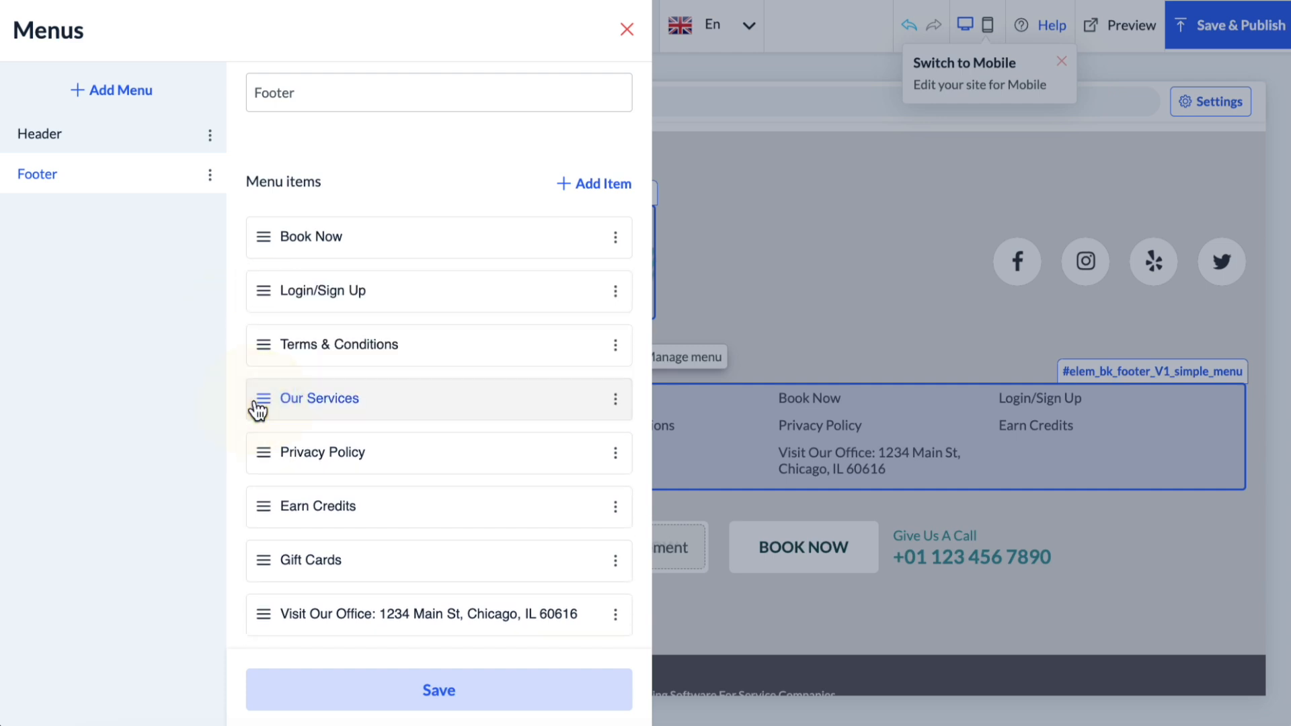
{"action": "scroll", "coordinate": [345, 639], "scroll_direction": "down", "scroll_amount": 1}
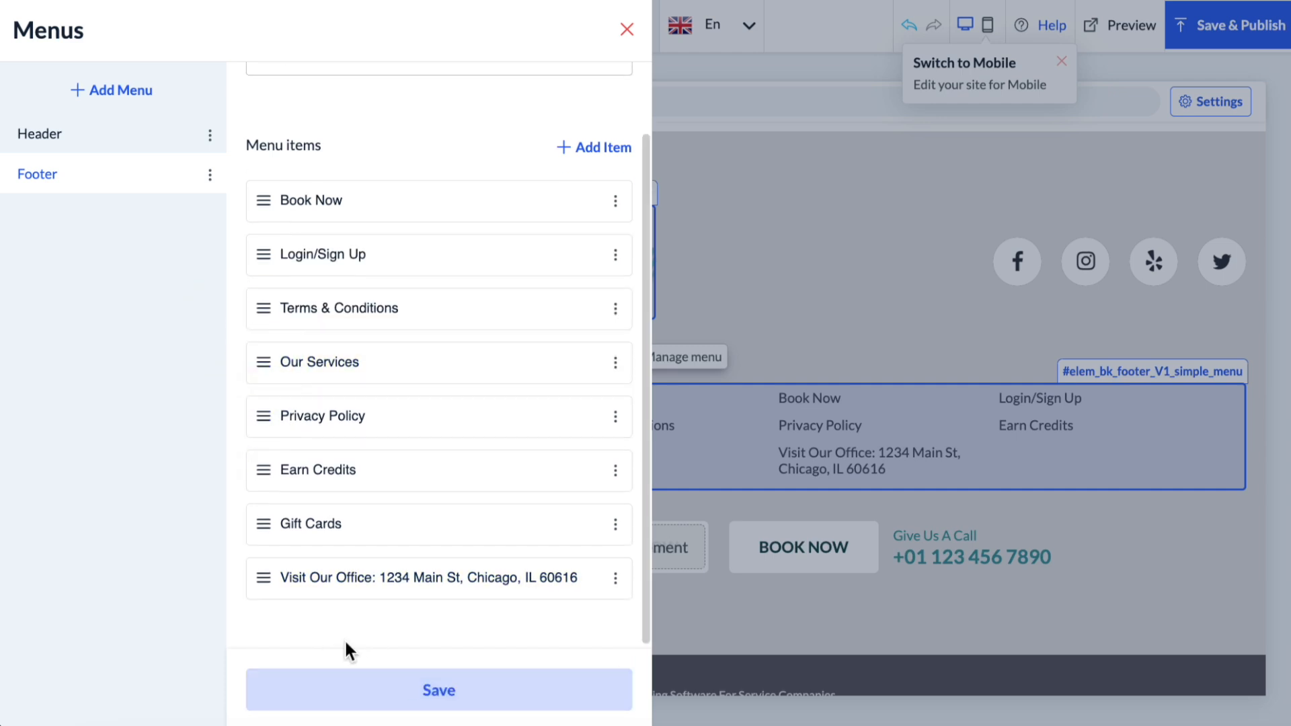
{"action": "left_click", "coordinate": [358, 694]}
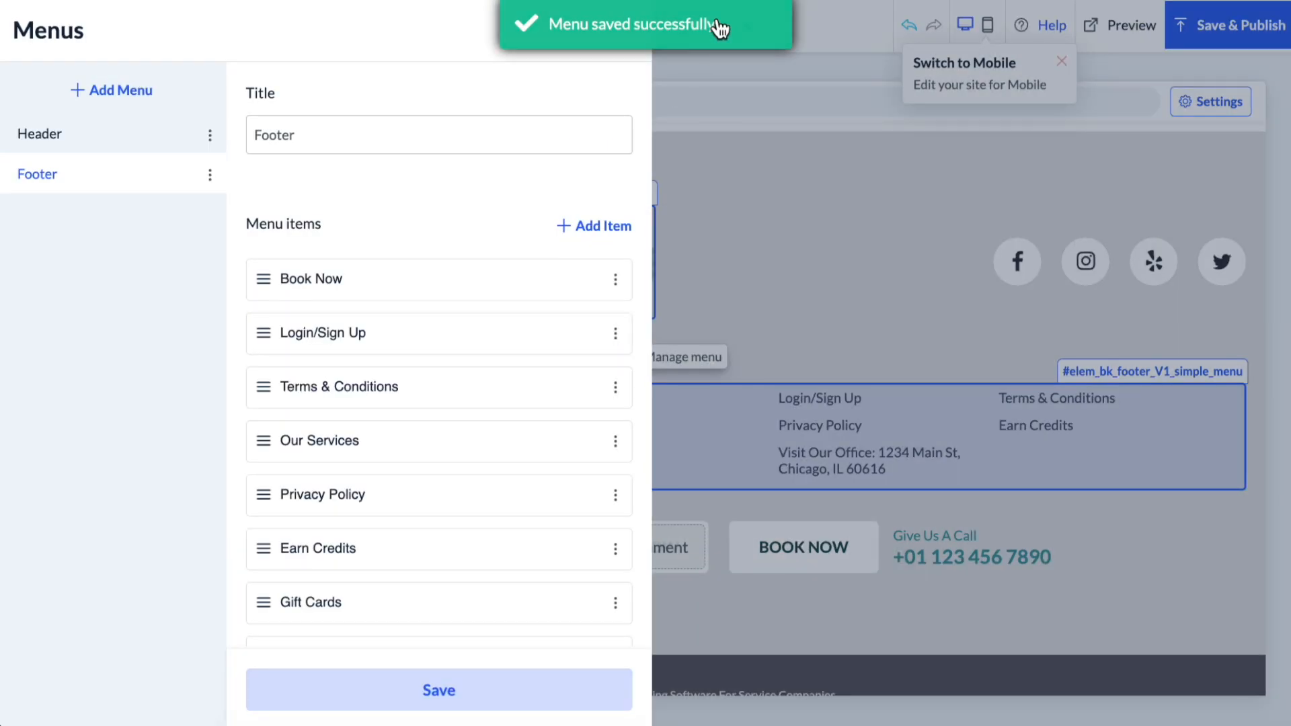
{"action": "left_click", "coordinate": [624, 31]}
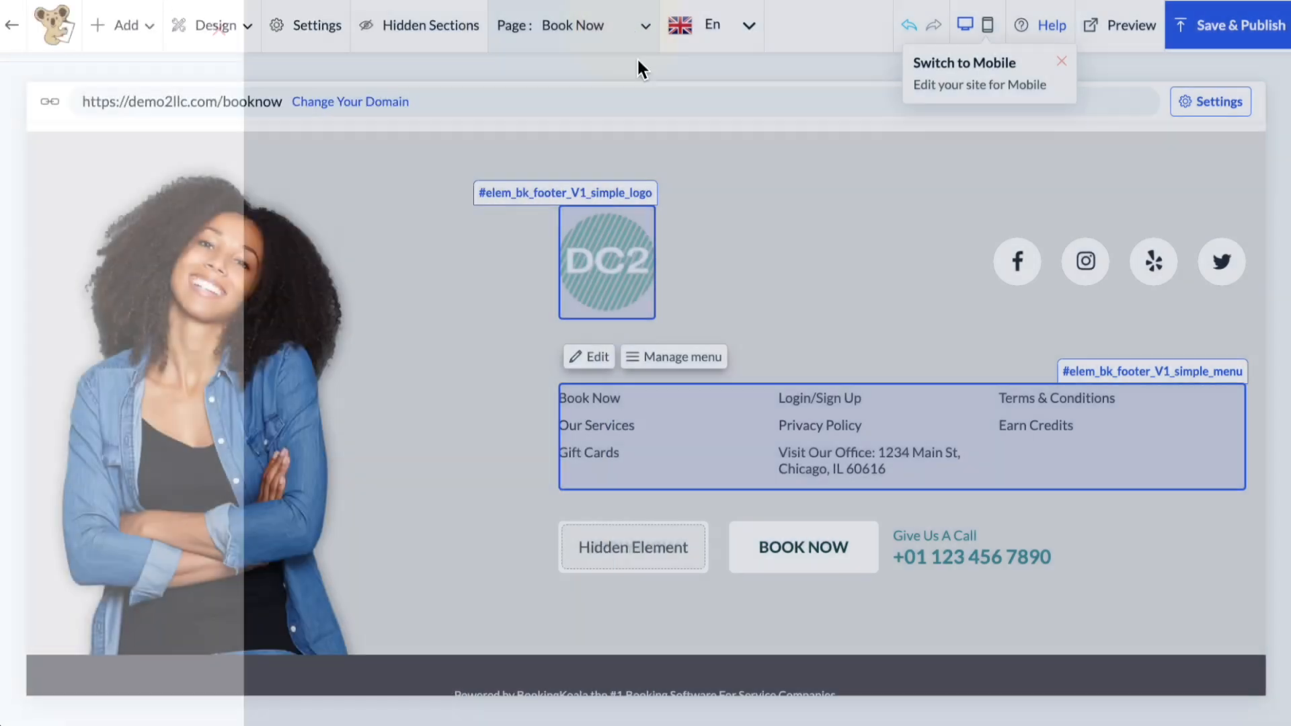
Open the Header menu for management from the Book Now page's header.
{"action": "scroll", "coordinate": [768, 217], "scroll_direction": "up", "scroll_amount": 20}
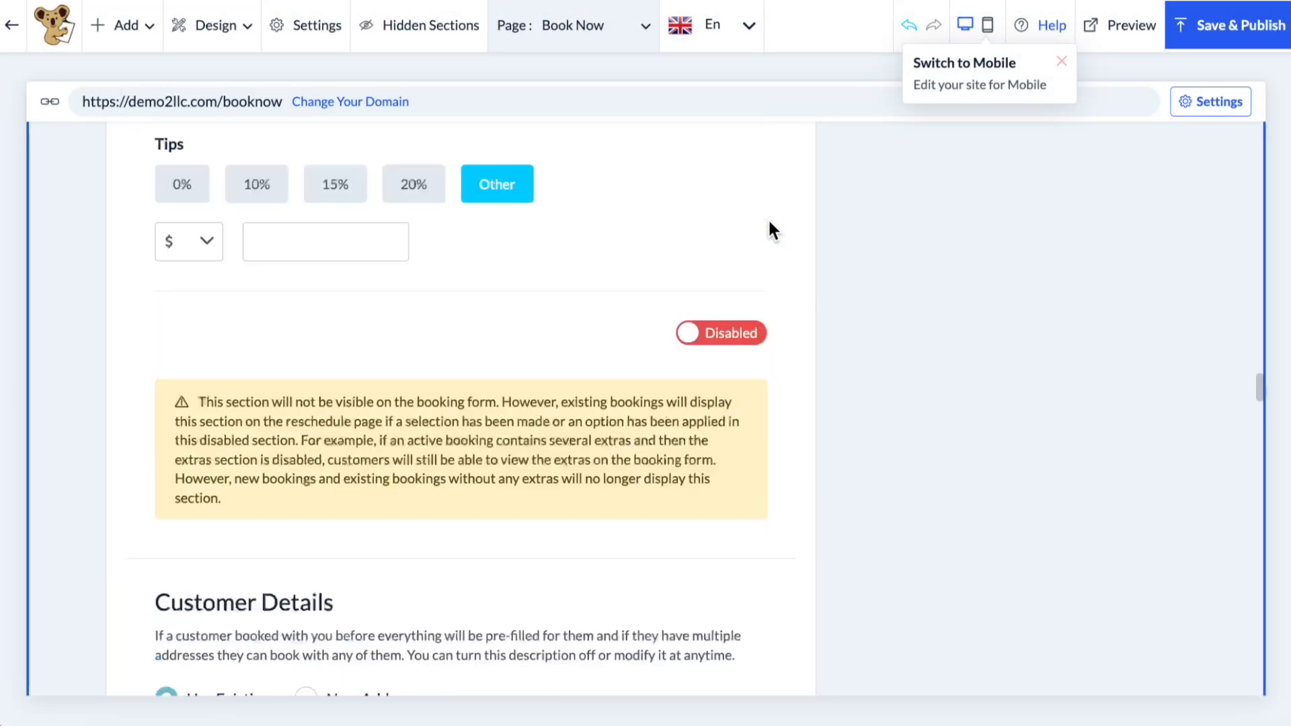
{"action": "scroll", "coordinate": [768, 218], "scroll_direction": "up", "scroll_amount": 4}
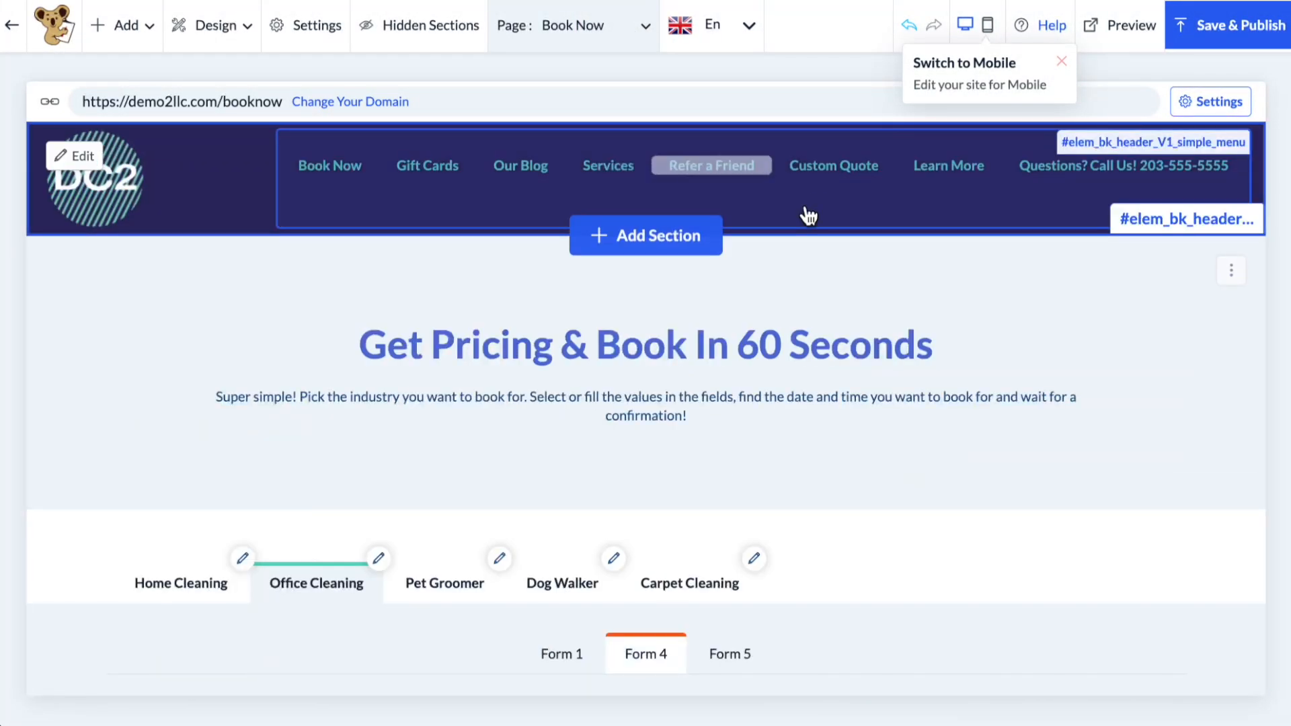
{"action": "mouse_move", "coordinate": [807, 201]}
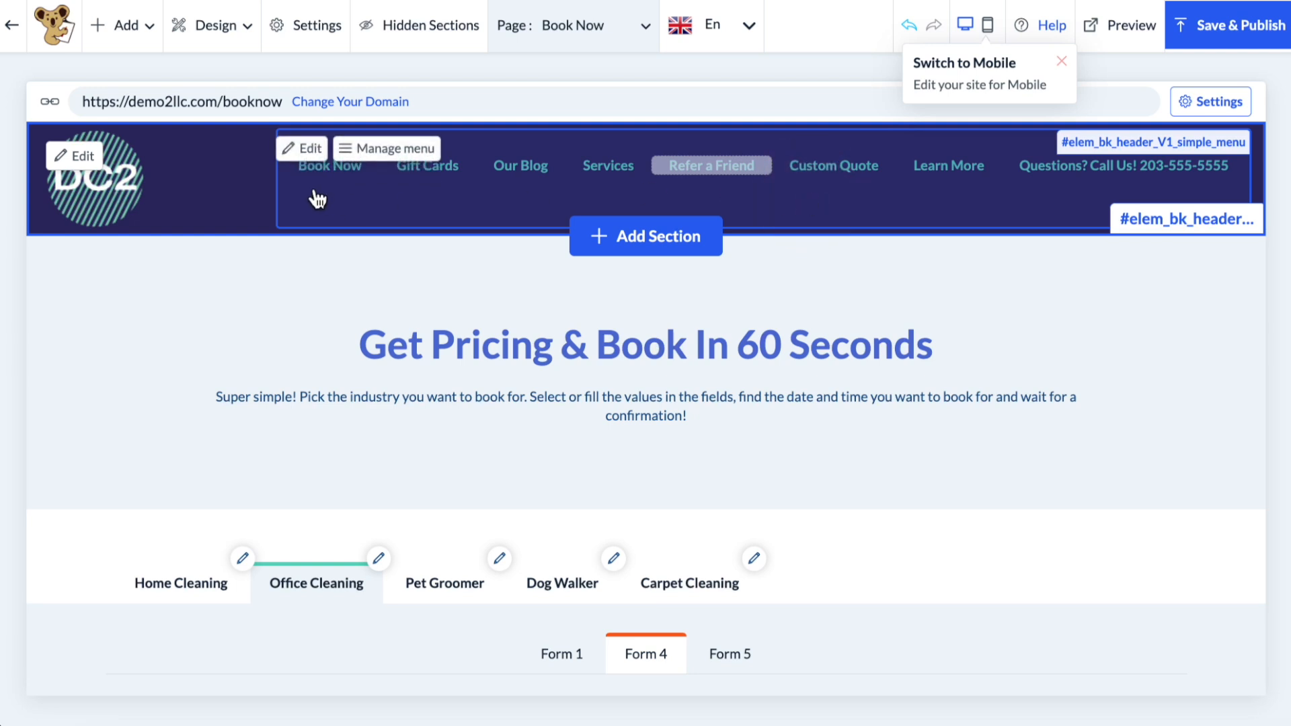
{"action": "left_click", "coordinate": [311, 155]}
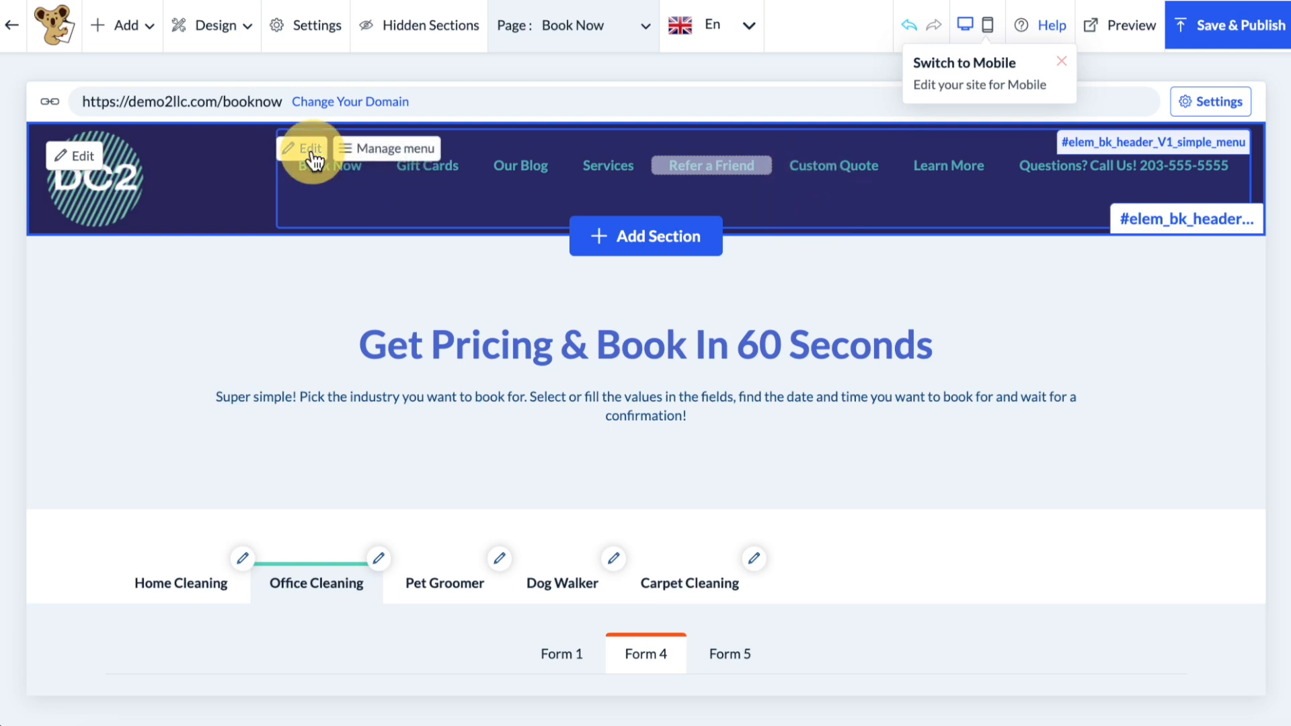
{"action": "left_click", "coordinate": [379, 149]}
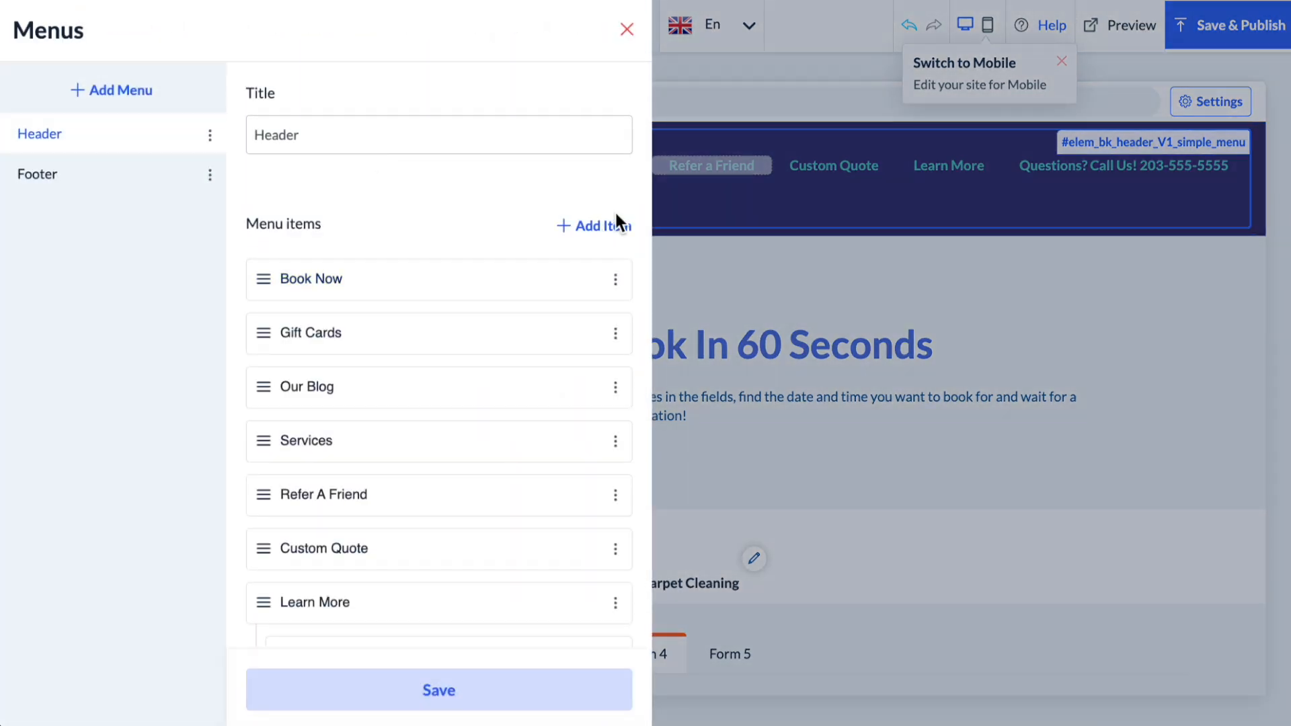
Review the Header menu's items and the actions available for its "Book Now" item.
{"action": "scroll", "coordinate": [610, 231], "scroll_direction": "down", "scroll_amount": 1}
{"action": "scroll", "coordinate": [610, 233], "scroll_direction": "down", "scroll_amount": 2}
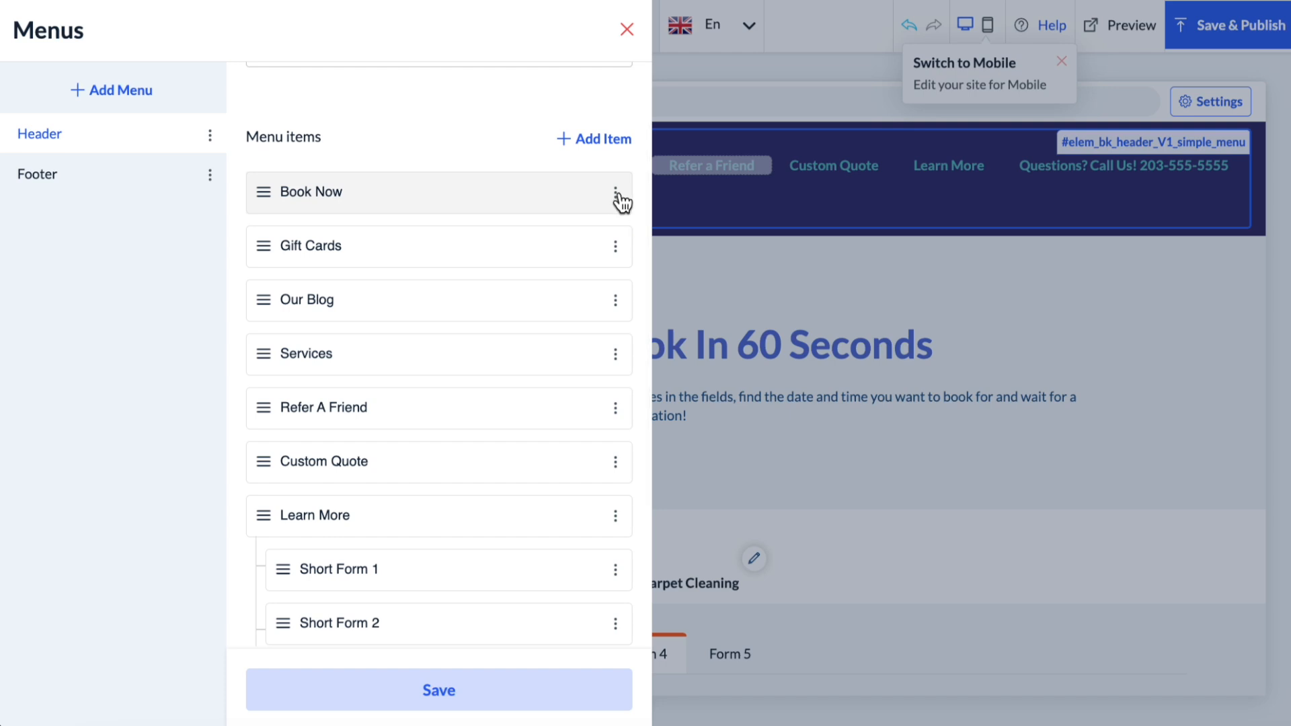
{"action": "left_click", "coordinate": [614, 193]}
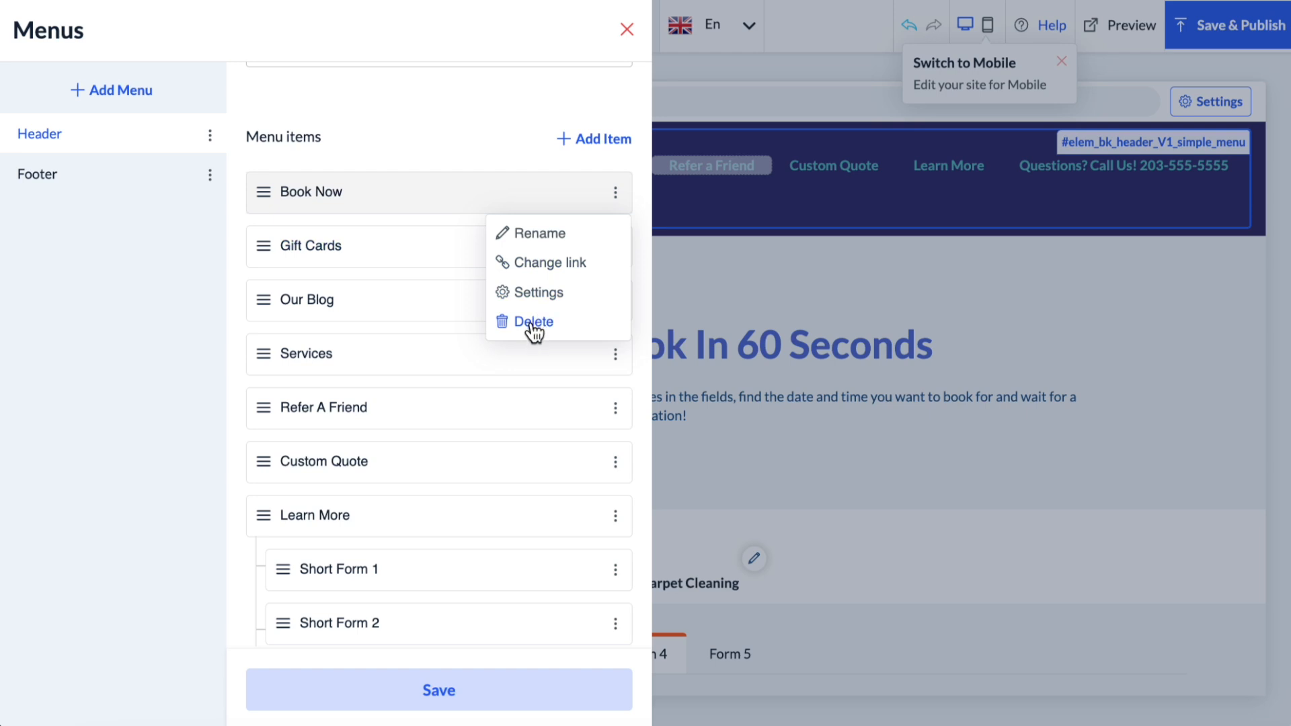
{"action": "scroll", "coordinate": [532, 331], "scroll_direction": "down", "scroll_amount": 3}
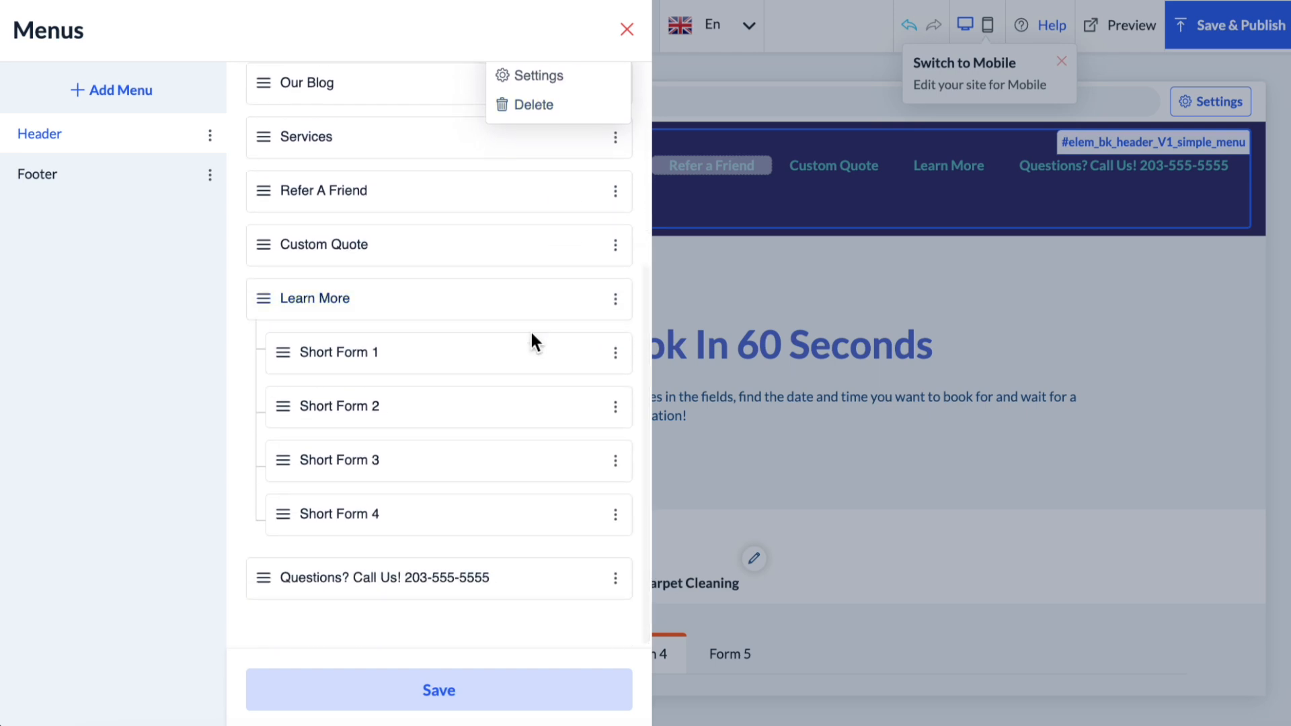
{"action": "left_click", "coordinate": [188, 315]}
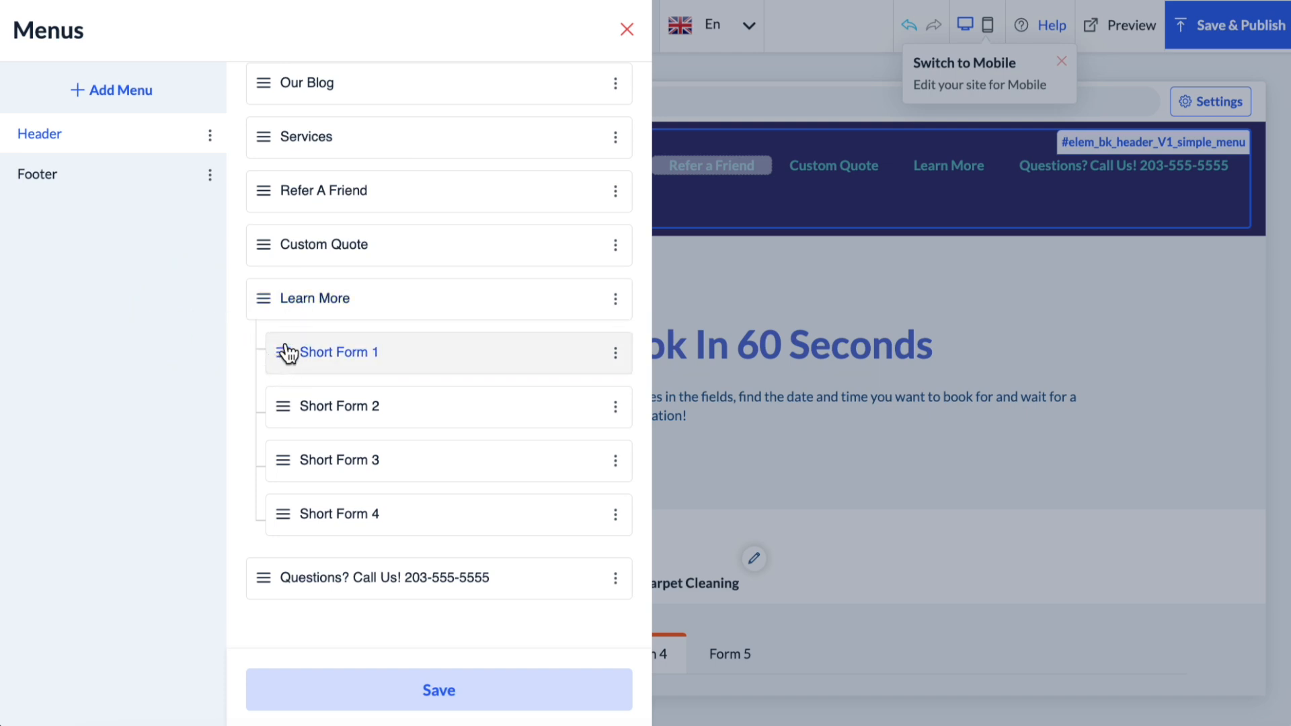
Nest Short Form 2, Short Form 3 and Short Form 4 under Short Form 1 in the Header menu, save it and close the manager.
{"action": "left_click_drag", "start_coordinate": [283, 406], "coordinate": [344, 460]}
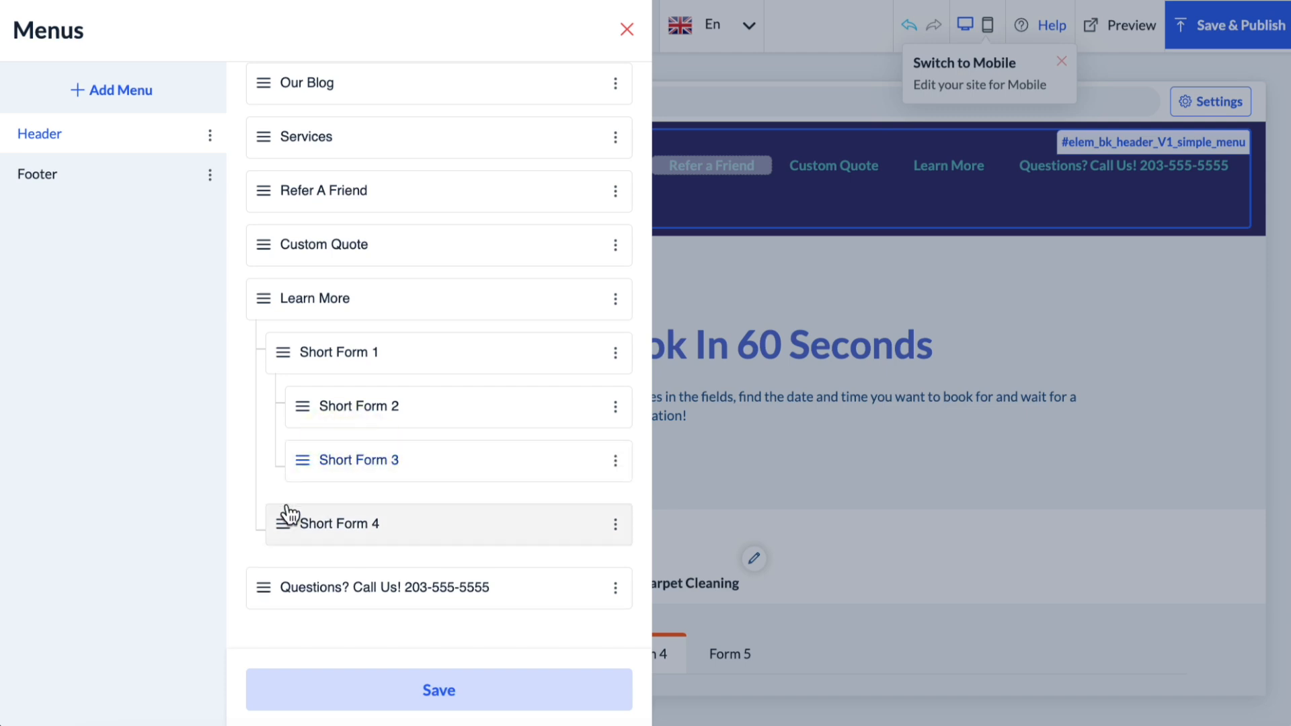
{"action": "left_click_drag", "start_coordinate": [285, 534], "coordinate": [326, 526]}
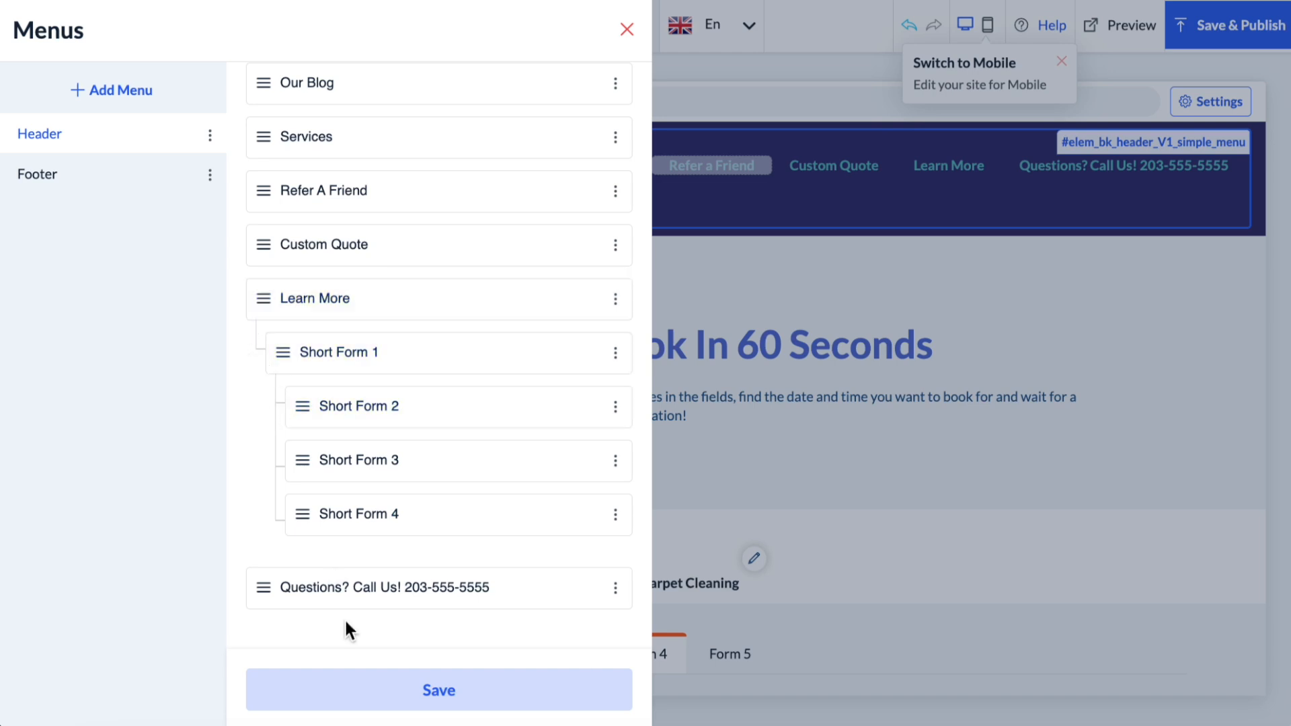
{"action": "left_click", "coordinate": [376, 688]}
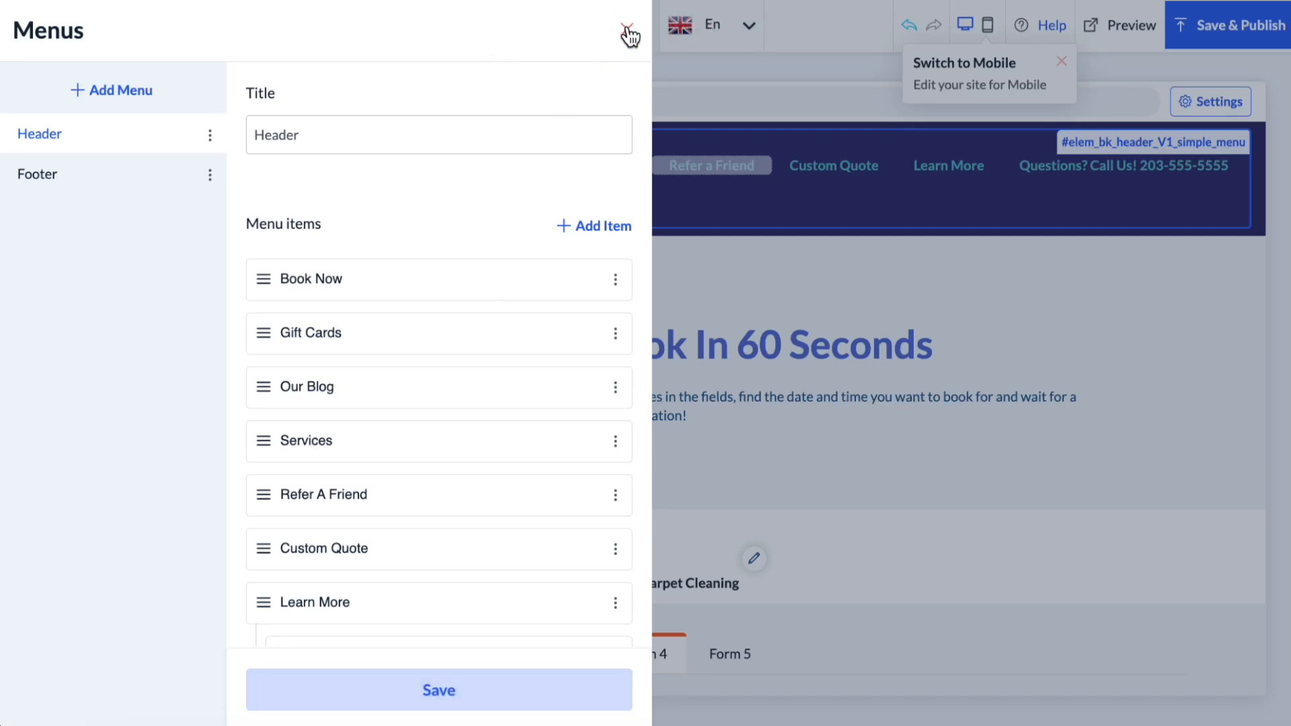
{"action": "left_click", "coordinate": [627, 31]}
Open the header menu's settings, keep Header shown as the menu before login, and set the menu after login to Hide.
{"action": "left_click", "coordinate": [303, 154]}
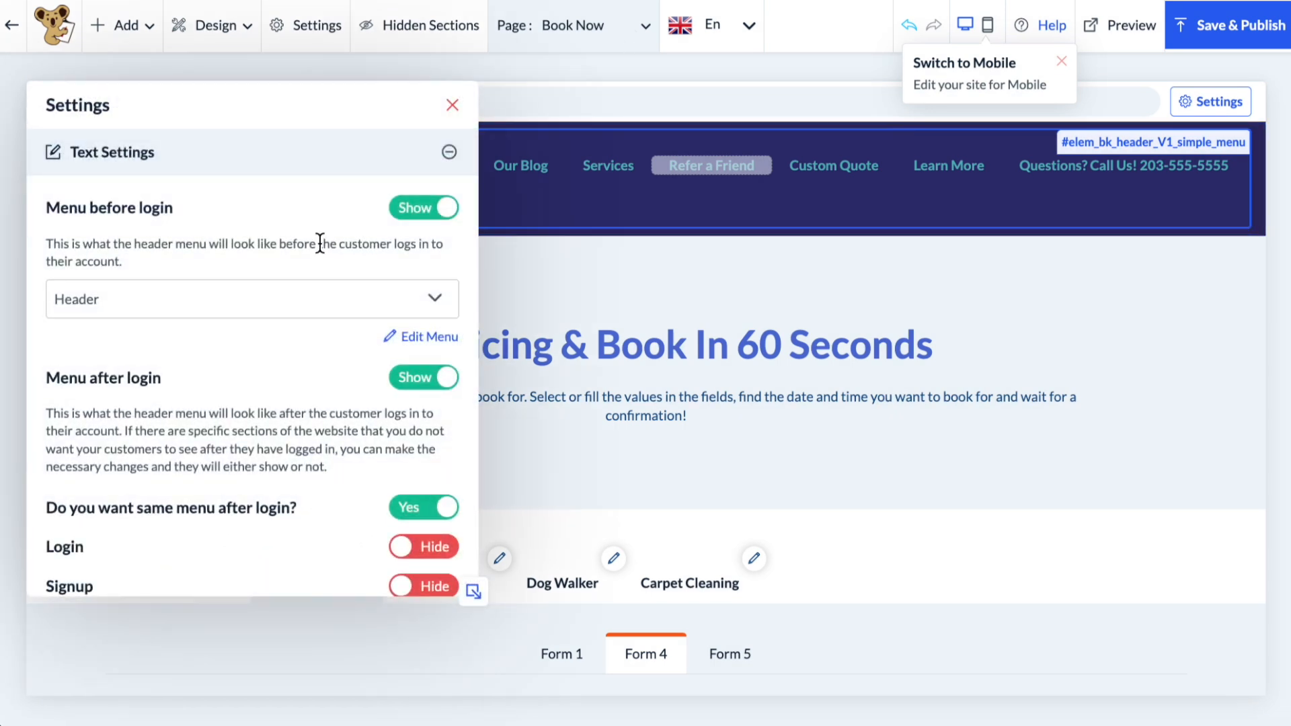
{"action": "left_click", "coordinate": [444, 215]}
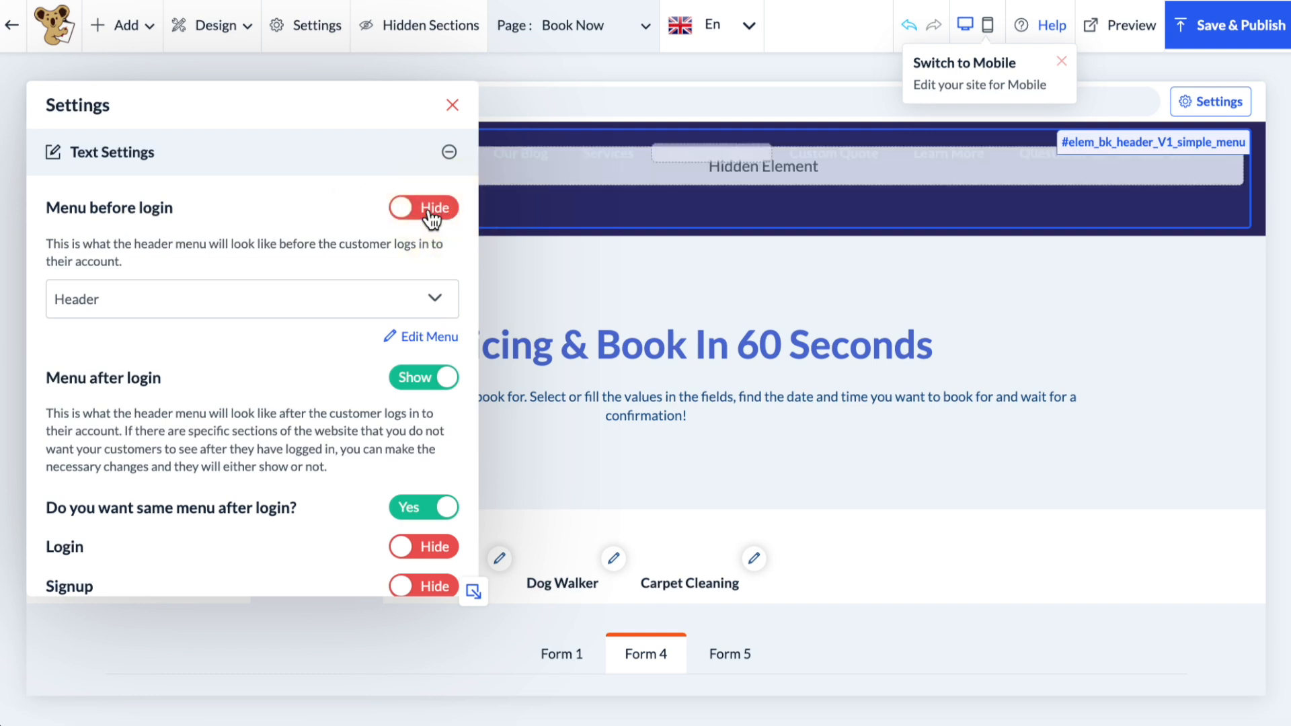
{"action": "left_click", "coordinate": [430, 214]}
{"action": "left_click", "coordinate": [386, 295]}
{"action": "left_click", "coordinate": [380, 330]}
{"action": "left_click", "coordinate": [442, 214]}
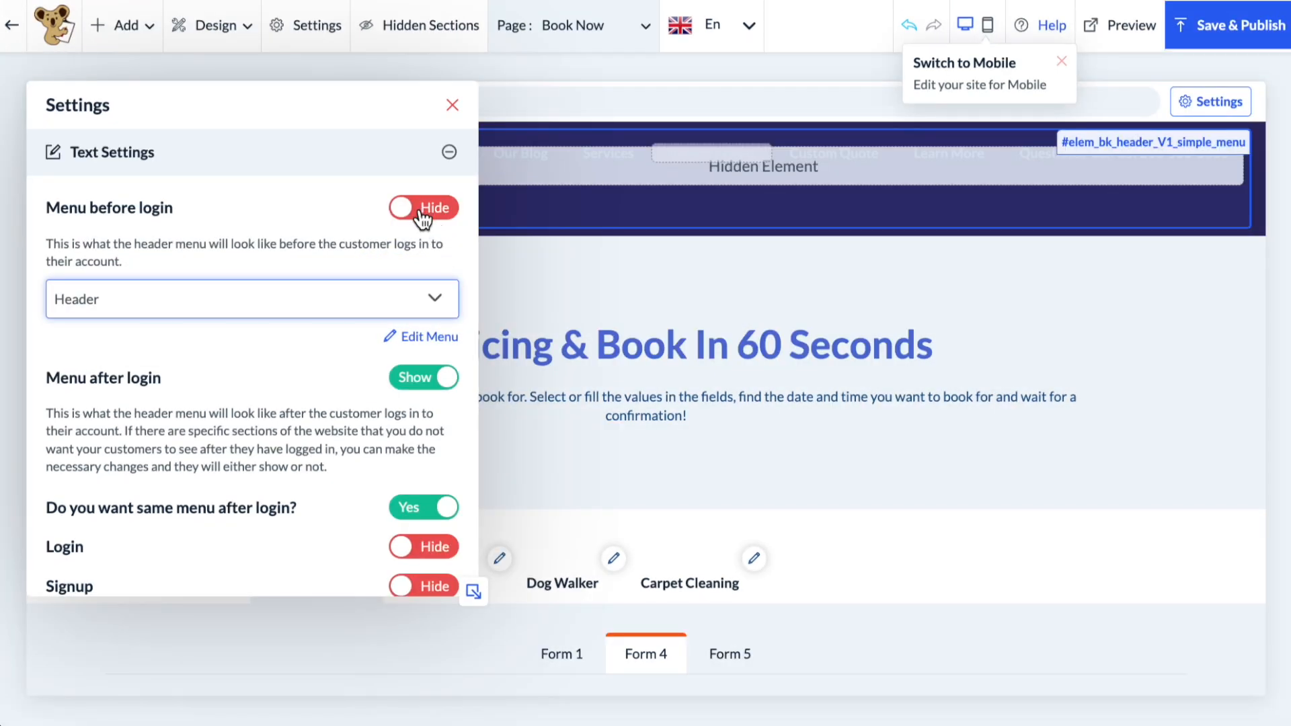
{"action": "left_click", "coordinate": [395, 289]}
{"action": "left_click", "coordinate": [425, 207]}
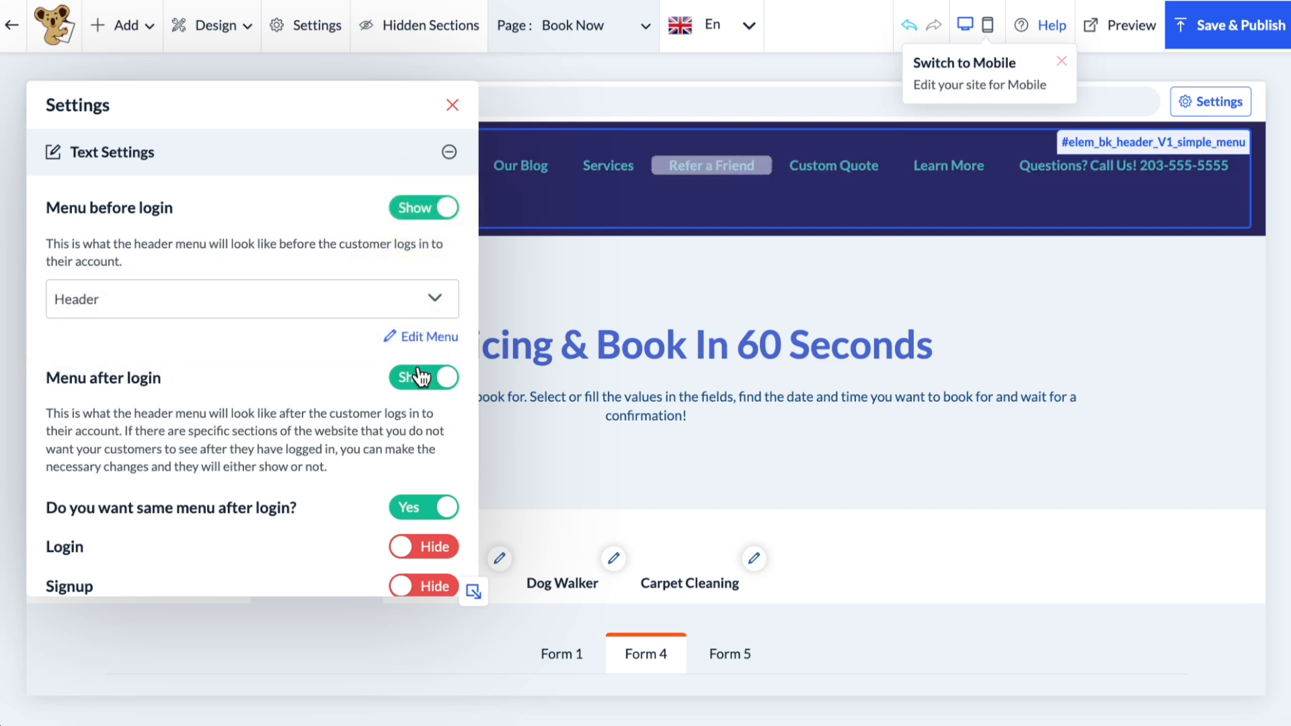
{"action": "scroll", "coordinate": [417, 375], "scroll_direction": "down", "scroll_amount": 1}
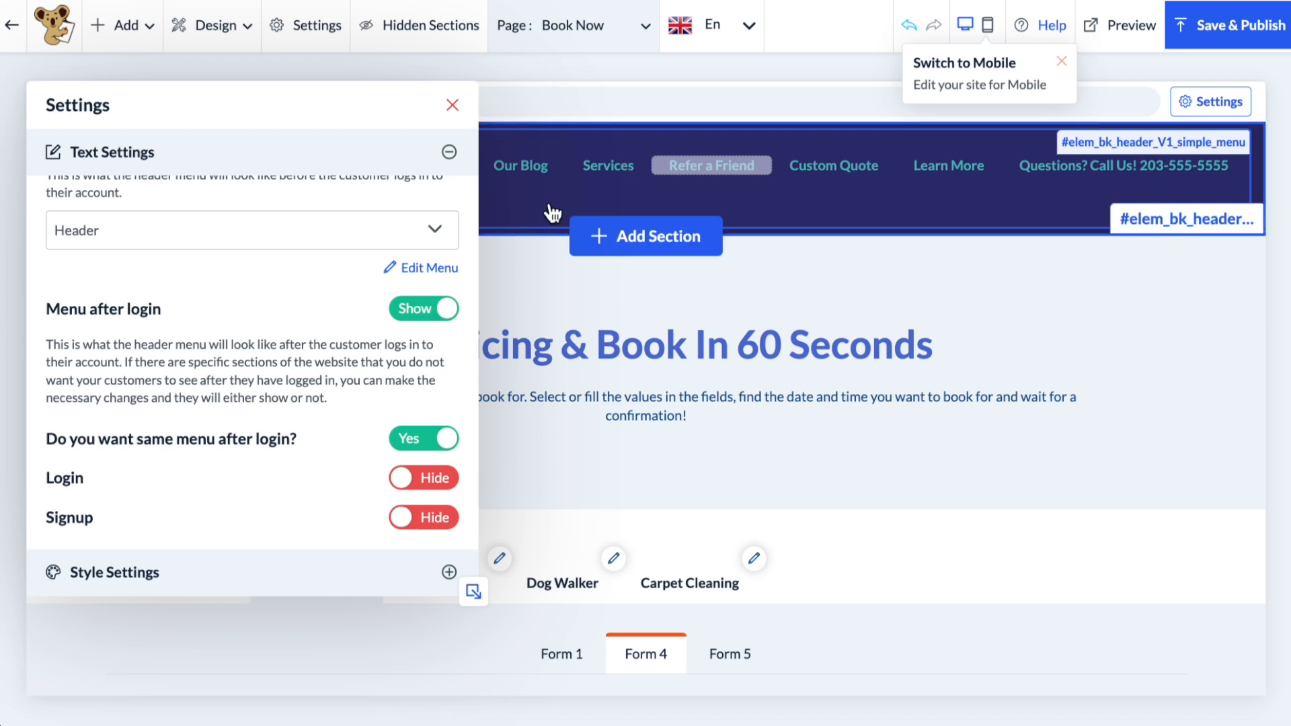
{"action": "left_click", "coordinate": [435, 311]}
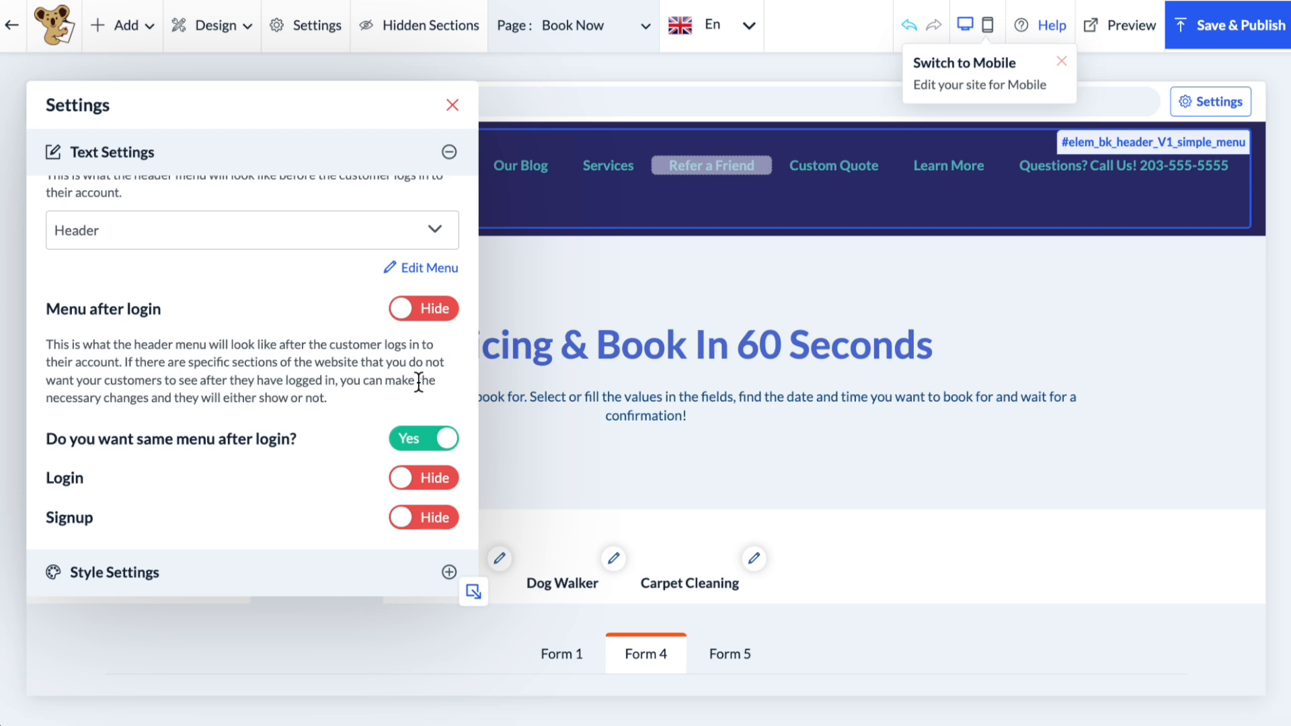
Try showing Login and Signup in the header menu, set both back to Hide, and close the settings.
{"action": "left_click", "coordinate": [440, 487]}
{"action": "left_click", "coordinate": [433, 523]}
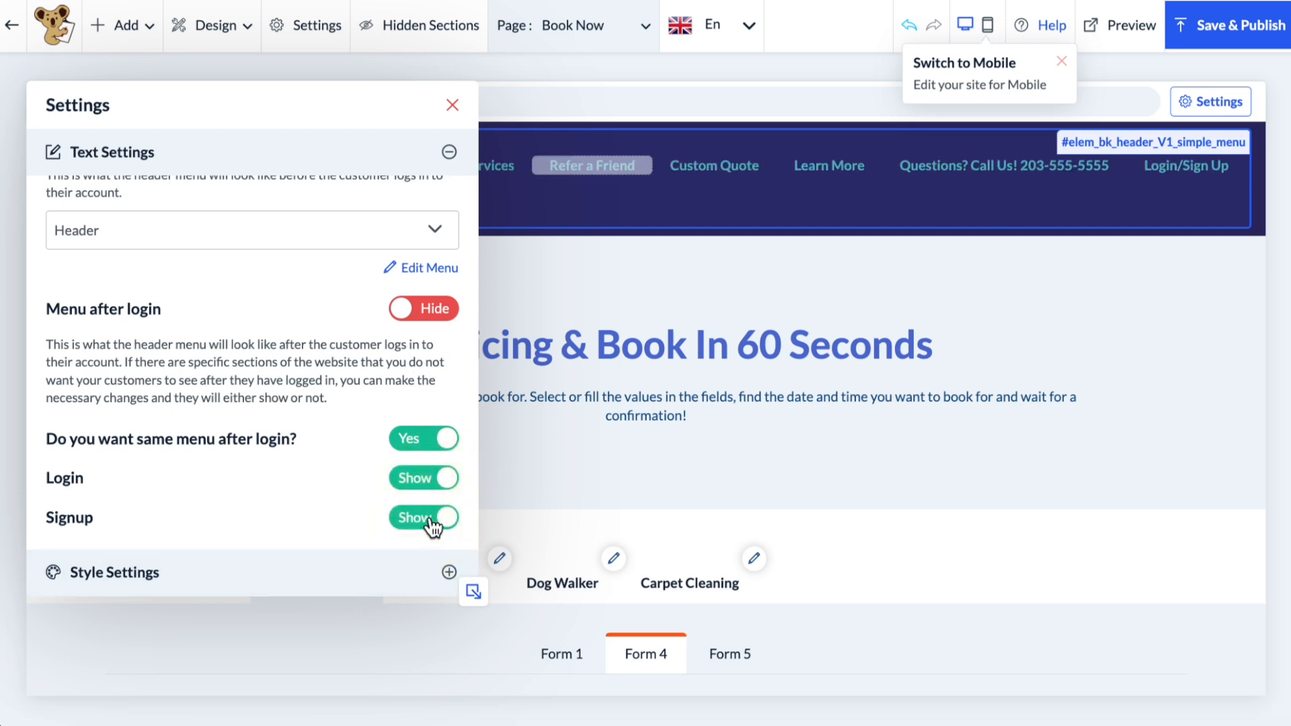
{"action": "left_click", "coordinate": [442, 481]}
{"action": "left_click", "coordinate": [432, 528]}
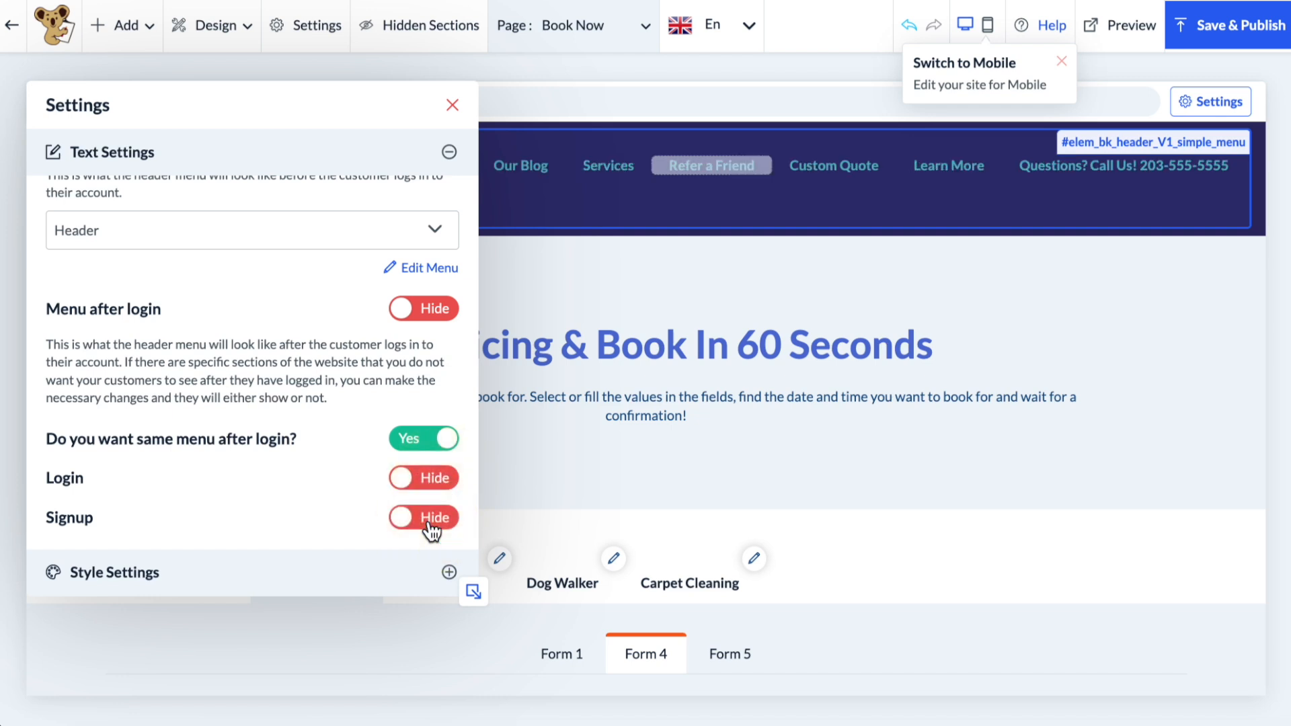
{"action": "left_click", "coordinate": [452, 105]}
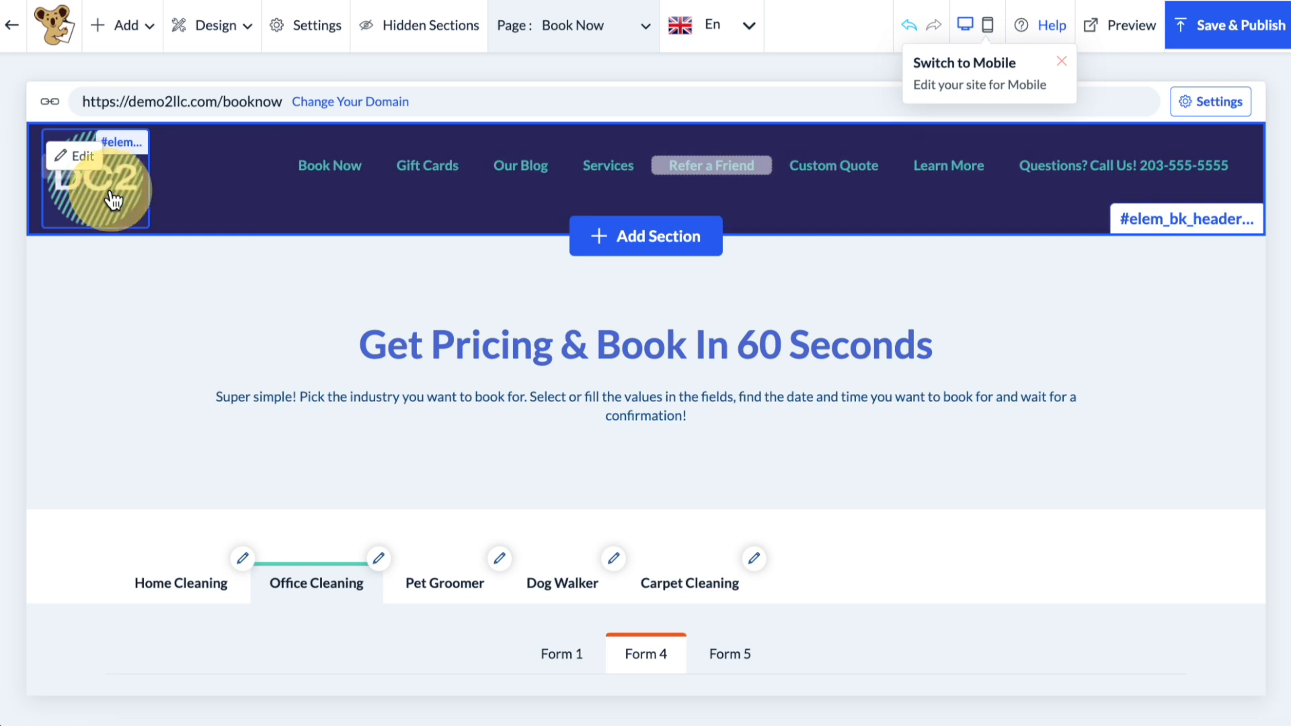
Review the header logo's image, opacity, width, link and padding settings, and close them.
{"action": "left_click", "coordinate": [59, 144]}
{"action": "left_click", "coordinate": [64, 145]}
{"action": "mouse_move", "coordinate": [303, 361]}
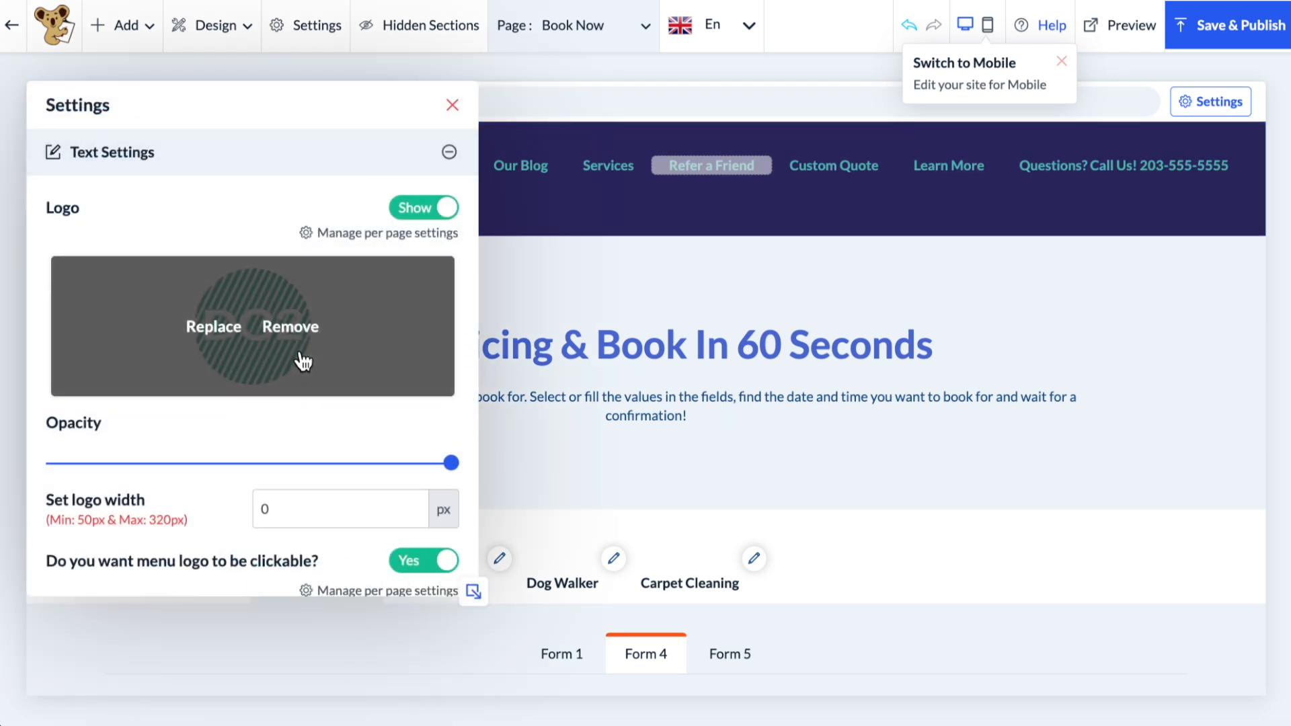
{"action": "scroll", "coordinate": [302, 361], "scroll_direction": "down", "scroll_amount": 3}
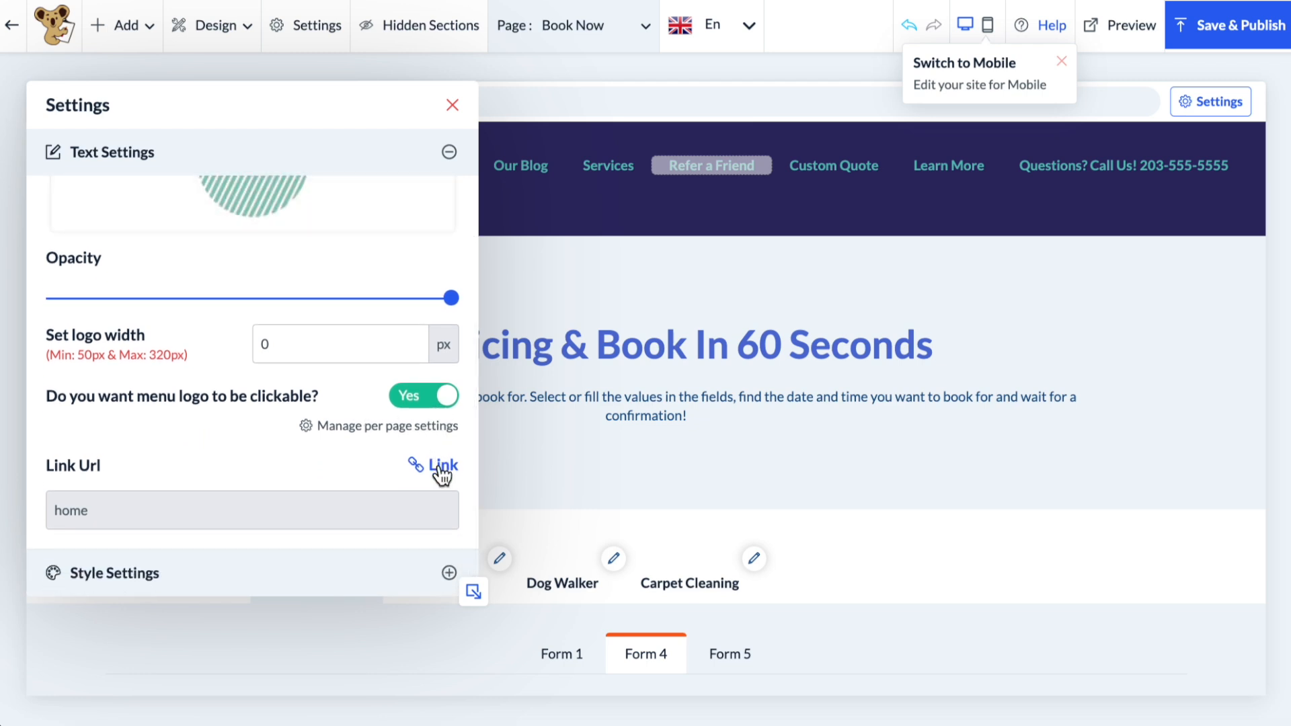
{"action": "left_click", "coordinate": [436, 568]}
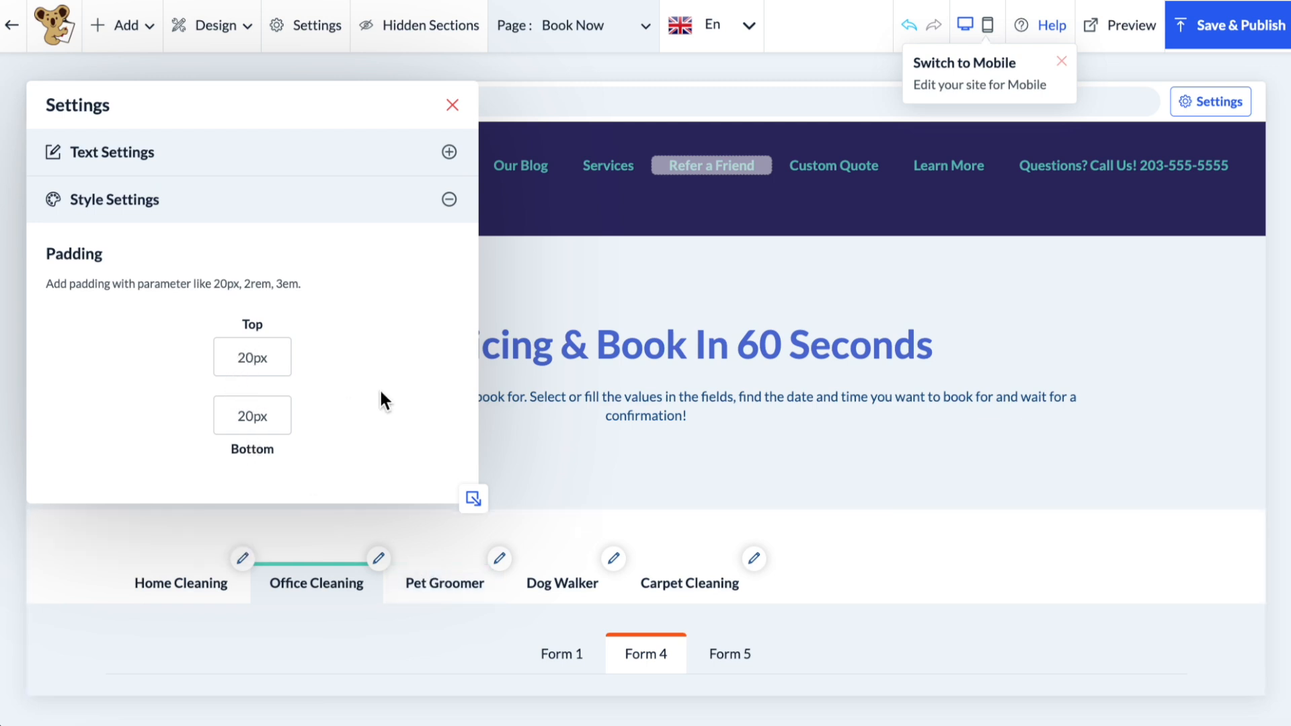
{"action": "left_click", "coordinate": [452, 105]}
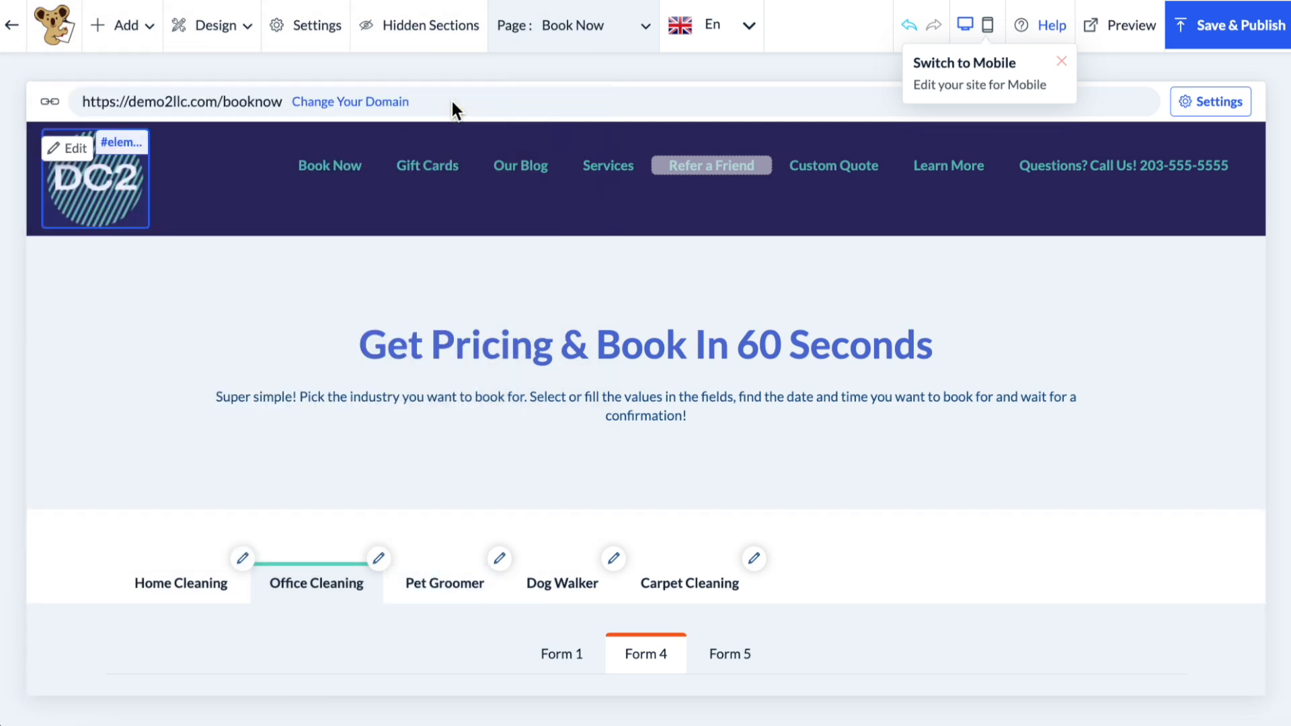
Switch to the Get Quote page and look through its feedback form, live reviews and popular questions.
{"action": "left_click", "coordinate": [555, 37]}
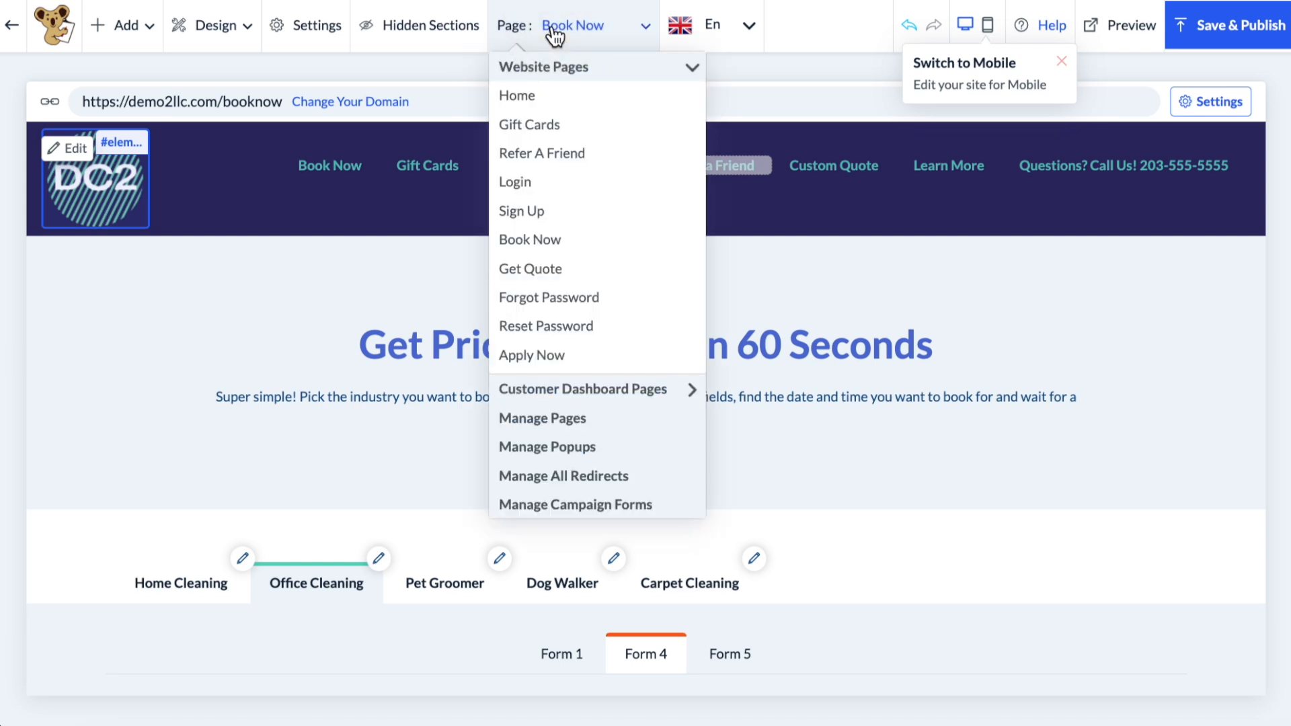
{"action": "left_click", "coordinate": [537, 268]}
{"action": "scroll", "coordinate": [541, 271], "scroll_direction": "down", "scroll_amount": 2}
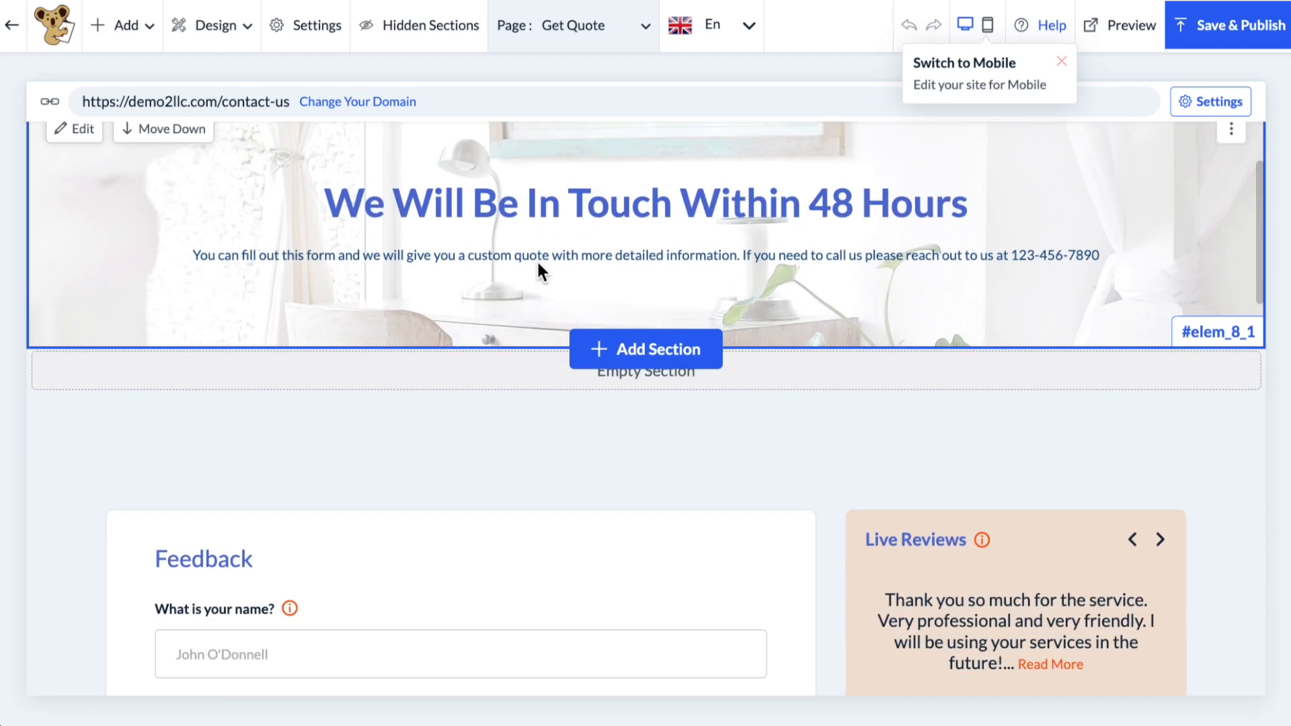
{"action": "scroll", "coordinate": [538, 265], "scroll_direction": "down", "scroll_amount": 4}
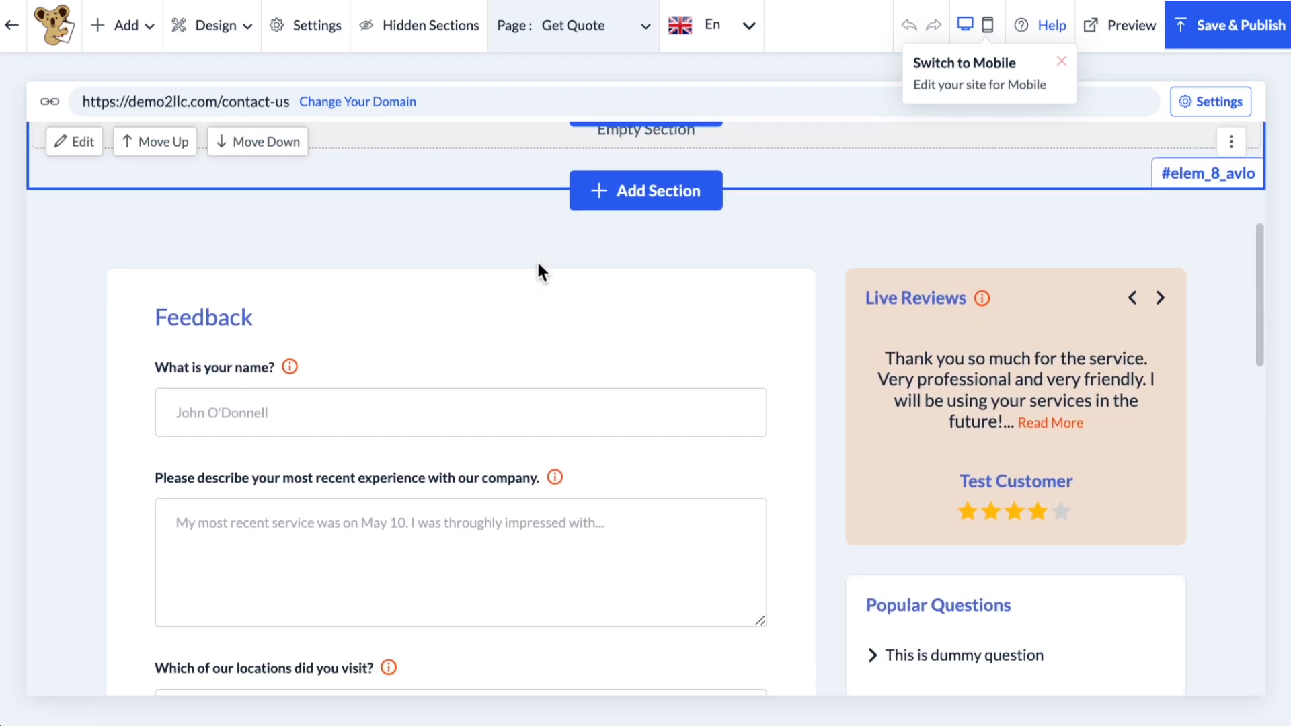
{"action": "scroll", "coordinate": [537, 269], "scroll_direction": "down", "scroll_amount": 4}
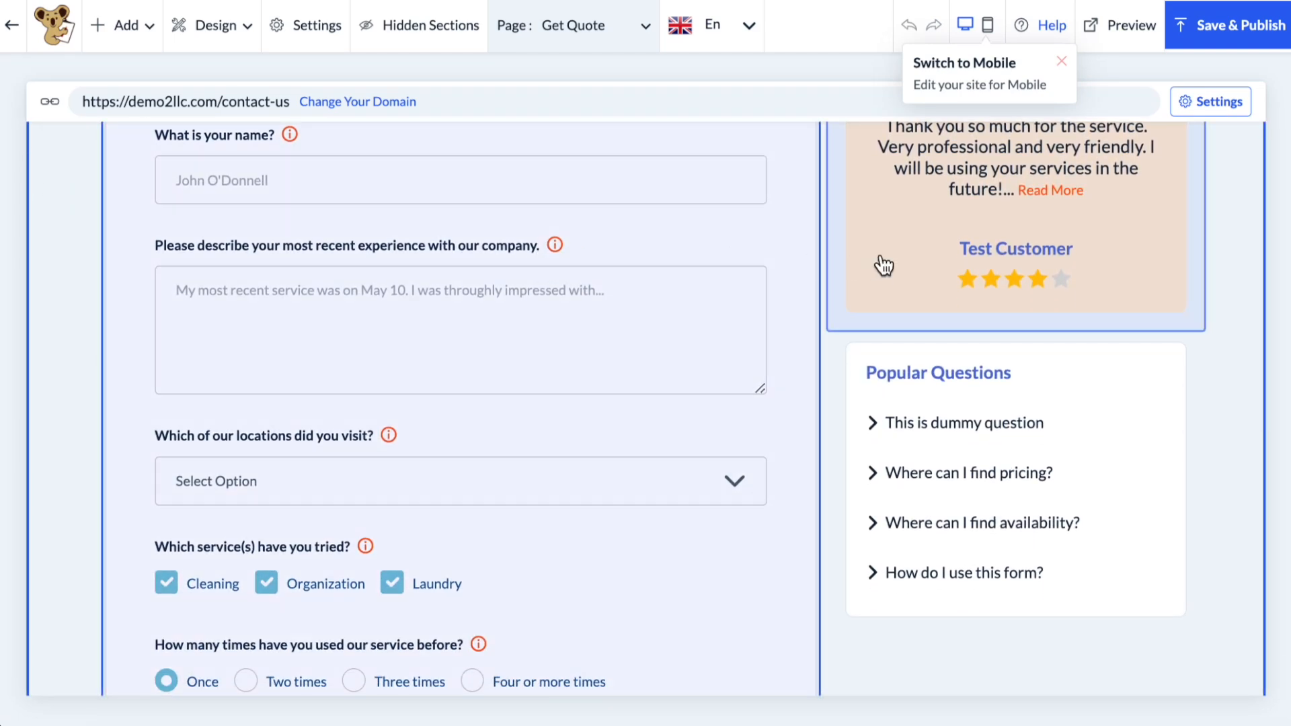
{"action": "scroll", "coordinate": [708, 296], "scroll_direction": "up", "scroll_amount": 5}
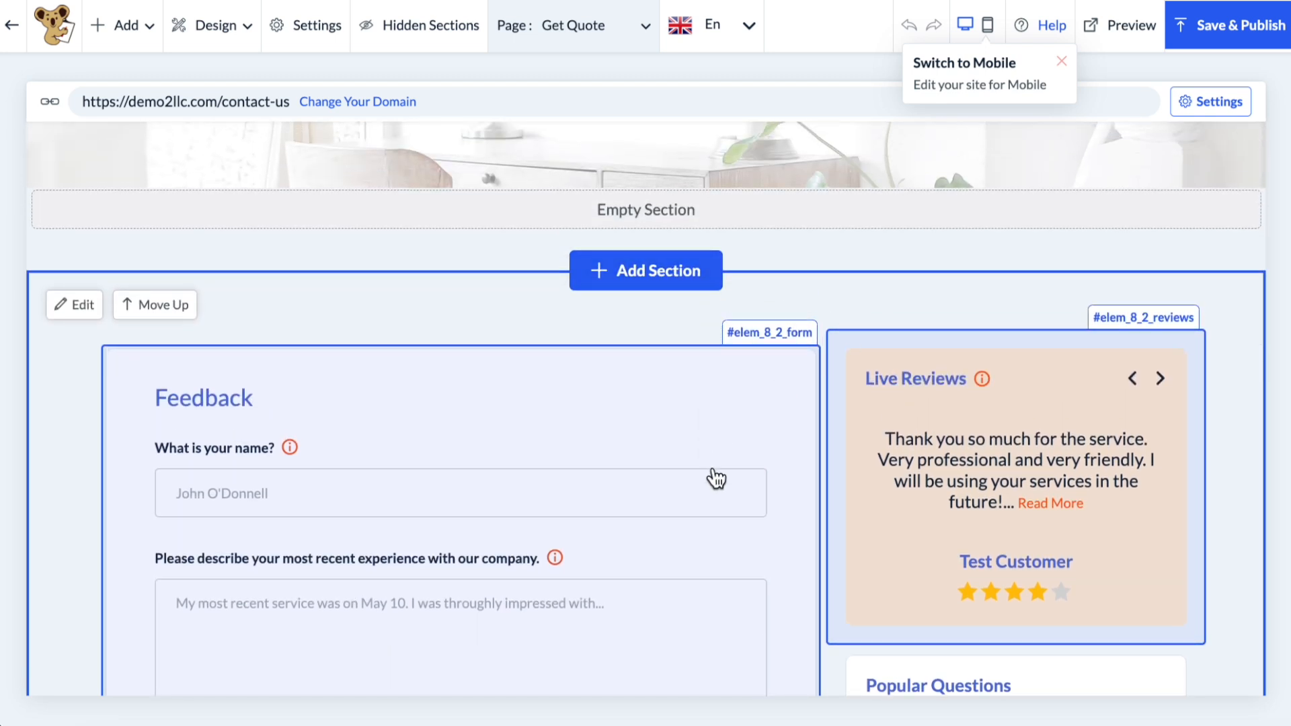
Look through the Get Quote page's feedback form down to the Submit button and return to the header.
{"action": "scroll", "coordinate": [716, 479], "scroll_direction": "down", "scroll_amount": 5}
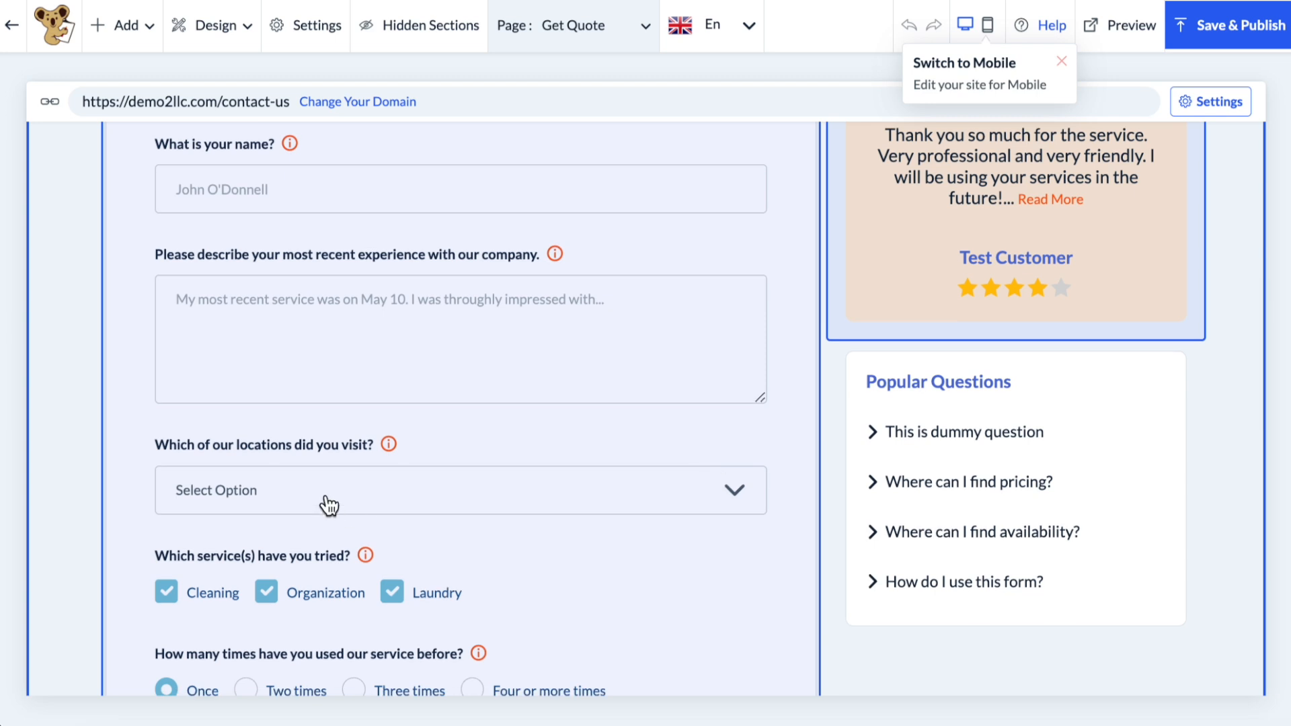
{"action": "scroll", "coordinate": [329, 506], "scroll_direction": "down", "scroll_amount": 3}
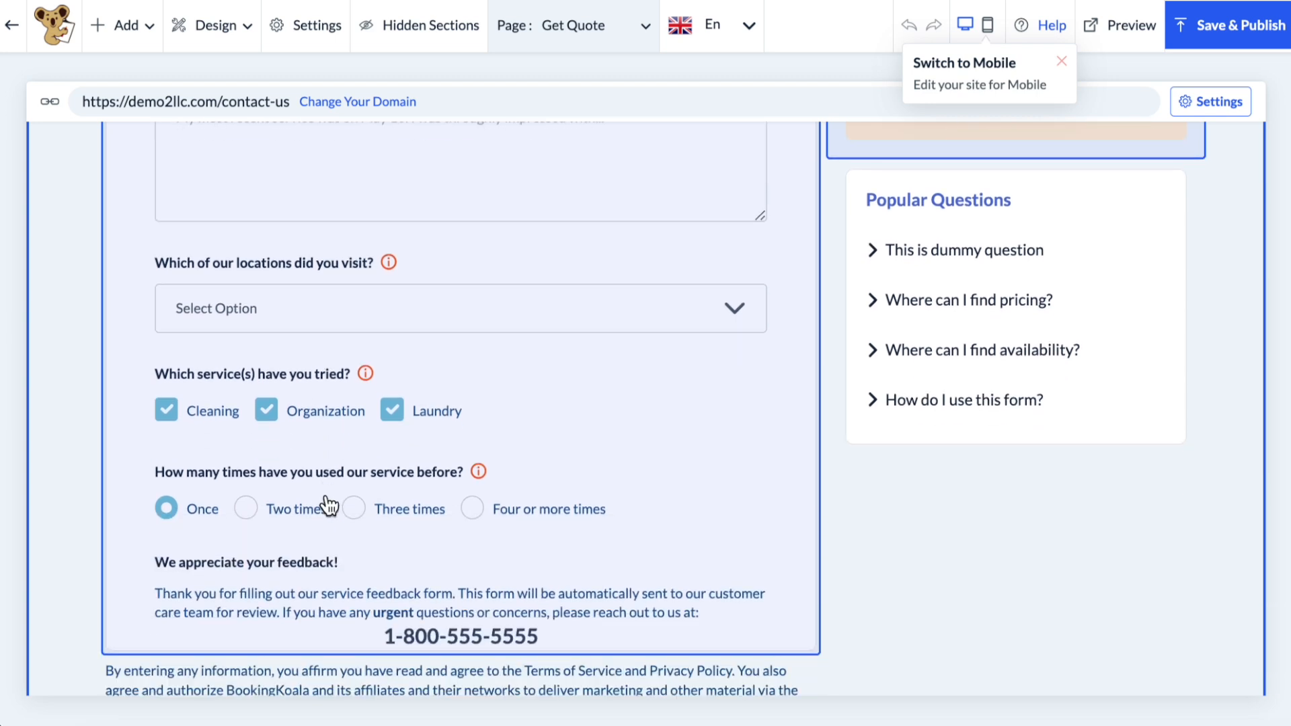
{"action": "scroll", "coordinate": [329, 505], "scroll_direction": "down", "scroll_amount": 1}
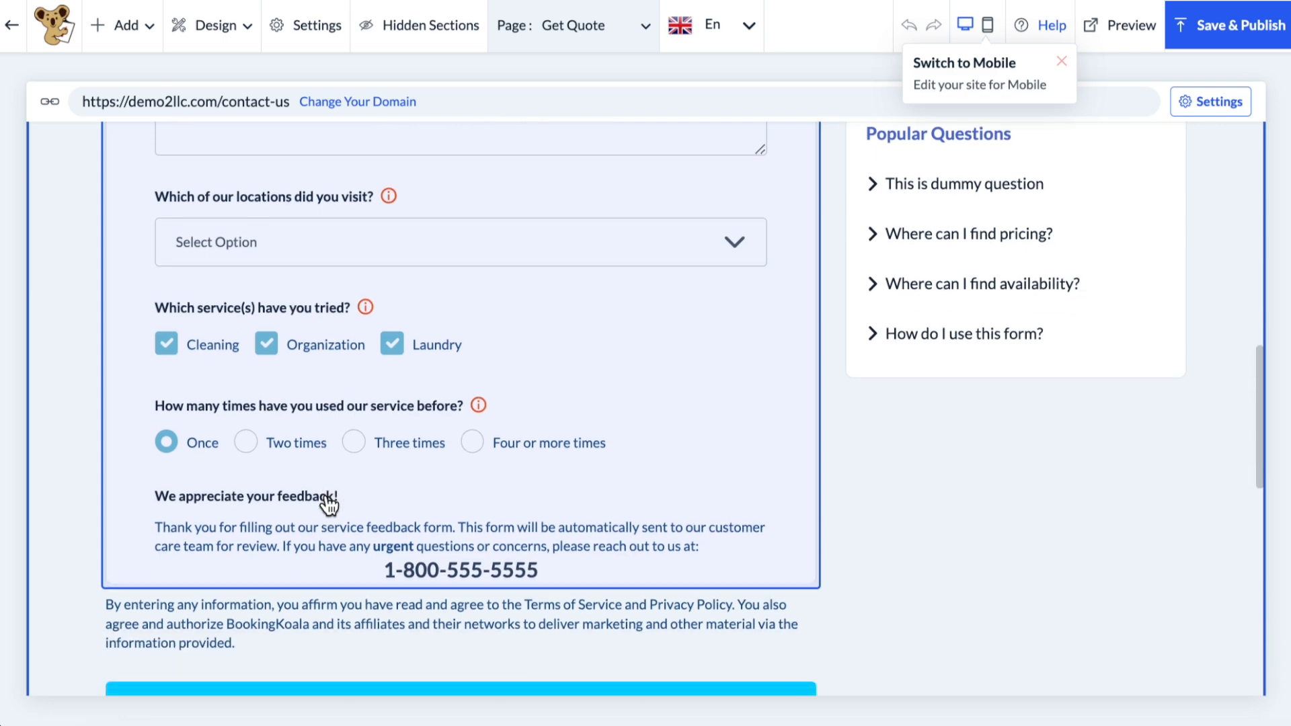
{"action": "scroll", "coordinate": [311, 526], "scroll_direction": "down", "scroll_amount": 2}
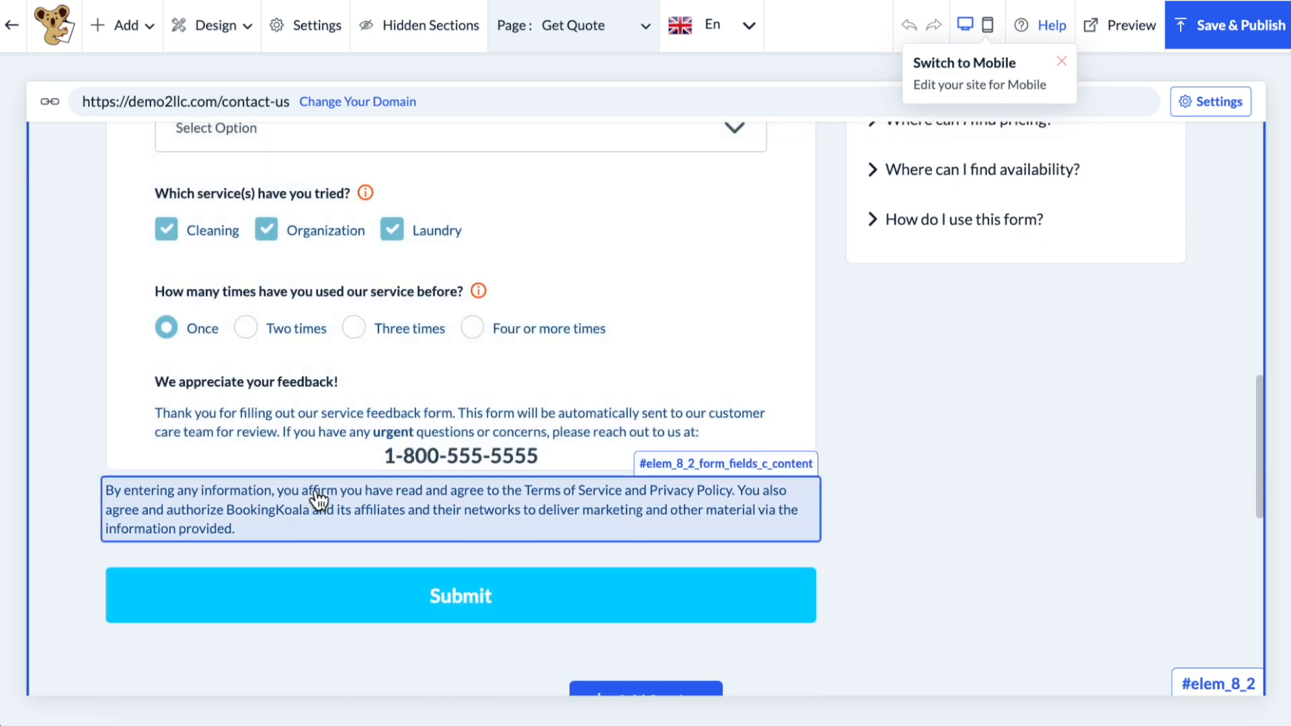
{"action": "scroll", "coordinate": [318, 497], "scroll_direction": "down", "scroll_amount": 1}
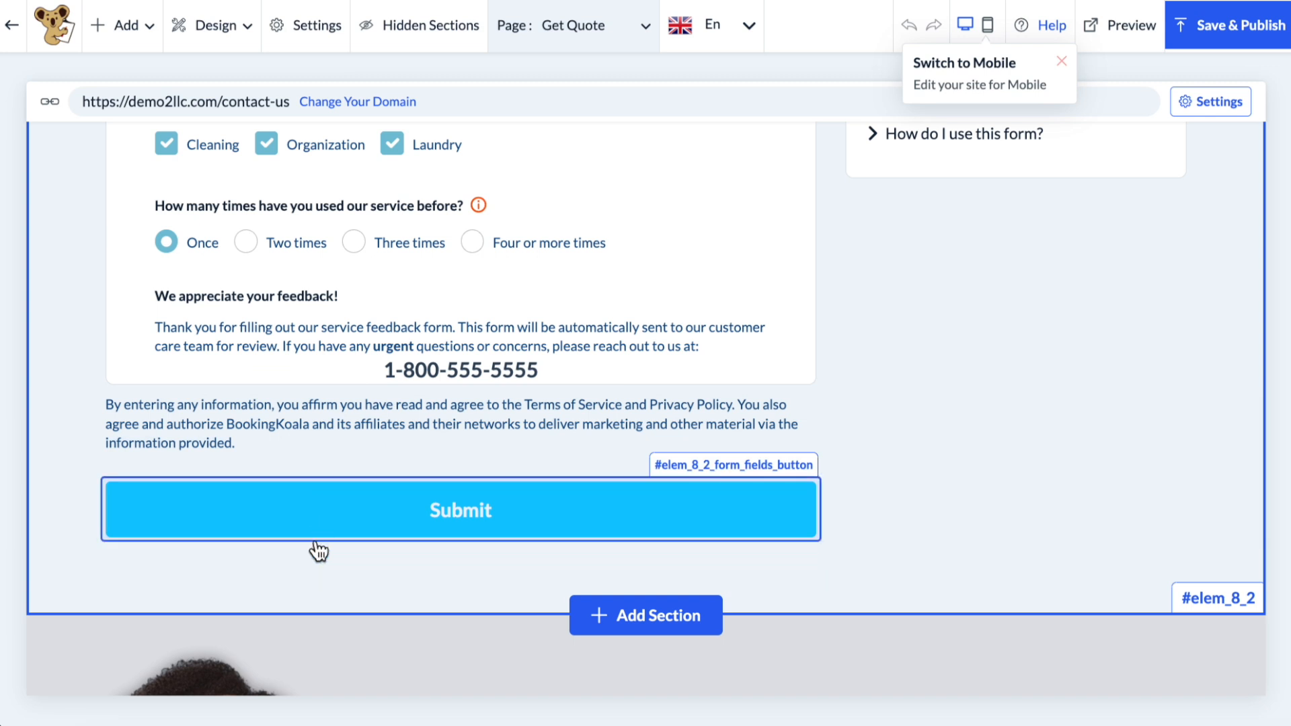
{"action": "scroll", "coordinate": [318, 551], "scroll_direction": "up", "scroll_amount": 15}
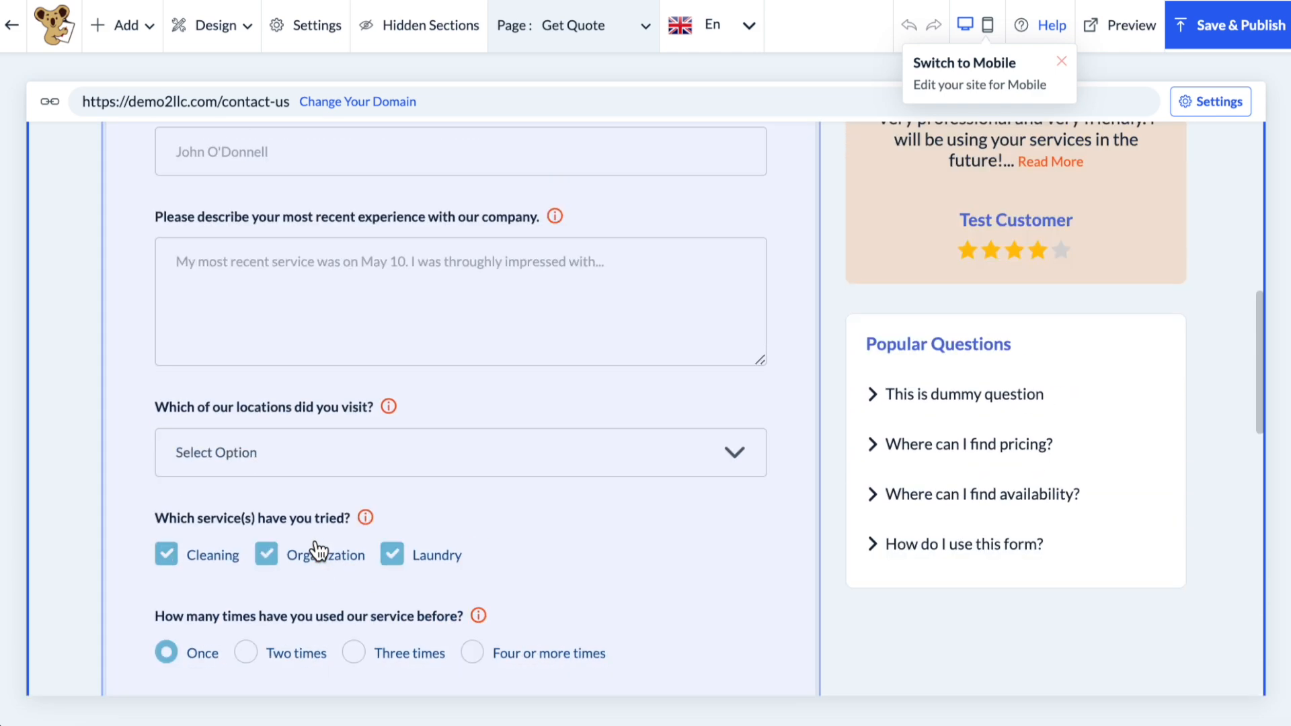
{"action": "scroll", "coordinate": [316, 541], "scroll_direction": "up", "scroll_amount": 3}
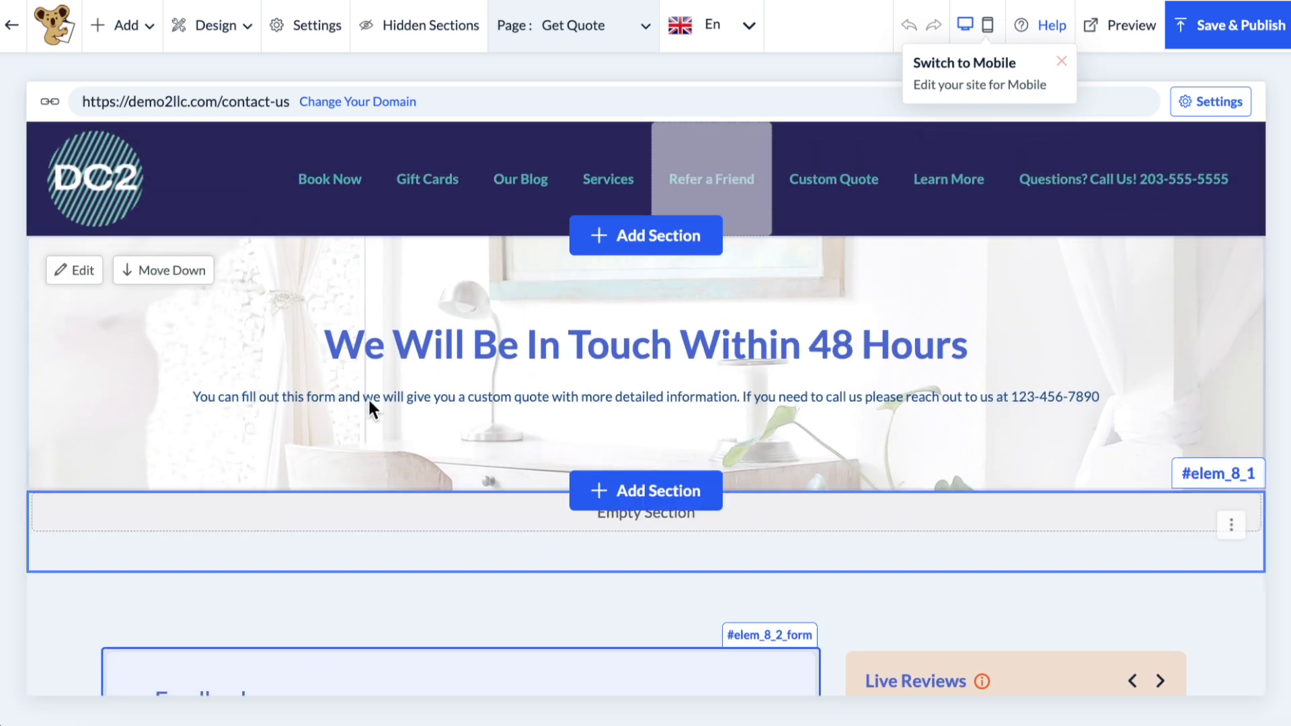
Browse the full list of website pages and open the page manager.
{"action": "left_click", "coordinate": [565, 30]}
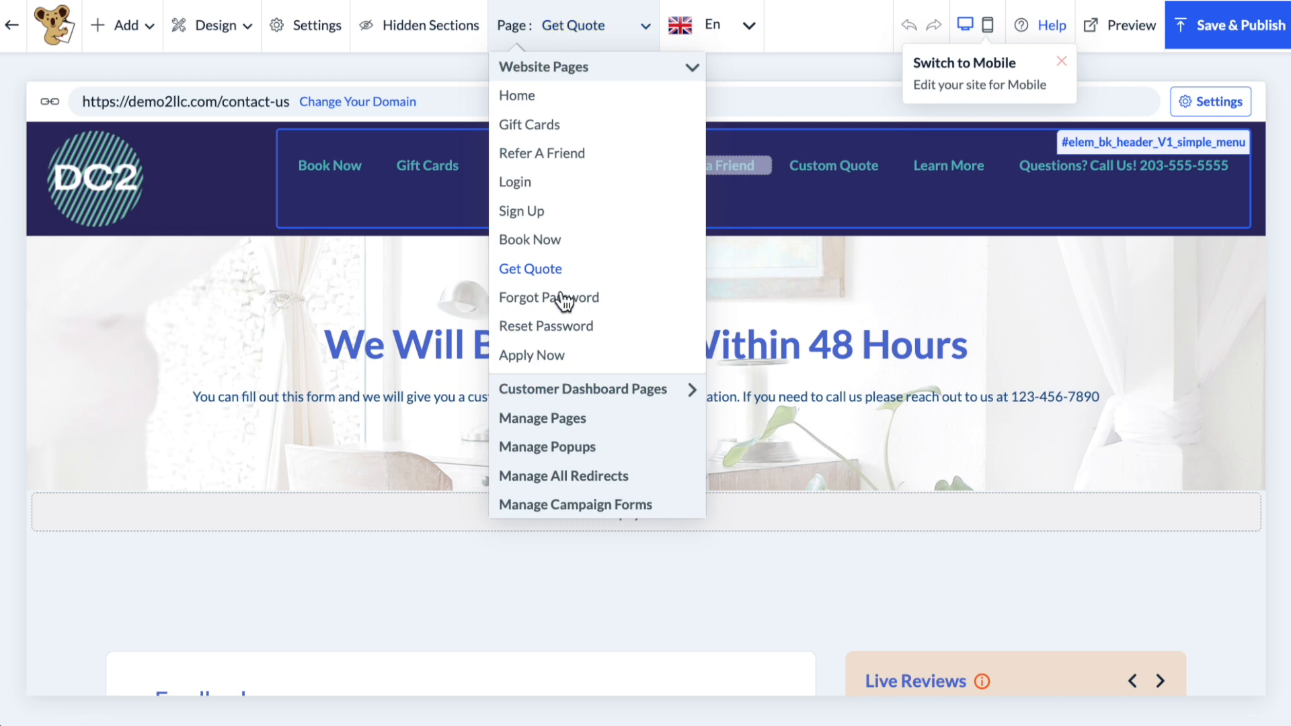
{"action": "scroll", "coordinate": [570, 308], "scroll_direction": "down", "scroll_amount": 1}
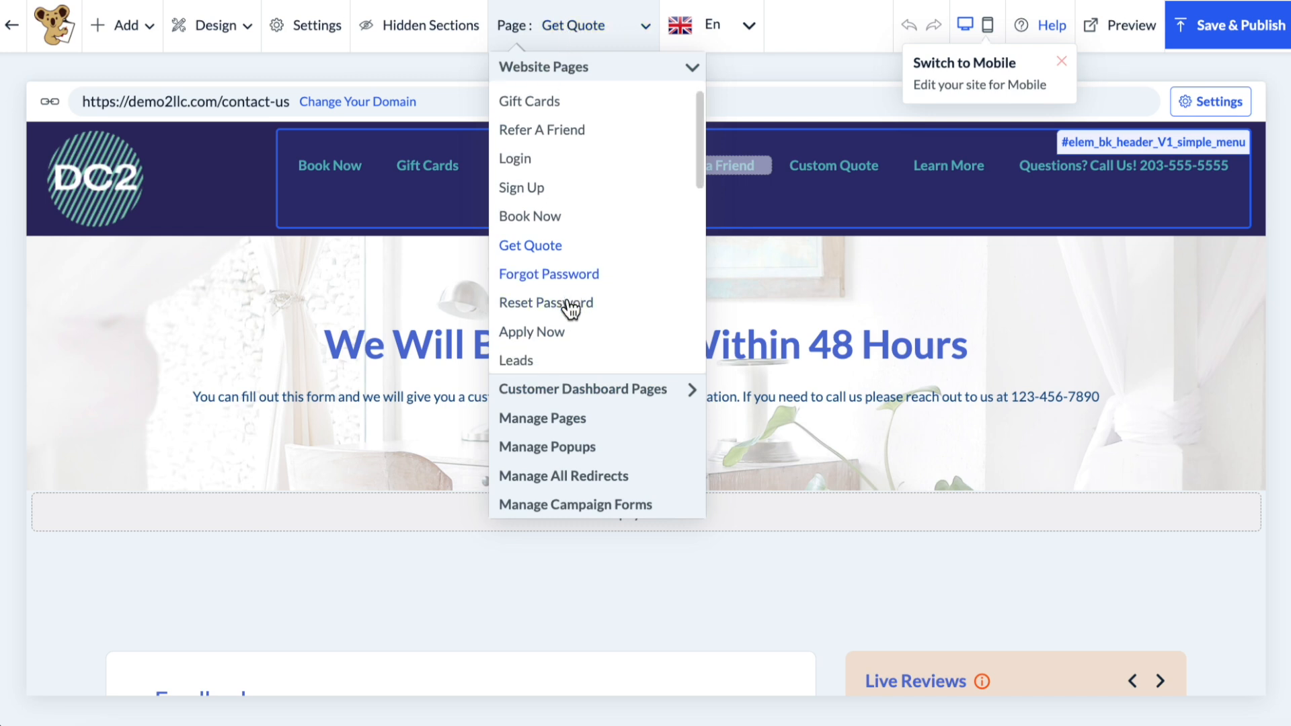
{"action": "scroll", "coordinate": [570, 309], "scroll_direction": "down", "scroll_amount": 2}
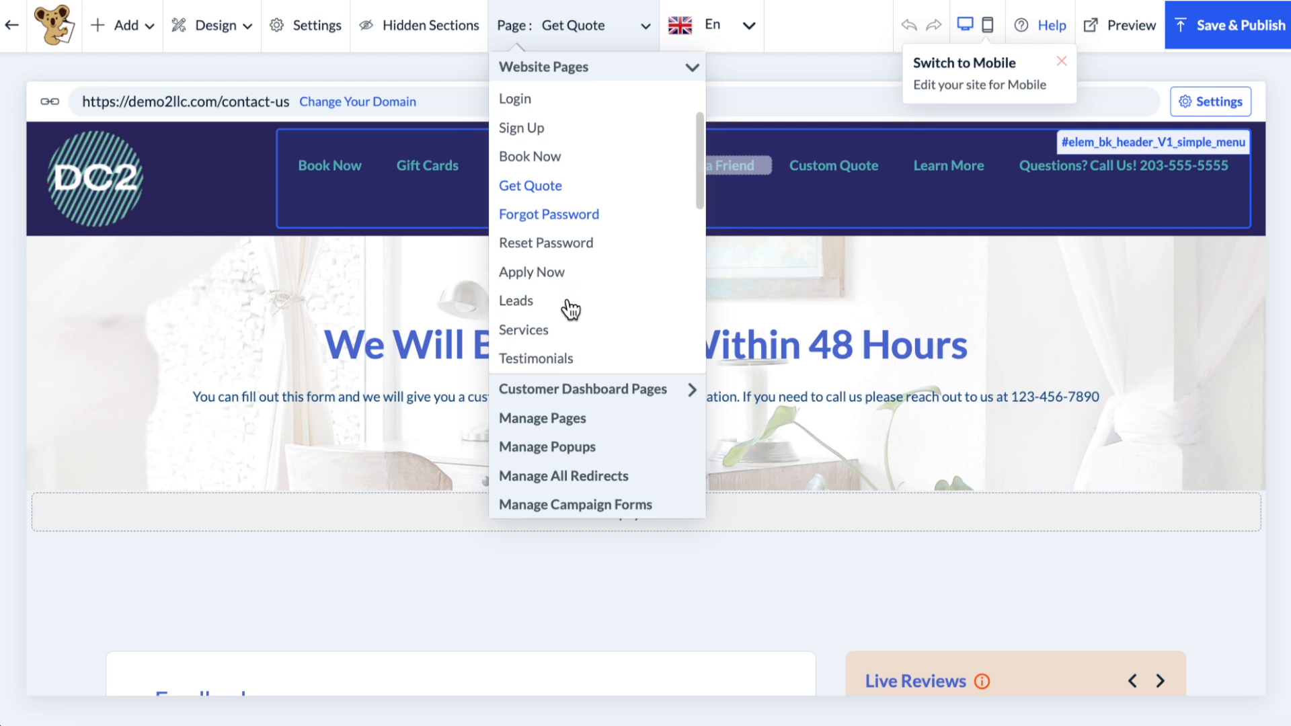
{"action": "scroll", "coordinate": [570, 309], "scroll_direction": "down", "scroll_amount": 4}
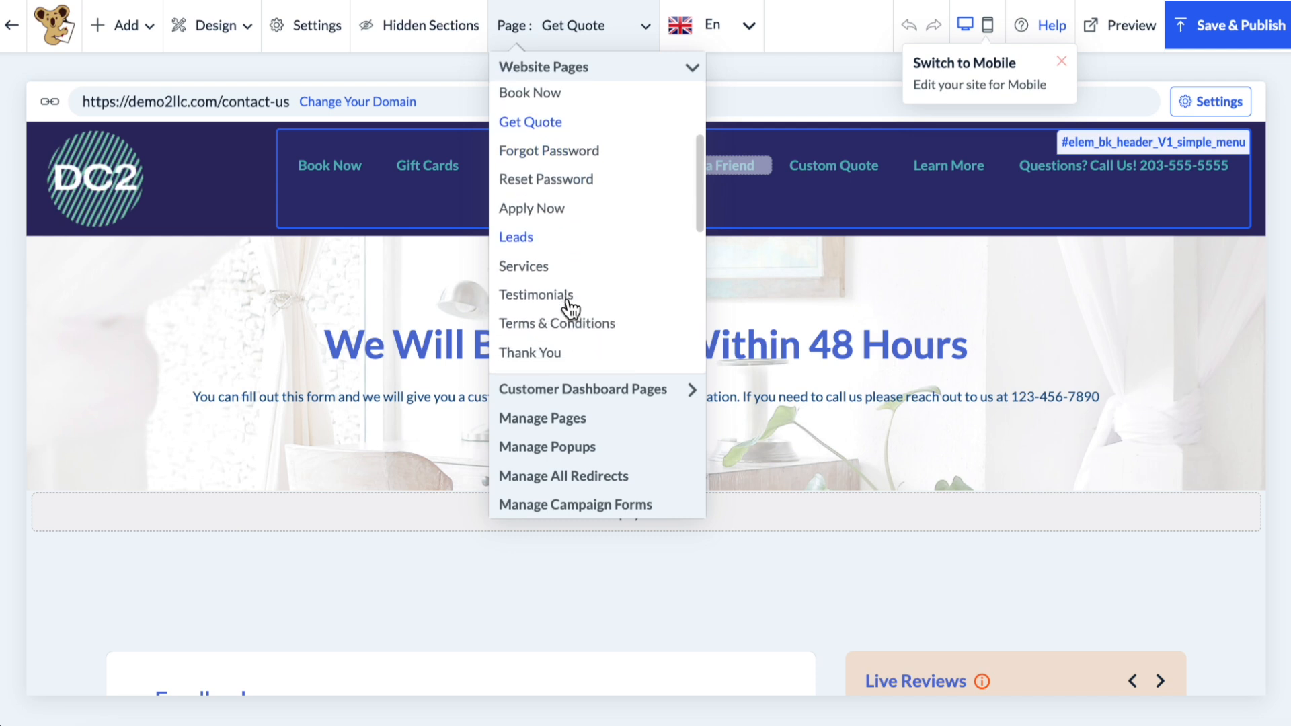
{"action": "scroll", "coordinate": [571, 309], "scroll_direction": "down", "scroll_amount": 5}
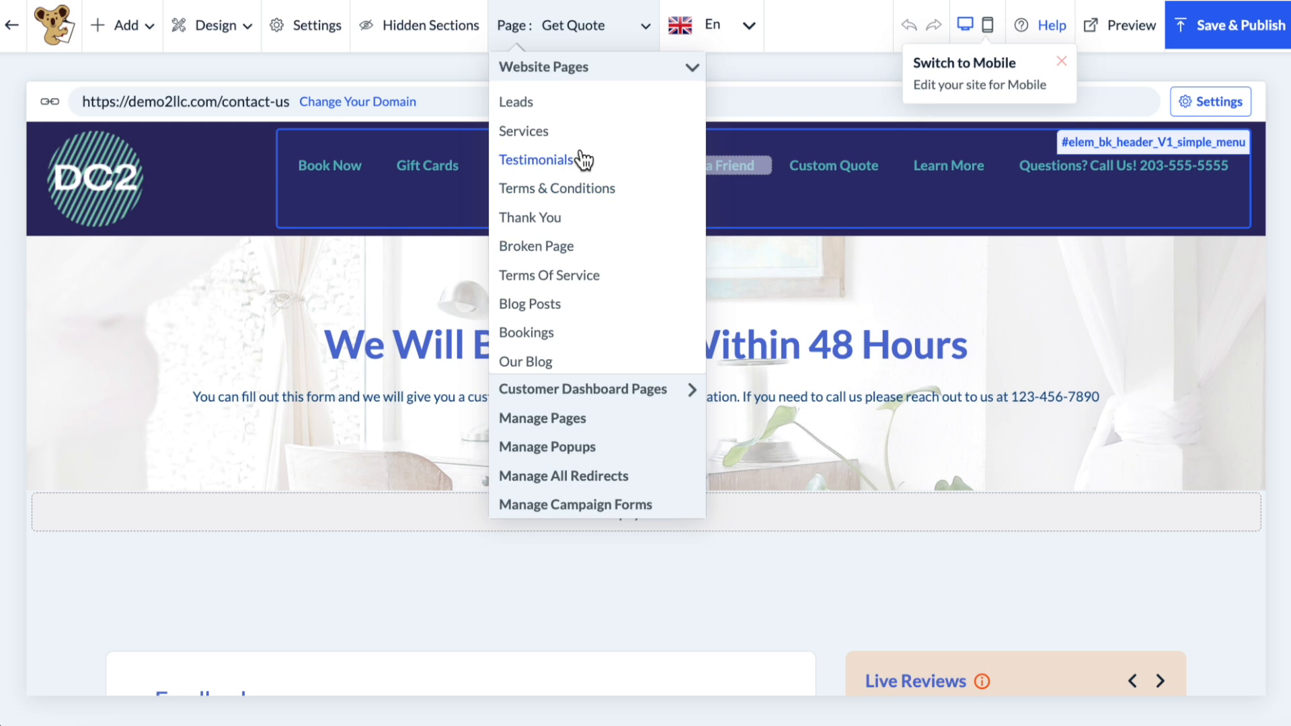
{"action": "scroll", "coordinate": [583, 160], "scroll_direction": "down", "scroll_amount": 5}
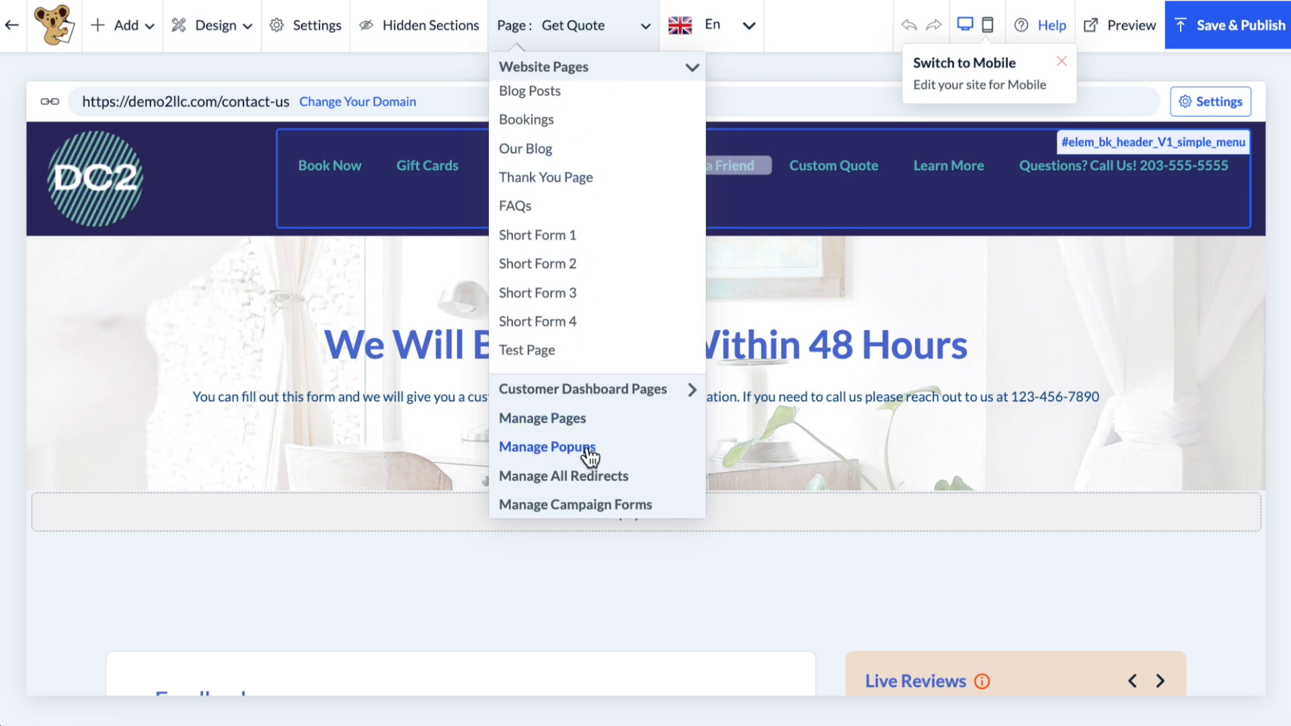
{"action": "left_click", "coordinate": [570, 421]}
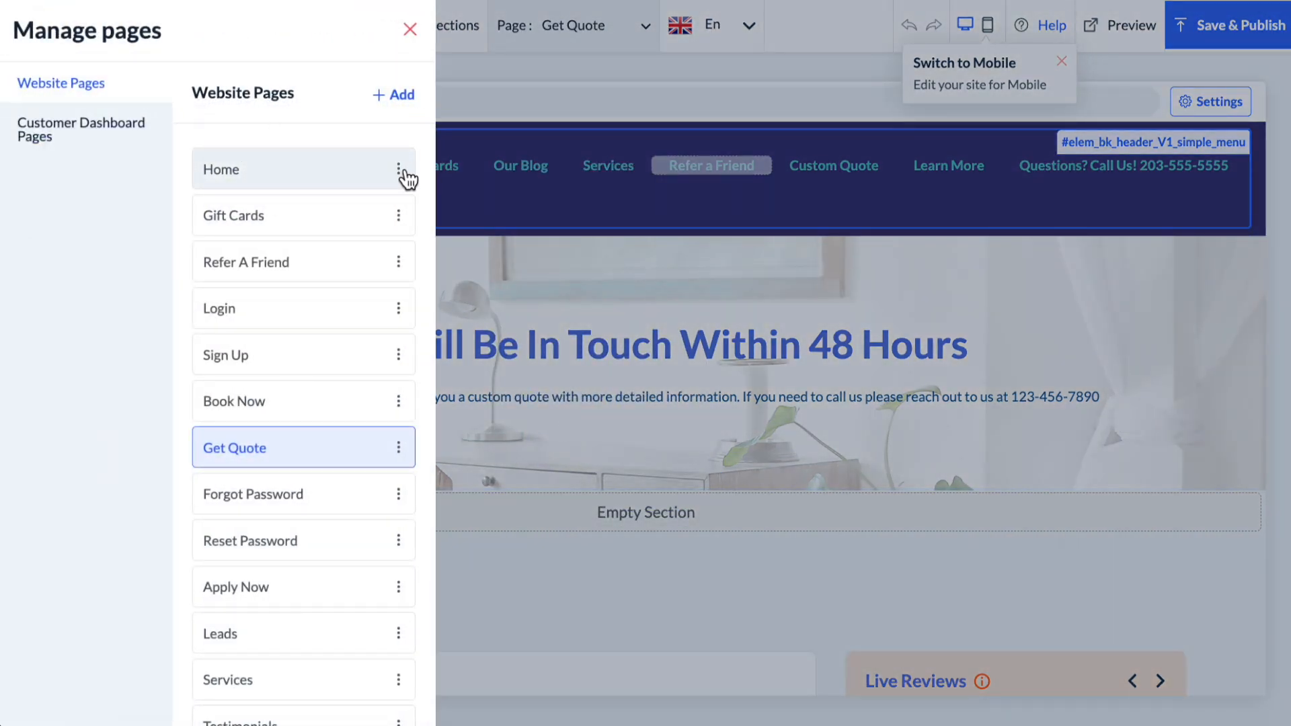
Open the Home page's settings and review its page info, layout, SEO basics and social share options.
{"action": "left_click", "coordinate": [398, 171]}
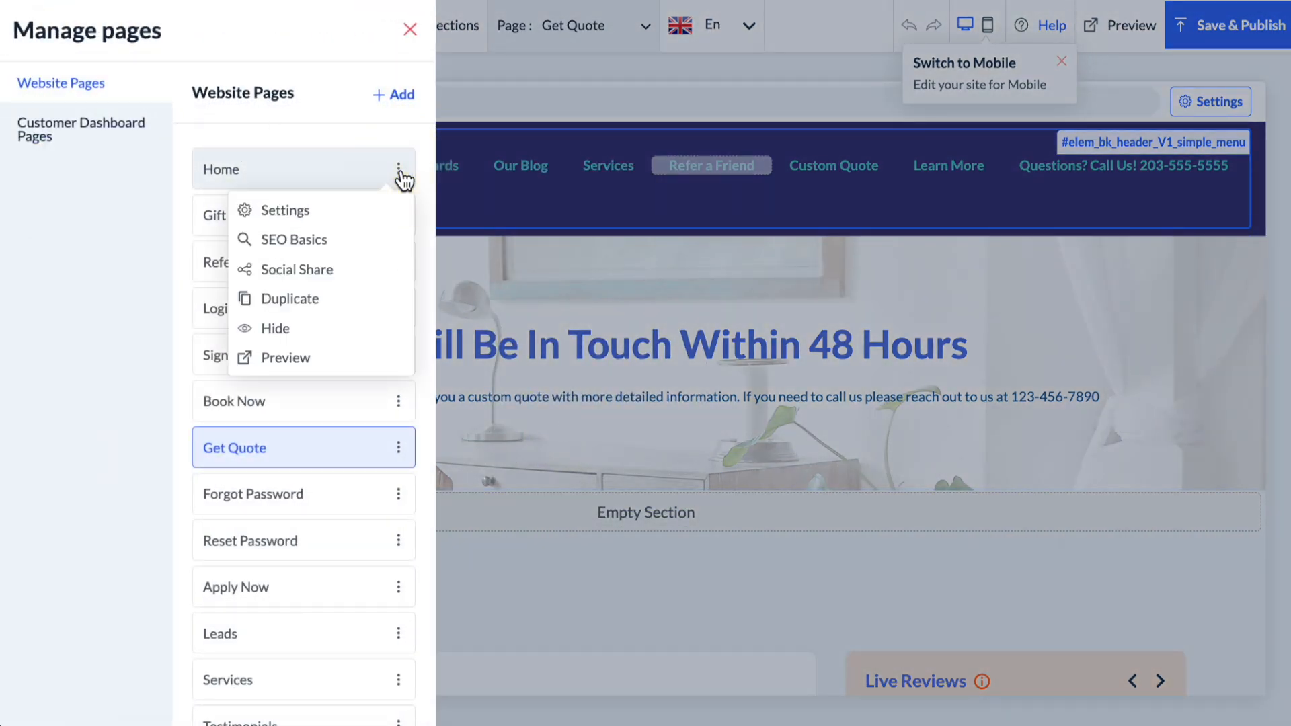
{"action": "left_click", "coordinate": [364, 215]}
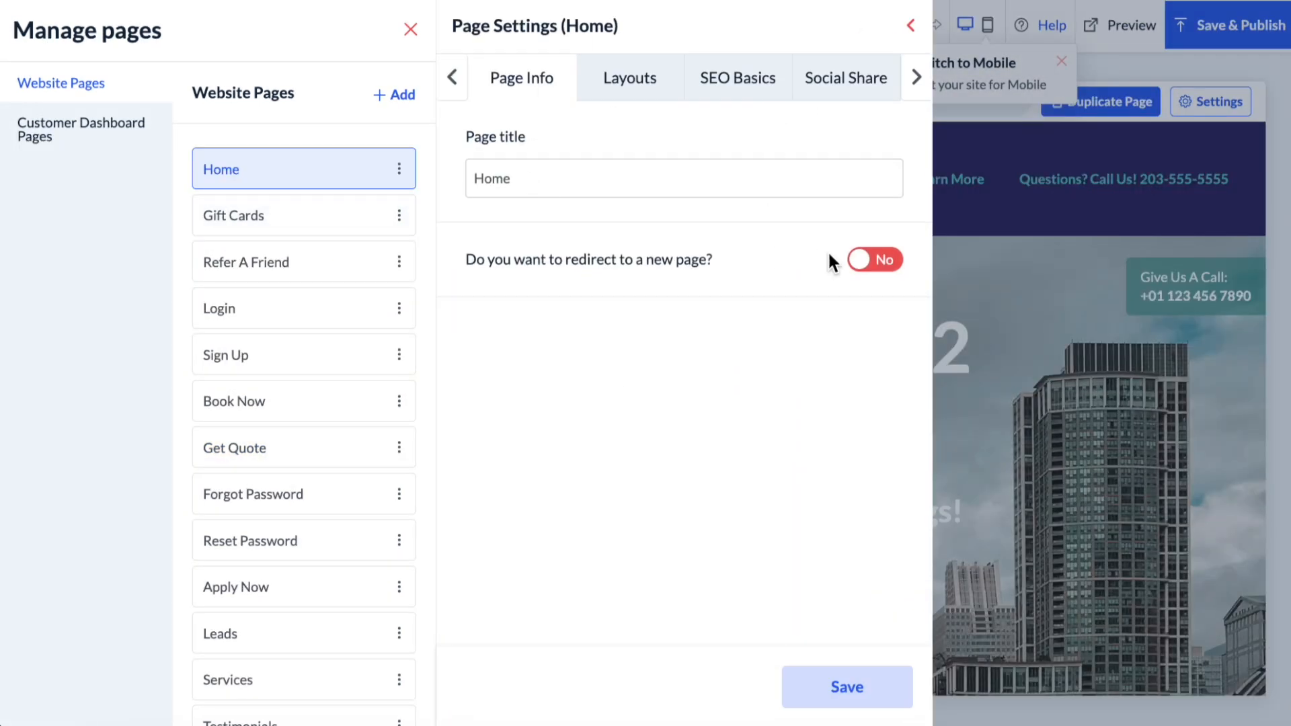
{"action": "left_click", "coordinate": [637, 81]}
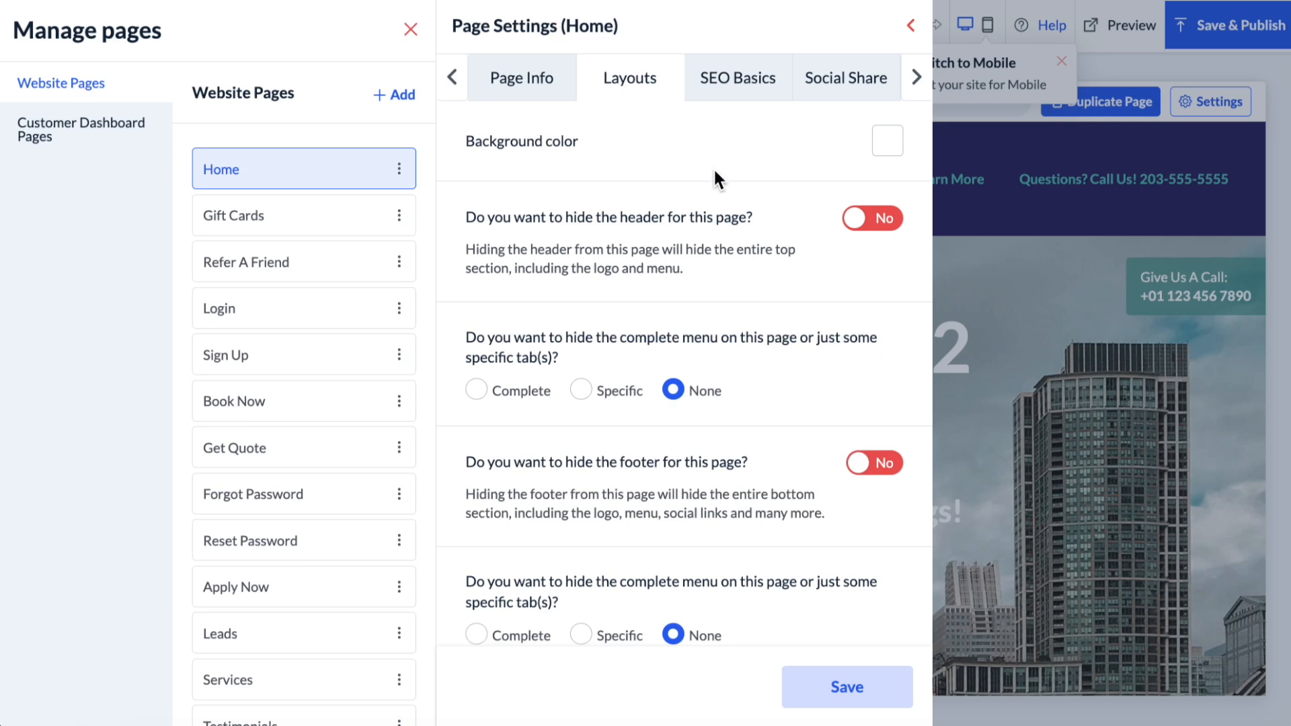
{"action": "left_click", "coordinate": [720, 89]}
{"action": "left_click", "coordinate": [814, 91]}
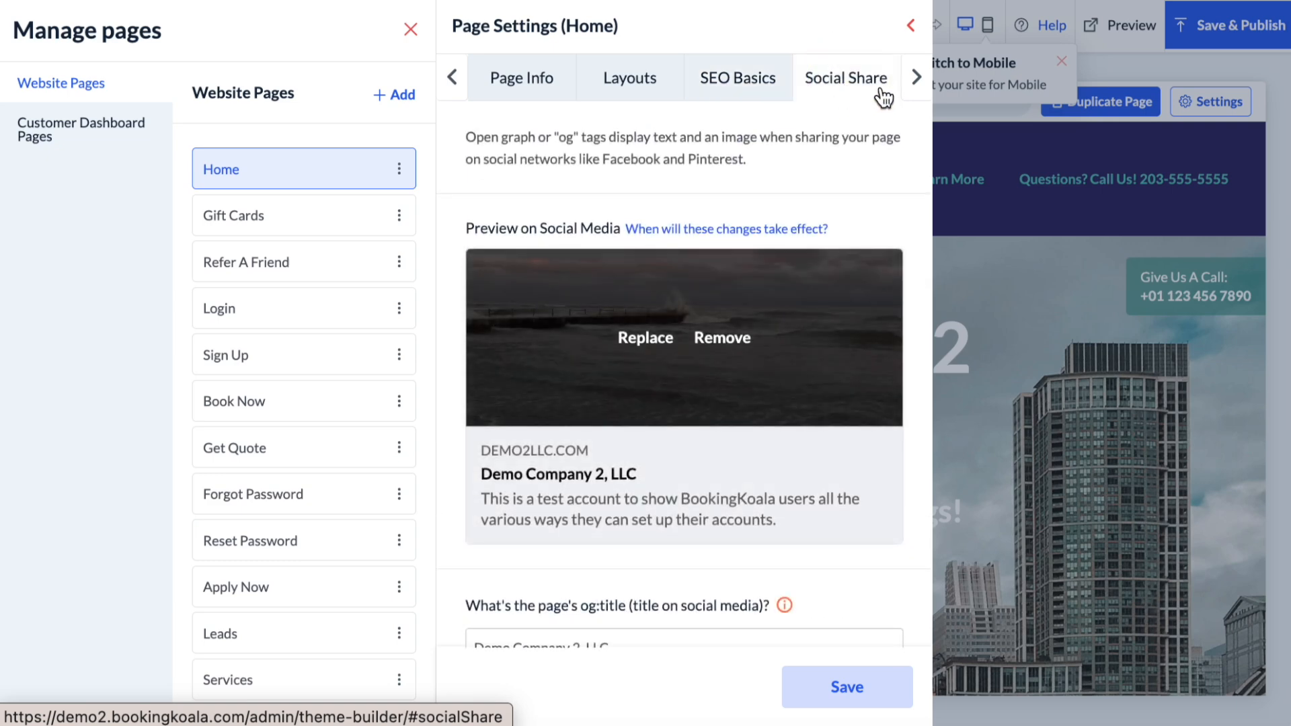
Review the Home page's Advanced and Tracking settings, and close the page manager.
{"action": "left_click", "coordinate": [915, 84]}
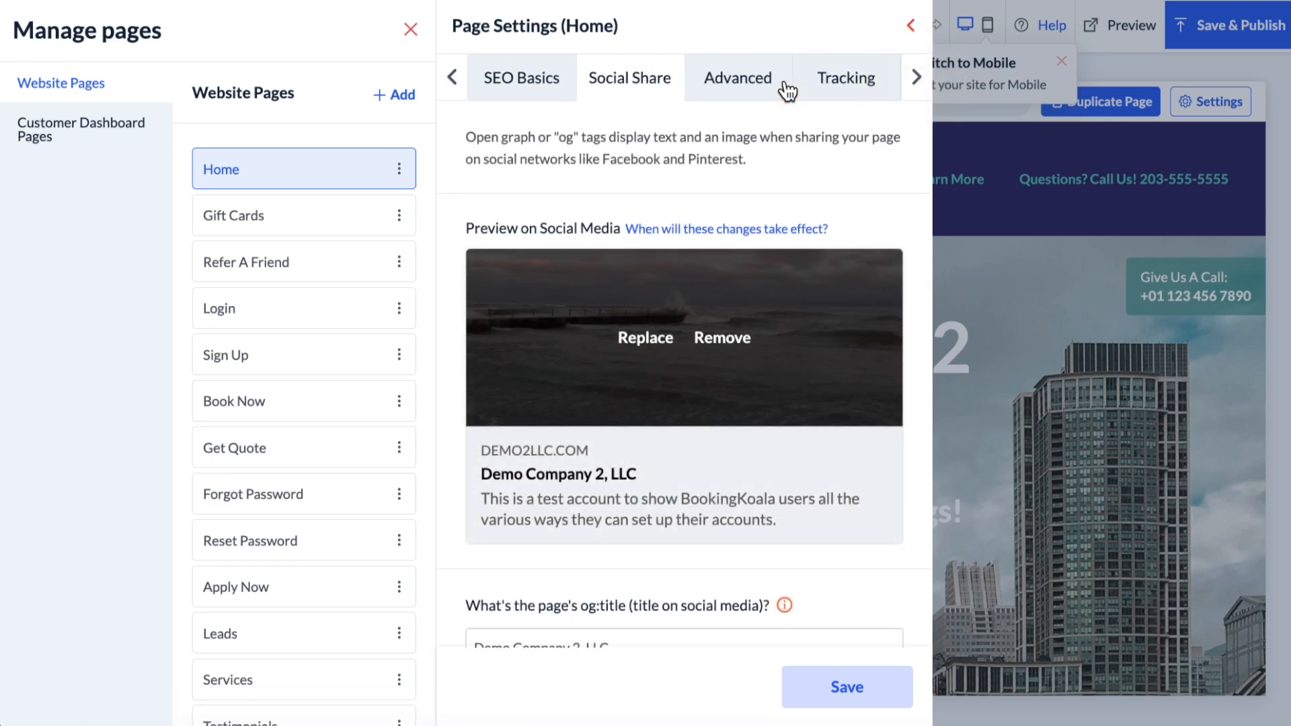
{"action": "left_click", "coordinate": [724, 80]}
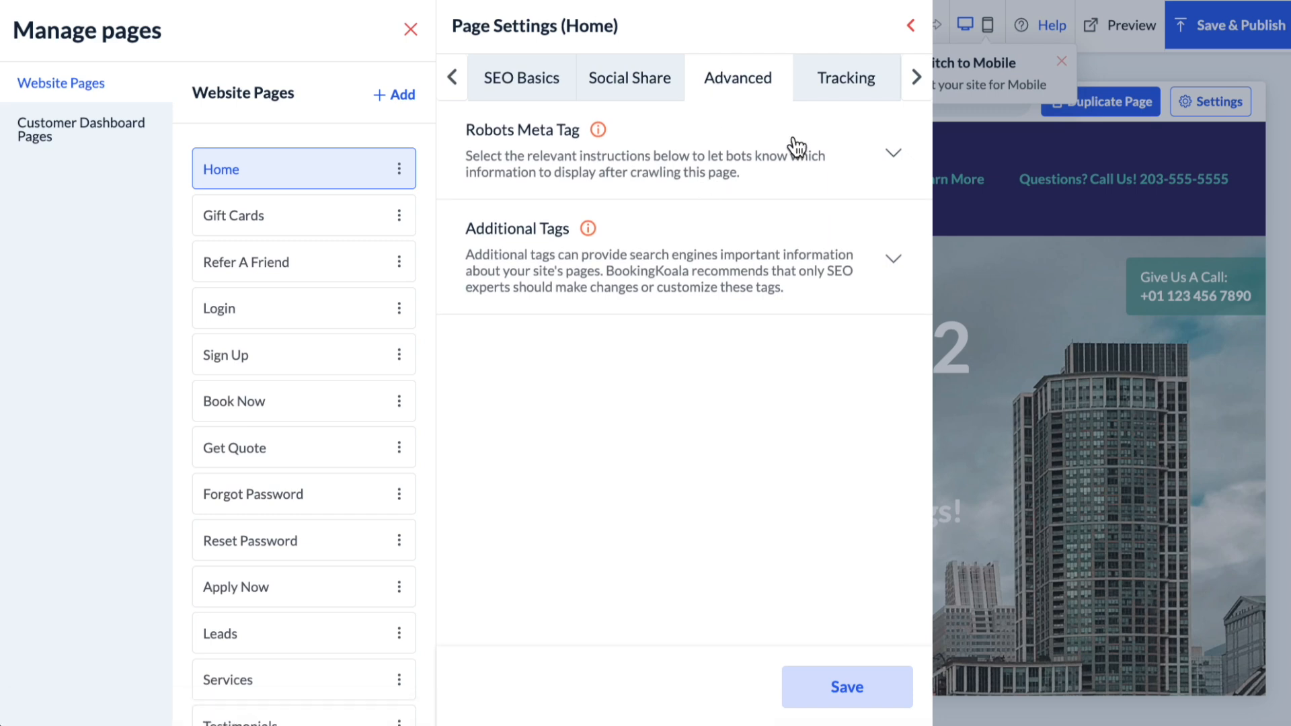
{"action": "left_click", "coordinate": [849, 98]}
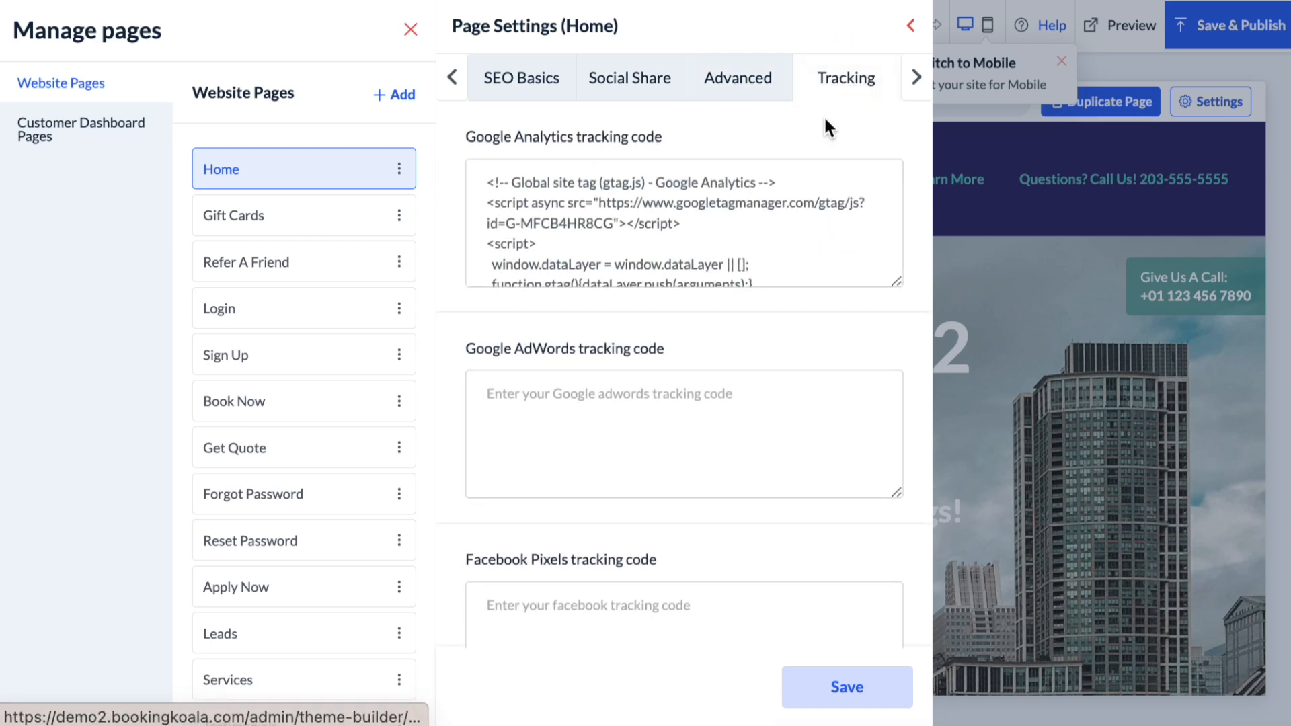
{"action": "scroll", "coordinate": [825, 120], "scroll_direction": "down", "scroll_amount": 3}
{"action": "scroll", "coordinate": [824, 118], "scroll_direction": "up", "scroll_amount": 2}
{"action": "scroll", "coordinate": [825, 118], "scroll_direction": "up", "scroll_amount": 2}
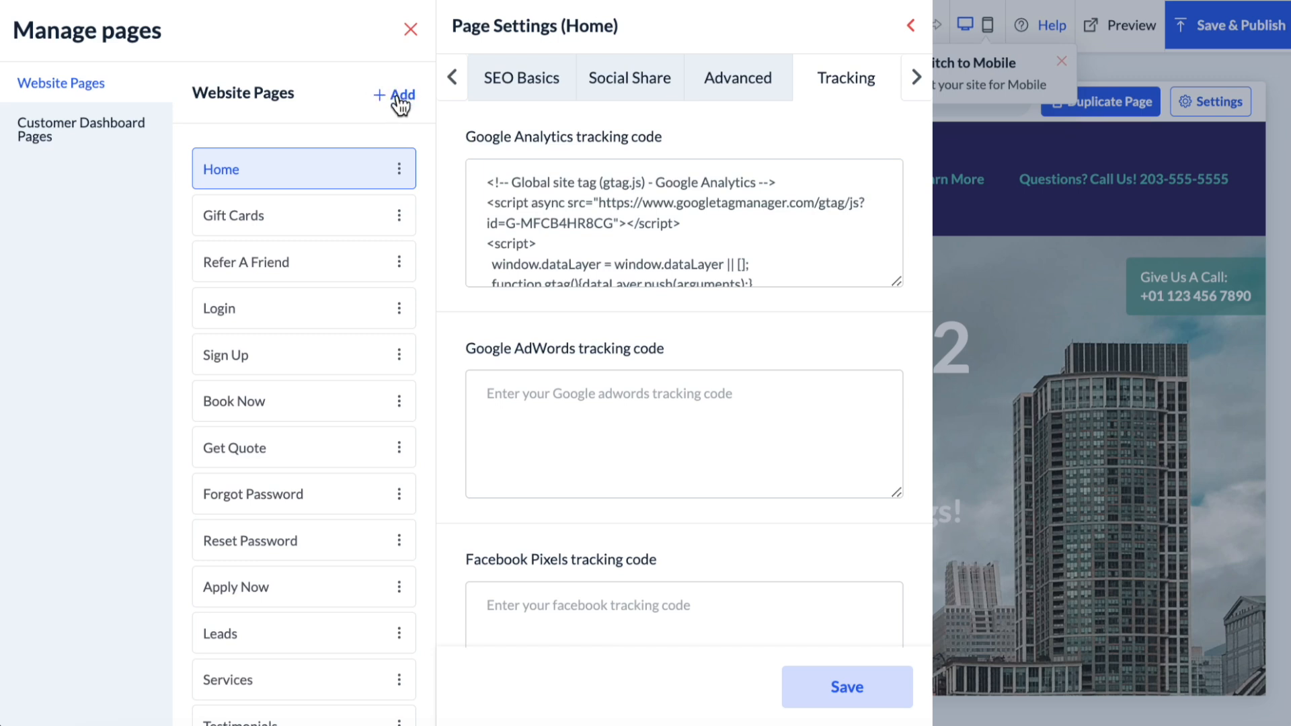
{"action": "left_click", "coordinate": [411, 31]}
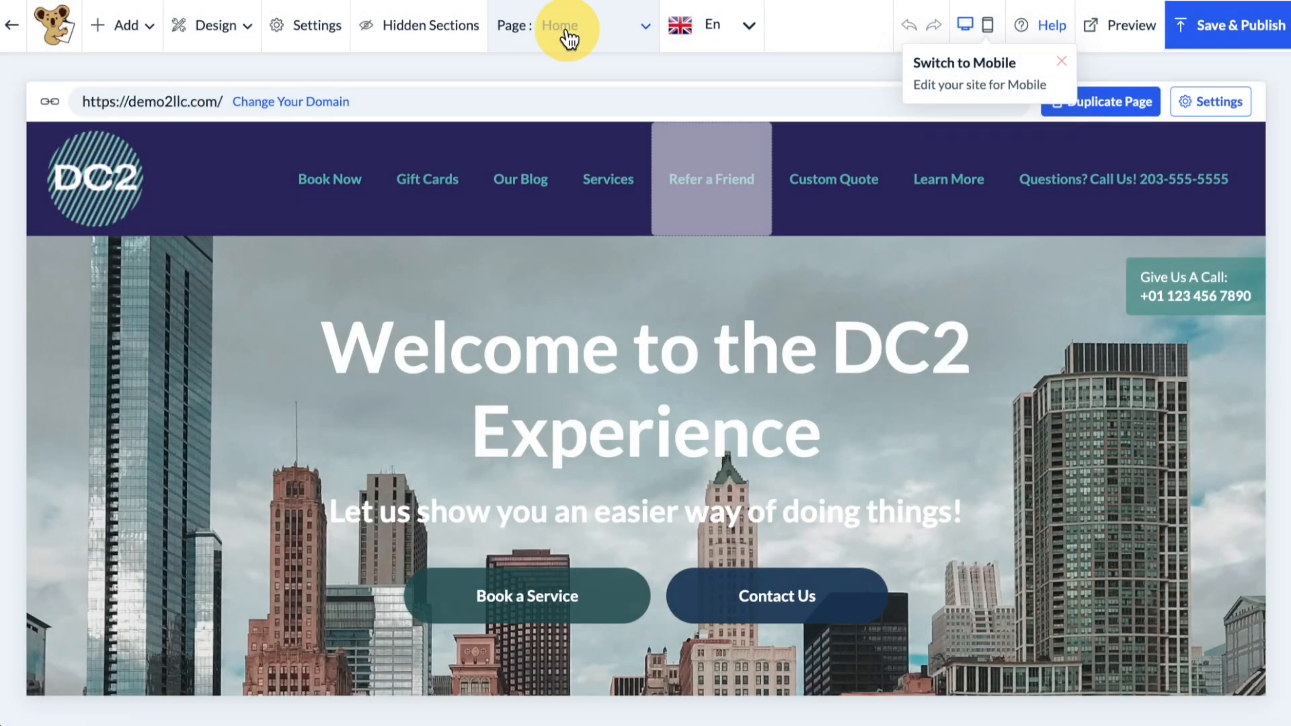
Switch to the Dashboard page among the customer dashboard pages.
{"action": "left_click", "coordinate": [569, 27]}
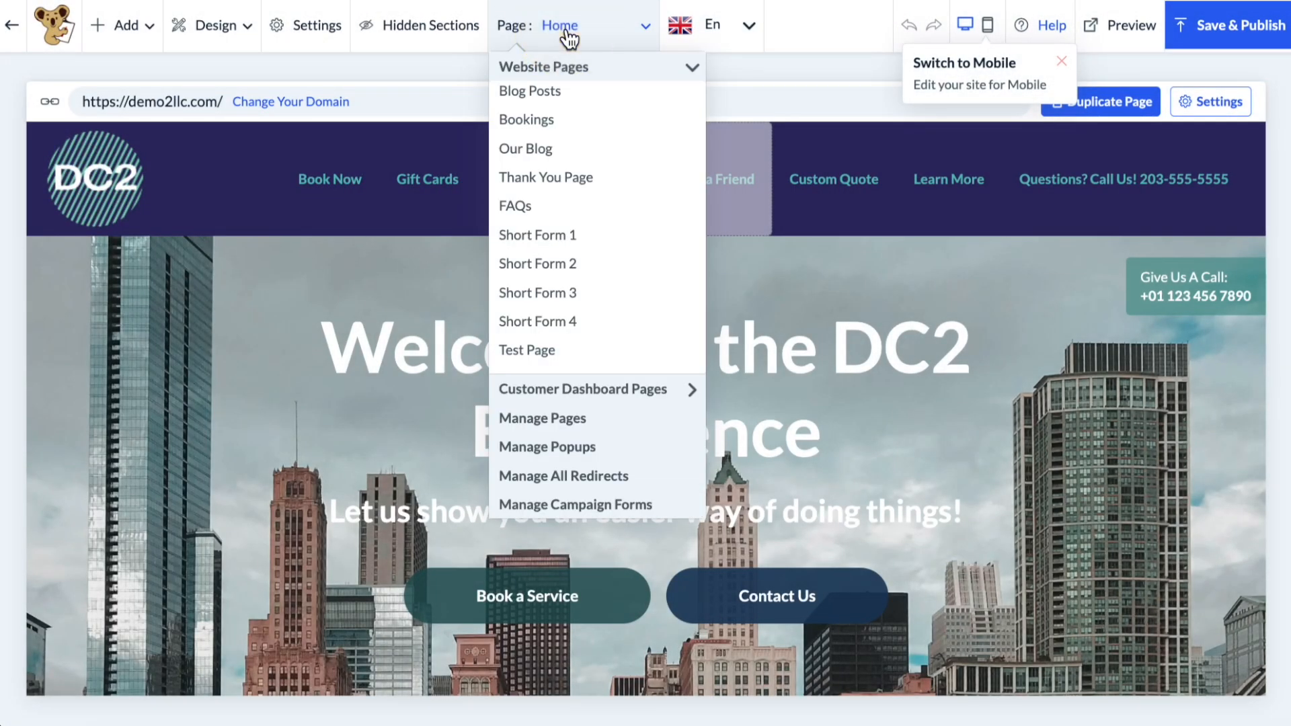
{"action": "left_click", "coordinate": [550, 393]}
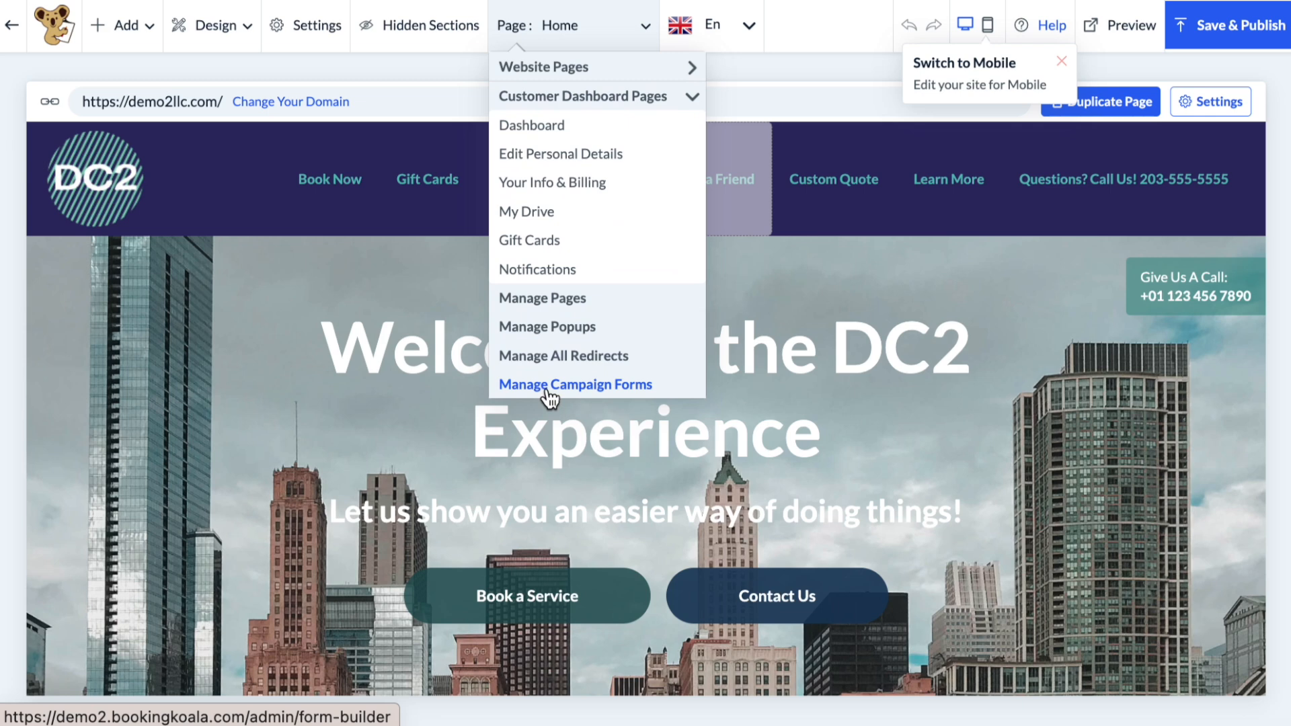
{"action": "left_click", "coordinate": [610, 134]}
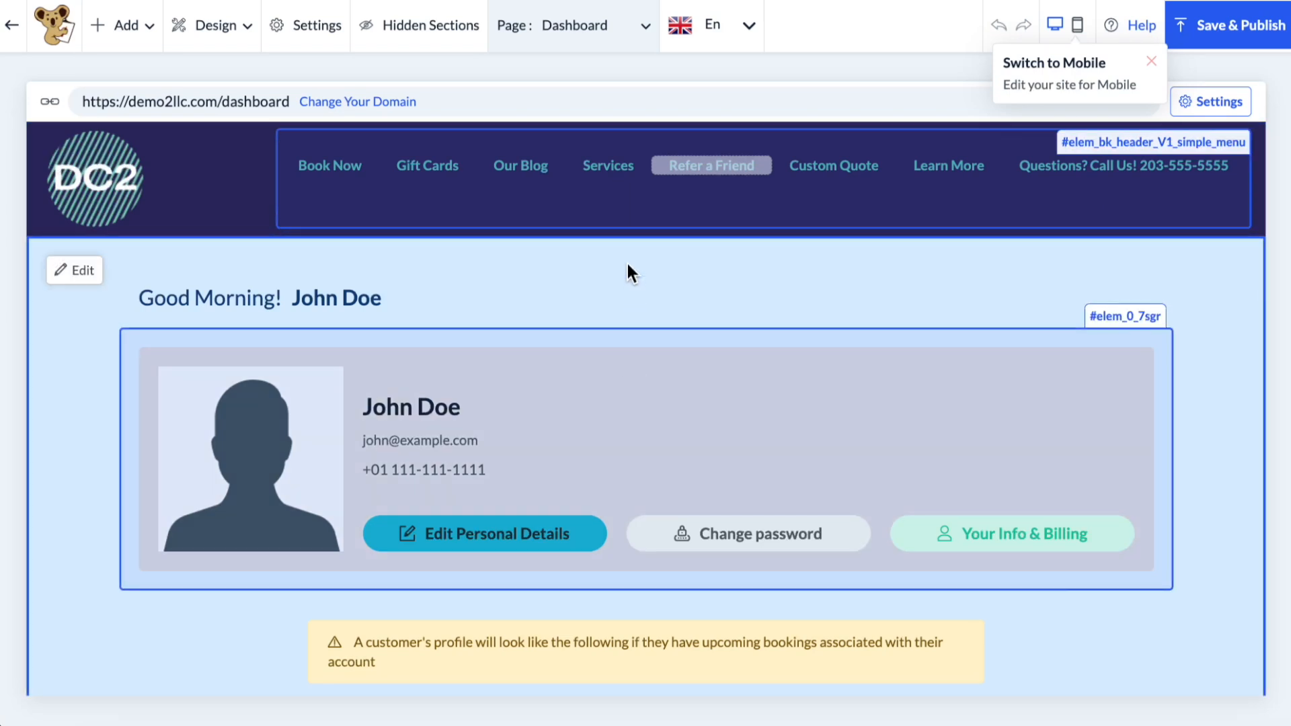
Change the Dashboard section's background color to a light purple and close its settings.
{"action": "left_click", "coordinate": [80, 270]}
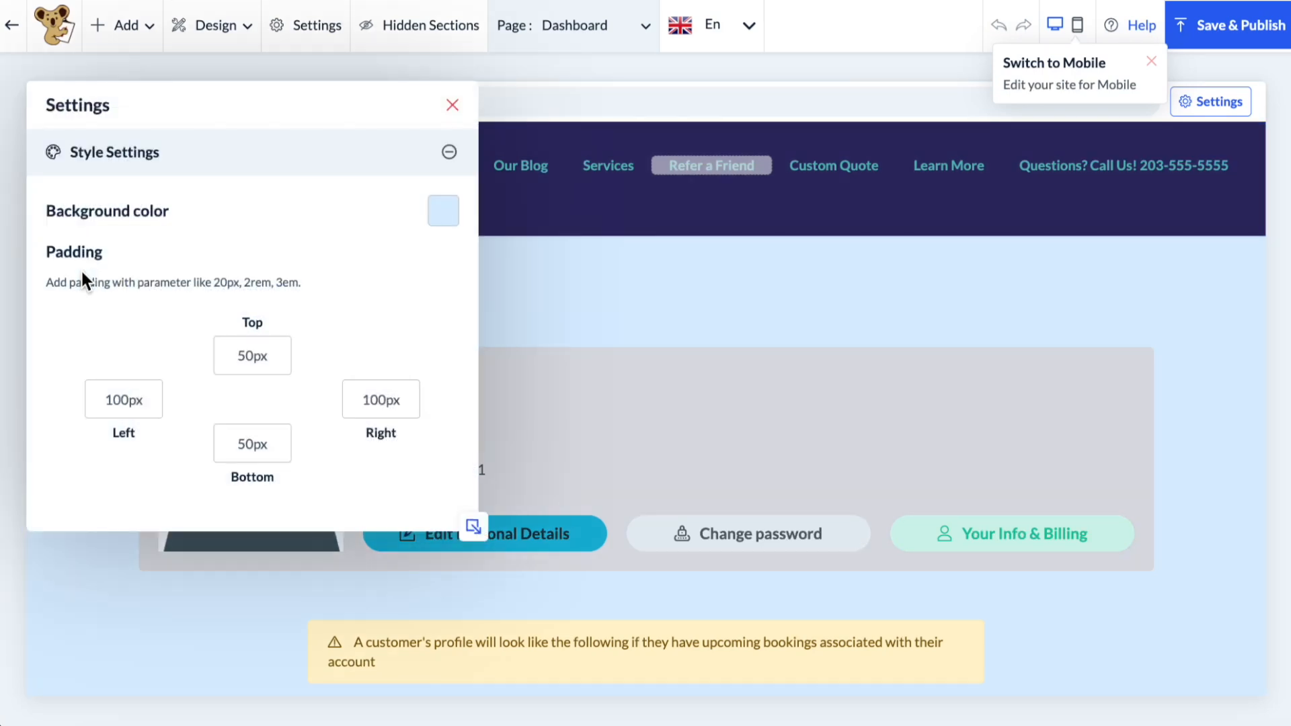
{"action": "left_click", "coordinate": [440, 214]}
{"action": "left_click", "coordinate": [484, 206]}
{"action": "left_click_drag", "start_coordinate": [616, 336], "coordinate": [636, 340]}
{"action": "left_click", "coordinate": [744, 322]}
{"action": "left_click", "coordinate": [452, 105]}
View the text and style settings of the Edit Personal Details button, and close them.
{"action": "scroll", "coordinate": [516, 426], "scroll_direction": "down", "scroll_amount": 2}
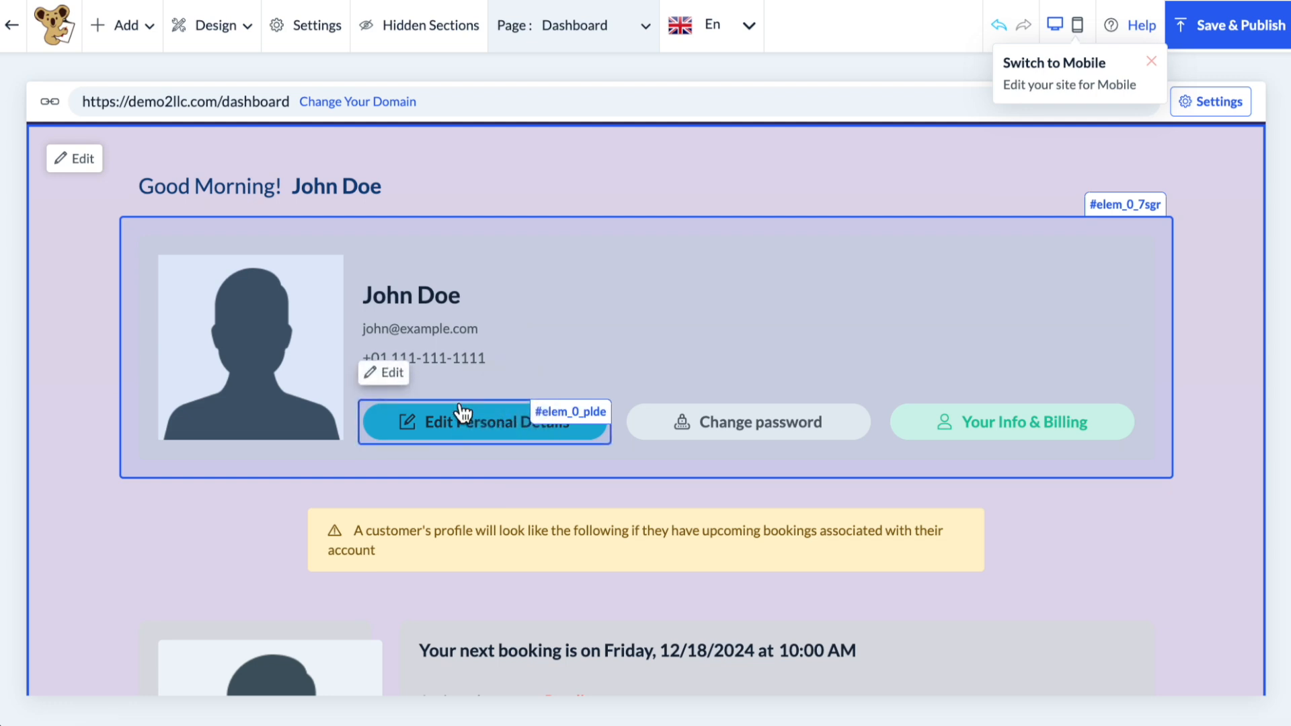
{"action": "left_click", "coordinate": [392, 377]}
{"action": "left_click", "coordinate": [394, 348]}
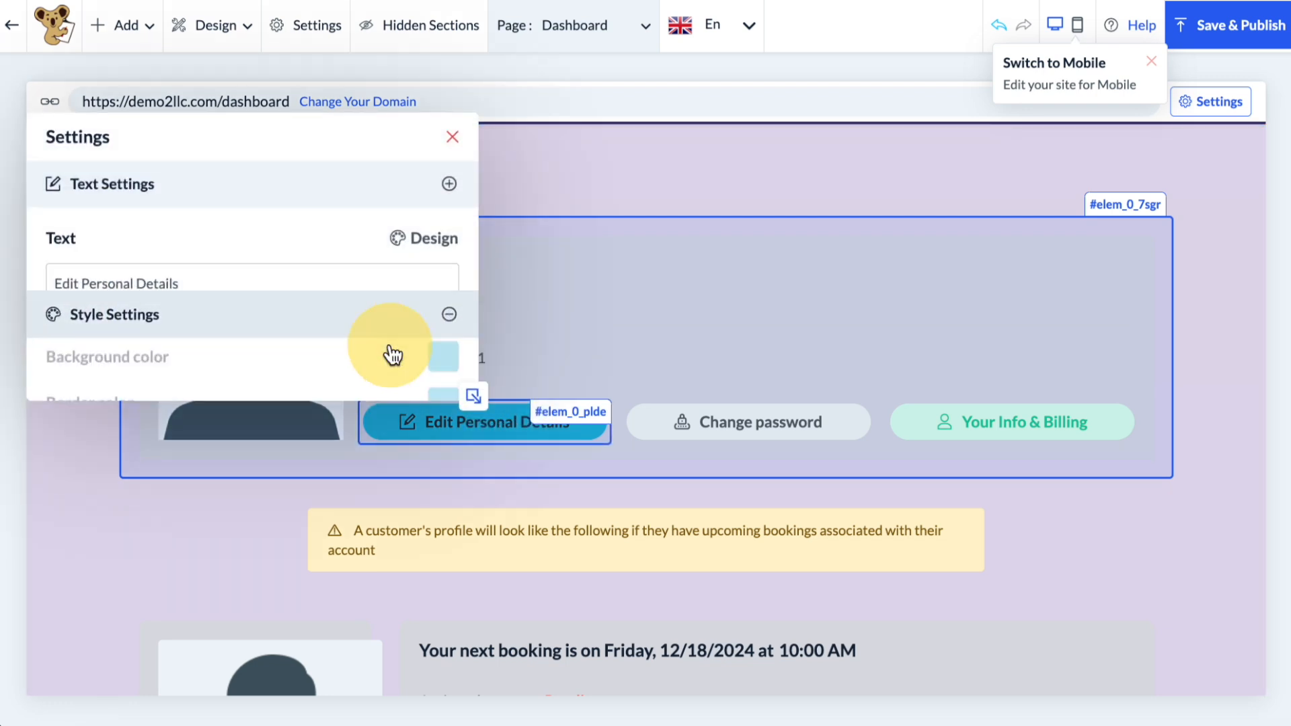
{"action": "left_click", "coordinate": [455, 142]}
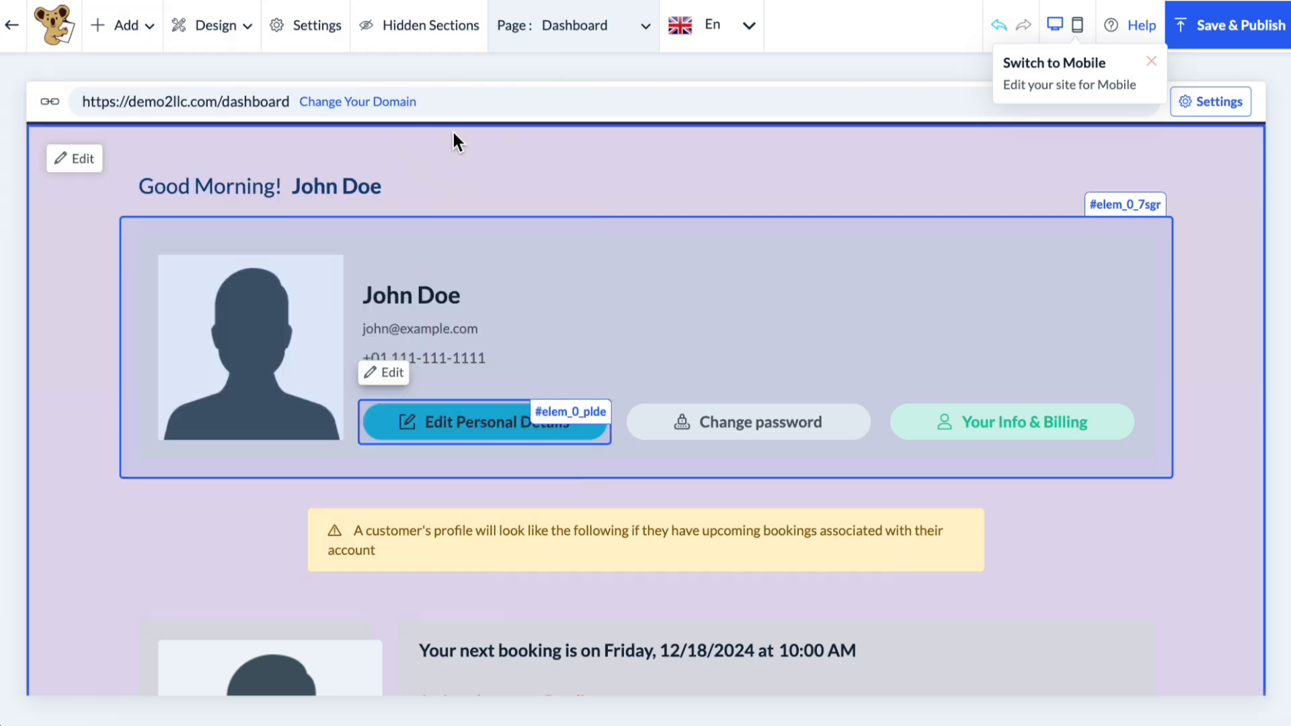
Open the settings of the dashboard's bookings section and view the Appointments tab label, reschedule button and cancel button texts.
{"action": "scroll", "coordinate": [495, 565], "scroll_direction": "down", "scroll_amount": 5}
{"action": "scroll", "coordinate": [498, 563], "scroll_direction": "down", "scroll_amount": 3}
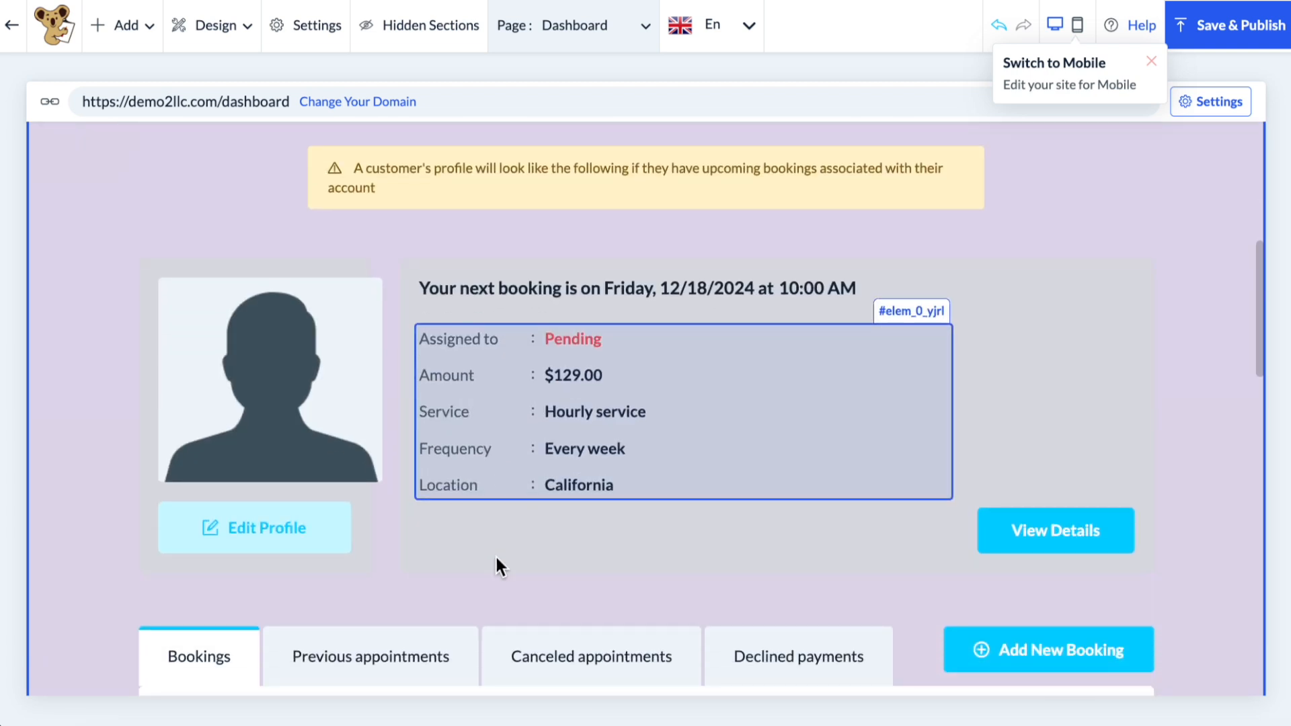
{"action": "left_click", "coordinate": [383, 495]}
{"action": "scroll", "coordinate": [383, 495], "scroll_direction": "down", "scroll_amount": 8}
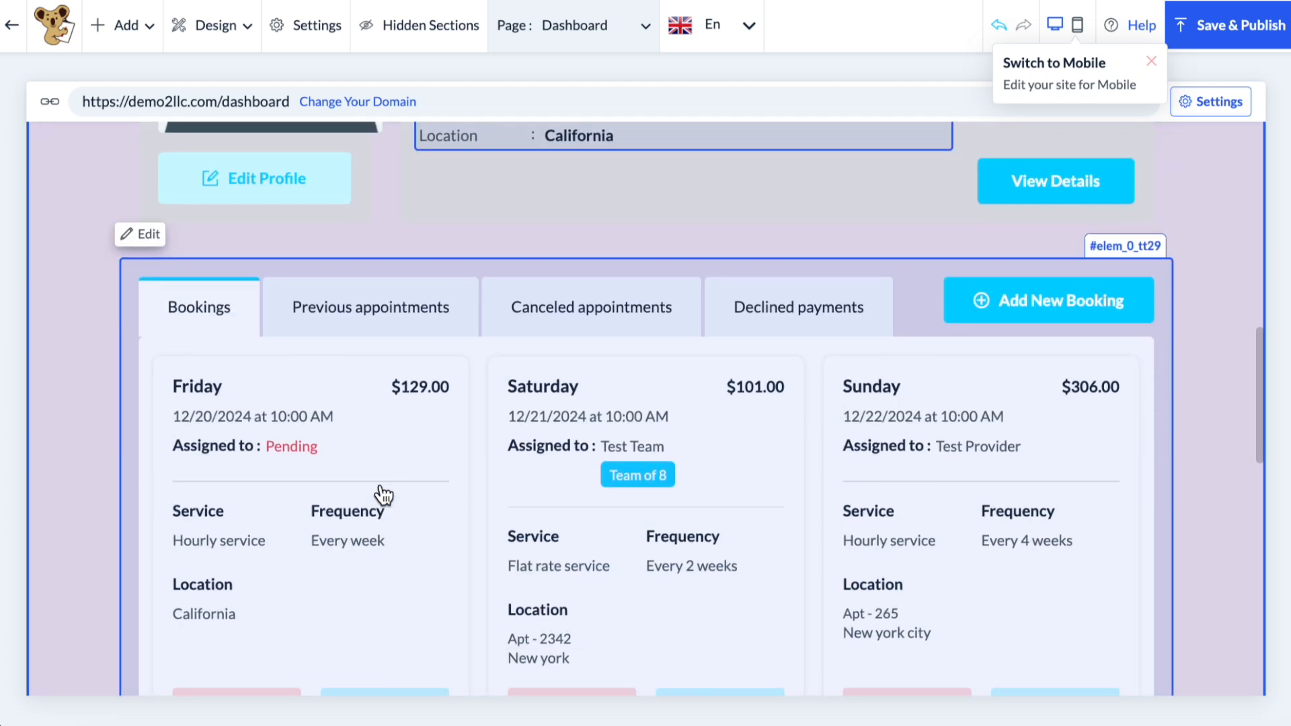
{"action": "scroll", "coordinate": [384, 495], "scroll_direction": "up", "scroll_amount": 5}
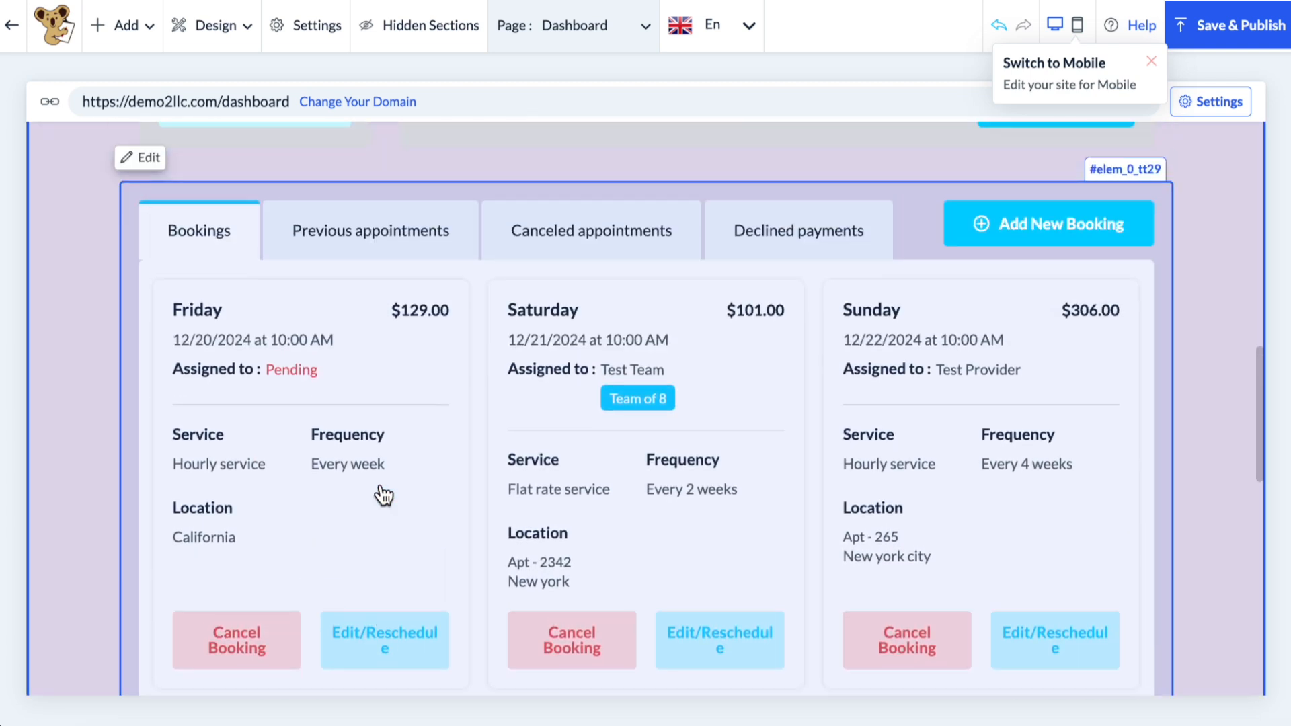
{"action": "left_click", "coordinate": [149, 281]}
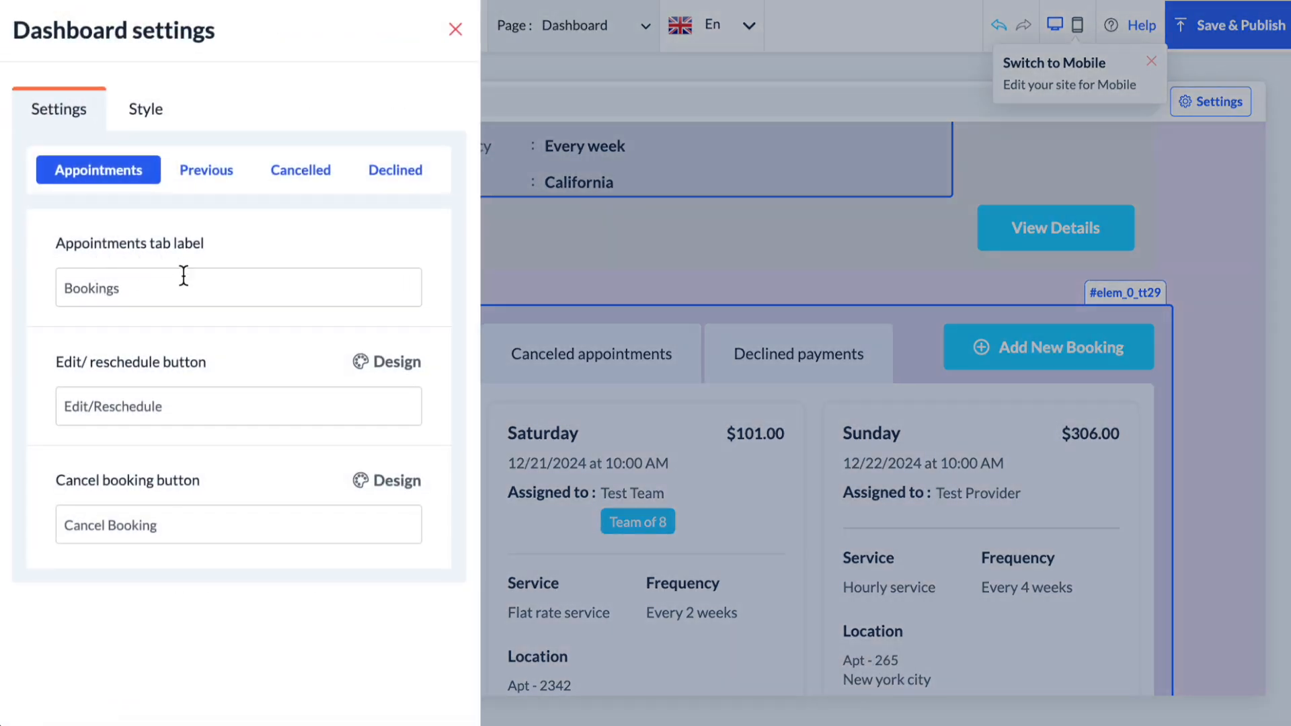
{"action": "left_click", "coordinate": [178, 290]}
{"action": "left_click", "coordinate": [183, 403]}
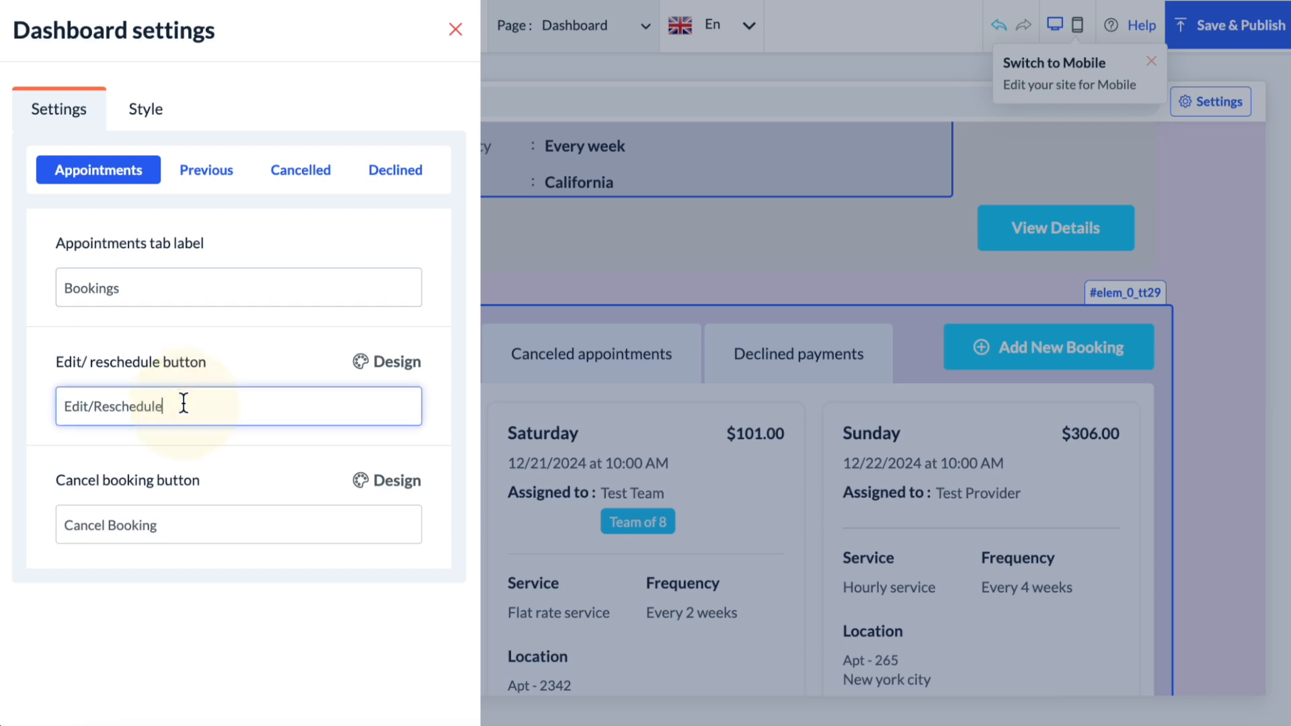
{"action": "left_click", "coordinate": [185, 525]}
Review the bookings section's Previous, Cancelled and Declined labels and its style options, and close the settings.
{"action": "left_click", "coordinate": [228, 175]}
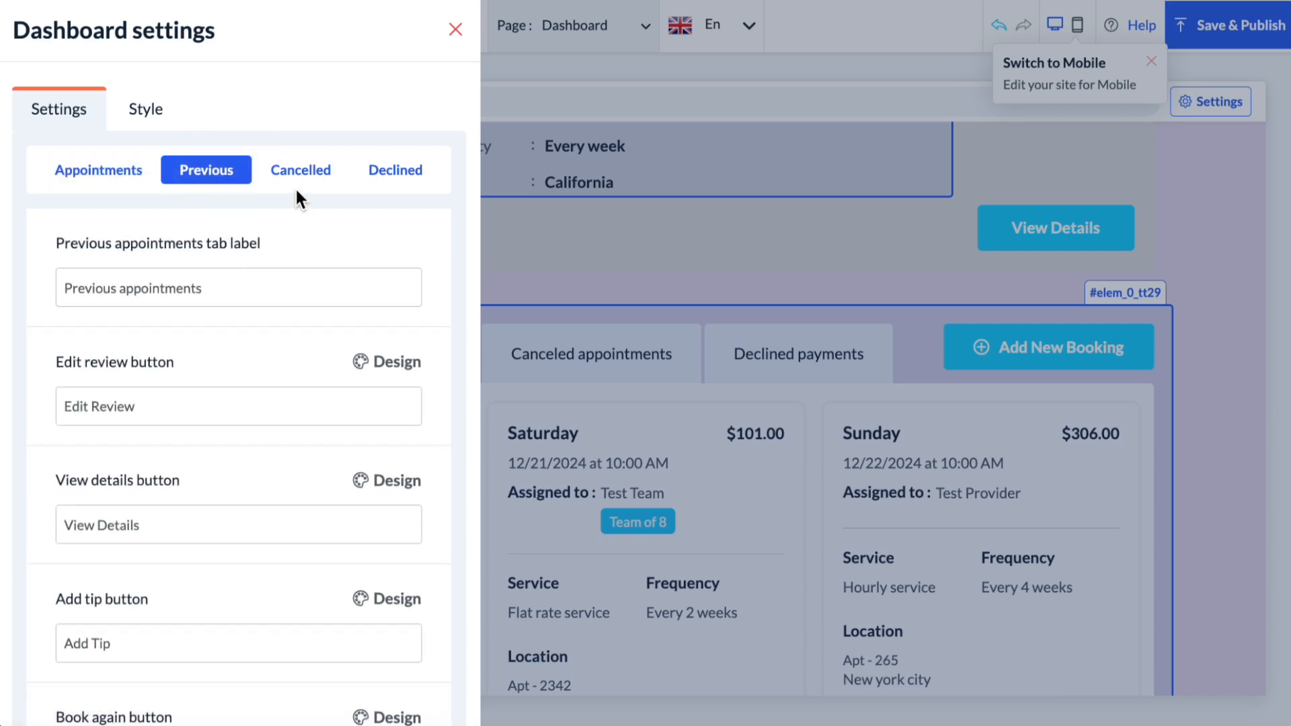
{"action": "left_click", "coordinate": [309, 177]}
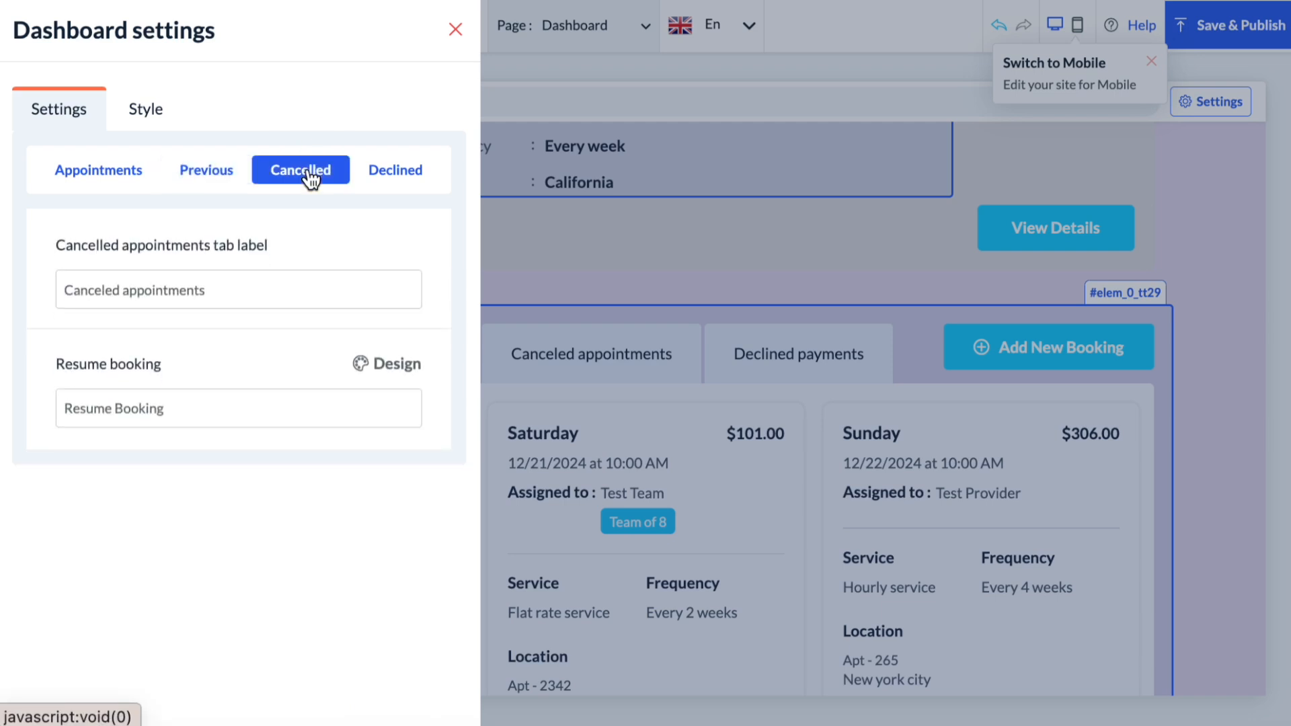
{"action": "left_click", "coordinate": [382, 175]}
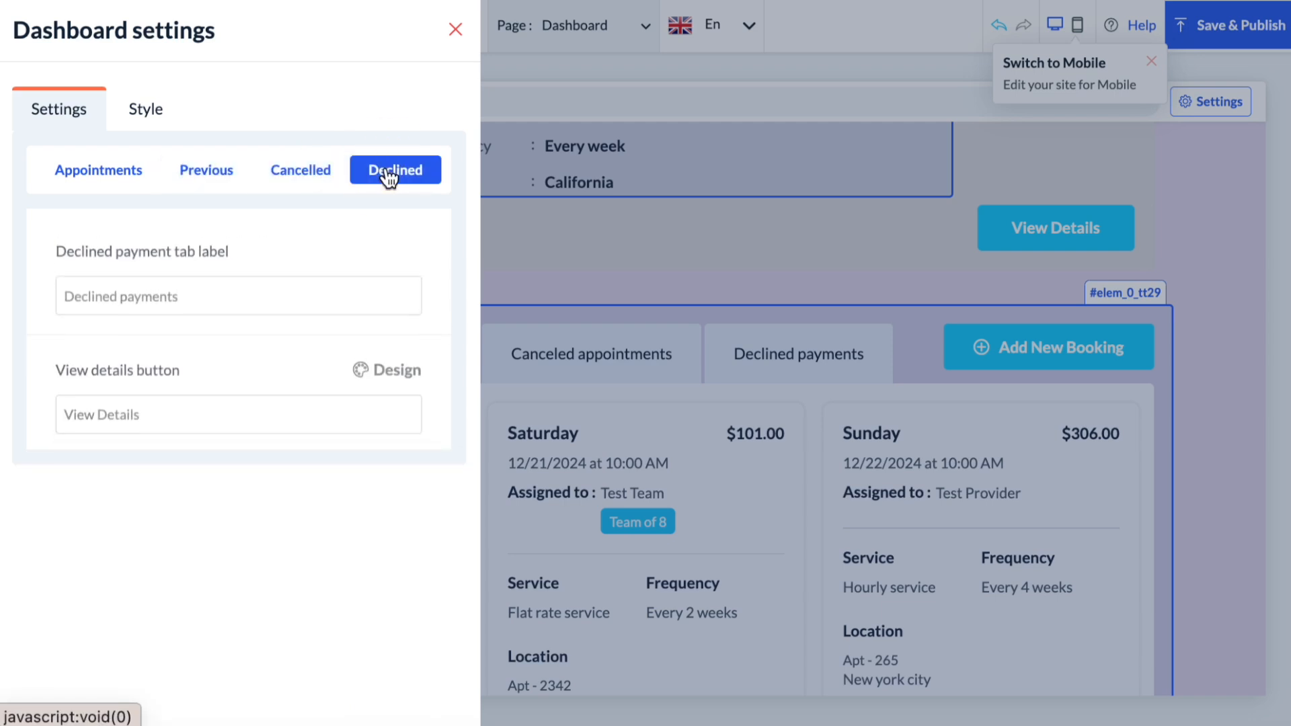
{"action": "left_click", "coordinate": [151, 117]}
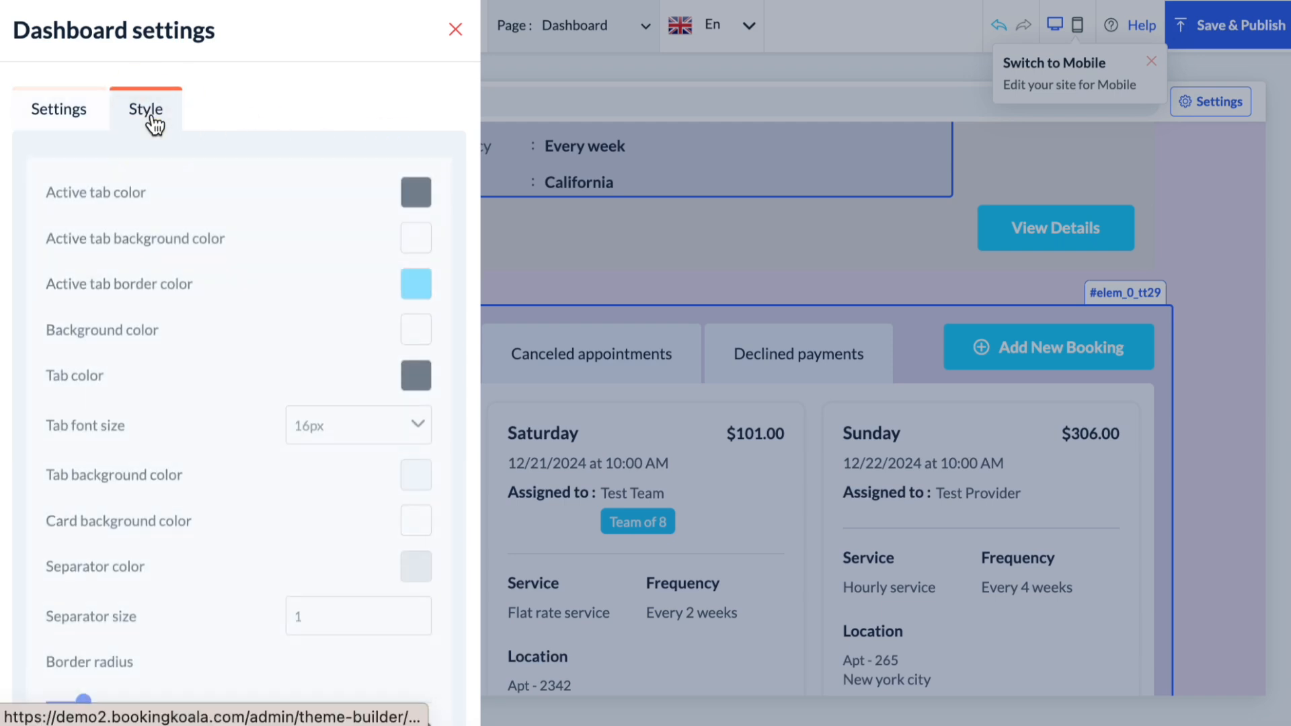
{"action": "left_click", "coordinate": [453, 30]}
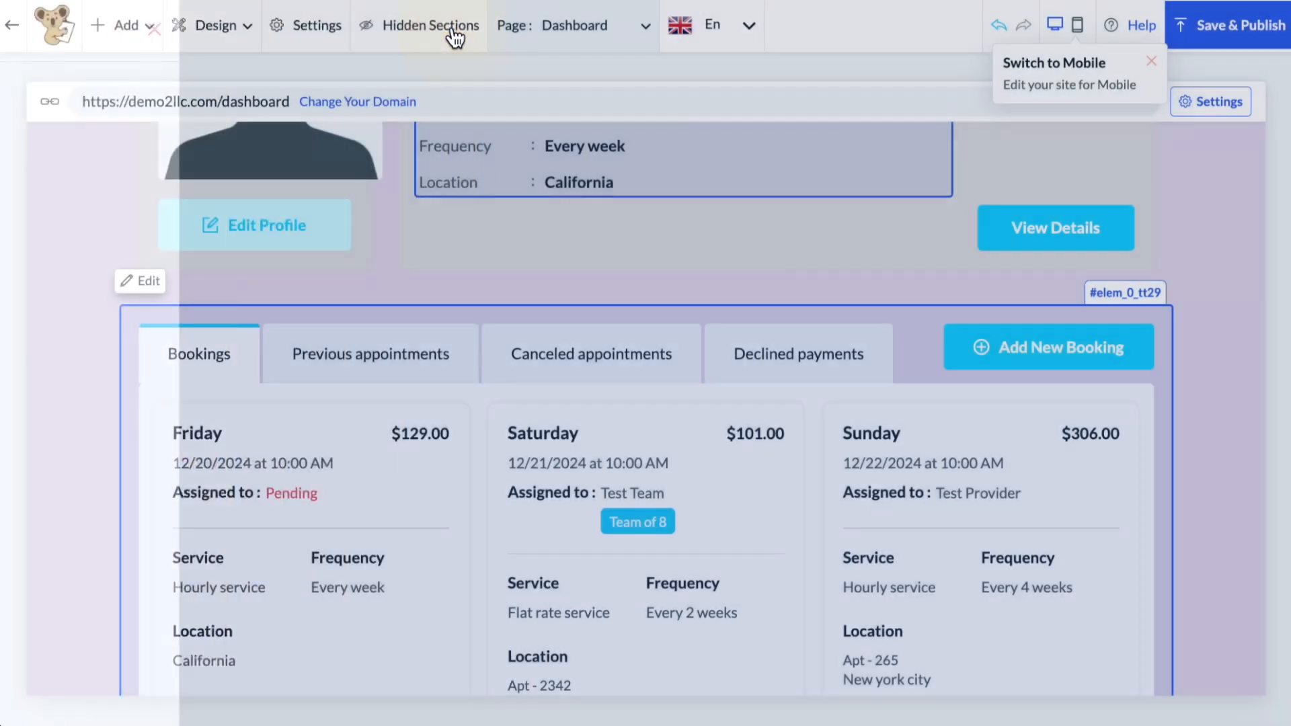
Switch to the Edit Personal Details customer dashboard page and look over its profile form.
{"action": "left_click", "coordinate": [551, 27]}
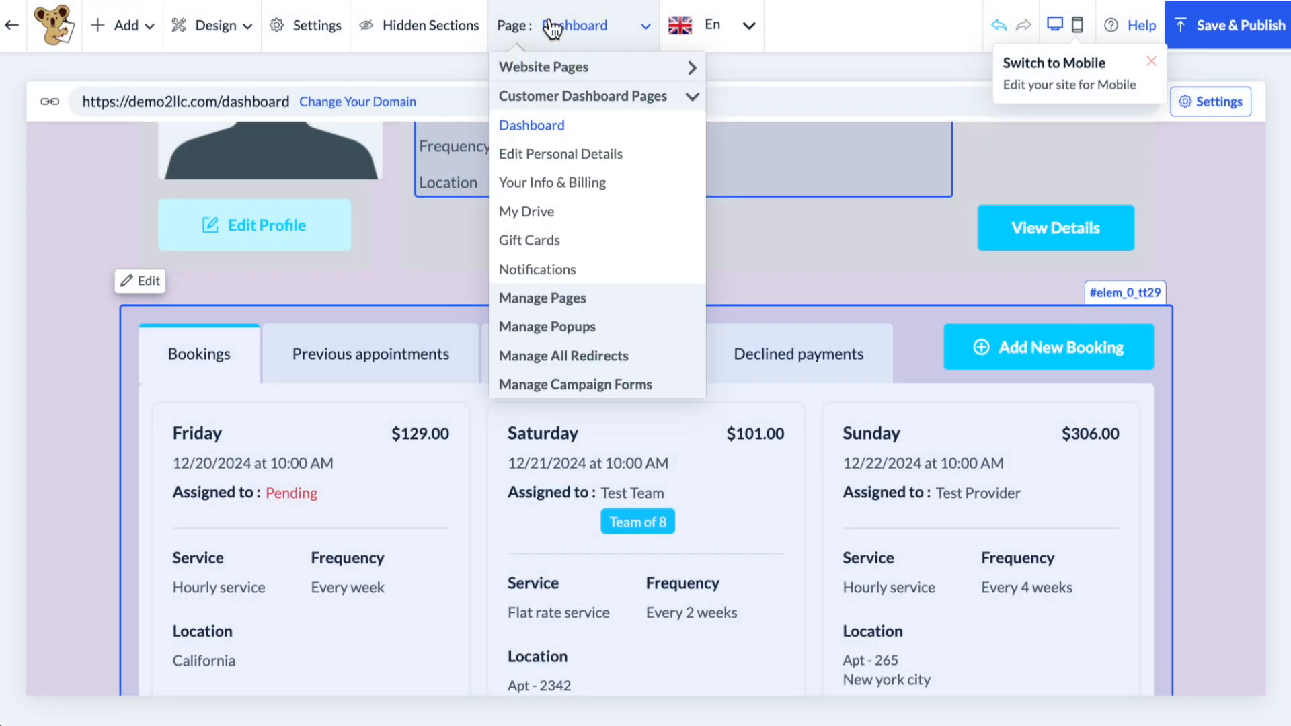
{"action": "left_click", "coordinate": [545, 156]}
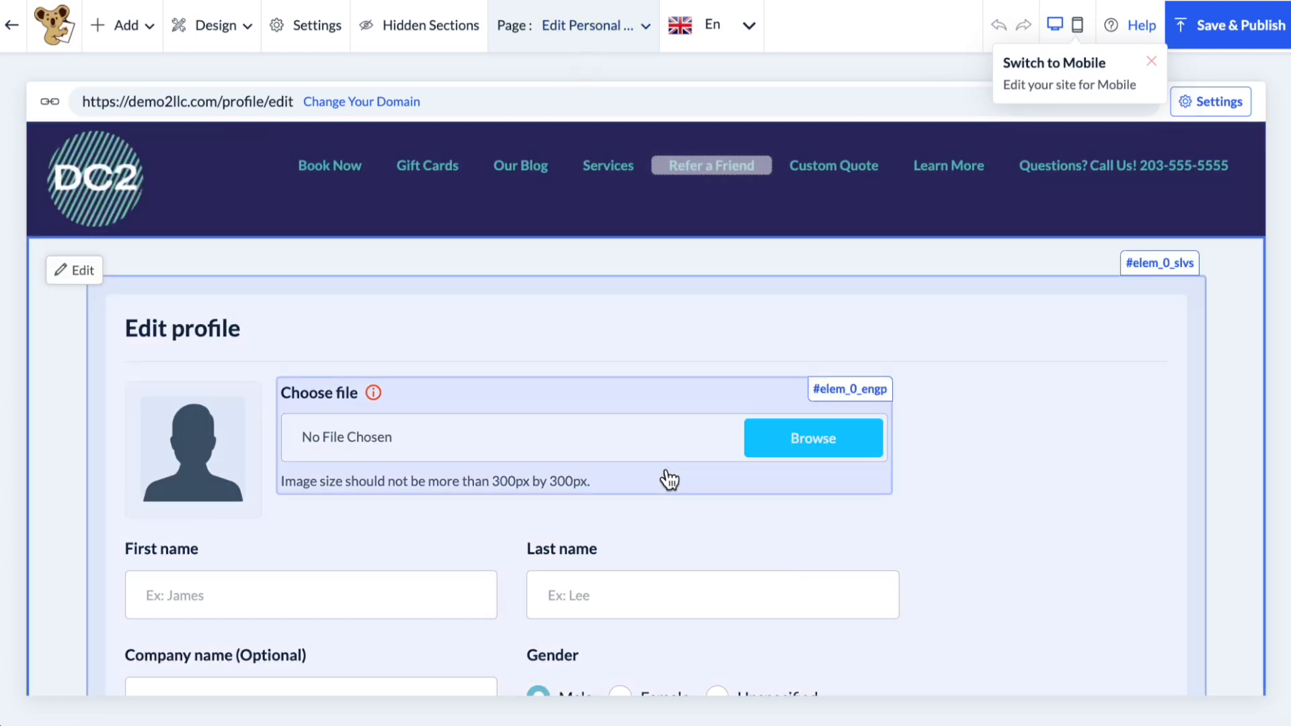
{"action": "scroll", "coordinate": [663, 480], "scroll_direction": "down", "scroll_amount": 3}
{"action": "scroll", "coordinate": [664, 483], "scroll_direction": "up", "scroll_amount": 3}
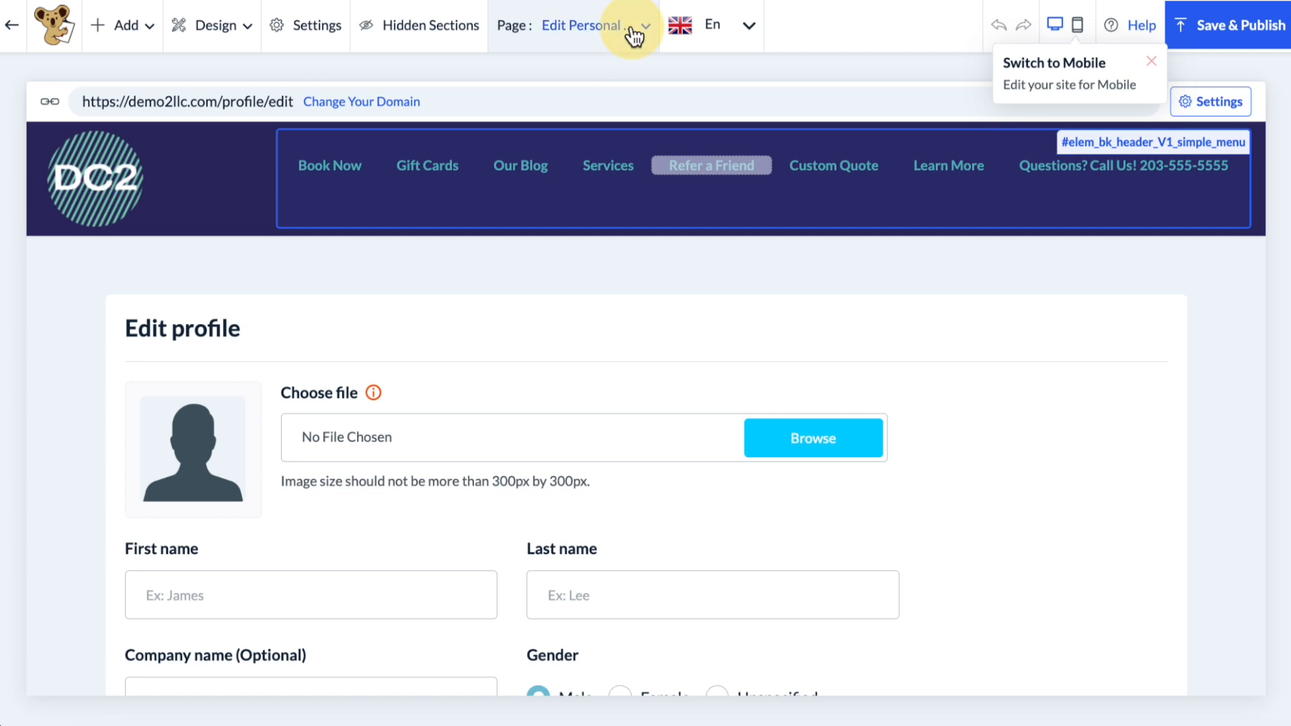
Switch to the Your Info & Billing page and look through its address, billing and invoice sections.
{"action": "left_click", "coordinate": [633, 35]}
{"action": "left_click", "coordinate": [586, 182]}
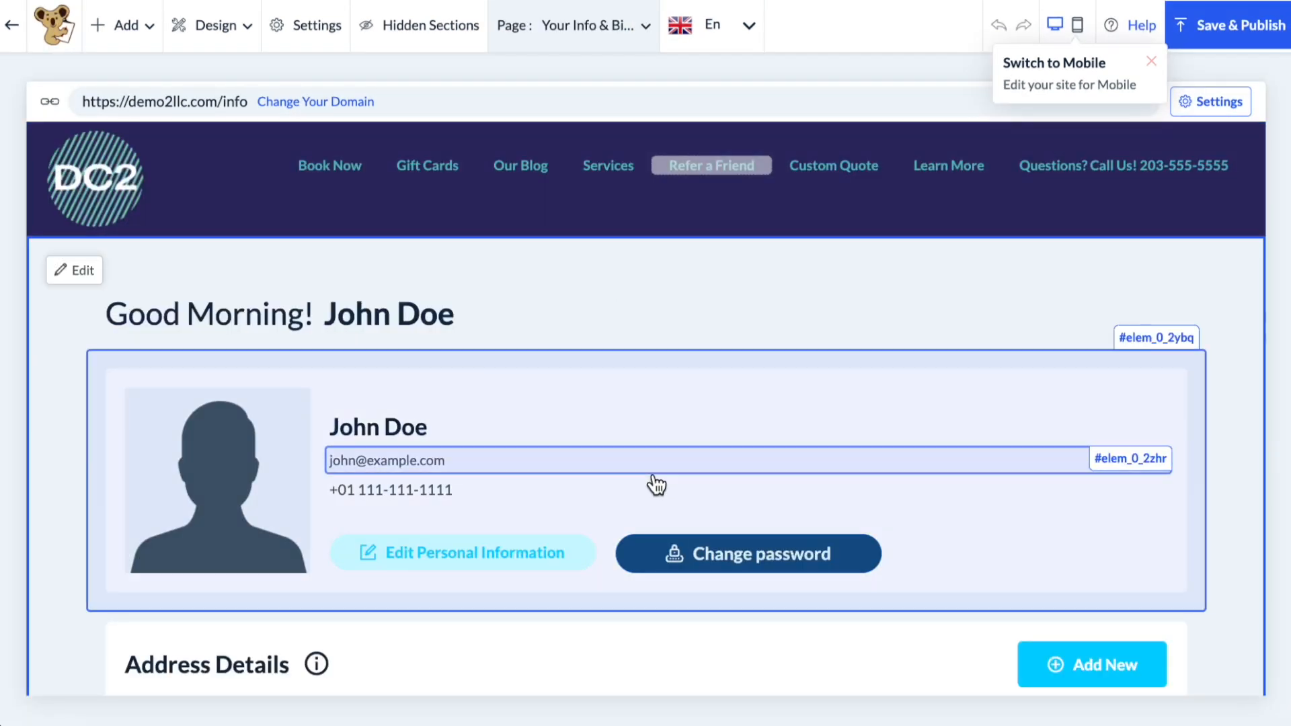
{"action": "scroll", "coordinate": [657, 484], "scroll_direction": "down", "scroll_amount": 10}
{"action": "scroll", "coordinate": [657, 484], "scroll_direction": "down", "scroll_amount": 5}
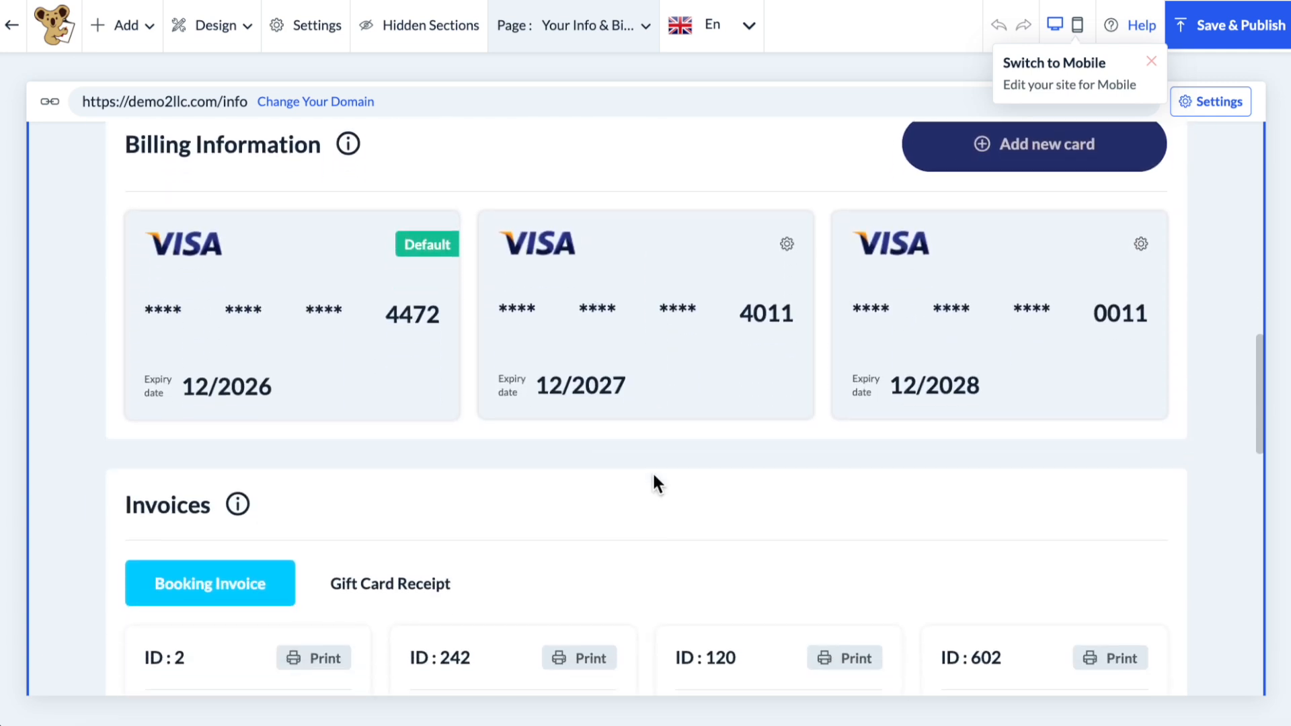
{"action": "scroll", "coordinate": [657, 484], "scroll_direction": "up", "scroll_amount": 4}
{"action": "scroll", "coordinate": [656, 483], "scroll_direction": "up", "scroll_amount": 4}
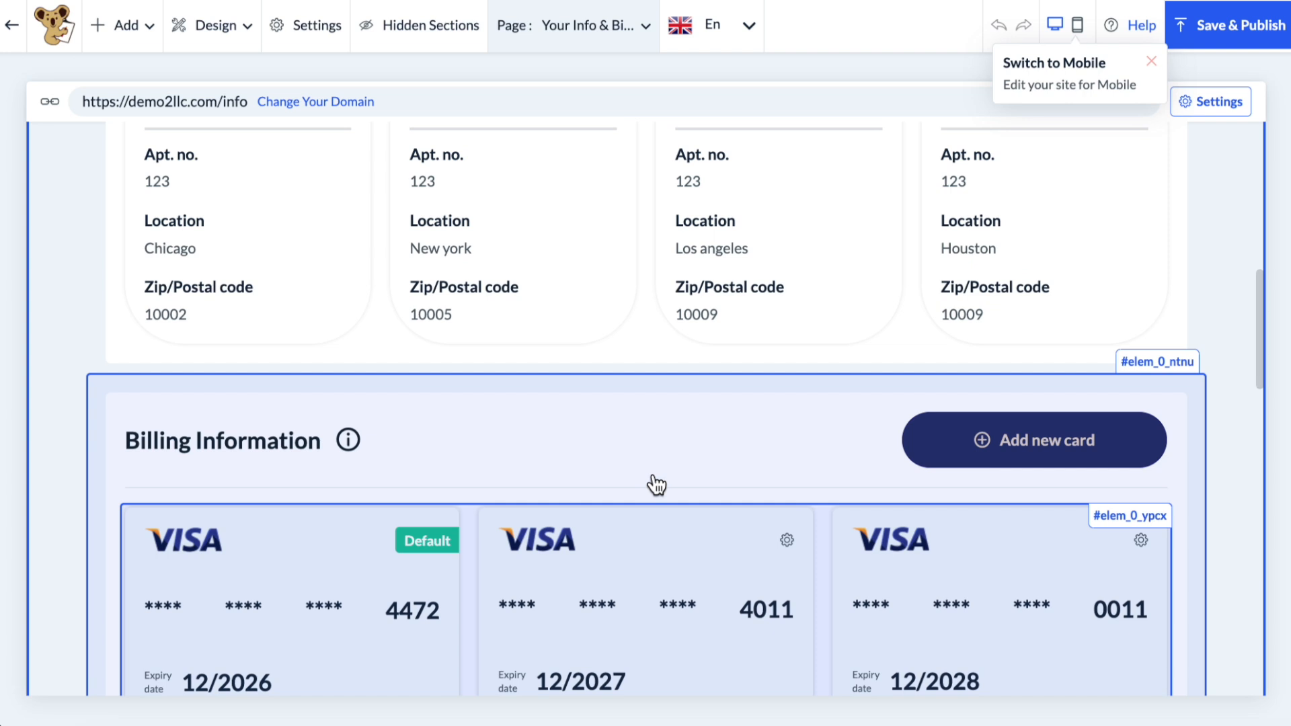
{"action": "scroll", "coordinate": [657, 484], "scroll_direction": "up", "scroll_amount": 9}
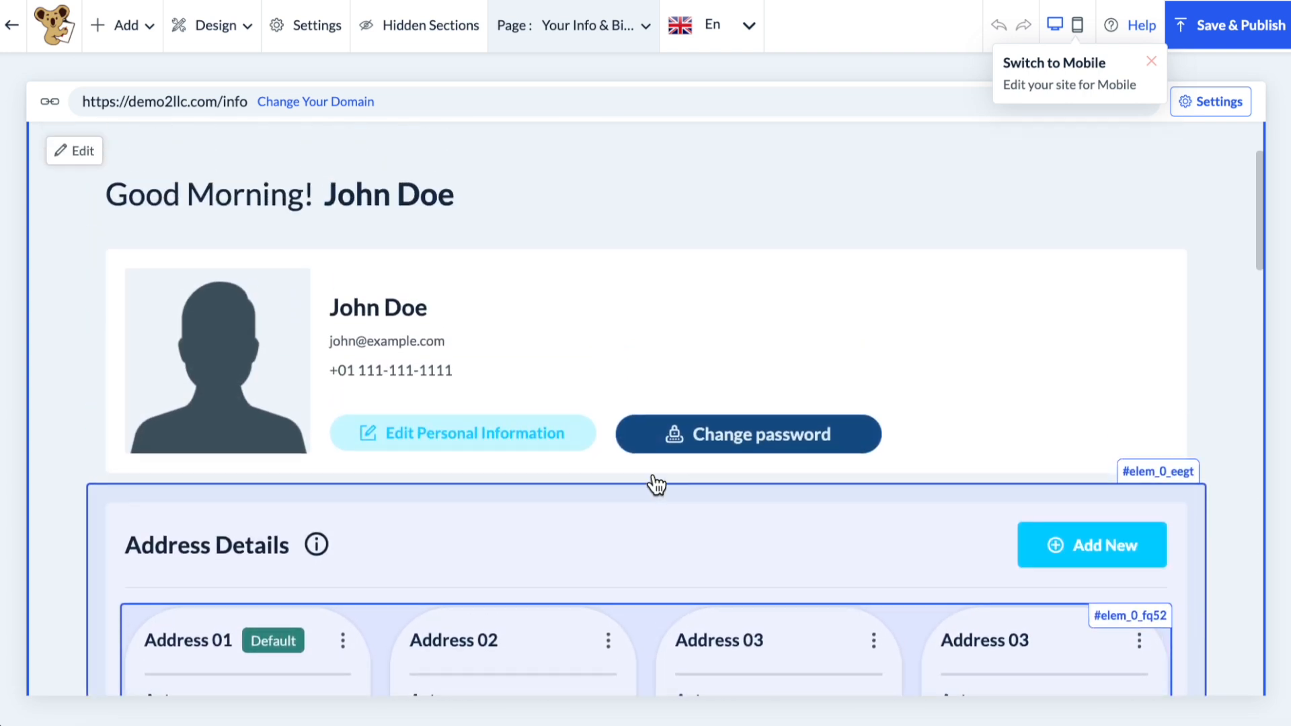
{"action": "scroll", "coordinate": [657, 484], "scroll_direction": "up", "scroll_amount": 2}
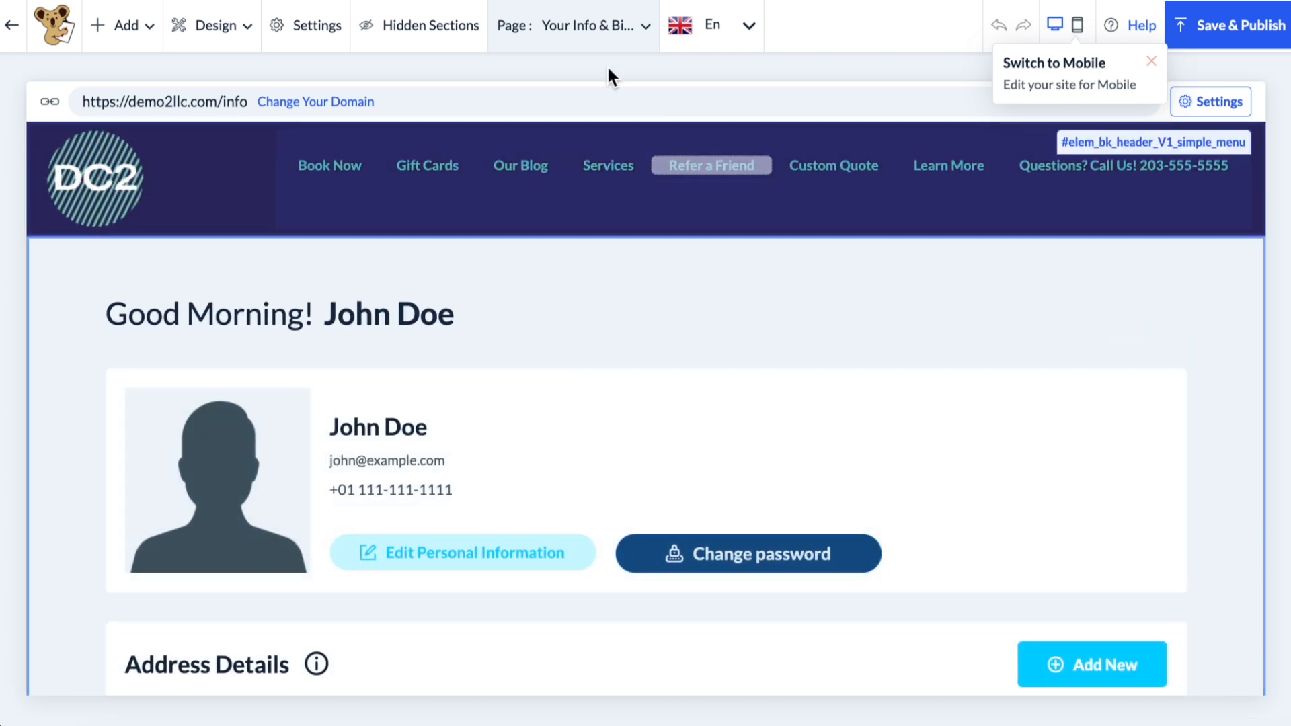
View the My Drive page and the Gift Cards page with its received gift cards section.
{"action": "left_click", "coordinate": [605, 46]}
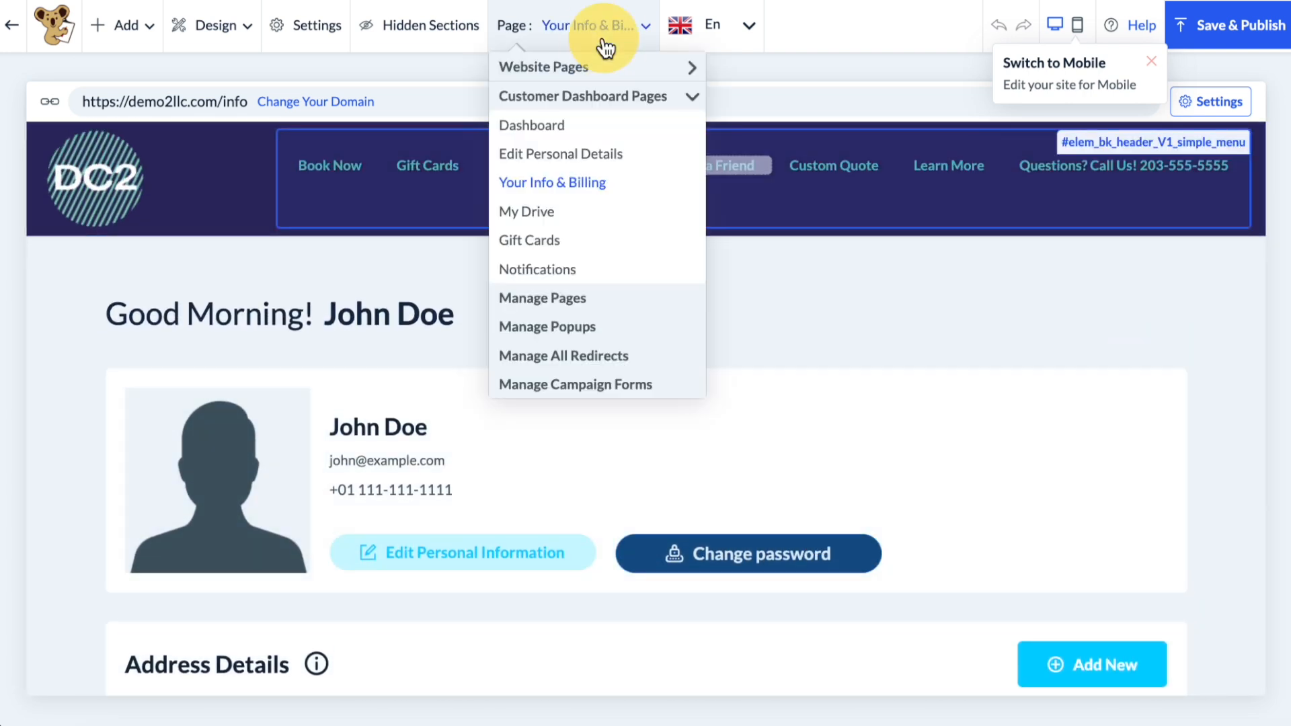
{"action": "left_click", "coordinate": [546, 213]}
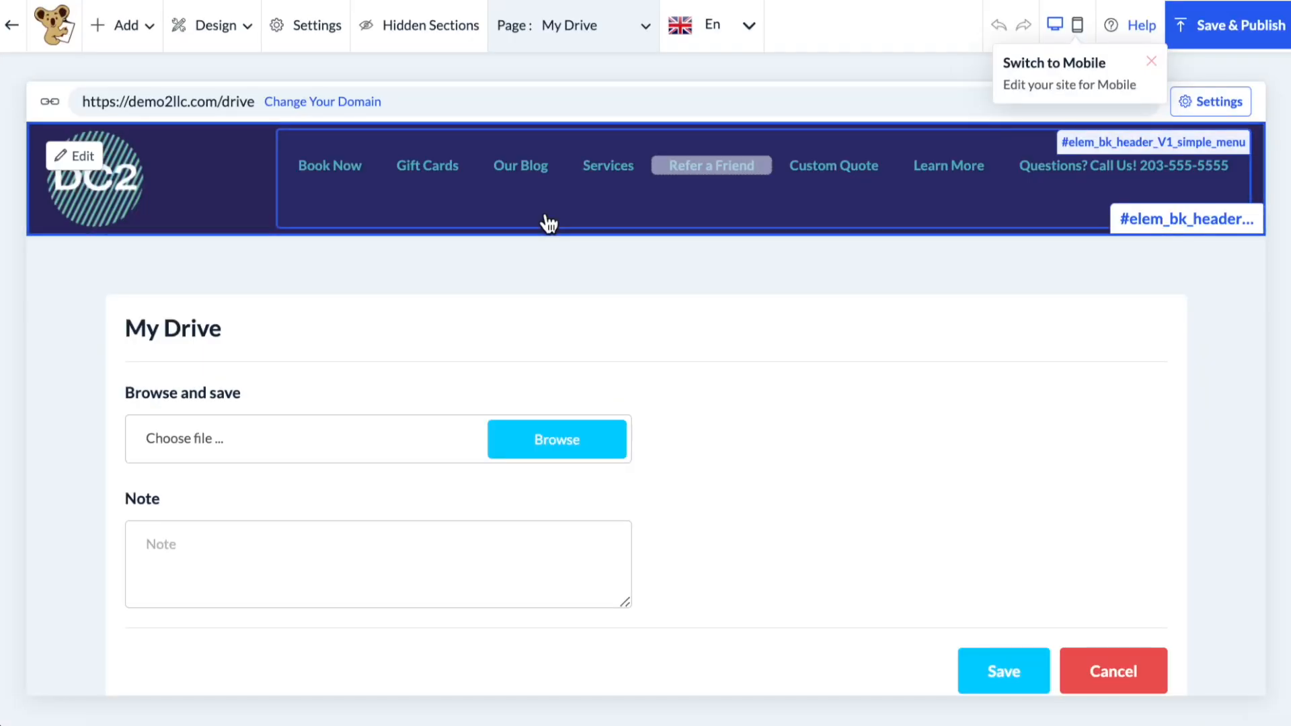
{"action": "left_click", "coordinate": [611, 44]}
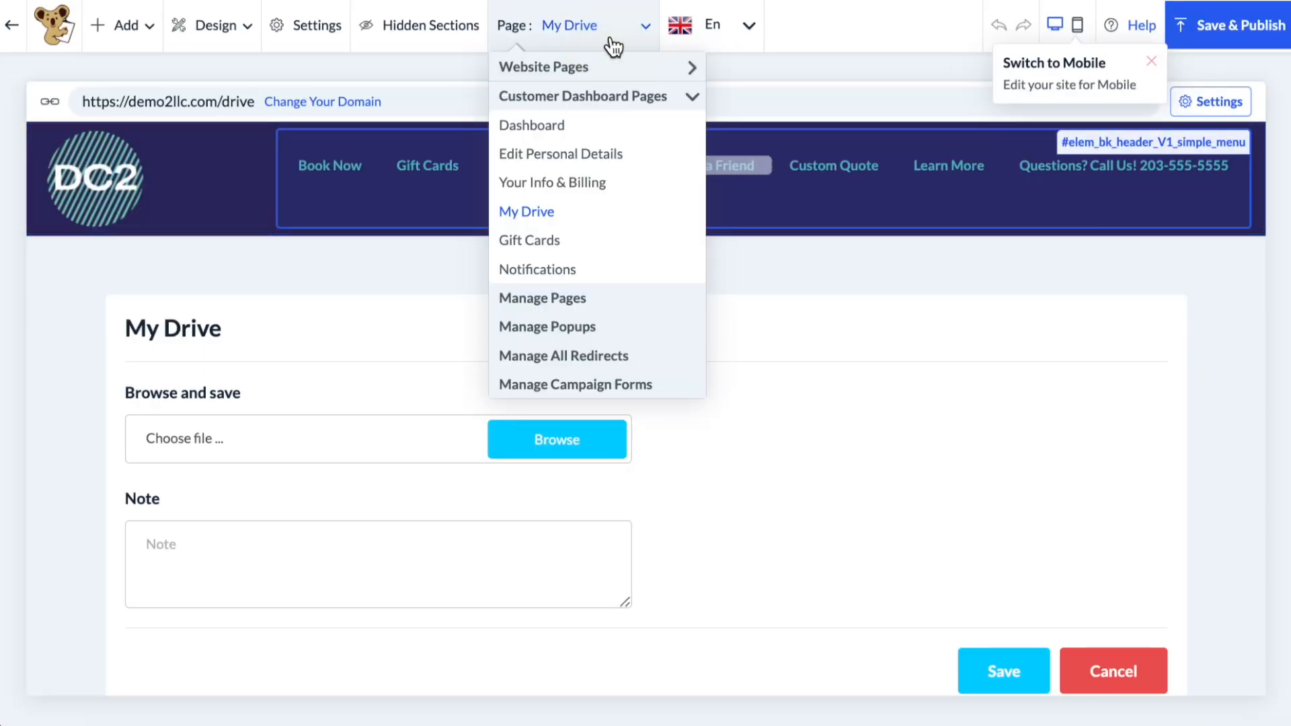
{"action": "left_click", "coordinate": [548, 242]}
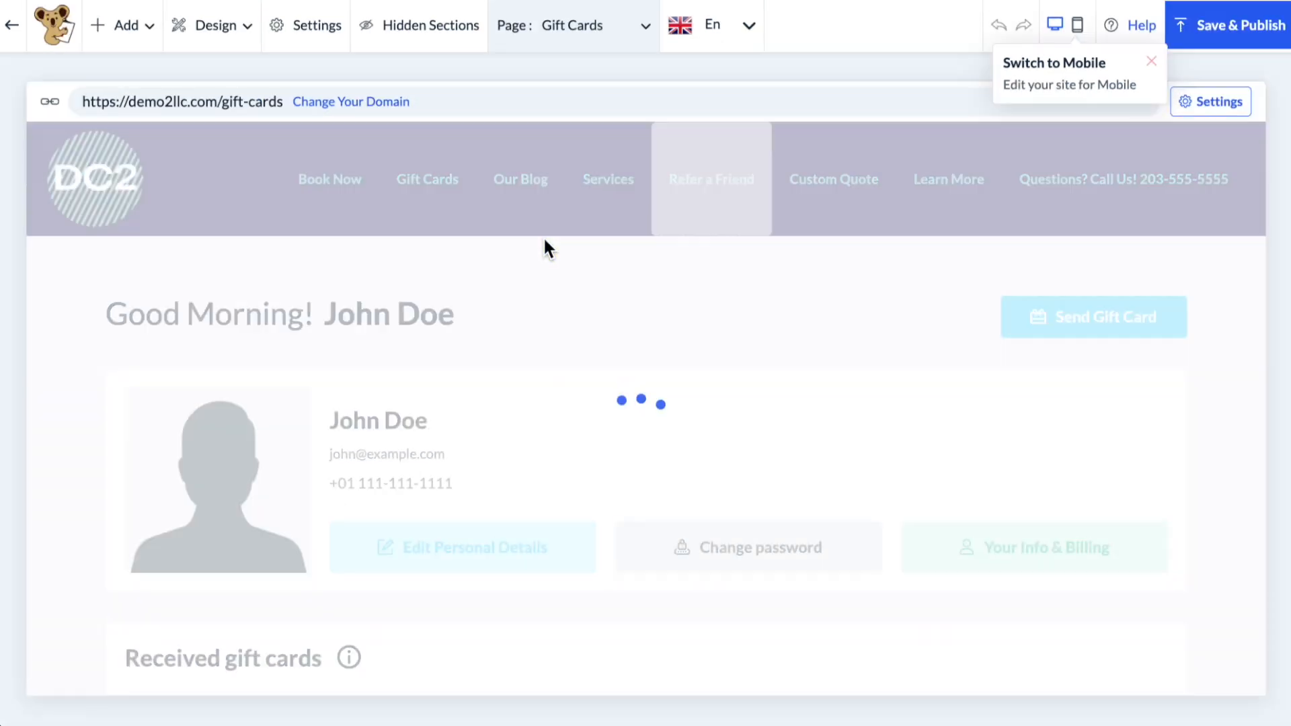
{"action": "scroll", "coordinate": [543, 236], "scroll_direction": "down", "scroll_amount": 2}
{"action": "scroll", "coordinate": [548, 247], "scroll_direction": "down", "scroll_amount": 5}
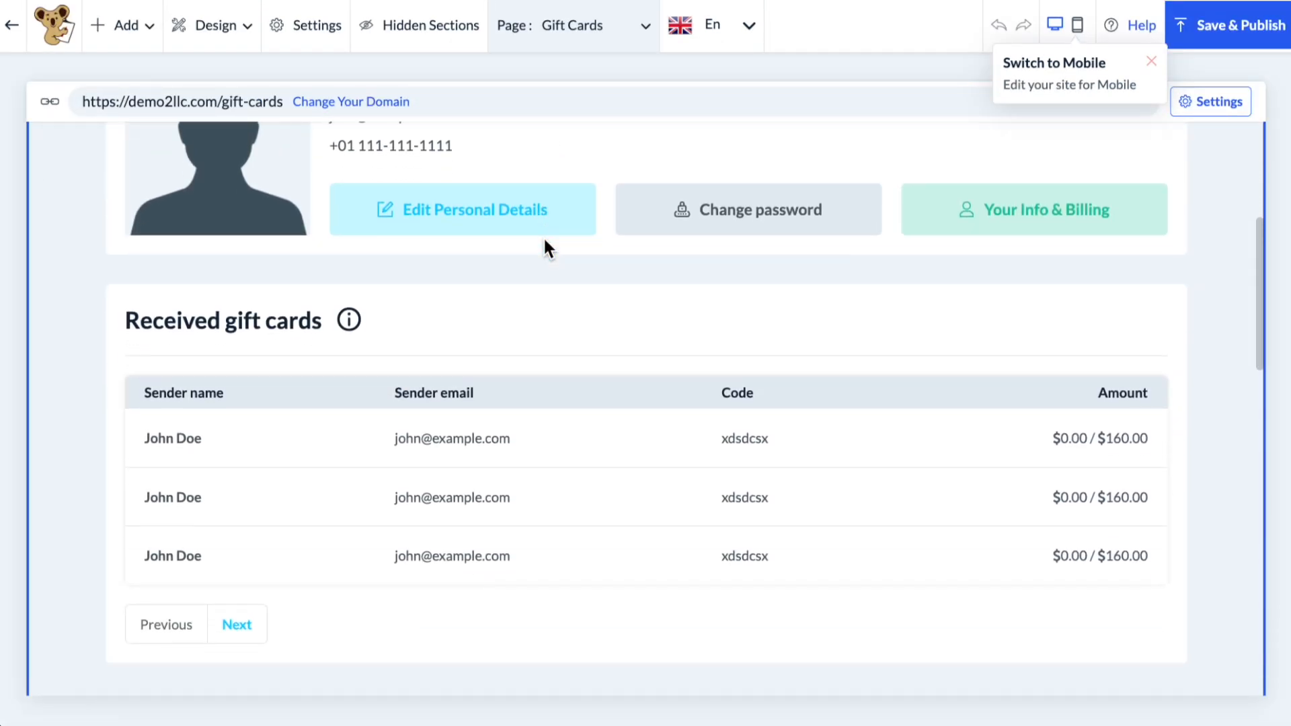
{"action": "scroll", "coordinate": [547, 250], "scroll_direction": "up", "scroll_amount": 5}
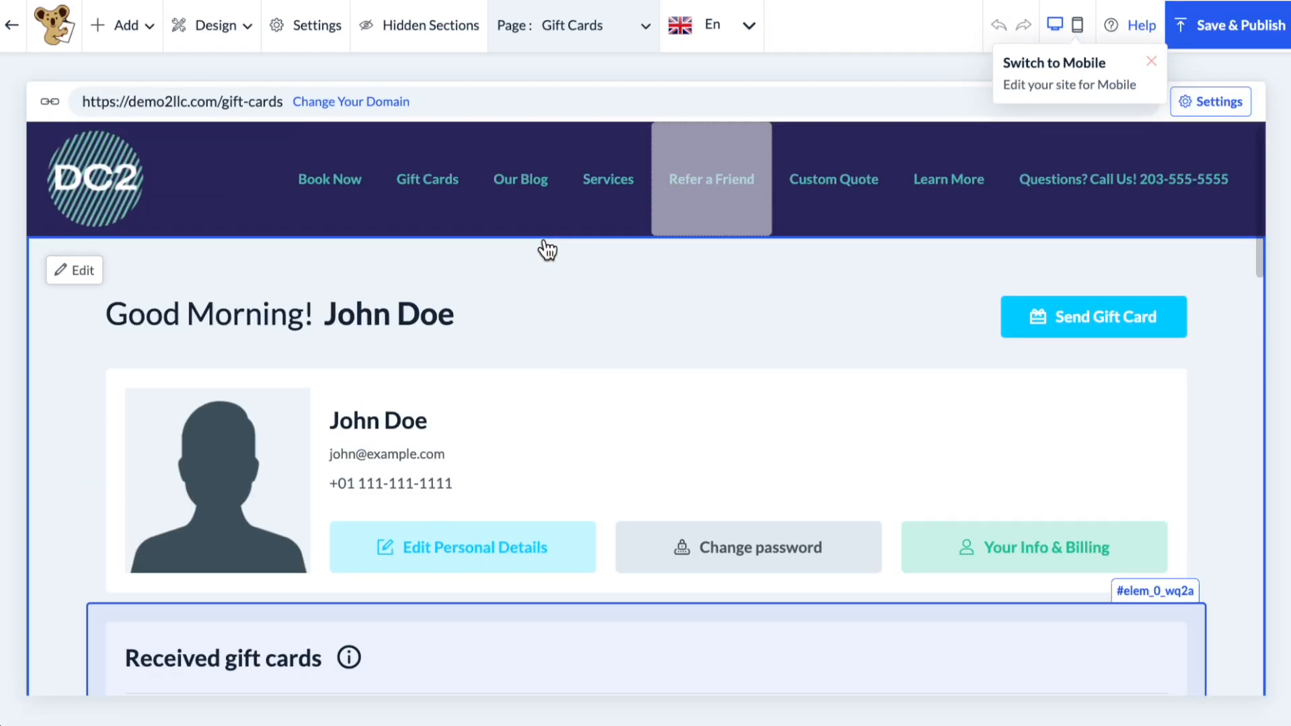
Switch to the Notifications customer dashboard page and look through its email notification options.
{"action": "left_click", "coordinate": [582, 31]}
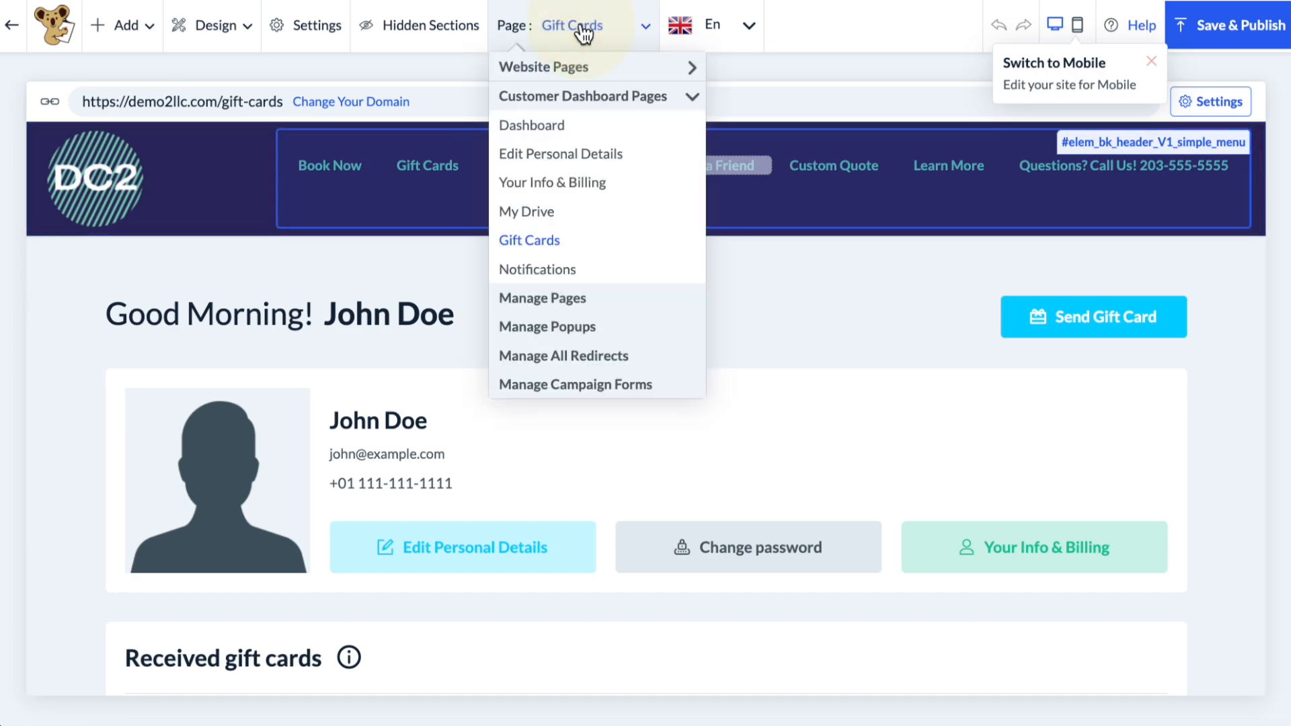
{"action": "left_click", "coordinate": [537, 272]}
{"action": "scroll", "coordinate": [686, 331], "scroll_direction": "down", "scroll_amount": 1}
{"action": "scroll", "coordinate": [686, 331], "scroll_direction": "down", "scroll_amount": 7}
{"action": "scroll", "coordinate": [687, 331], "scroll_direction": "up", "scroll_amount": 8}
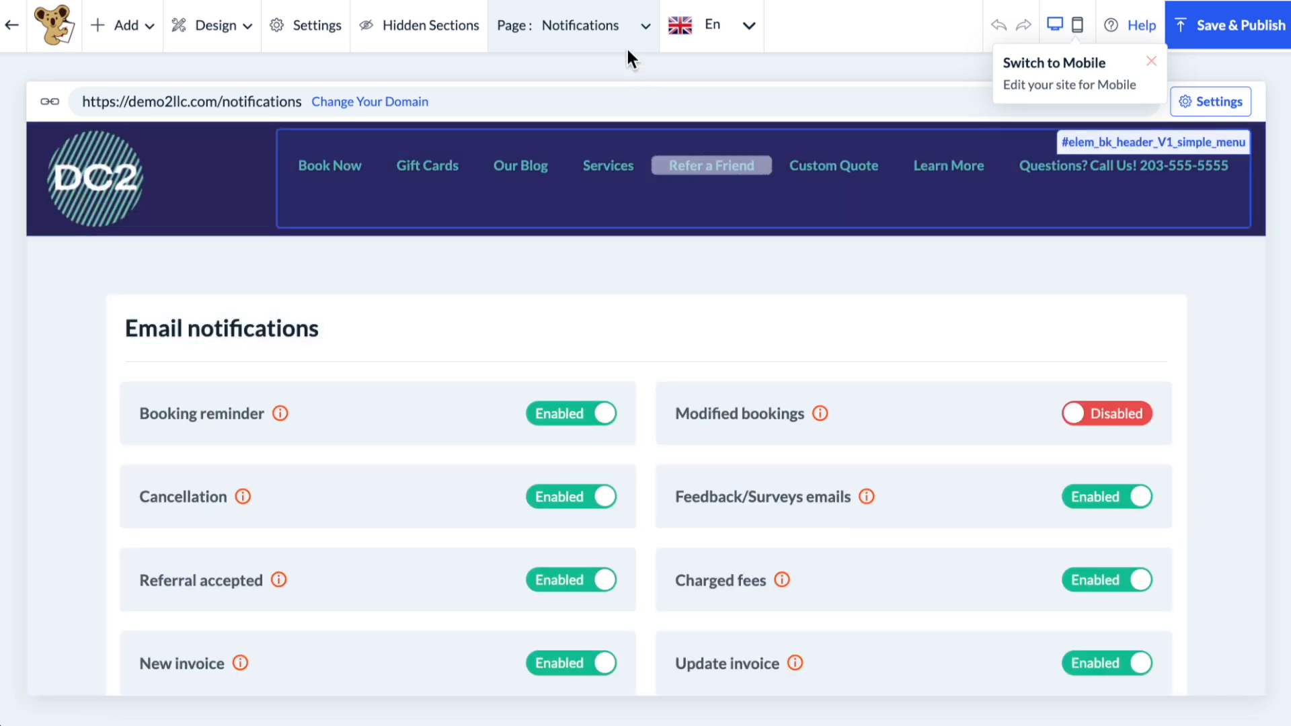
Open the popup manager, view the available actions for Hiring Pop-Up, and close the manager.
{"action": "left_click", "coordinate": [625, 27]}
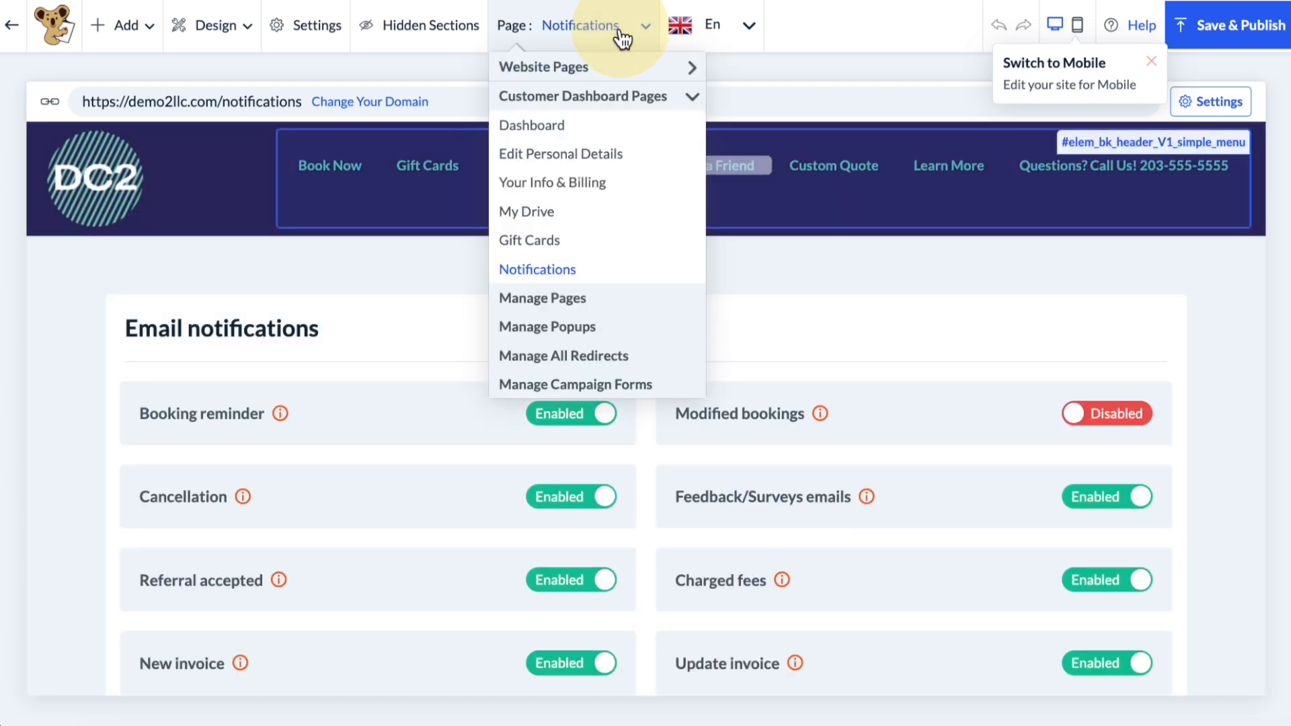
{"action": "left_click", "coordinate": [589, 328]}
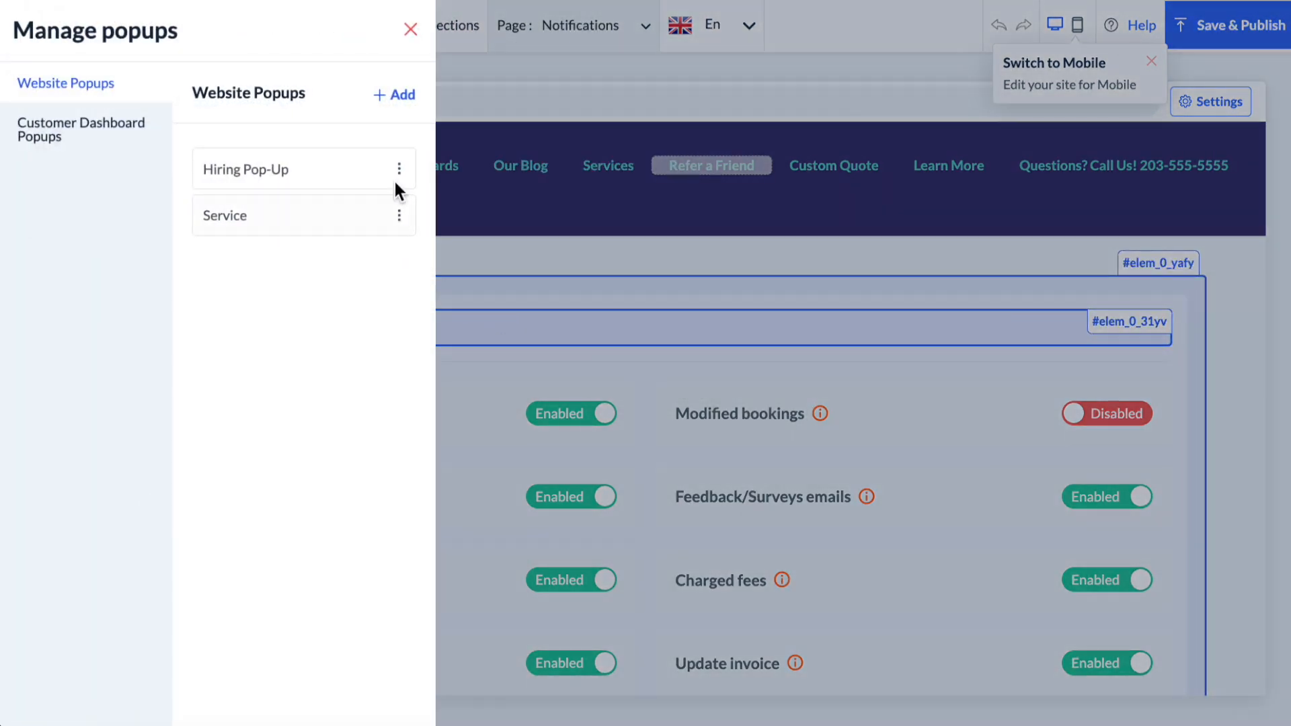
{"action": "left_click", "coordinate": [399, 169]}
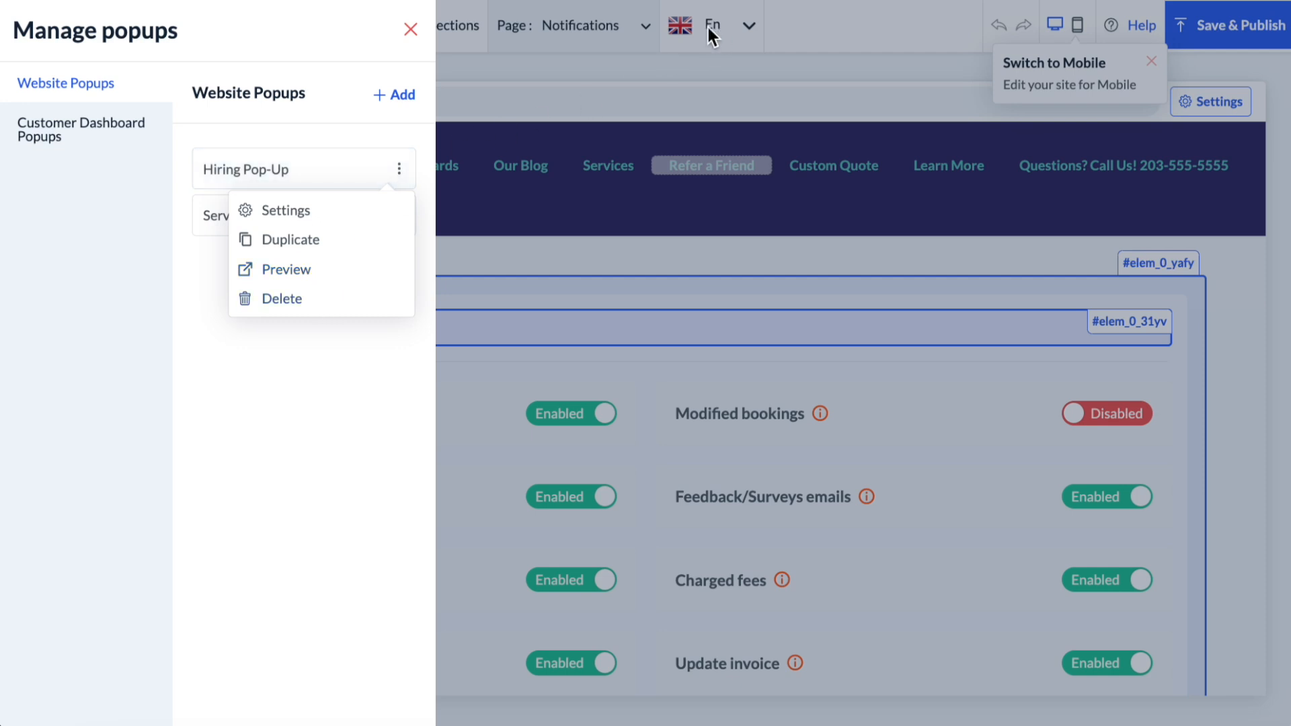
{"action": "left_click", "coordinate": [623, 26]}
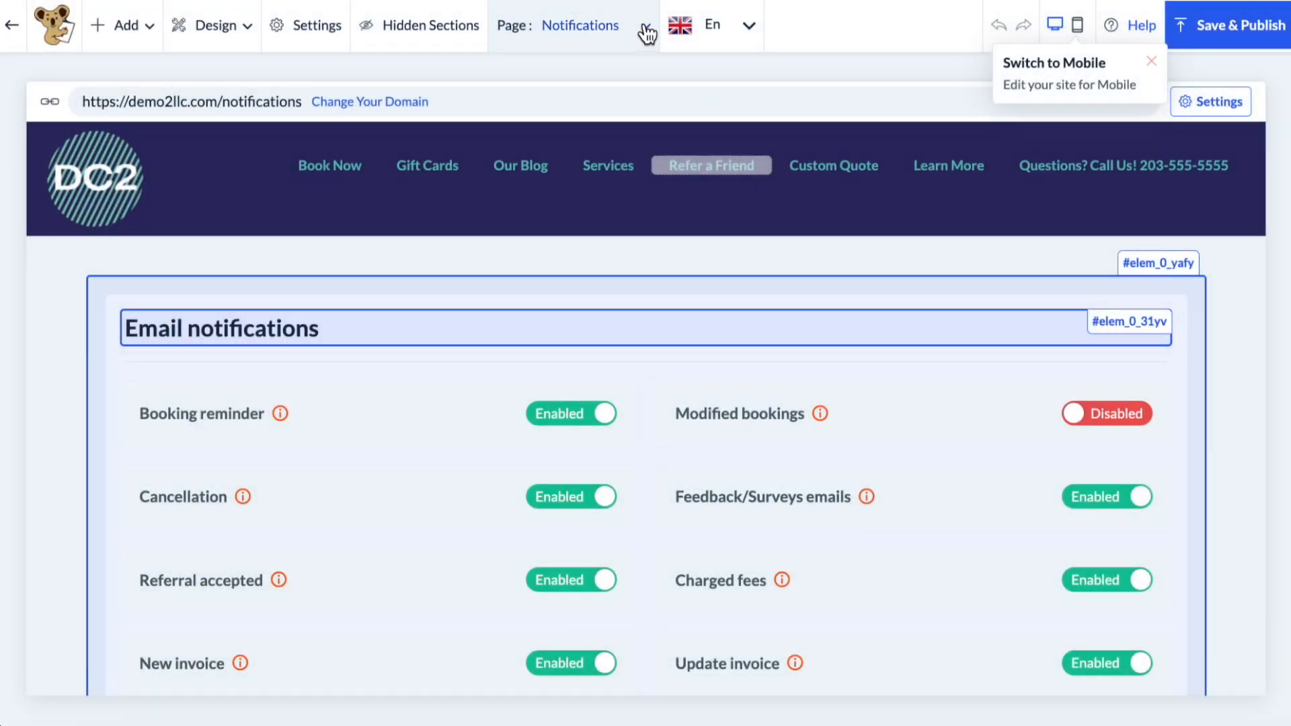
{"action": "left_click", "coordinate": [647, 30]}
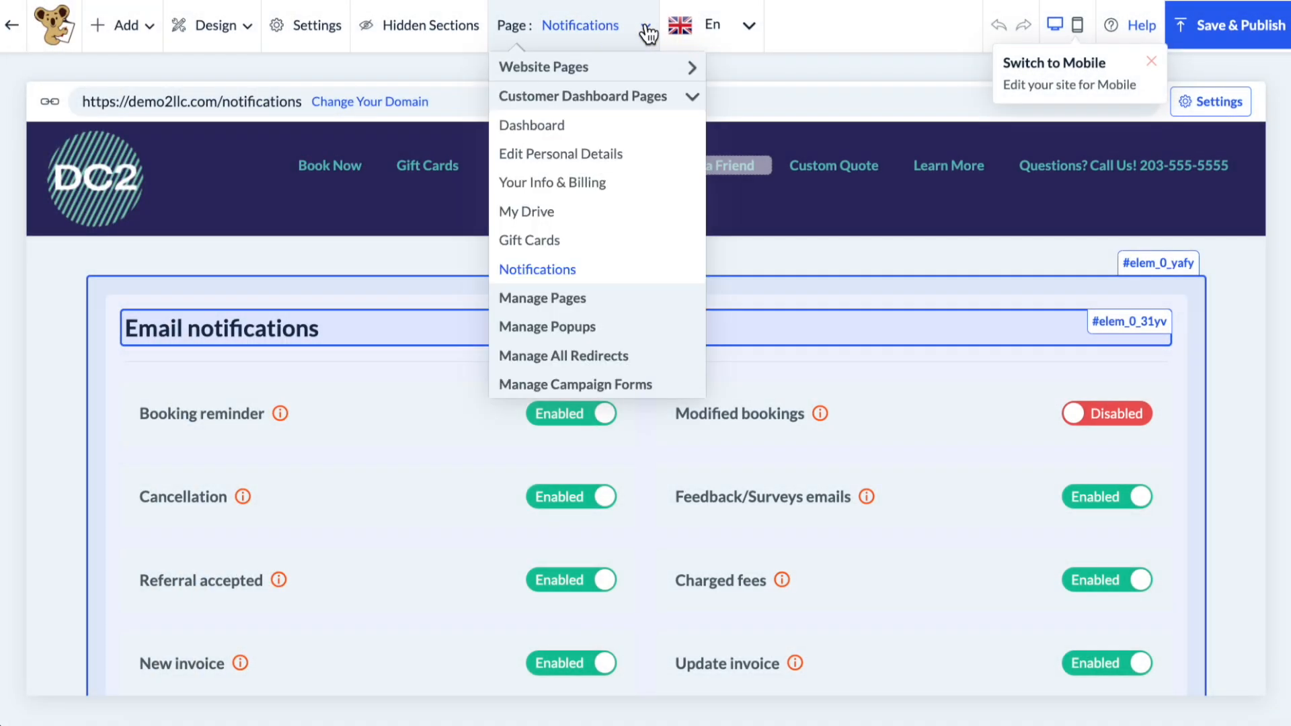
{"action": "left_click", "coordinate": [553, 361]}
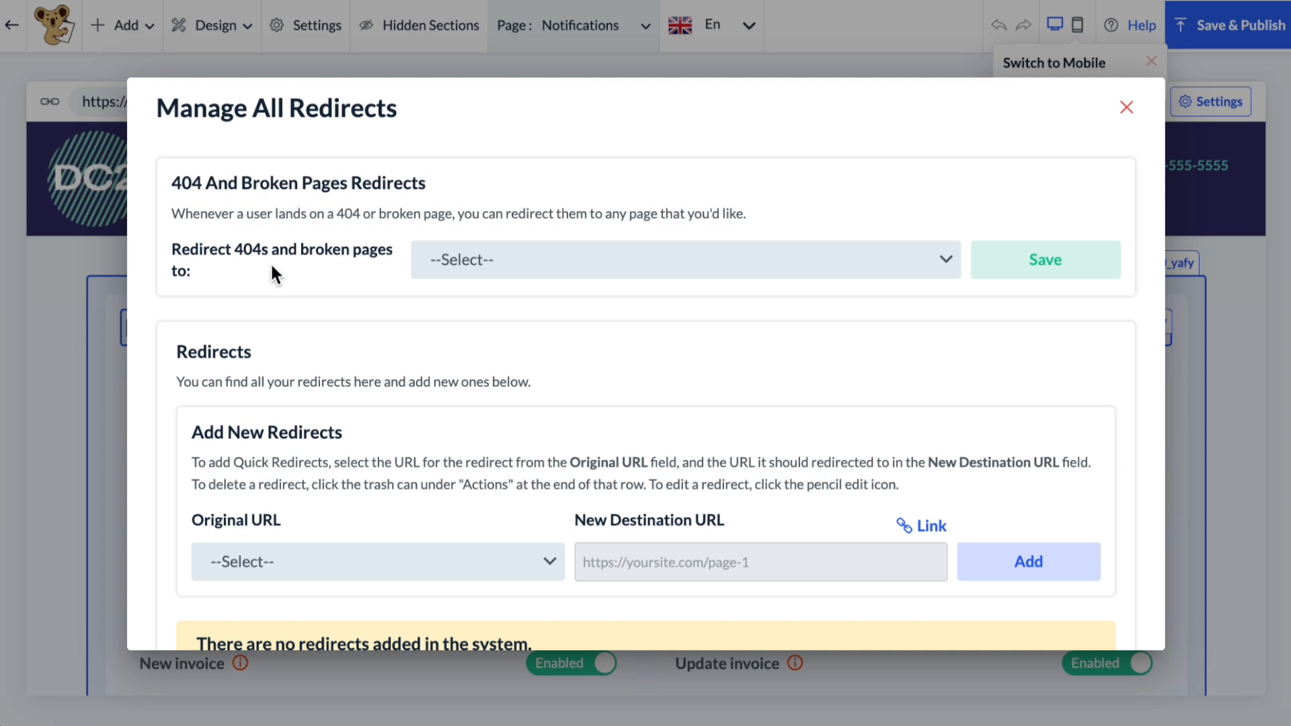
{"action": "left_click", "coordinate": [492, 261]}
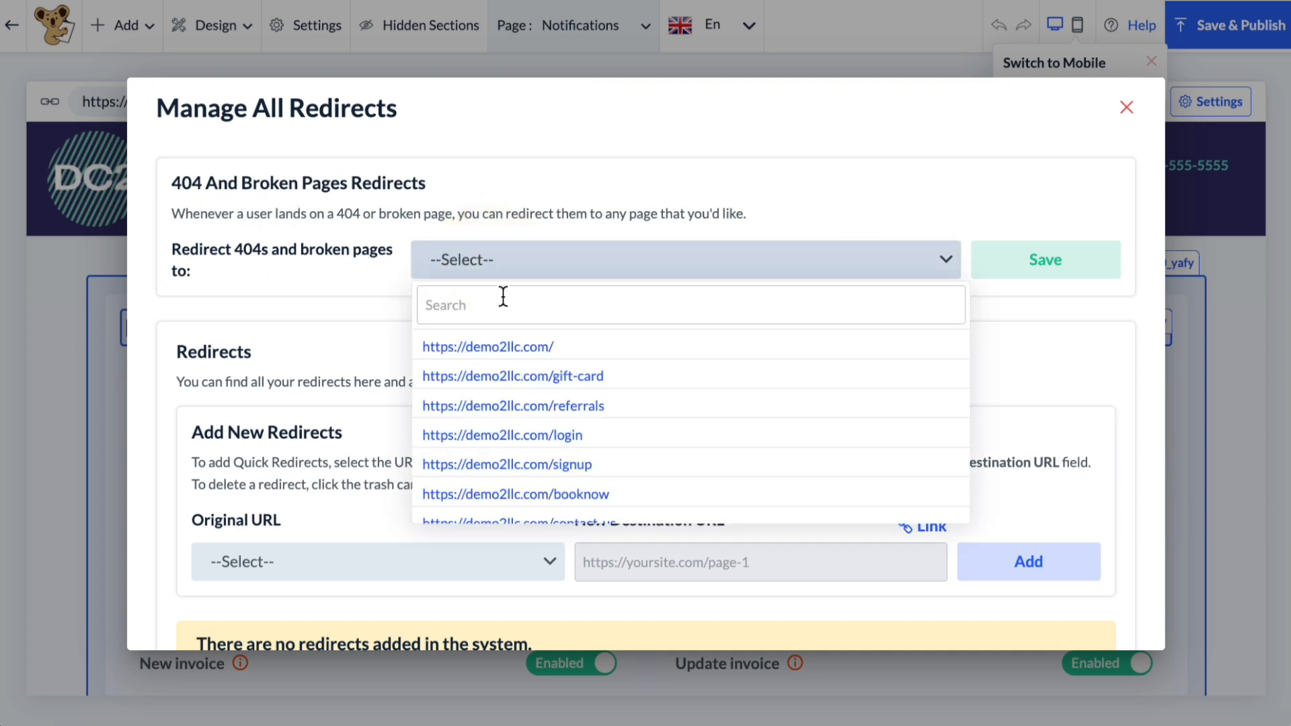
{"action": "scroll", "coordinate": [504, 299], "scroll_direction": "down", "scroll_amount": 3}
{"action": "scroll", "coordinate": [505, 305], "scroll_direction": "down", "scroll_amount": 5}
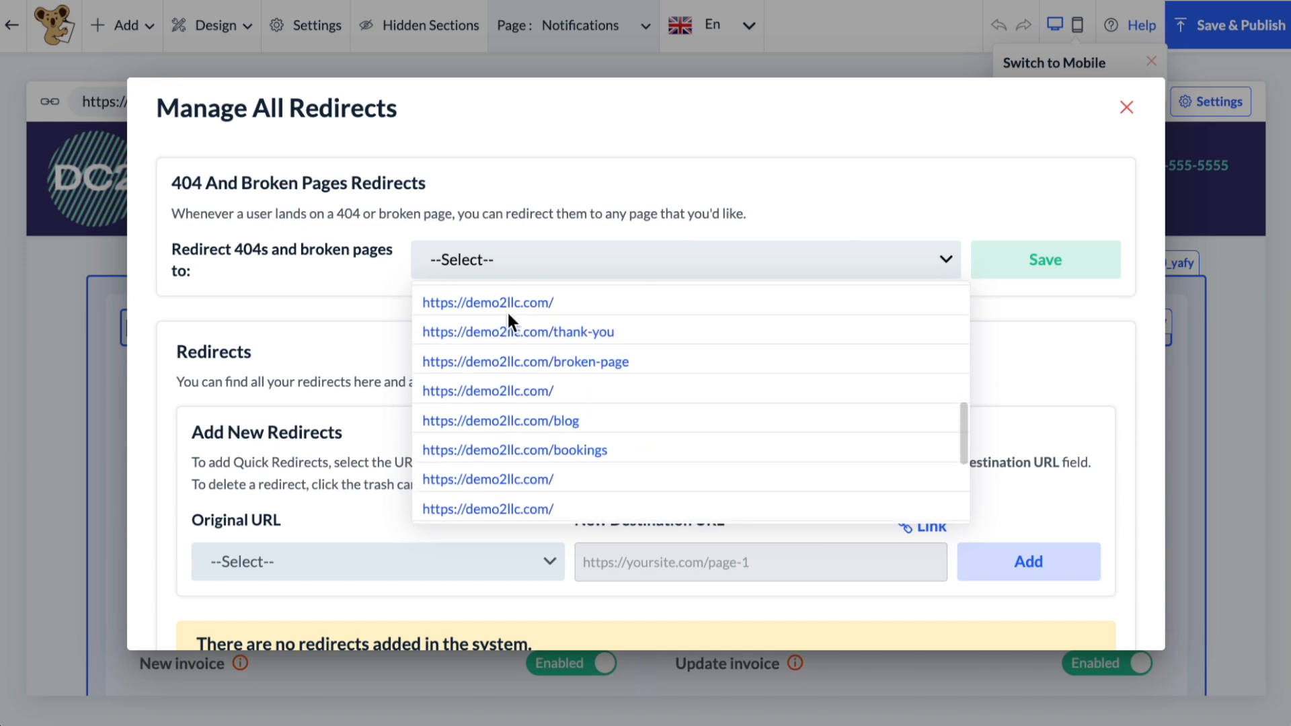
{"action": "left_click", "coordinate": [531, 363]}
{"action": "left_click", "coordinate": [1022, 265]}
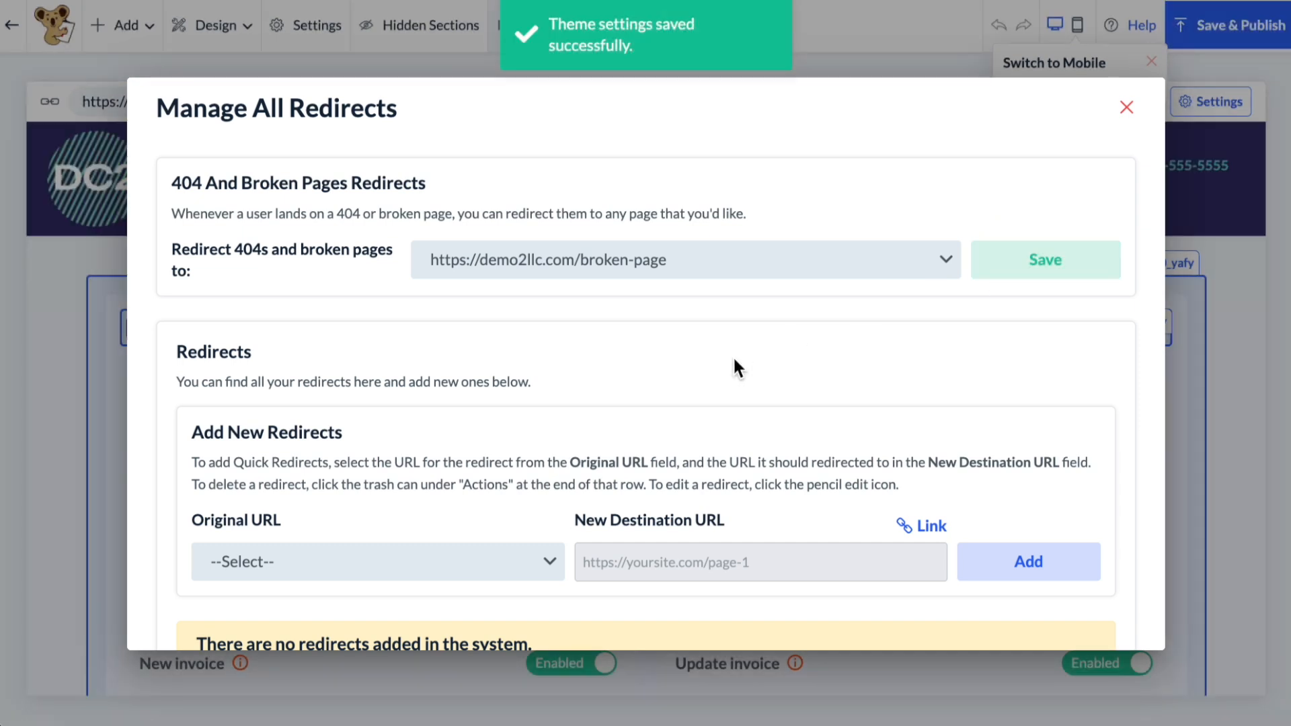
{"action": "scroll", "coordinate": [733, 357], "scroll_direction": "down", "scroll_amount": 2}
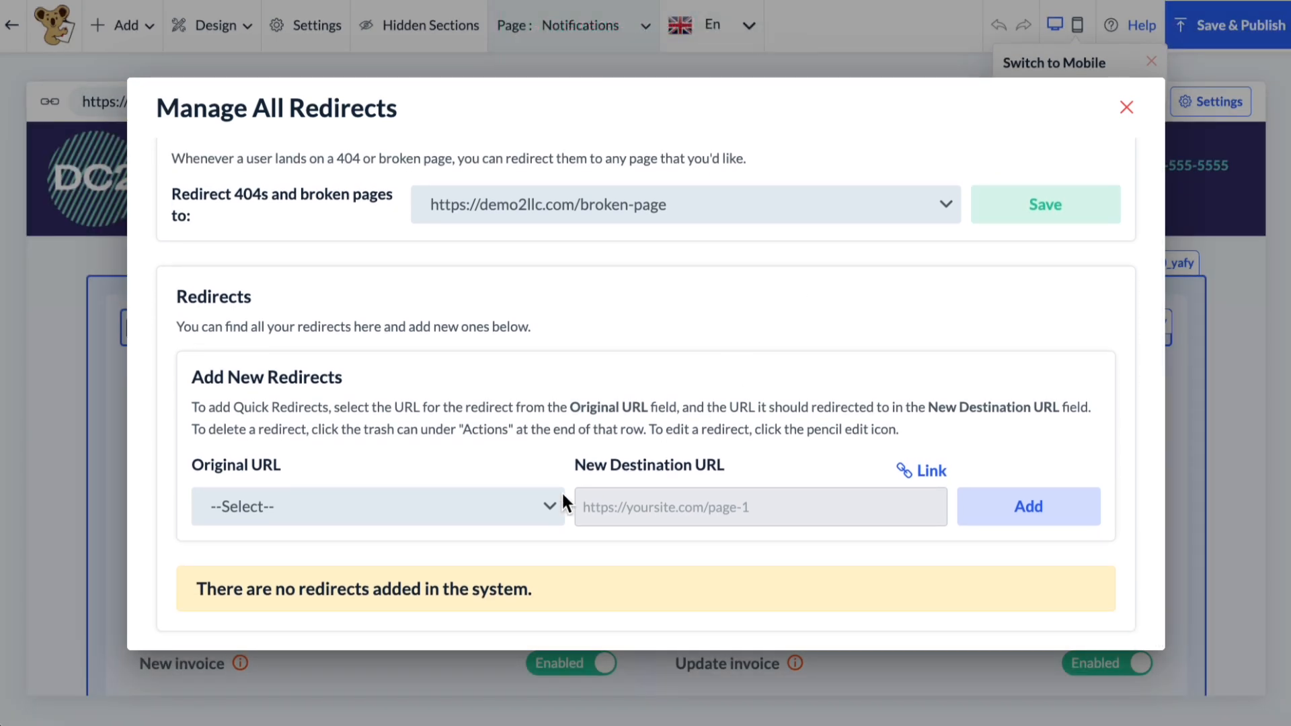
{"action": "left_click", "coordinate": [538, 506]}
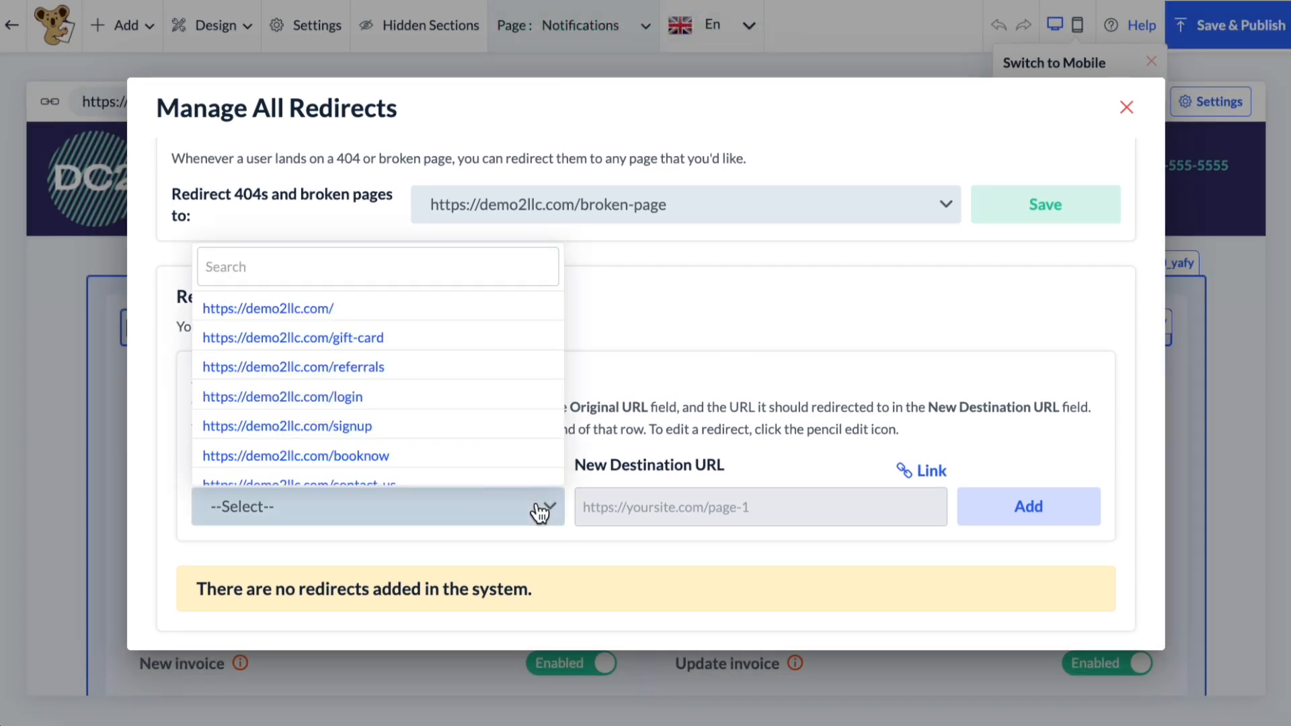
{"action": "left_click", "coordinate": [456, 402]}
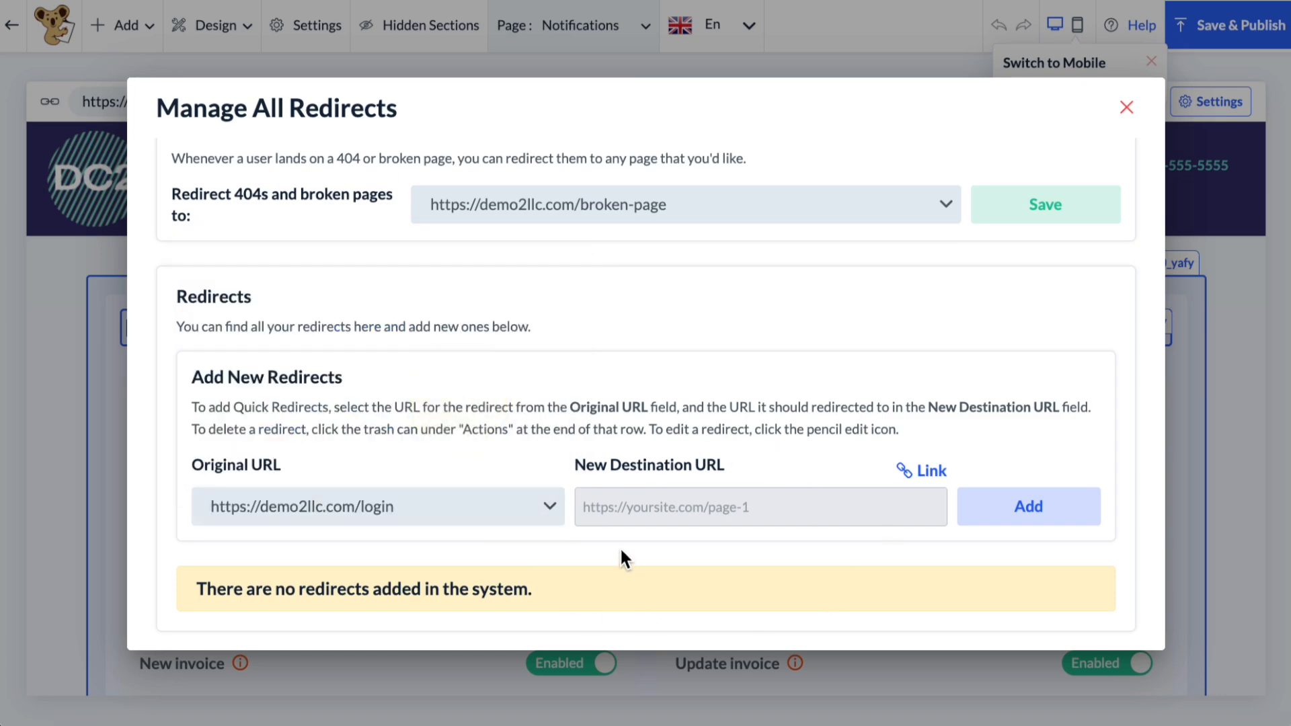
{"action": "left_click", "coordinate": [921, 470]}
{"action": "left_click", "coordinate": [480, 200]}
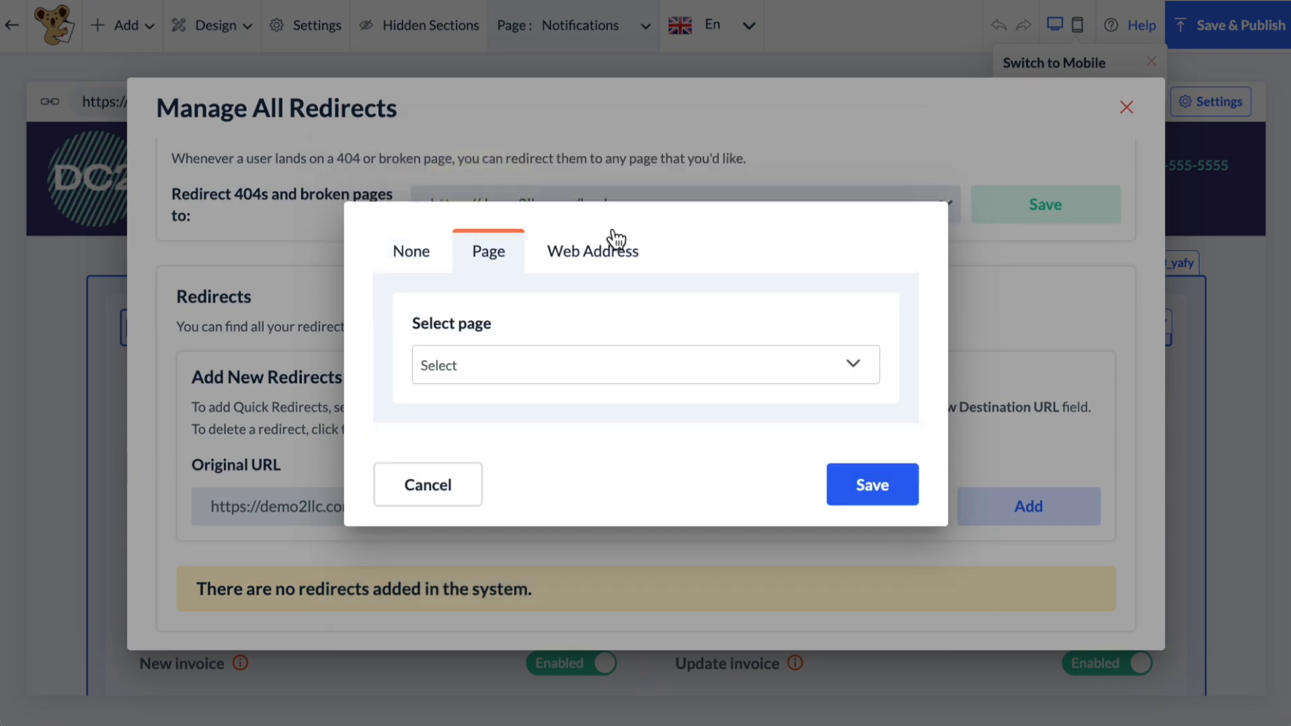
{"action": "left_click", "coordinate": [605, 266]}
{"action": "left_click", "coordinate": [856, 494]}
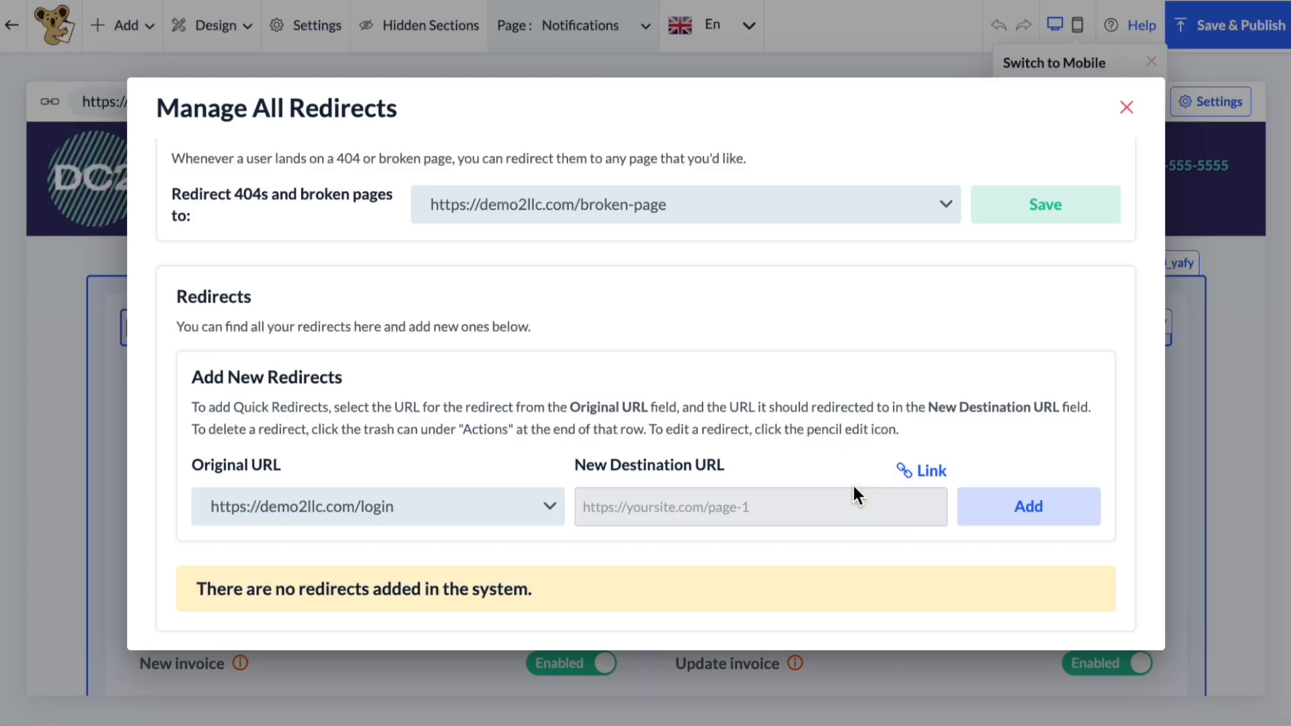
{"action": "left_click", "coordinate": [1057, 507]}
{"action": "left_click", "coordinate": [1046, 560]}
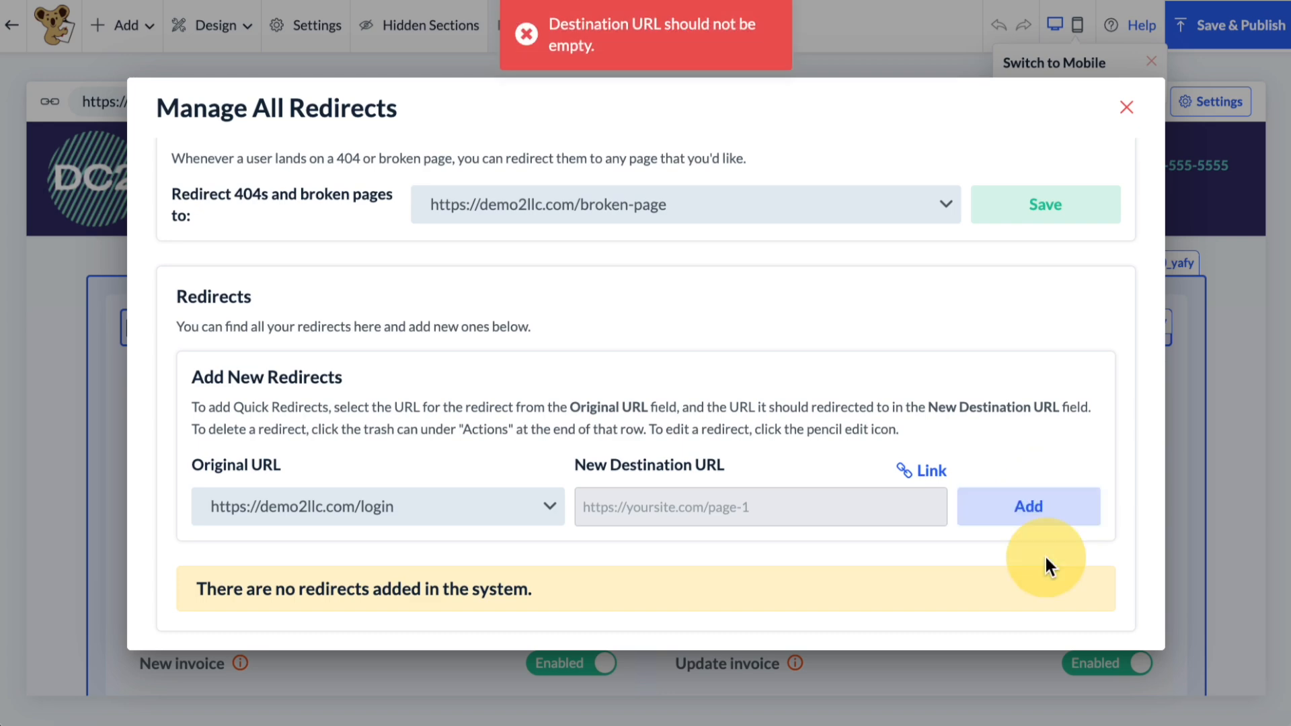
{"action": "left_click", "coordinate": [1127, 107]}
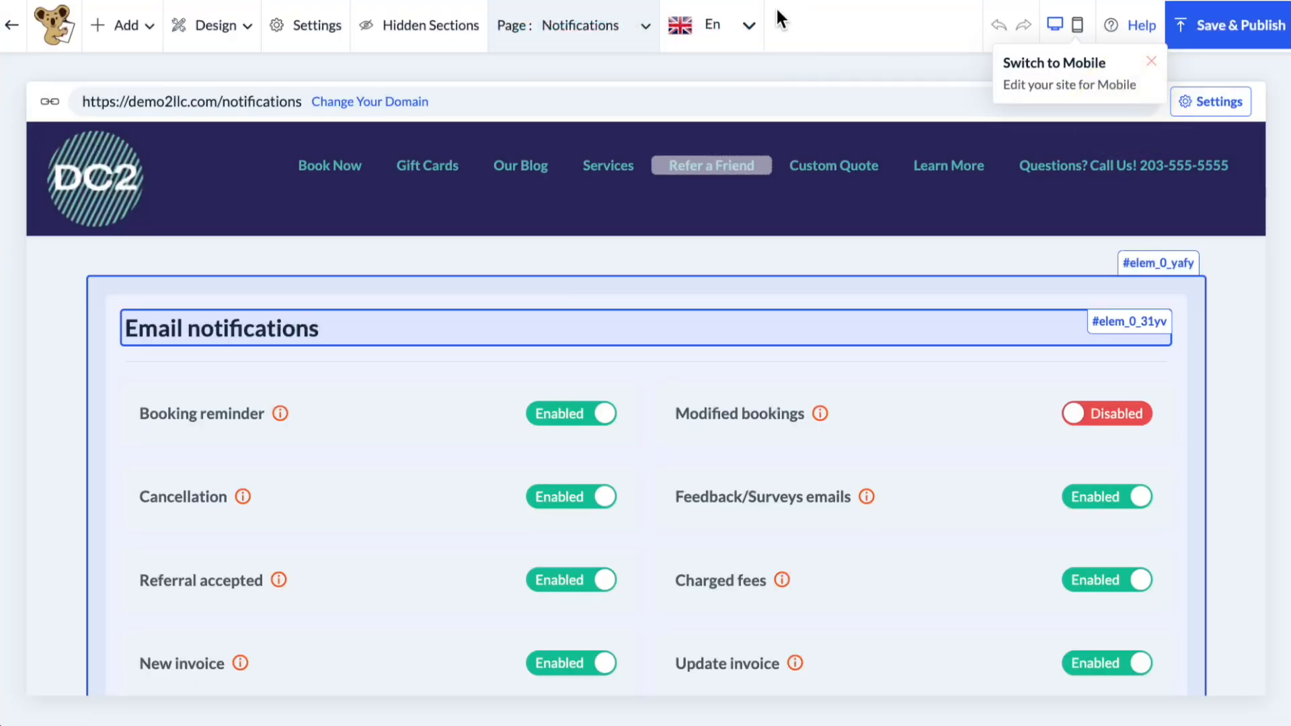
Open the campaign forms manager, view the Home Page form's field visibility options, and return to the website editor.
{"action": "left_click", "coordinate": [625, 30]}
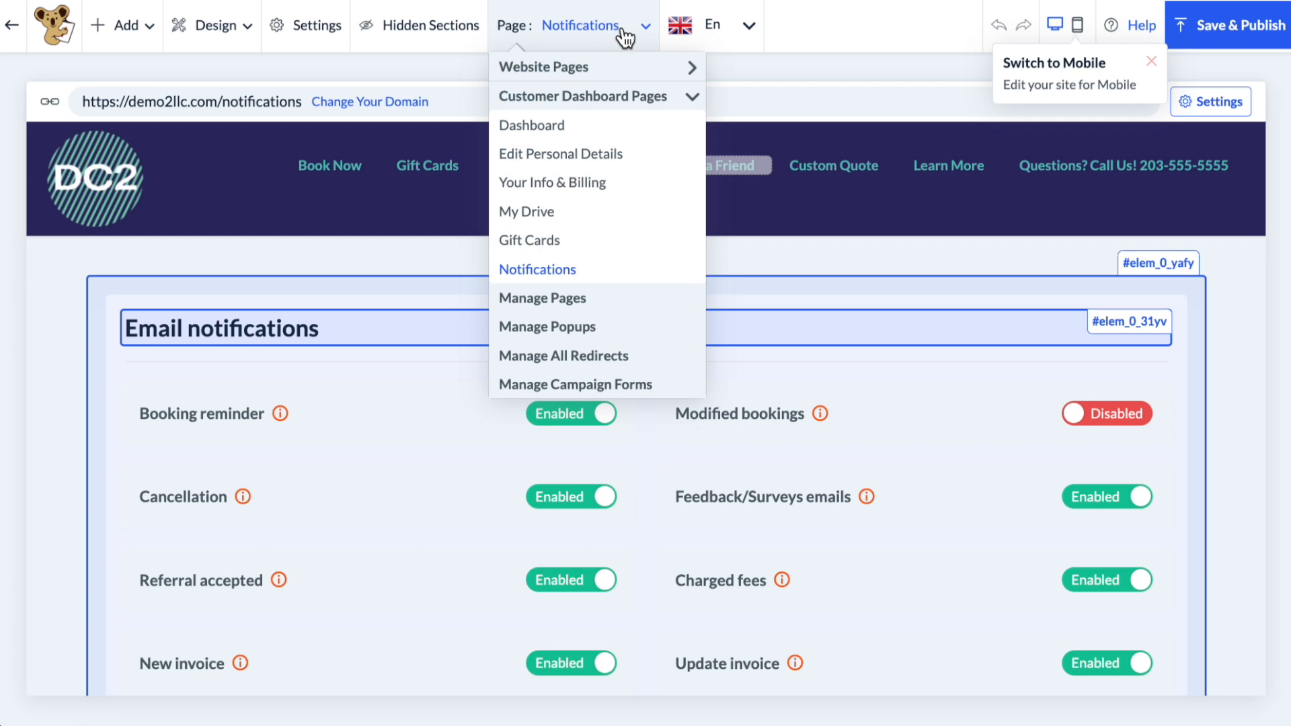
{"action": "left_click", "coordinate": [607, 388]}
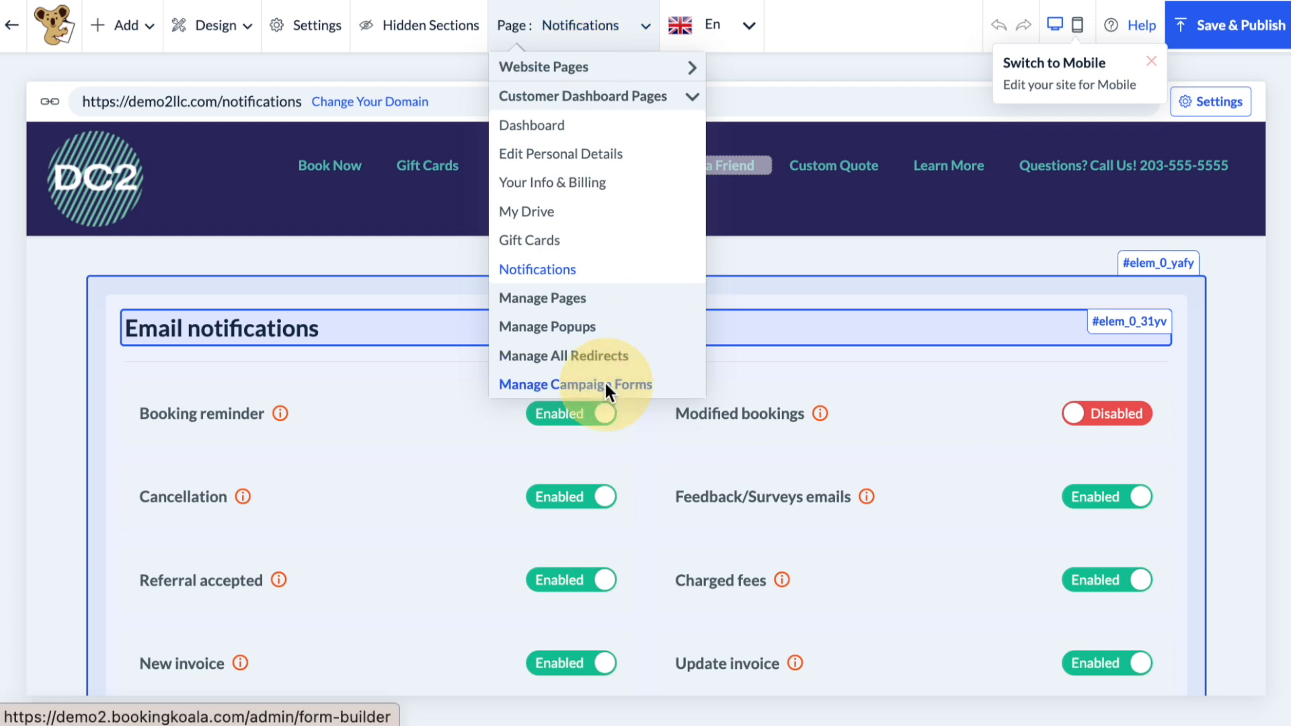
{"action": "left_click", "coordinate": [886, 233]}
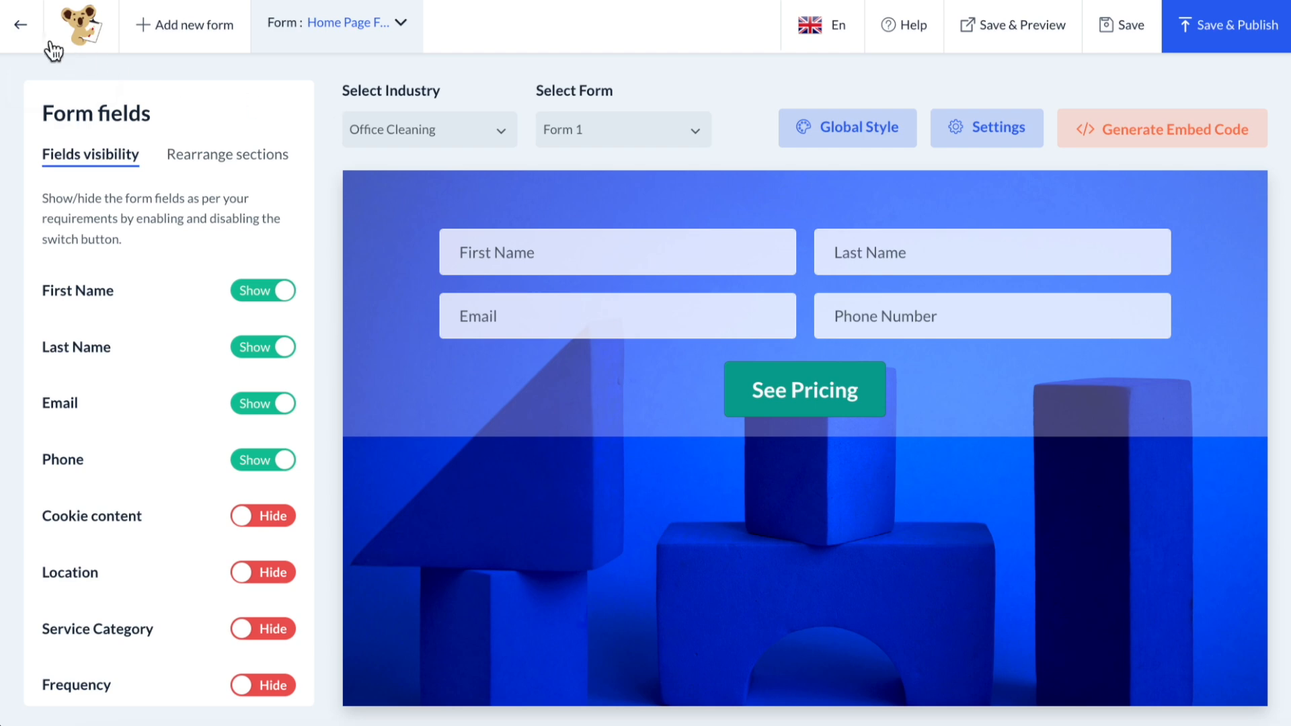
{"action": "left_click", "coordinate": [27, 29]}
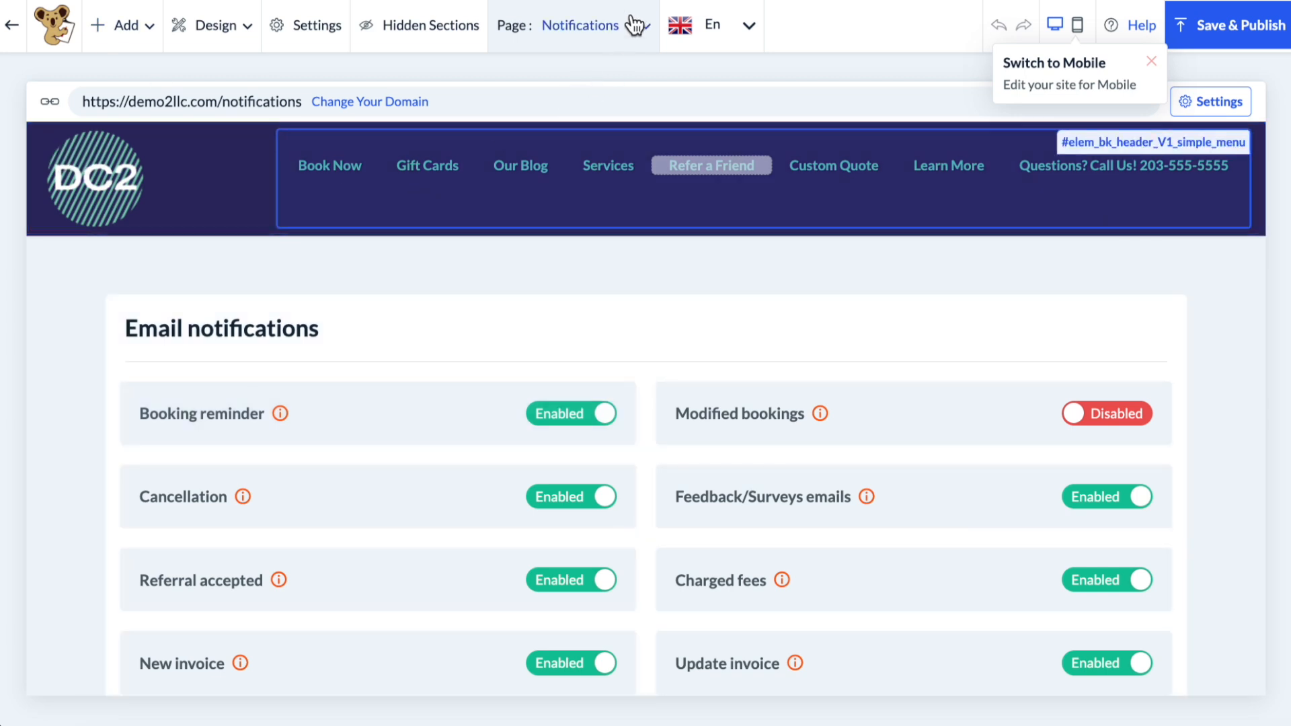
View the Notifications page in German with its translation mode controls, and return the editor to English.
{"action": "left_click", "coordinate": [709, 35]}
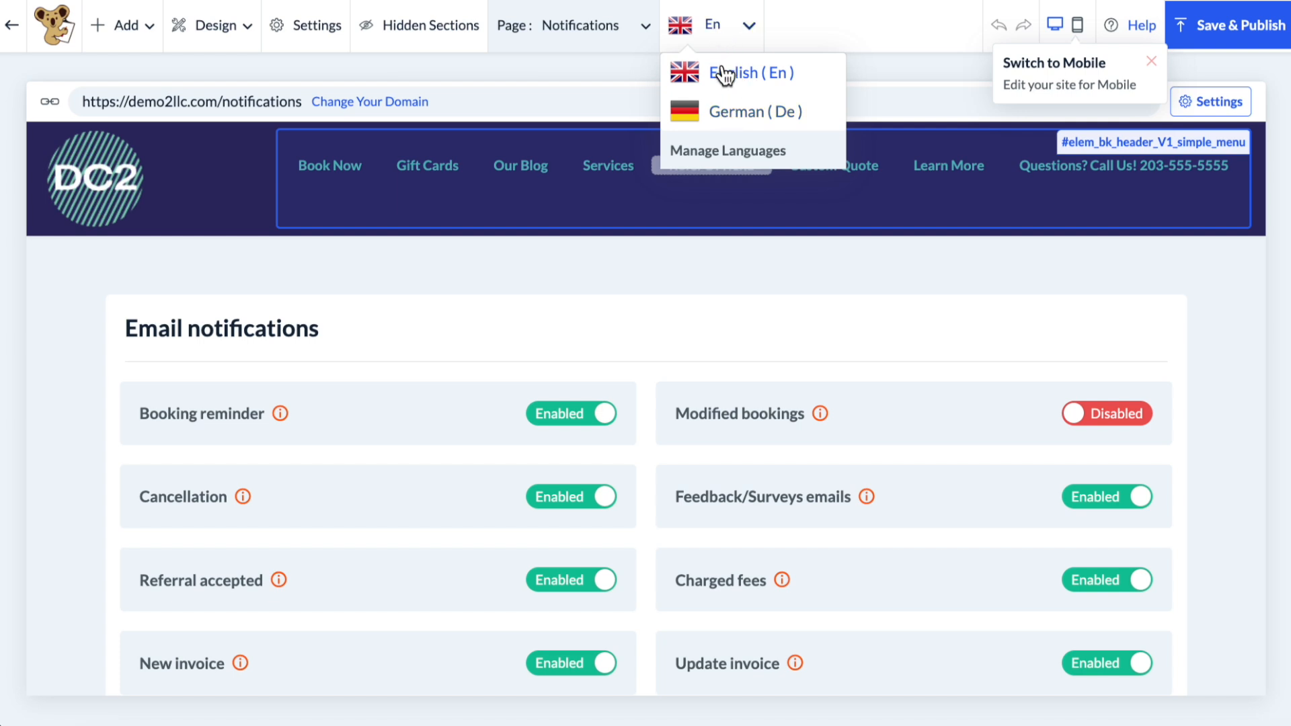
{"action": "left_click", "coordinate": [723, 115]}
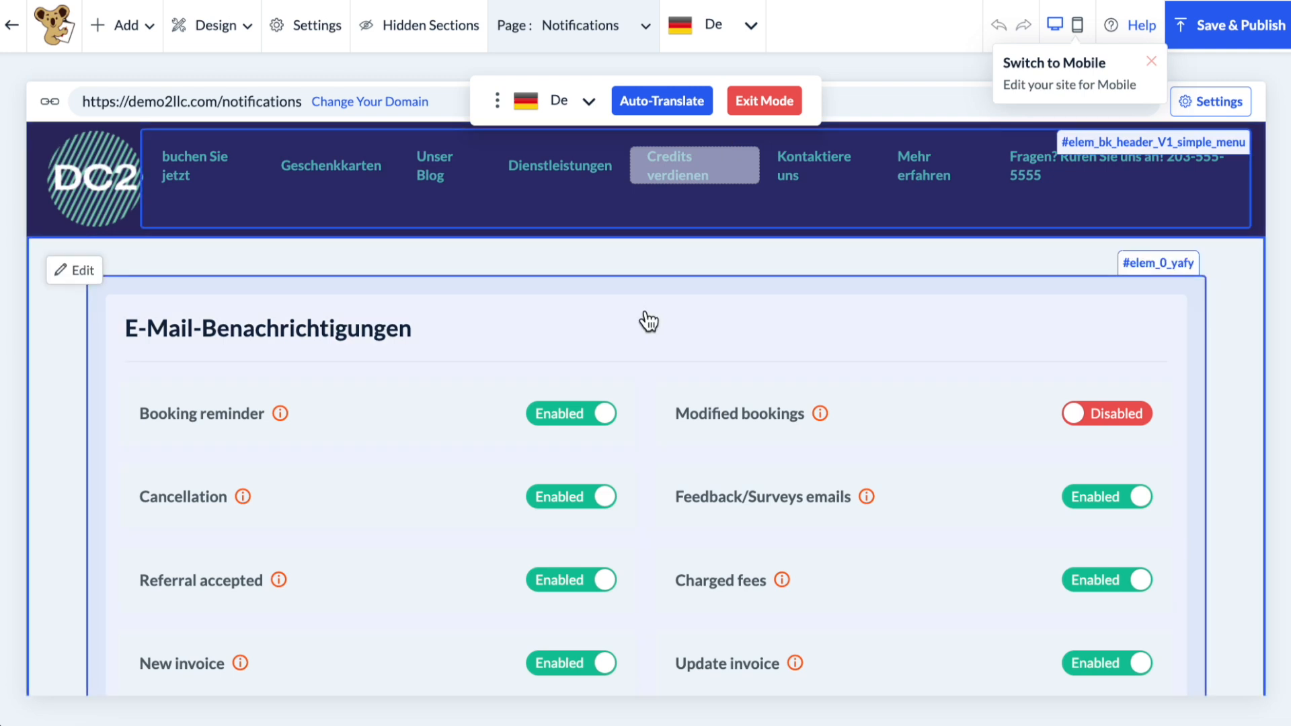
{"action": "left_click", "coordinate": [673, 104]}
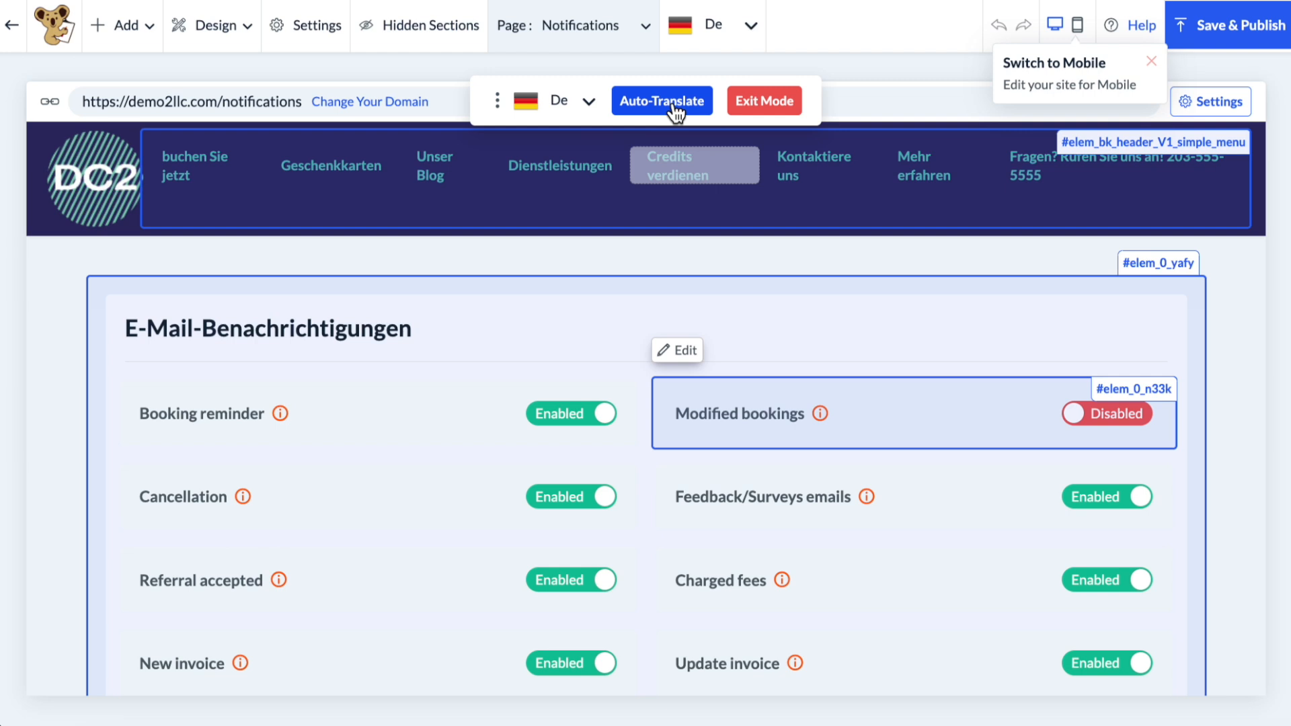
{"action": "left_click", "coordinate": [581, 109]}
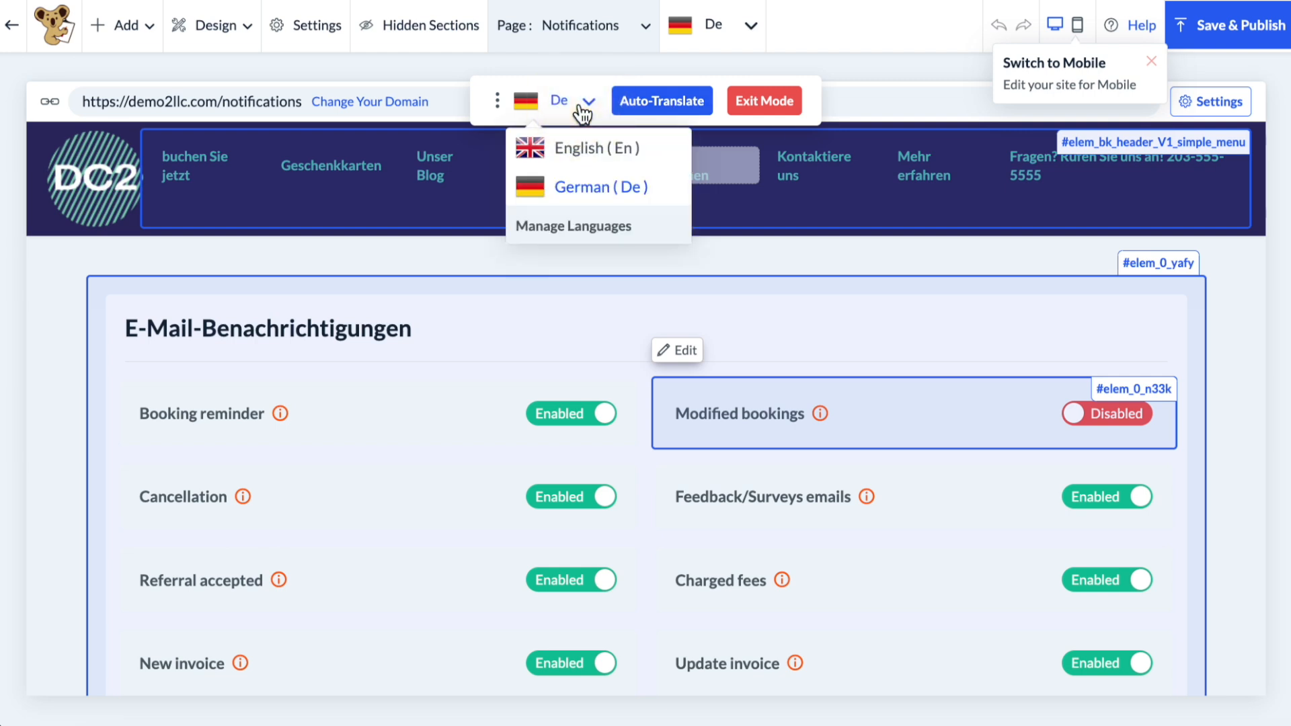
{"action": "left_click", "coordinate": [582, 151]}
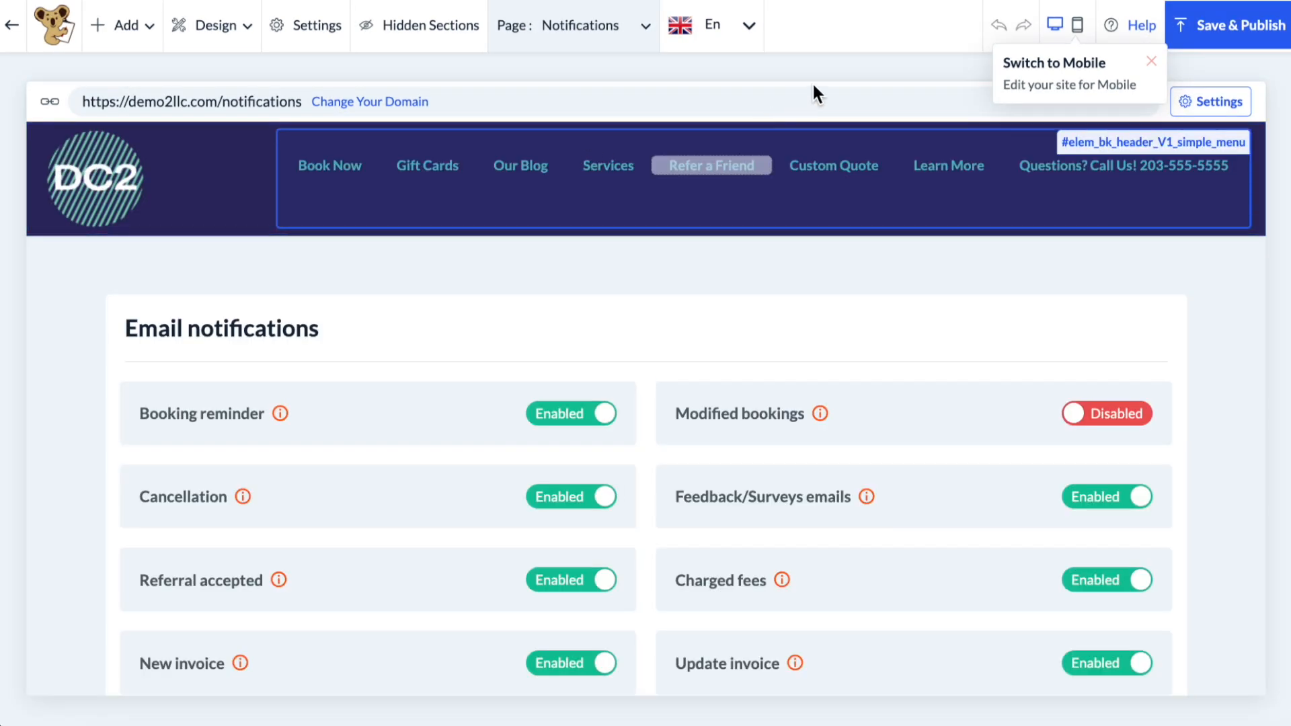
Switch to the mobile editing view and open the Book Now website page to look through its mobile layout.
{"action": "left_click", "coordinate": [1078, 27]}
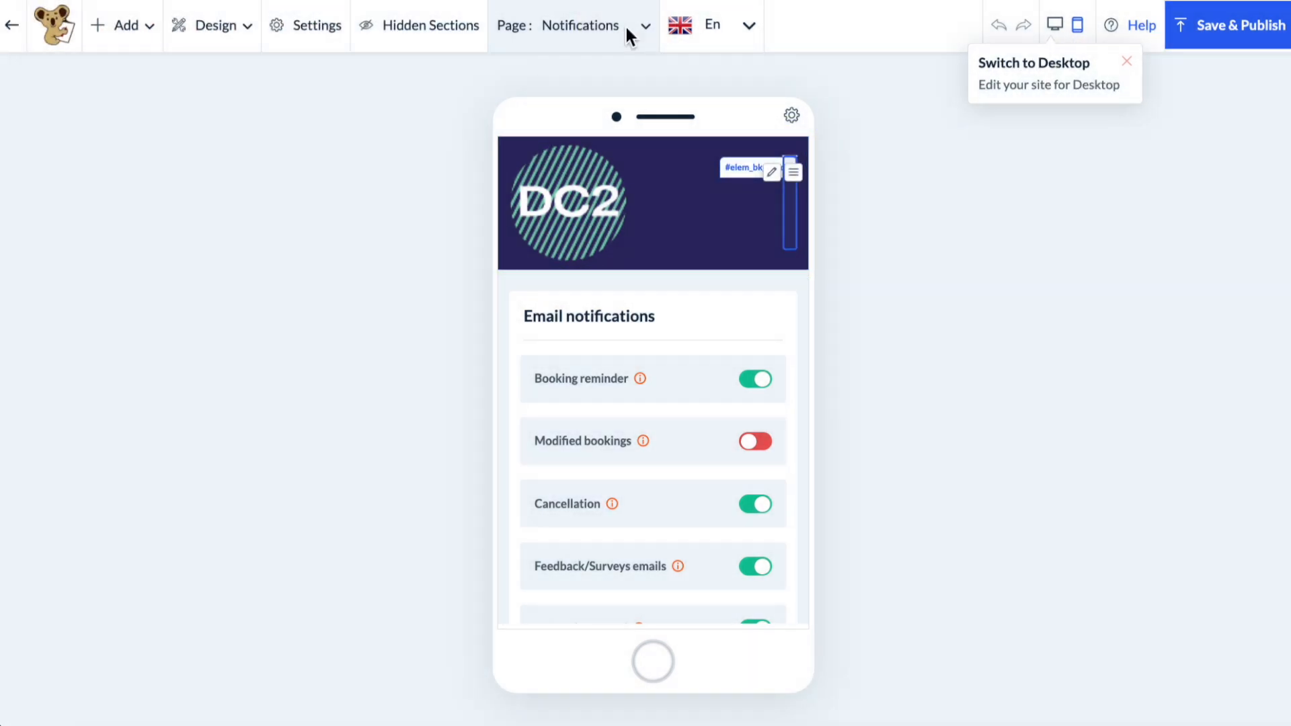
{"action": "left_click", "coordinate": [624, 24]}
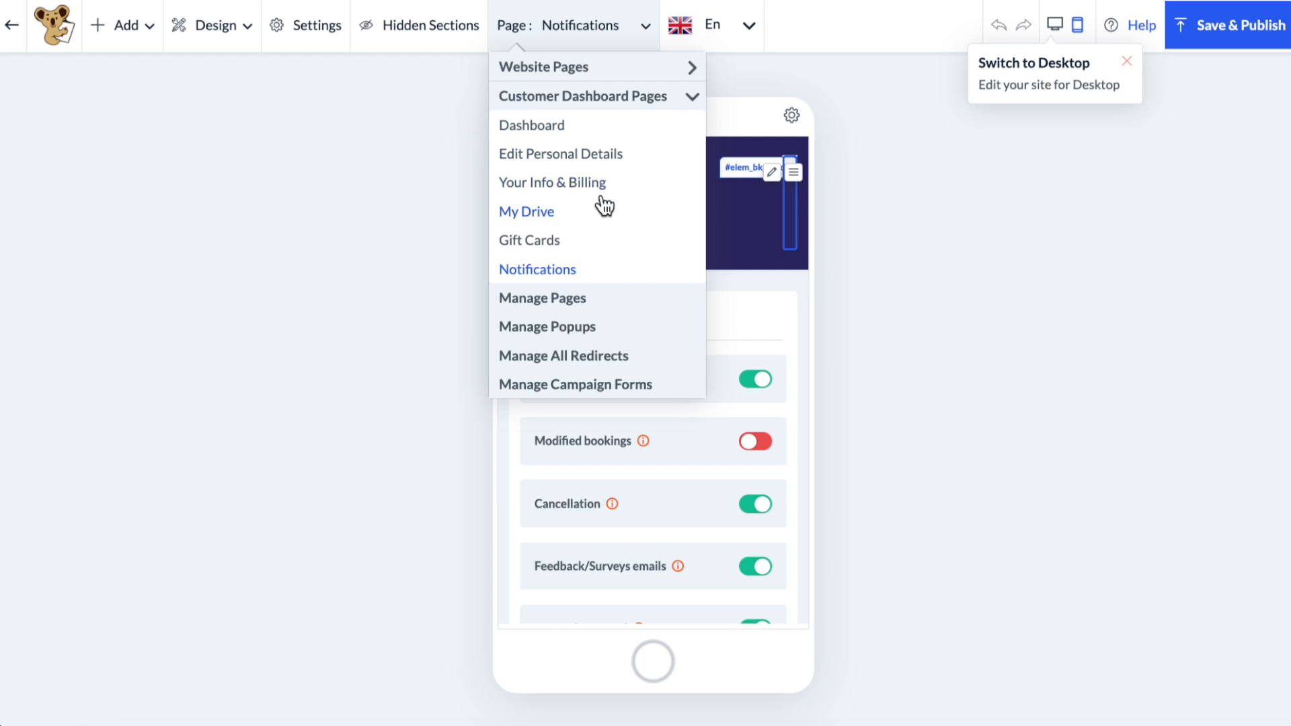
{"action": "left_click", "coordinate": [624, 73]}
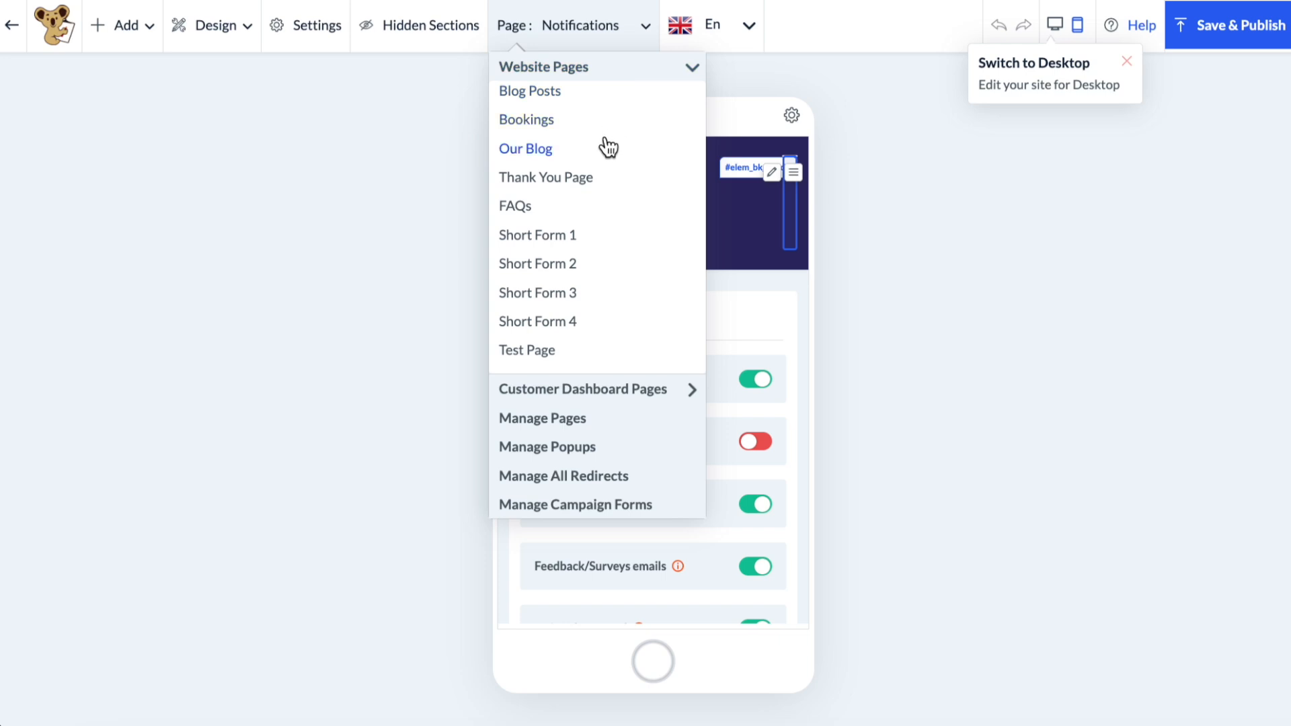
{"action": "scroll", "coordinate": [605, 144], "scroll_direction": "up", "scroll_amount": 5}
{"action": "left_click", "coordinate": [596, 241]}
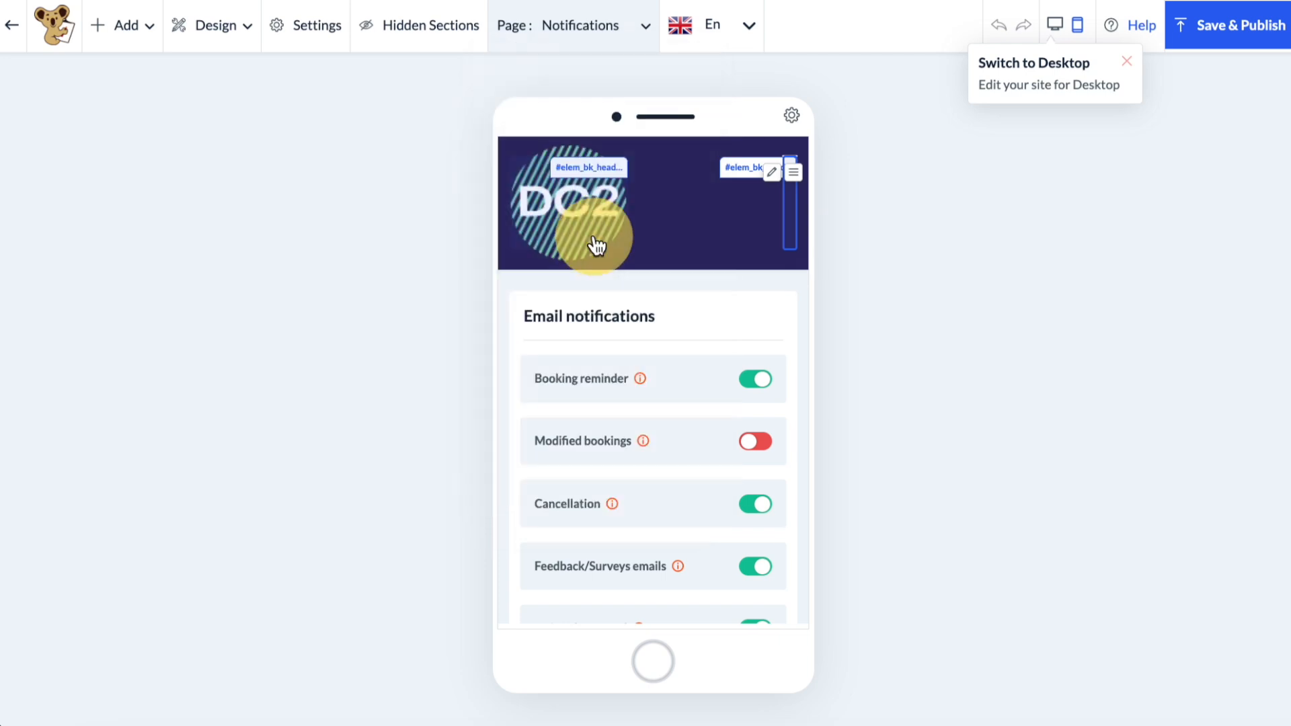
{"action": "scroll", "coordinate": [670, 479], "scroll_direction": "down", "scroll_amount": 10}
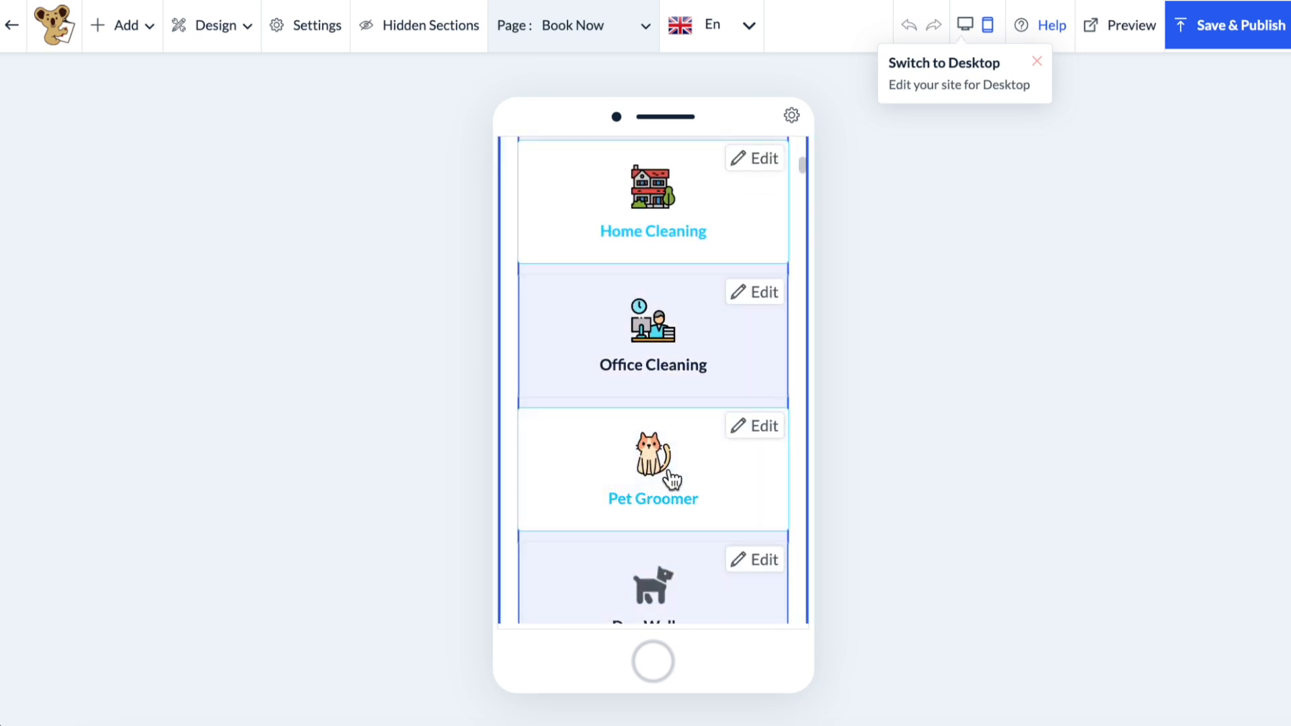
{"action": "scroll", "coordinate": [671, 480], "scroll_direction": "up", "scroll_amount": 10}
{"action": "left_click", "coordinate": [671, 478]}
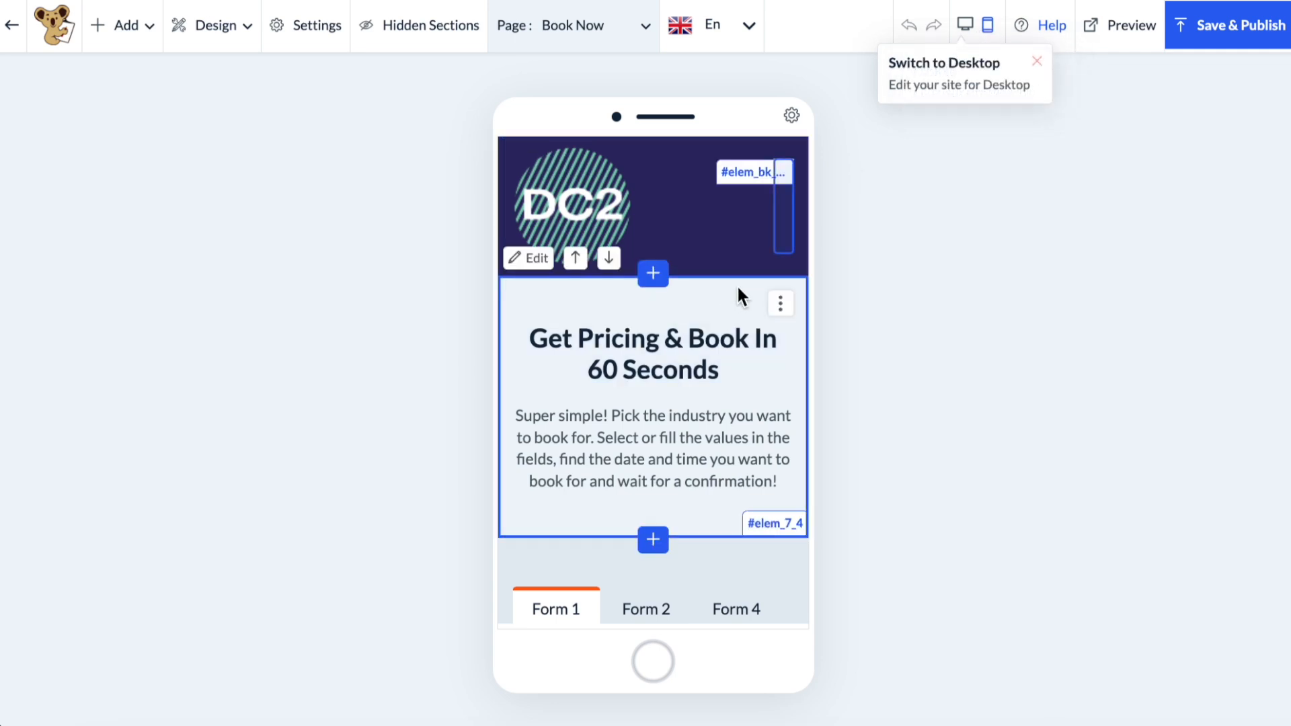
Return to desktop editing, preview the Book Now page at desktop, tablet and mobile sizes, and go back to the editor.
{"action": "left_click", "coordinate": [964, 32]}
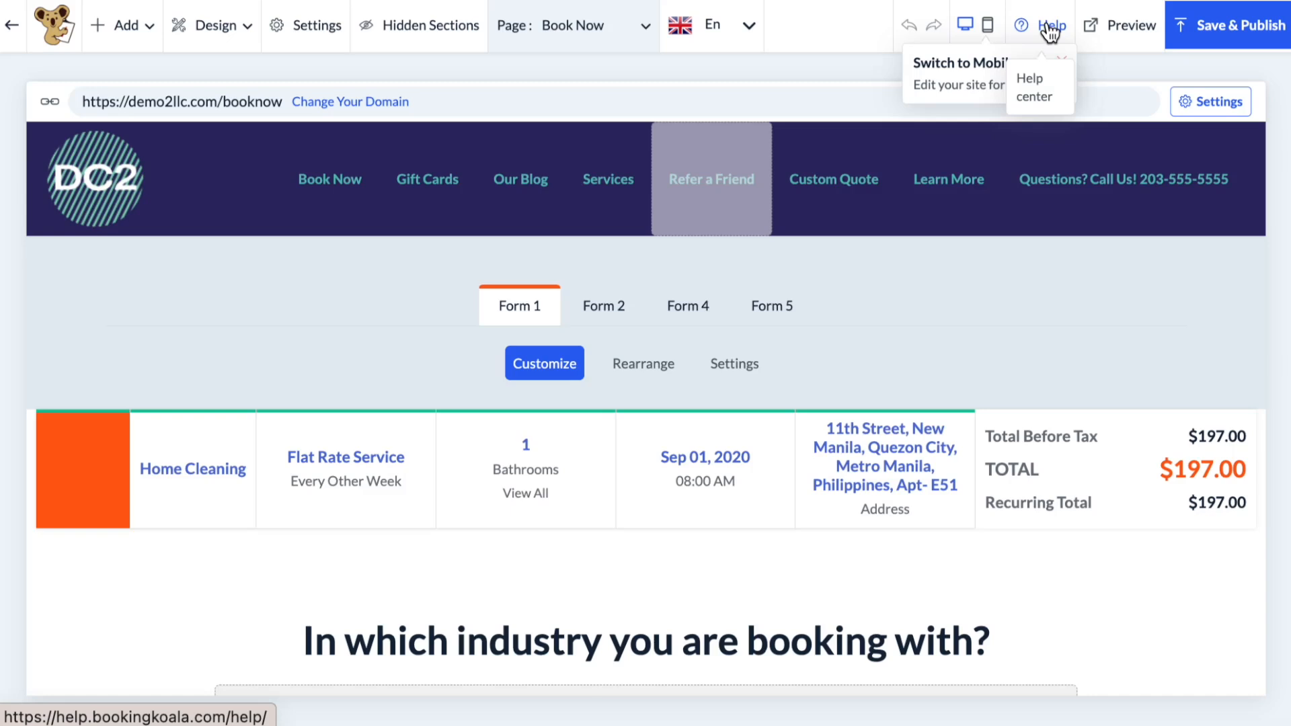
{"action": "left_click", "coordinate": [1132, 30]}
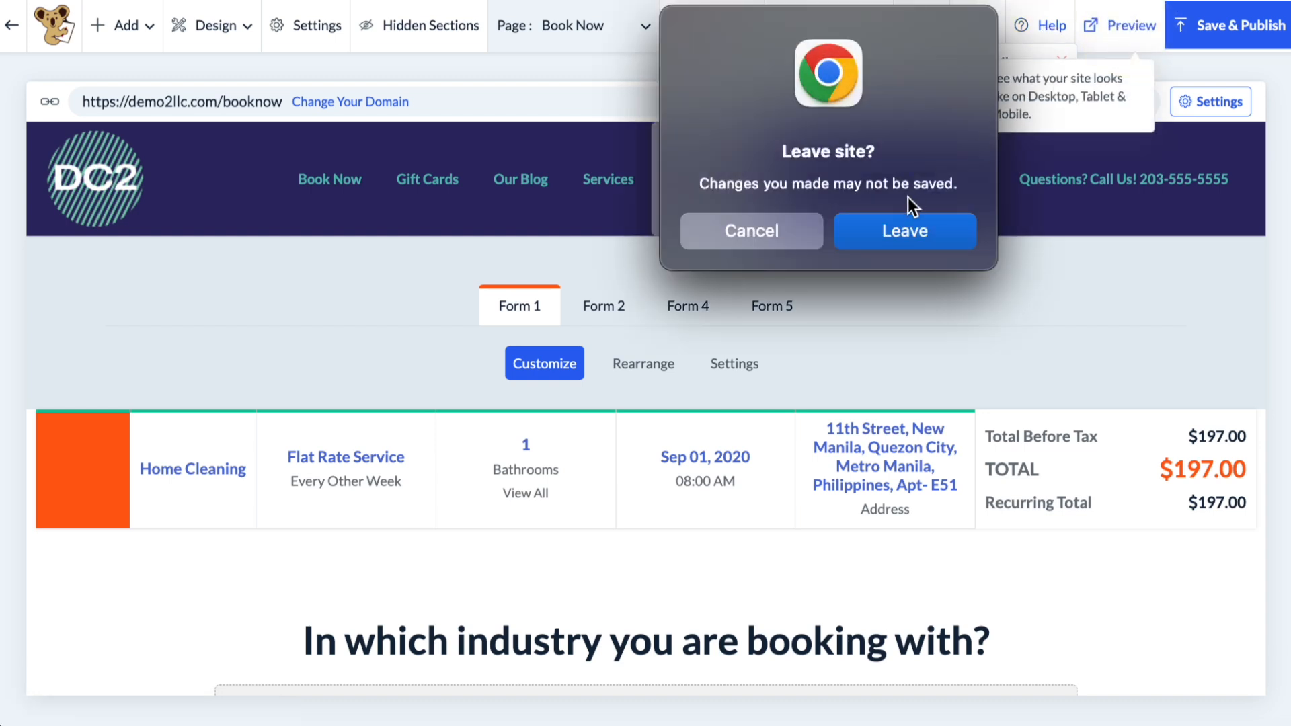
{"action": "left_click", "coordinate": [897, 230]}
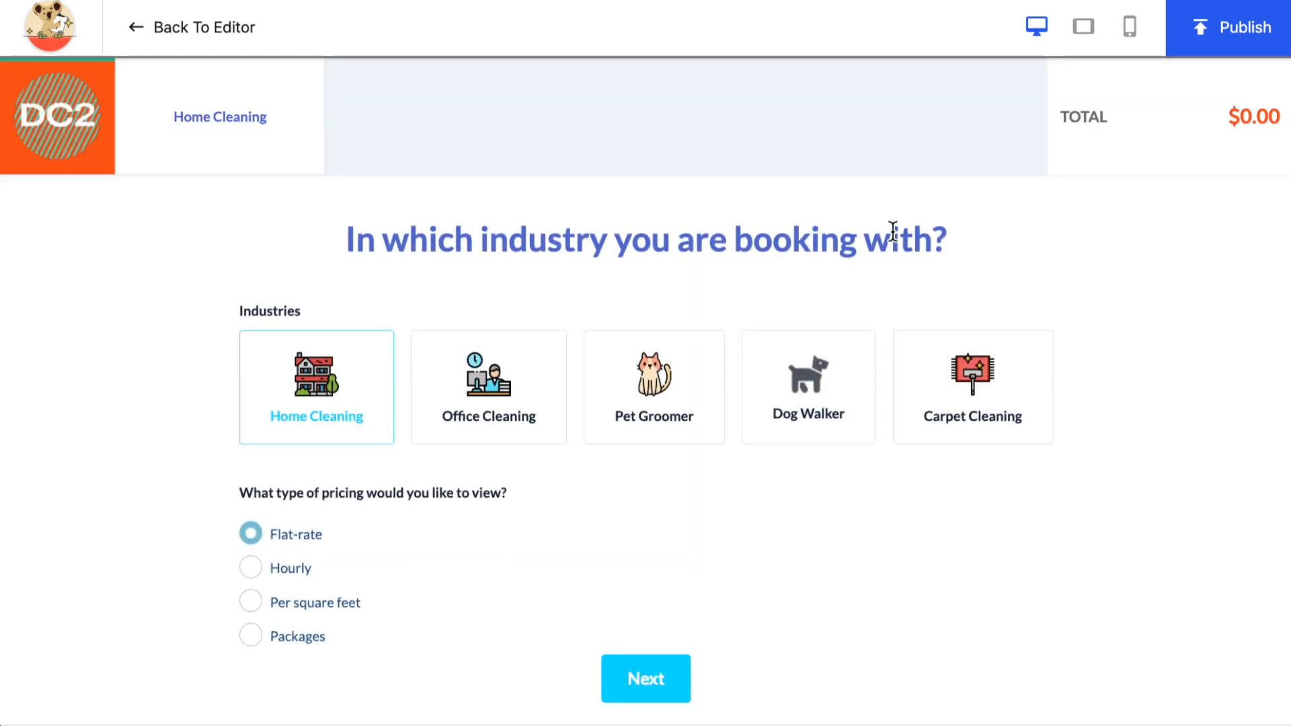
{"action": "left_click", "coordinate": [1092, 39]}
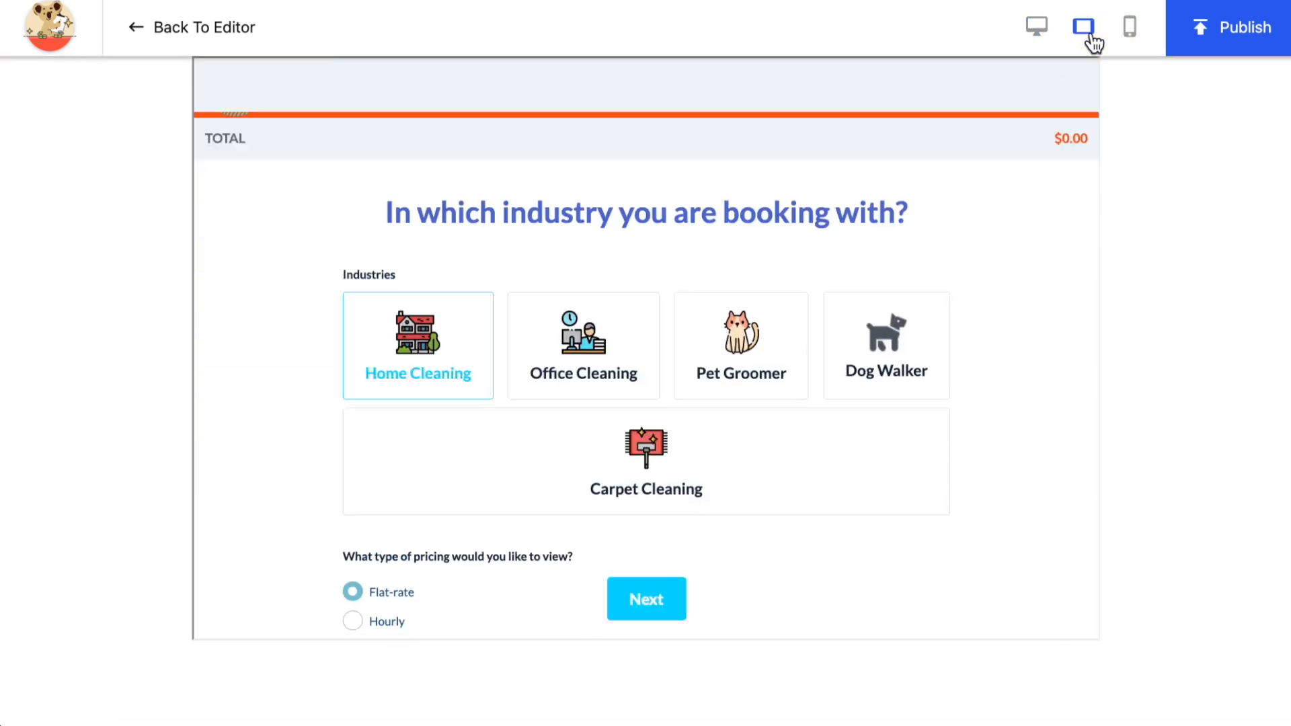
{"action": "left_click", "coordinate": [1134, 34]}
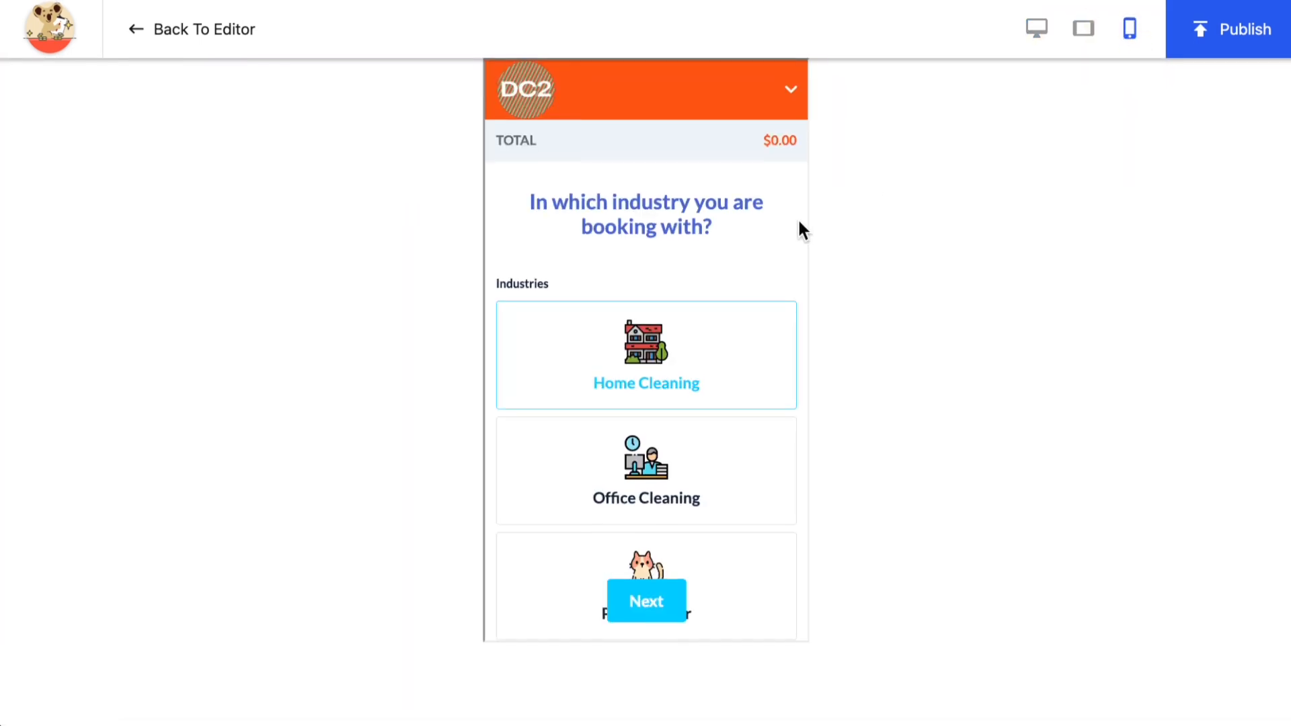
{"action": "left_click", "coordinate": [236, 43]}
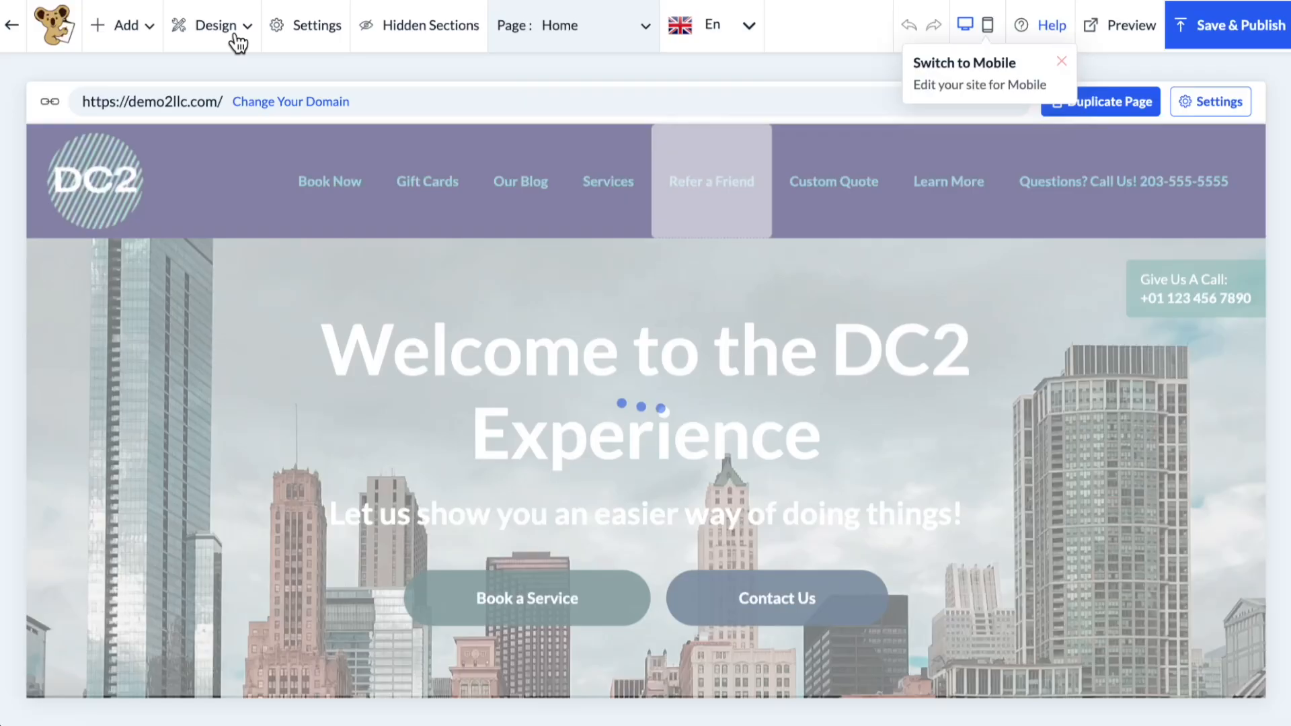